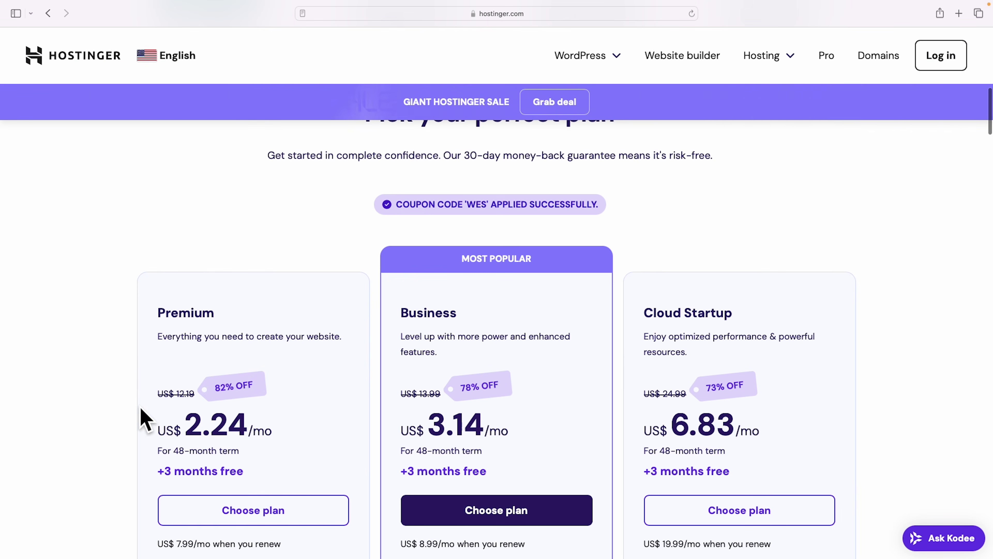
Compare the hosting plans and put Premium Web Hosting in the cart with a 12-month period.
scroll(947, 308, down, 2)
scroll(948, 307, down, 3)
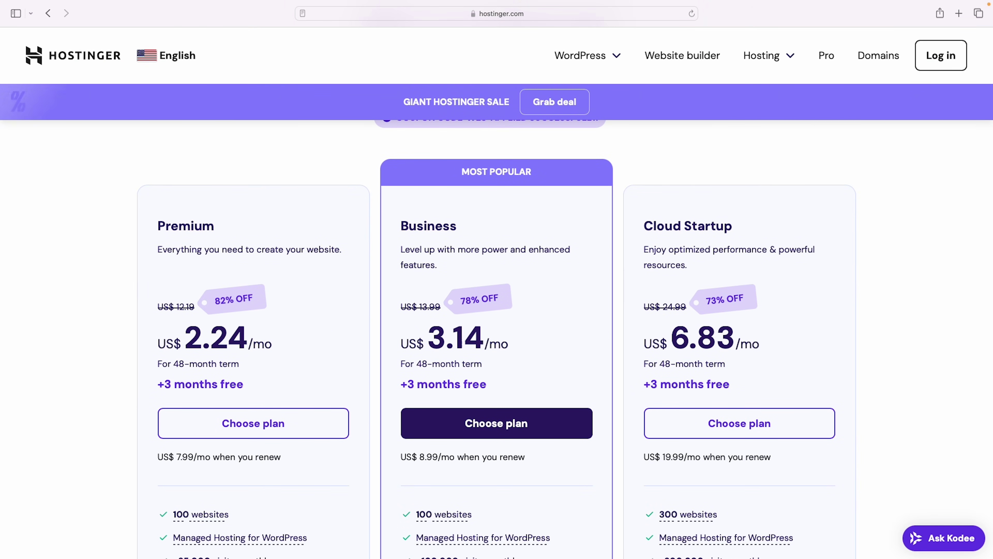
scroll(450, 188, down, 3)
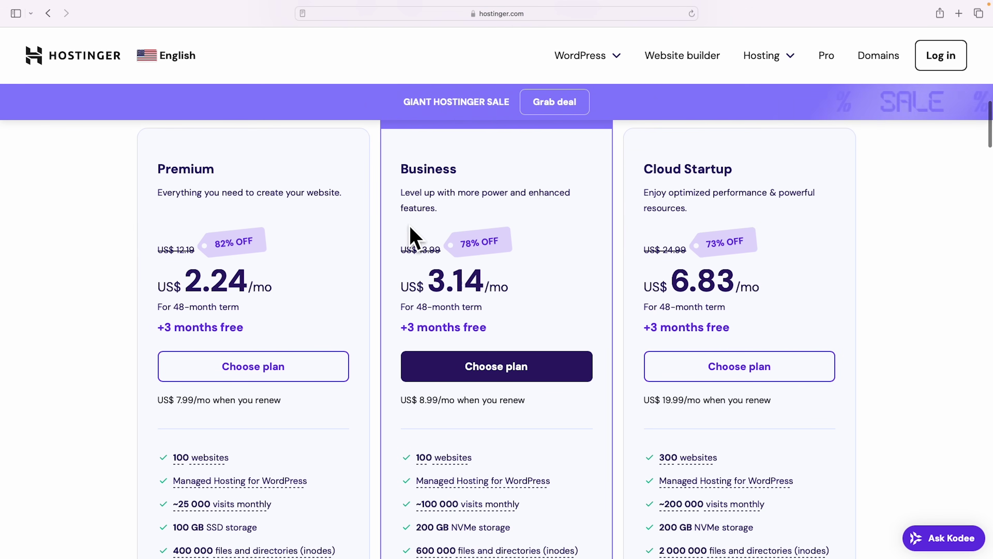
scroll(273, 262, up, 1)
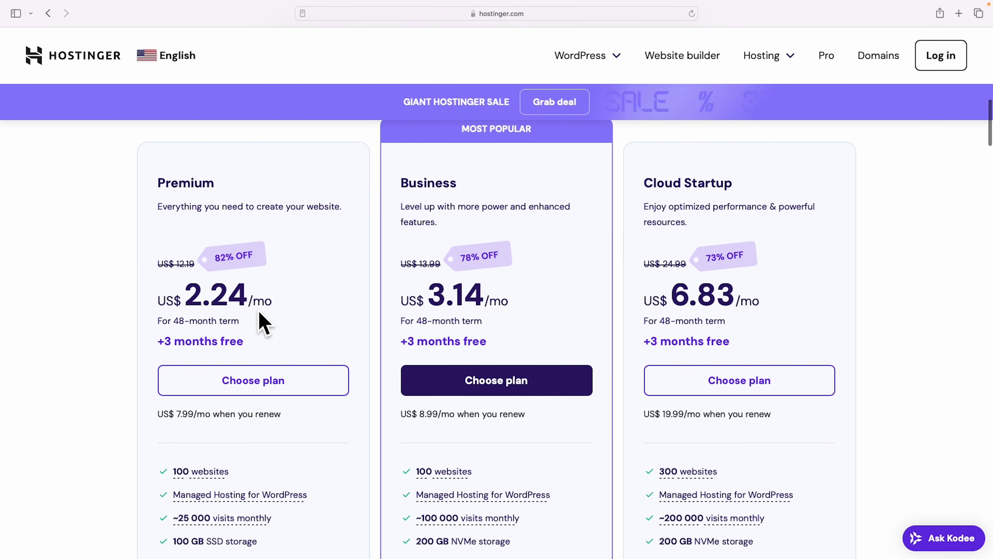
scroll(309, 318, down, 10)
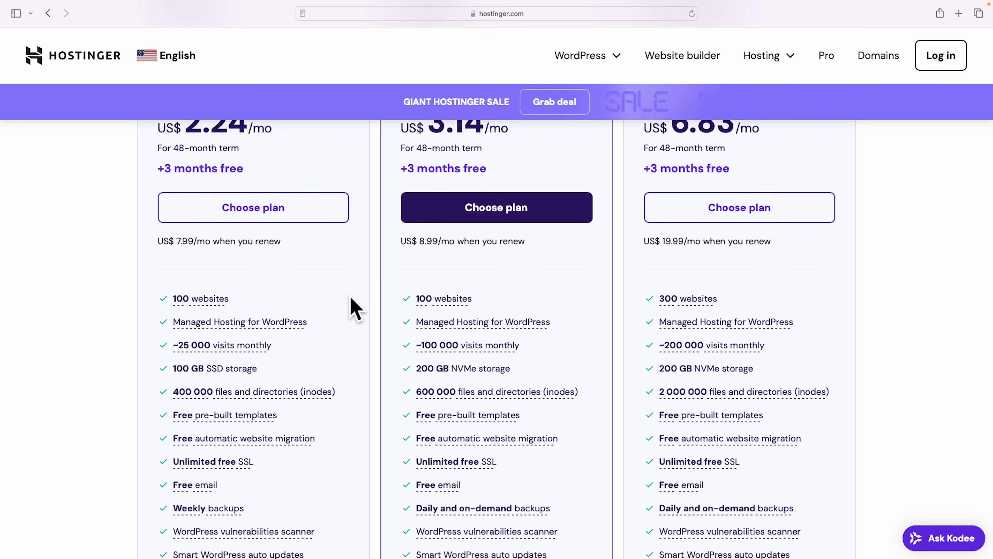
scroll(355, 310, down, 1)
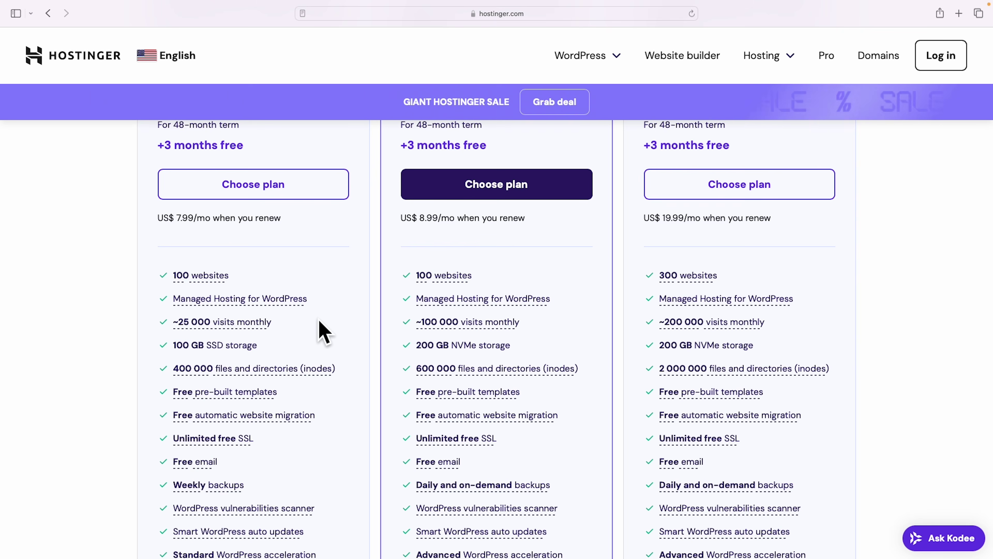
scroll(349, 331, down, 5)
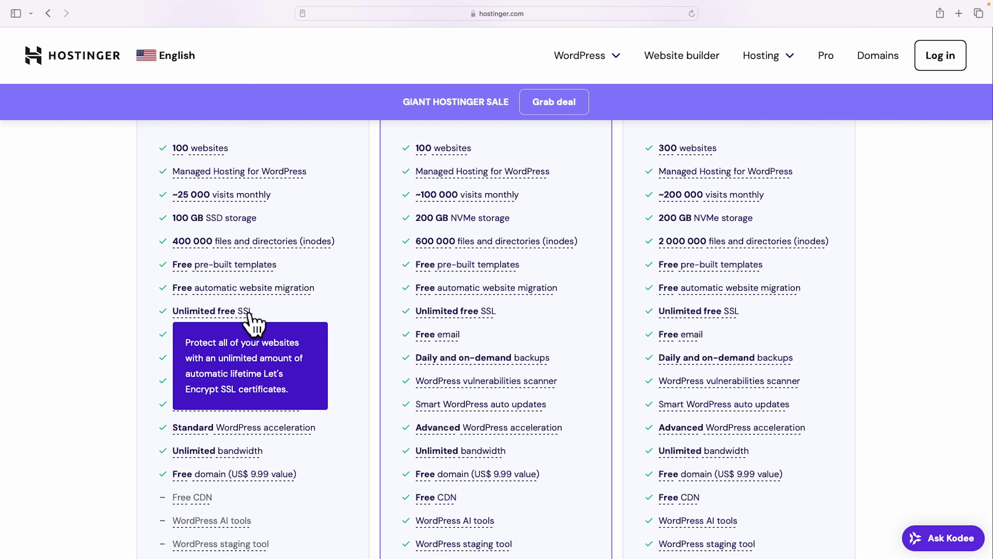
scroll(339, 313, down, 1)
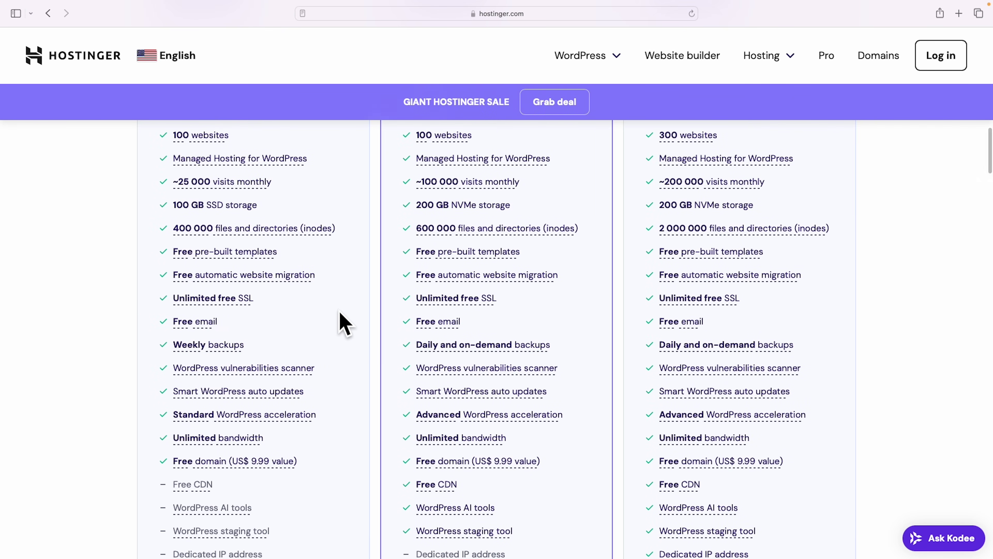
scroll(366, 341, down, 2)
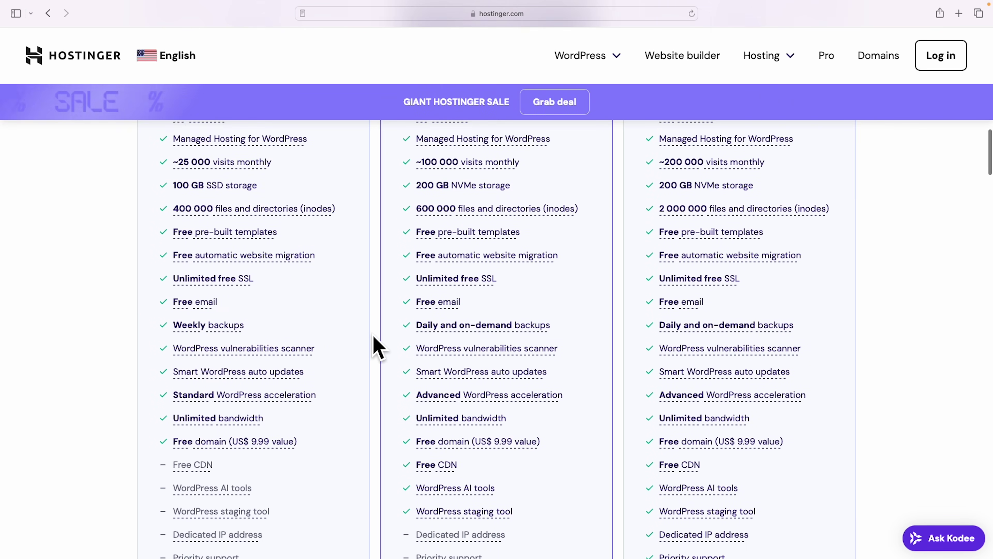
scroll(376, 346, up, 6)
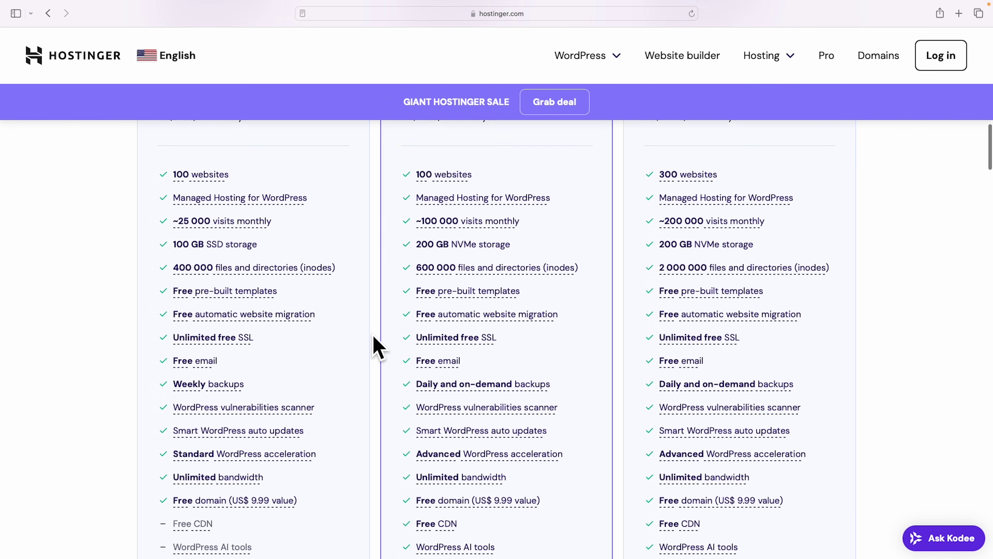
scroll(376, 346, up, 10)
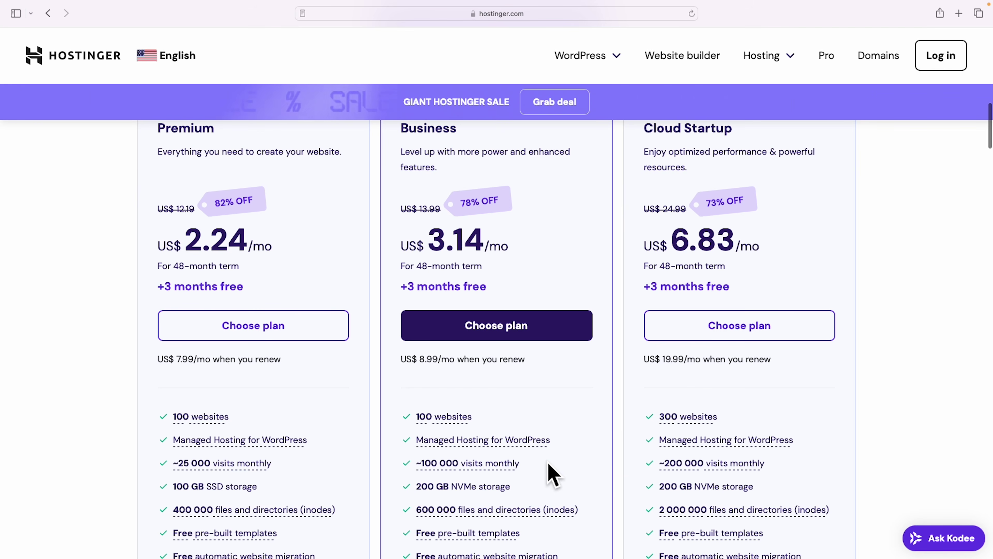
scroll(608, 454, down, 5)
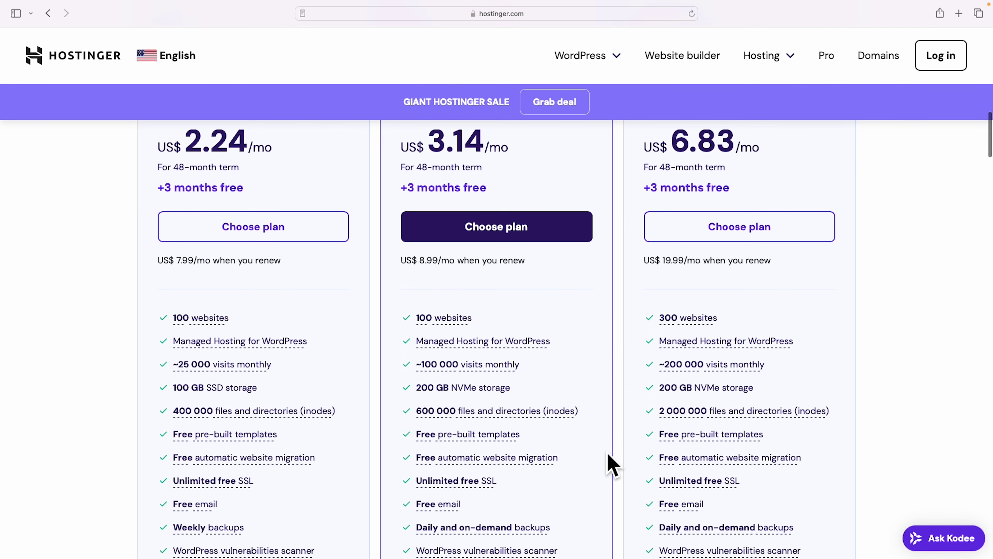
scroll(609, 454, down, 8)
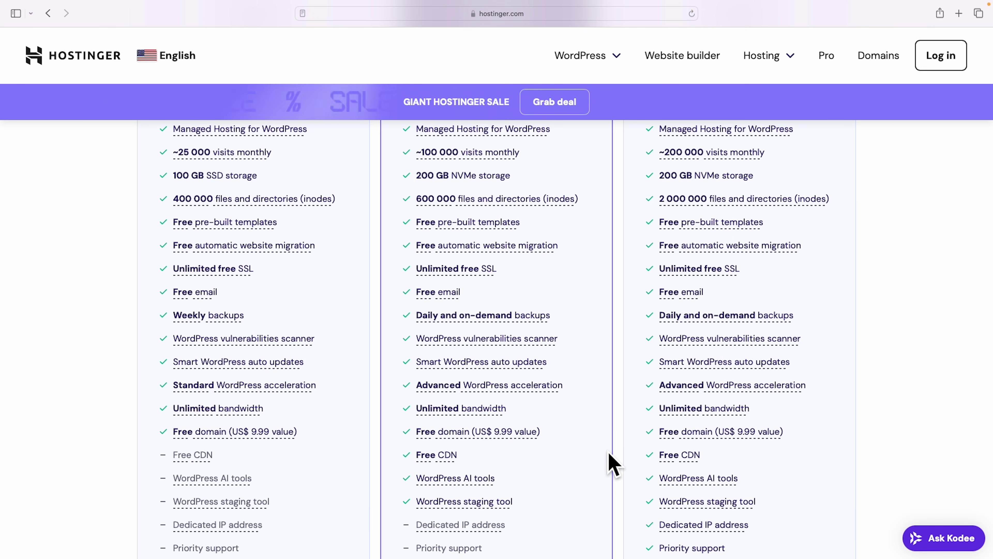
scroll(602, 458, up, 12)
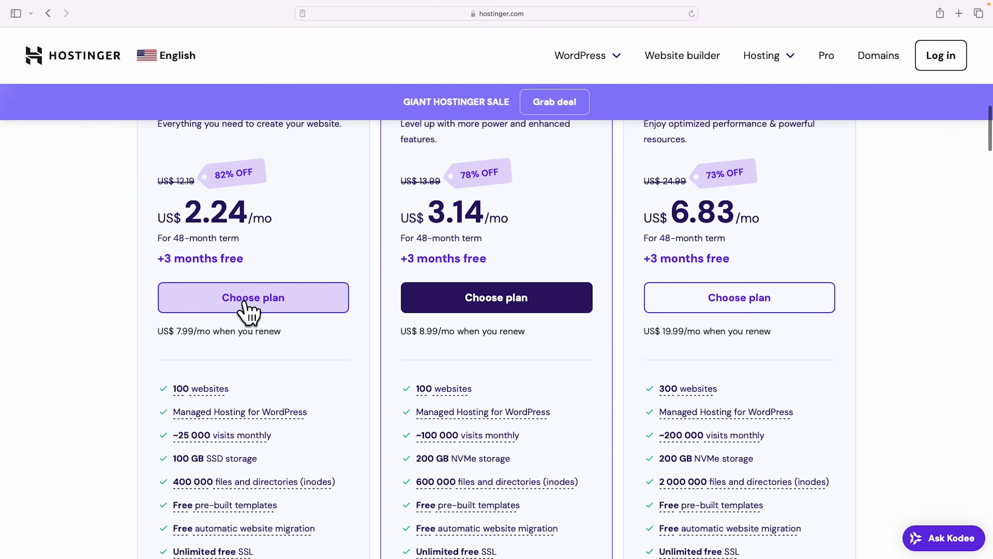
scroll(250, 315, up, 3)
click(253, 372)
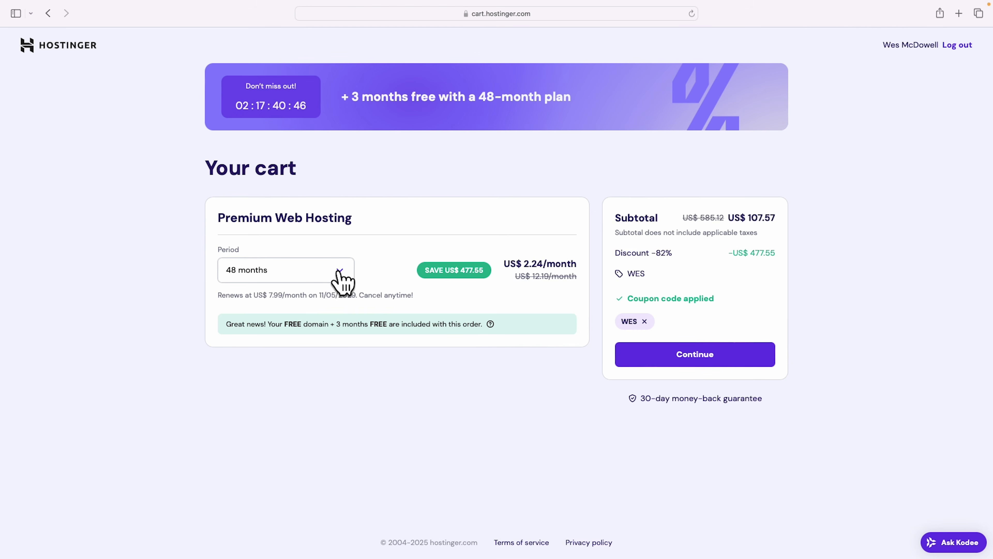
click(344, 272)
click(312, 320)
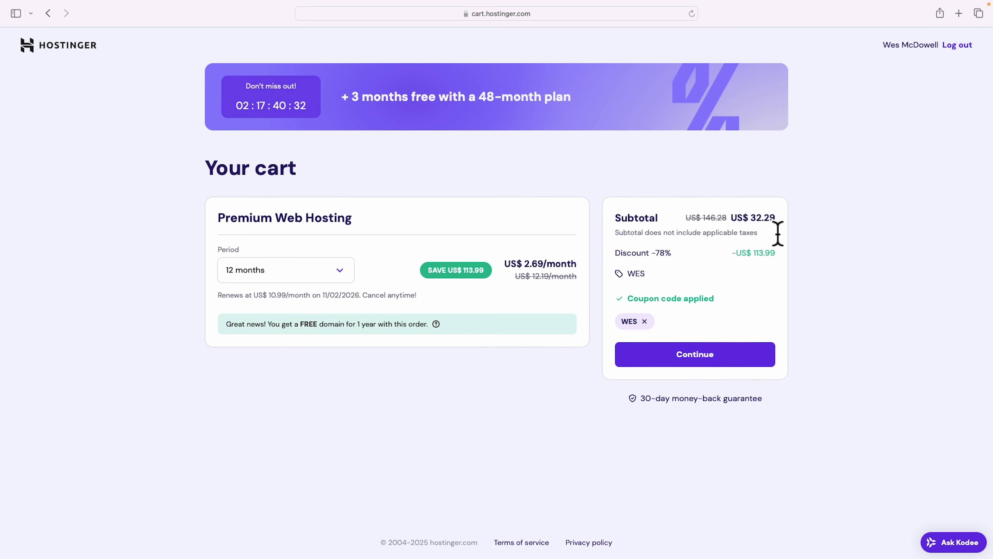
Check out, confirm the billing address, pay US$ 43.09 and start the hosting setup.
click(698, 354)
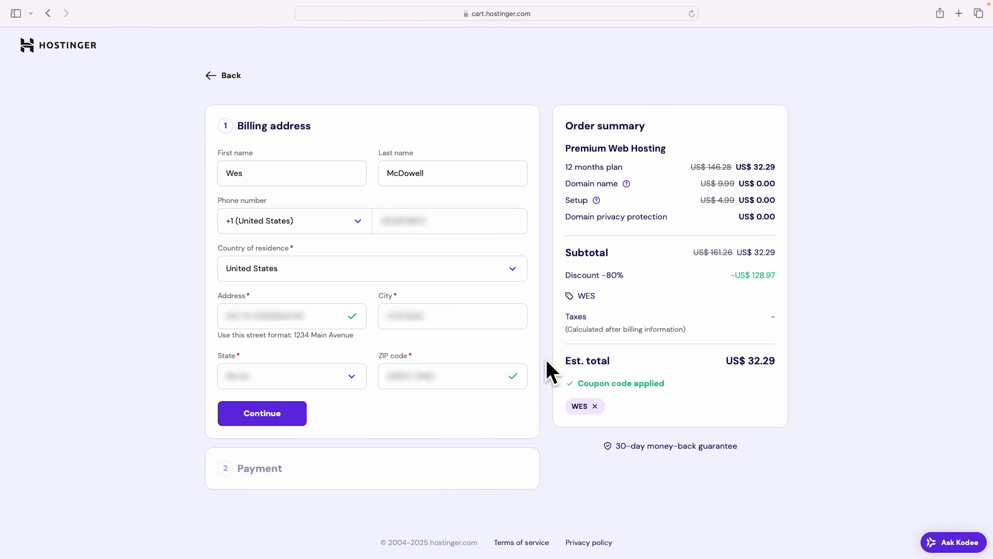
click(260, 422)
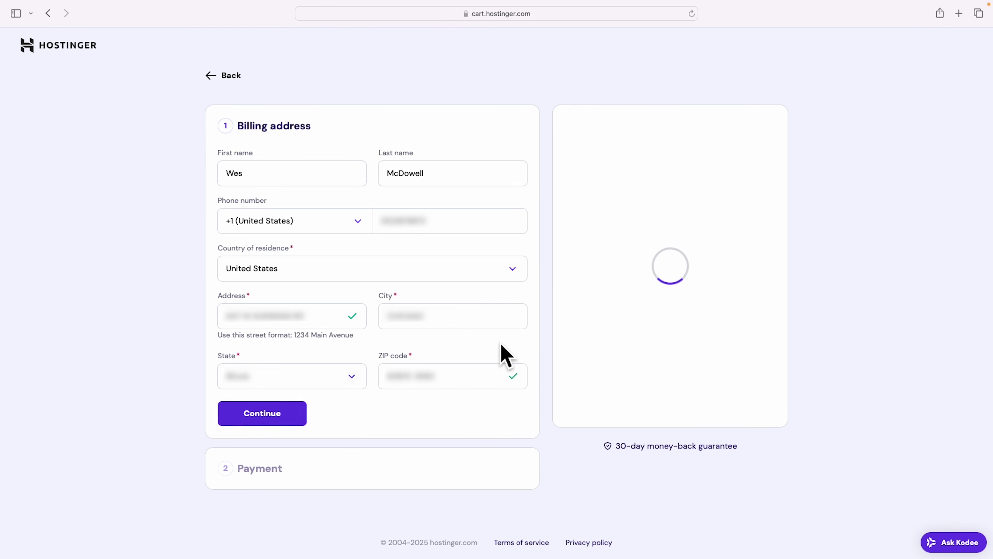
scroll(546, 317, down, 3)
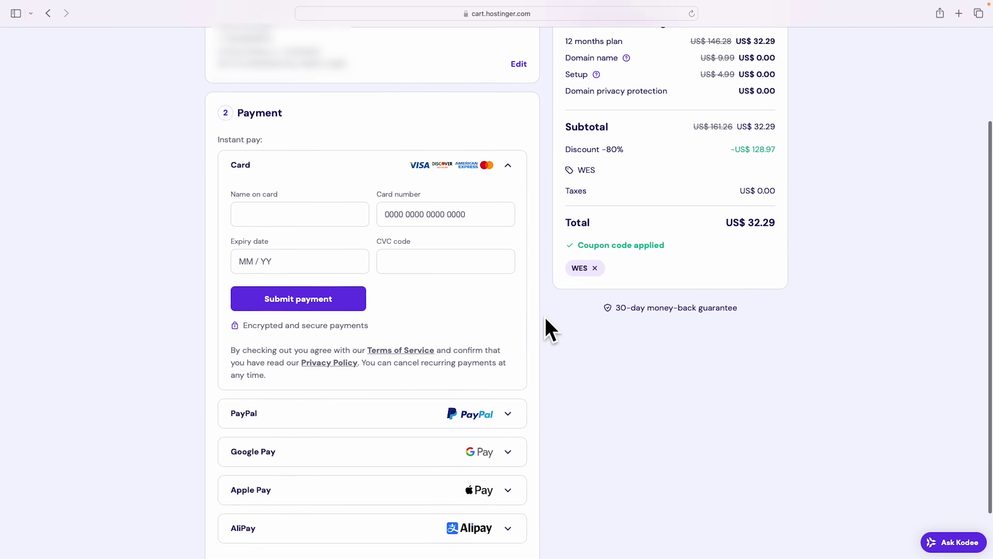
scroll(544, 318, down, 1)
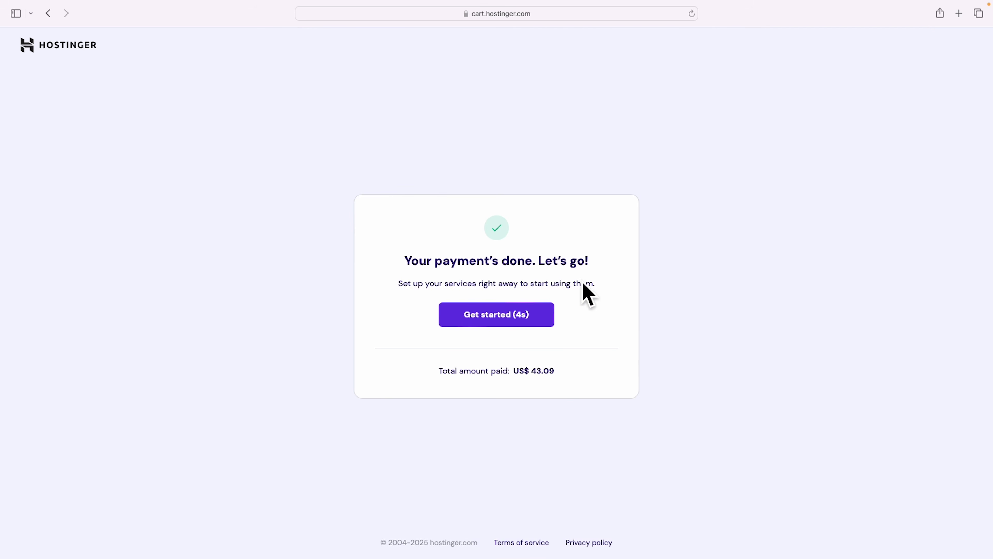
click(506, 328)
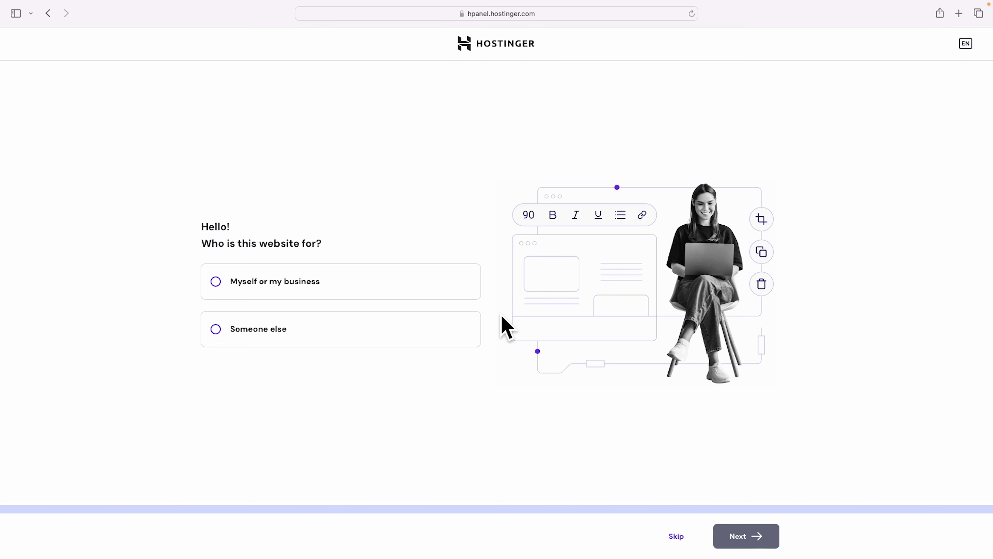
Skip the audience question and choose to create a new WordPress website.
click(679, 539)
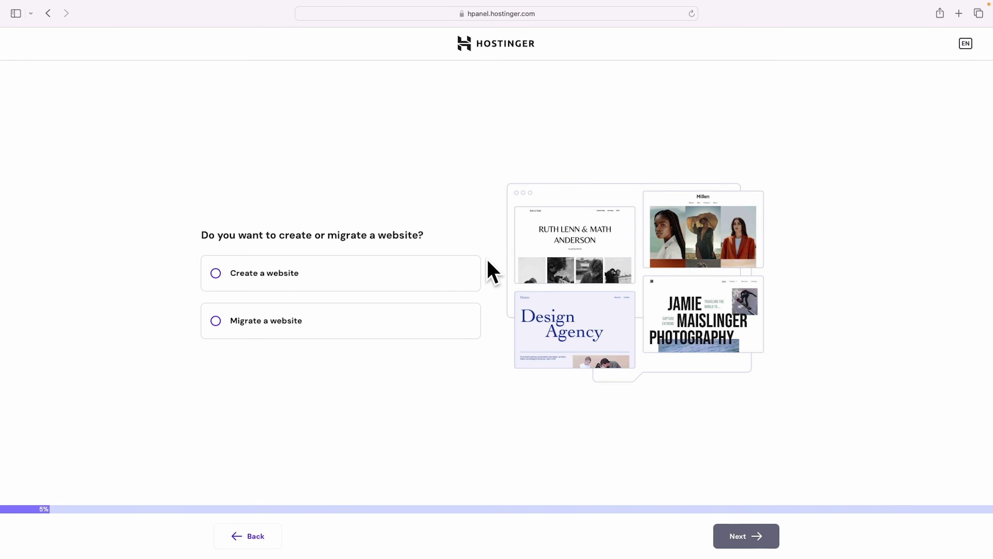
click(216, 274)
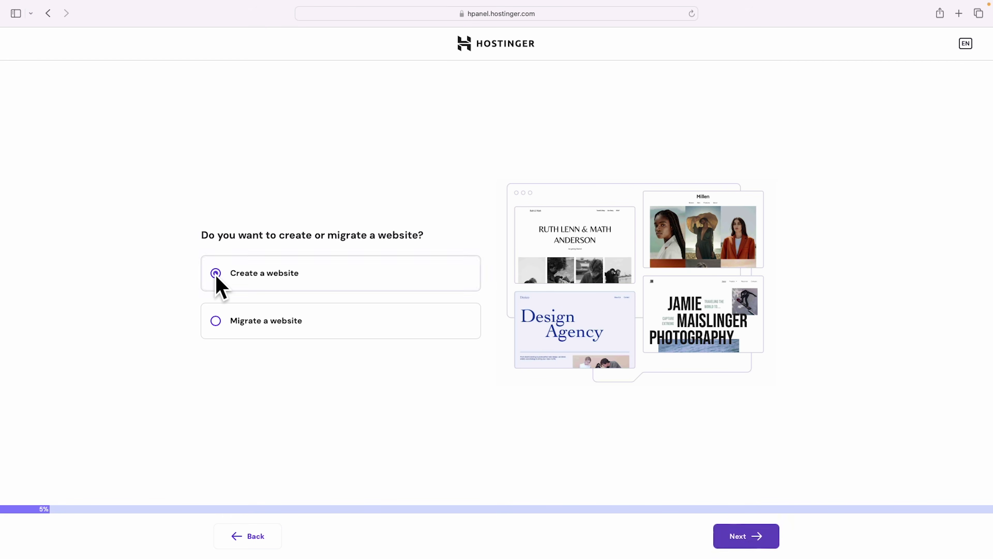
click(739, 542)
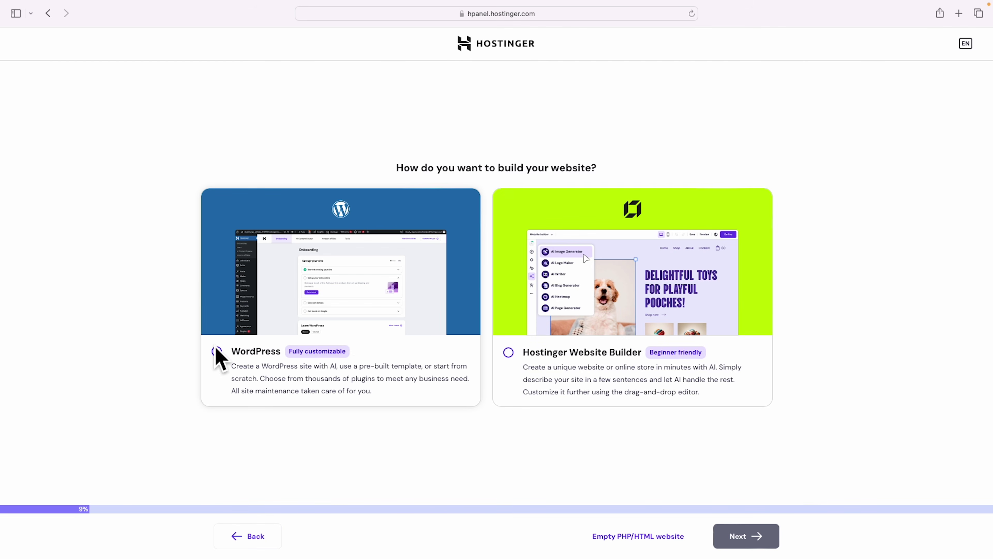
click(217, 351)
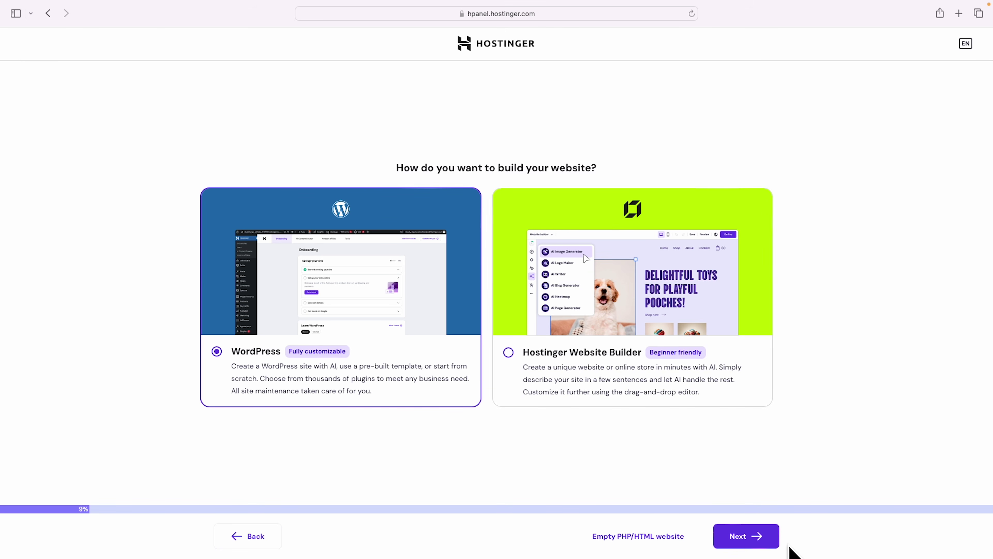
click(735, 542)
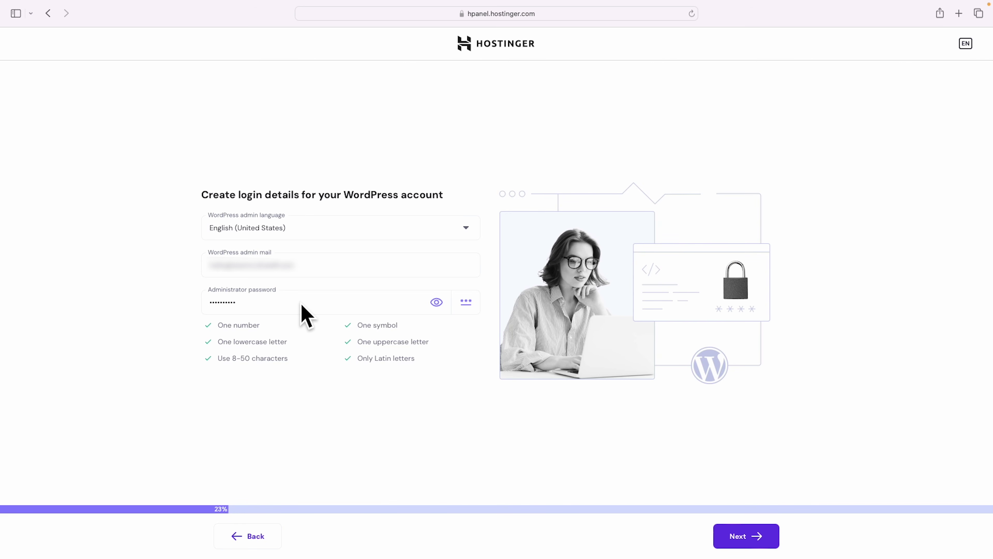
Enter the WordPress administrator password and start from a blank site.
click(268, 303)
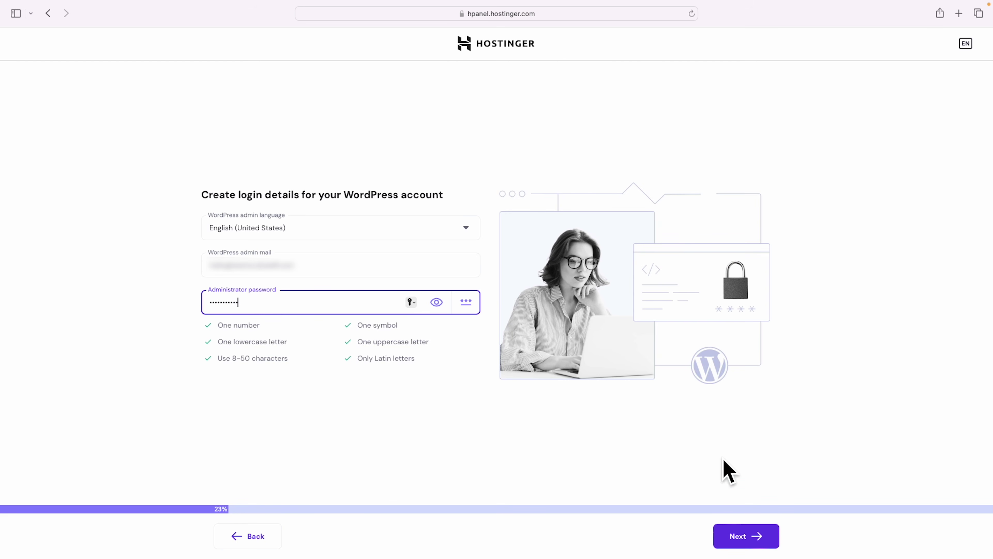
click(749, 536)
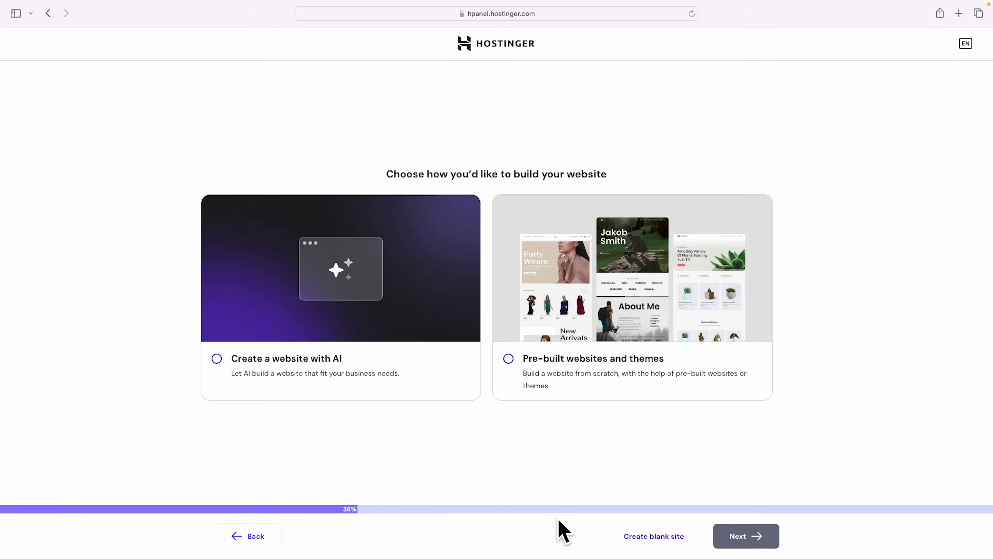
click(655, 540)
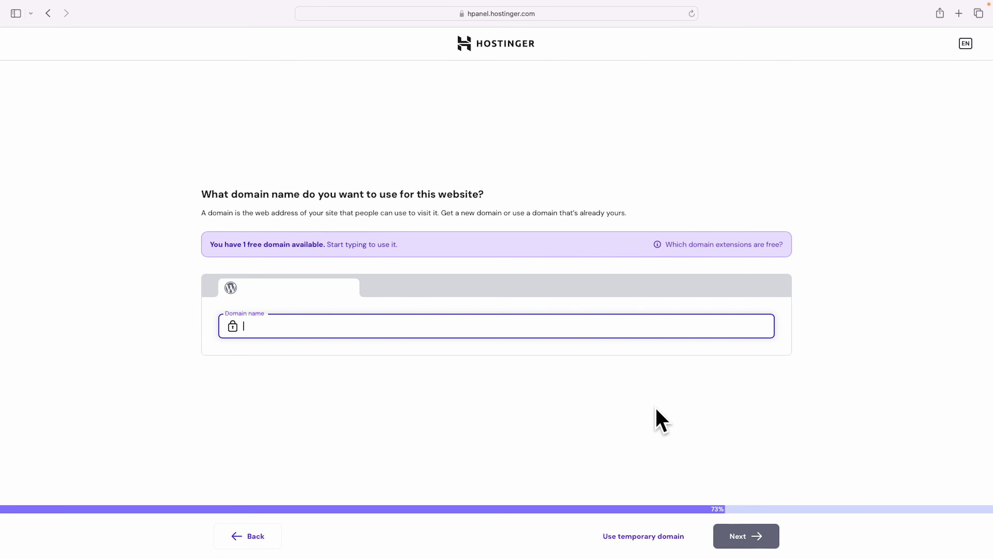
Paste the wanted domain name and select the free .com suggestion.
text(wesmcdowellinc)
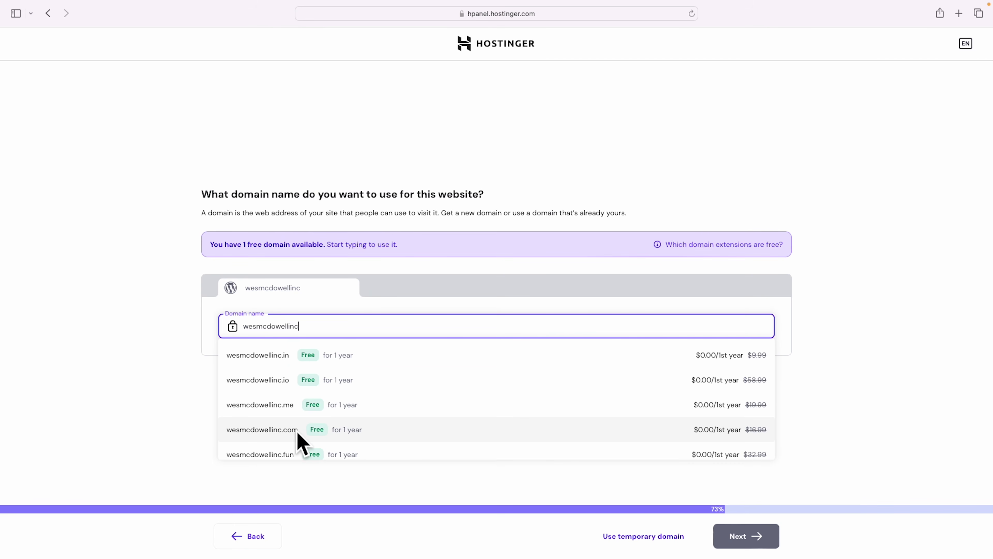
scroll(371, 400, down, 3)
scroll(387, 418, down, 10)
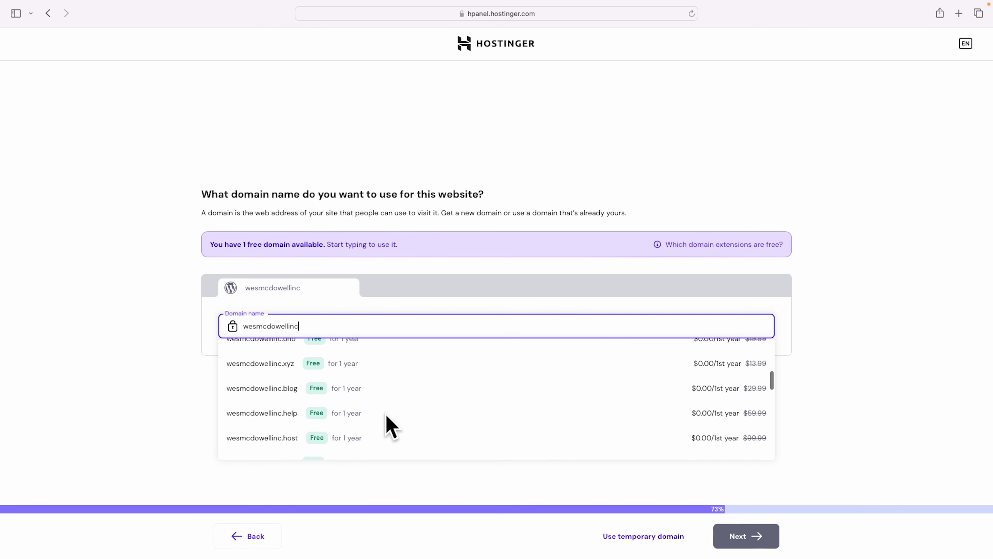
scroll(389, 426, up, 10)
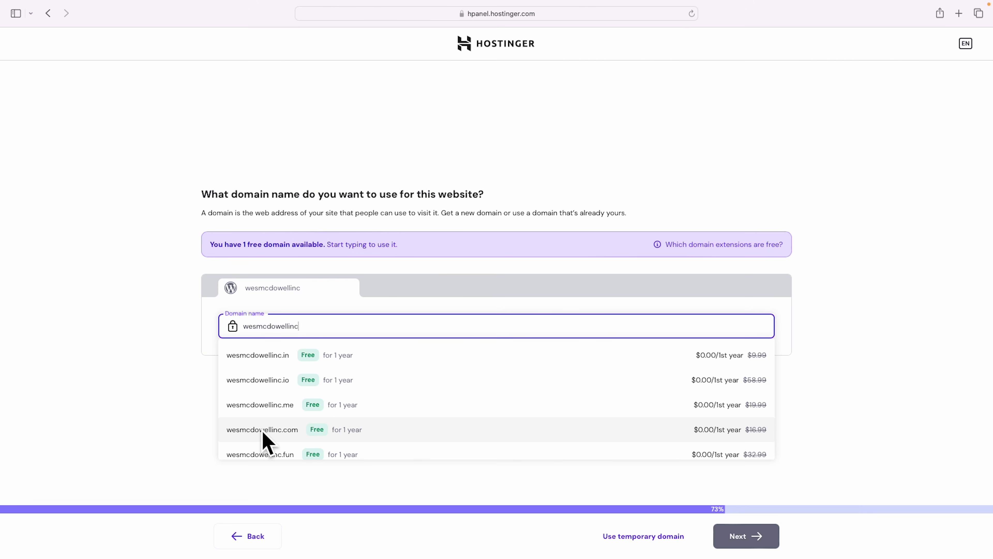
click(263, 430)
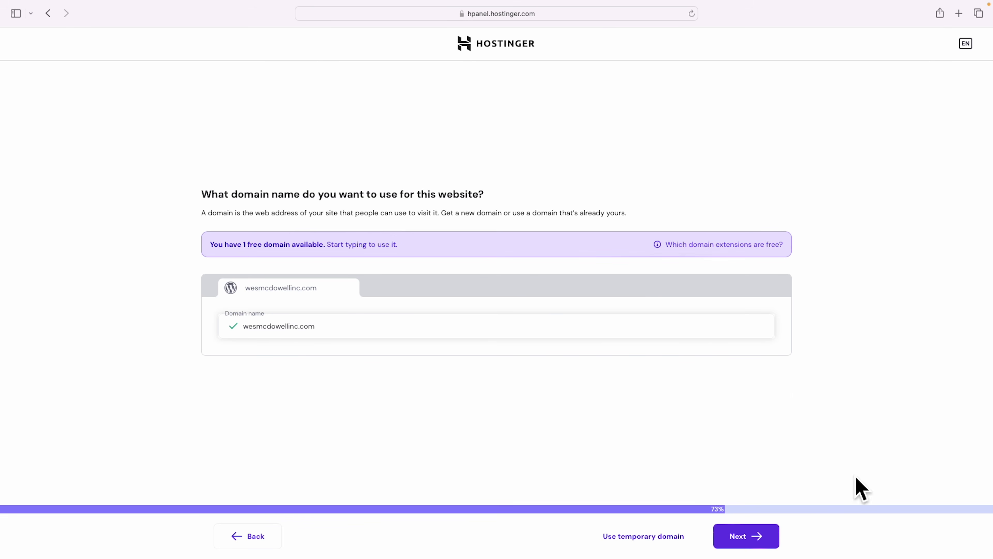
Register the .com domain under the company's contact details.
click(742, 542)
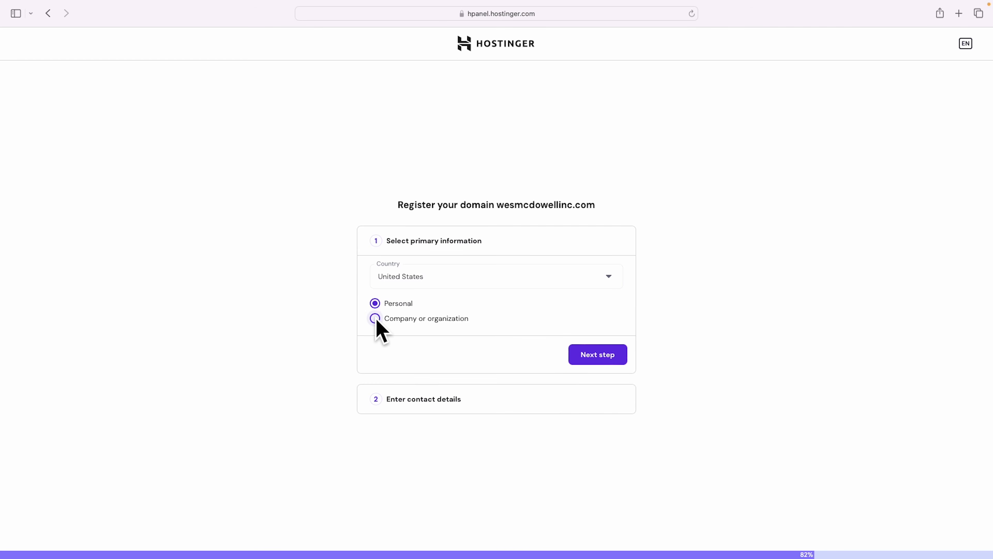
click(598, 354)
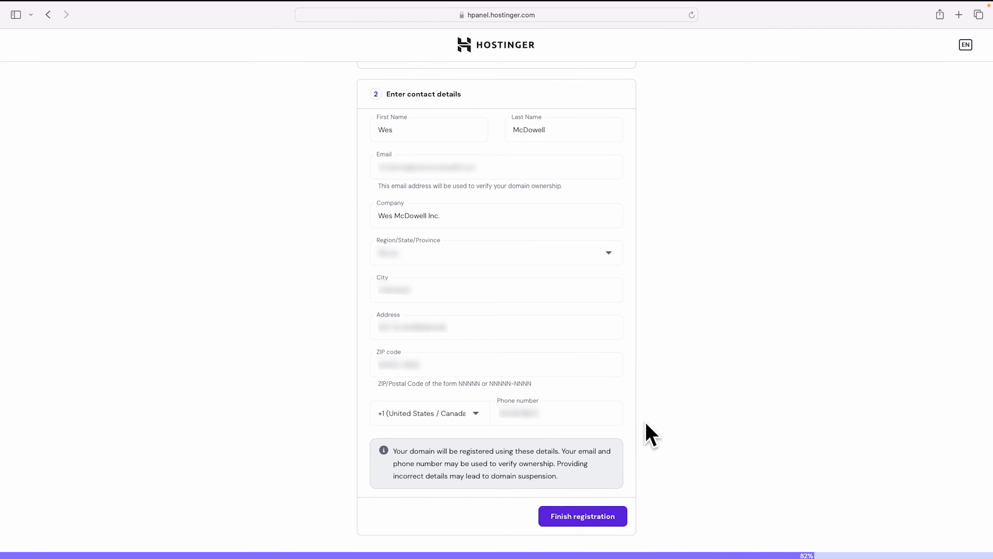
click(581, 518)
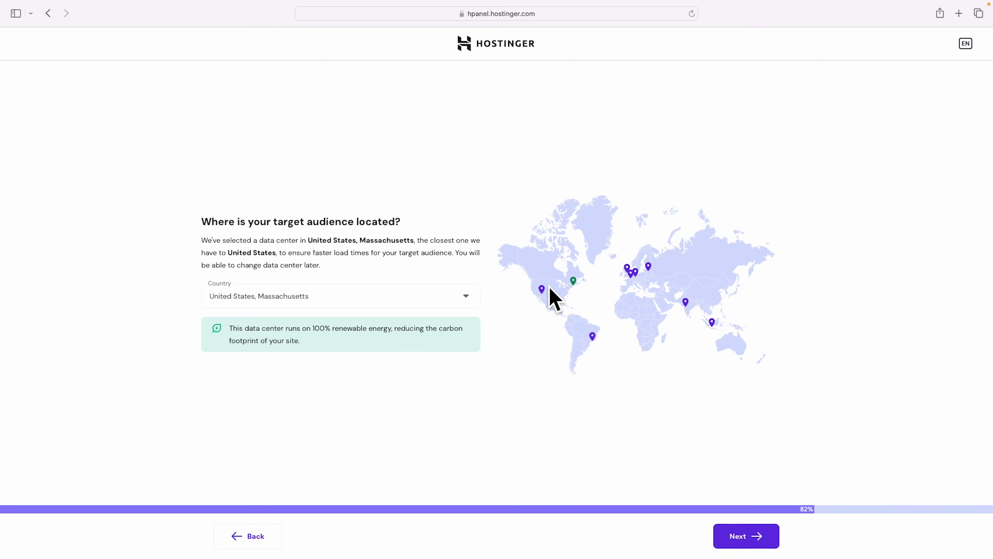
Keep the United States, Massachusetts data center and let WordPress install.
mouse_move(575, 285)
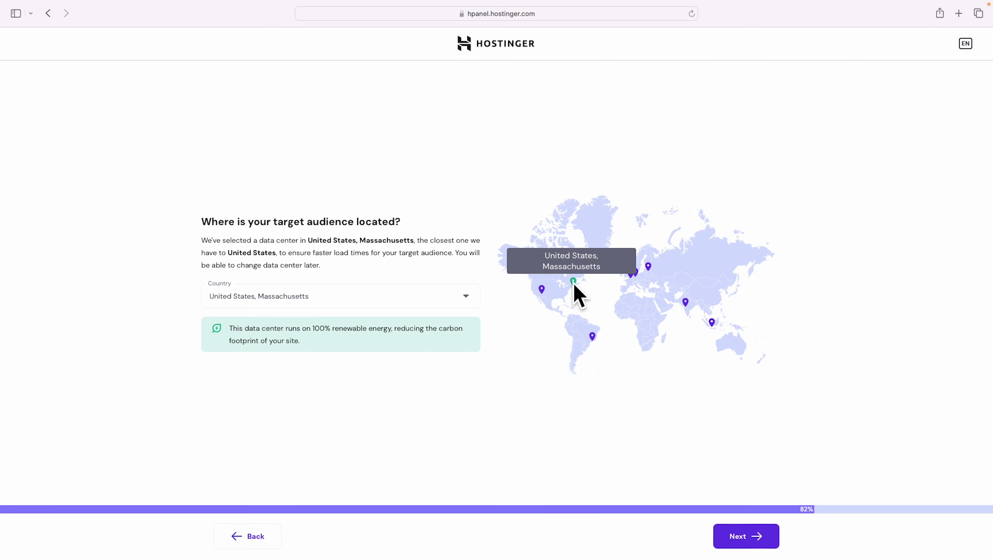
mouse_move(541, 292)
click(750, 544)
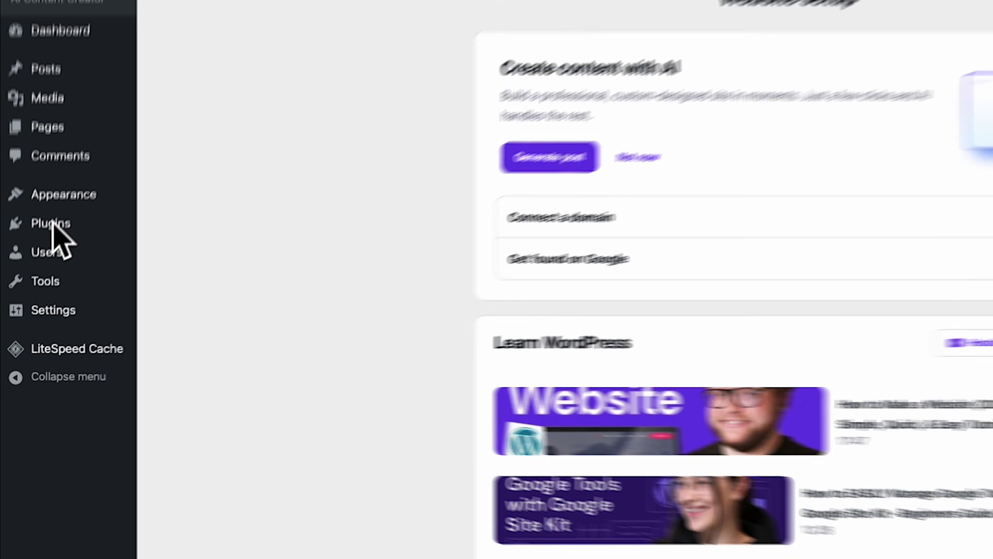
Search plugins for 'starter templates', install and activate it, then launch its Get Started setup.
mouse_move(27, 278)
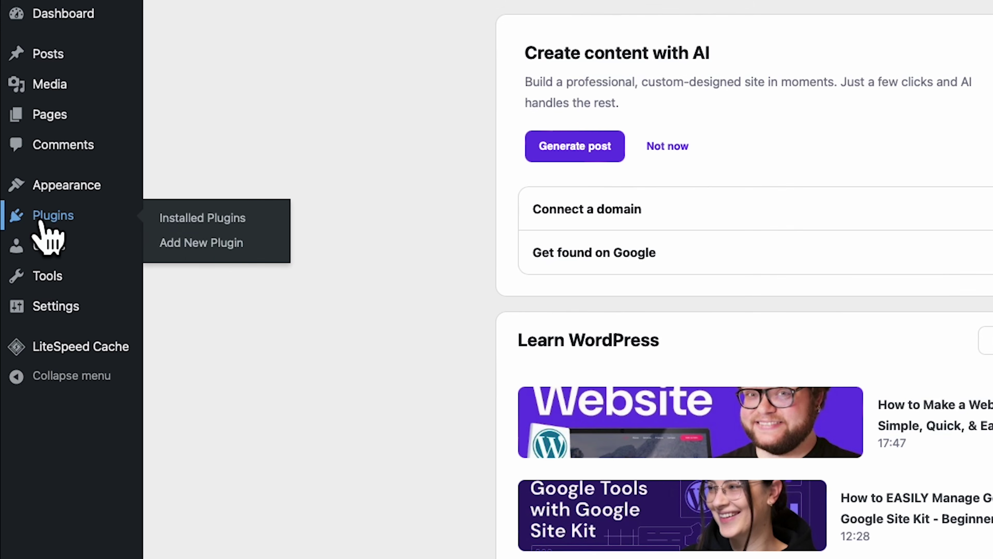
click(201, 244)
click(775, 105)
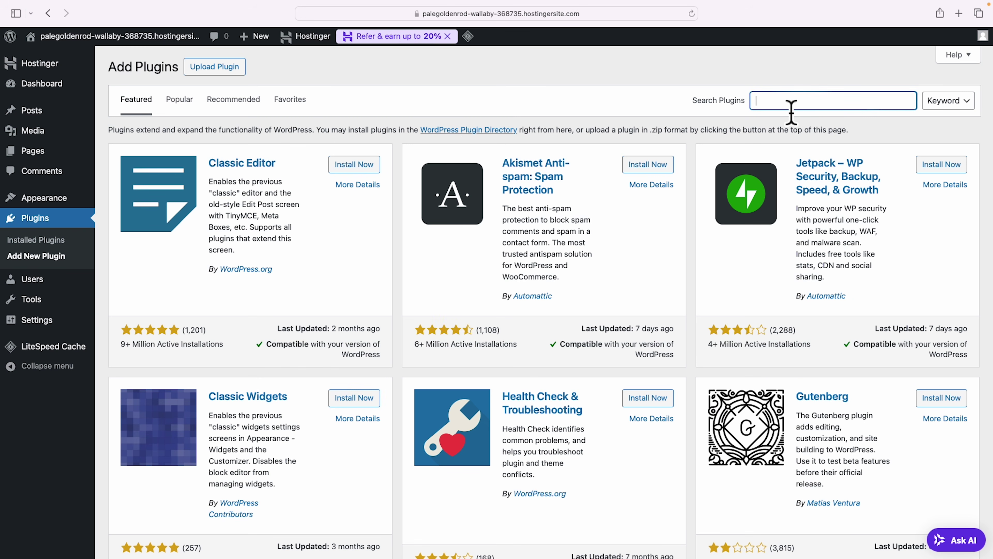
text(starter templates)
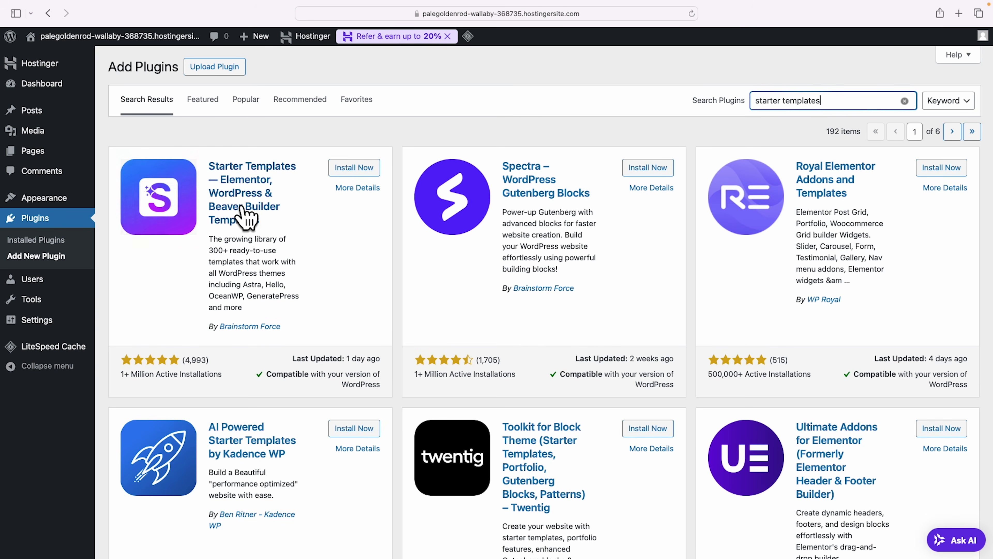
click(357, 169)
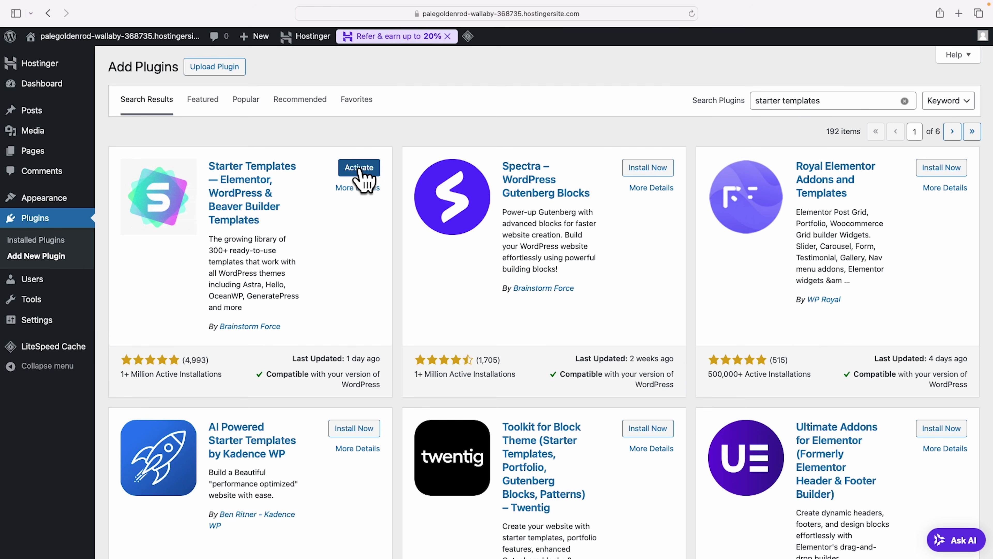
click(359, 168)
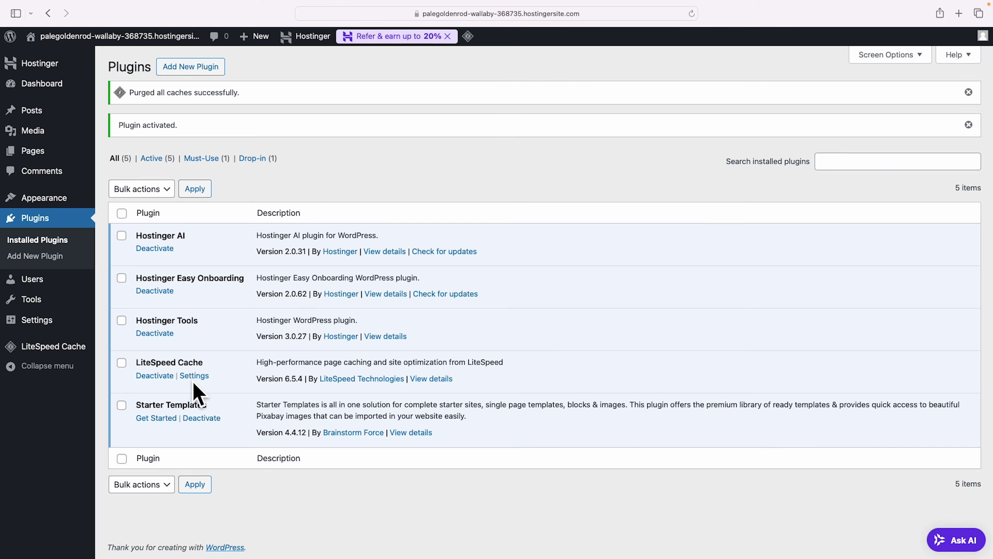
click(158, 419)
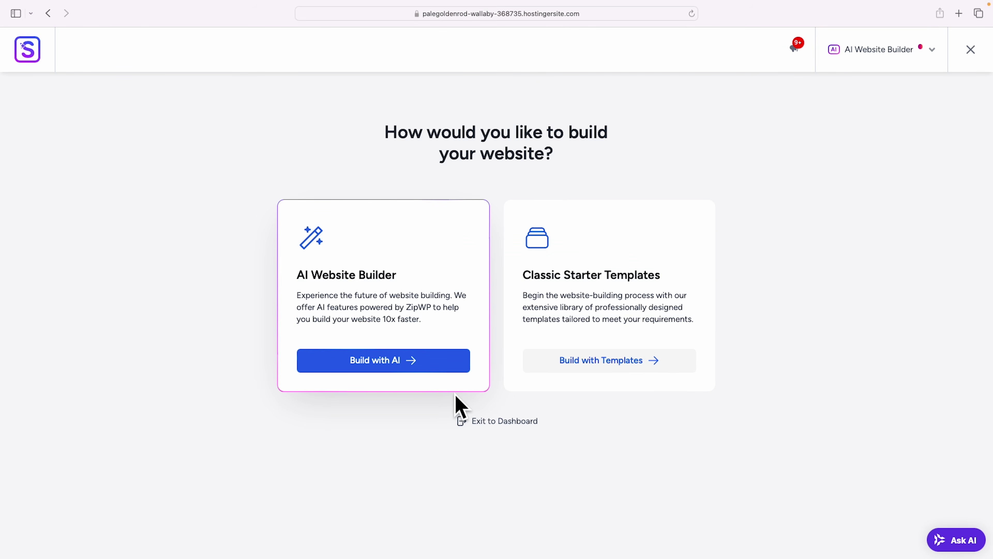
Choose classic starter templates with Elementor as the page builder, dismissing the AI builder offer.
click(624, 361)
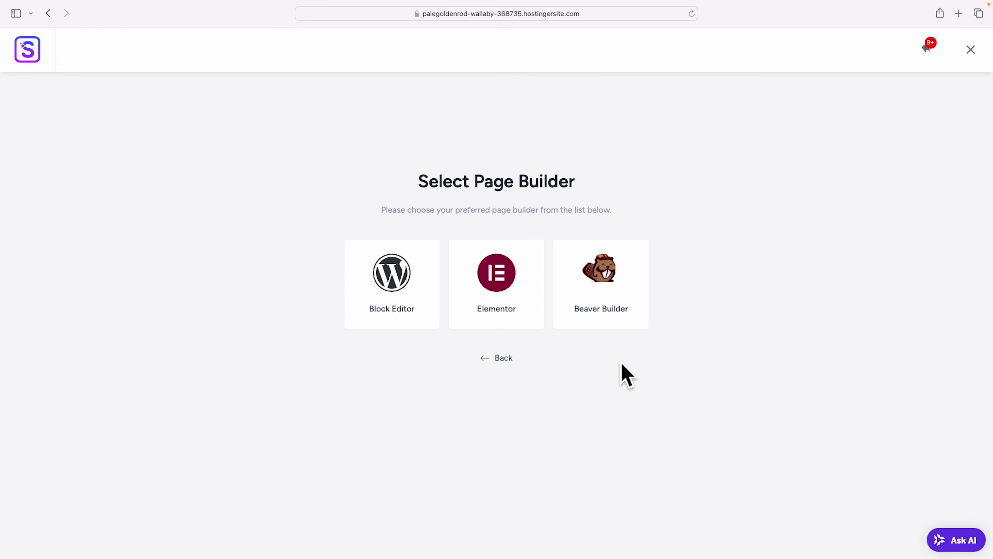
click(504, 284)
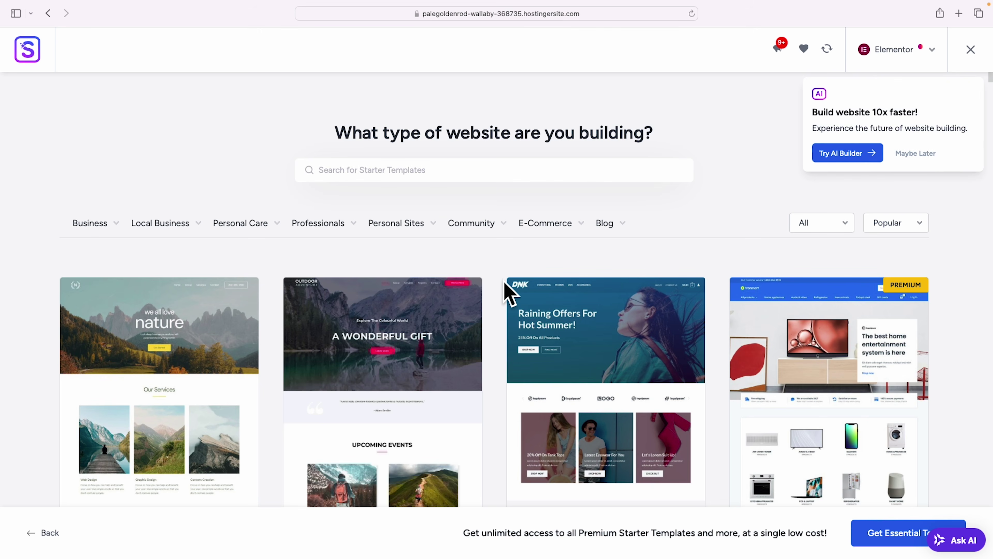
click(928, 155)
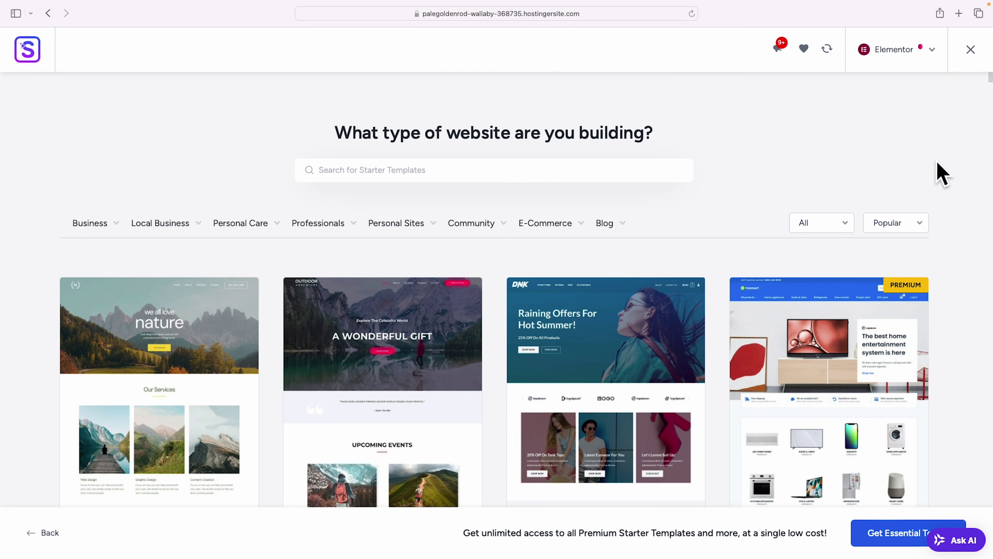
Browse the template gallery down to the Hope template and select it.
scroll(938, 163, down, 1)
scroll(941, 172, down, 10)
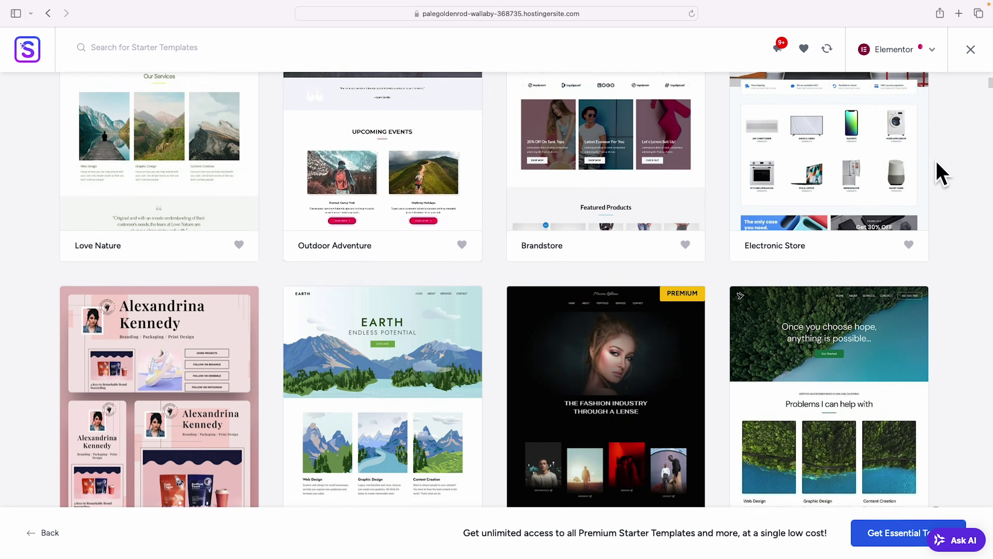
scroll(938, 172, down, 2)
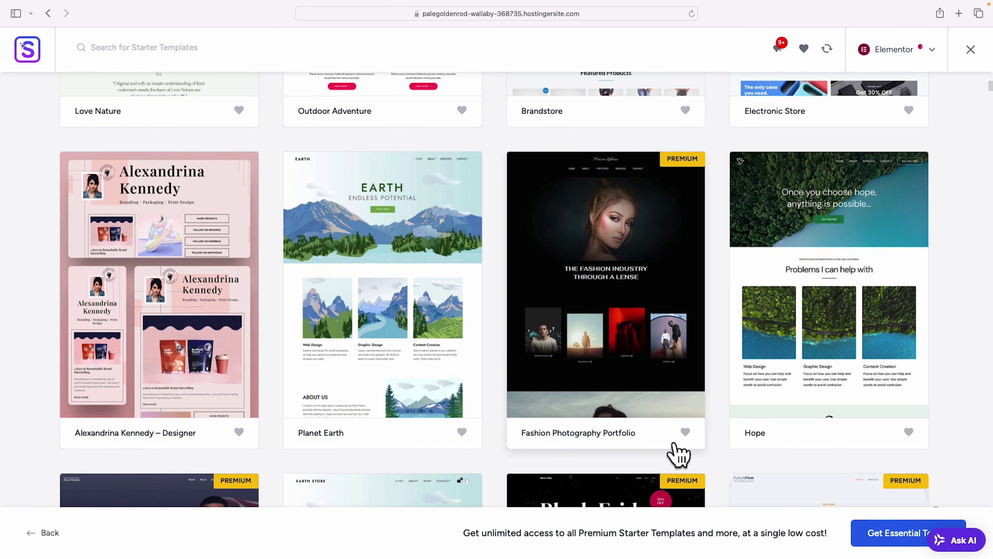
scroll(942, 435, down, 3)
scroll(943, 435, down, 4)
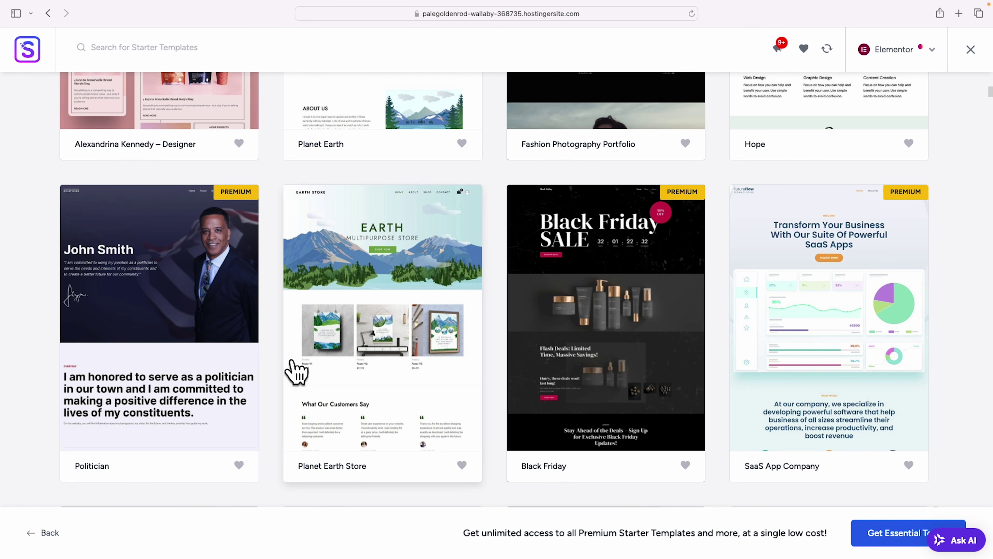
scroll(279, 372, down, 10)
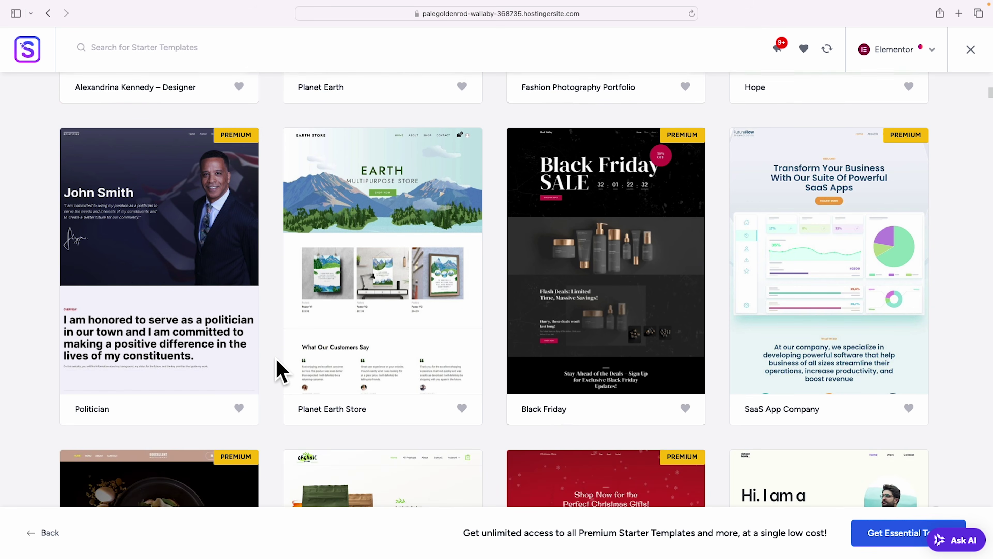
scroll(279, 372, down, 10)
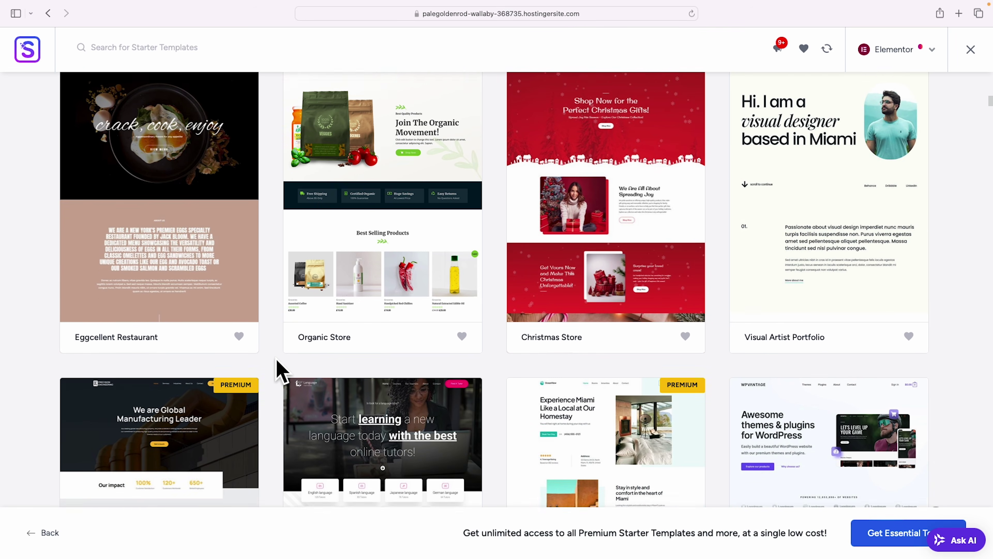
scroll(278, 372, down, 10)
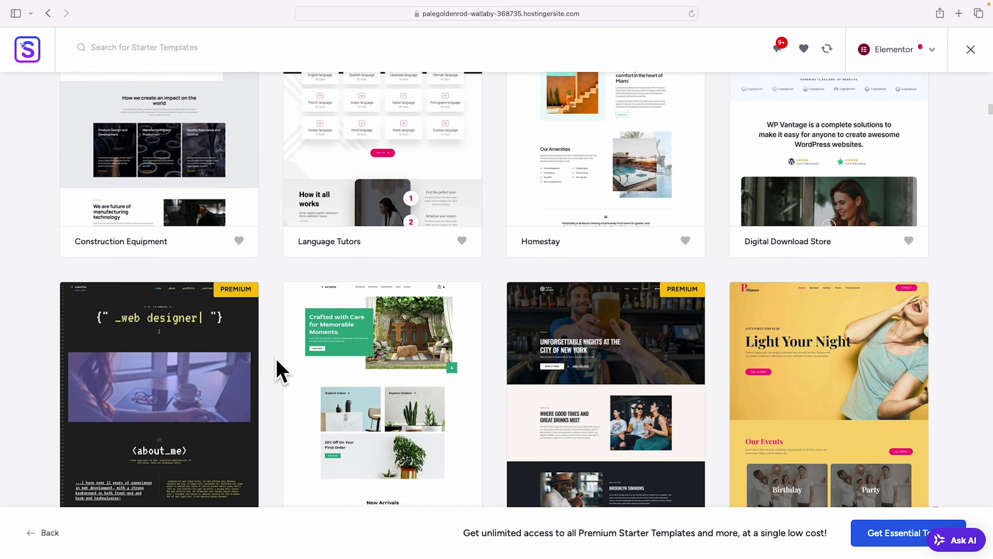
scroll(278, 372, down, 10)
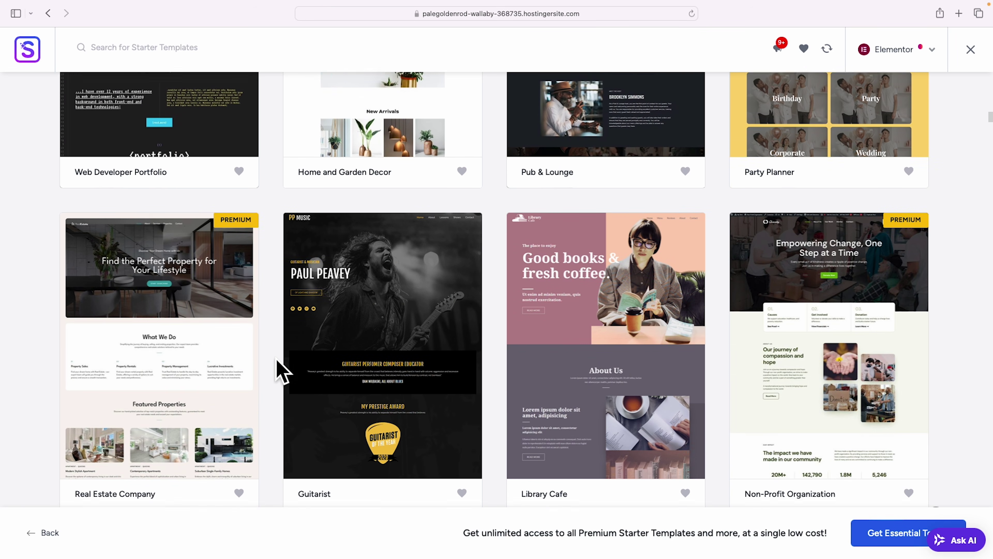
scroll(279, 372, down, 15)
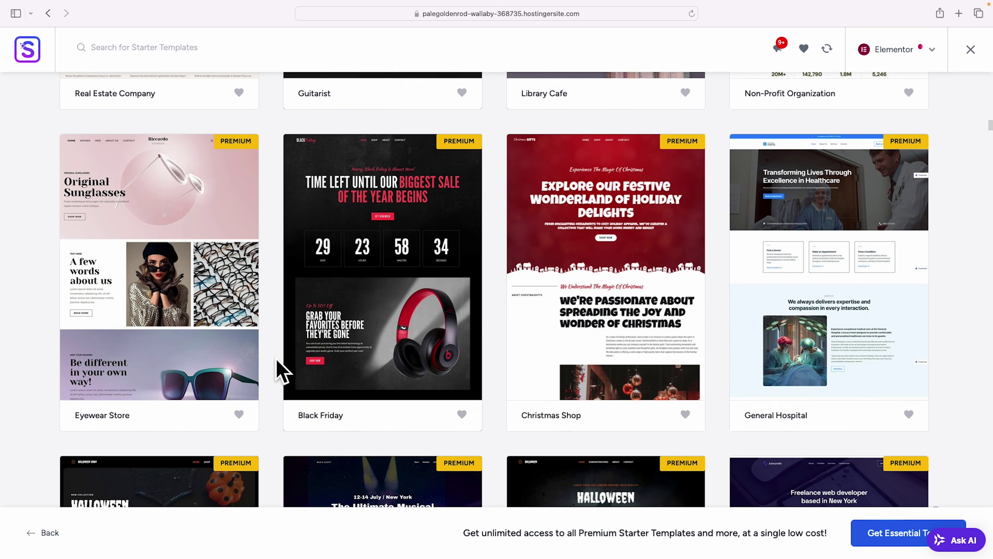
scroll(278, 372, up, 20)
scroll(278, 371, up, 20)
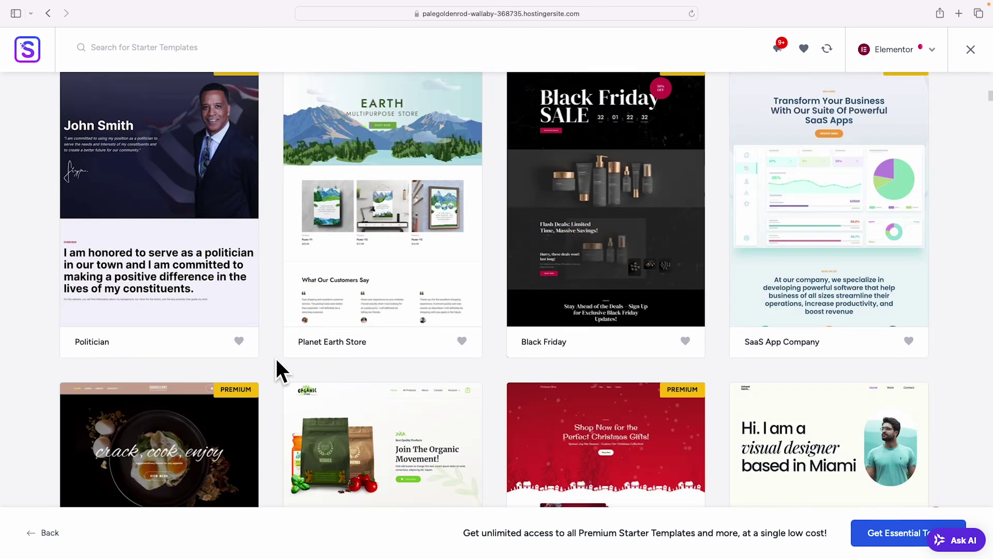
scroll(278, 371, down, 3)
scroll(277, 360, down, 10)
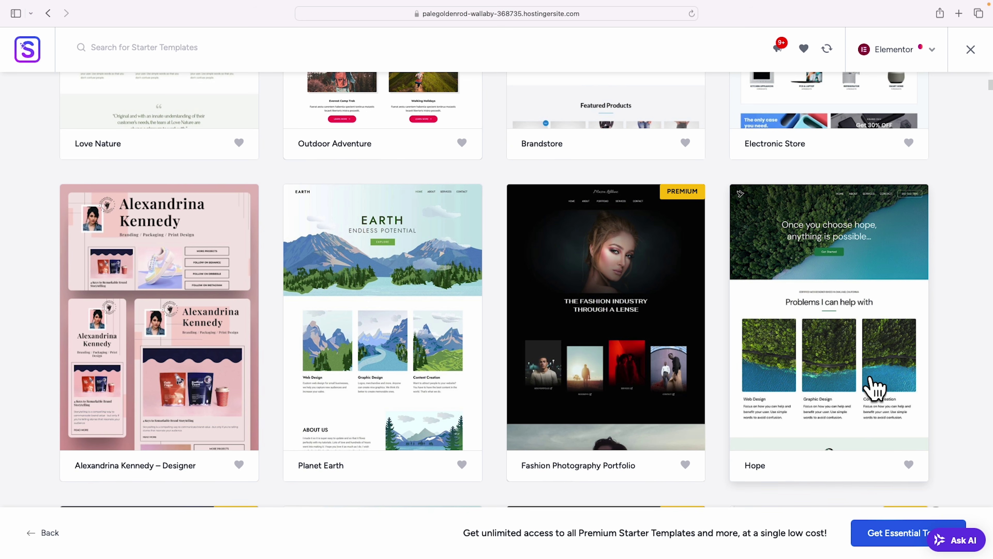
scroll(875, 390, up, 1)
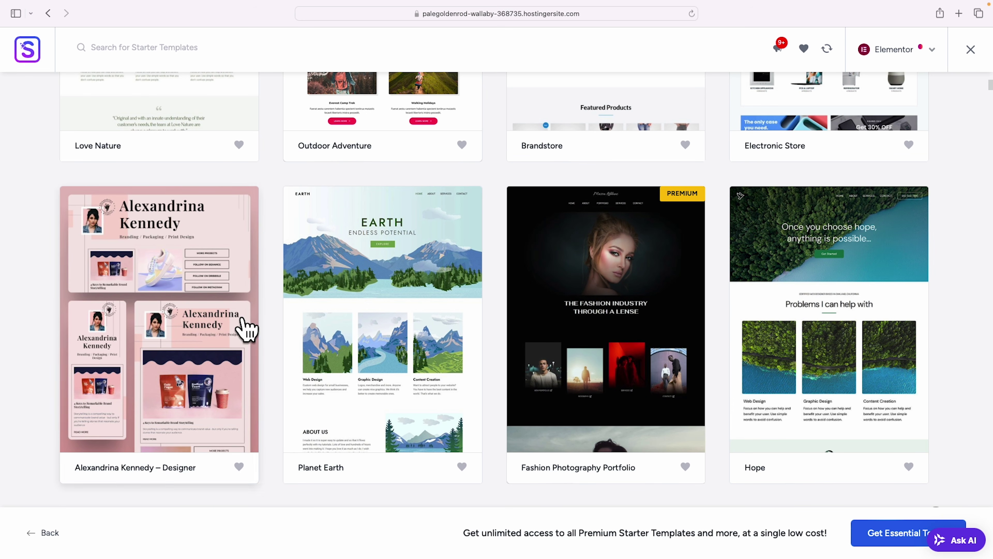
scroll(362, 387, up, 10)
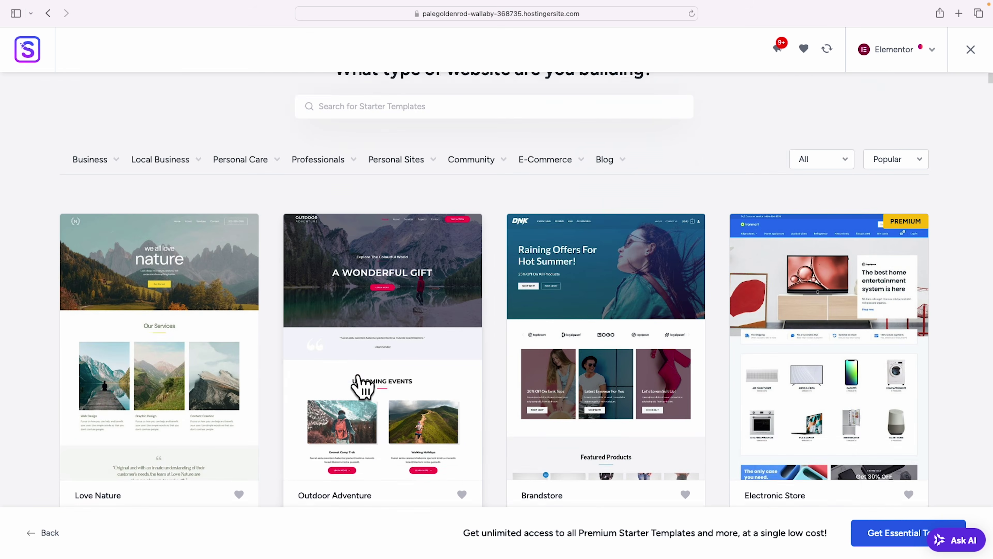
scroll(129, 392, down, 3)
scroll(322, 348, down, 8)
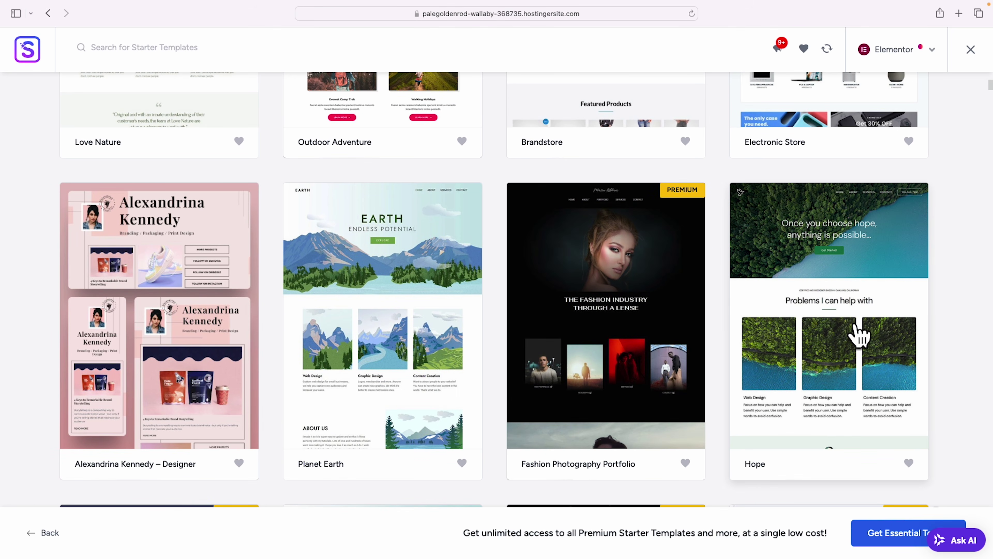
click(821, 366)
Scroll through the Hope homepage preview toward the footer and back up.
scroll(852, 290, down, 15)
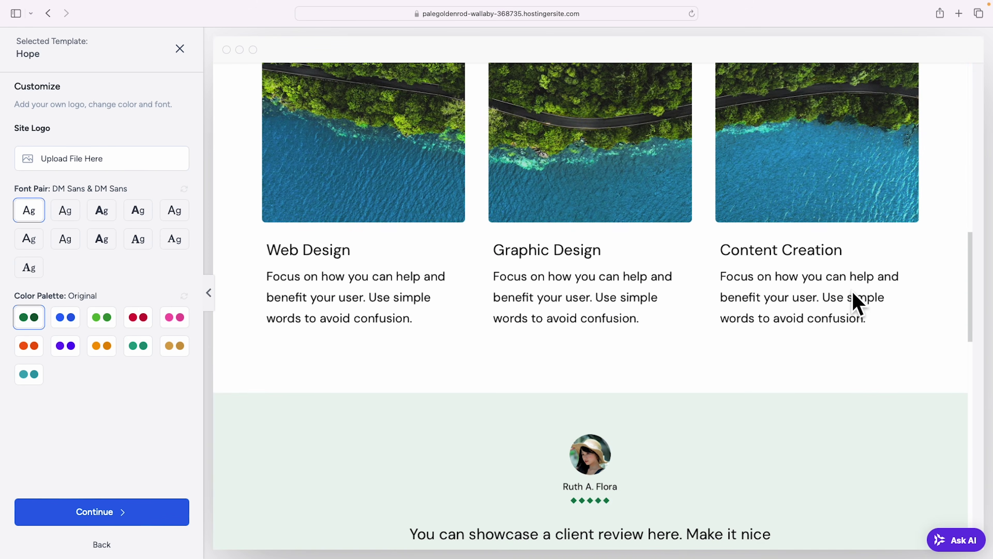
scroll(852, 291, down, 10)
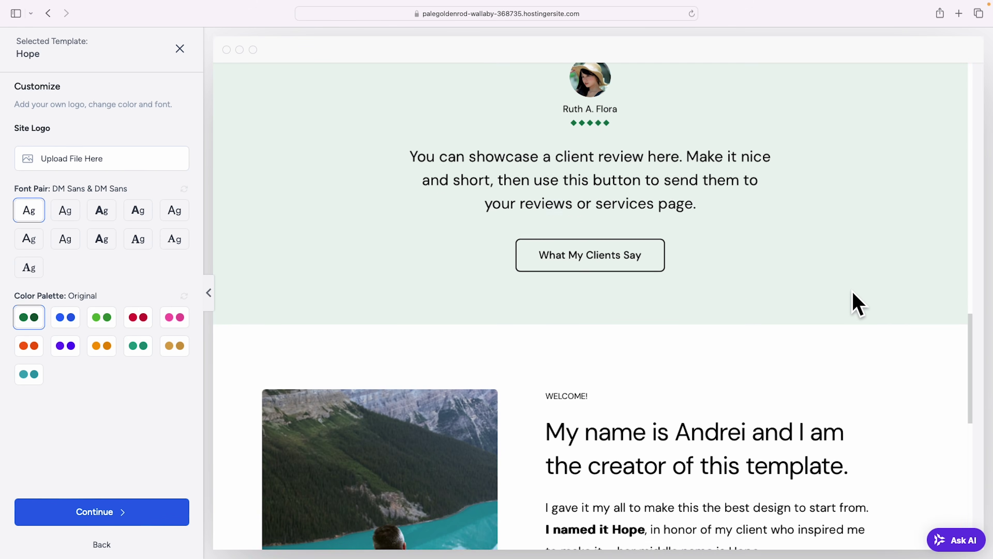
scroll(852, 291, down, 6)
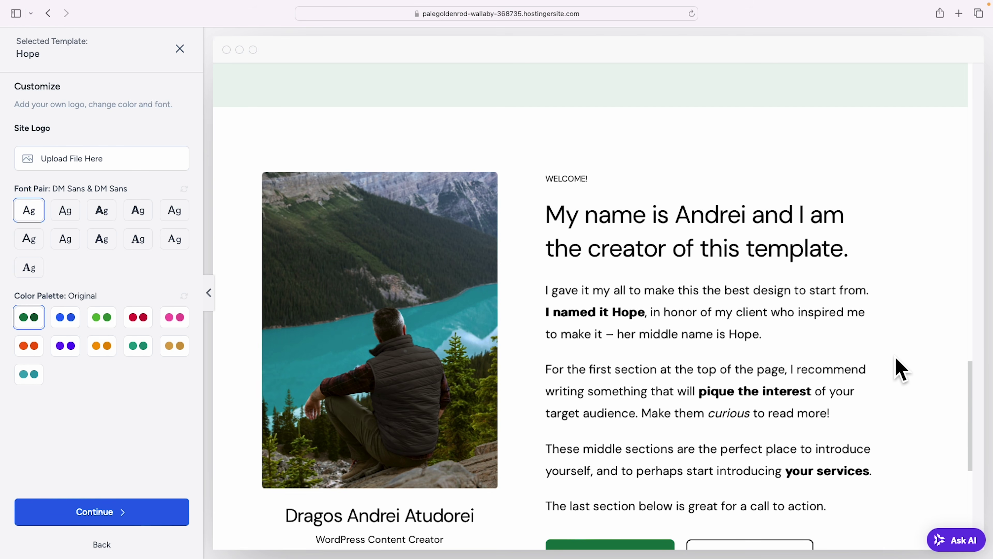
scroll(896, 368, down, 10)
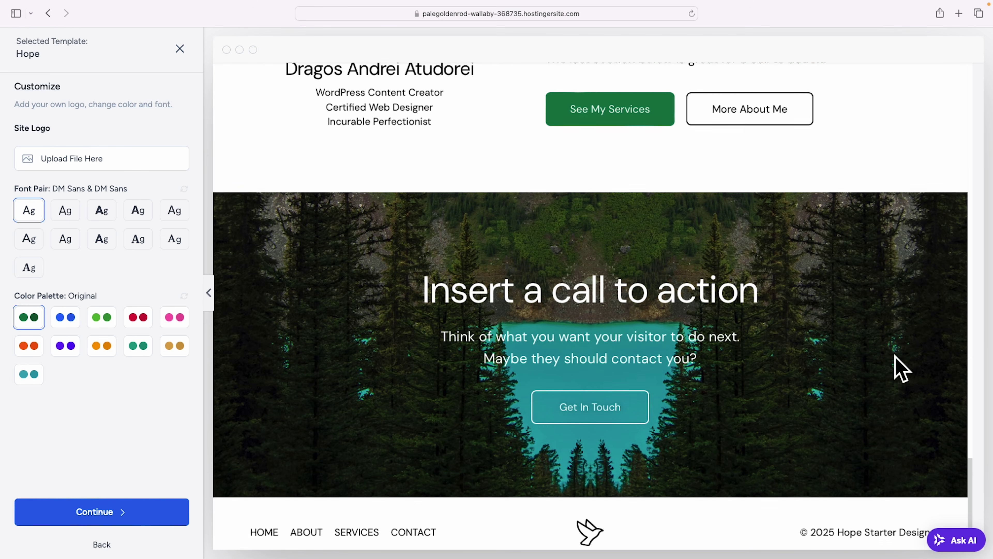
scroll(900, 368, up, 15)
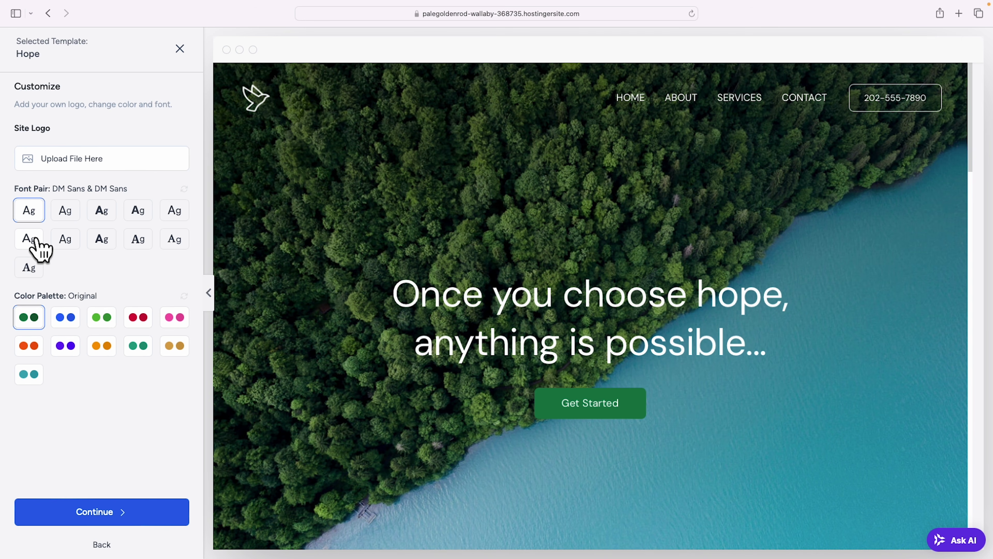
Try several font pairs, including Work Sans & Inter, and settle on Outfit & DM Sans.
click(63, 216)
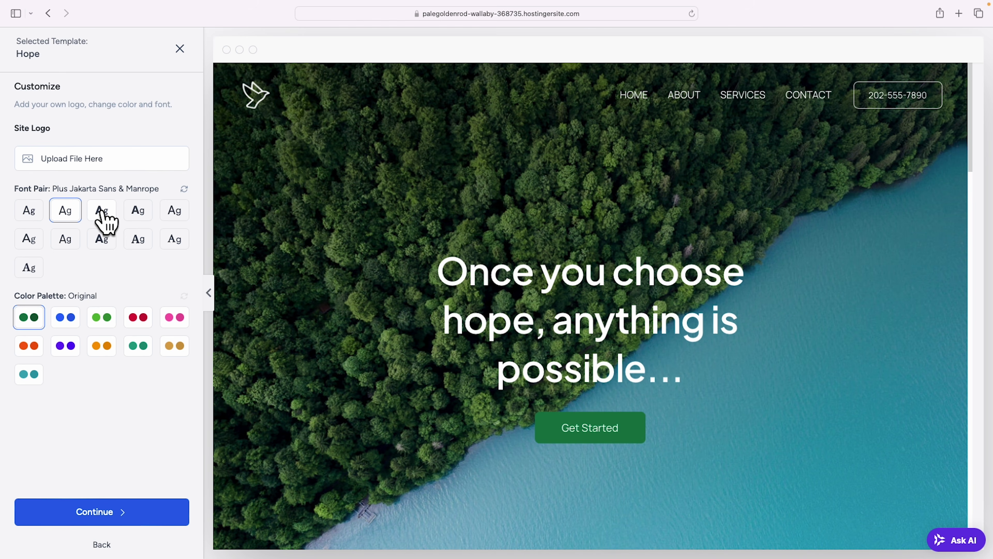
click(102, 212)
click(137, 212)
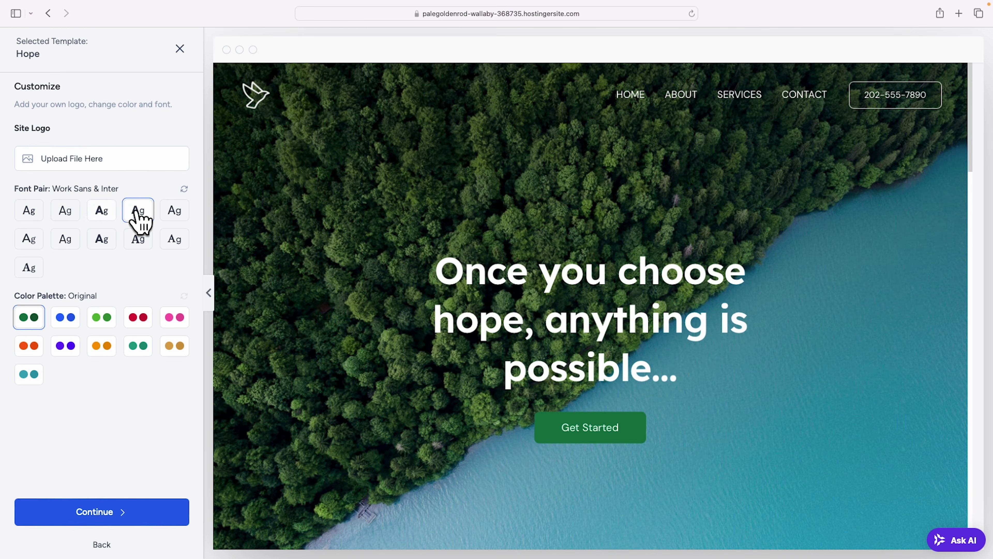
click(174, 212)
scroll(335, 311, down, 5)
scroll(417, 287, down, 2)
scroll(566, 182, up, 3)
scroll(567, 322, down, 5)
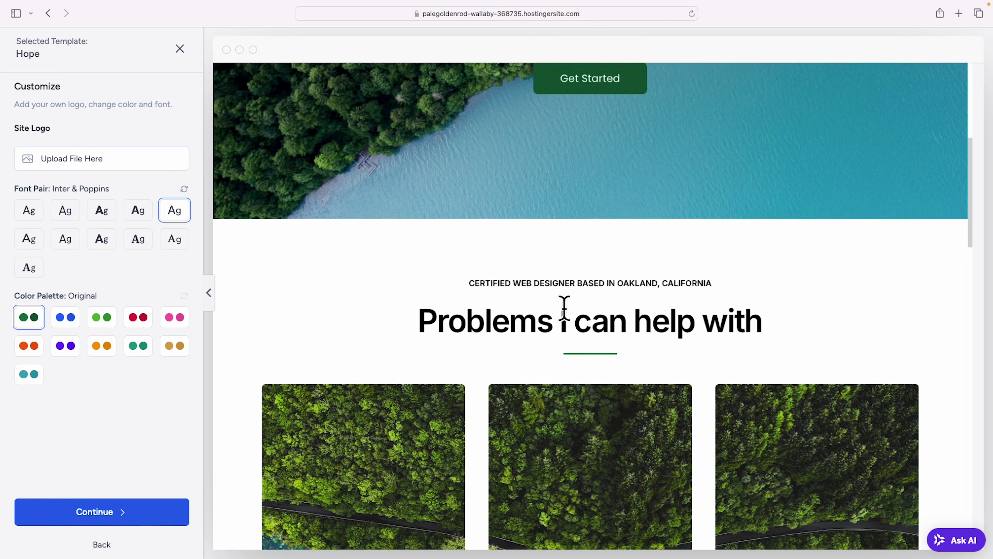
scroll(566, 313, down, 8)
click(38, 241)
click(66, 245)
click(112, 242)
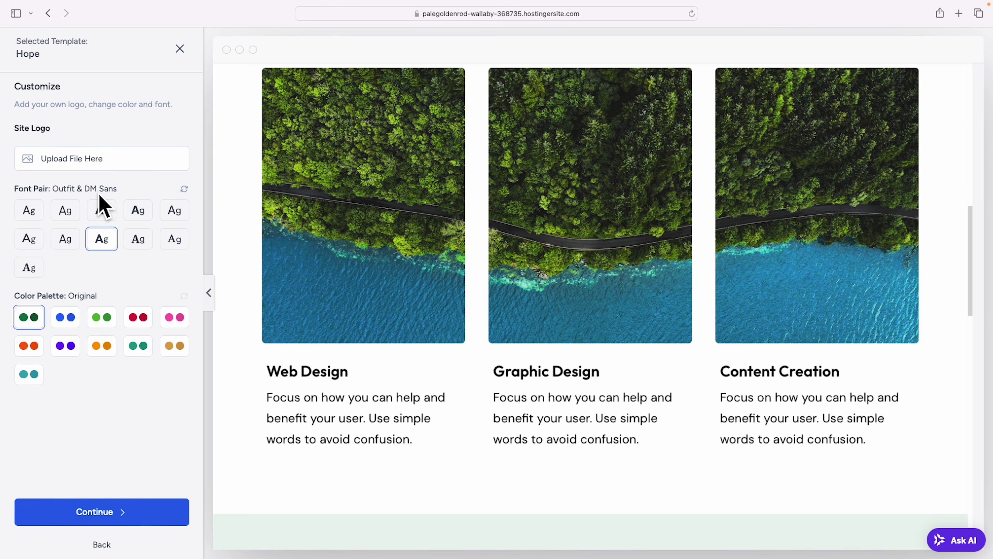
scroll(436, 352, up, 10)
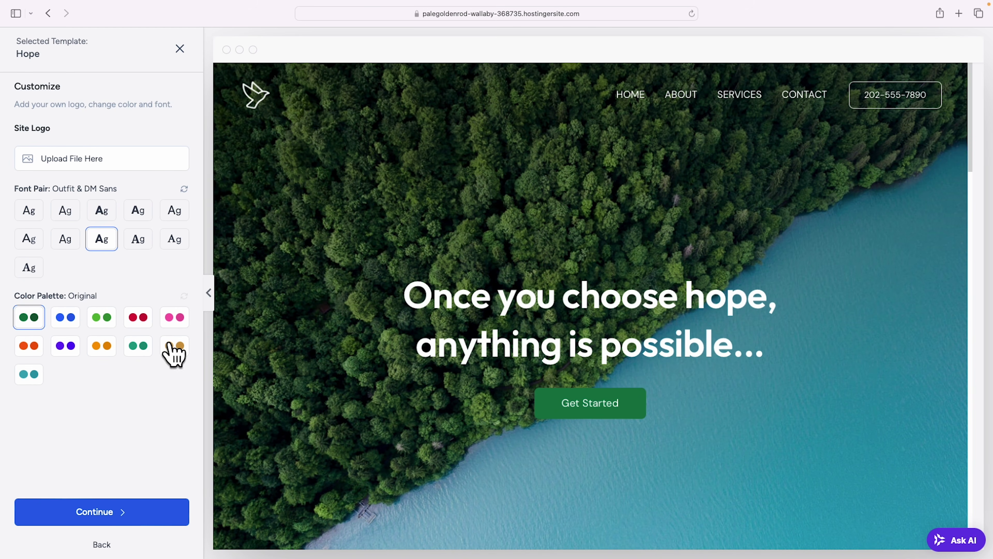
Try the blue and red Style 3 palettes, then apply the teal-green Style 8 palette.
click(65, 320)
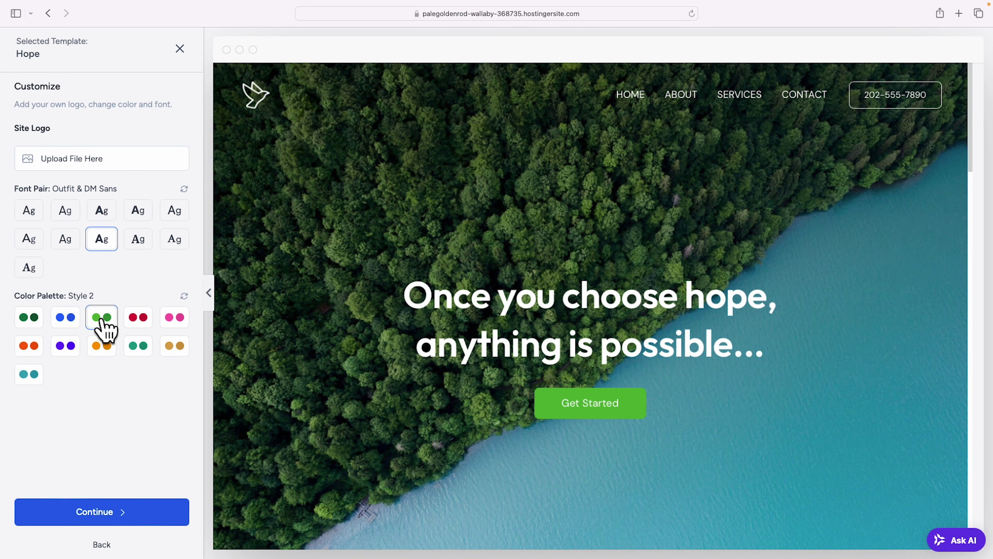
scroll(542, 362, down, 8)
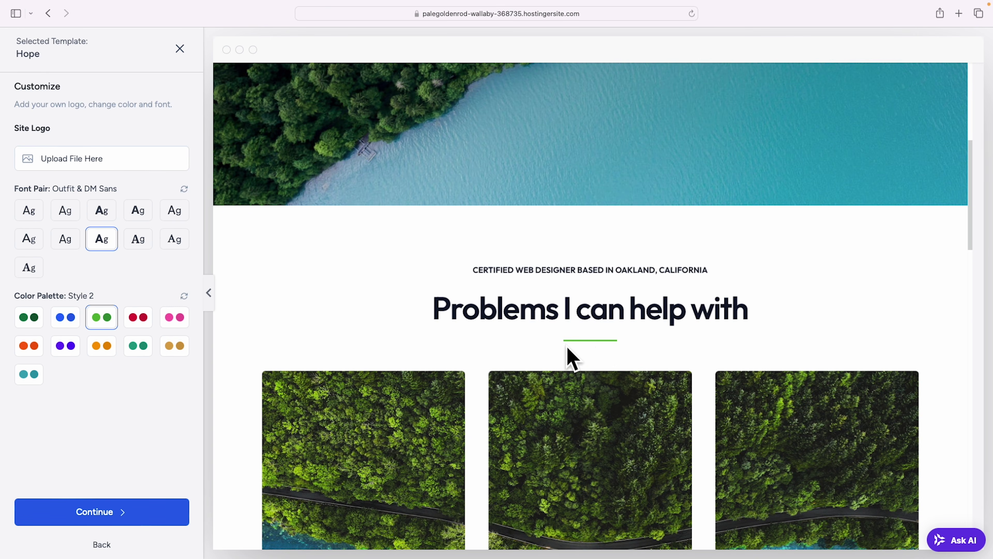
click(138, 317)
scroll(395, 362, down, 12)
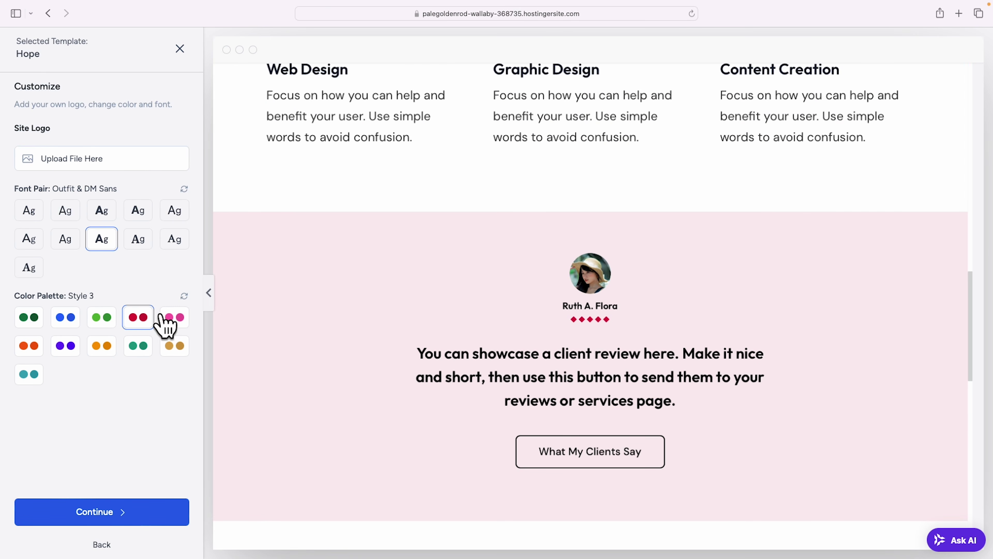
click(143, 352)
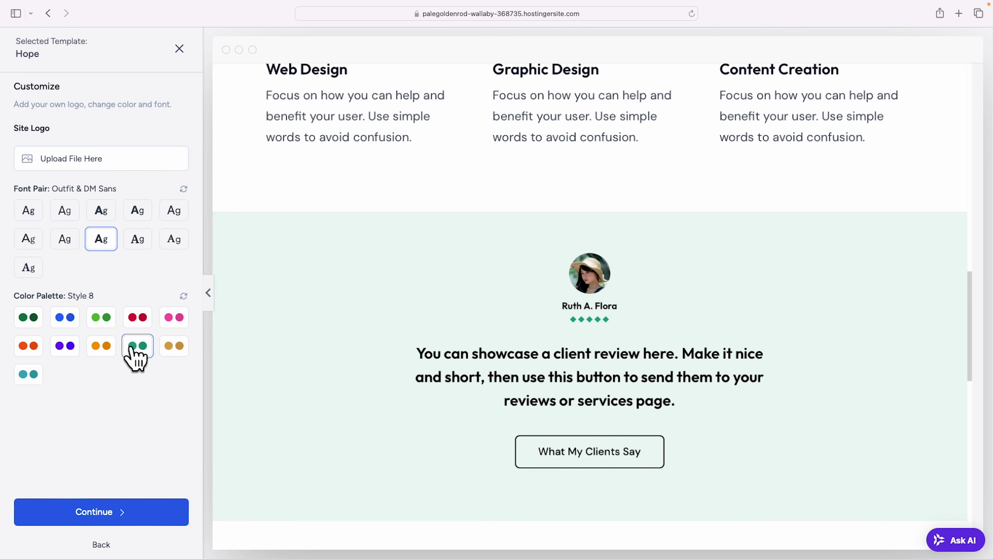
scroll(332, 387, up, 15)
scroll(332, 388, up, 6)
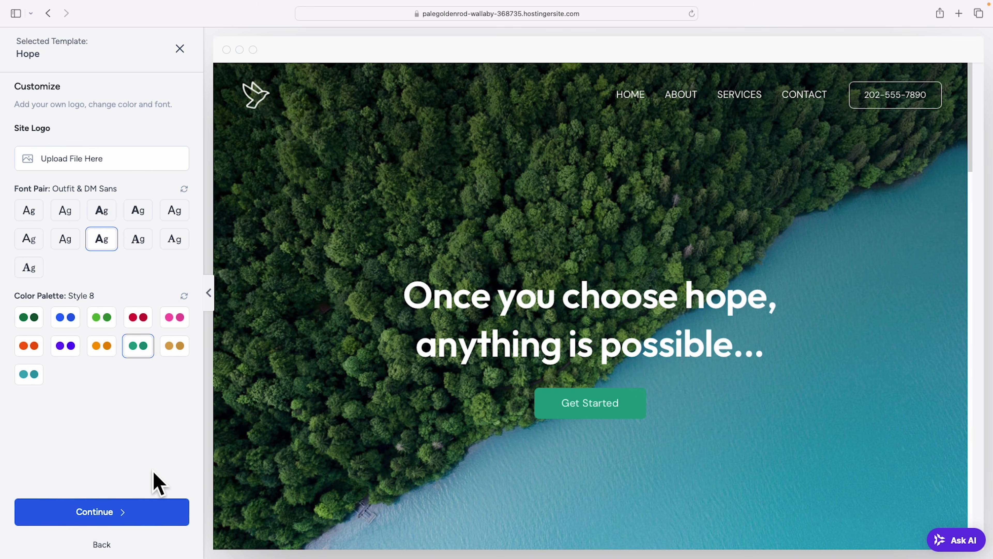
click(102, 513)
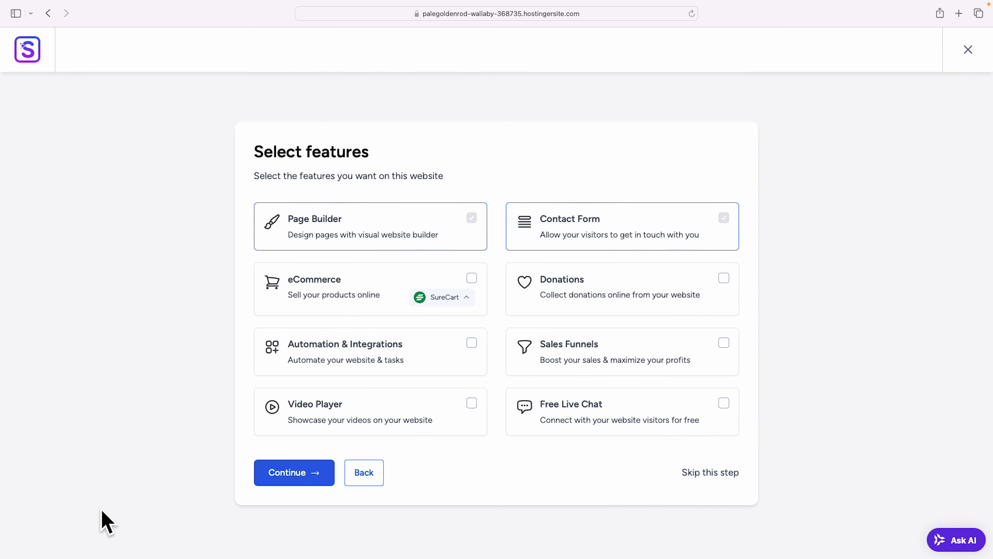
Skip extra features, accept the settings-overwrite notice, build the Hope site and view it.
click(710, 472)
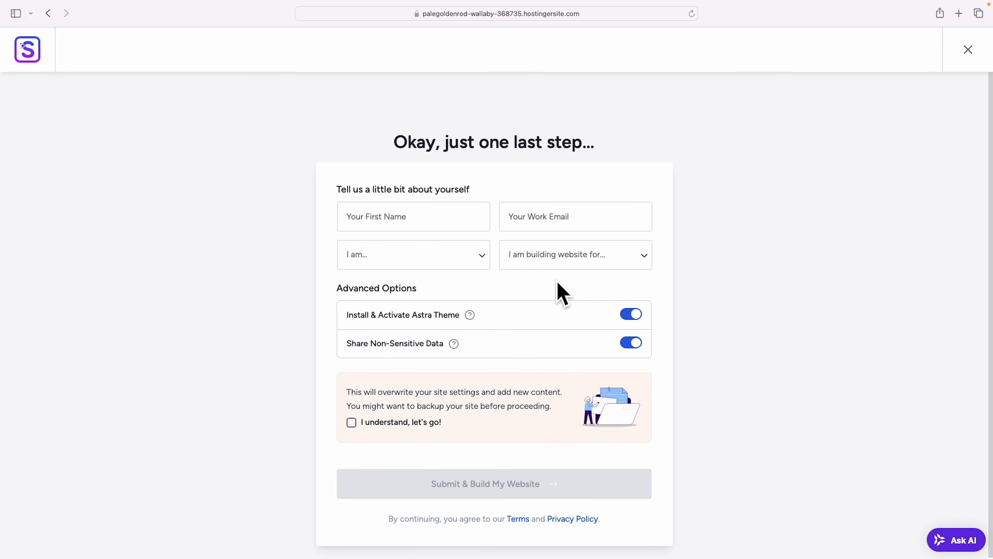
click(351, 423)
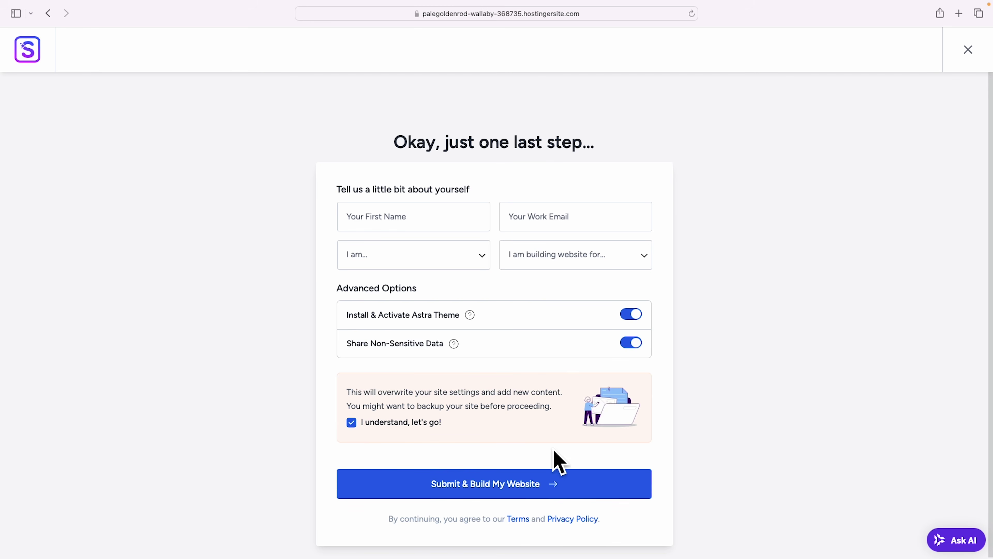
click(500, 487)
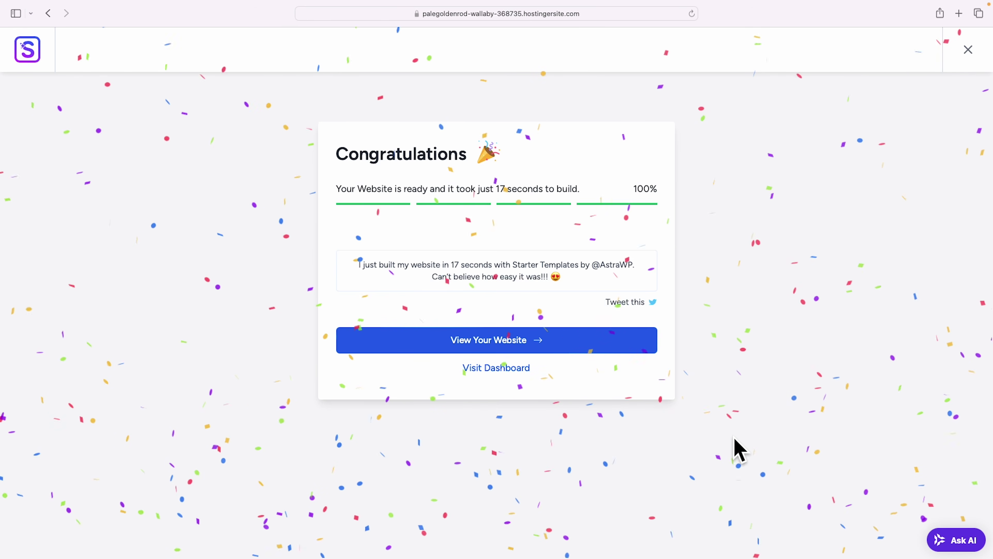
click(496, 344)
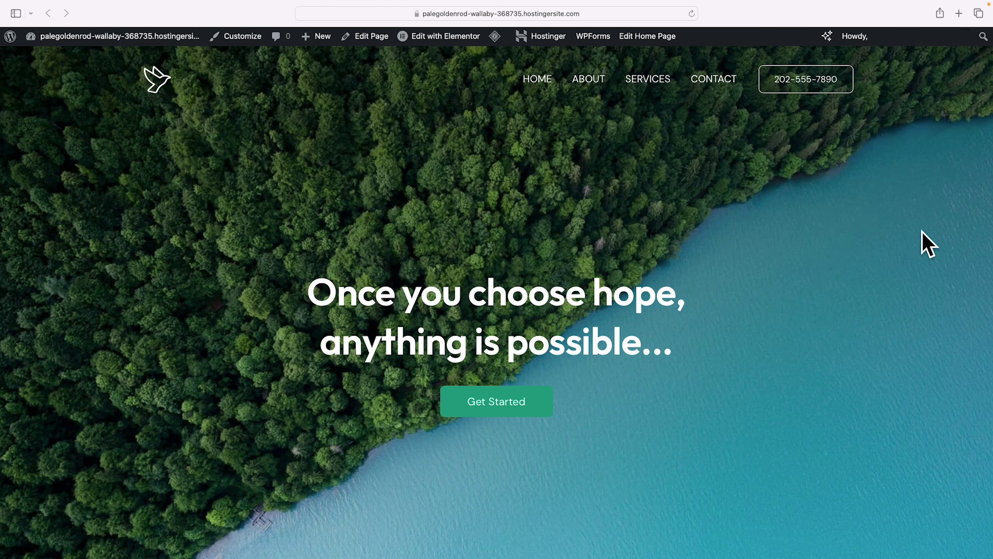
Review the live Hope homepage top to bottom, then open it with Edit with Elementor.
scroll(927, 243, down, 20)
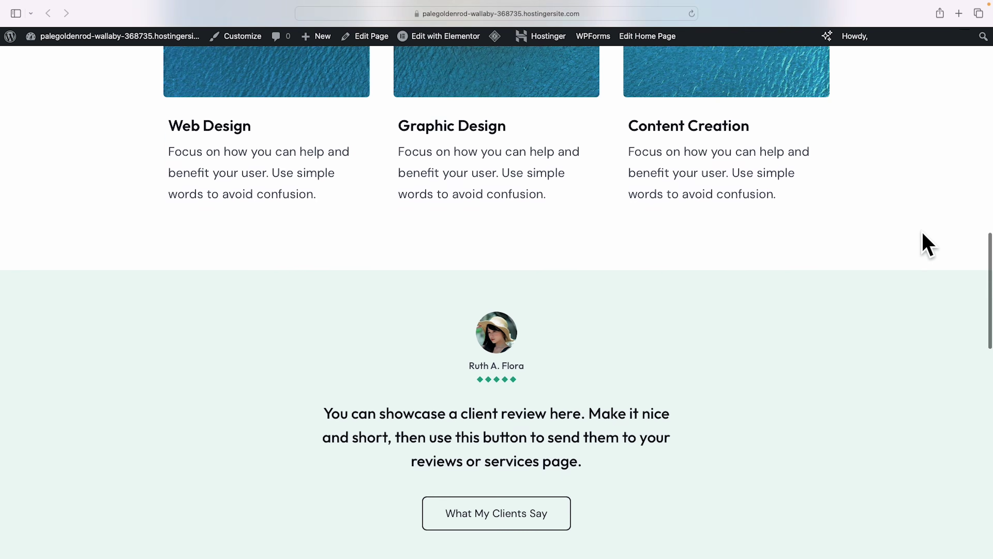
scroll(927, 243, down, 20)
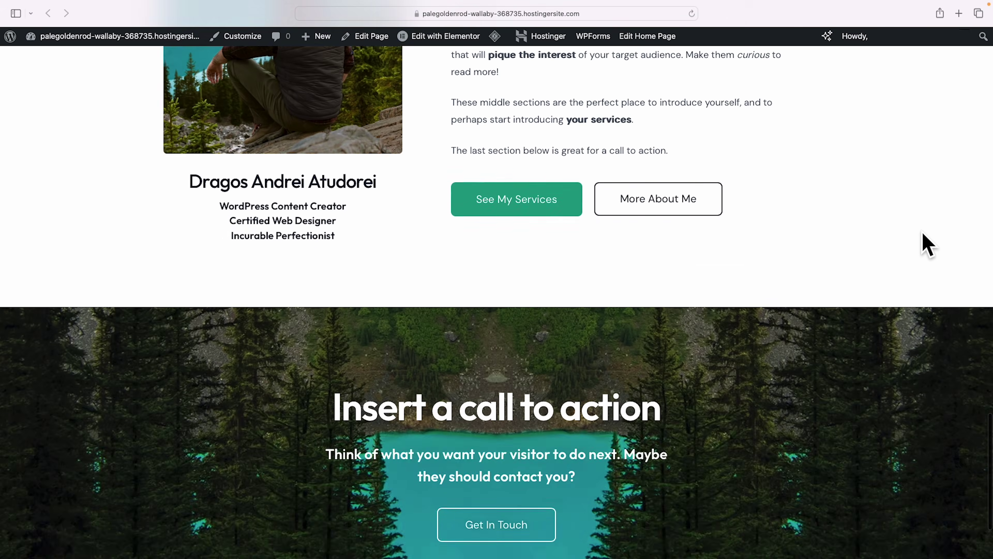
scroll(927, 244, up, 20)
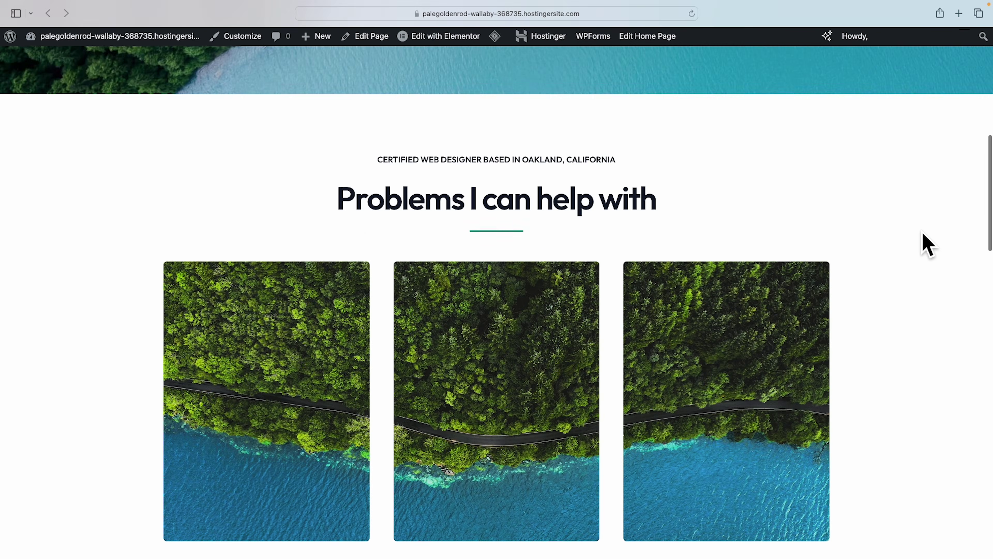
scroll(928, 243, up, 4)
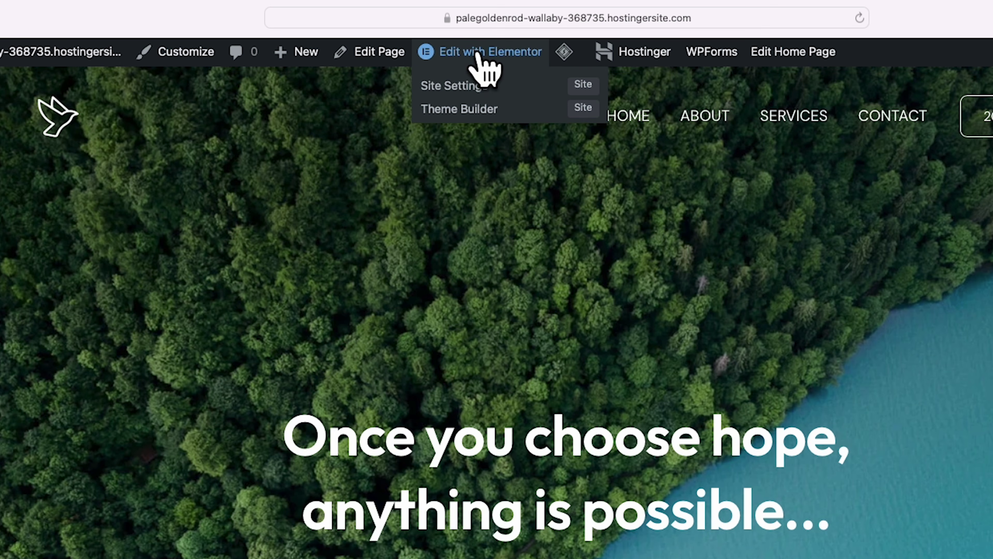
click(487, 55)
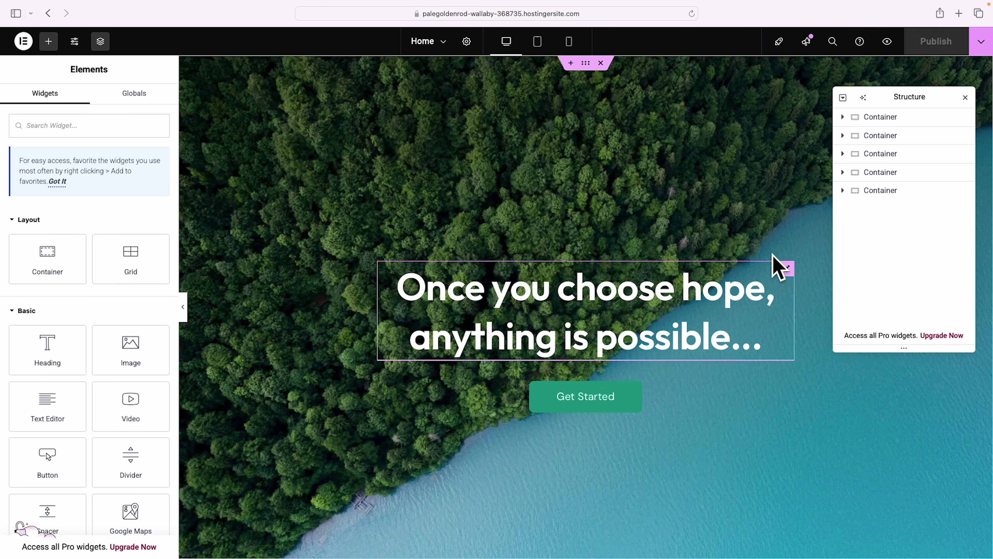
scroll(796, 244, down, 7)
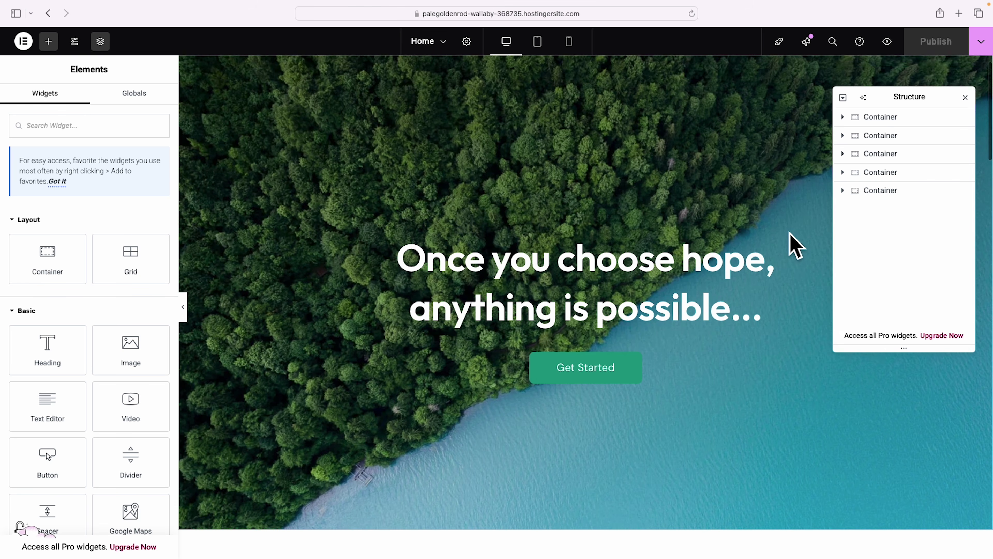
scroll(632, 344, down, 6)
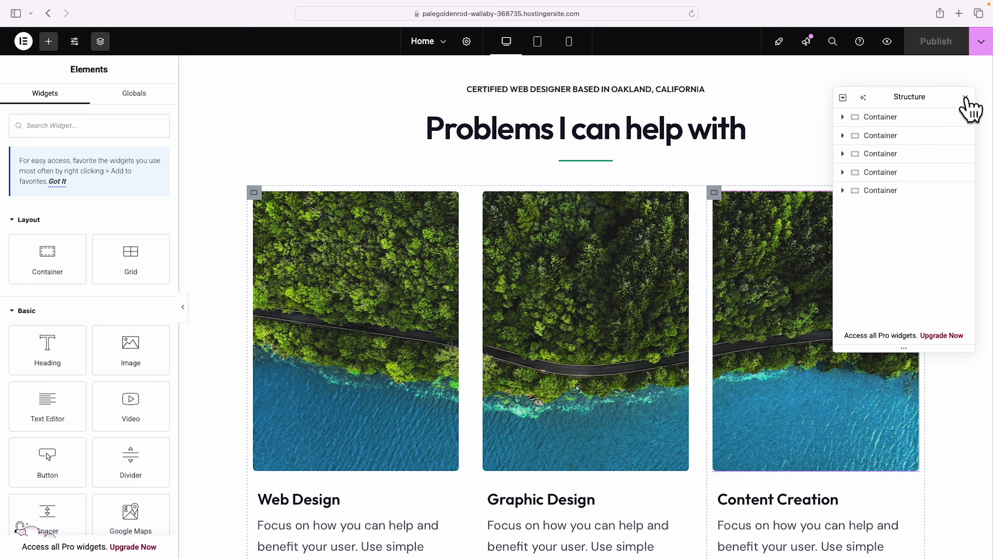
click(966, 98)
scroll(962, 173, up, 10)
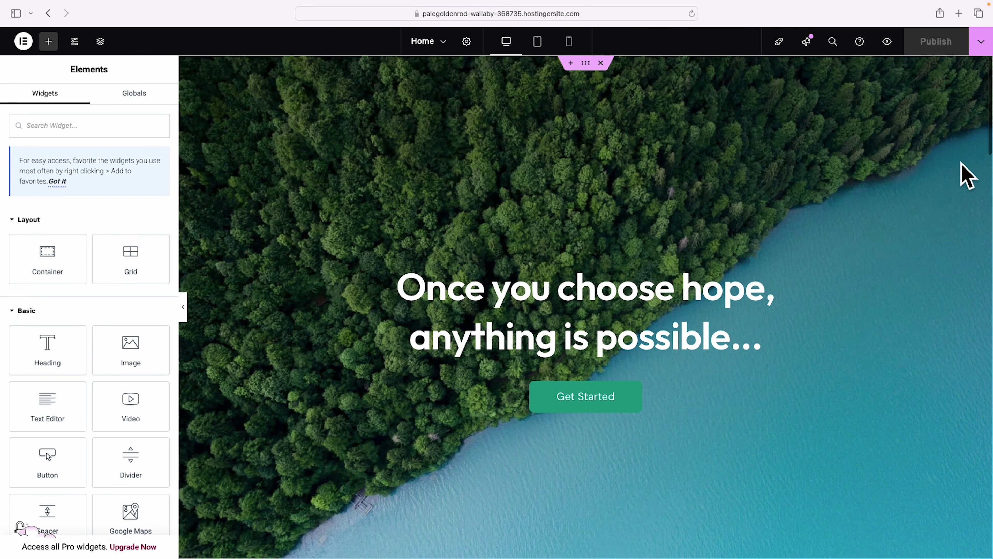
click(855, 309)
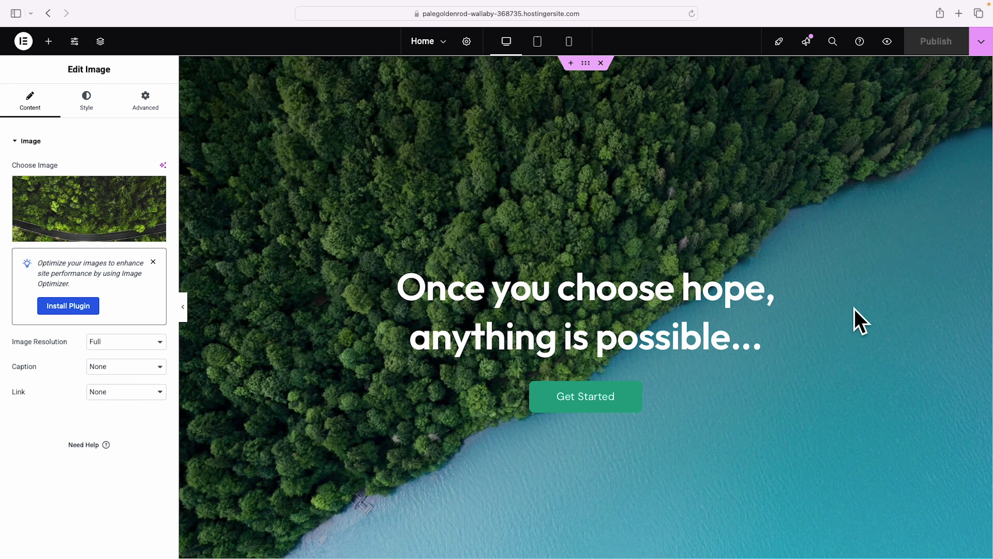
scroll(860, 321, down, 5)
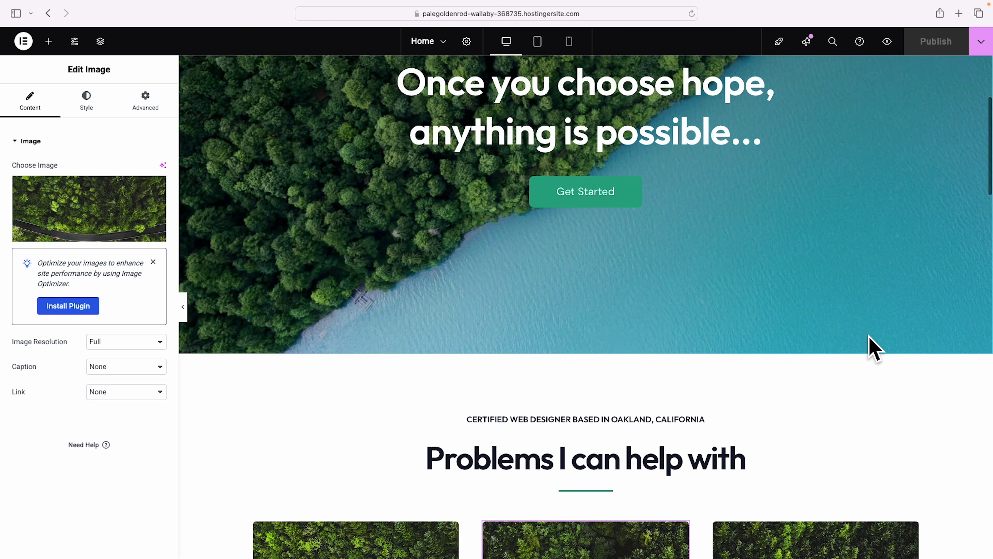
scroll(870, 347, up, 5)
scroll(876, 376, down, 6)
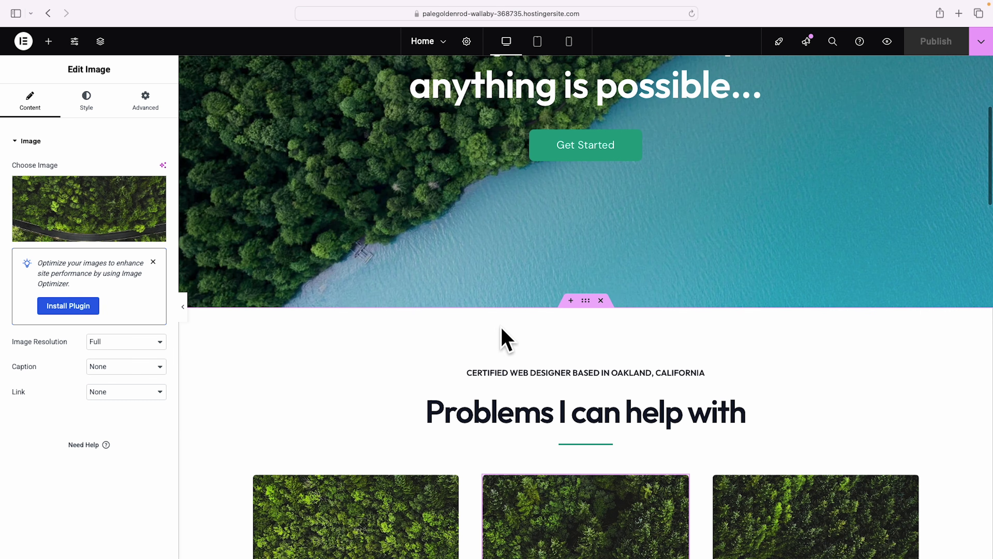
scroll(871, 371, down, 13)
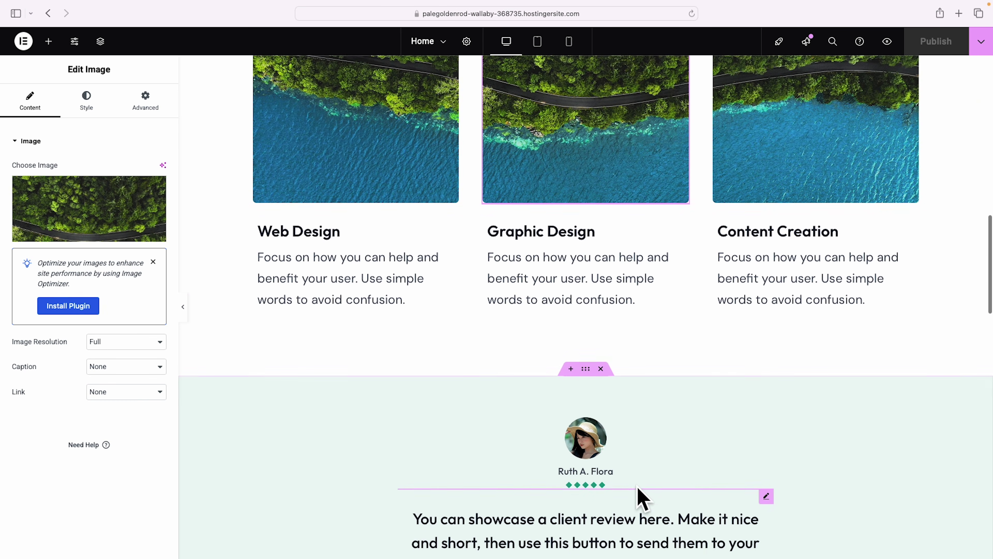
scroll(694, 484, down, 1)
scroll(681, 508, down, 1)
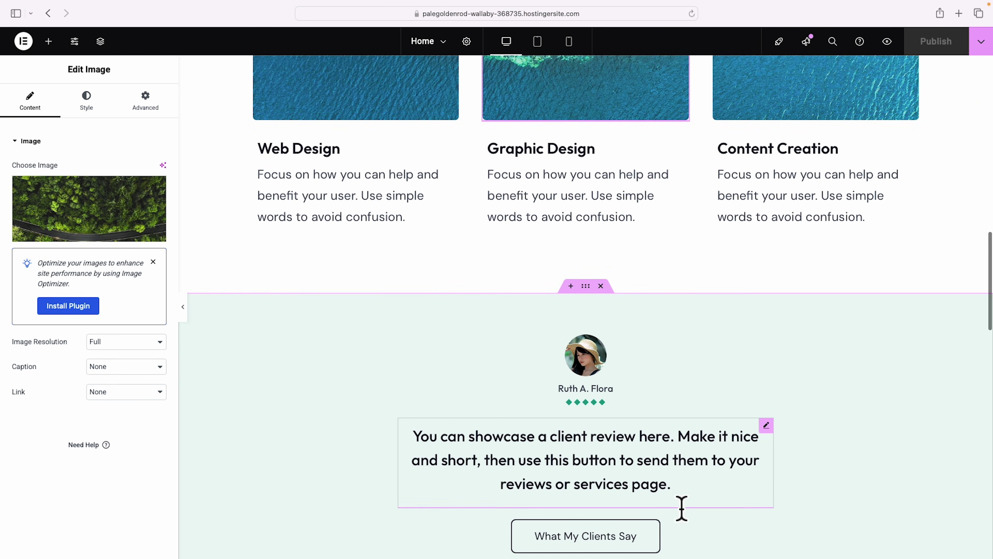
scroll(681, 508, down, 1)
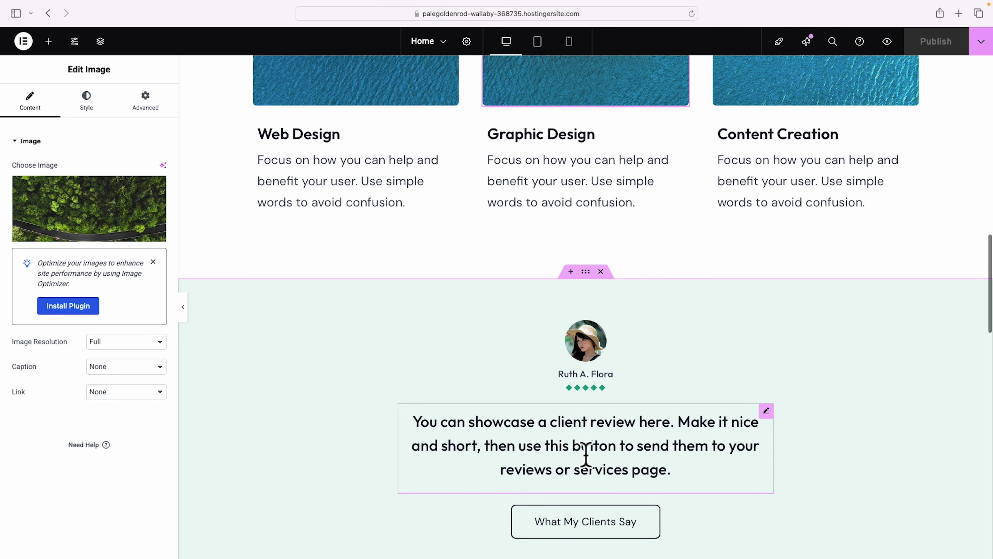
click(767, 413)
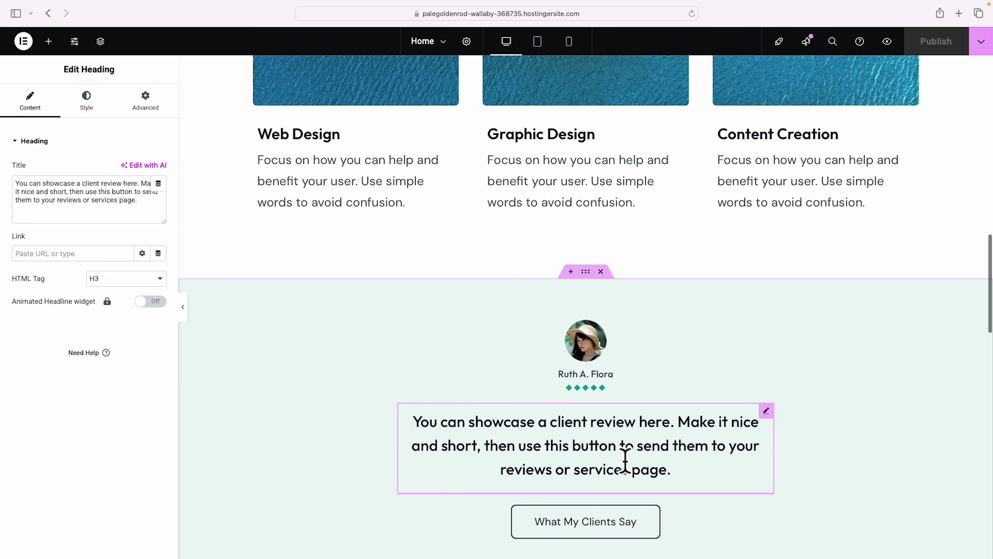
click(594, 326)
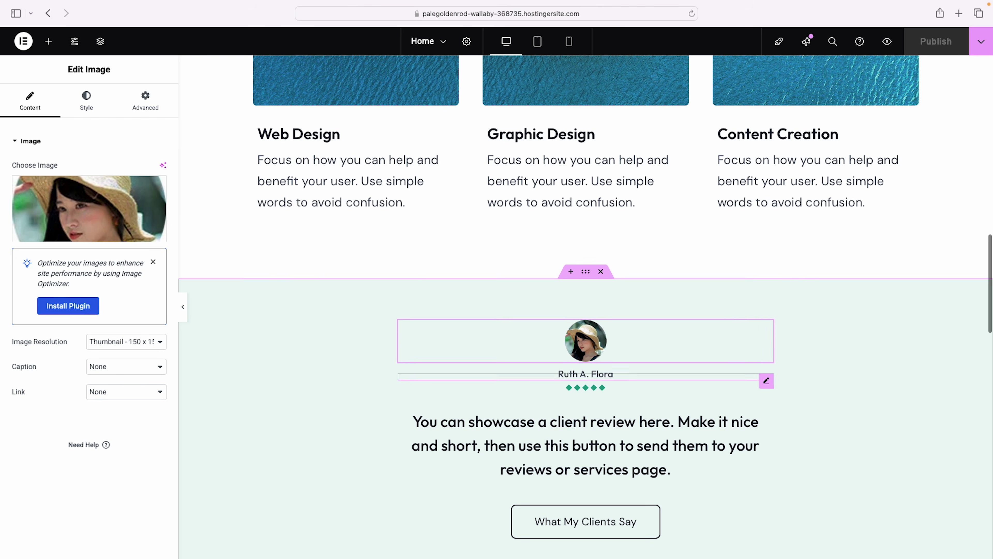
scroll(598, 390, up, 3)
scroll(602, 401, up, 10)
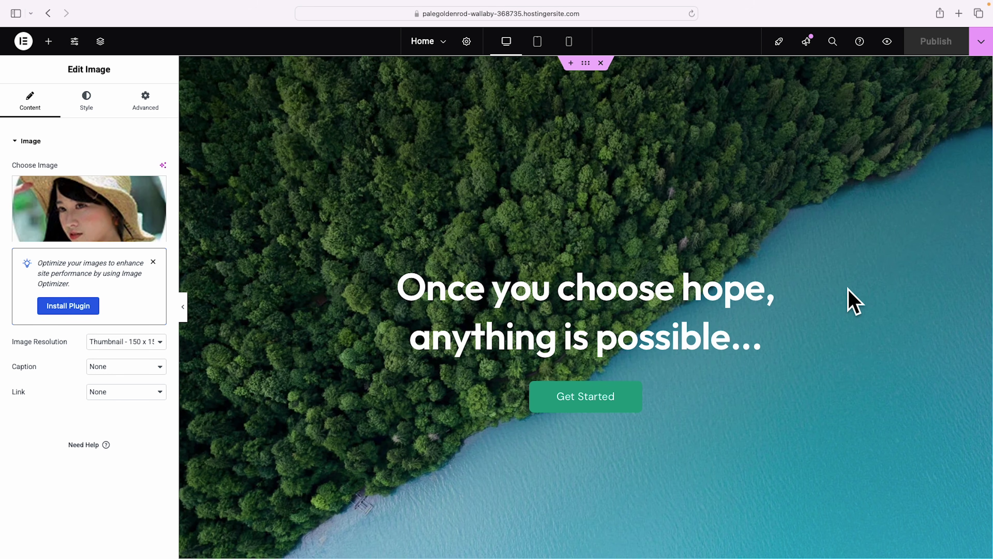
Replace the hero heading's title text with 'Get a clear plan that moves your business forward.'.
click(744, 302)
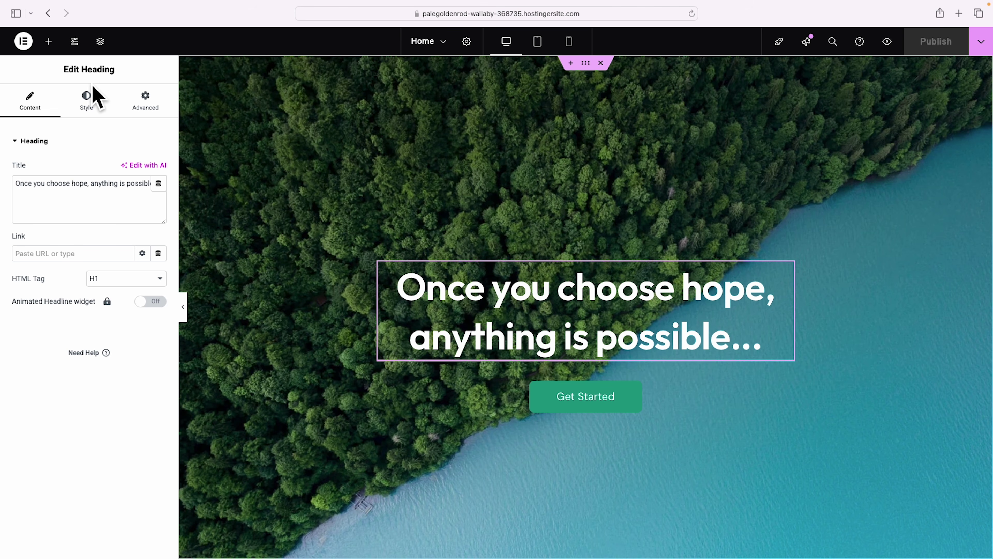
drag(17, 188, 161, 208)
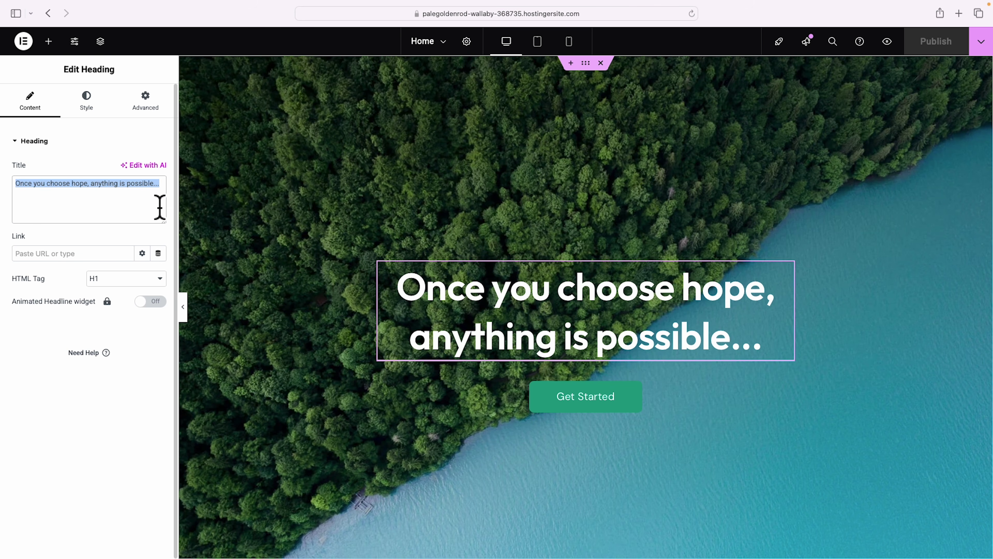
text(Get a clear plan that moves your business forward.)
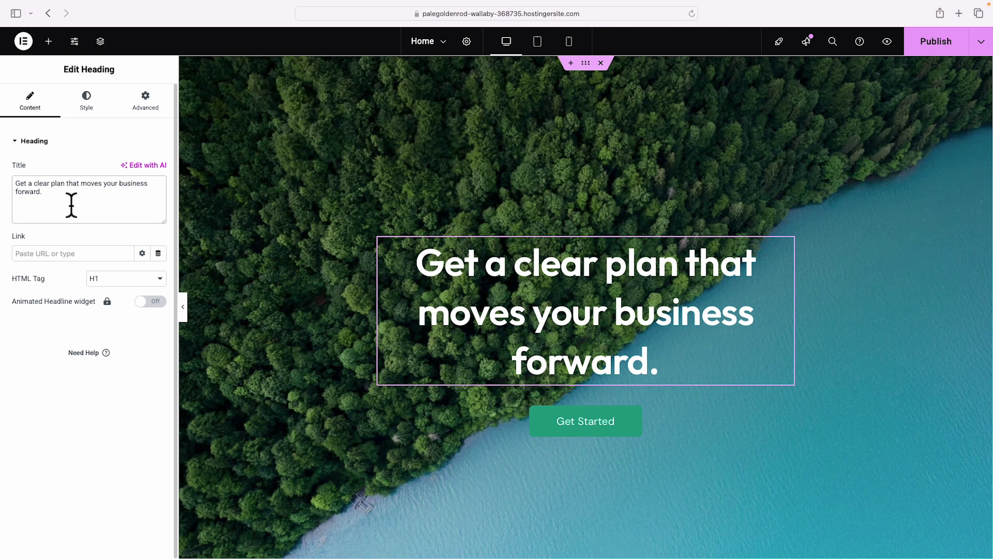
Try left and right alignment on the headline, return it to centred, and open its typography settings.
click(94, 100)
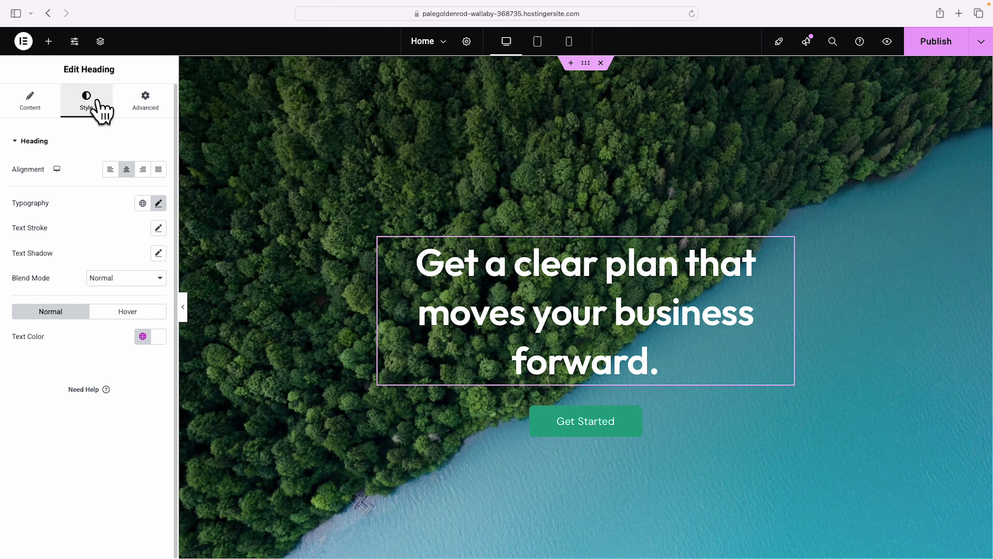
click(110, 172)
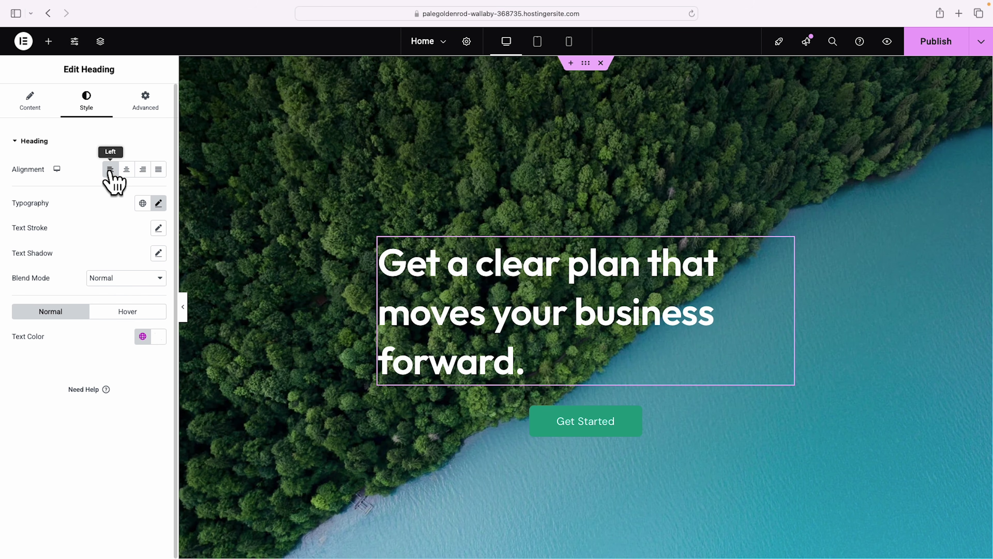
click(143, 170)
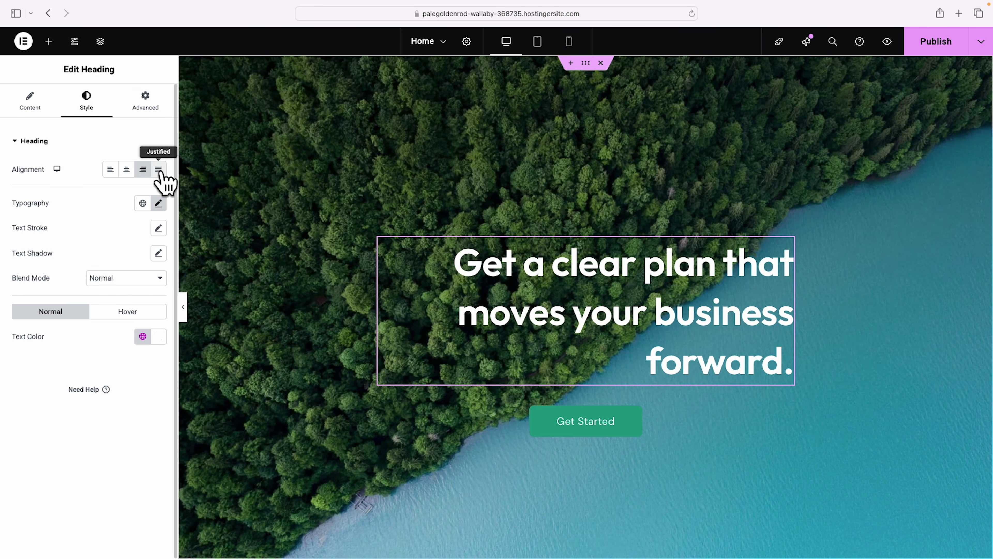
click(127, 171)
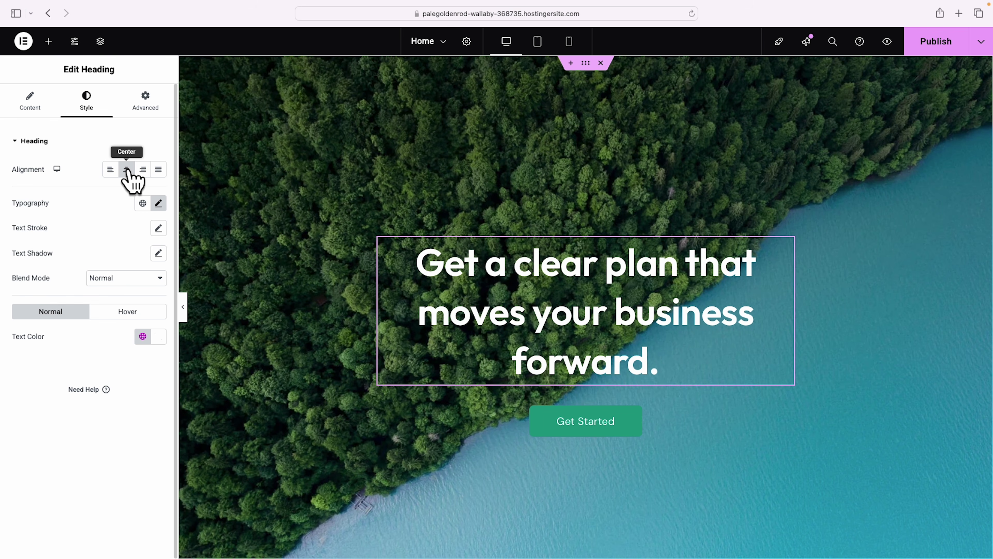
click(159, 203)
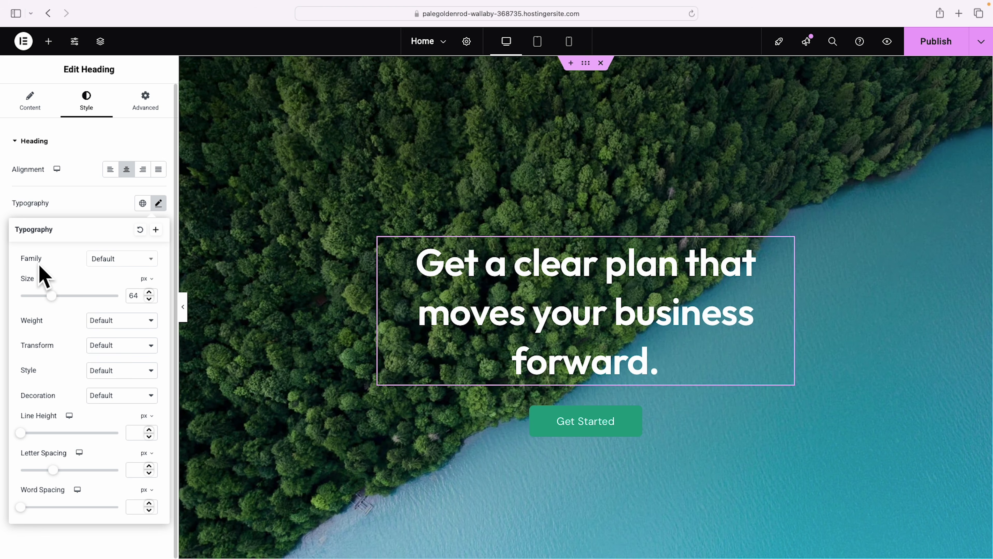
Try the Aref Ruqaa font, undo it back to Default, and shrink the headline to 57 px.
click(110, 261)
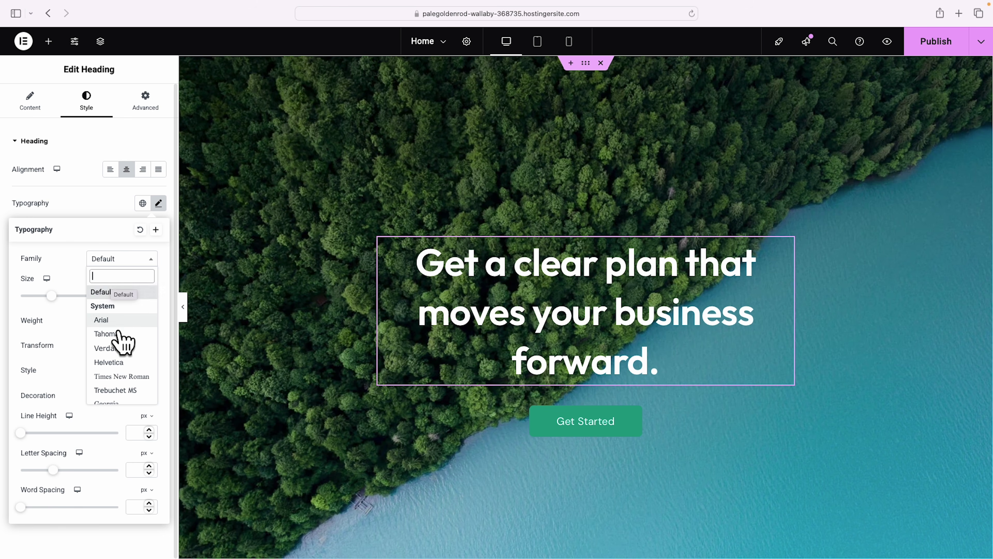
scroll(121, 345, down, 8)
scroll(120, 339, down, 10)
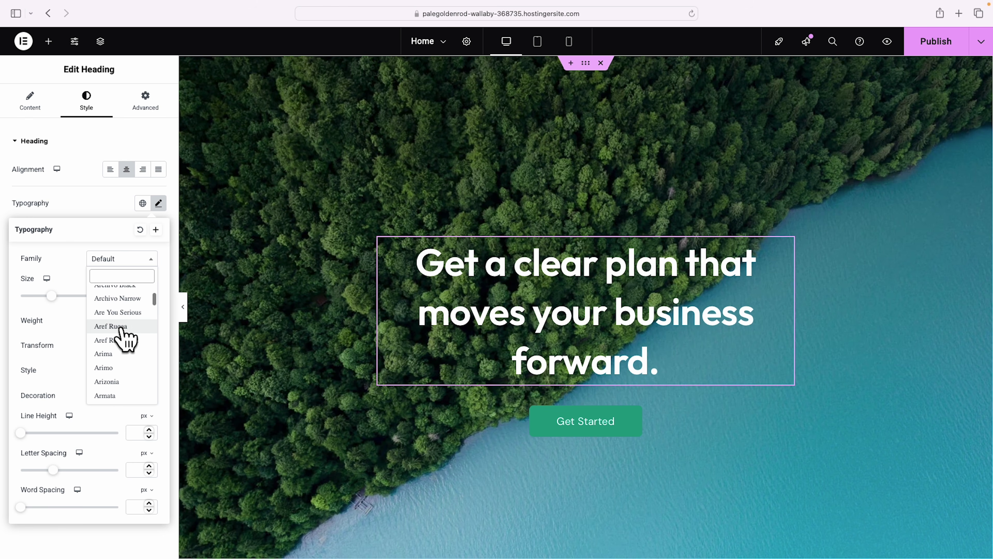
click(113, 327)
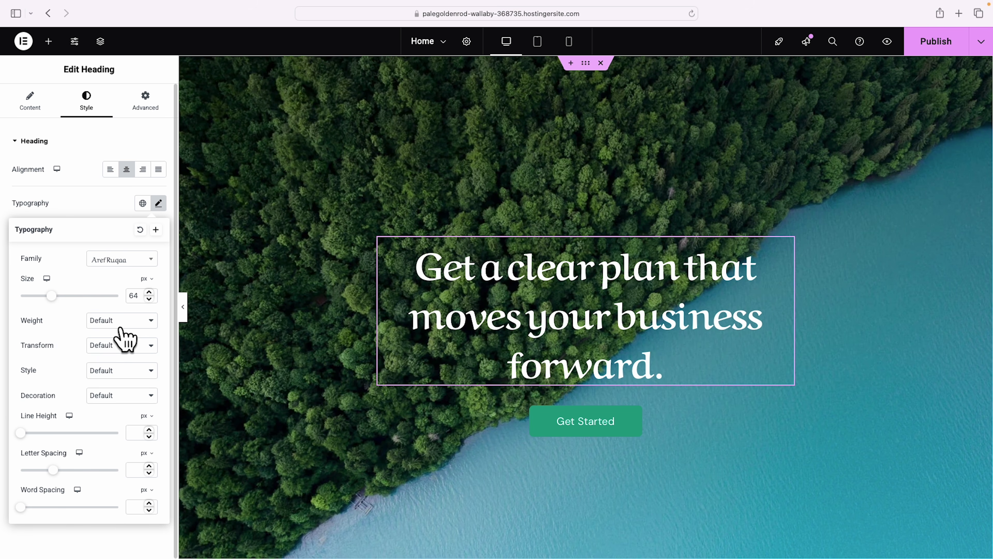
key(super+z)
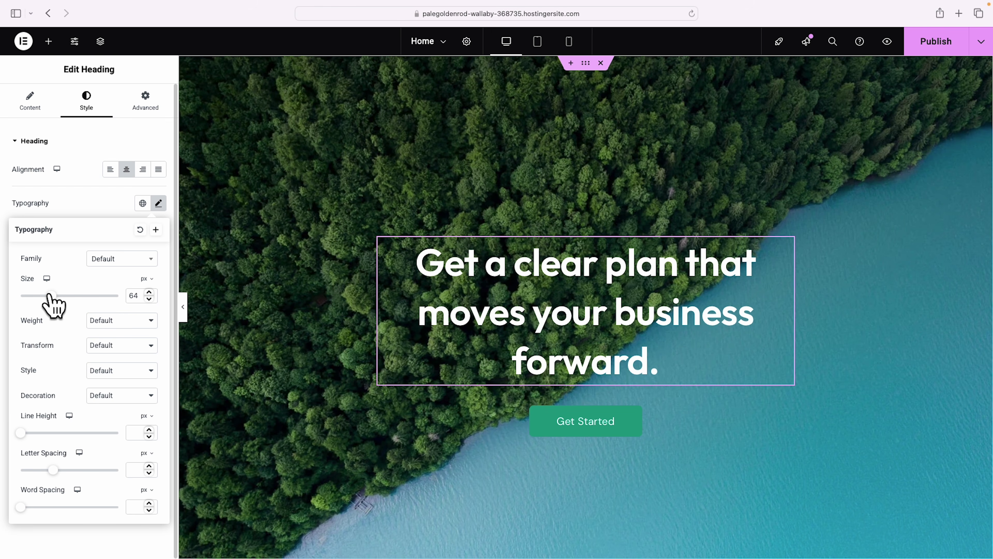
drag(51, 297, 46, 298)
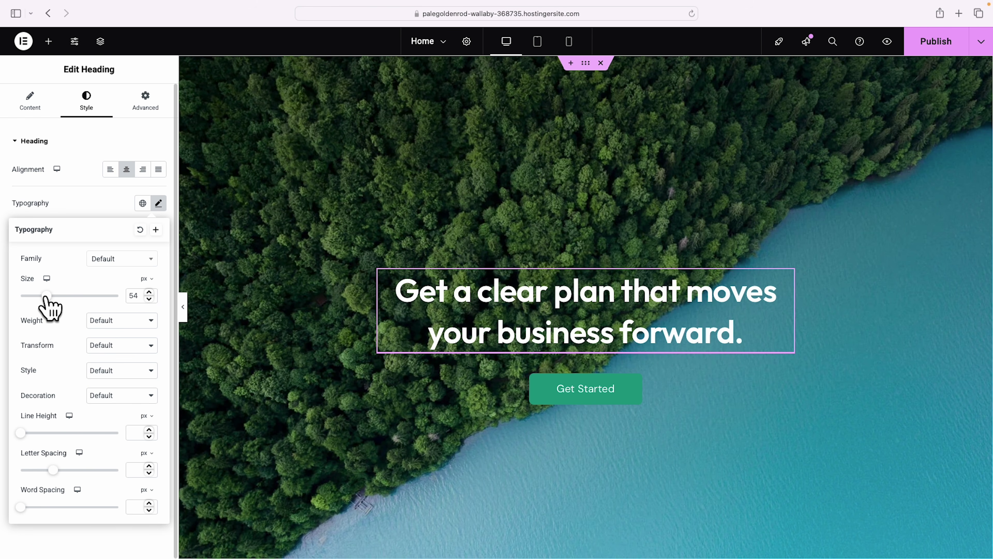
mouse_move(46, 297)
mouse_down()
mouse_move(25, 296)
mouse_move(87, 297)
mouse_move(49, 298)
mouse_up()
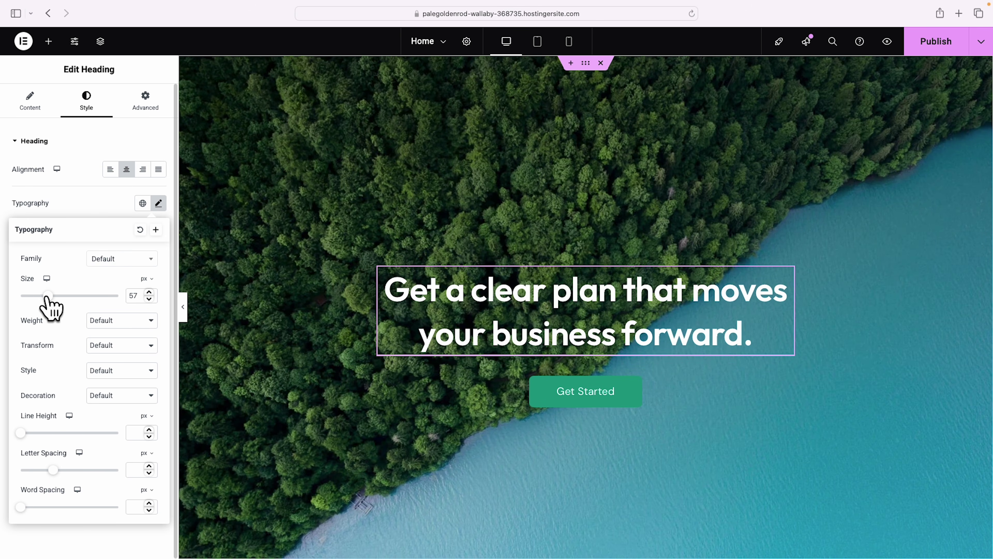
Set the headline weight to 500 (Medium), try uppercase and capitalize, then restore default casing.
click(152, 321)
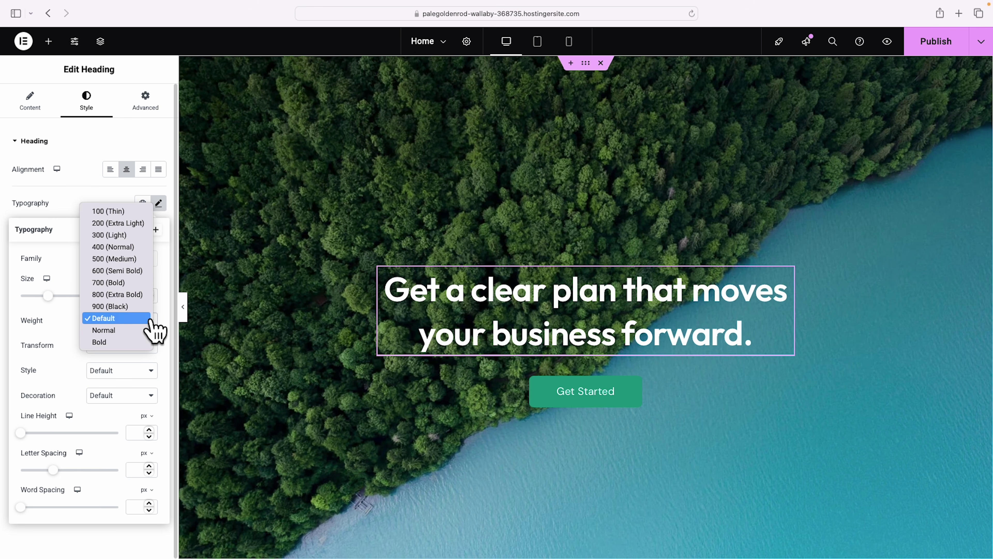
click(133, 258)
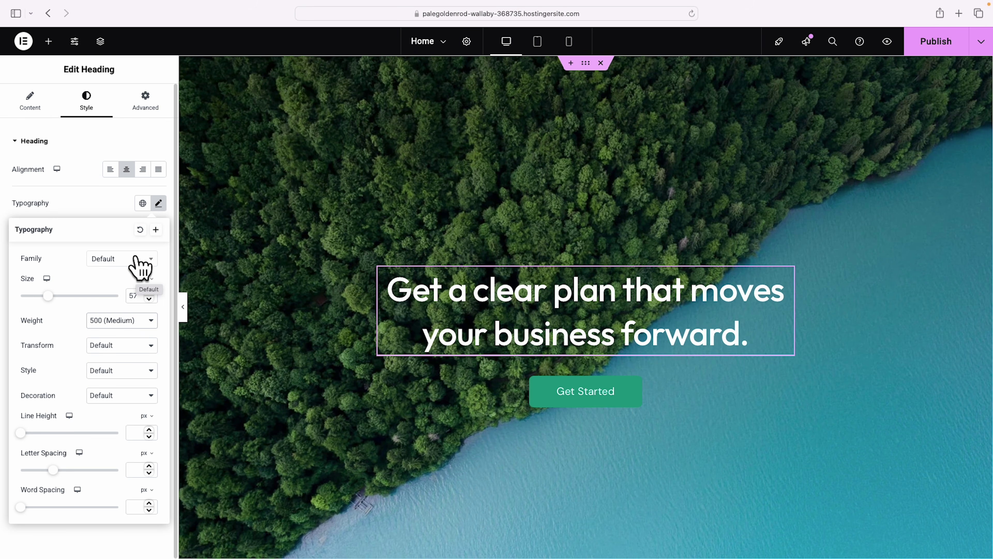
click(149, 345)
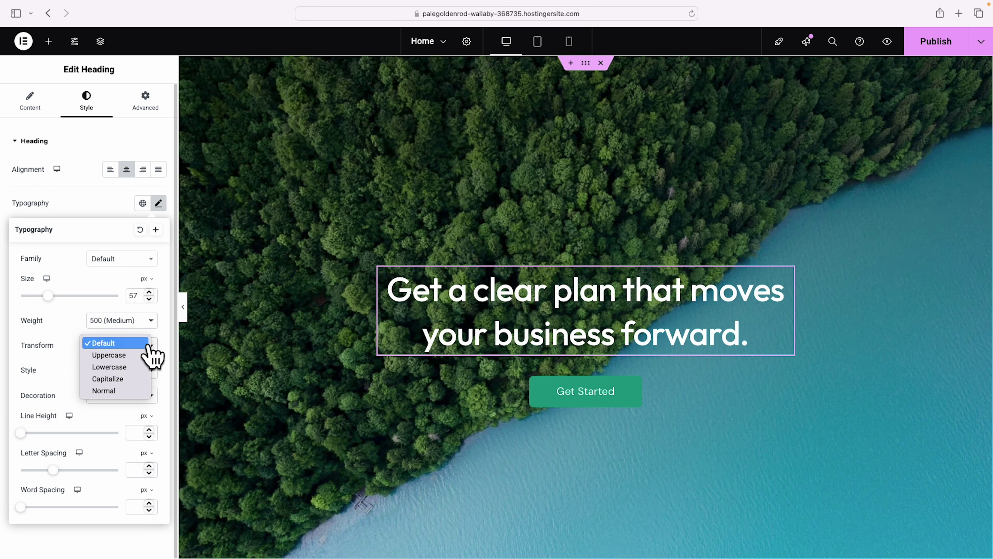
click(136, 355)
click(139, 348)
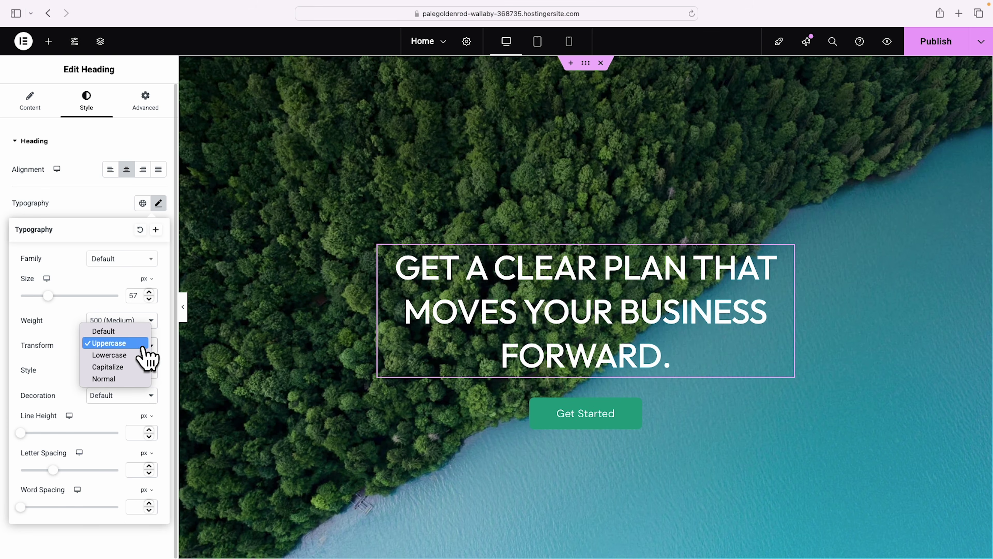
click(113, 366)
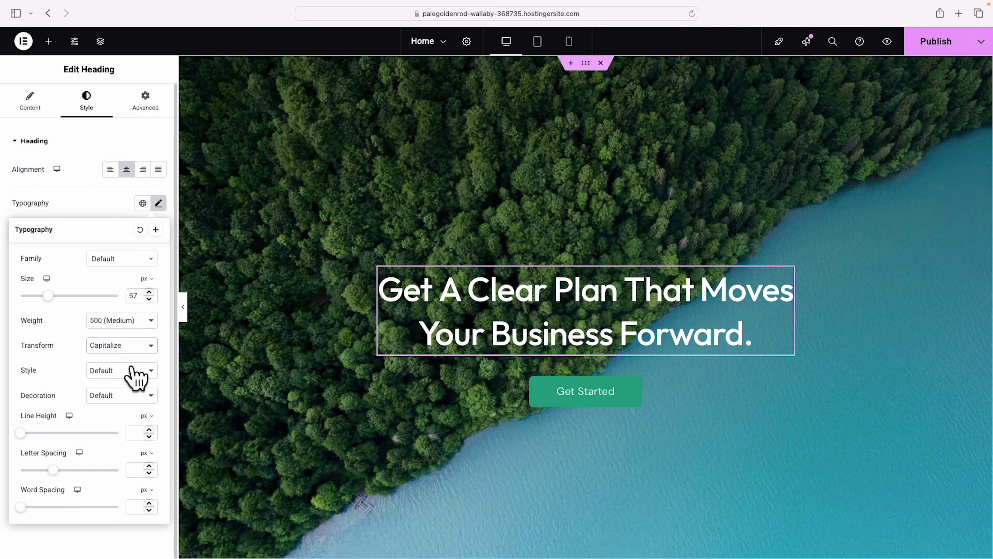
click(135, 345)
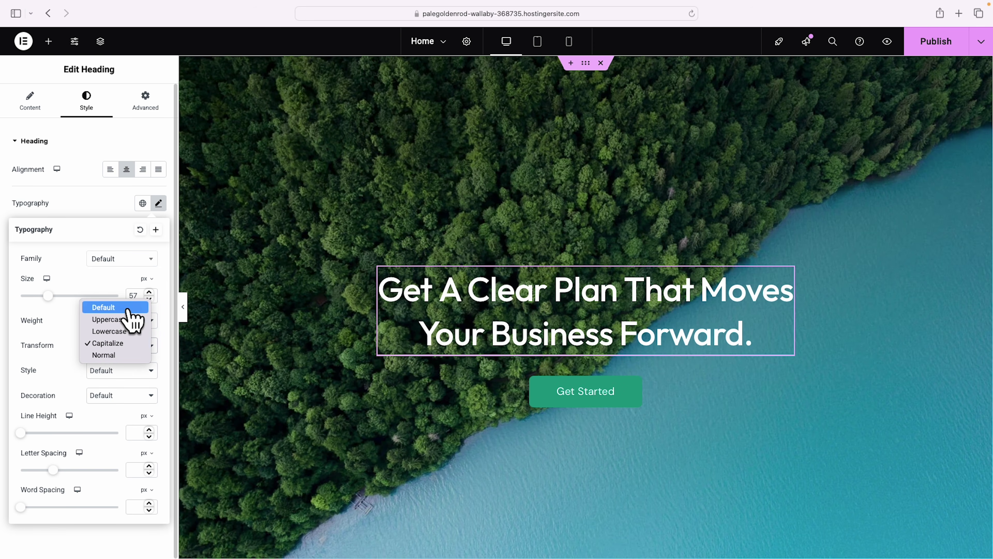
click(128, 309)
Try italic and underline on the headline, then set Style and Decoration back to Default.
click(137, 370)
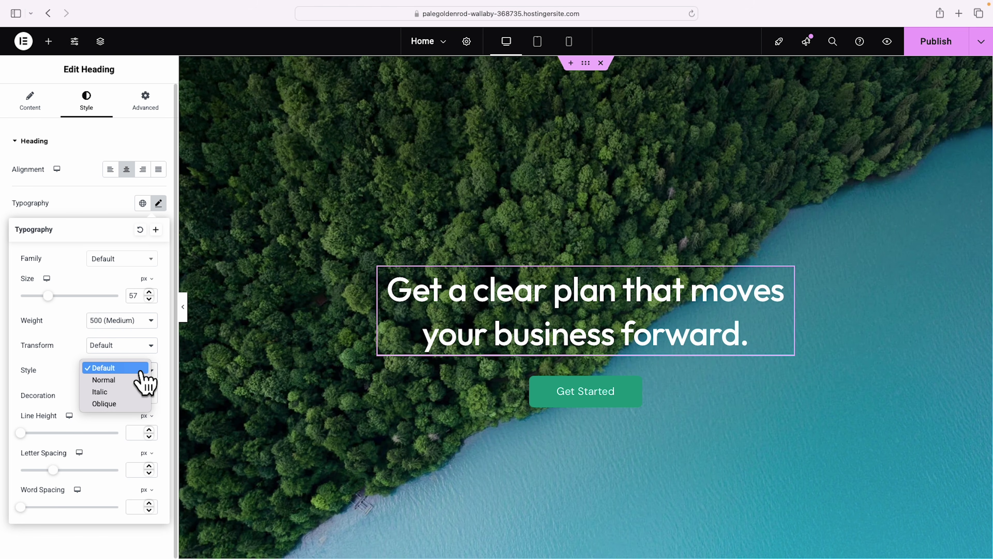
key(Escape)
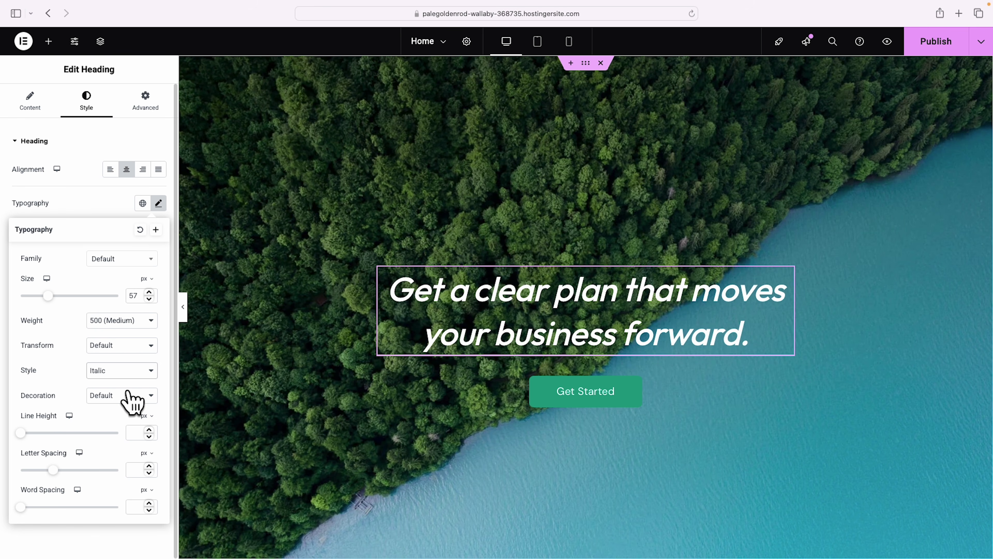
click(138, 371)
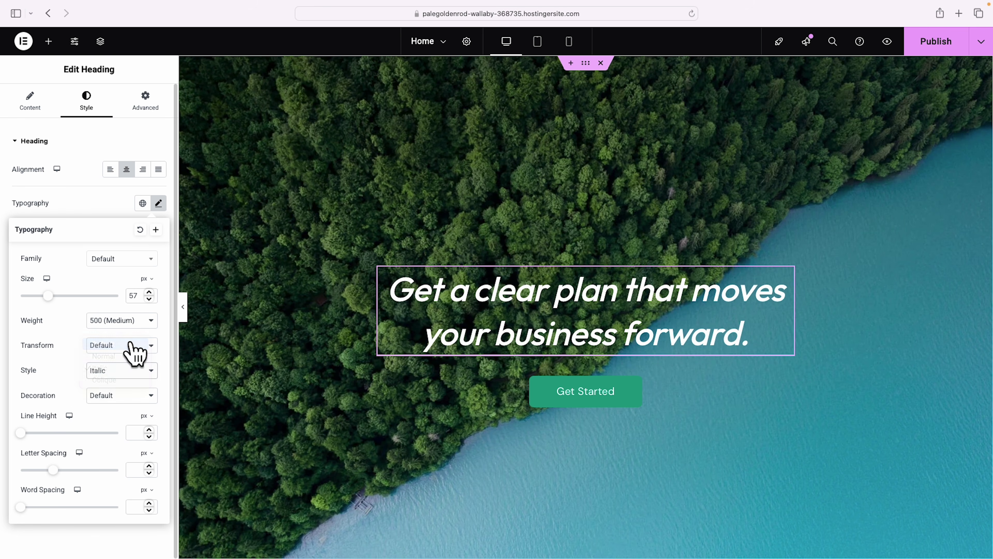
click(131, 344)
click(142, 396)
click(137, 405)
click(135, 397)
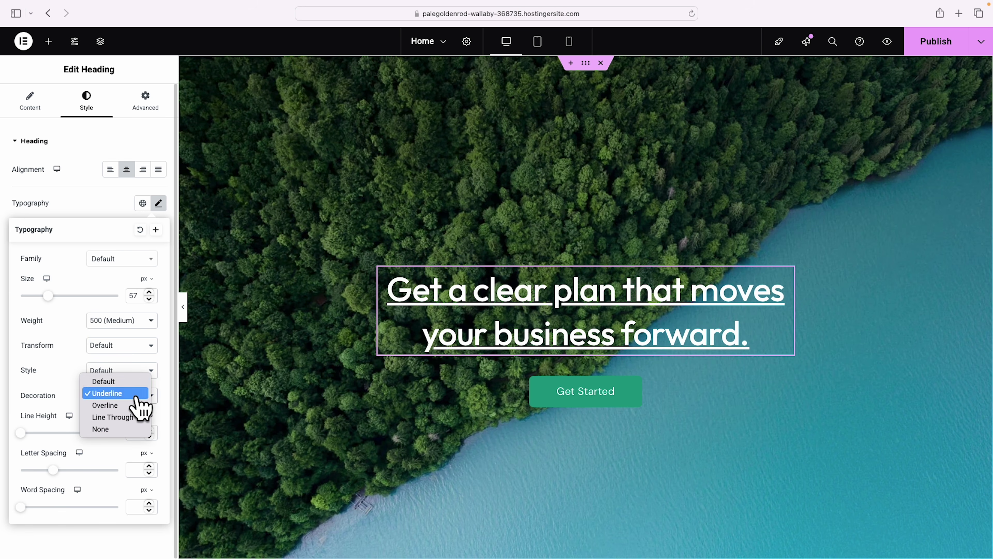
click(130, 381)
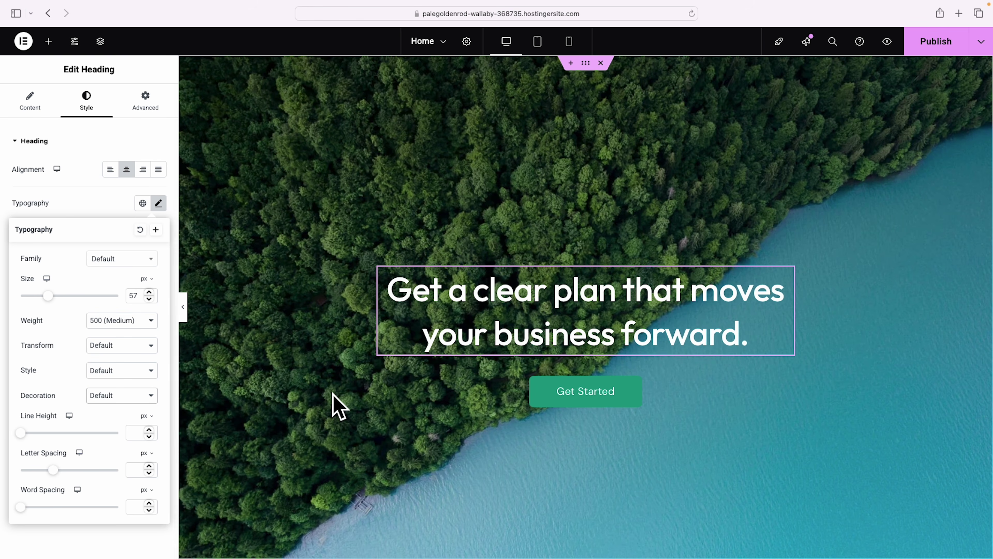
Tighten the headline's line height to 61 px.
scroll(335, 405, down, 5)
scroll(334, 405, up, 5)
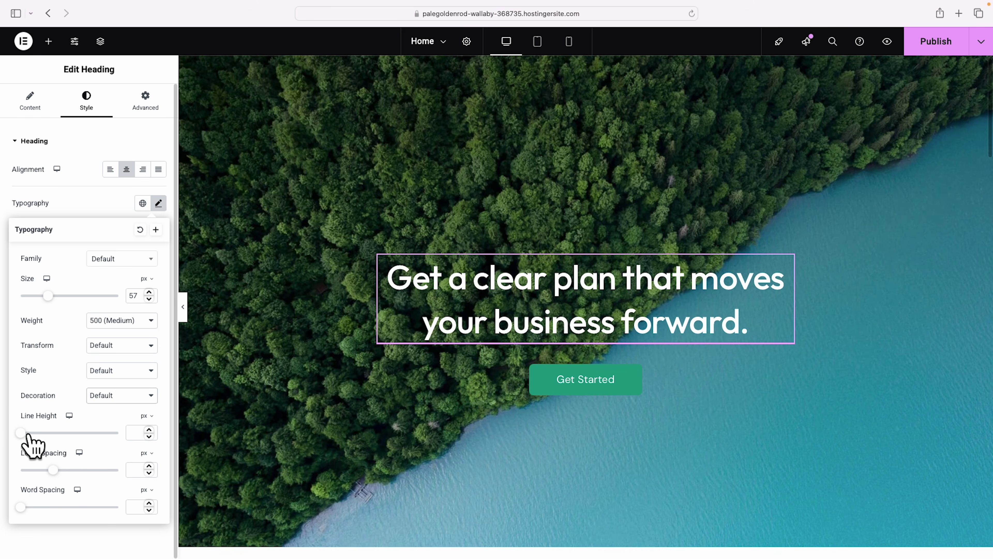
drag(22, 433, 80, 433)
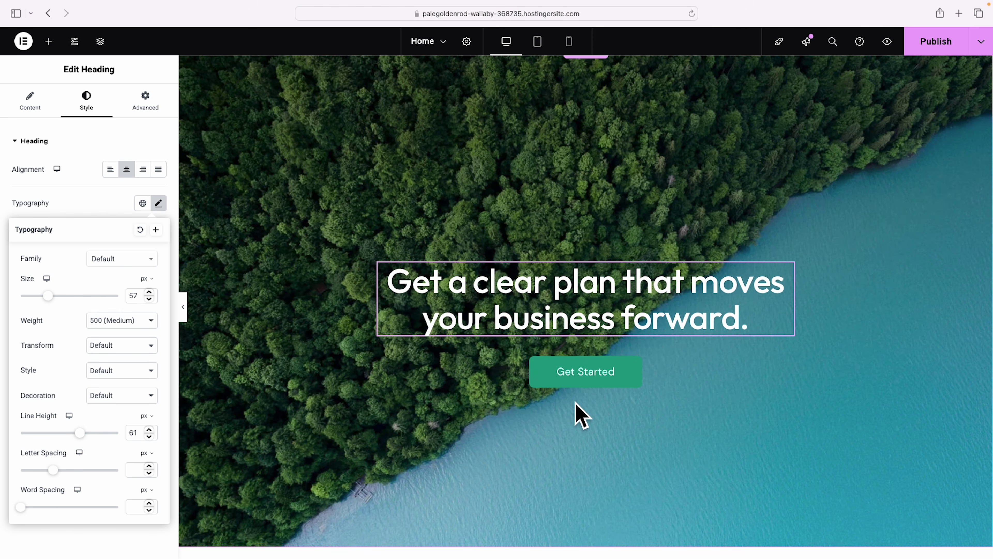
Relabel the Get Started button 'Schedule a free consultation' and link it to /contact.
click(634, 385)
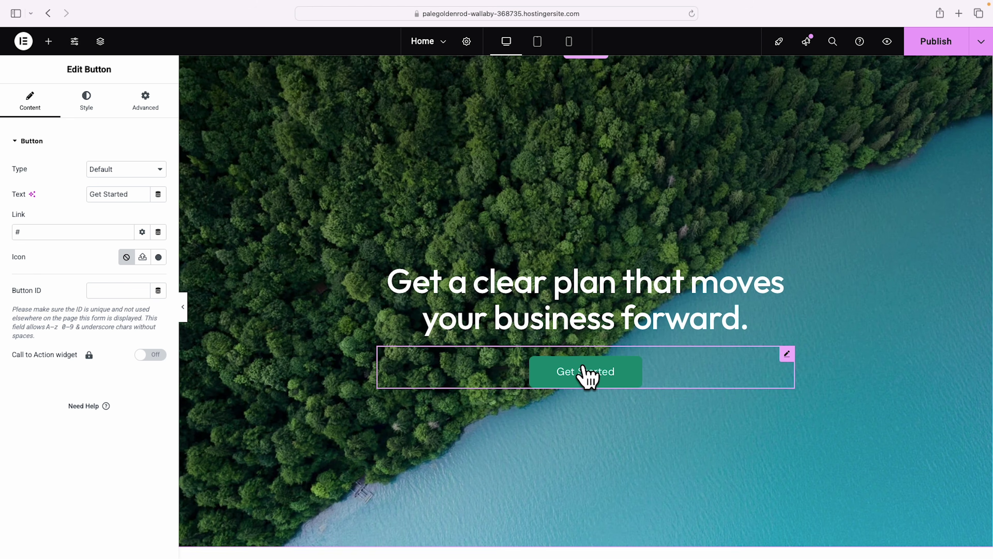
drag(93, 206, 152, 205)
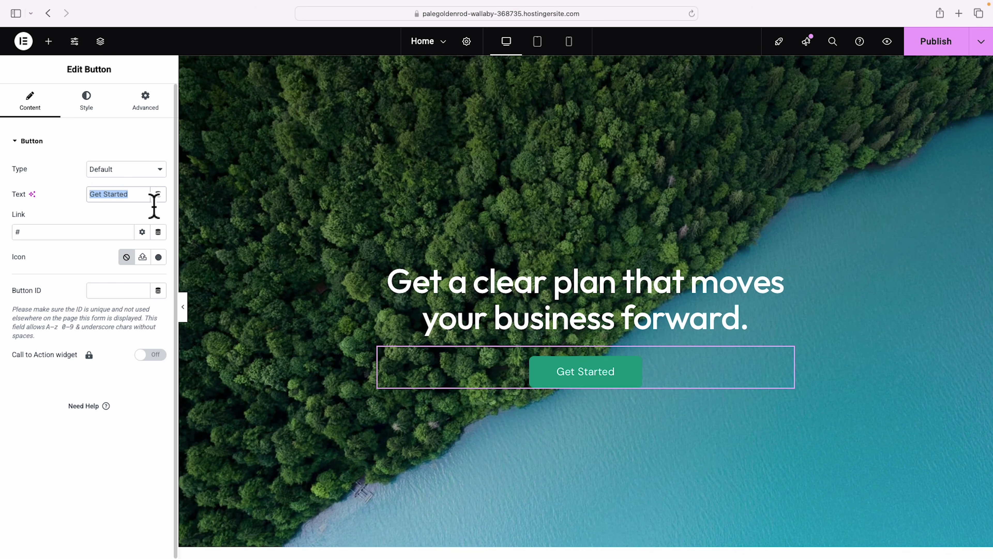
text(Schedule a free consultation)
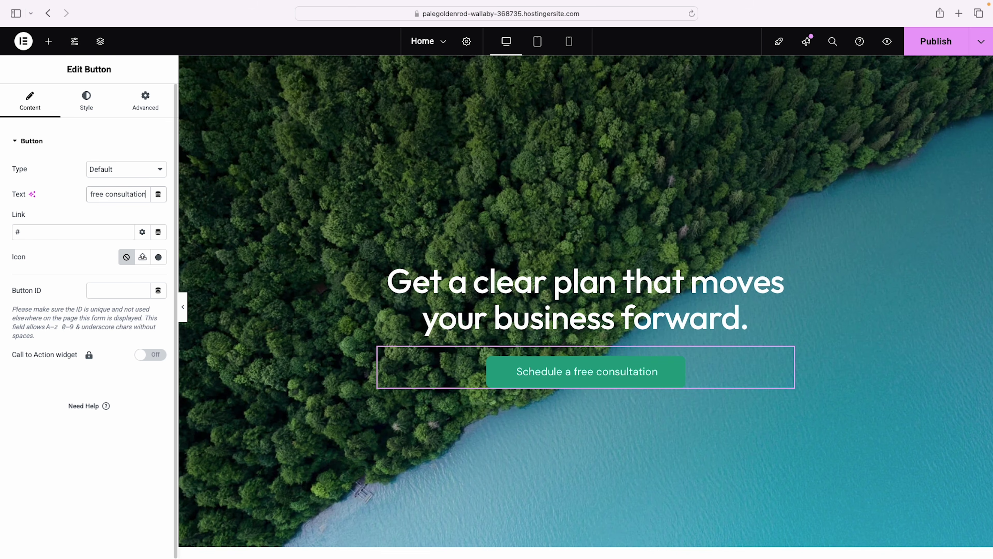
click(24, 235)
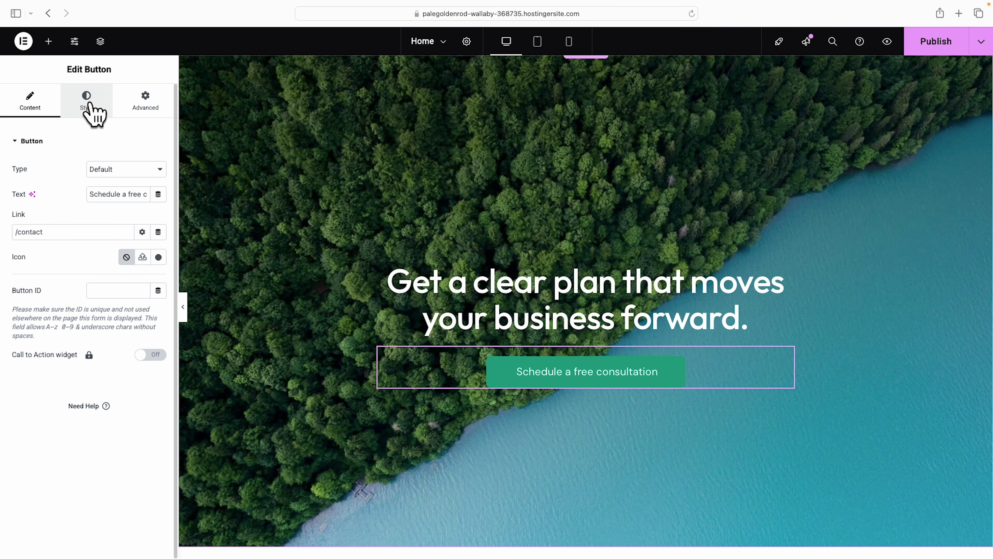
Try dark red then purple as the button background colour, then clear it.
click(87, 104)
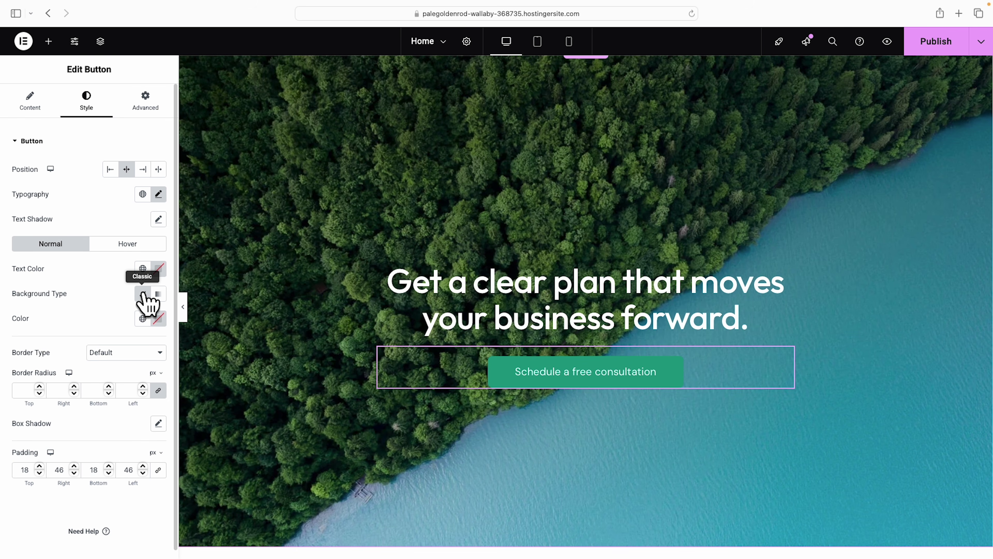
click(158, 319)
drag(180, 374, 203, 411)
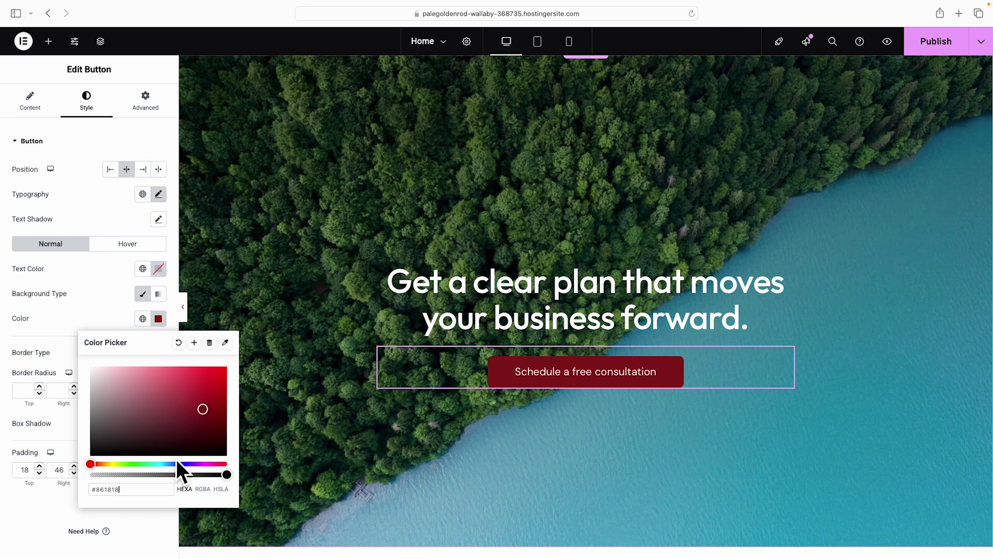
drag(155, 463, 122, 464)
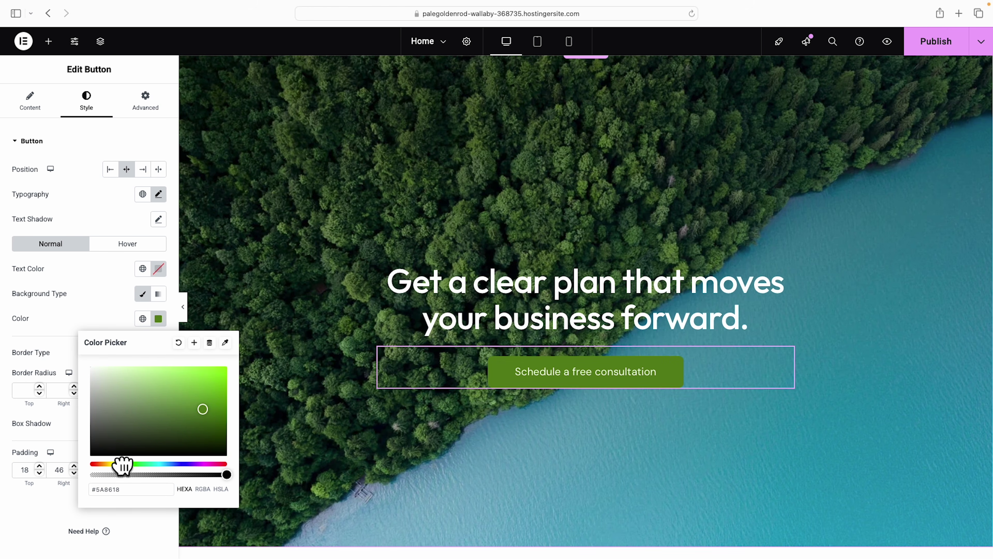
click(178, 344)
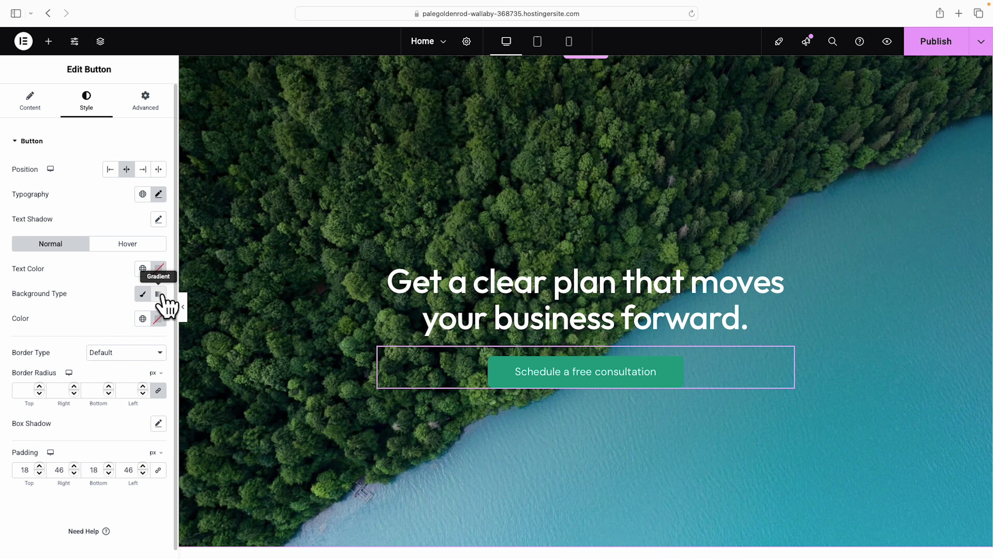
Switch the button background type to Gradient, try a green first colour, then clear it.
click(158, 294)
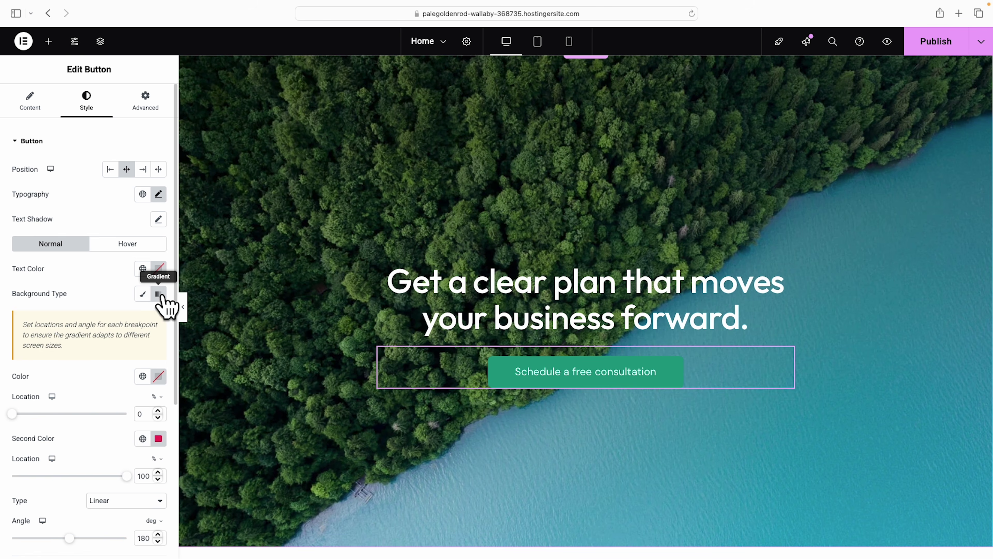
click(159, 377)
click(182, 245)
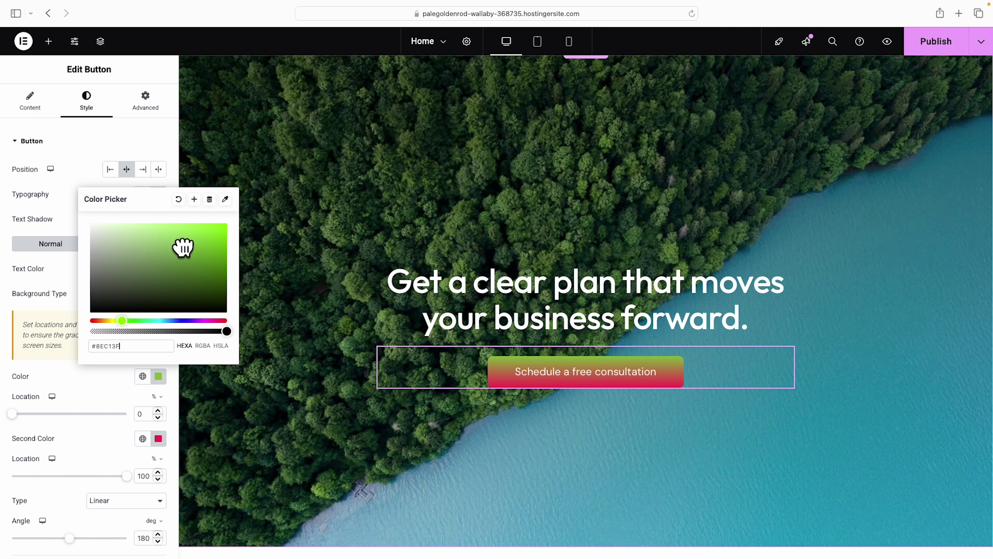
mouse_move(182, 246)
mouse_down()
mouse_move(158, 246)
mouse_move(170, 241)
mouse_up()
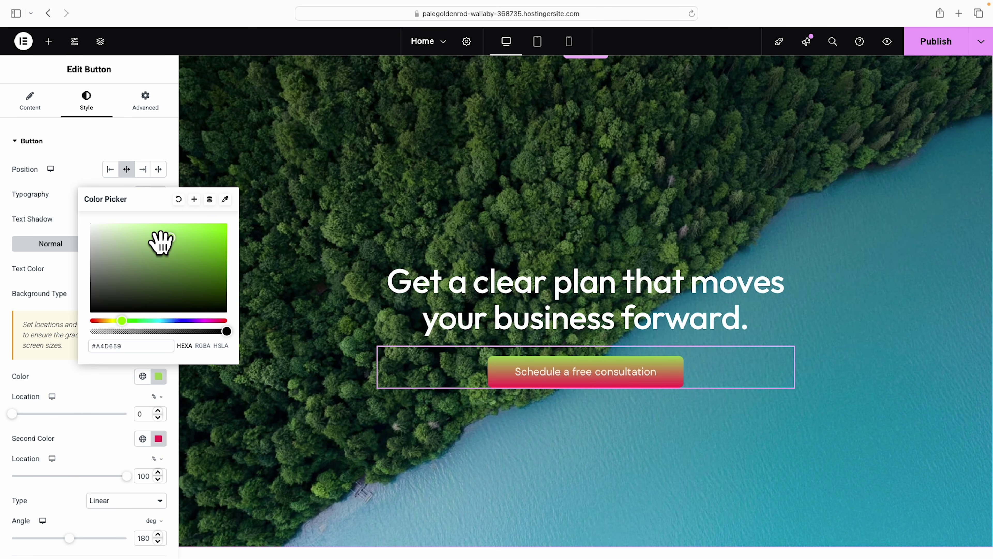
click(179, 200)
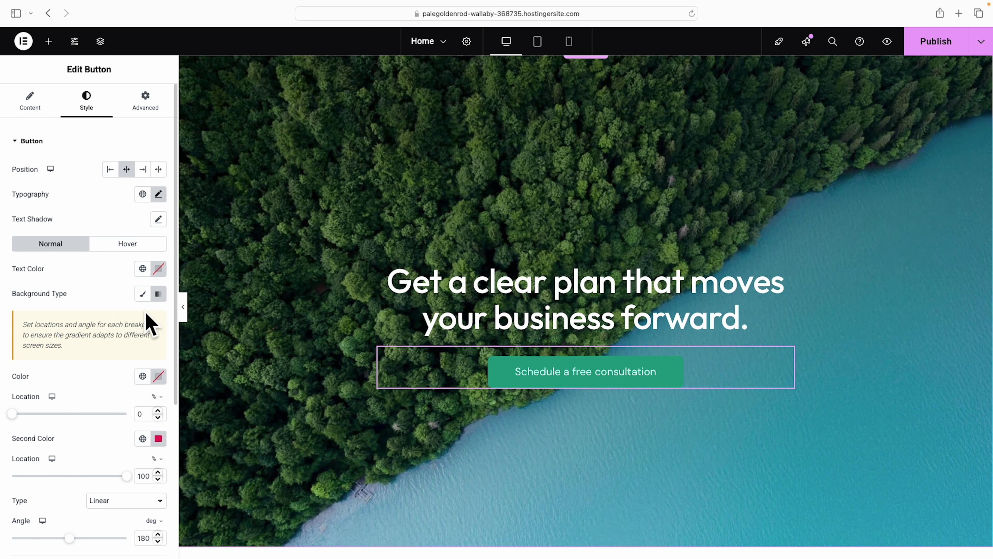
Set the button text colour to #FFFFFF.
click(158, 269)
text(#FFFFFF)
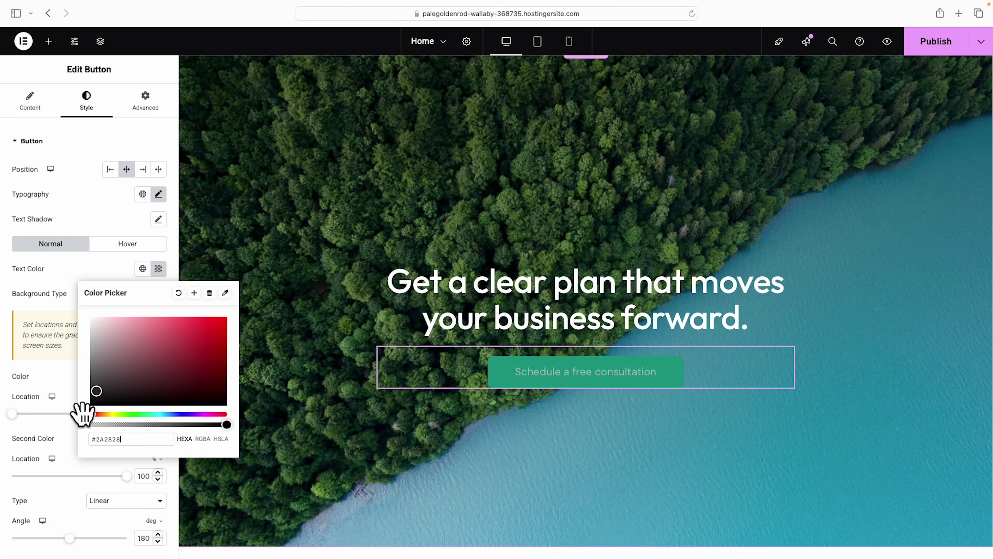
click(52, 272)
Set the button font to Outfit at 600 (Semi Bold) weight.
click(158, 194)
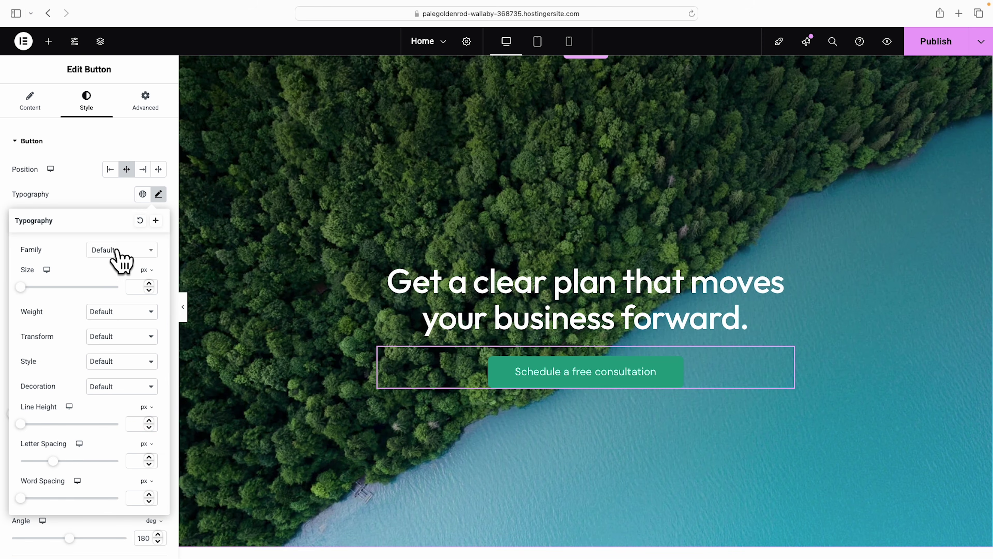
click(124, 250)
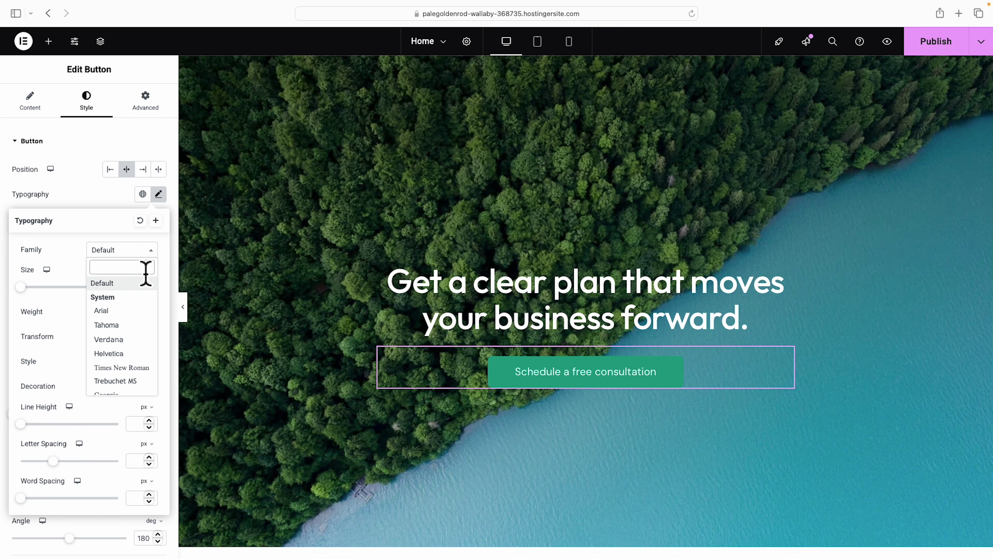
text(outfit)
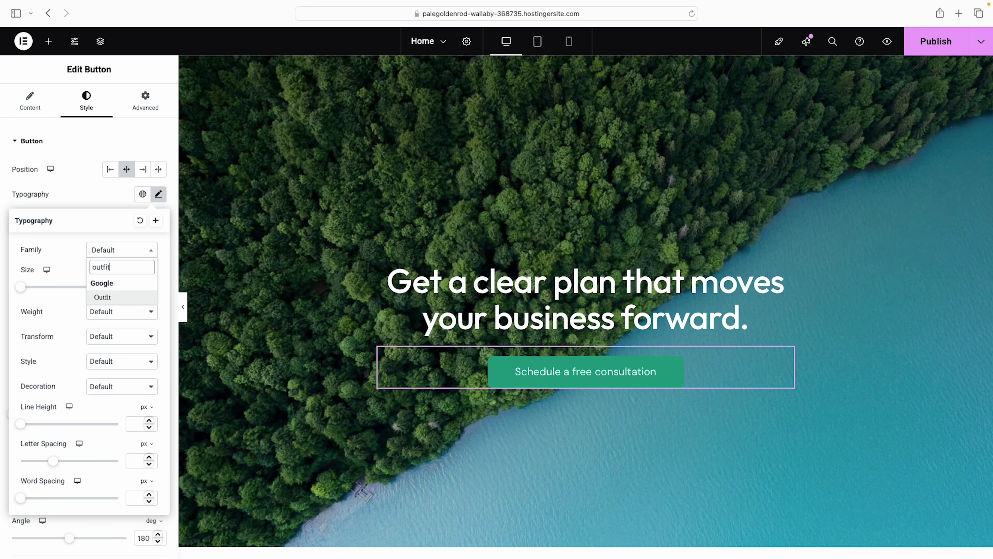
click(118, 297)
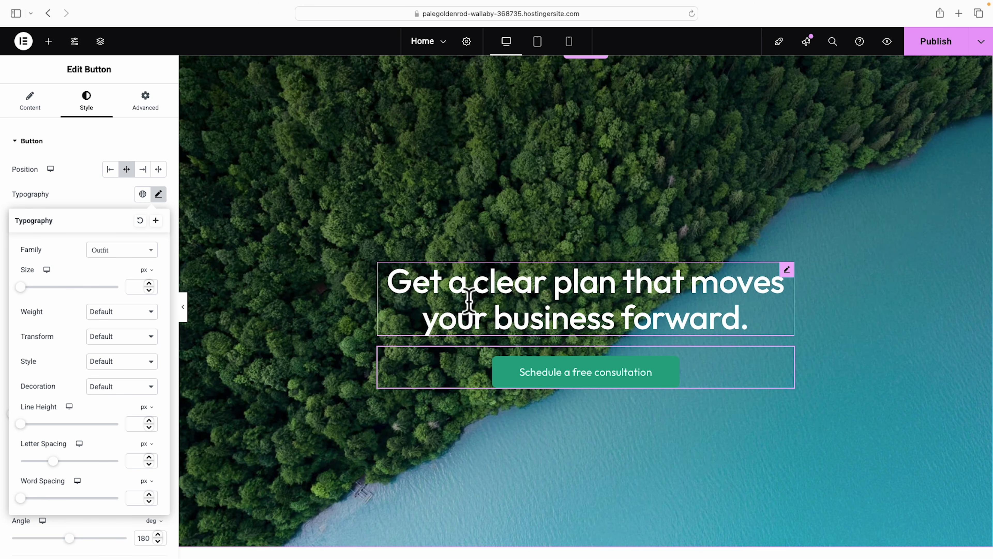
click(151, 314)
click(124, 264)
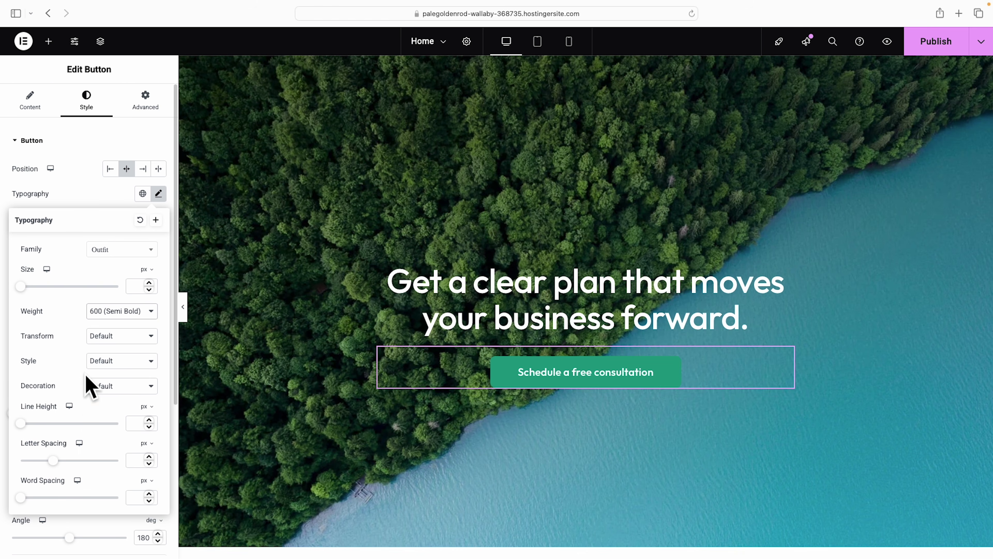
scroll(87, 386, down, 5)
scroll(78, 391, up, 5)
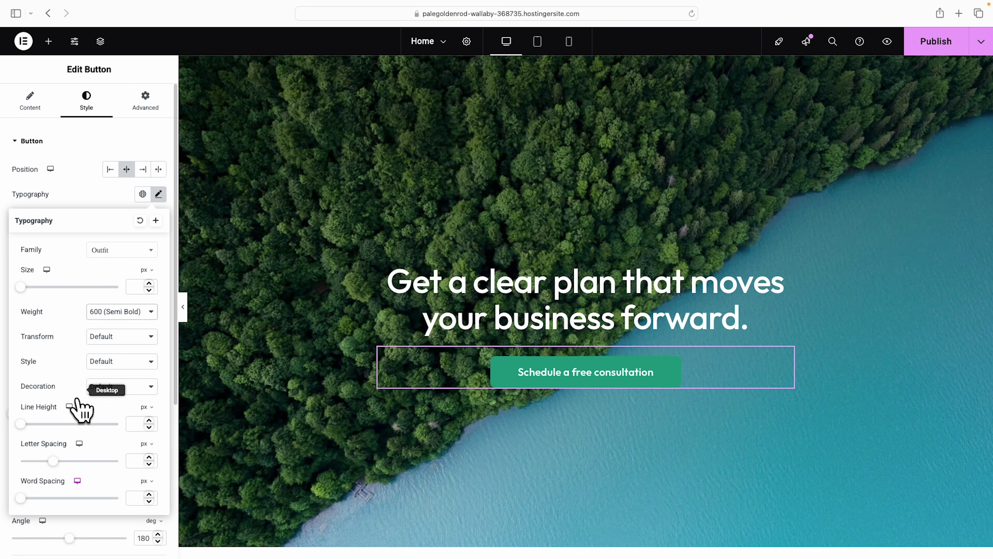
click(88, 193)
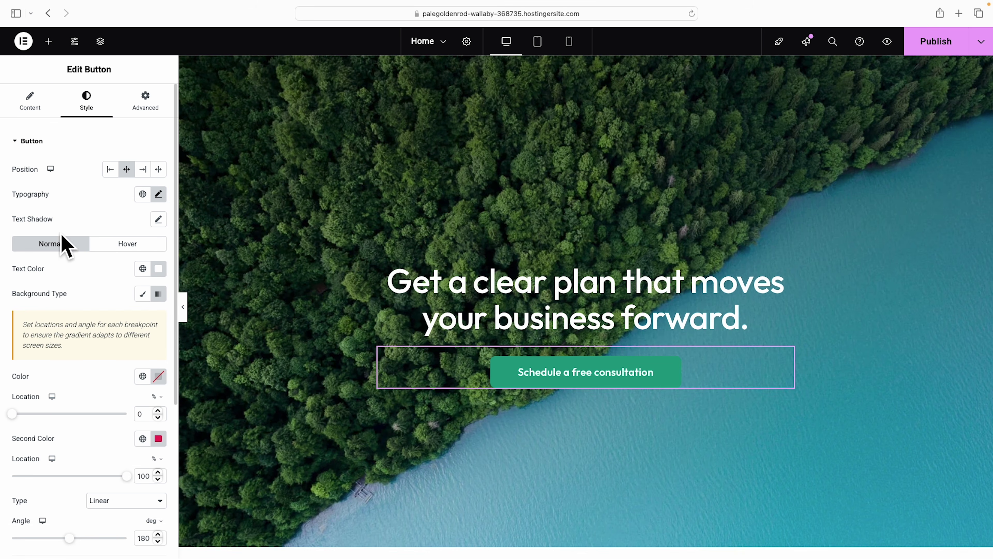
Give the button a solid 1 px border and adjust its border colour.
scroll(94, 274, down, 6)
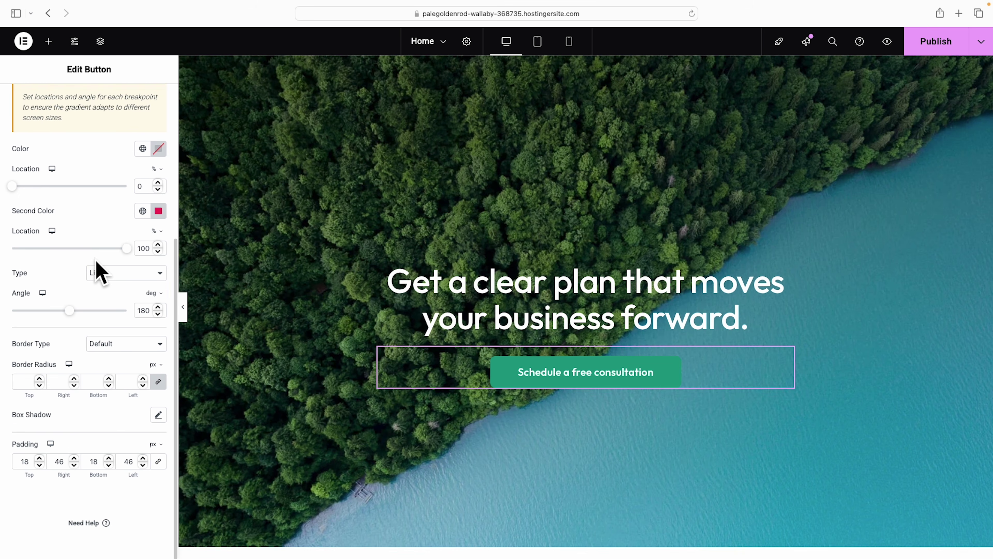
click(159, 346)
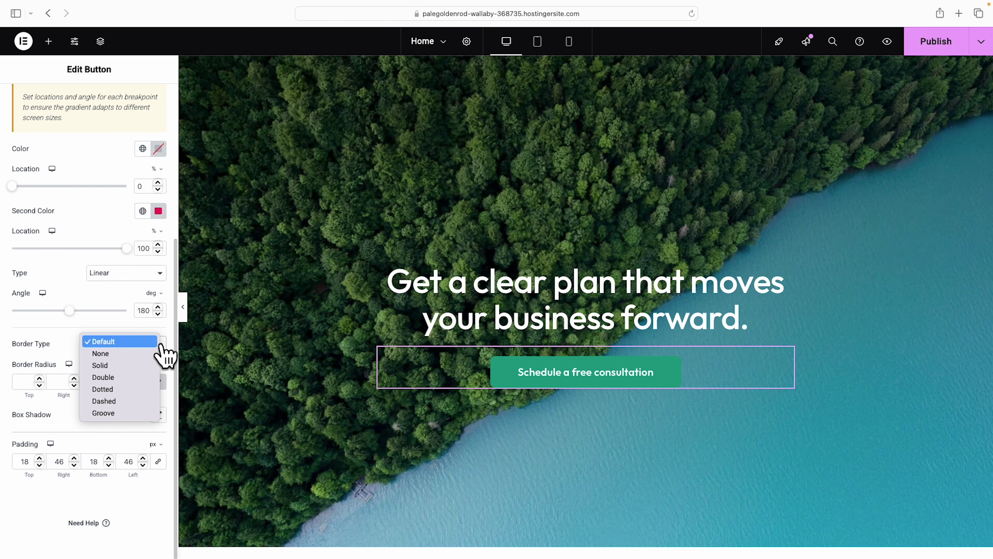
click(150, 365)
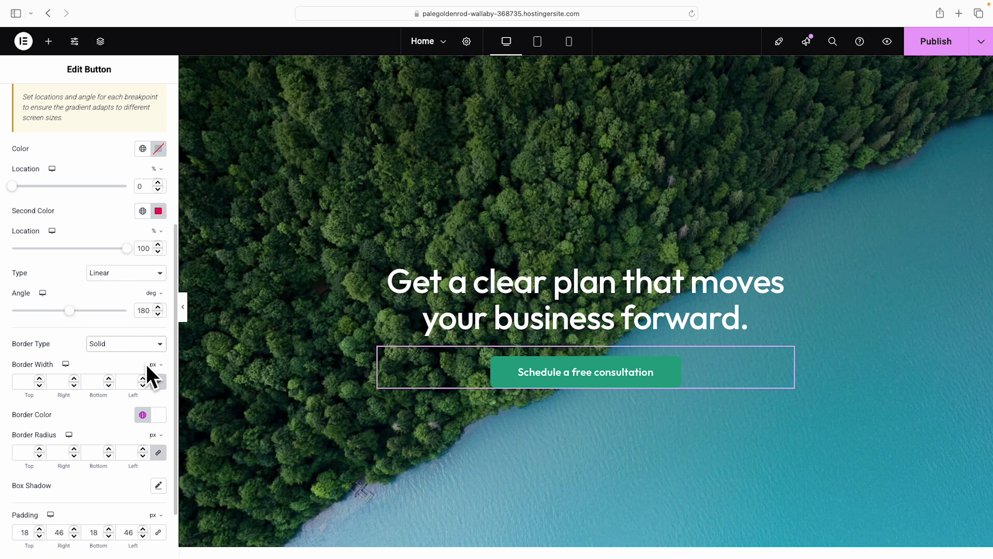
click(40, 378)
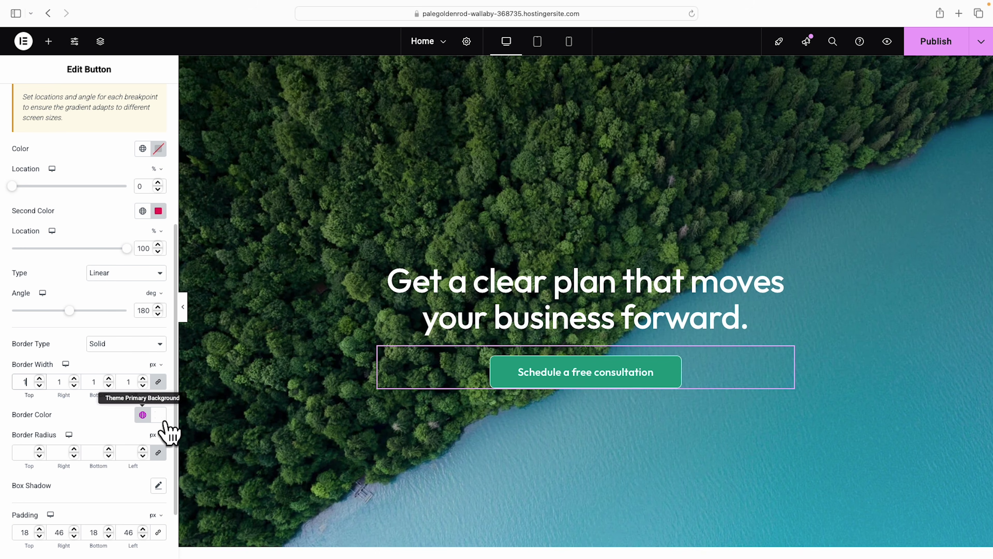
click(158, 416)
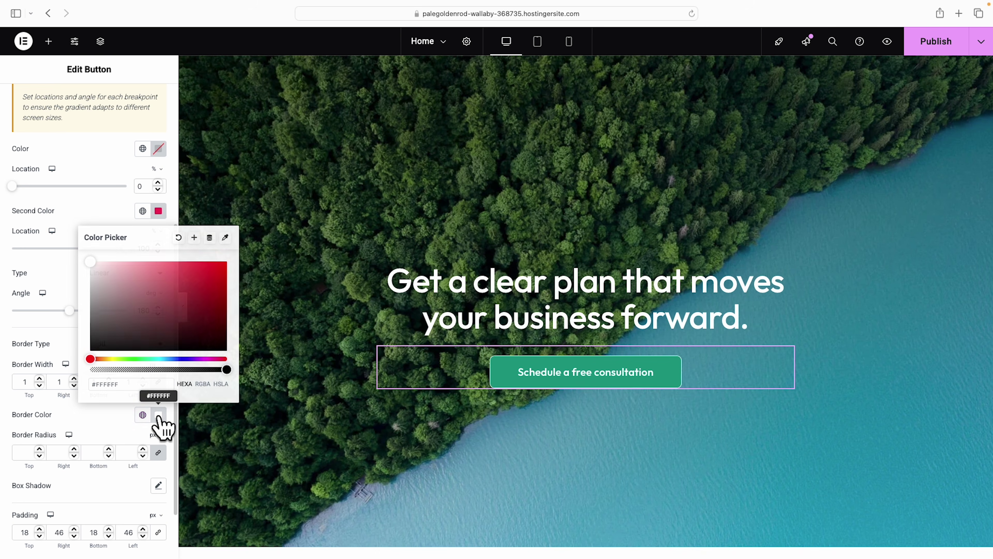
drag(144, 318, 66, 252)
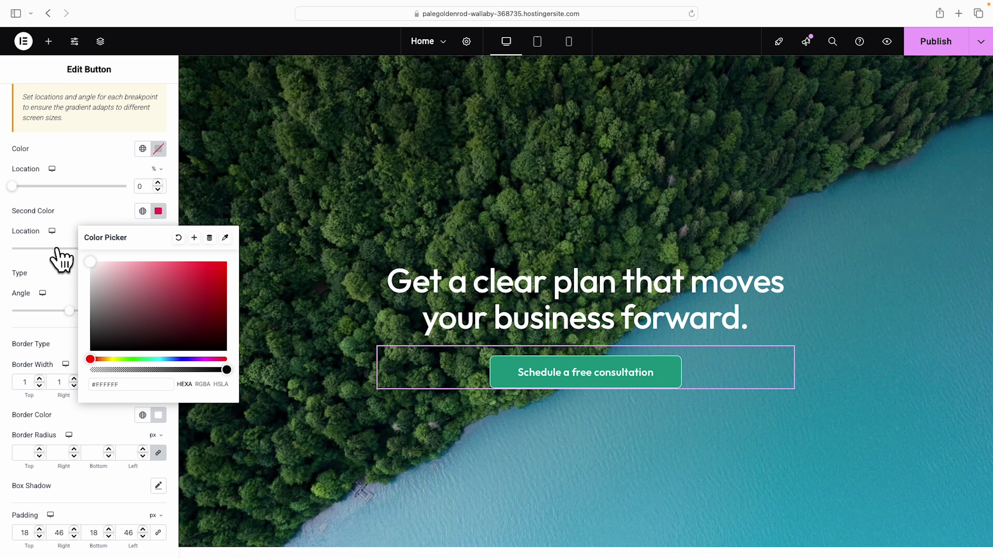
click(67, 270)
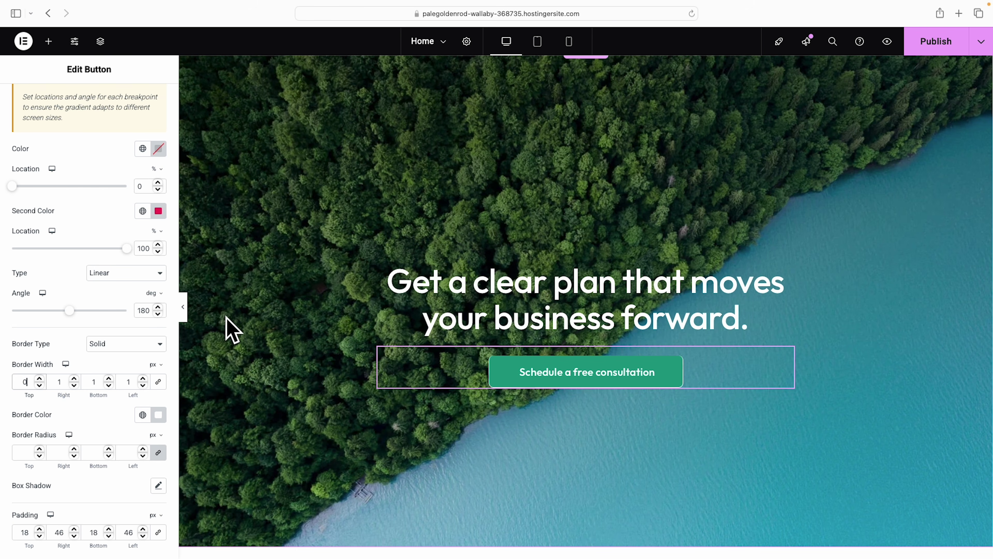
Set the top and left border widths to 0, keeping right and bottom at 1 px, previewing the result.
click(184, 309)
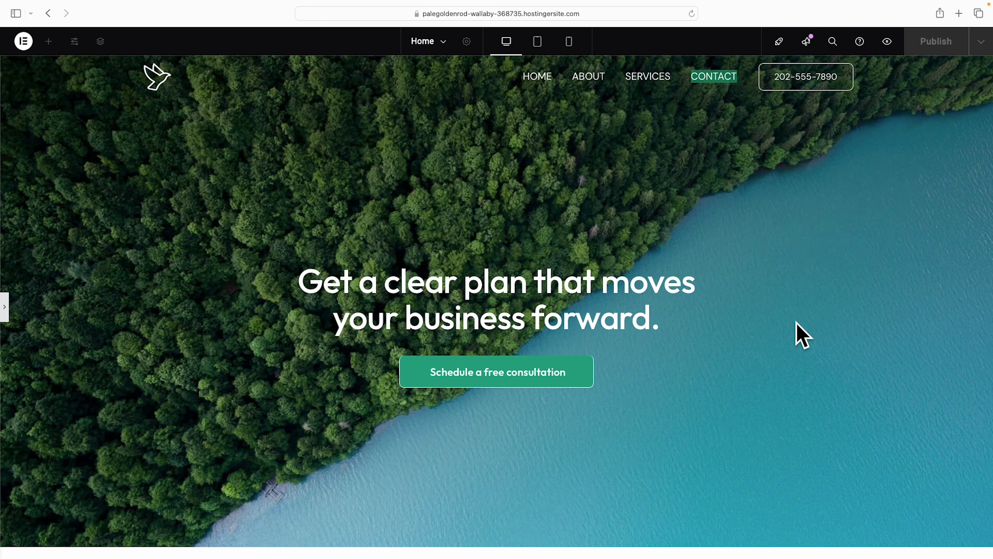
click(4, 309)
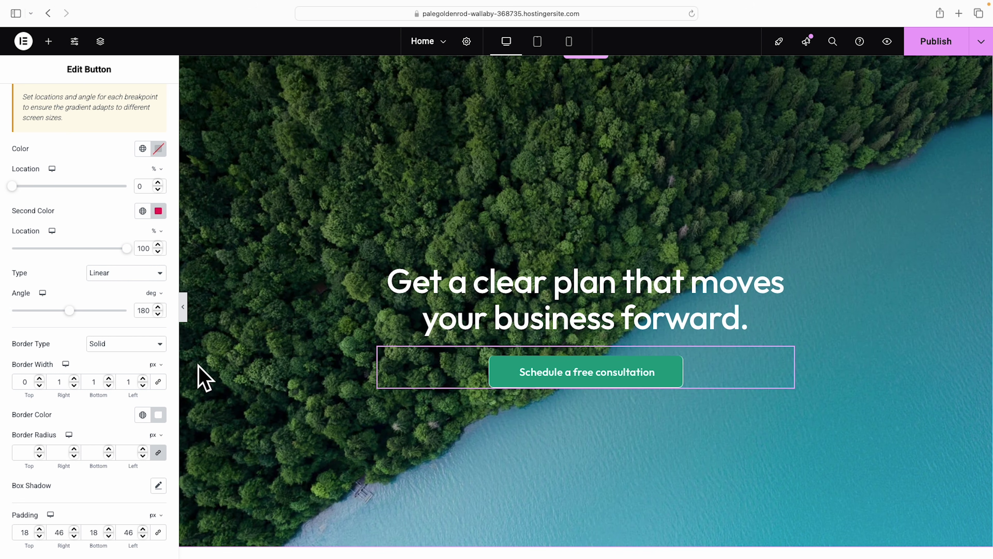
click(143, 379)
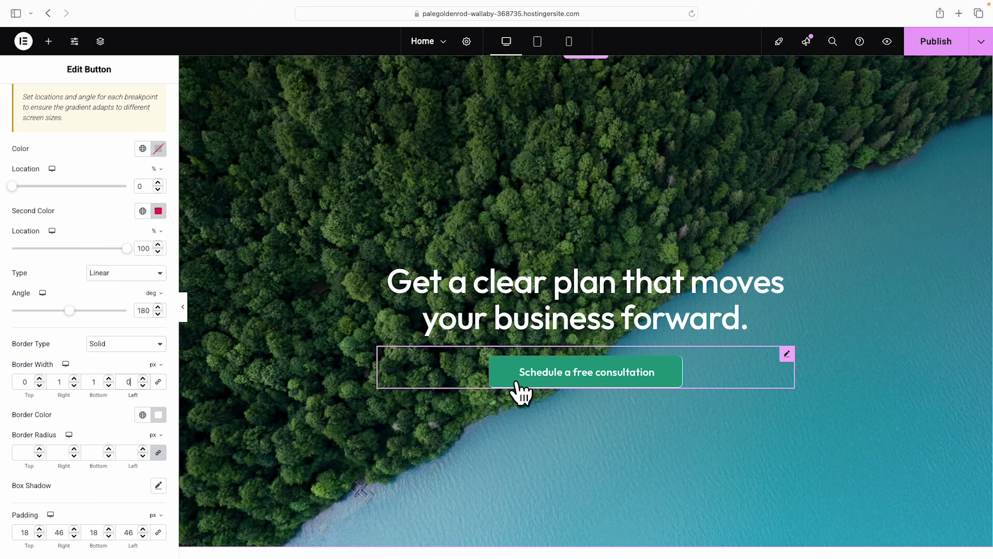
key(super+p)
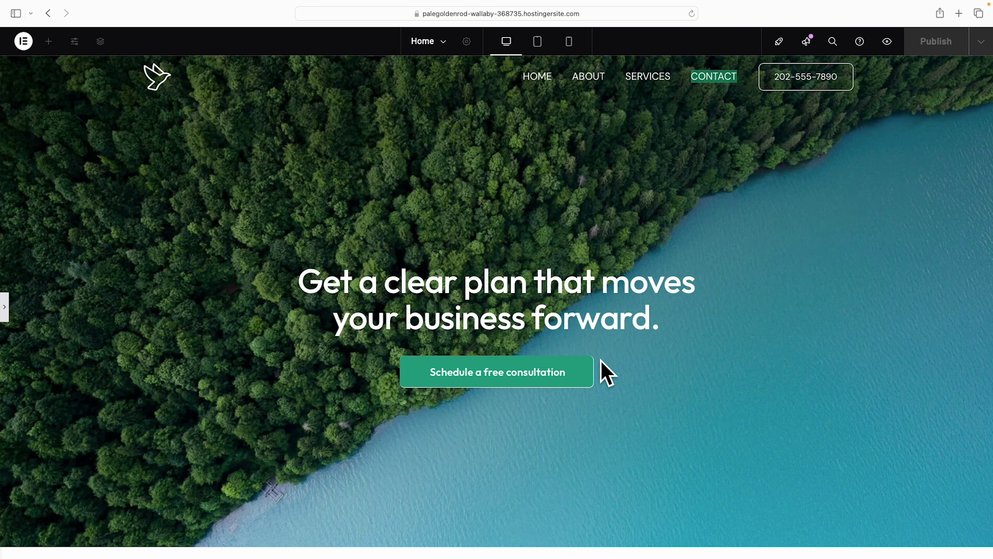
click(4, 309)
scroll(133, 387, down, 1)
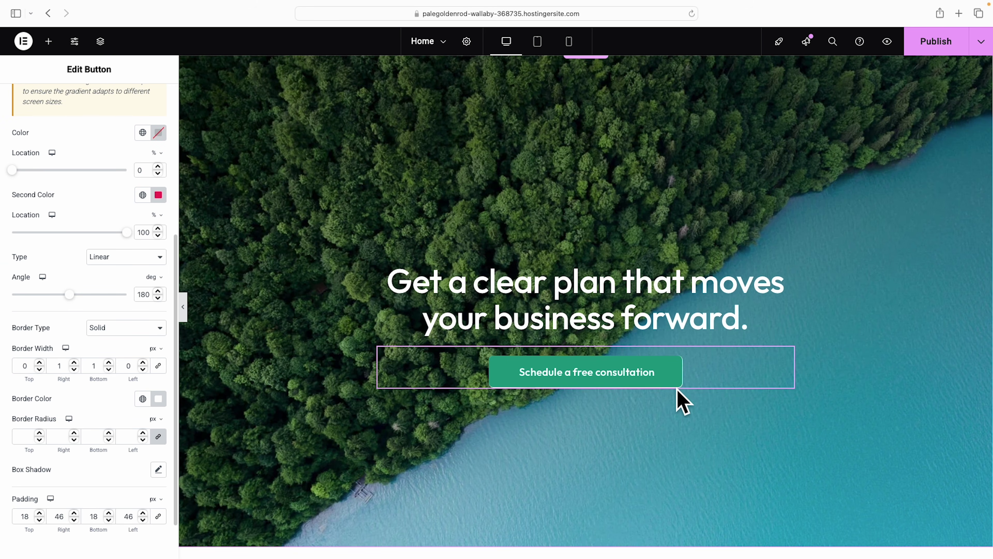
Set a linked 41 px border radius on all button corners, then open Box Shadow.
click(19, 435)
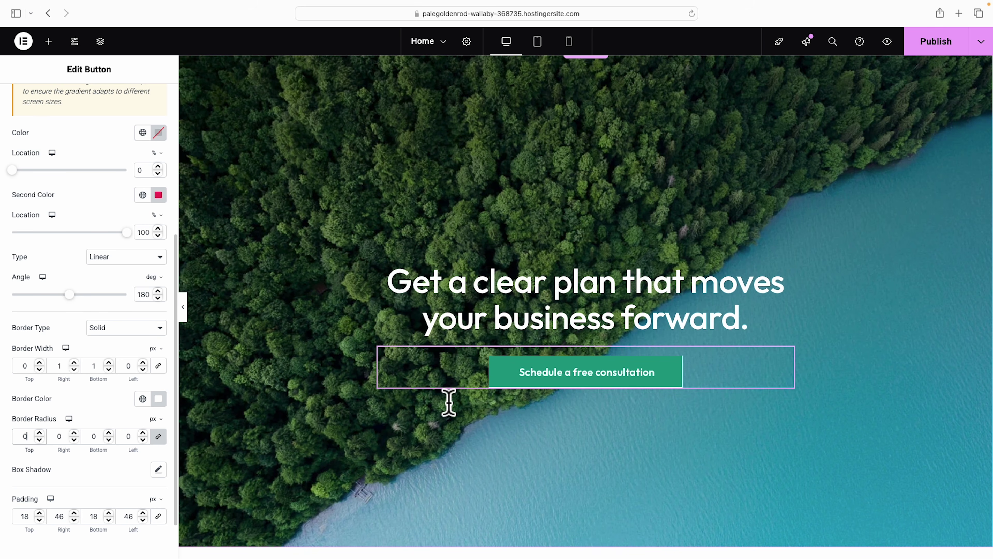
text(1)
click(39, 433)
click(39, 432)
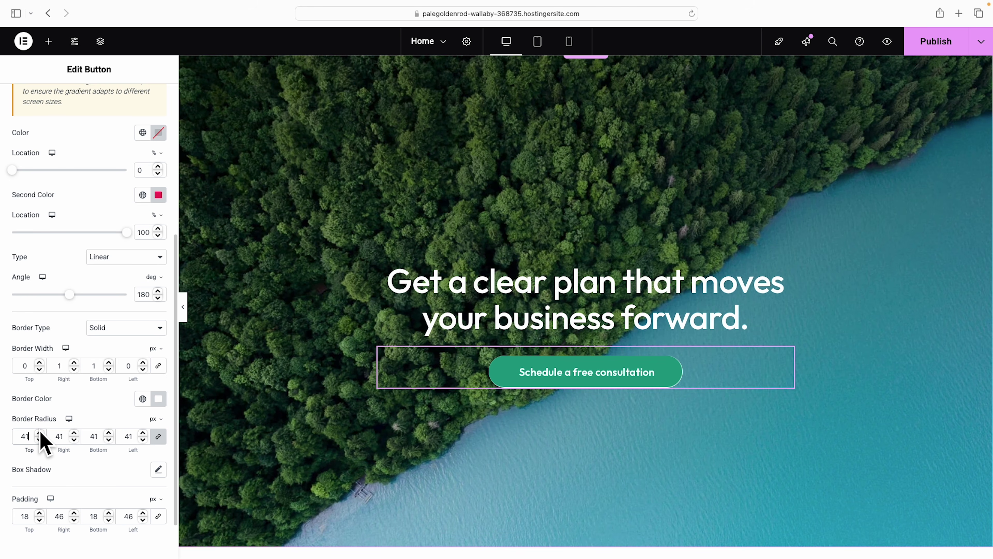
click(158, 470)
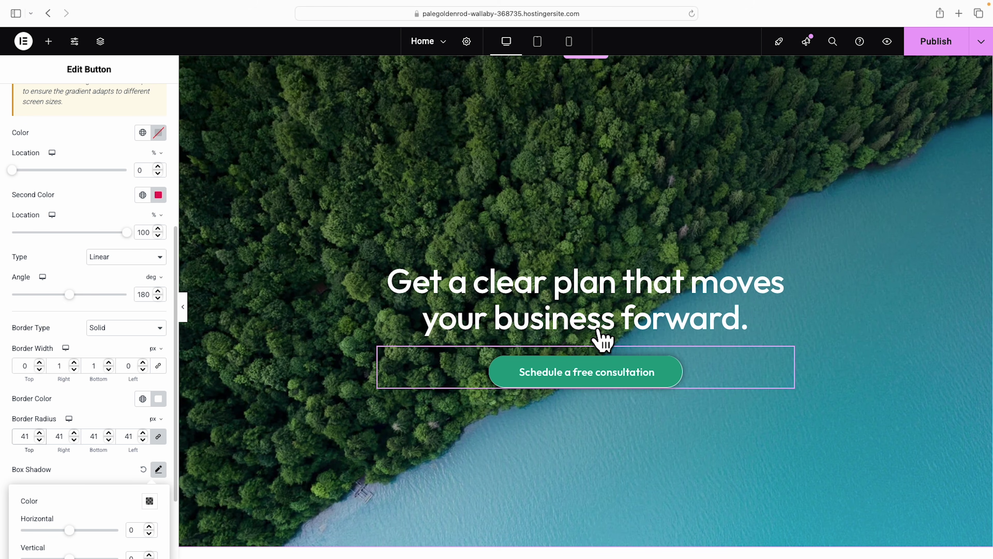
scroll(125, 286, up, 6)
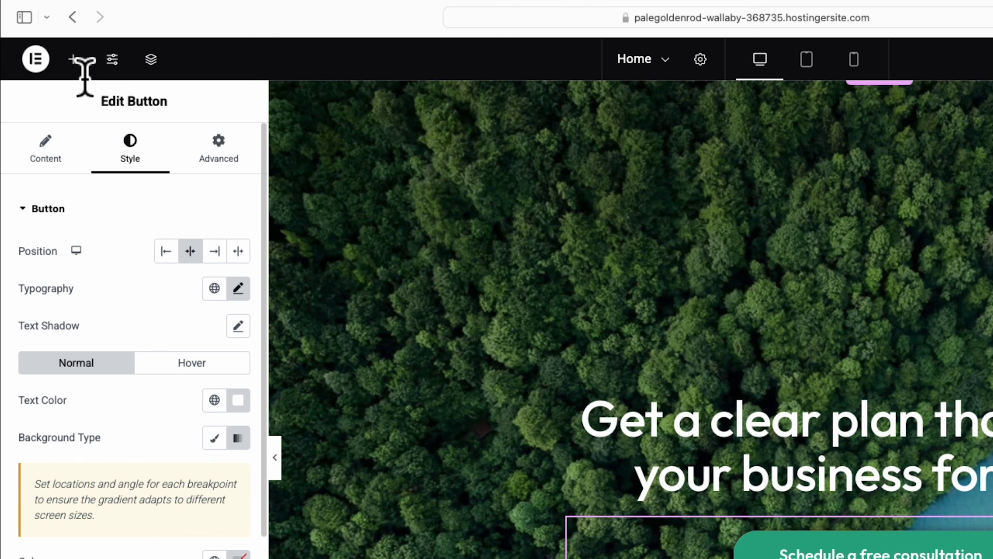
Add a Text Editor below the headline reading 'We guide you through a simple, proven framework…'.
click(73, 60)
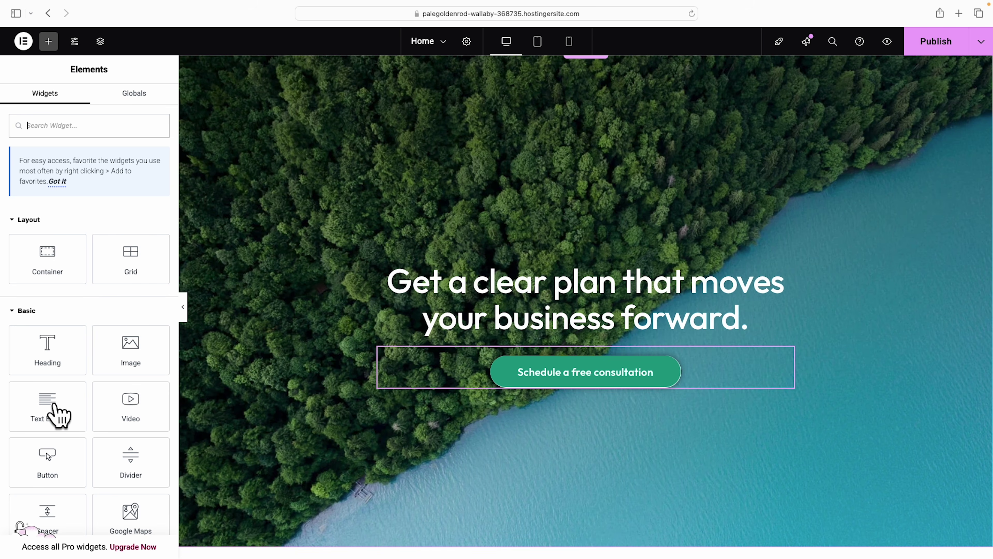
drag(46, 409, 551, 334)
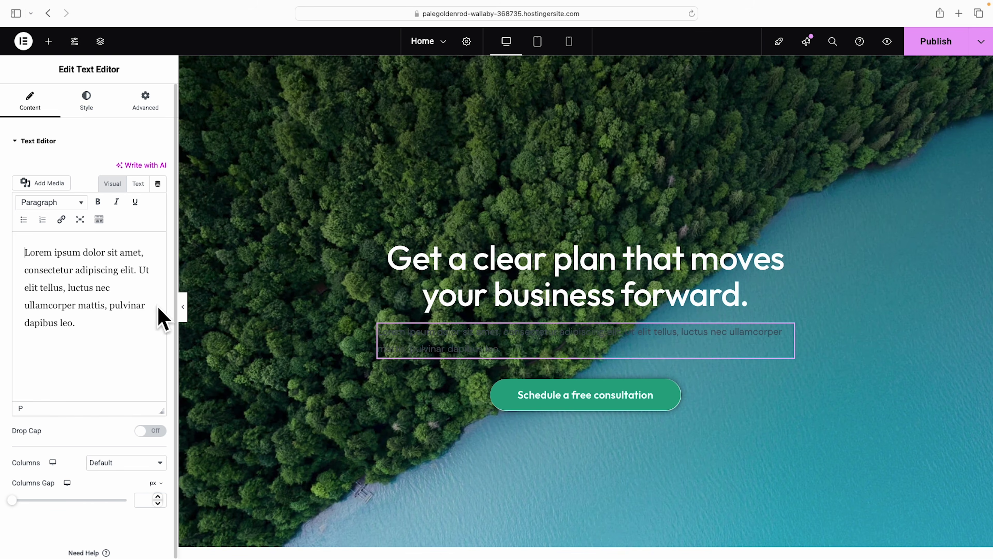
drag(25, 250, 91, 334)
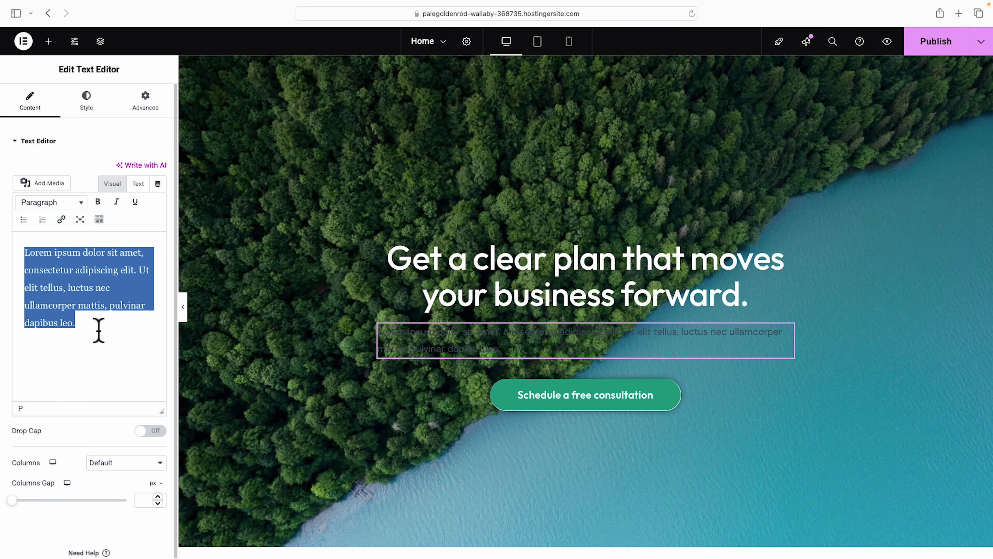
text(We guide you through a simple, proven framework so you can focus on growth, reduce wasted effort, and finally see real results.)
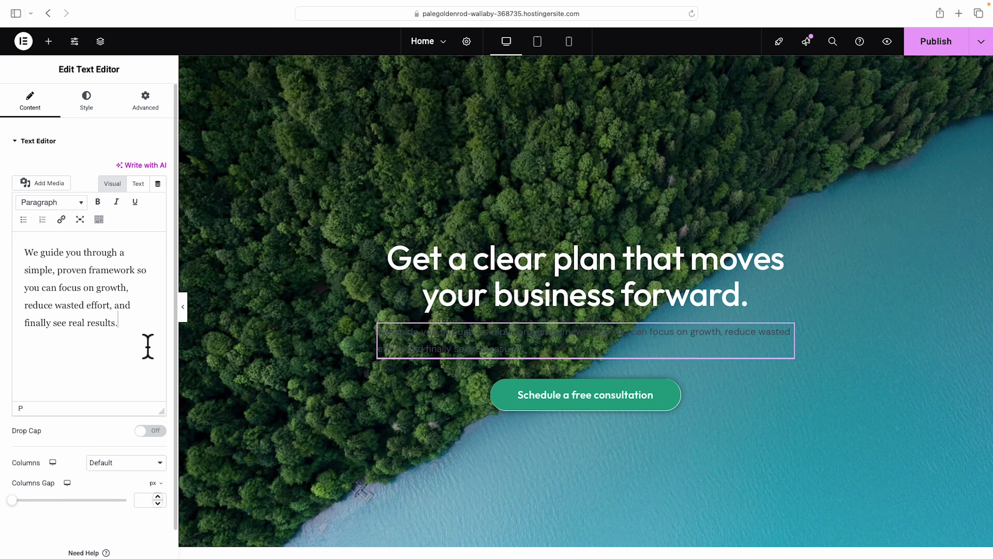
click(91, 112)
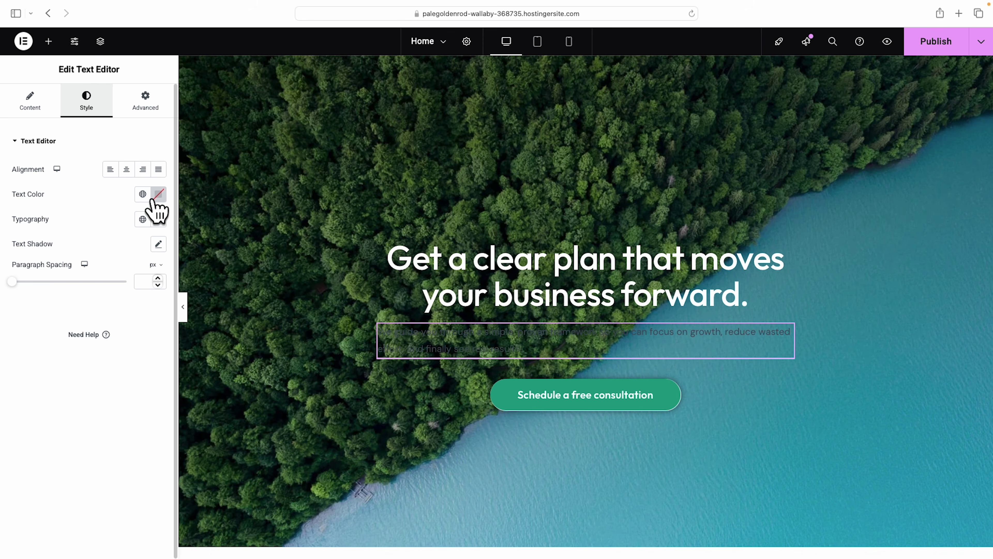
Make the paragraph text white (#FFFFFF) and centre it.
click(159, 194)
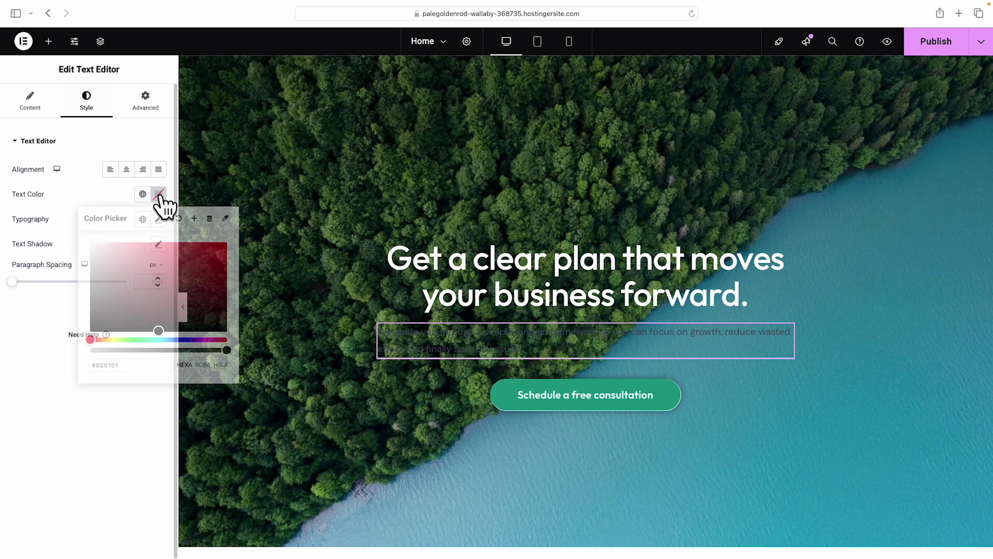
drag(112, 266, 84, 244)
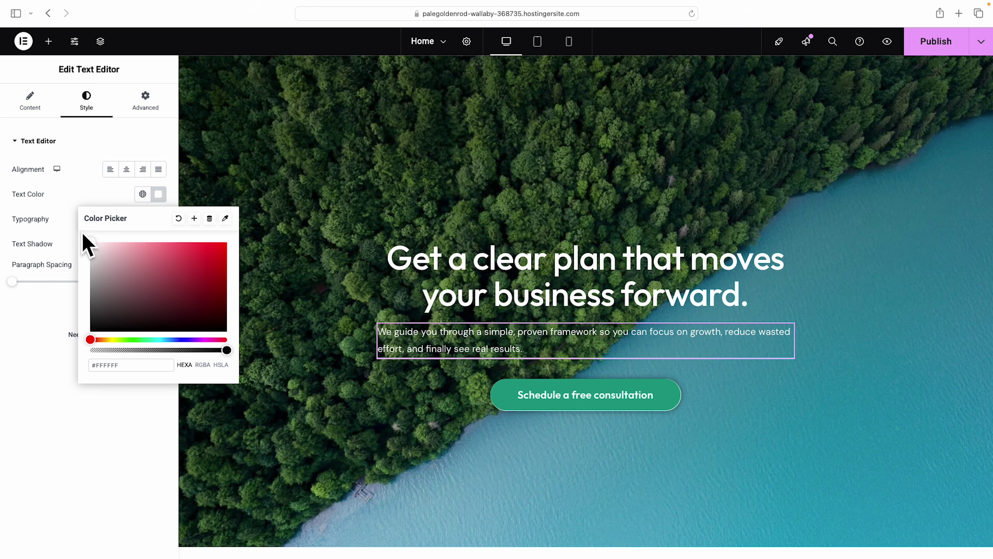
click(129, 198)
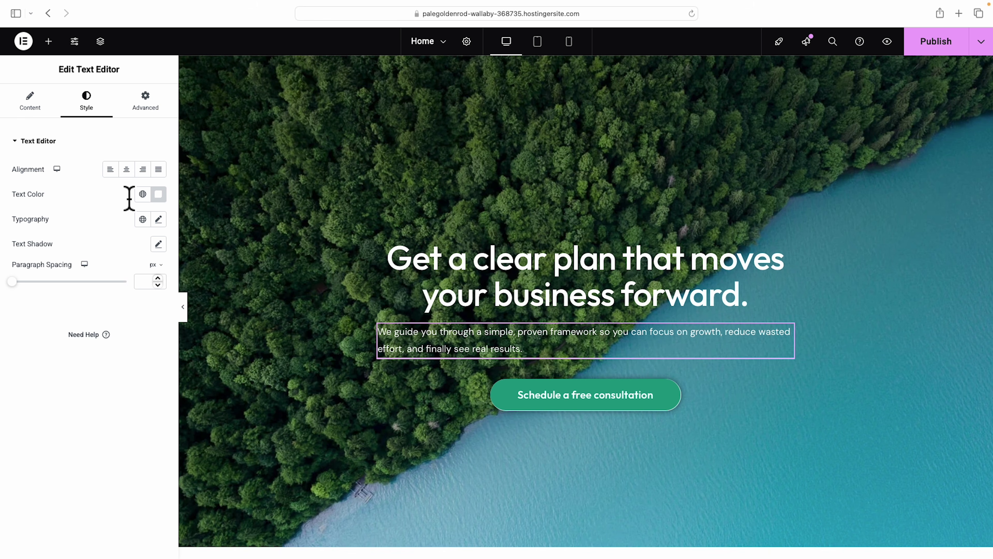
click(126, 169)
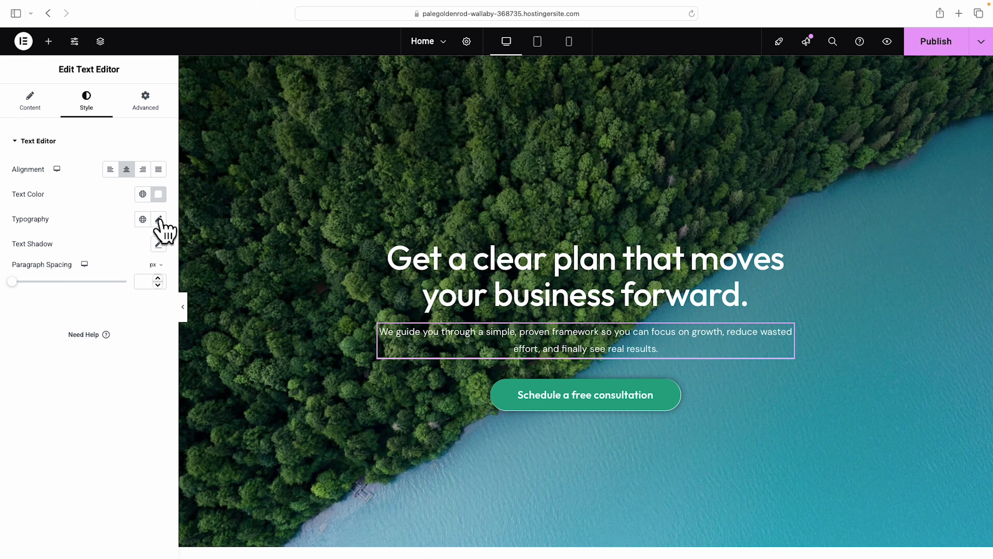
Set the paragraph typography to 20 px size and 500 (Medium) weight.
click(159, 220)
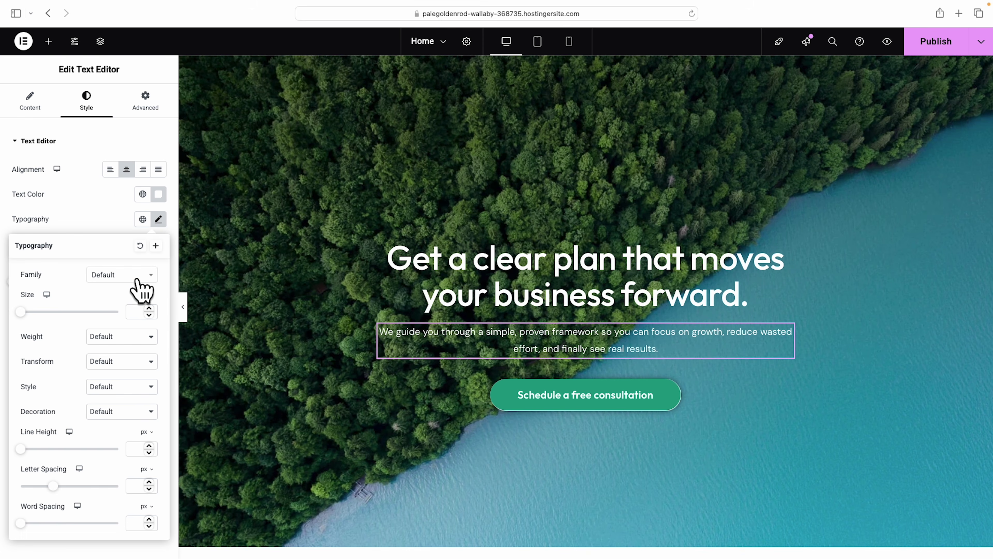
drag(22, 312, 32, 313)
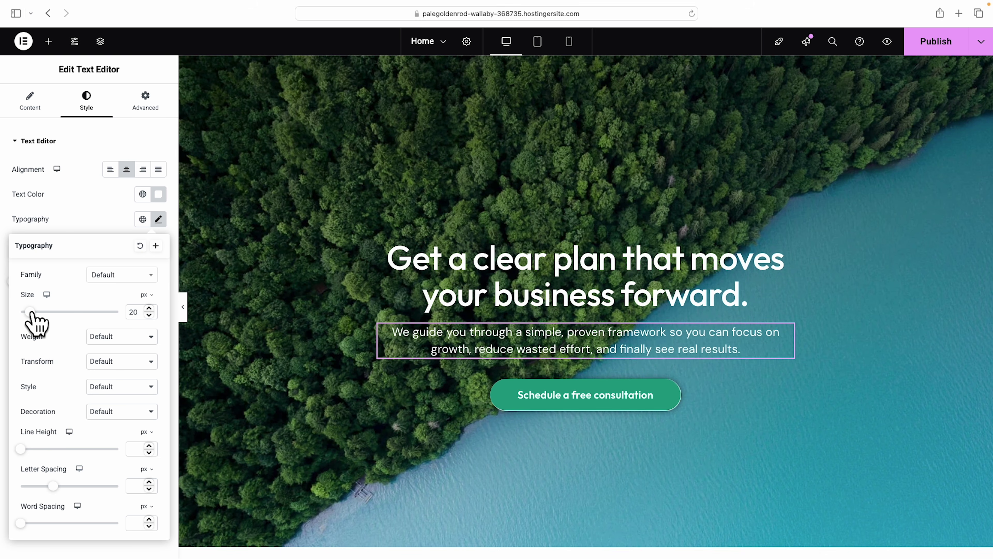
click(132, 340)
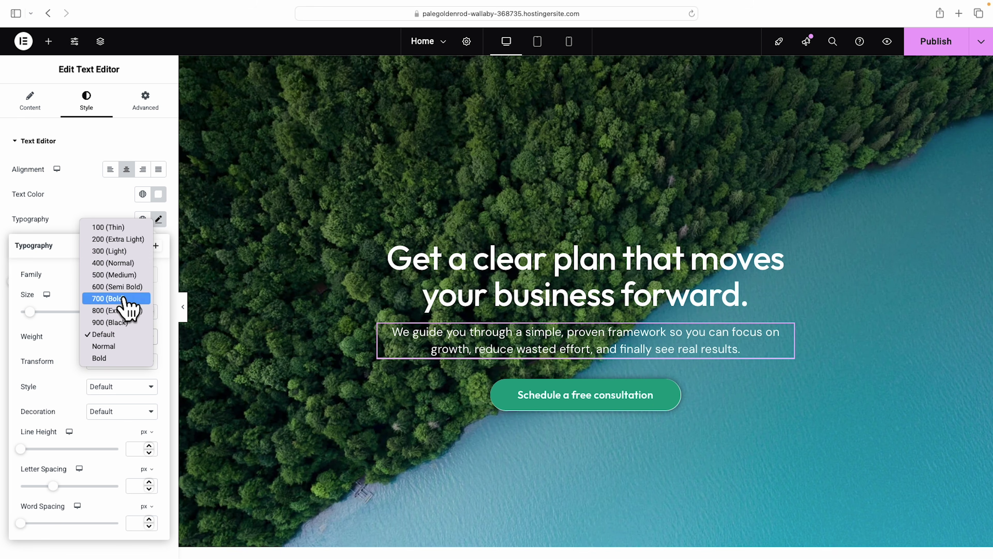
click(124, 275)
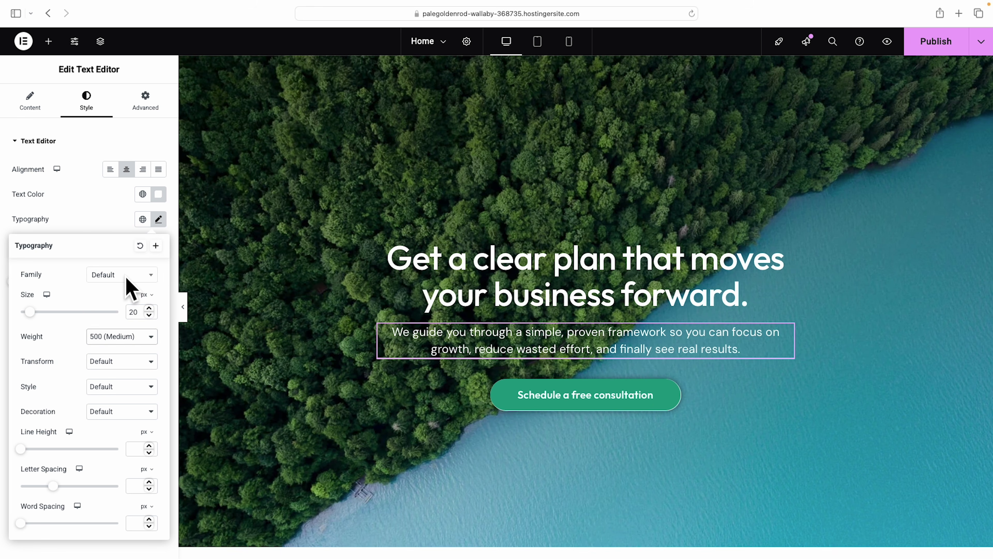
click(141, 335)
click(135, 352)
click(132, 342)
click(129, 323)
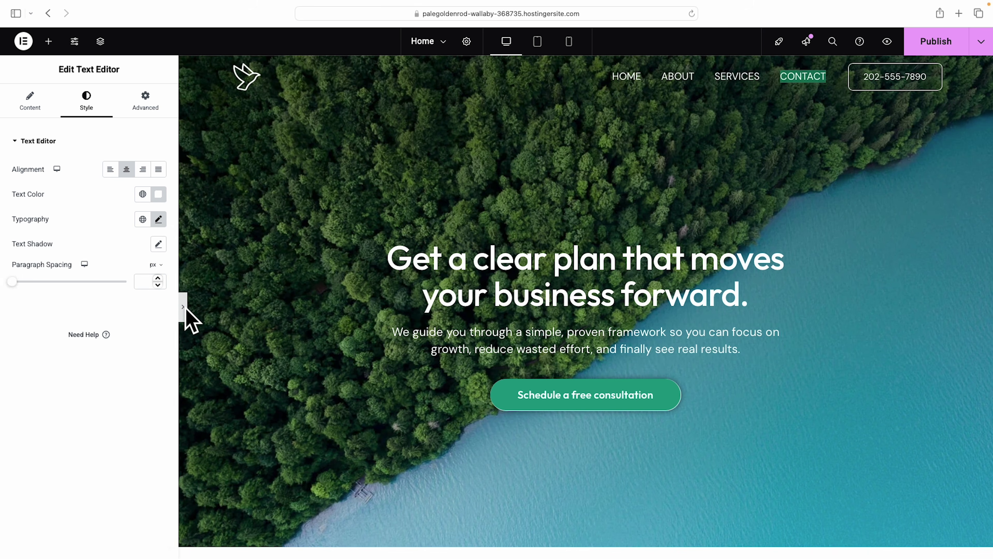
Preview the hero, then select the hero container for editing.
click(184, 309)
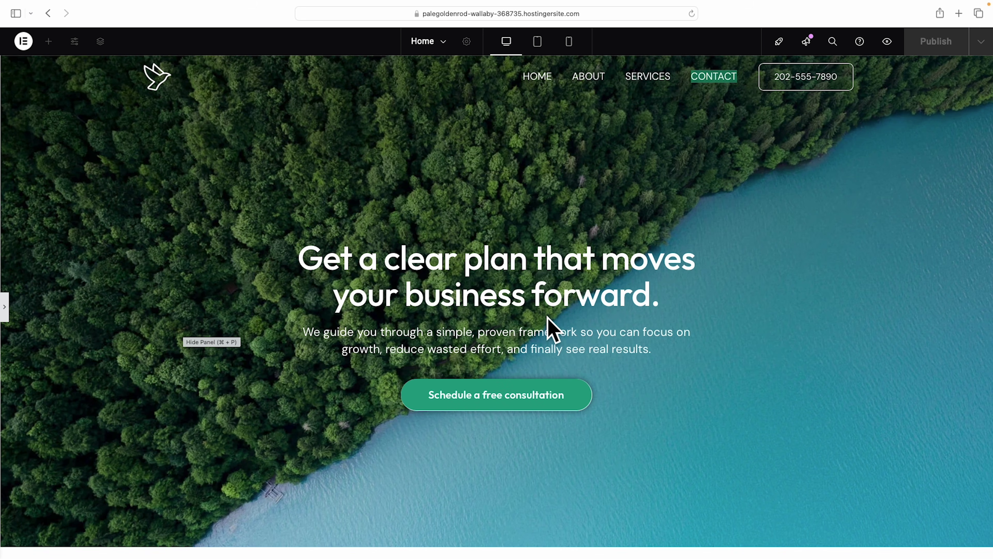
click(5, 311)
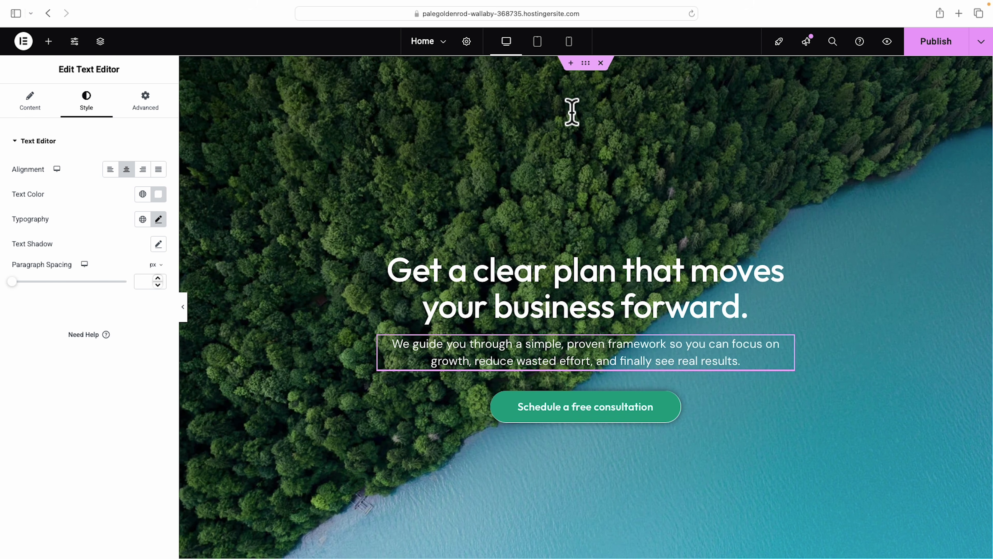
click(586, 64)
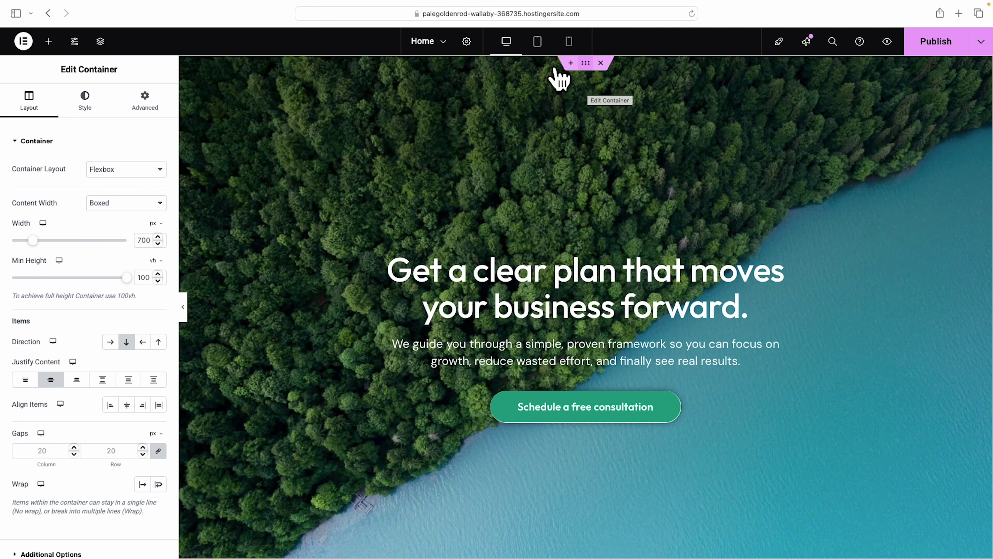
Set the hero container background to the dark desk-worker photo from the Media Library.
click(86, 103)
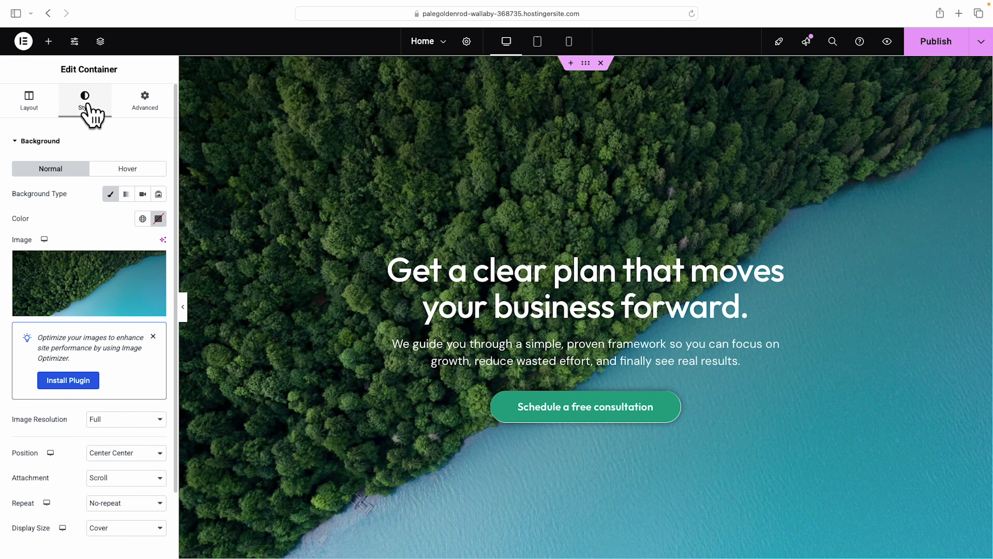
click(84, 291)
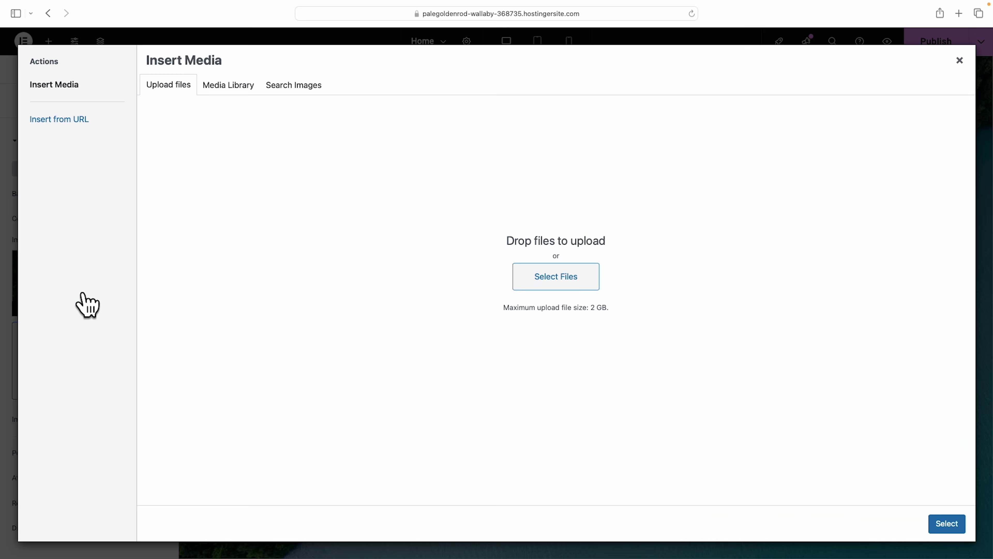
click(559, 276)
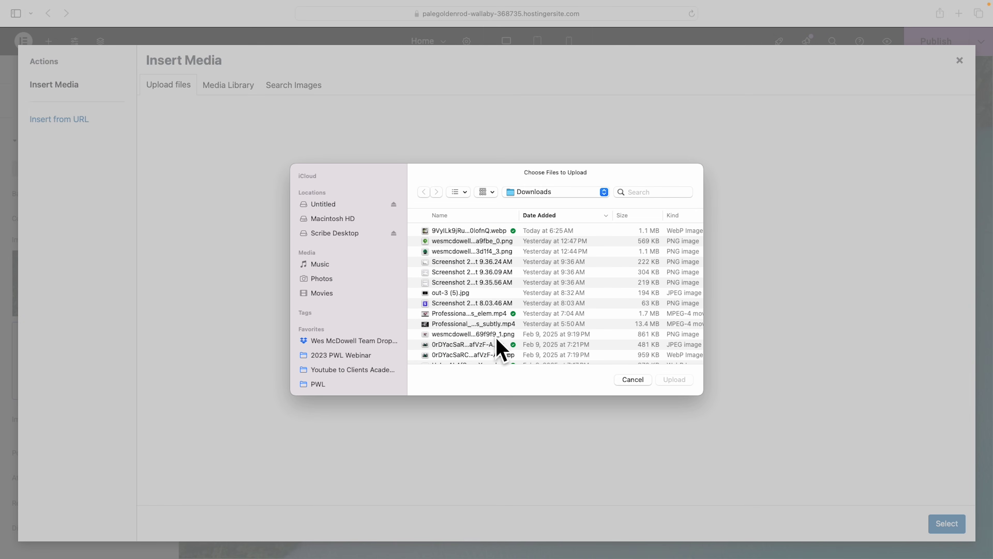
click(631, 380)
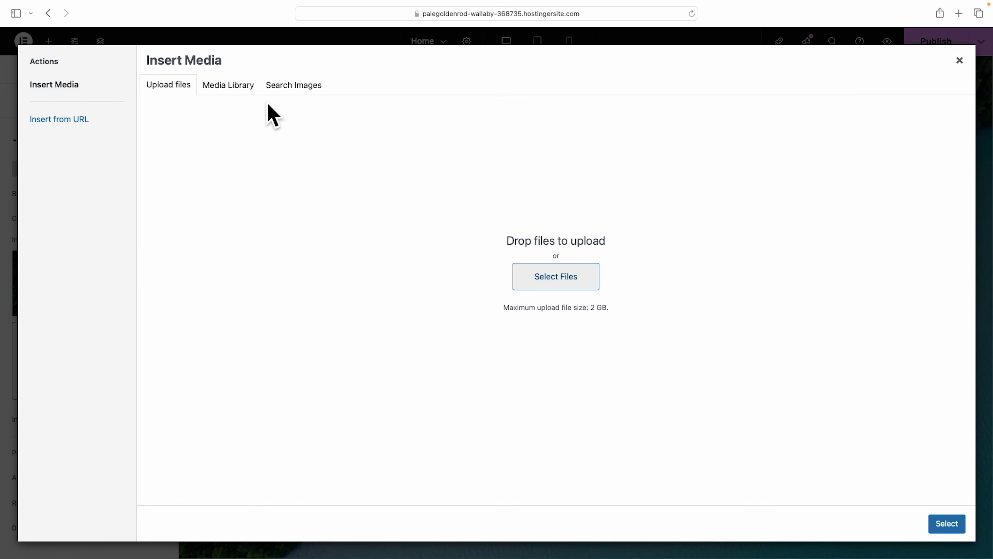
click(226, 87)
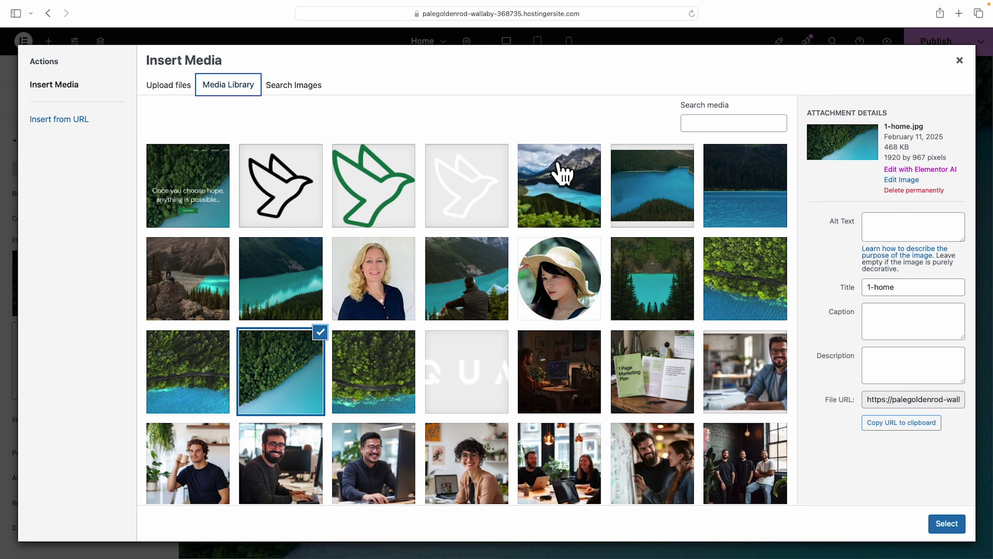
click(551, 367)
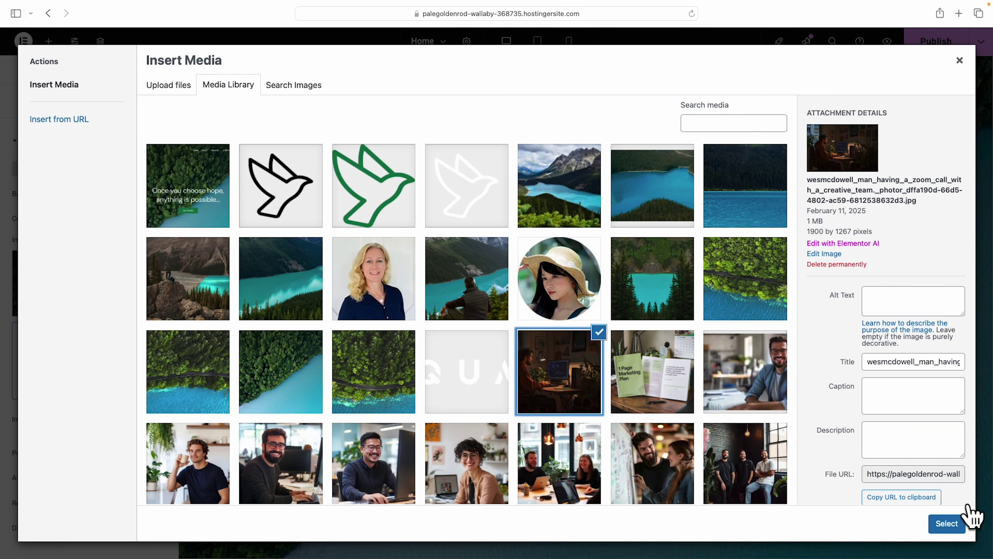
click(950, 524)
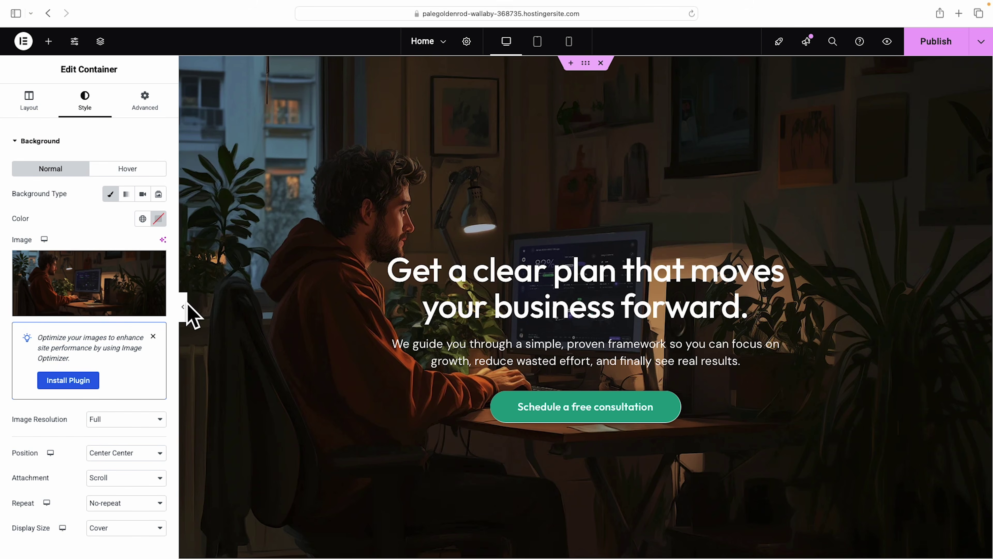
click(183, 307)
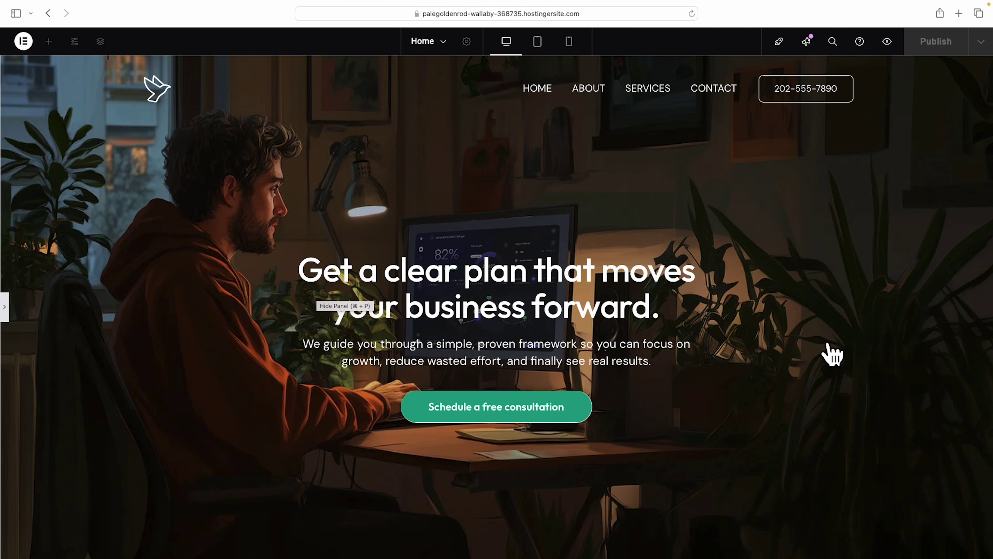
click(5, 310)
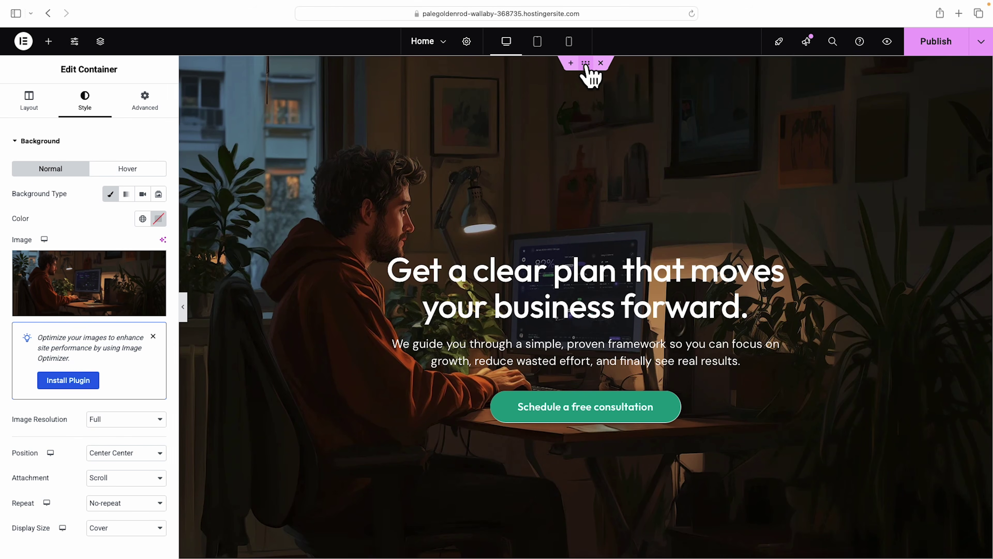
Give the hero a Background Overlay coloured black (#000000).
click(16, 142)
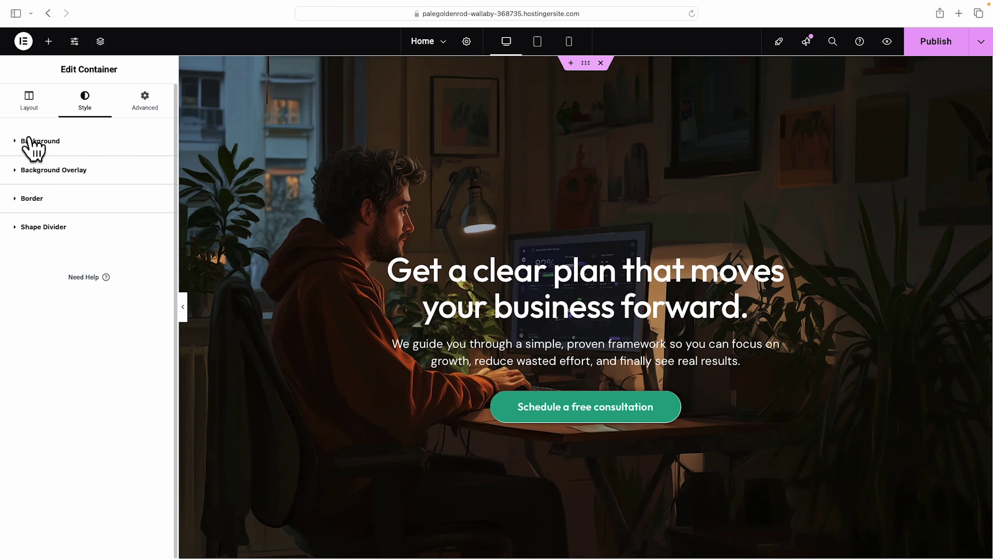
click(16, 172)
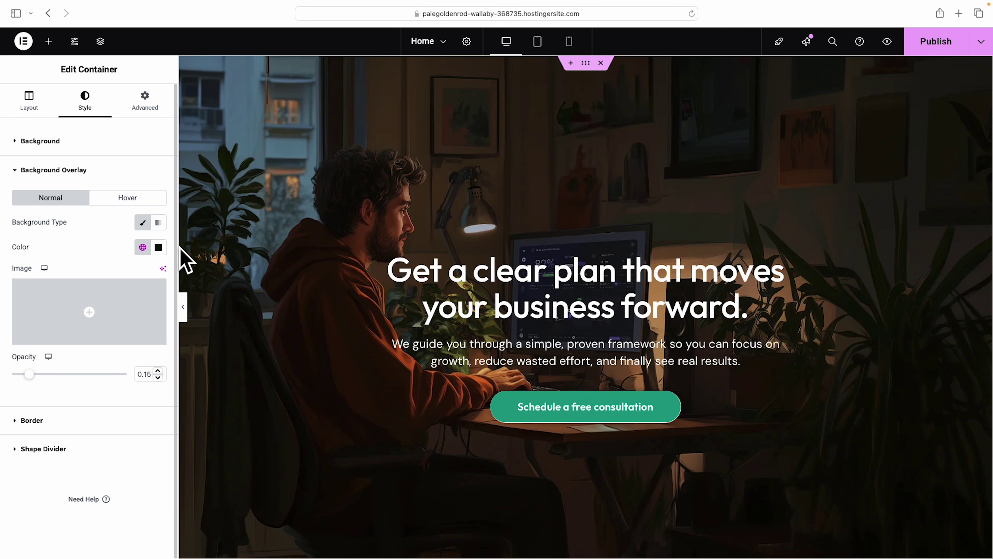
click(159, 248)
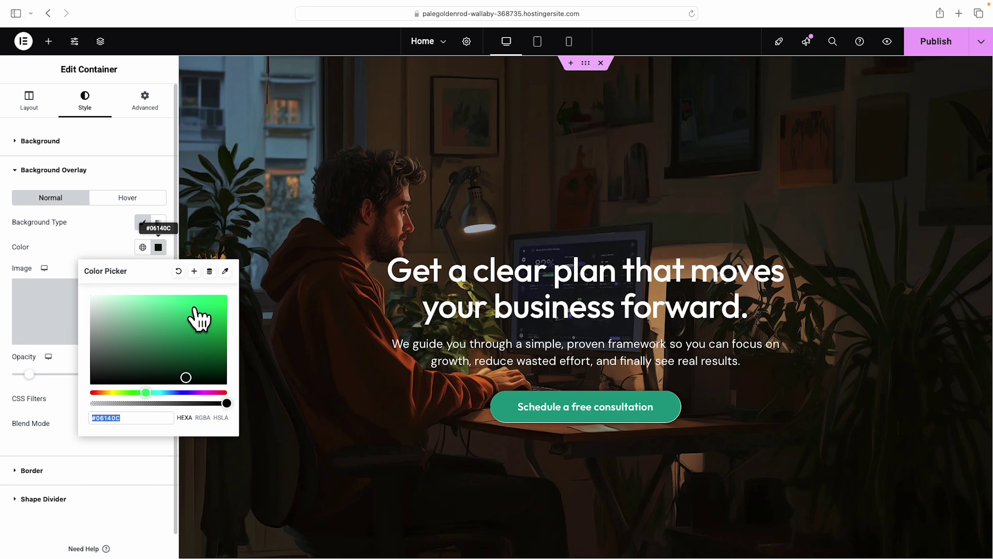
drag(221, 299, 235, 296)
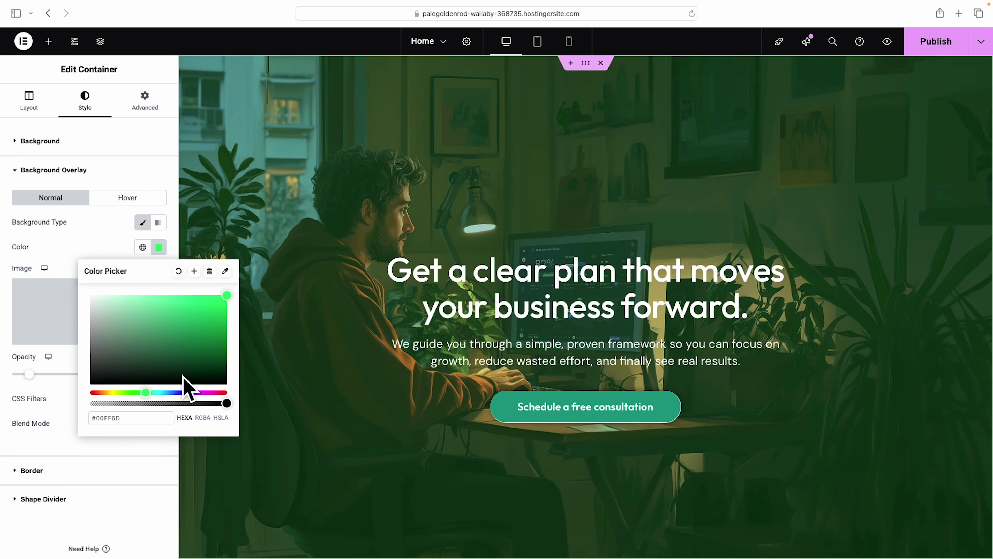
drag(201, 393, 175, 396)
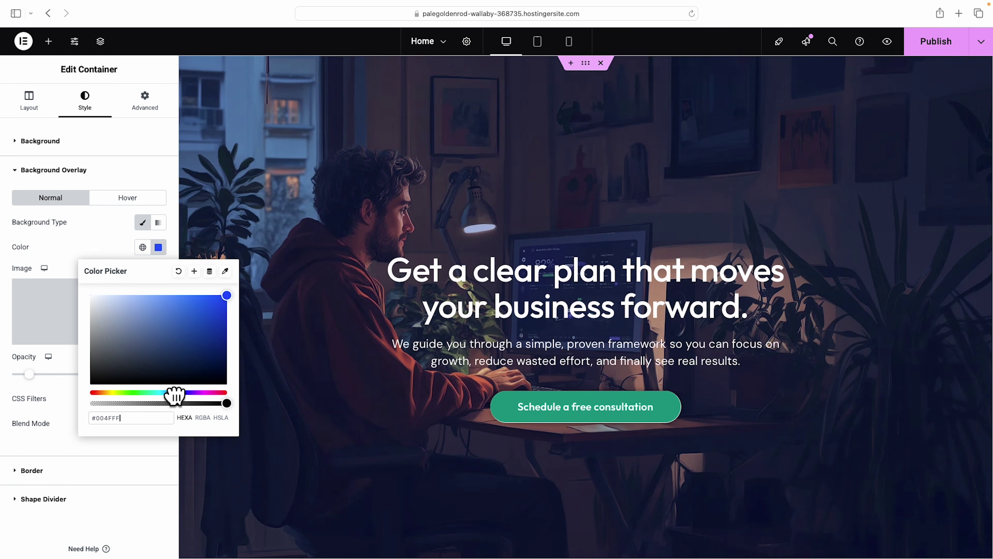
drag(155, 396, 73, 397)
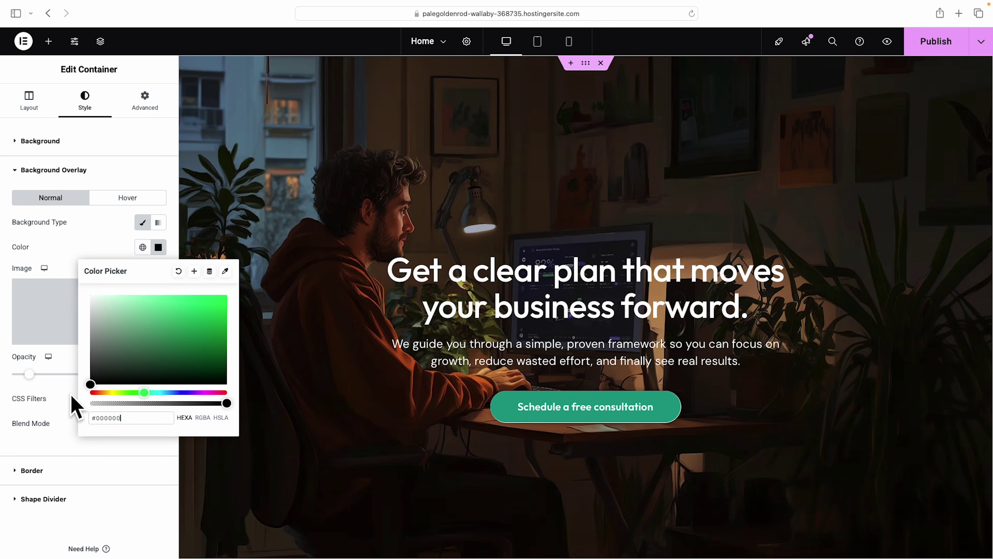
click(94, 249)
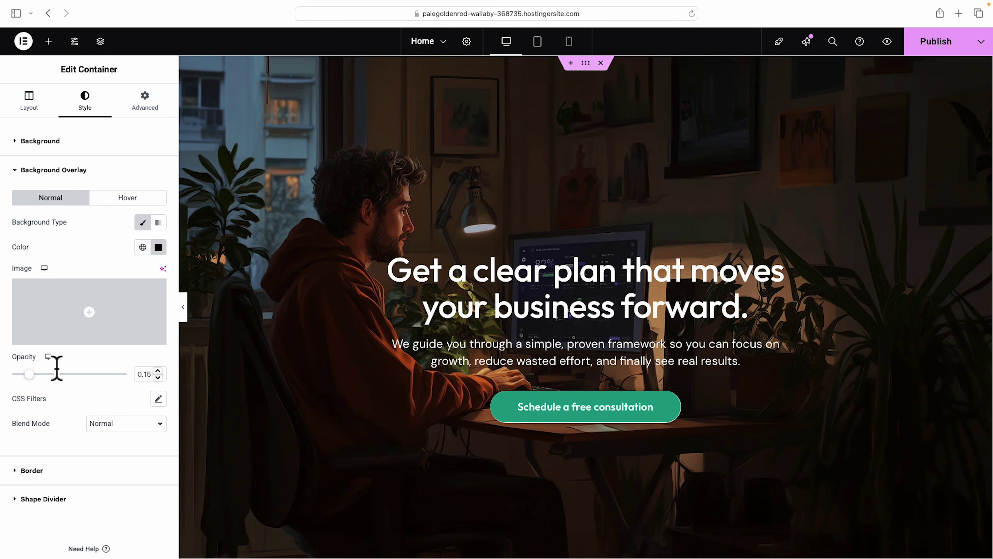
Set the overlay opacity to about 0.14 so the photo stays visible.
drag(30, 374, 149, 382)
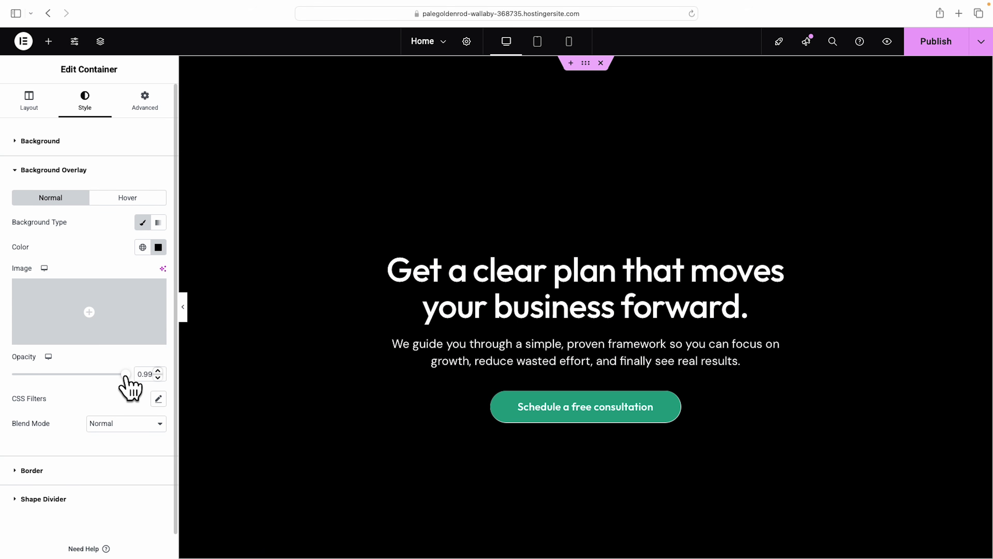
drag(124, 376, 3, 377)
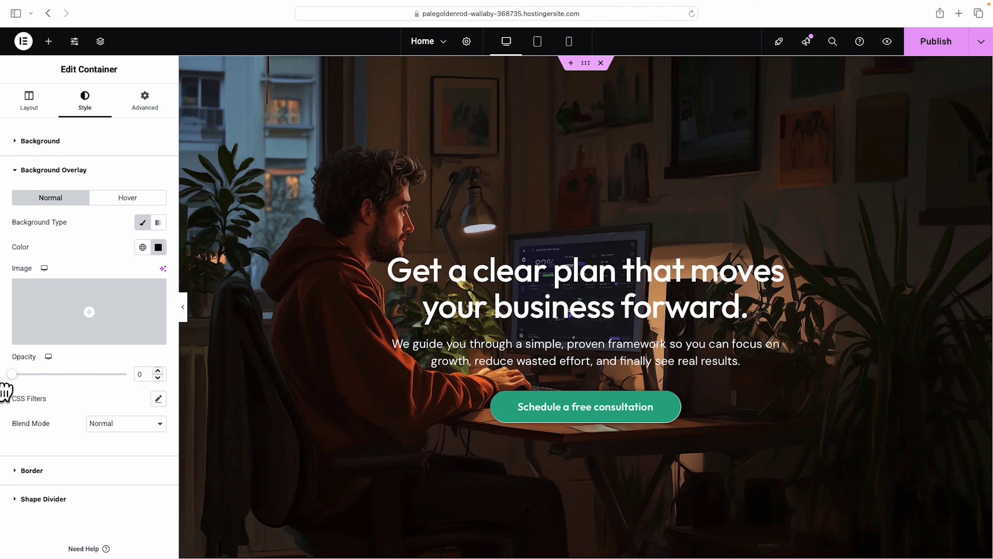
drag(7, 377, 62, 387)
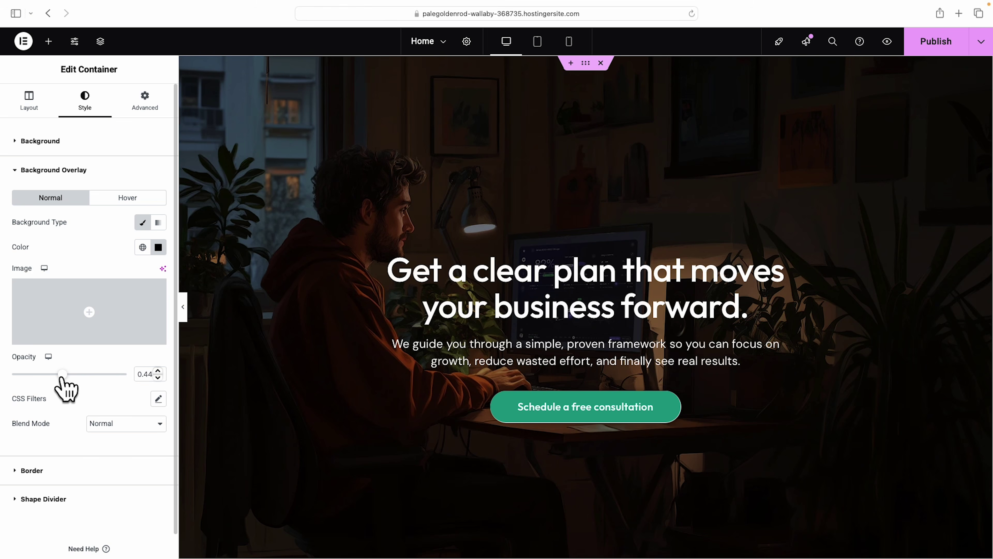
drag(66, 377, 6, 378)
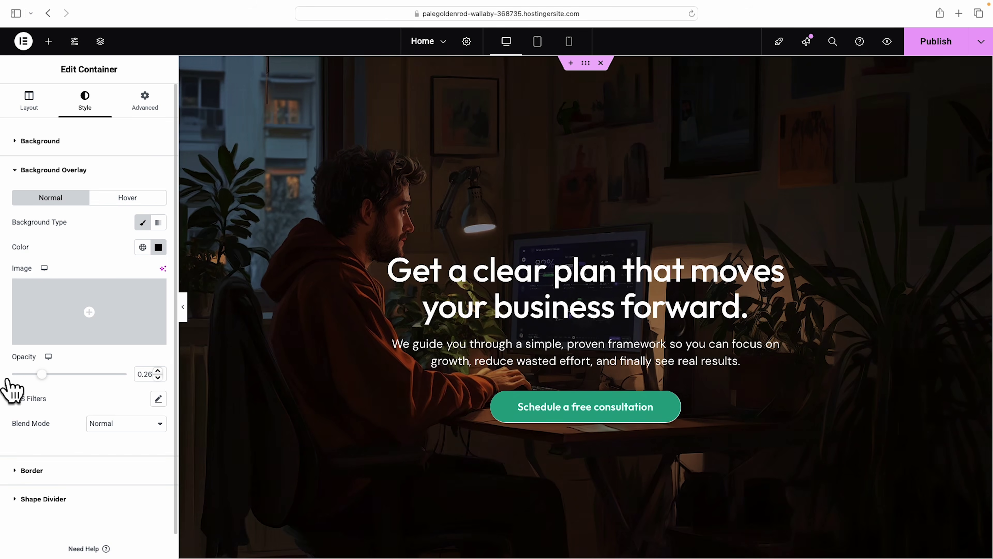
drag(12, 375, 19, 375)
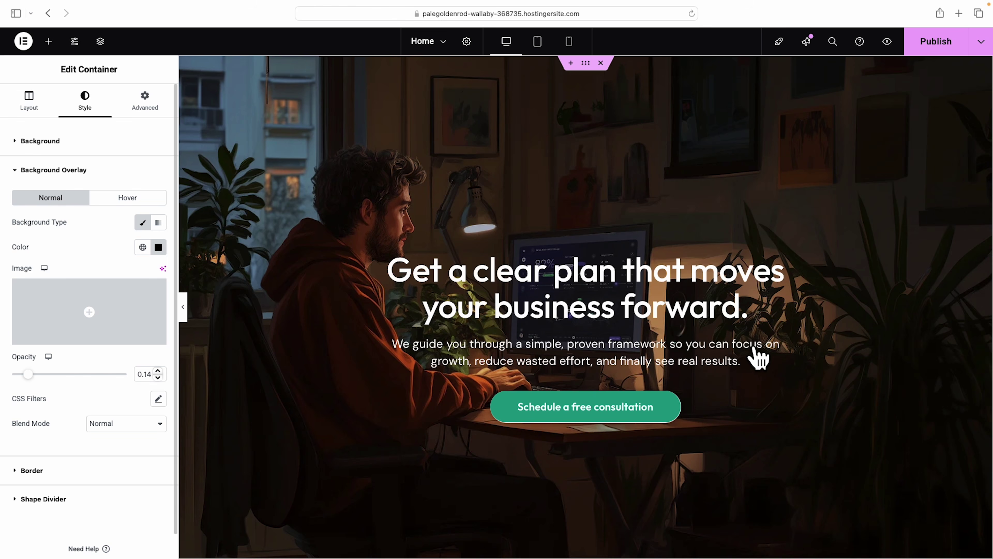
Insert an empty container below the hero and open the Starter Templates library.
scroll(833, 354, down, 2)
scroll(833, 354, up, 2)
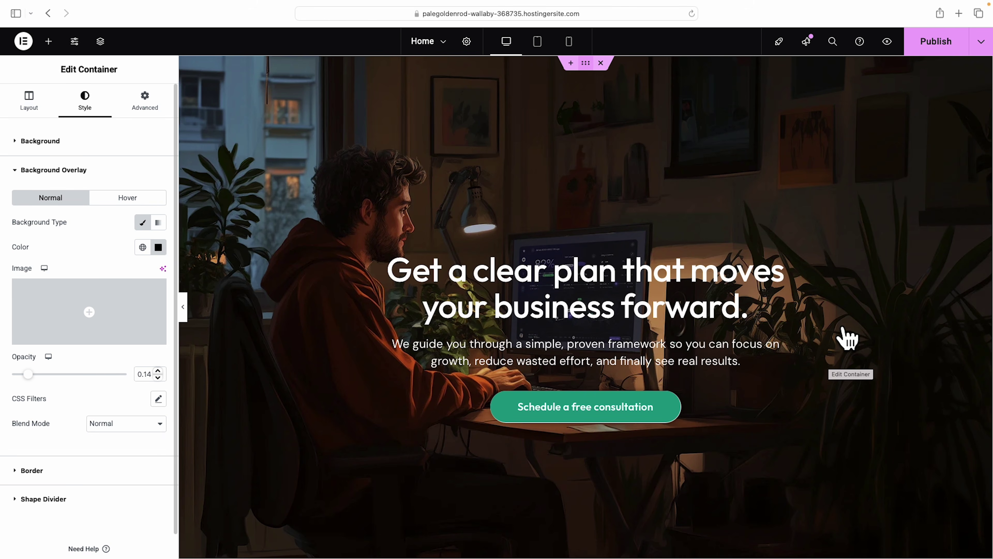
scroll(848, 339, down, 2)
scroll(845, 331, up, 2)
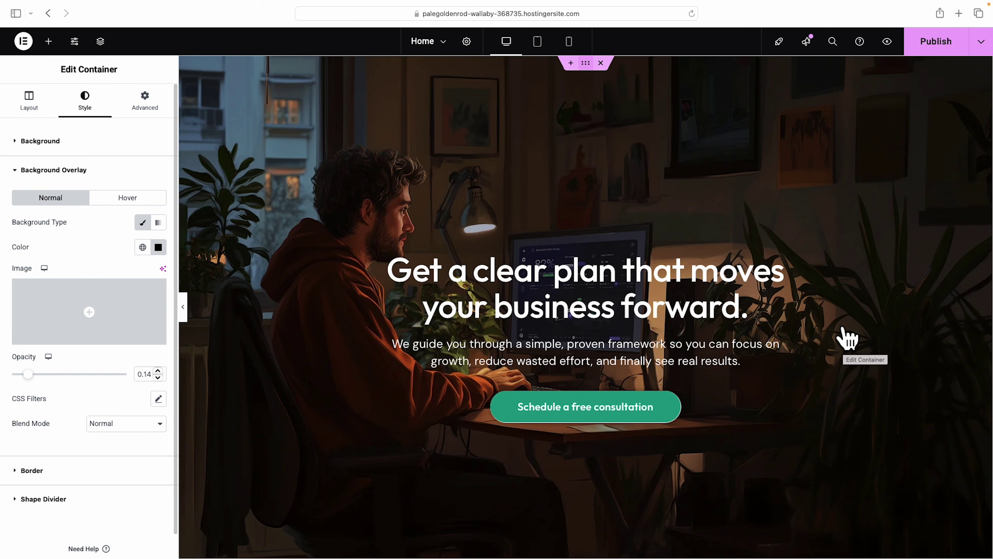
scroll(845, 339, down, 7)
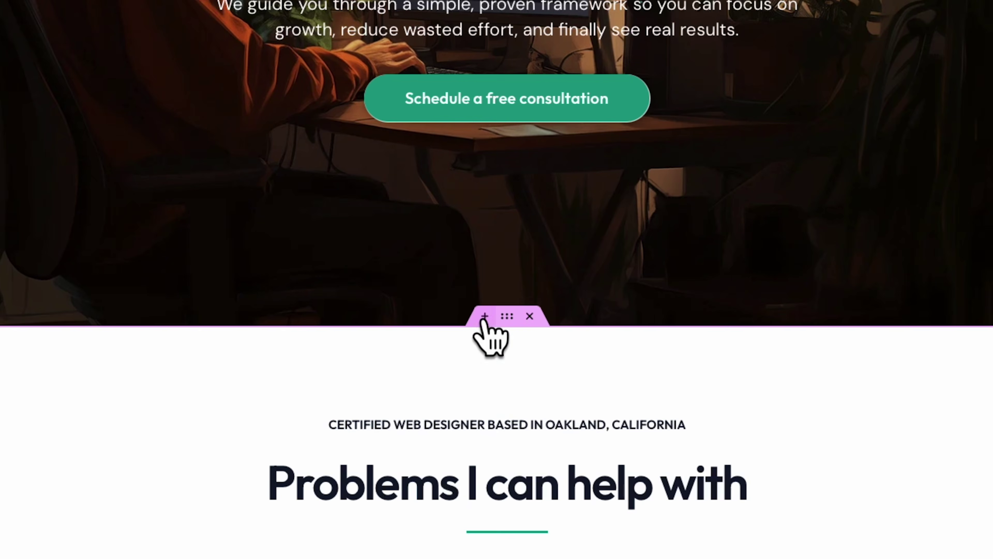
click(491, 316)
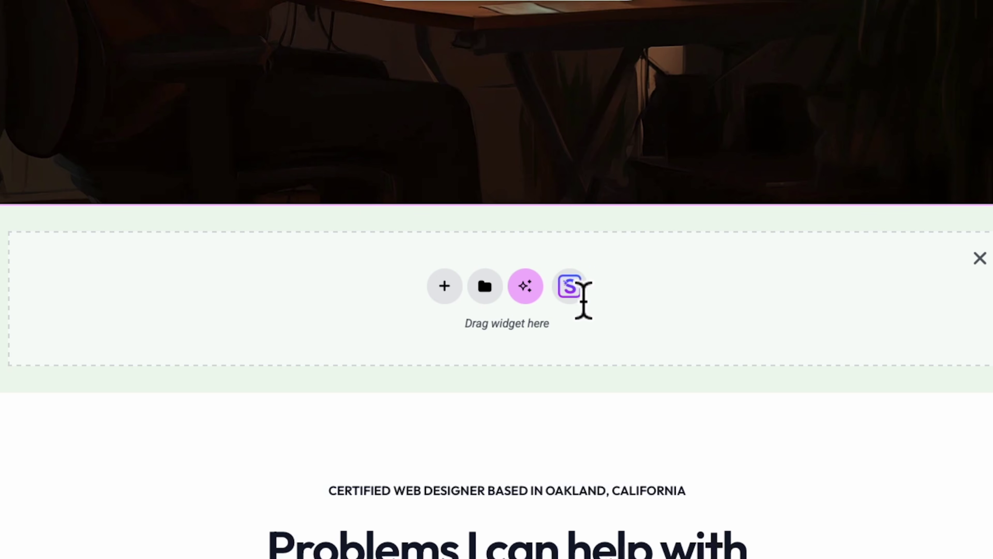
click(570, 290)
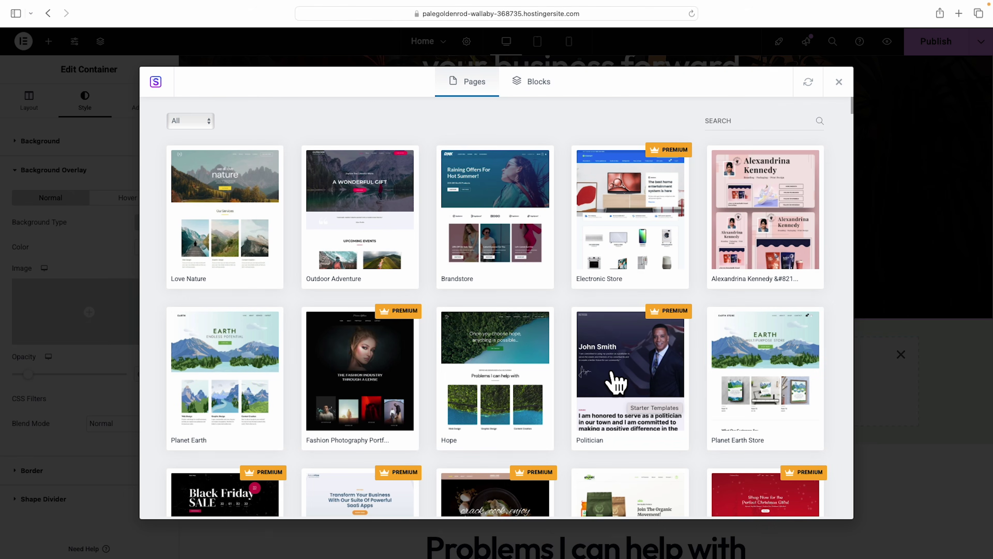
Switch the Starter Templates library to Blocks and filter to Hero blocks.
click(534, 83)
scroll(609, 188, down, 20)
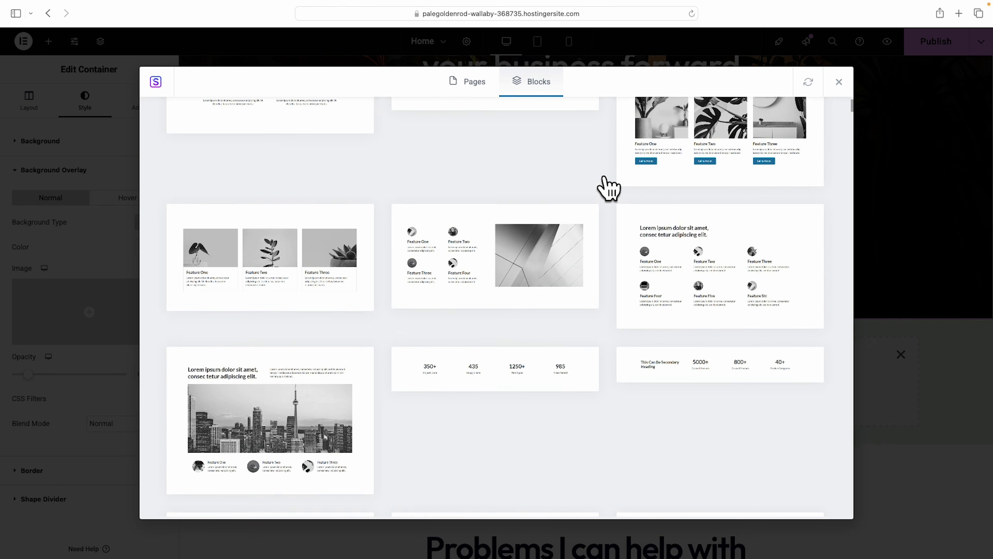
scroll(609, 188, down, 20)
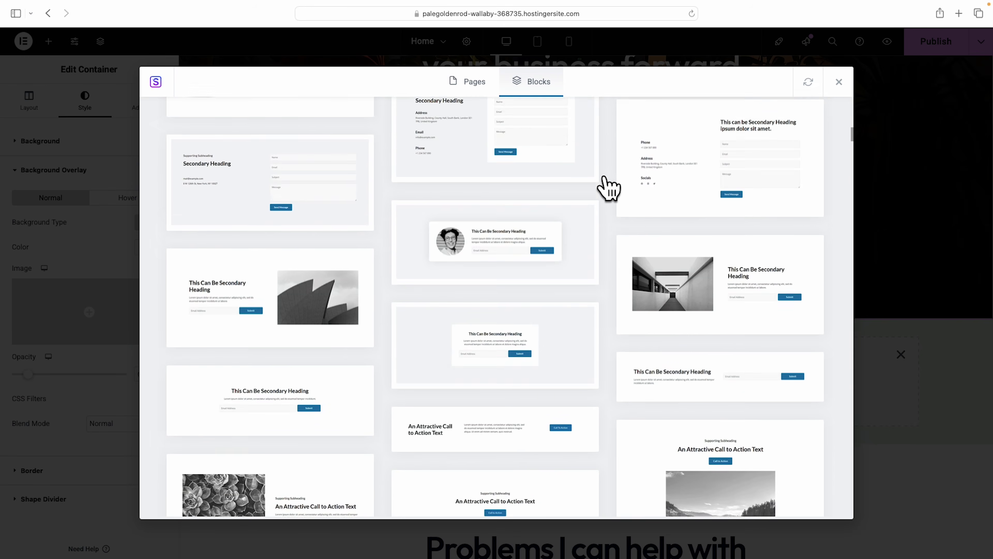
scroll(609, 188, down, 10)
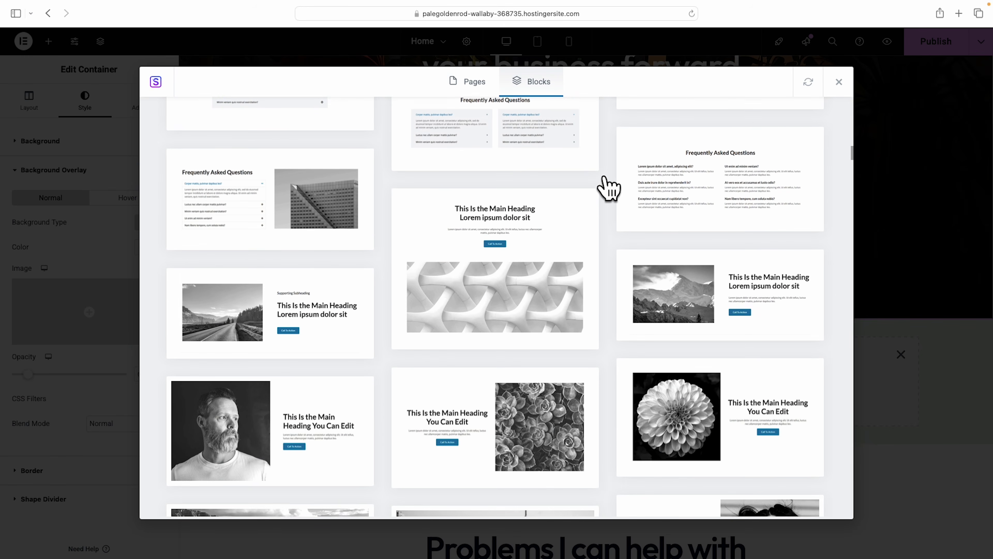
scroll(609, 188, down, 15)
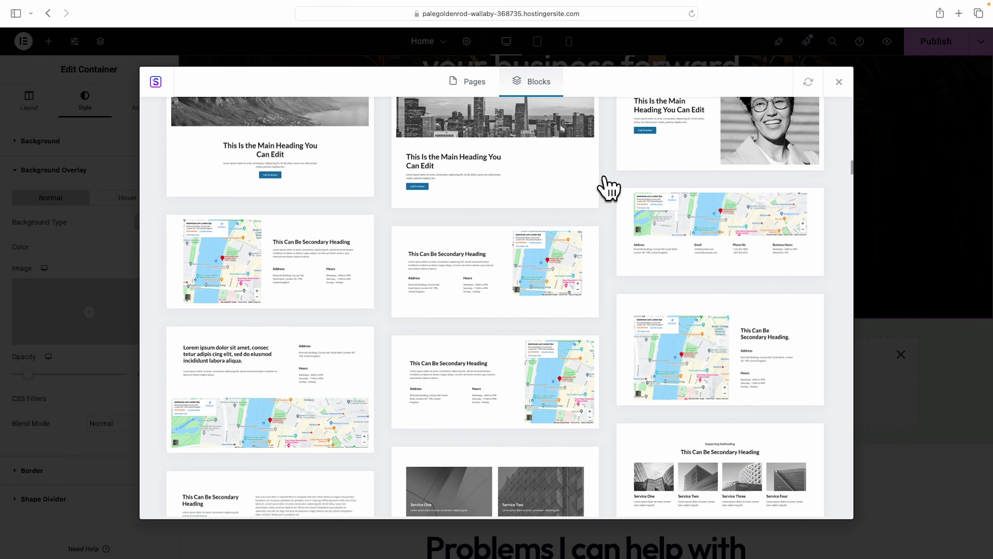
scroll(609, 189, up, 20)
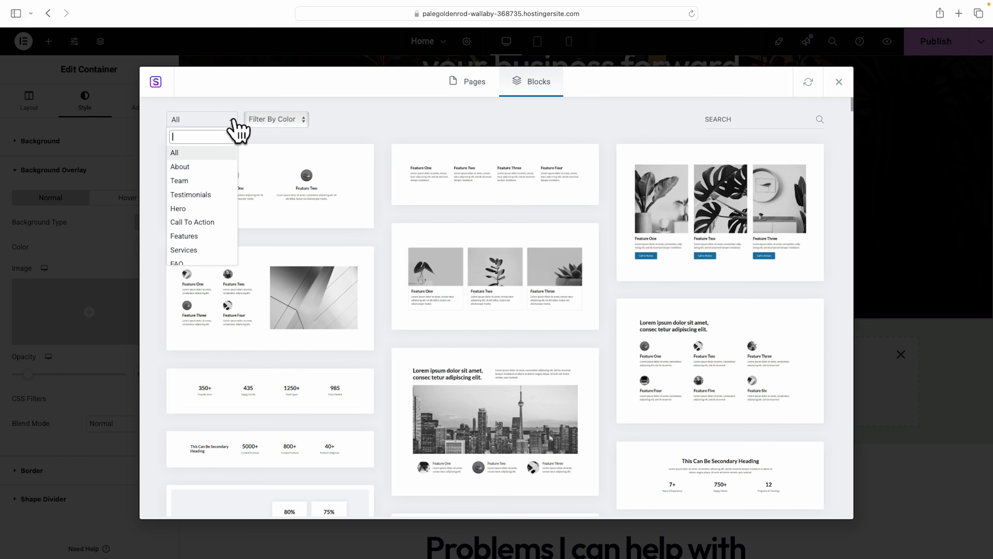
click(179, 212)
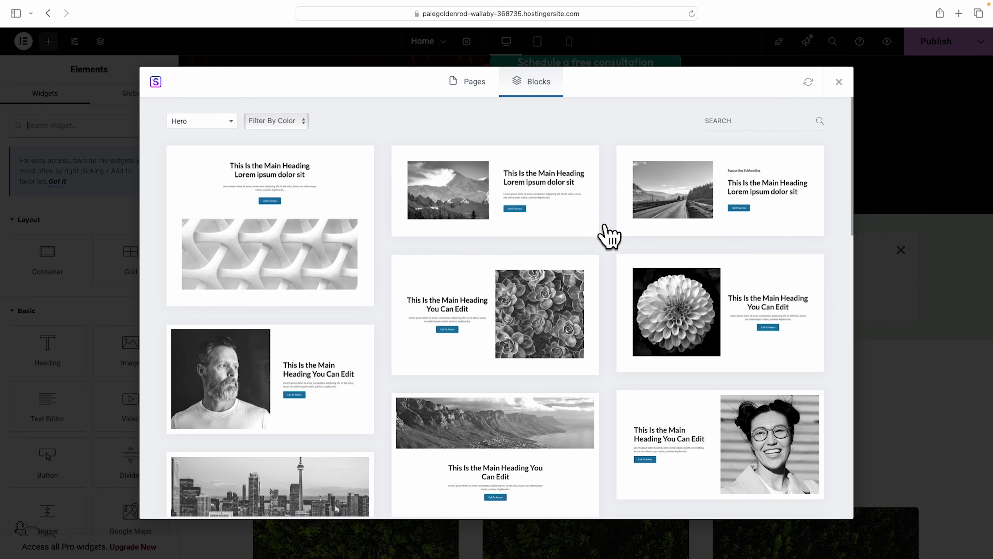
Preview the two-column hero block with the woman in sunglasses.
scroll(609, 236, down, 3)
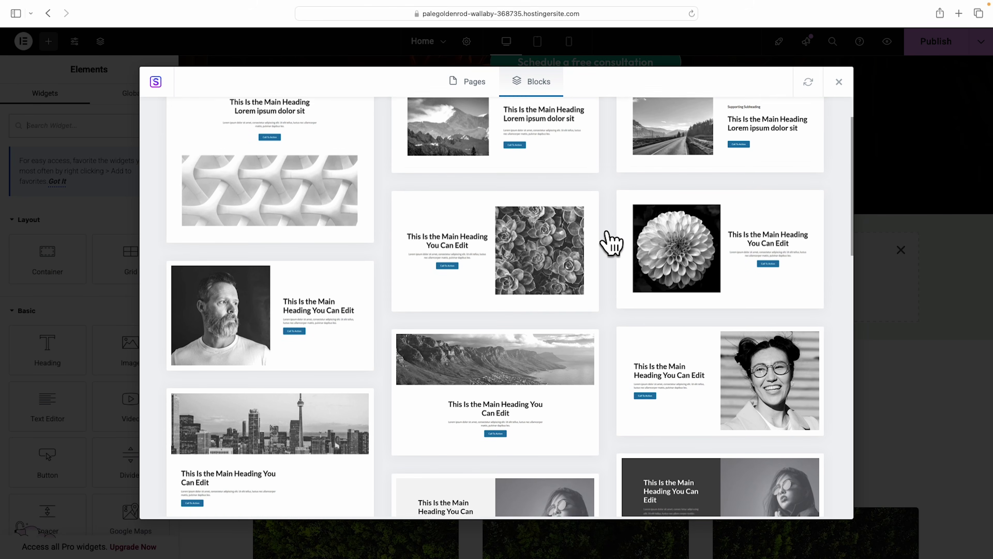
scroll(611, 242, down, 2)
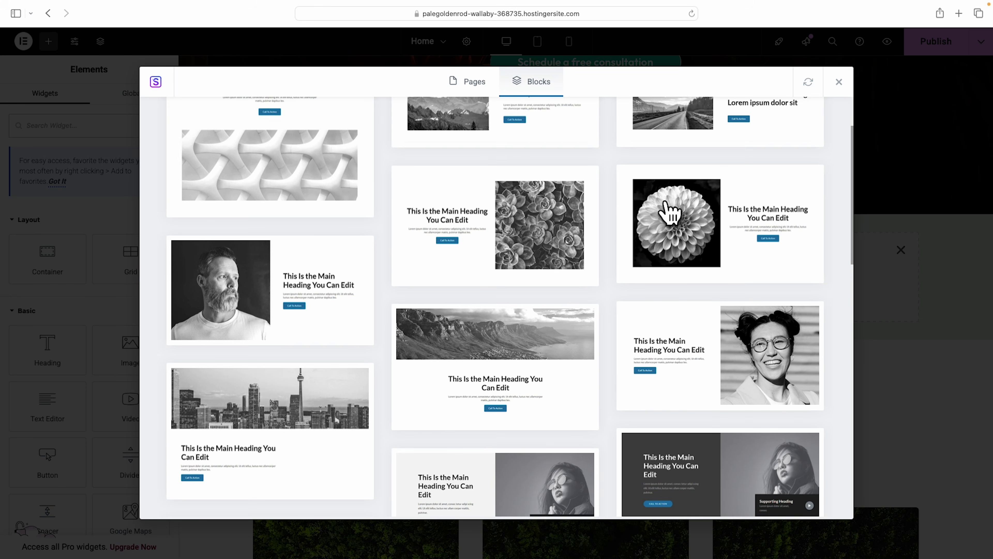
scroll(674, 216, down, 2)
scroll(673, 216, down, 9)
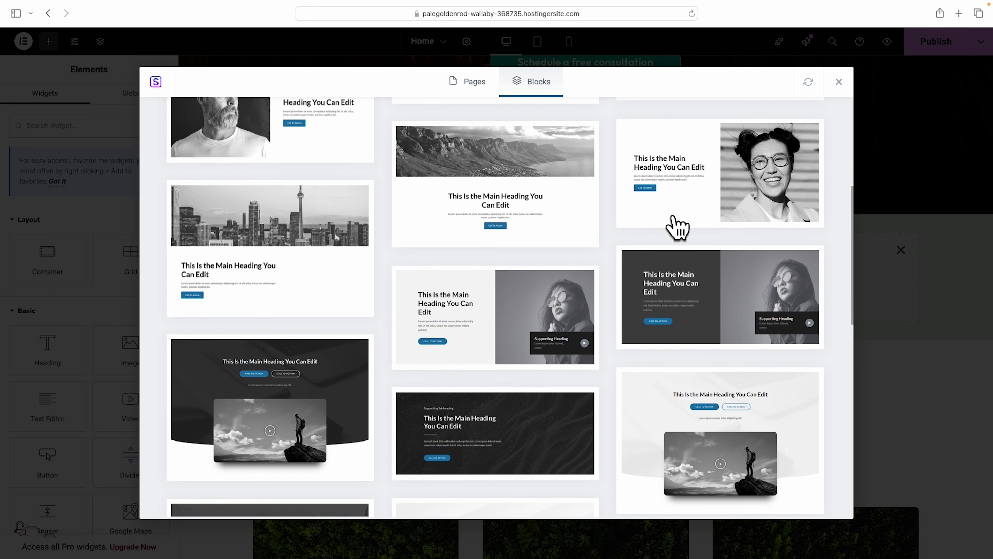
scroll(678, 227, down, 1)
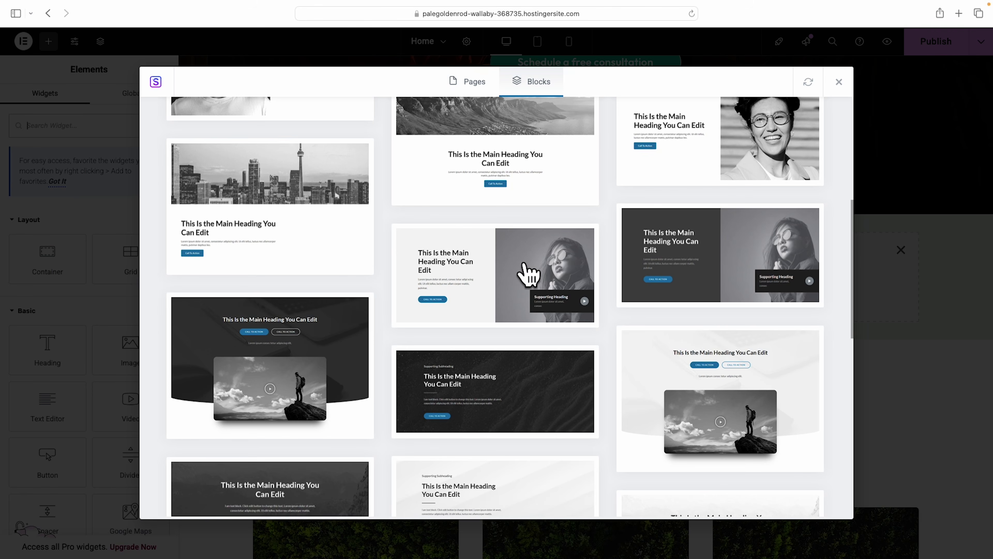
click(495, 270)
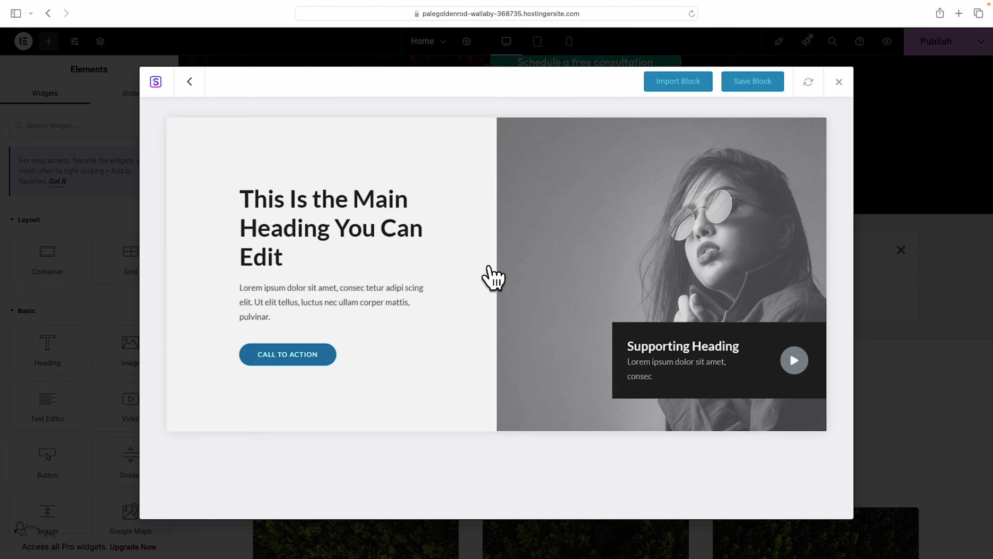
Import the sunglasses hero block, delete the empty container, and remove its Supporting Heading box.
click(682, 84)
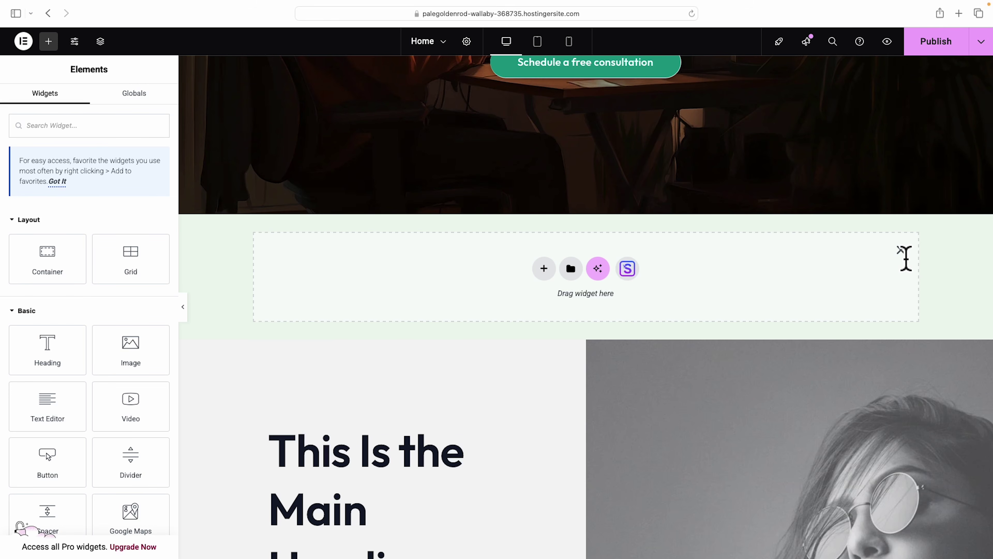
click(901, 250)
scroll(807, 260, down, 5)
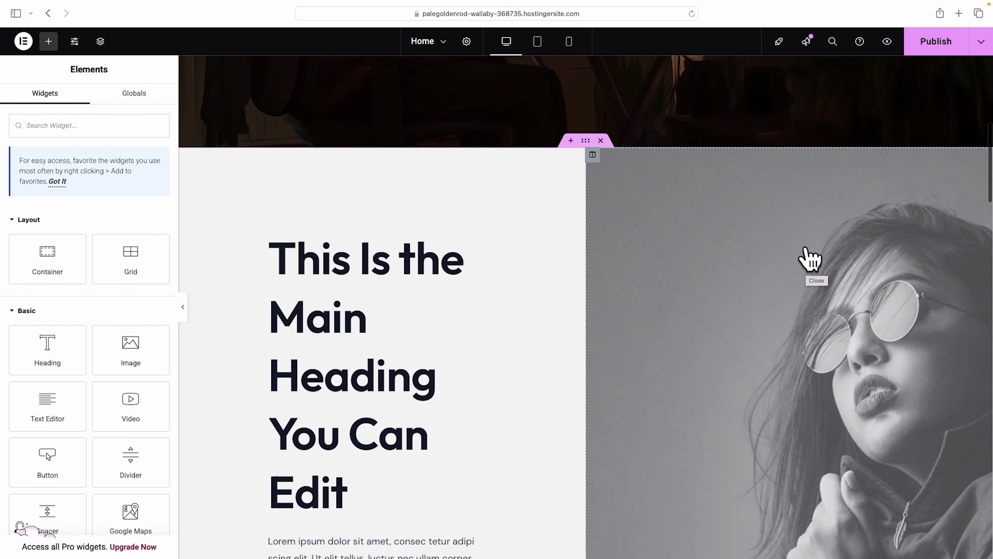
scroll(808, 256, down, 1)
scroll(809, 252, up, 2)
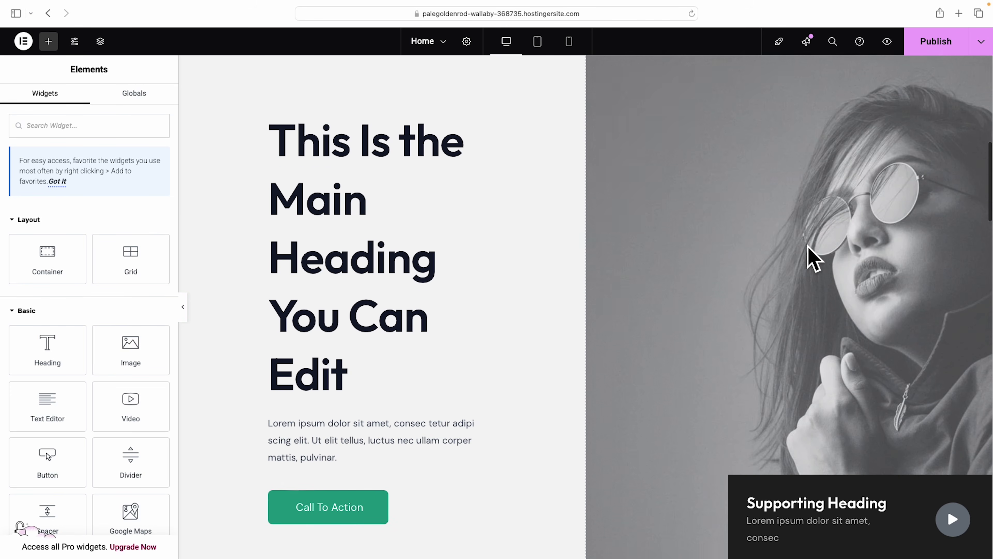
scroll(809, 256, down, 3)
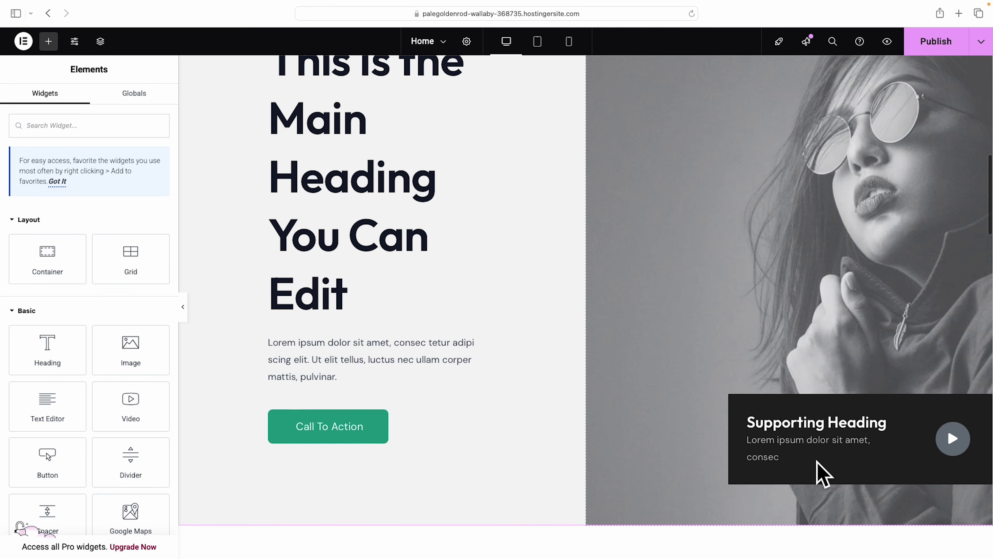
click(785, 426)
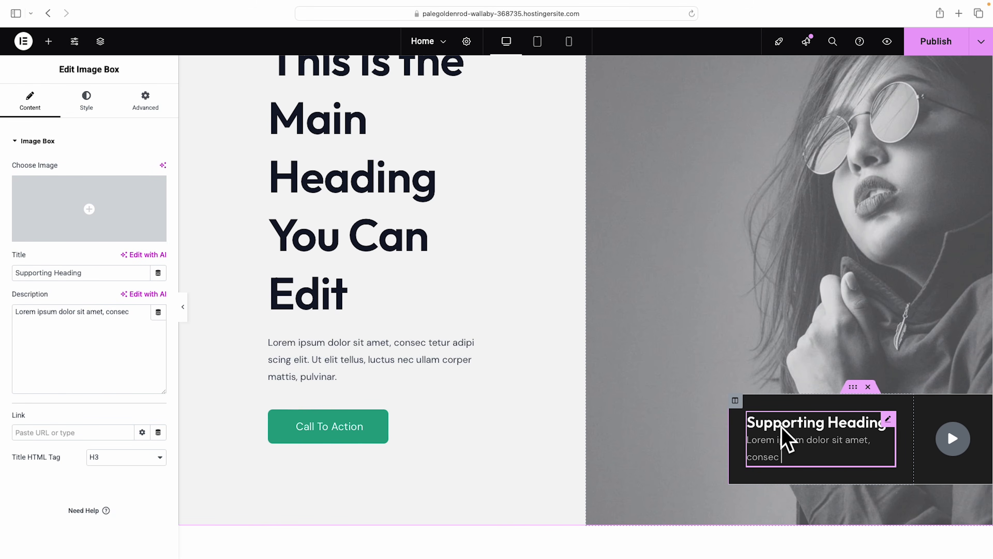
click(868, 387)
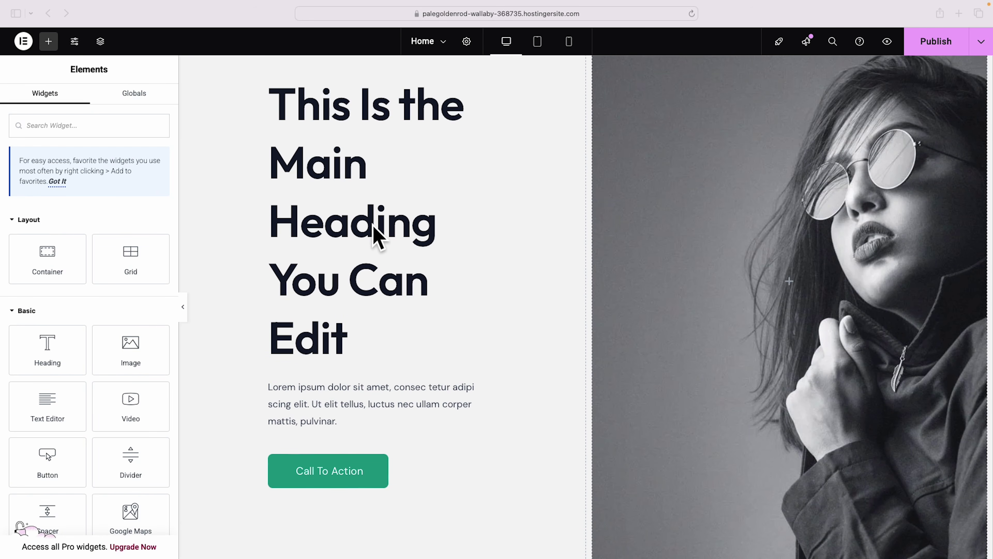
Change the block heading to 'Get a clear plan that moves your business forward.'.
click(392, 119)
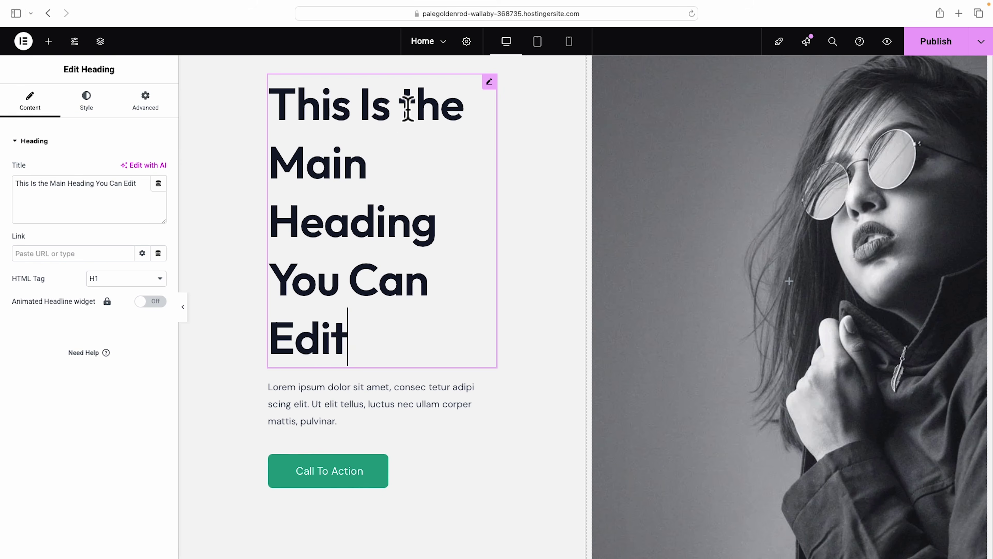
triple_click(122, 194)
text(Get a clear plan that moves your business forward.)
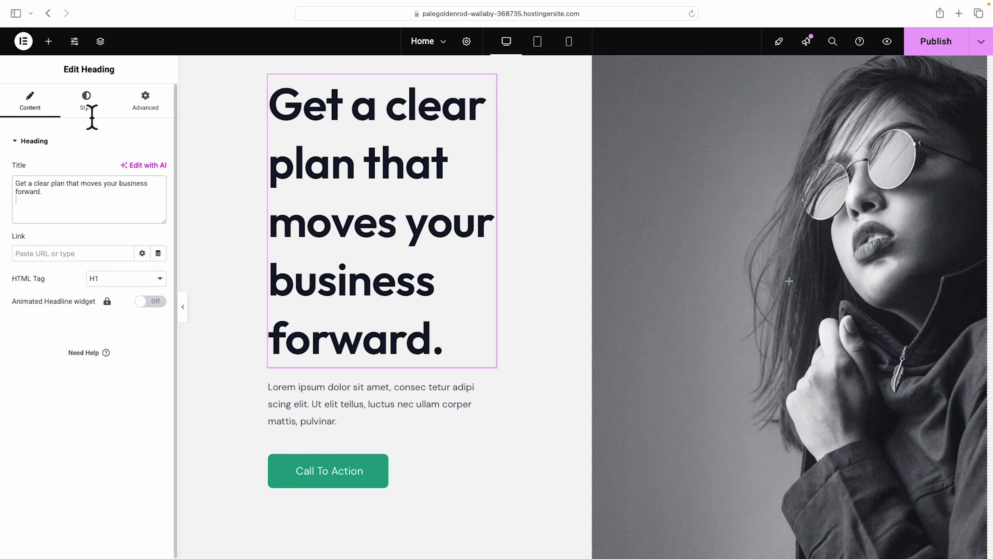
Set the heading typography to 50 px size with 47 px line height.
click(86, 104)
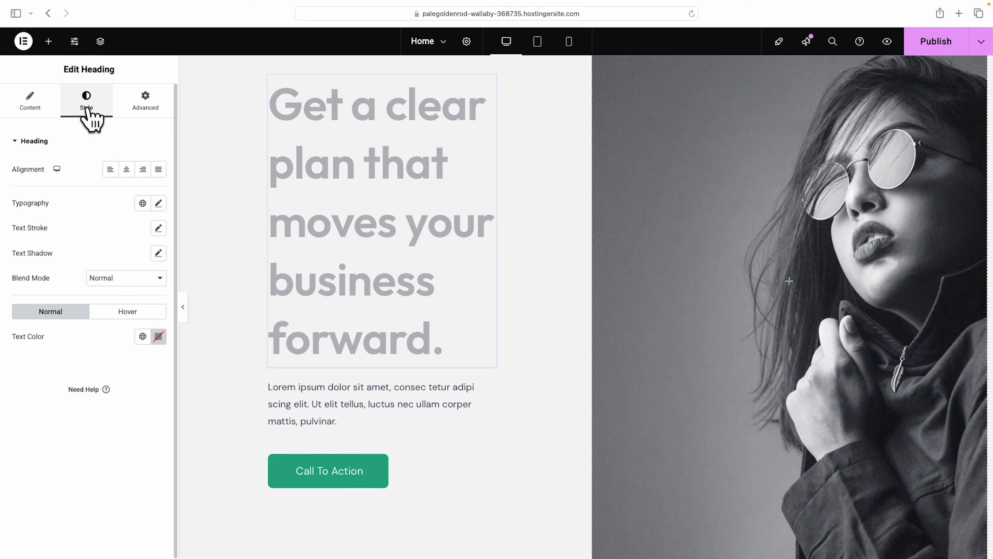
click(158, 203)
drag(21, 295, 45, 296)
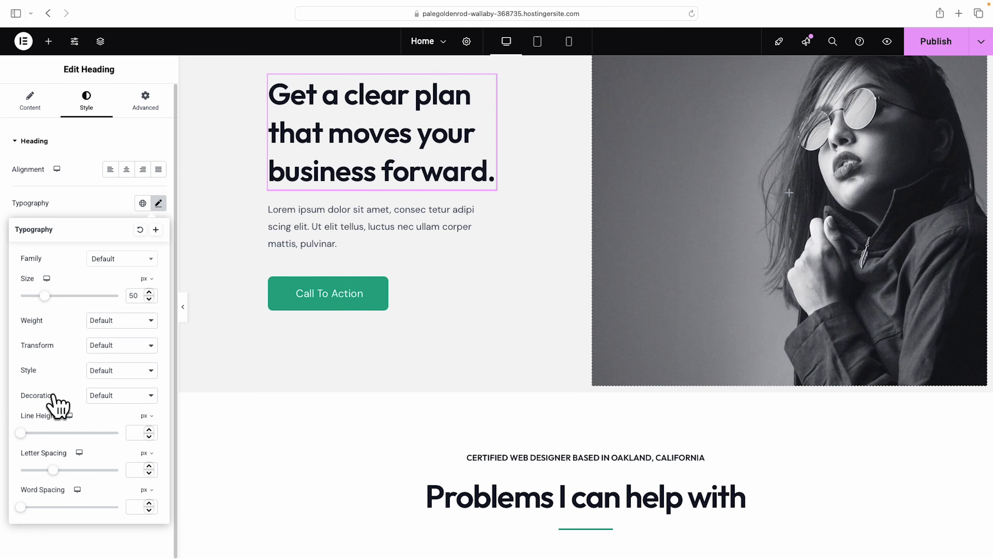
drag(21, 432, 69, 435)
scroll(443, 432, up, 3)
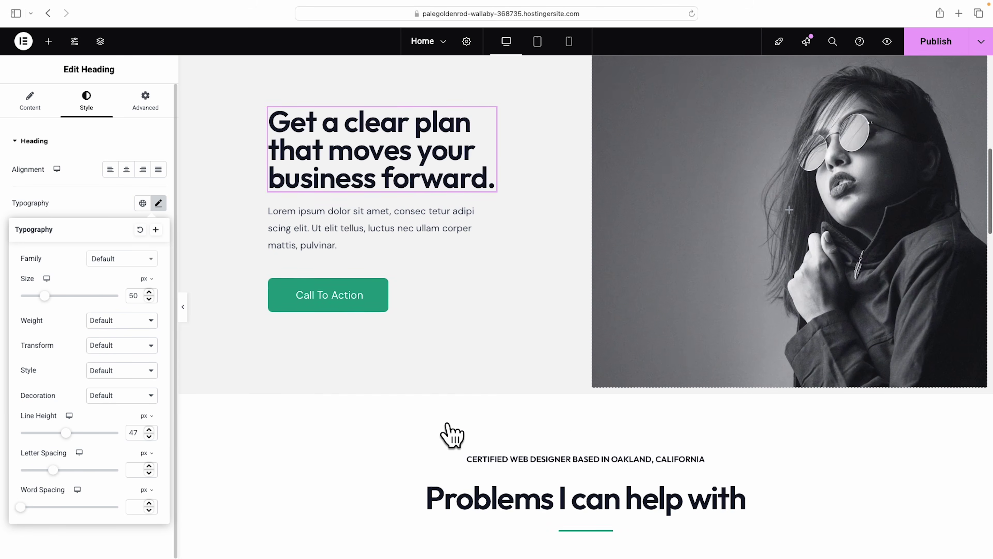
Replace the block's placeholder paragraph with the 'We guide you through…' copy.
click(312, 320)
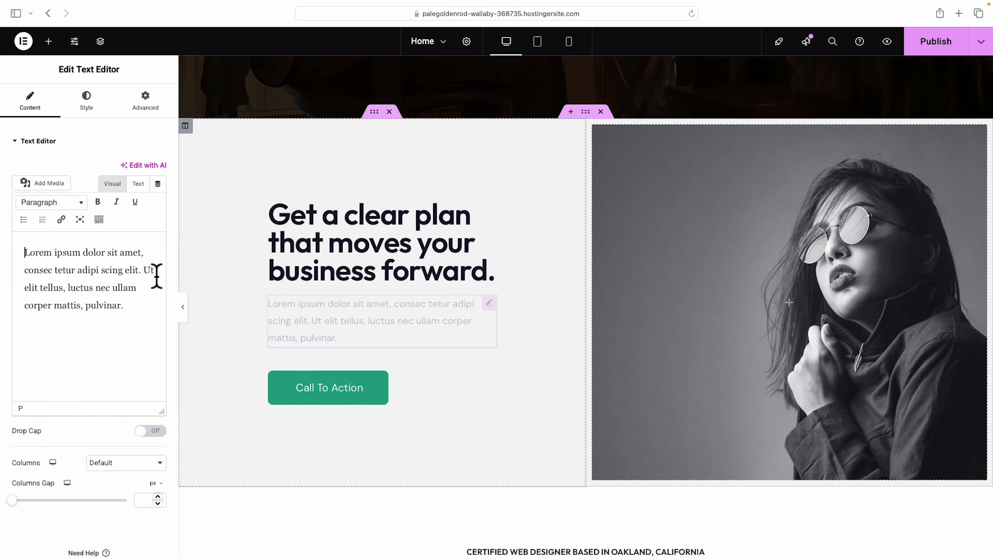
triple_click(77, 282)
text(We guide you through a simple, proven framework so you can focus on growth, reduce wasted effort, and finally see real results.)
Change the block's button label to 'Schedule your free consultation'.
click(322, 385)
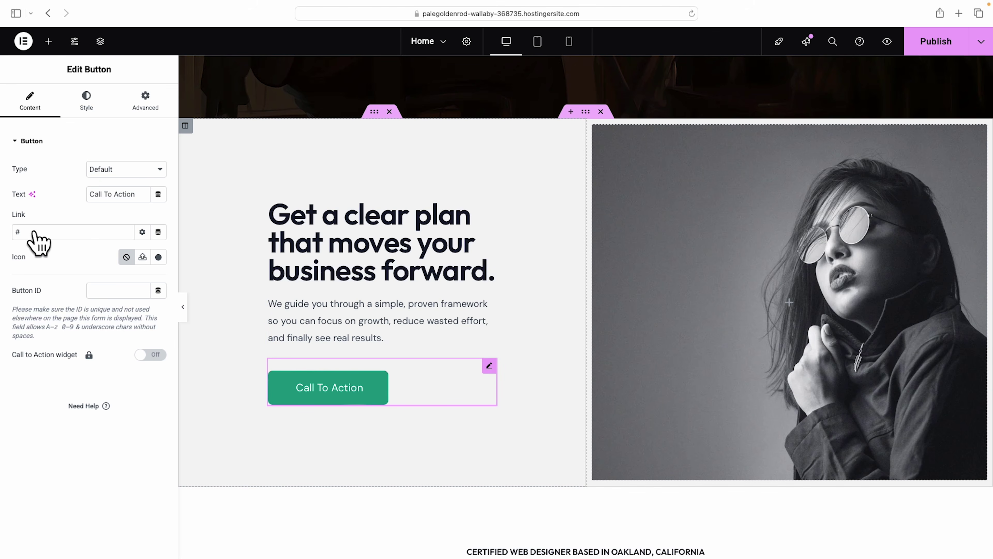
triple_click(117, 194)
text(Schedule your free consultation)
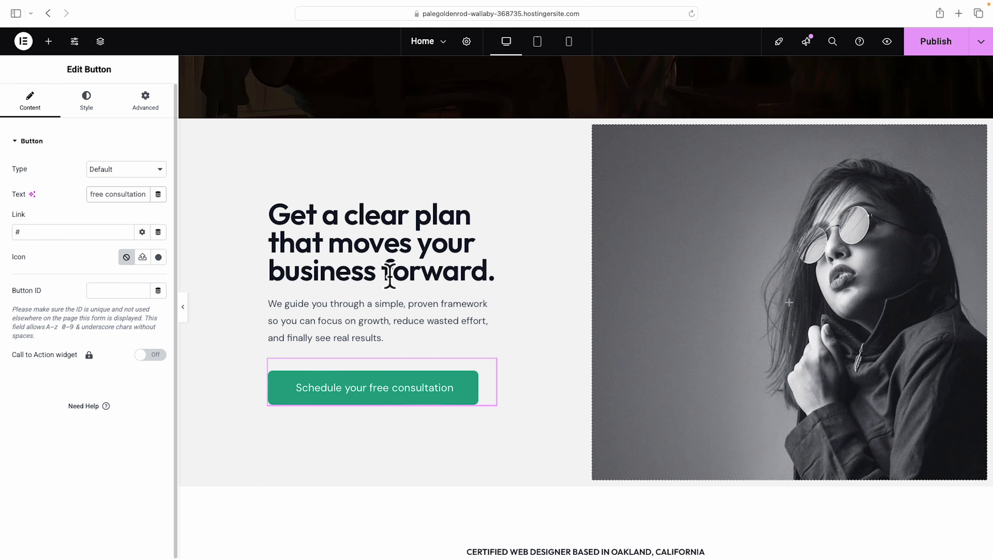
click(88, 110)
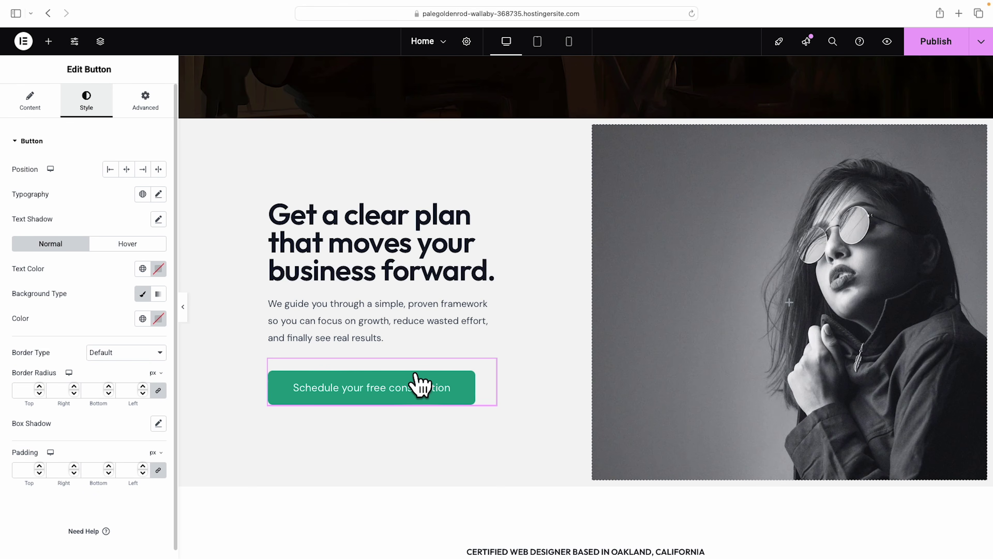
scroll(494, 379, up, 8)
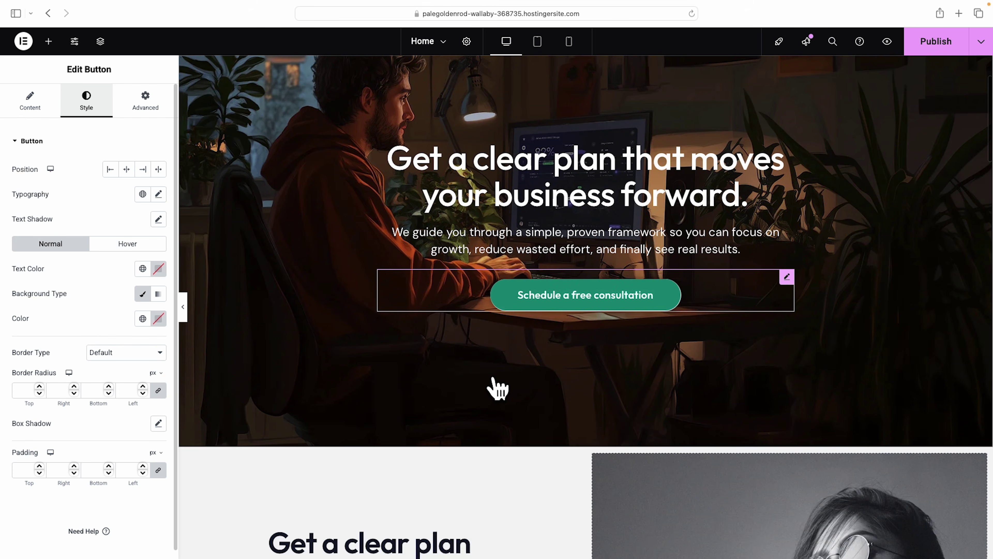
scroll(492, 388, up, 1)
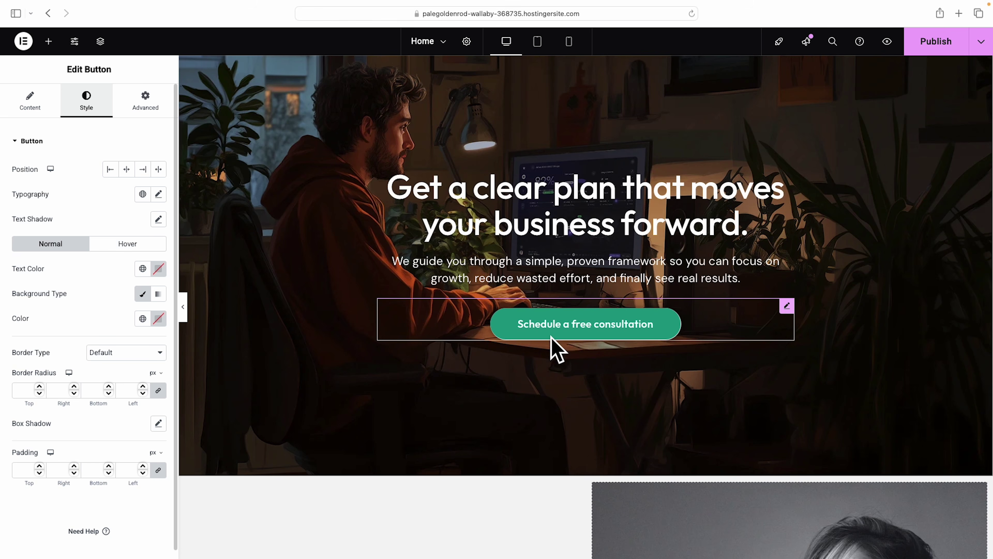
Copy the hero button's style and paste it onto the lower consultation button.
right_click(587, 328)
click(606, 343)
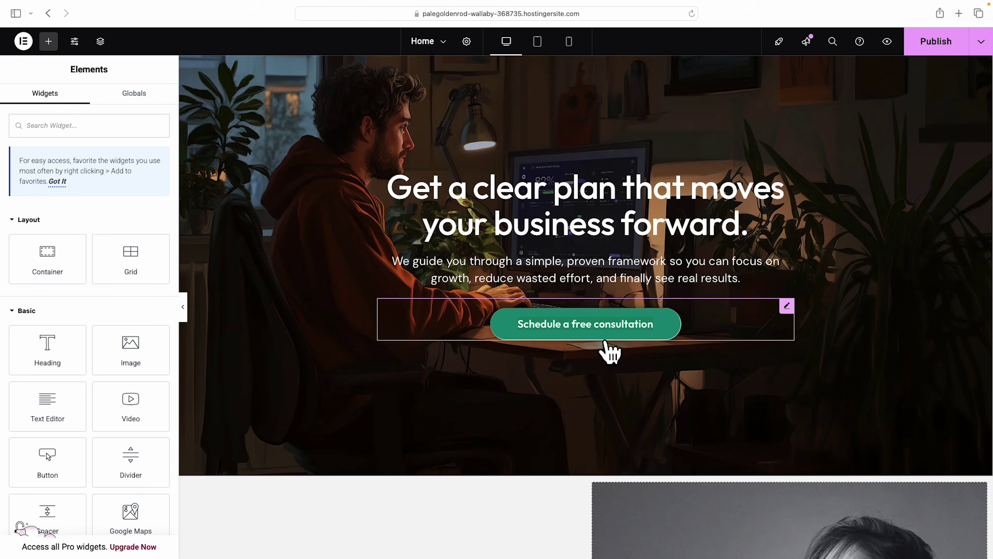
scroll(618, 349, down, 10)
right_click(379, 383)
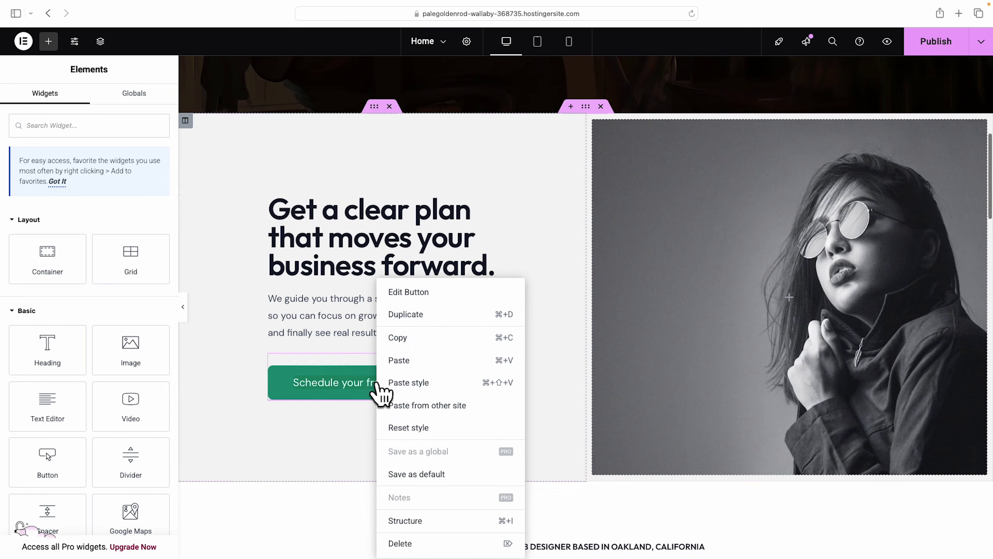
click(437, 382)
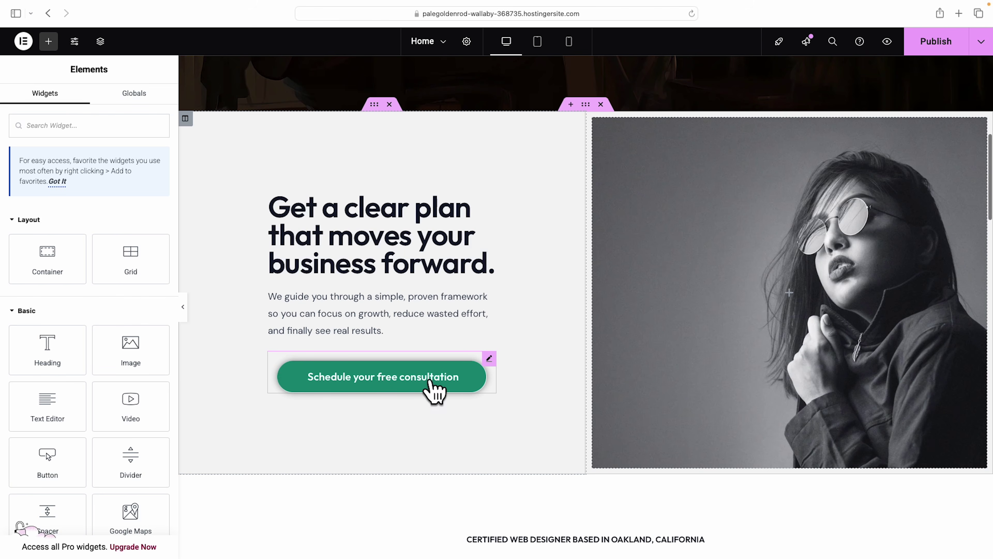
scroll(391, 393, up, 5)
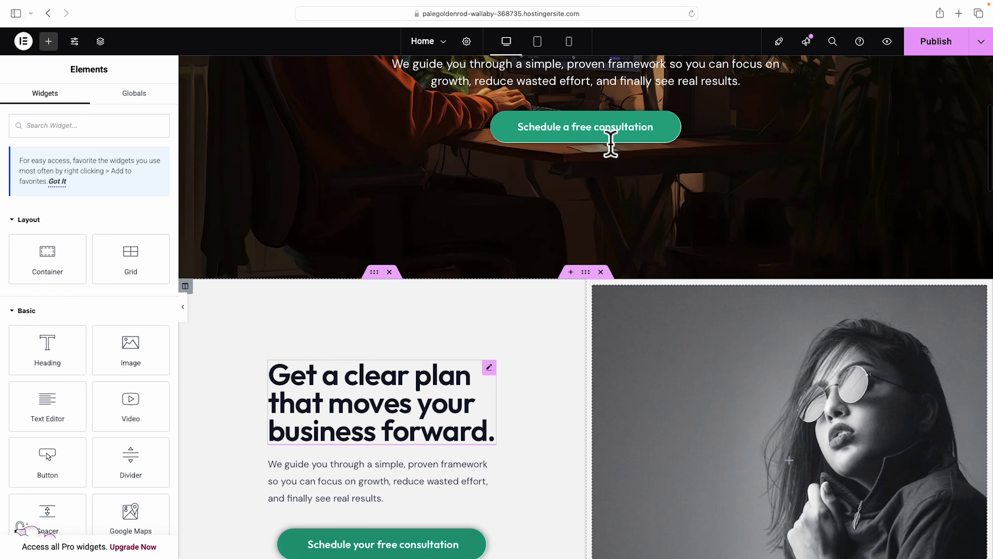
scroll(548, 304, down, 4)
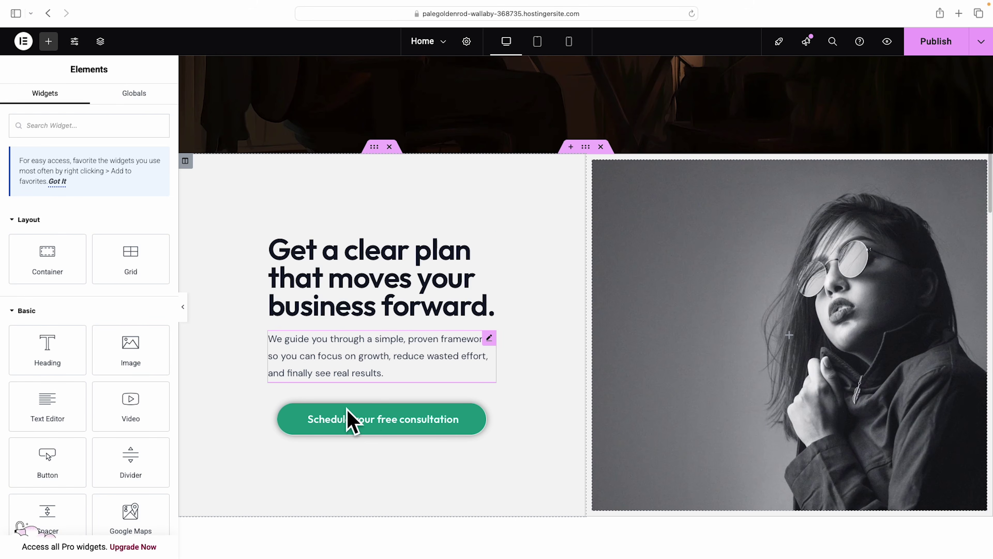
Left-align the lower consultation button under the paragraph.
click(489, 402)
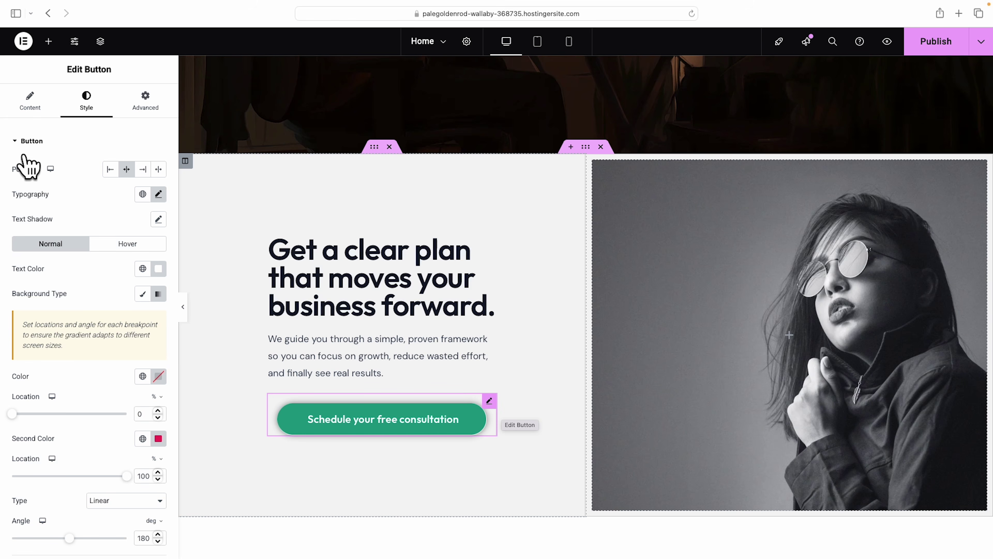
click(111, 170)
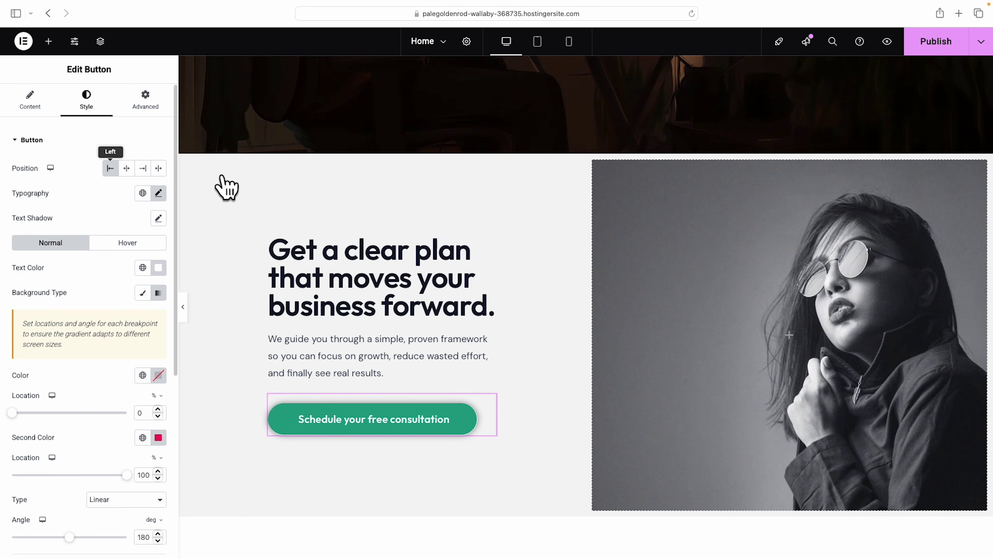
click(186, 161)
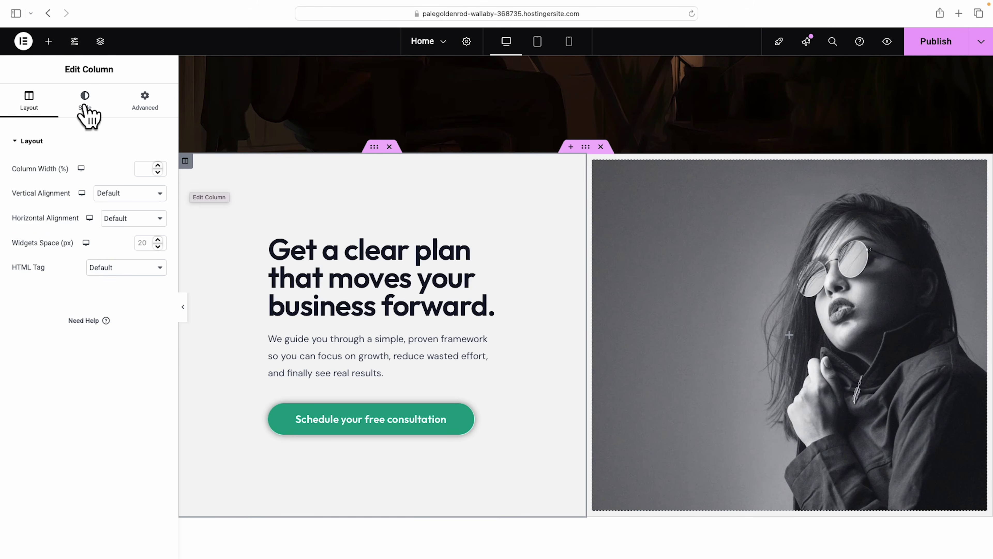
Try a gradient background on the text column, then clear its first gradient colour.
click(86, 111)
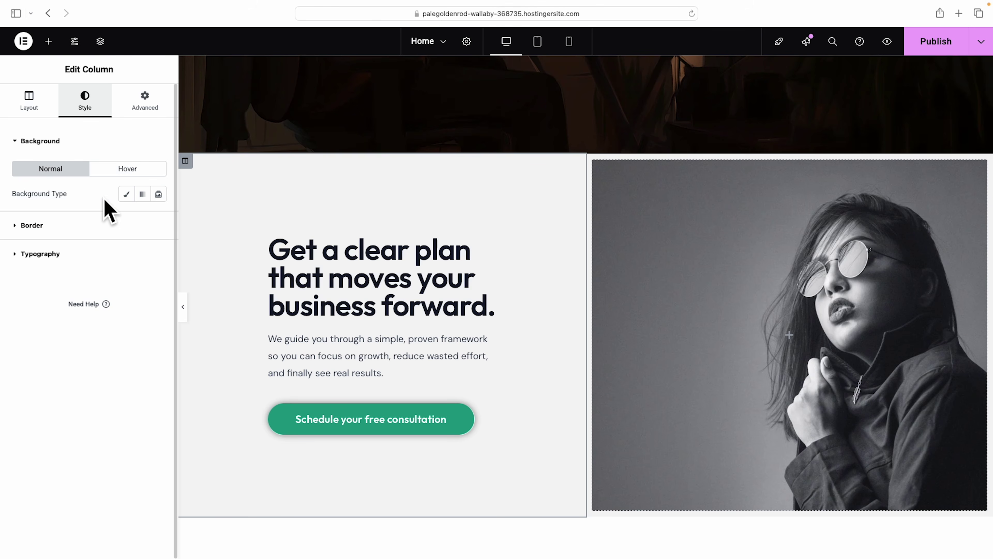
click(127, 195)
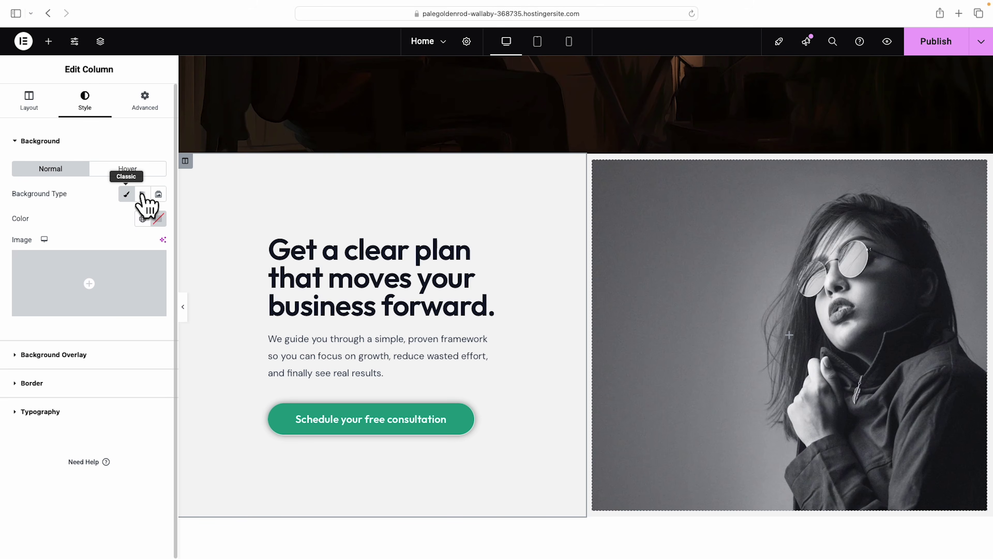
click(142, 194)
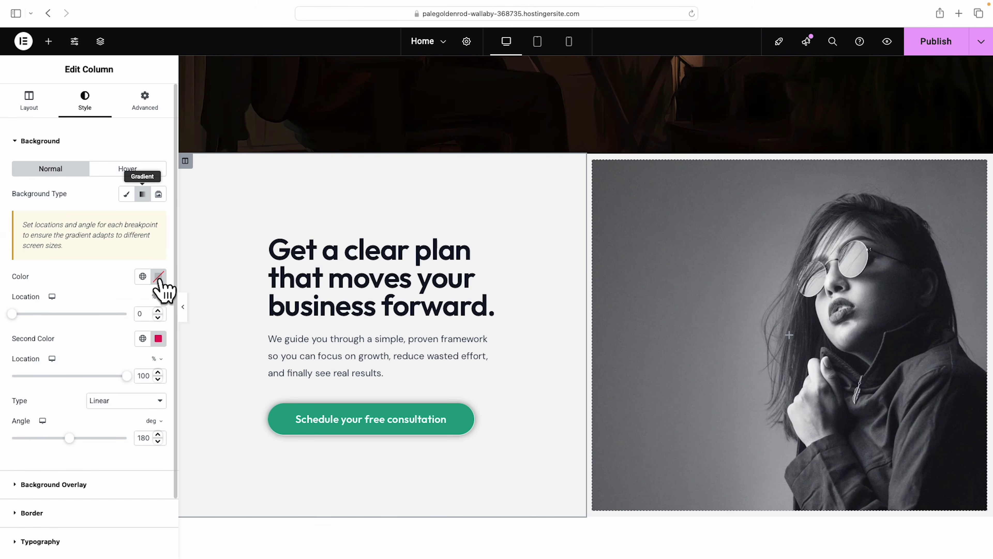
click(159, 276)
mouse_move(197, 355)
mouse_down()
mouse_move(89, 384)
mouse_move(205, 420)
mouse_up()
click(119, 346)
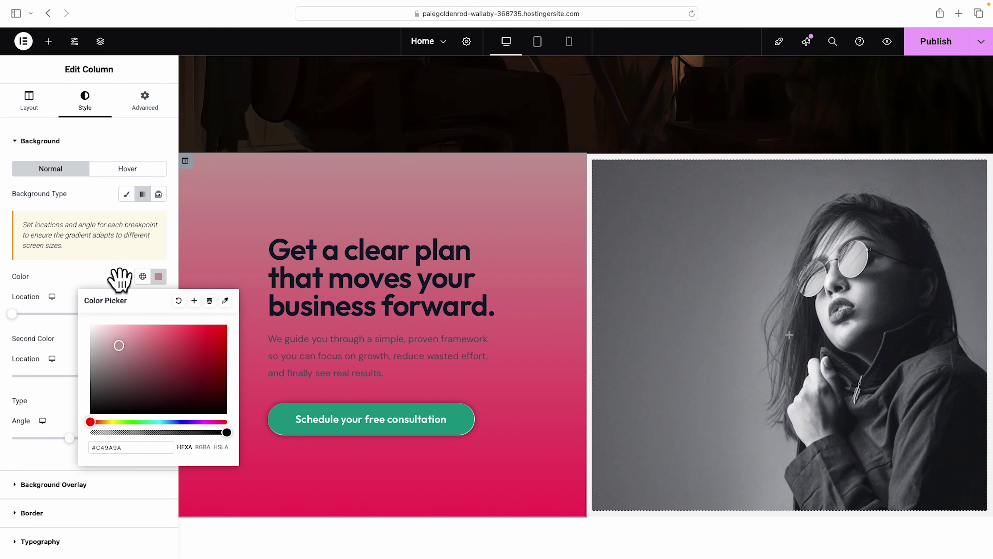
click(181, 301)
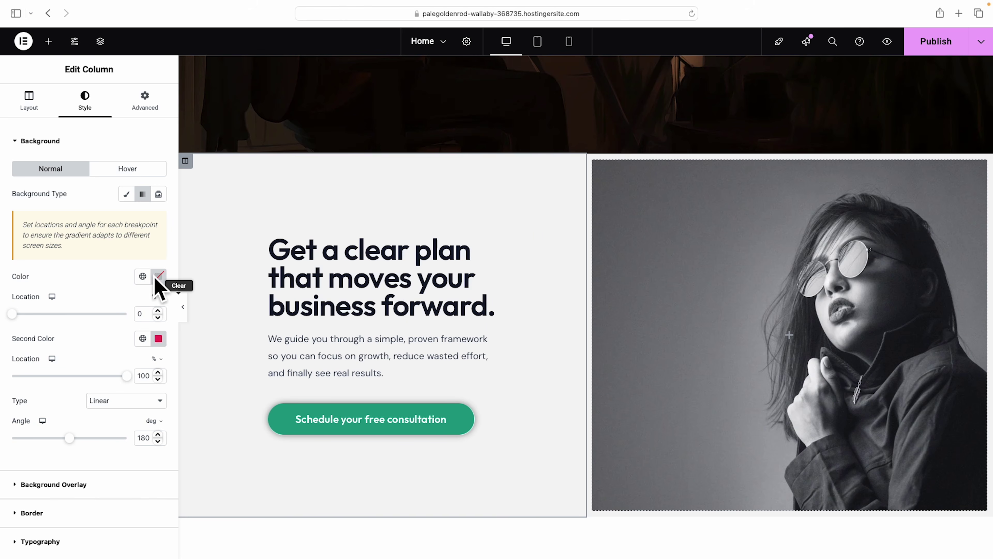
Give the column a classic #F4F3ED background and save it as global colour 'background beige'.
click(126, 194)
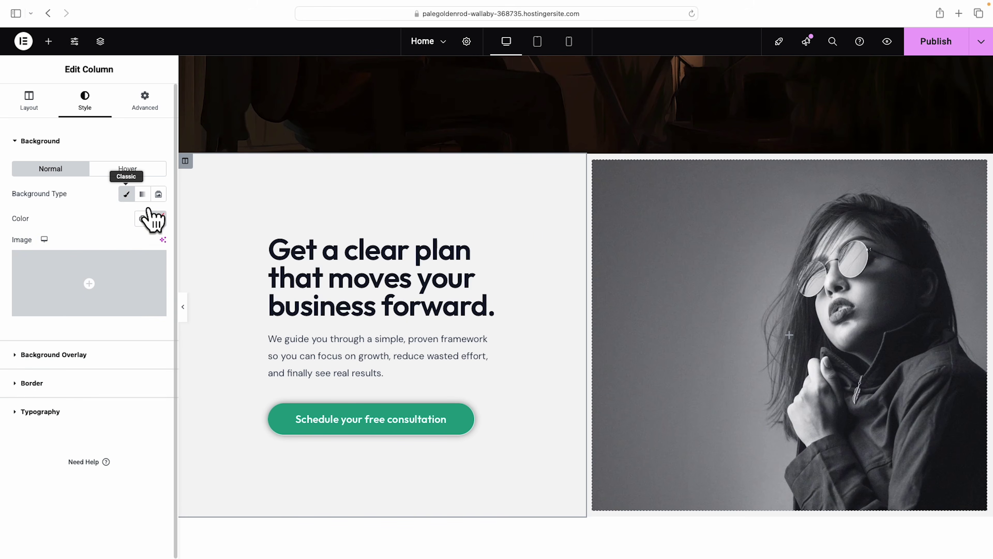
click(158, 219)
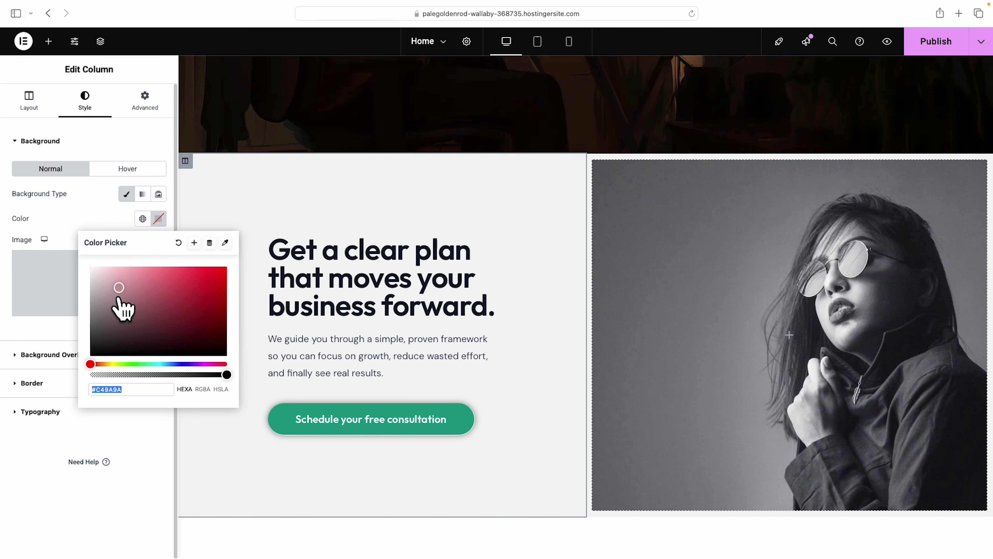
key(super+v)
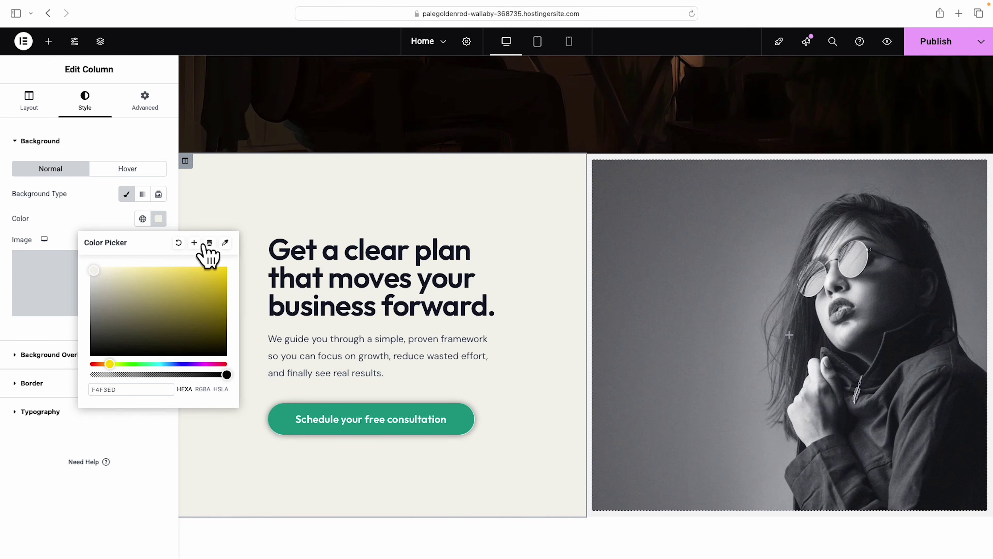
click(194, 242)
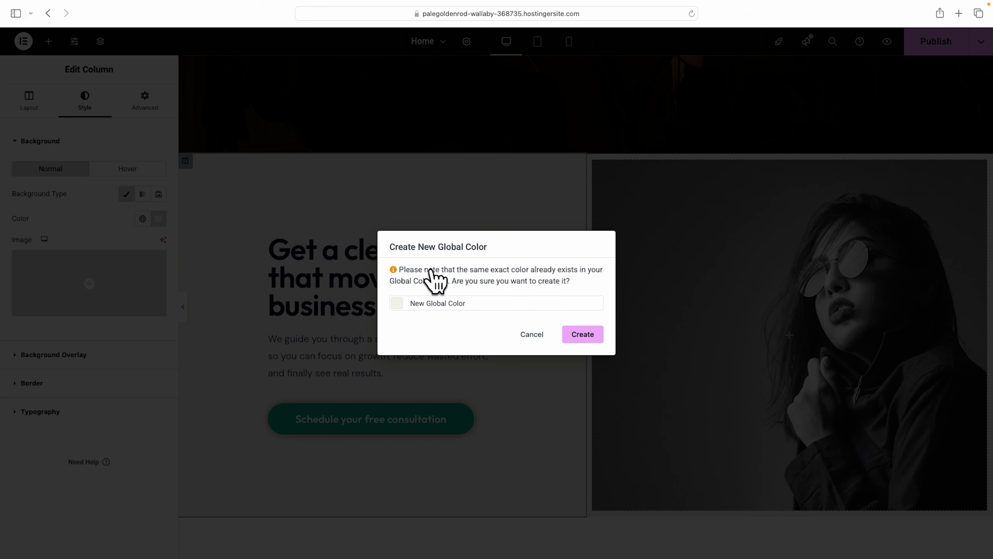
click(483, 309)
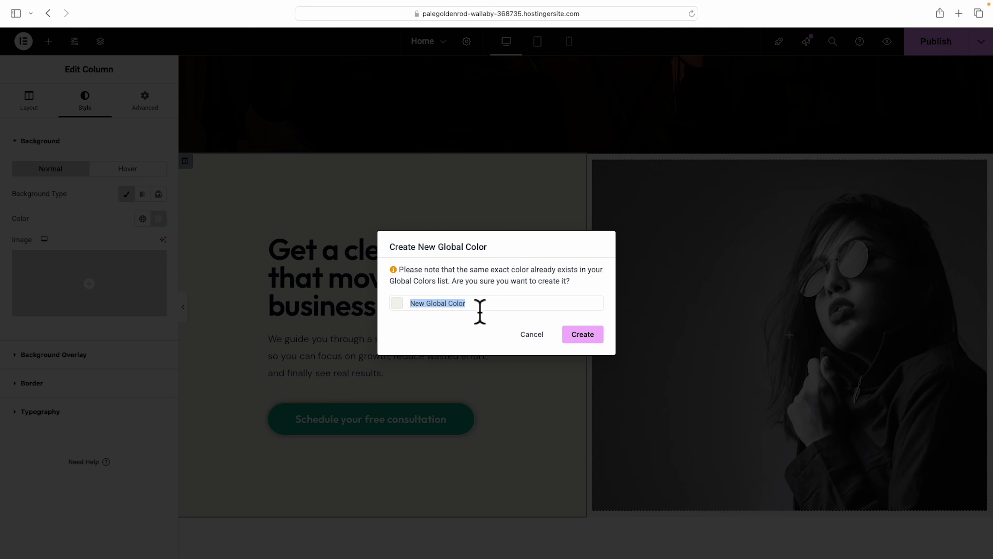
text(background beige)
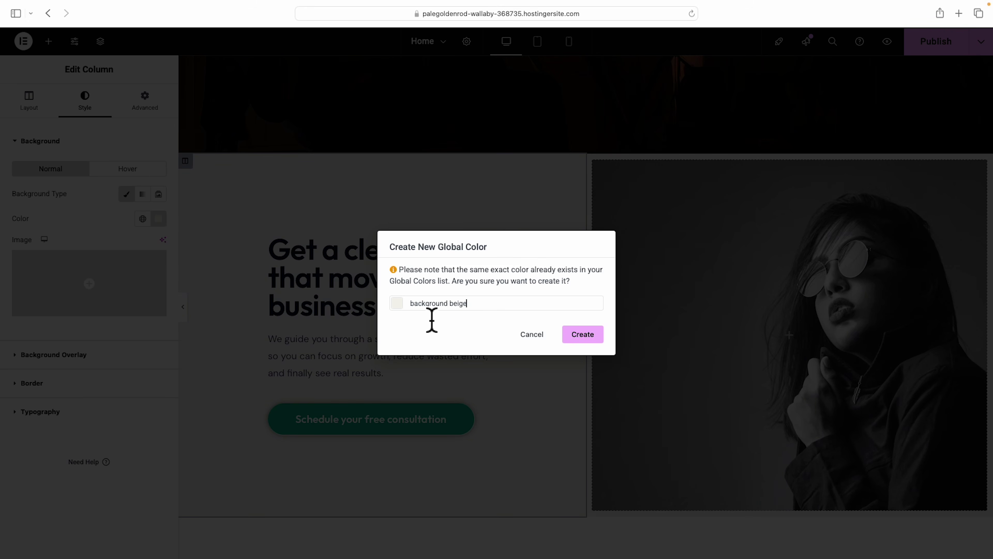
click(588, 337)
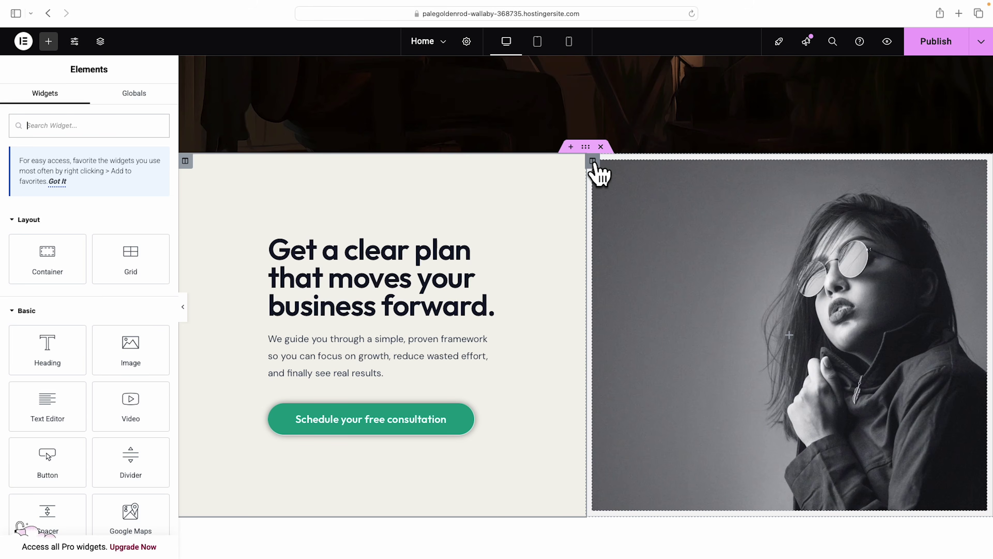
Replace the image column's background with the dark desk-worker office photo and preview the page.
click(592, 161)
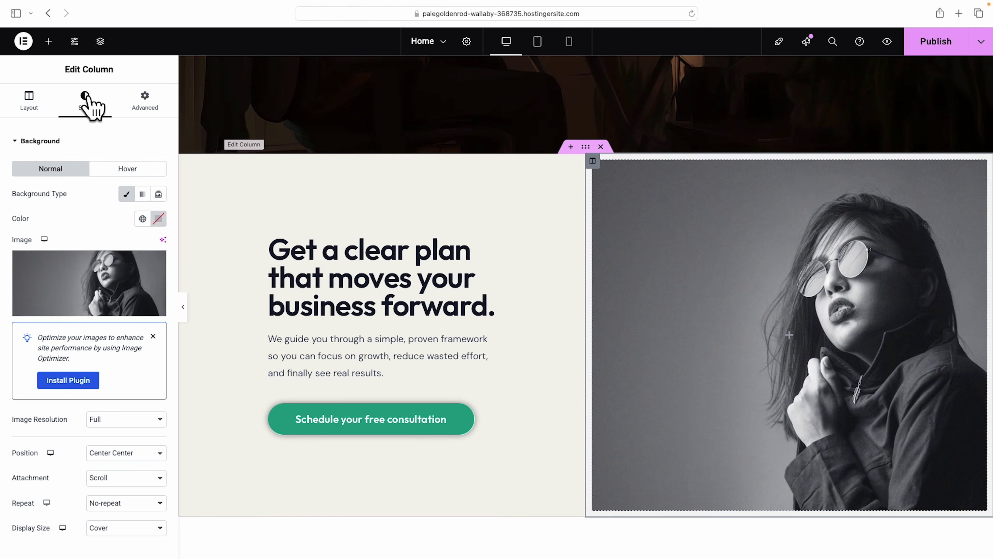
click(82, 312)
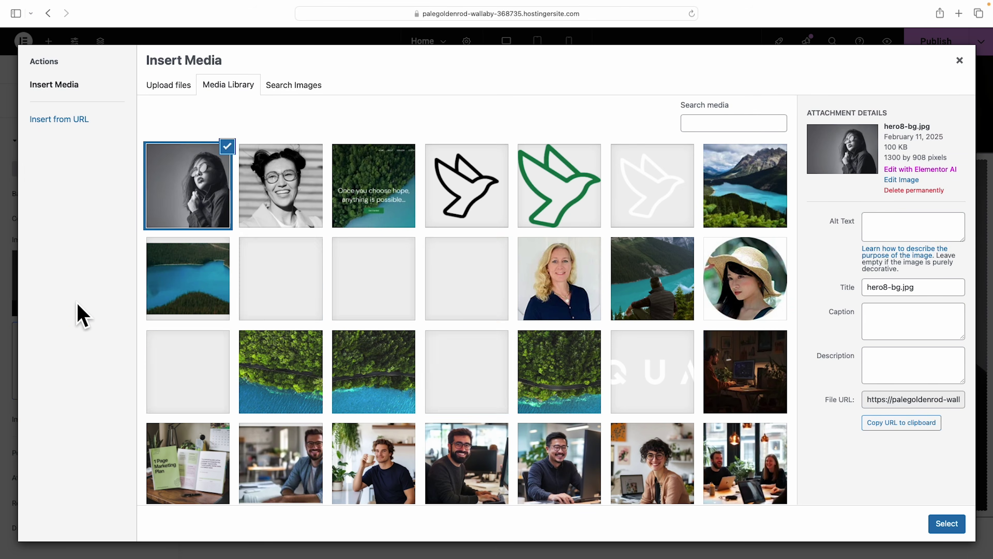
scroll(587, 358, down, 1)
click(731, 363)
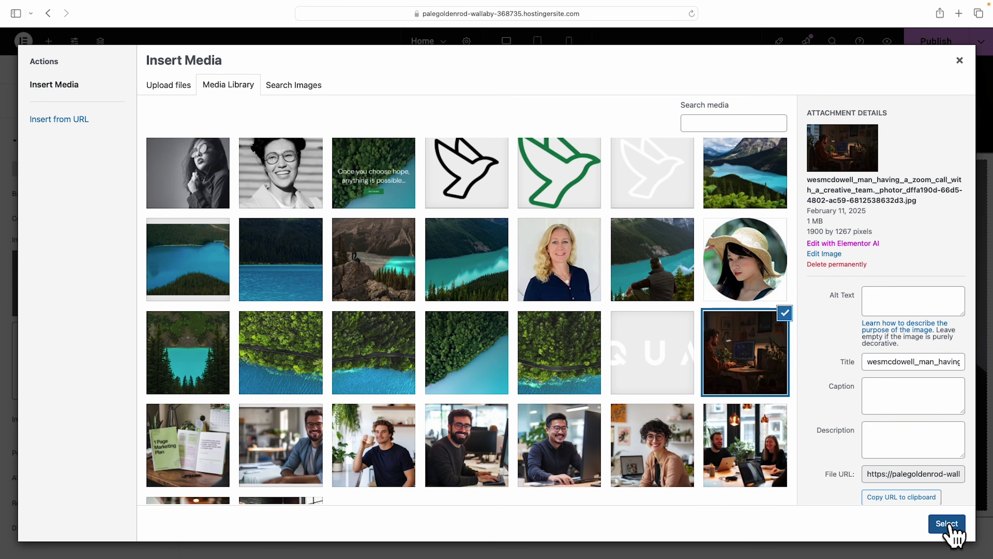
click(950, 527)
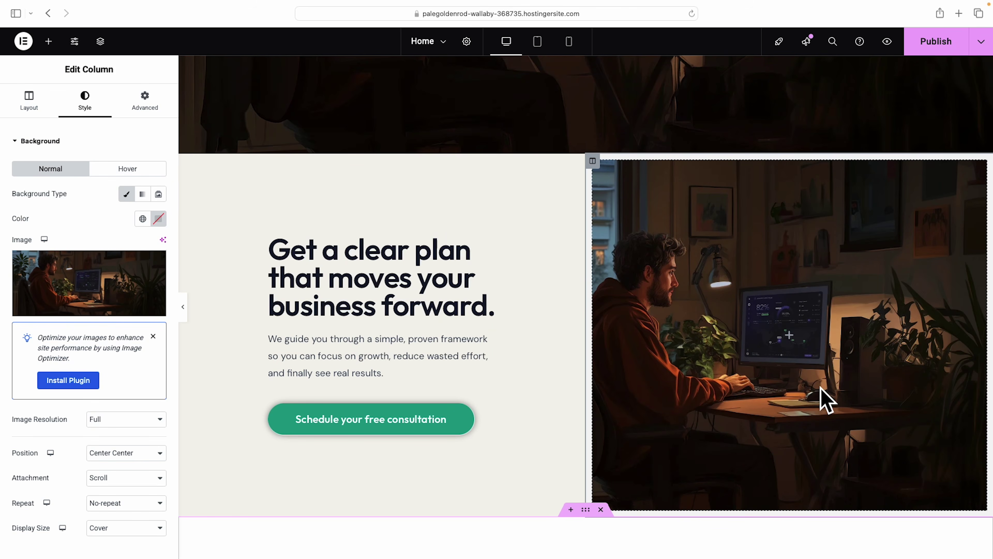
click(182, 306)
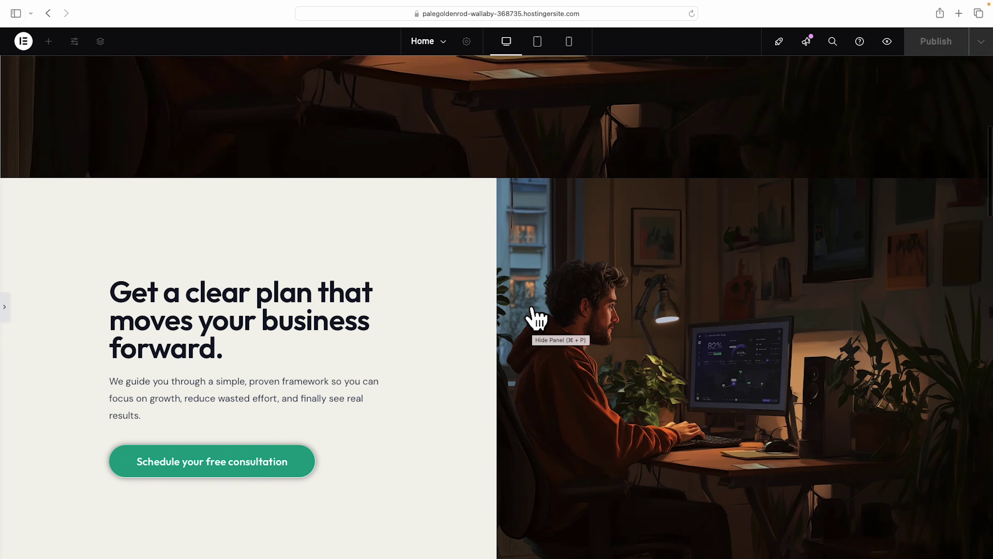
scroll(536, 317, up, 10)
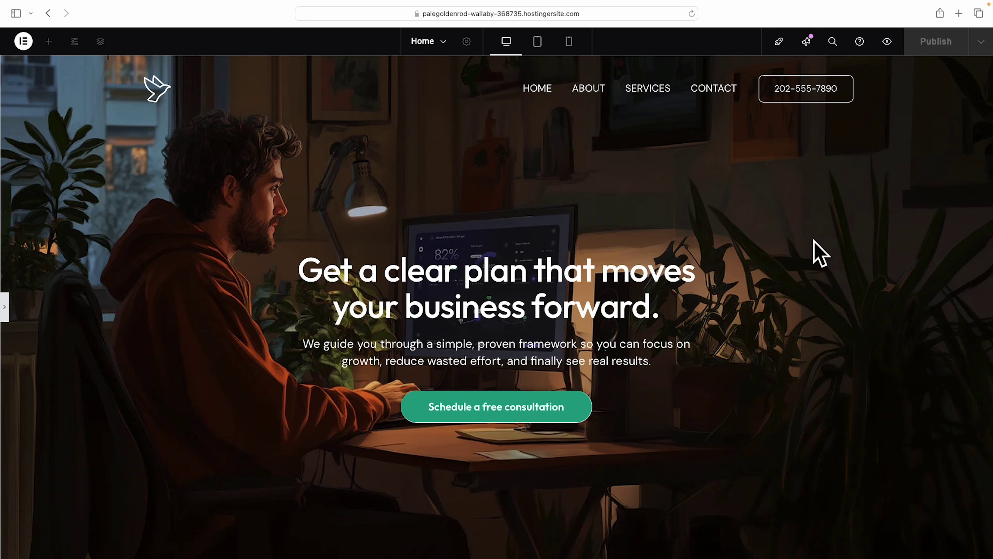
scroll(819, 255, down, 10)
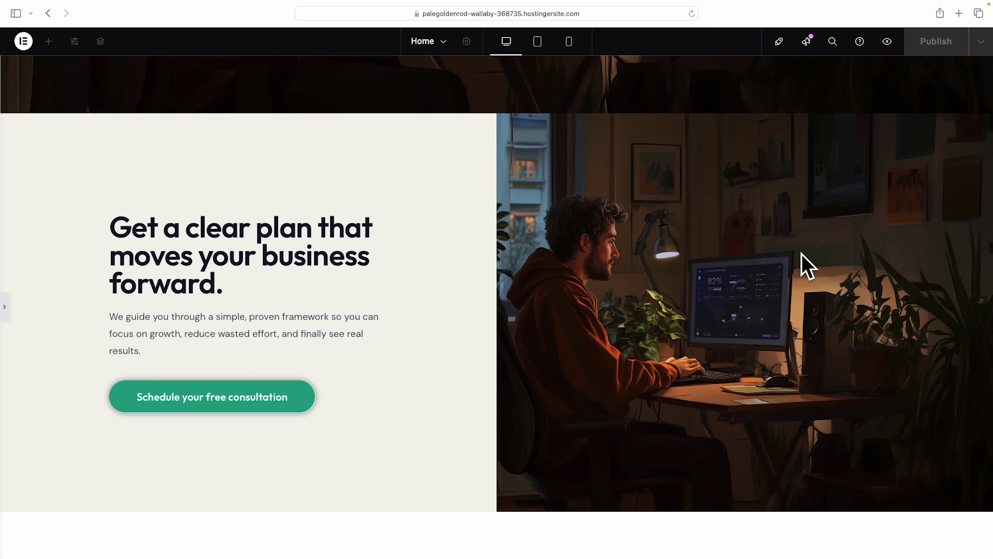
click(5, 307)
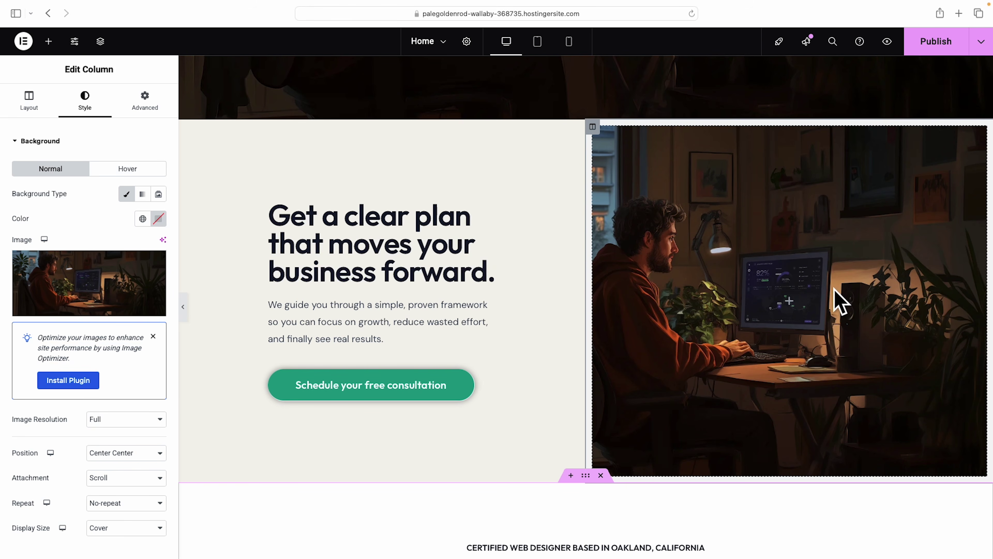
Delete the two-column split hero section so the dark desk hero leads into Problems I can help with.
scroll(834, 290, up, 1)
scroll(835, 290, down, 1)
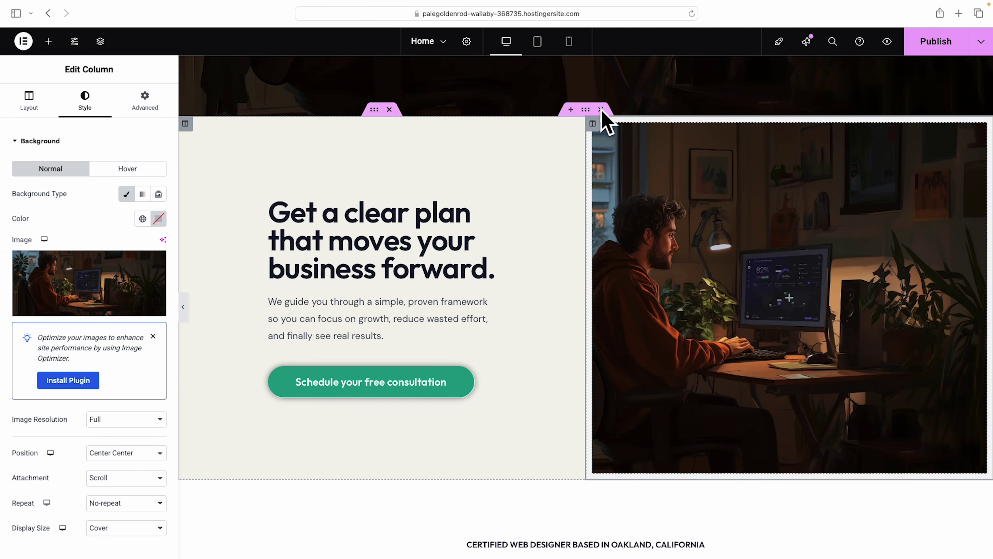
click(602, 110)
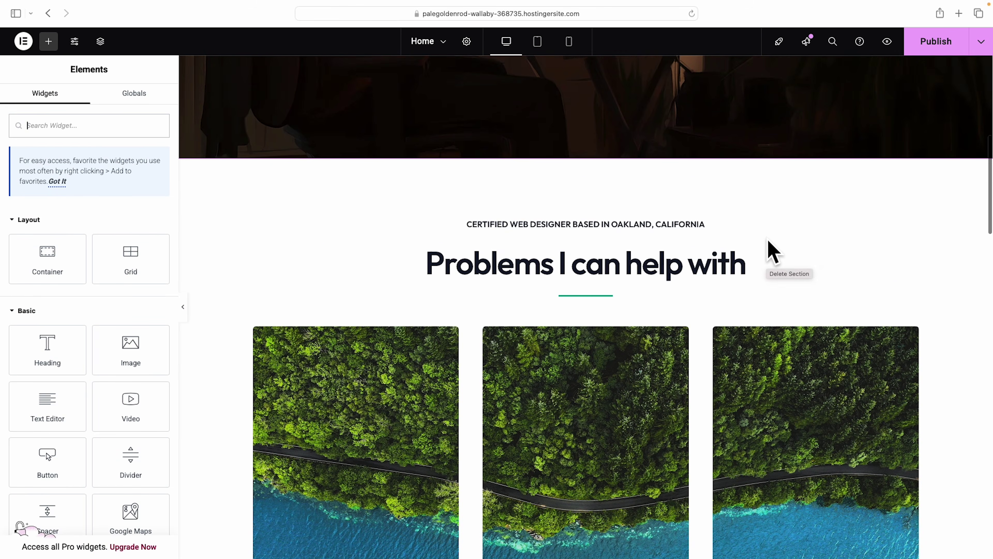
scroll(773, 252, up, 1)
scroll(958, 348, down, 3)
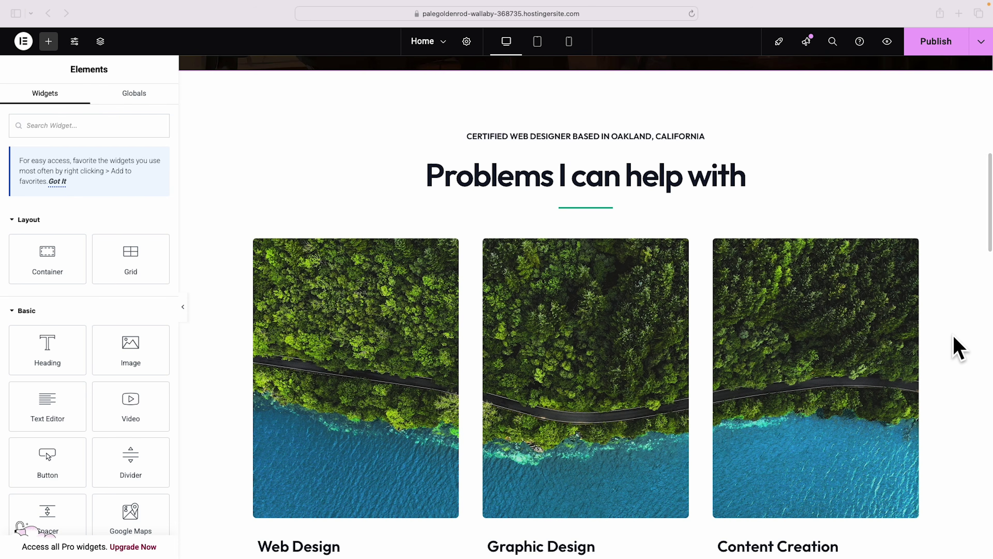
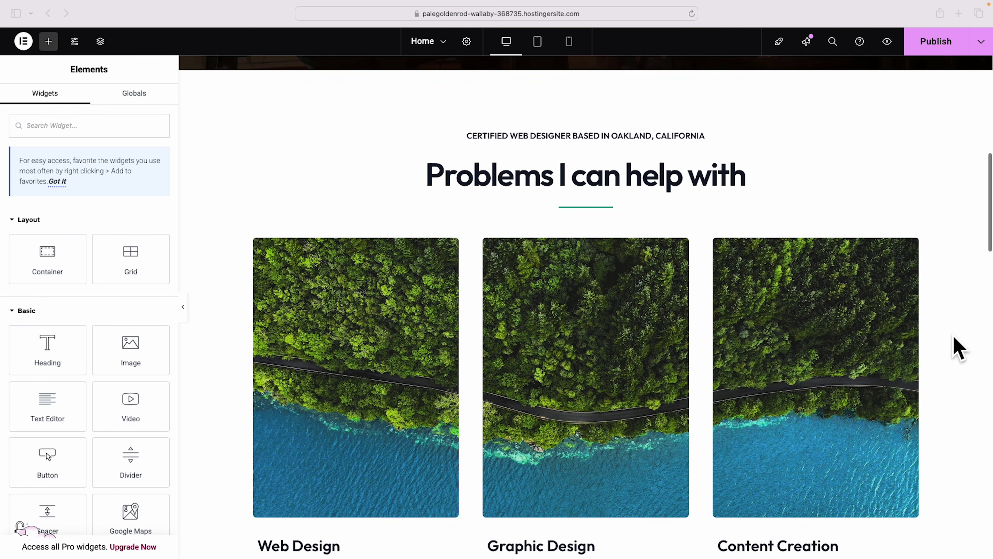
Delete the 'CERTIFIED WEB DESIGNER BASED IN OAKLAND, CALIFORNIA' label above the section heading.
scroll(959, 348, up, 2)
scroll(959, 347, down, 1)
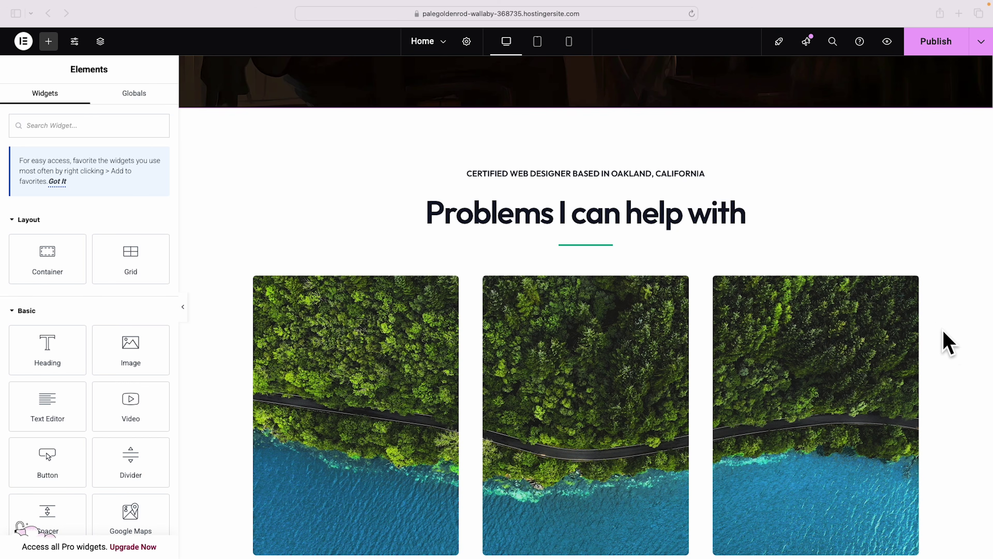
click(483, 175)
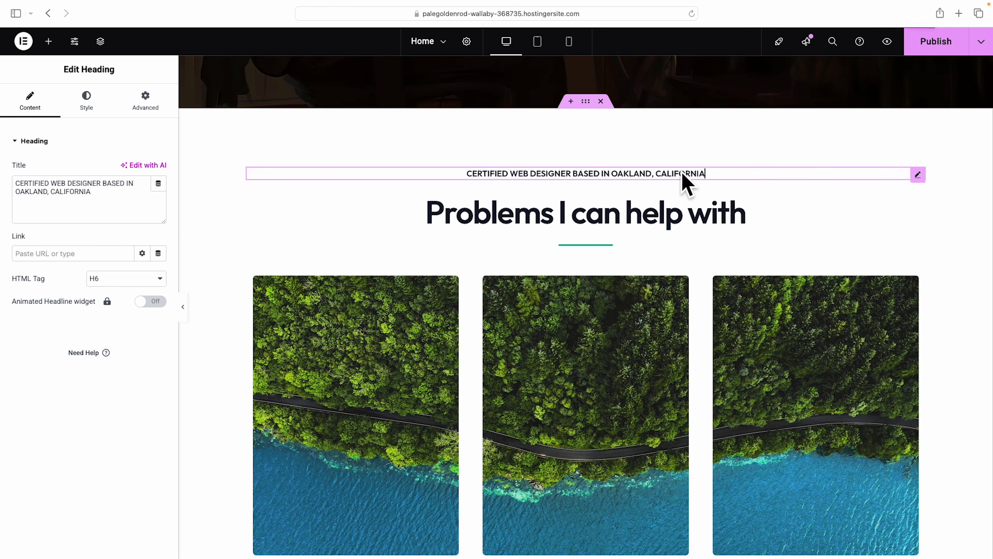
drag(96, 193, 10, 185)
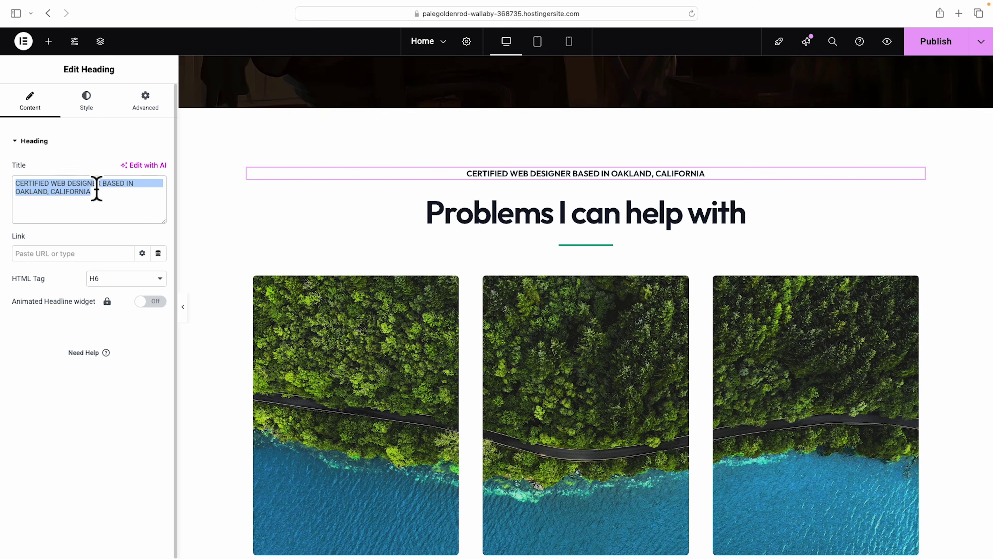
right_click(681, 184)
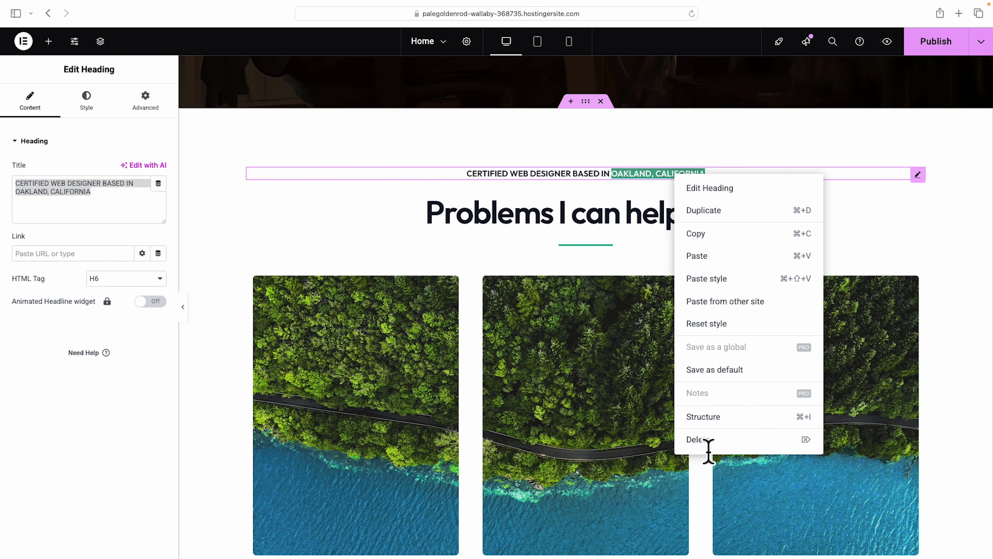
click(704, 440)
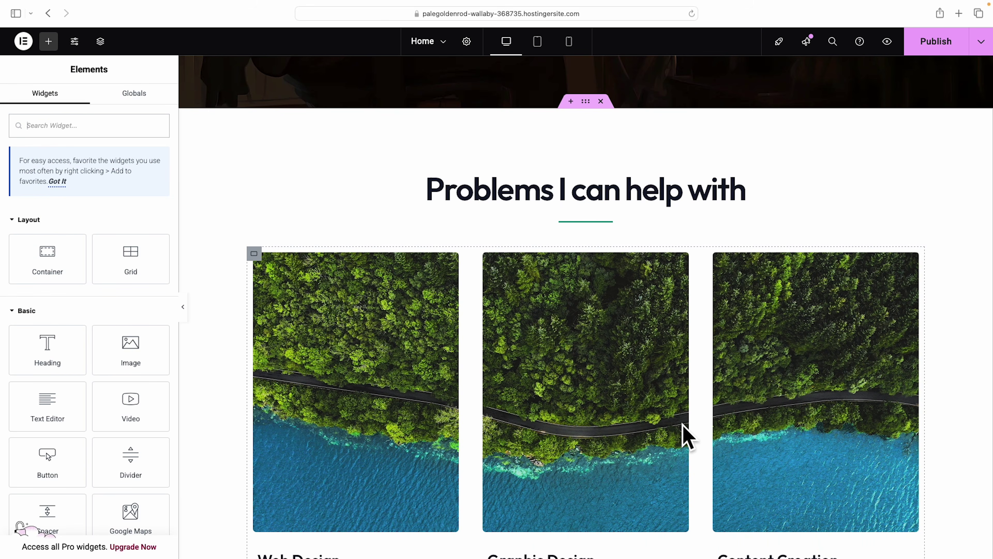
Try a wider divider with a middle text label, then swap the label for a sun icon.
click(602, 223)
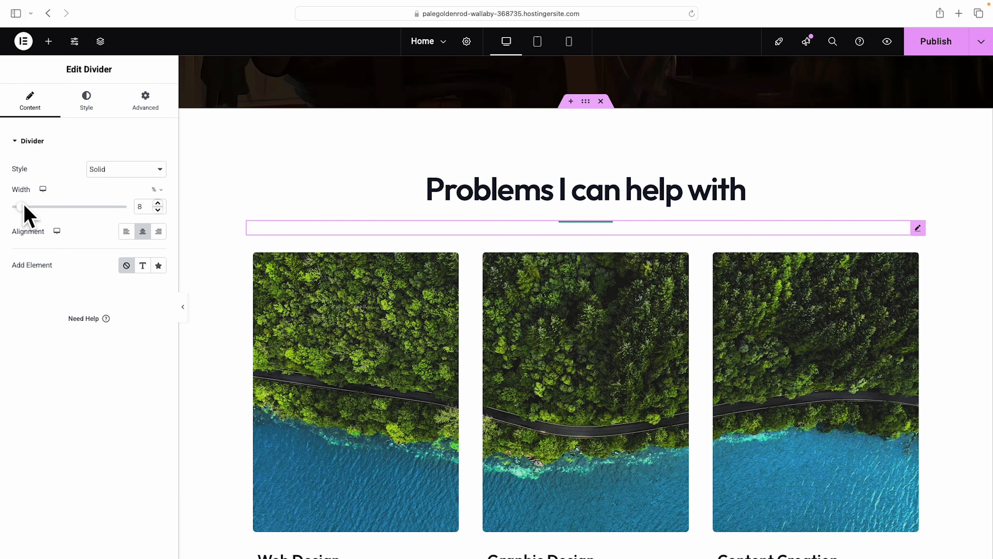
drag(20, 207, 84, 207)
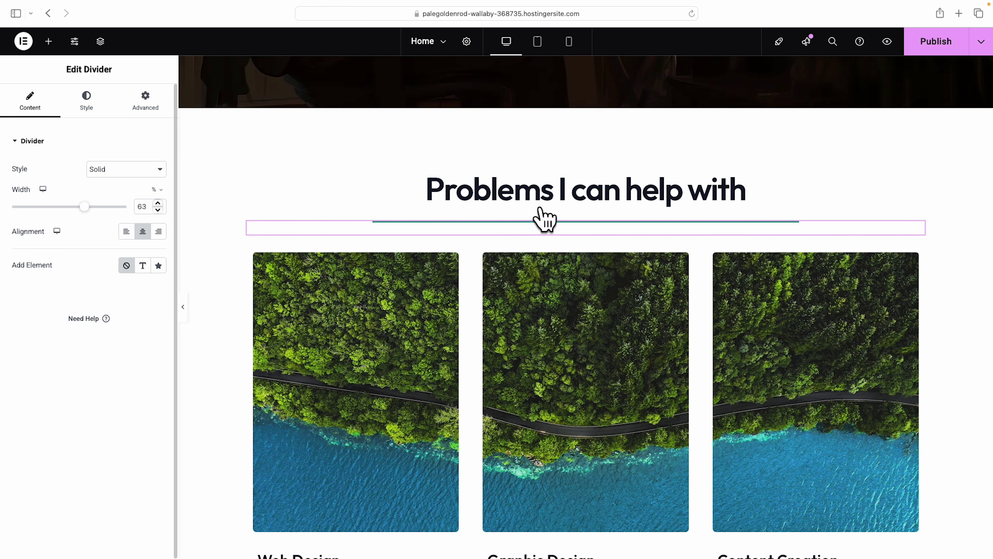
click(142, 266)
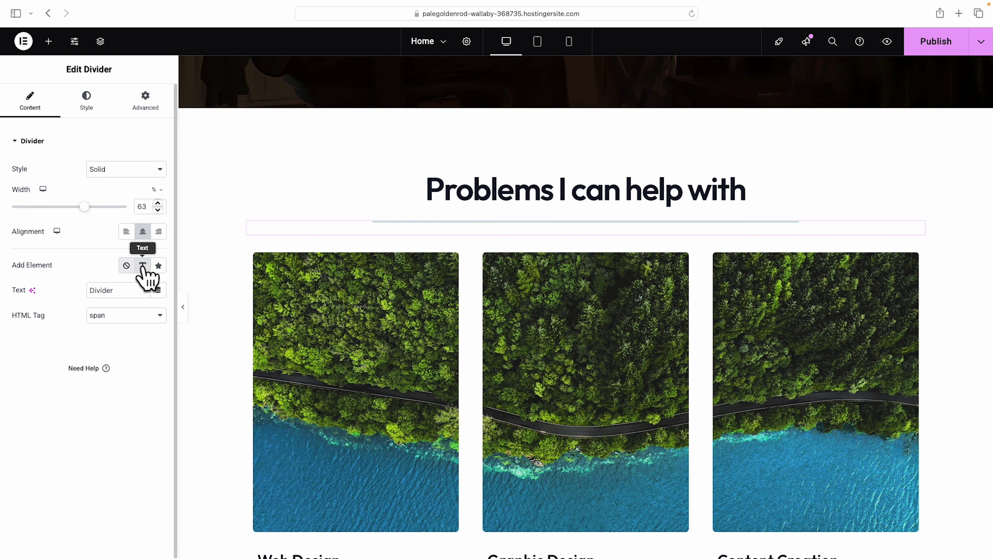
click(121, 290)
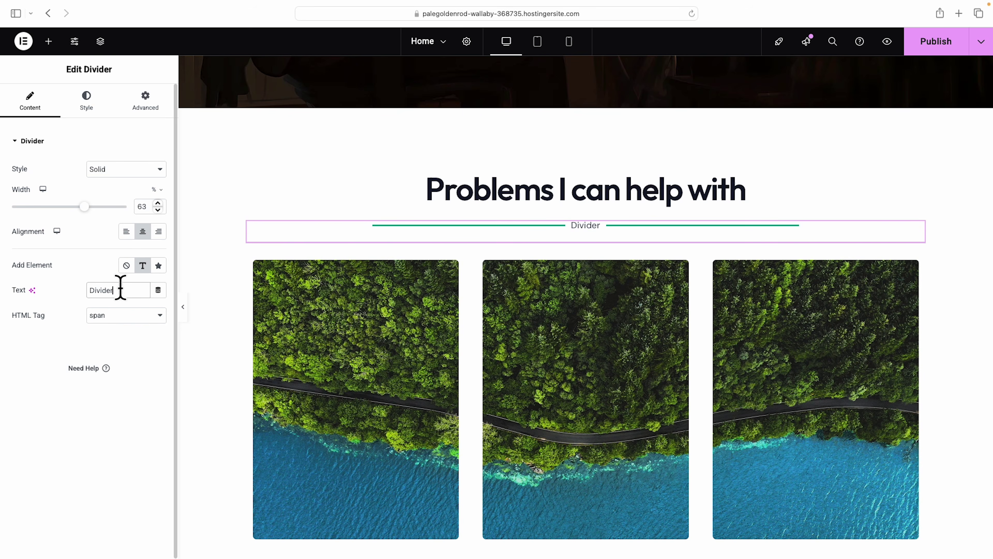
key(BackSpace)
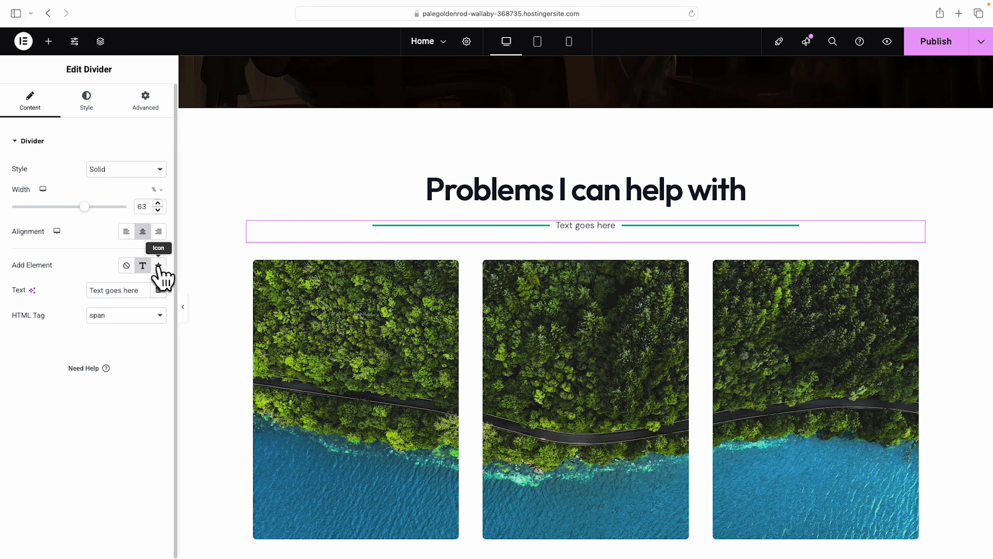
click(158, 265)
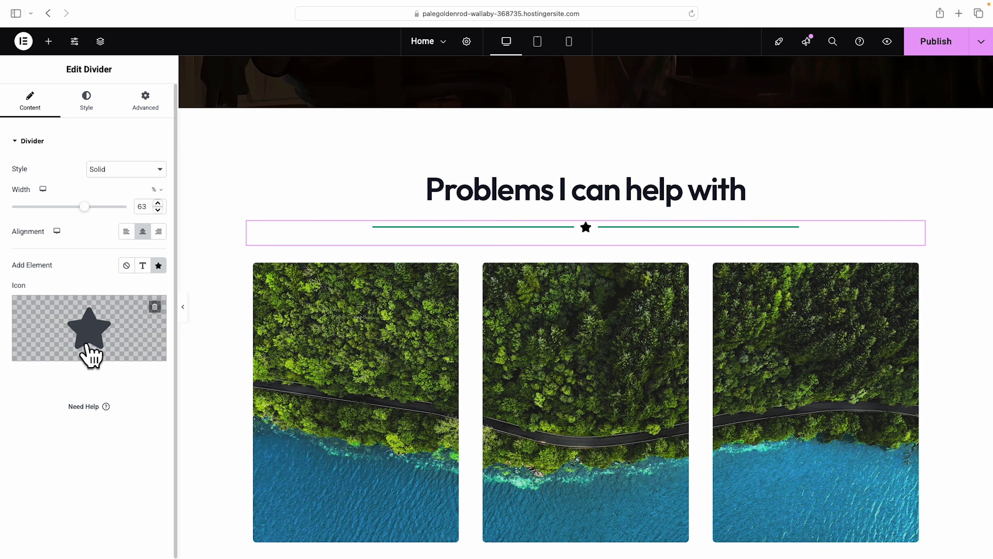
click(90, 340)
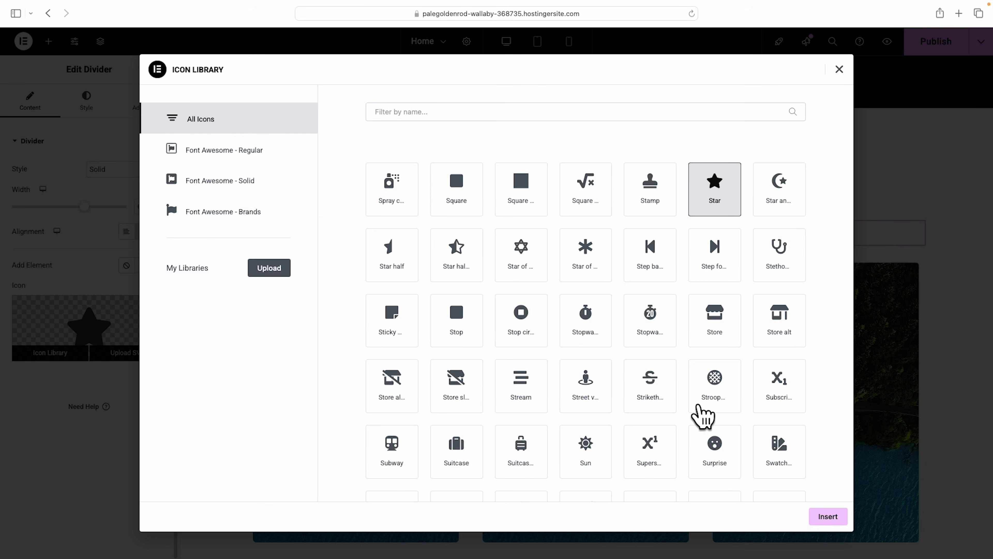
click(586, 450)
click(829, 516)
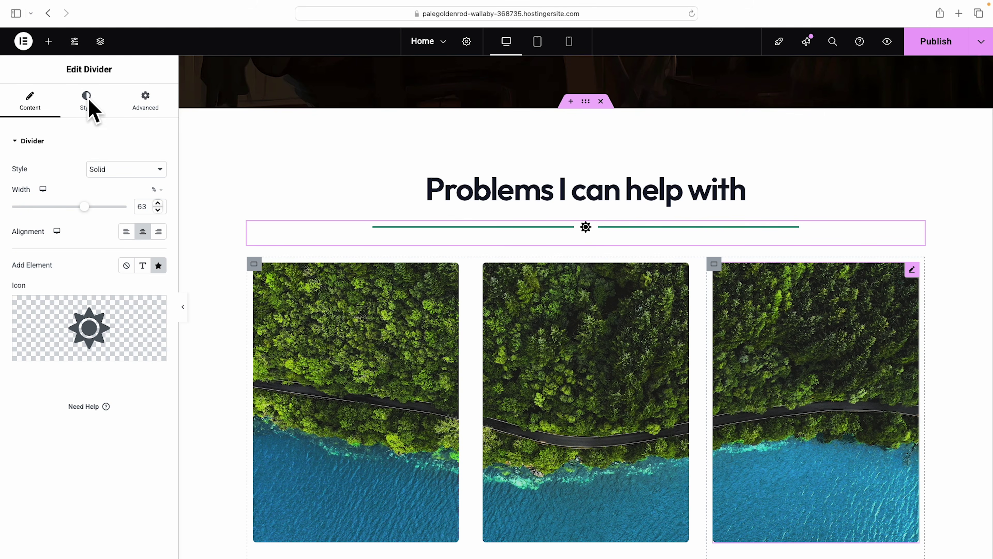
Try divider weight 4.3, extra gap and a larger icon, then delete the divider.
click(88, 103)
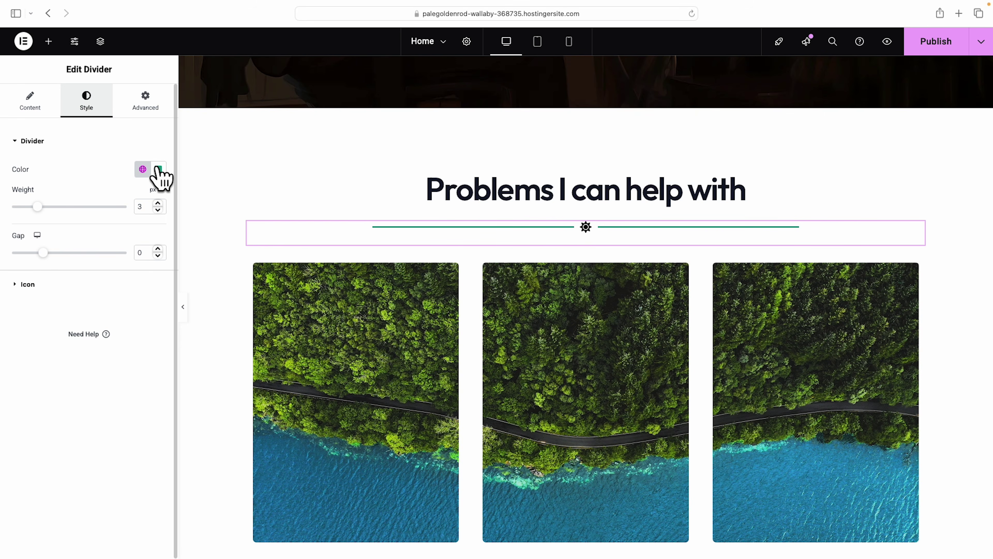
drag(39, 206, 56, 206)
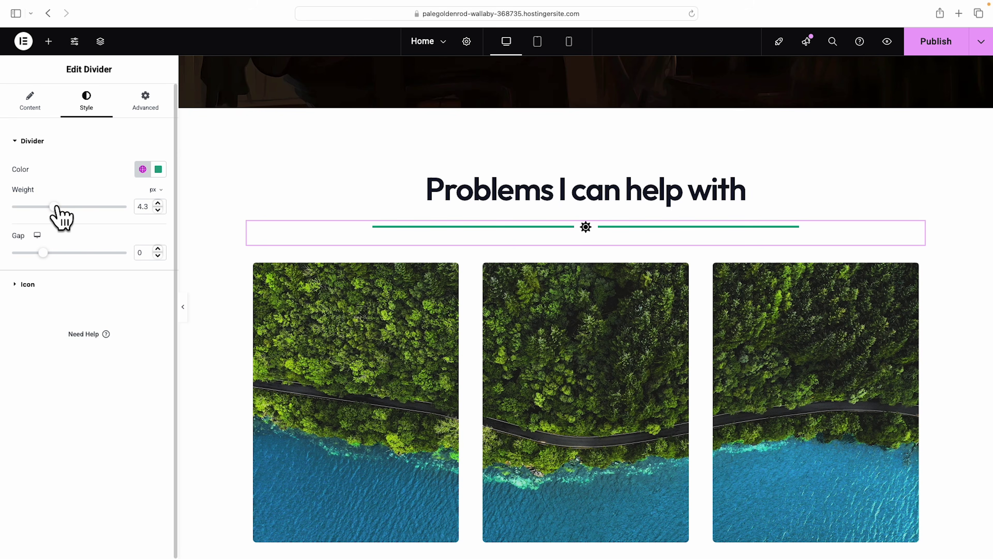
mouse_move(43, 252)
mouse_down()
mouse_move(63, 253)
mouse_move(32, 253)
mouse_up()
click(34, 284)
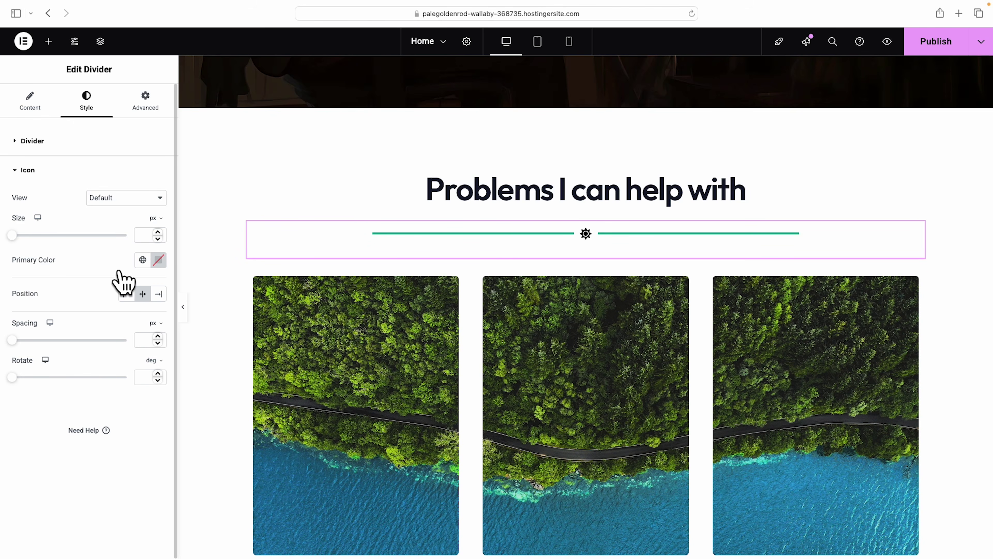
drag(13, 236, 67, 238)
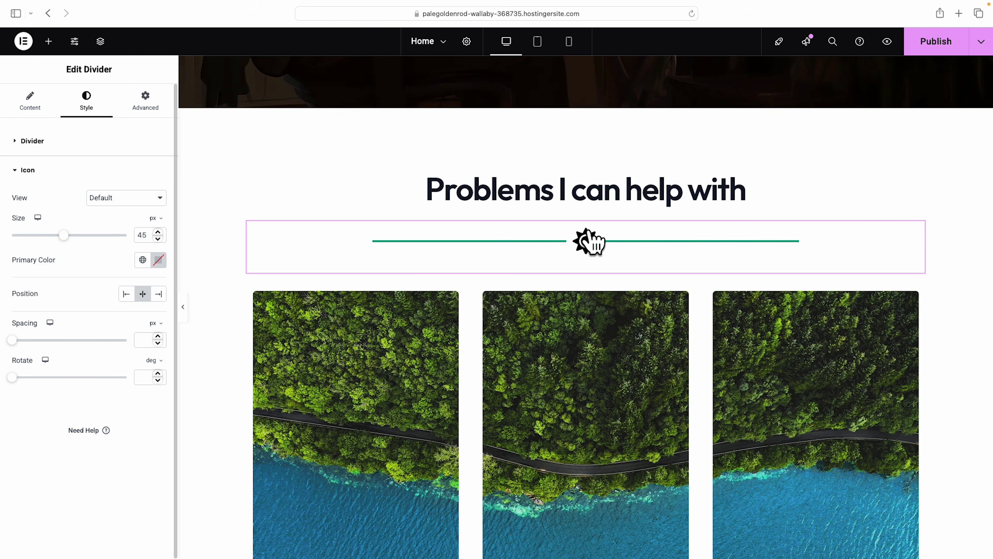
right_click(592, 242)
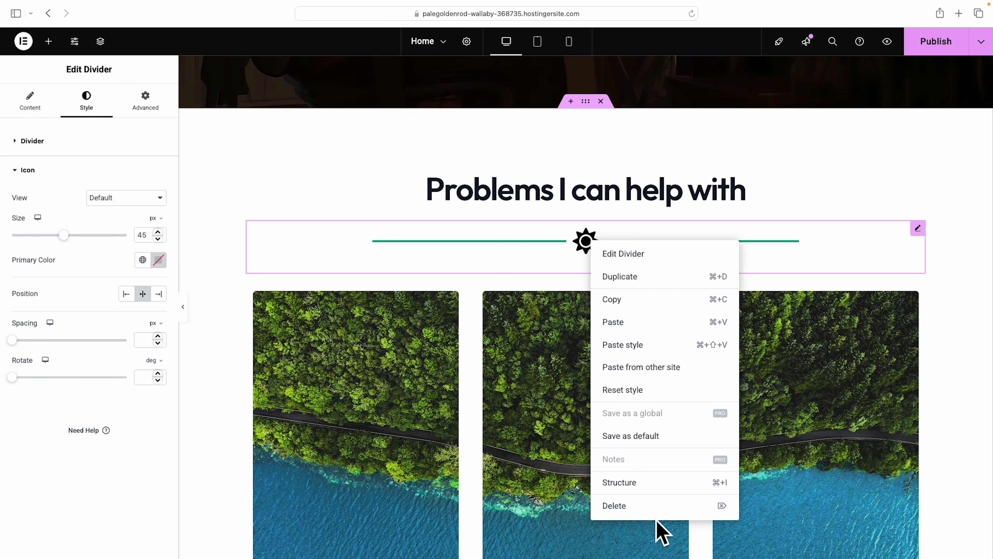
click(623, 507)
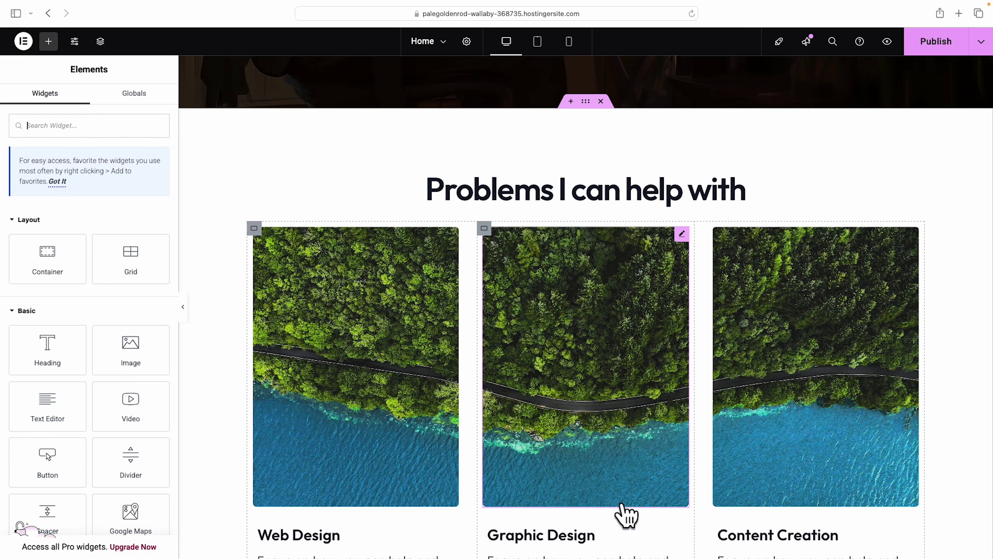
Retitle the heading 'Your business growth shouldn't feel this overwhelming.' and size it to 39 px.
click(551, 193)
click(473, 202)
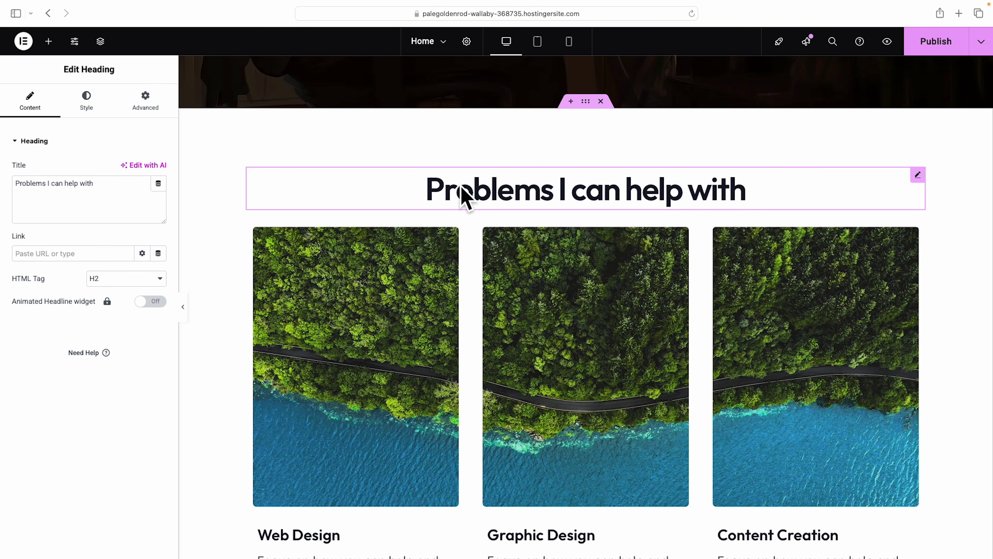
triple_click(106, 191)
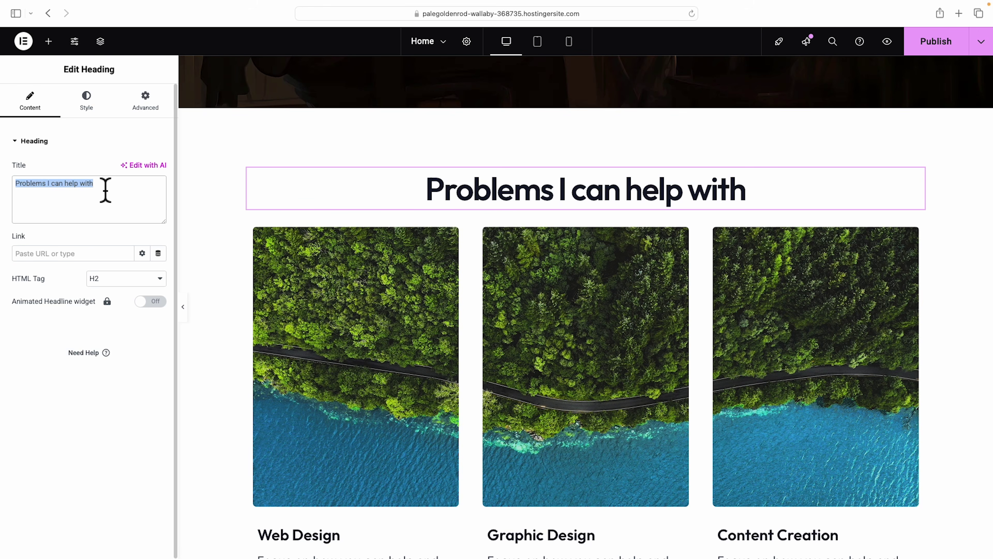
text(Your business growth shouldn't feel)
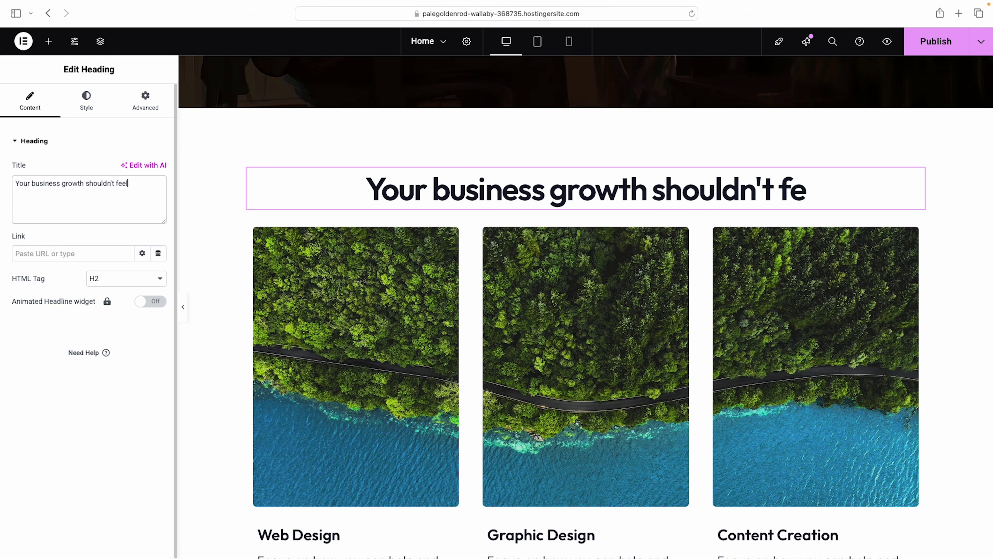
text( this overwhelming.)
click(86, 103)
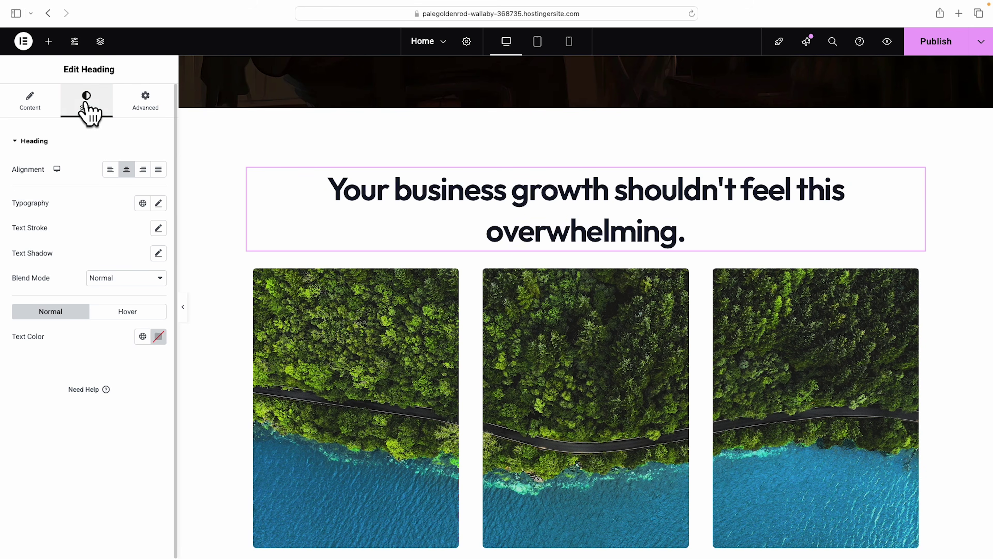
click(159, 203)
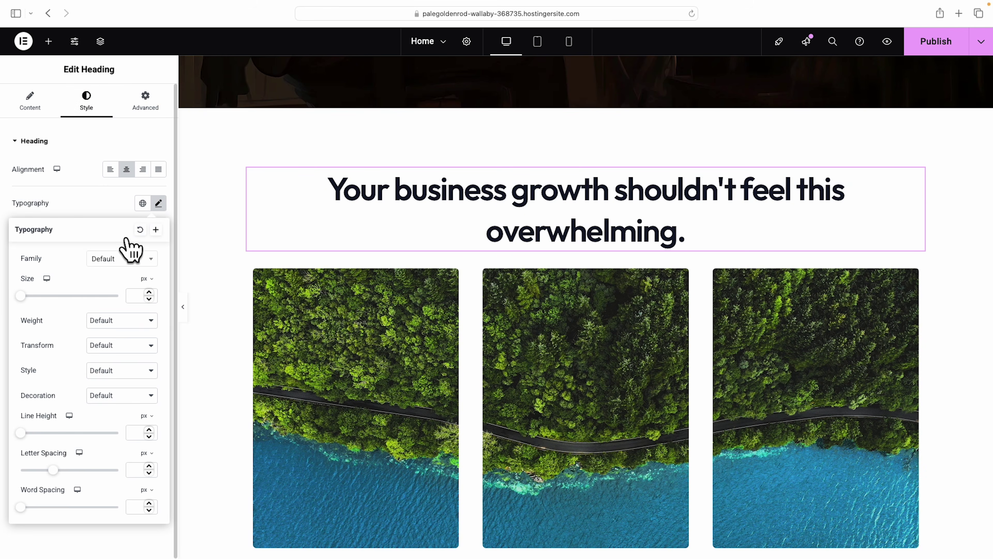
click(32, 296)
drag(34, 297, 42, 299)
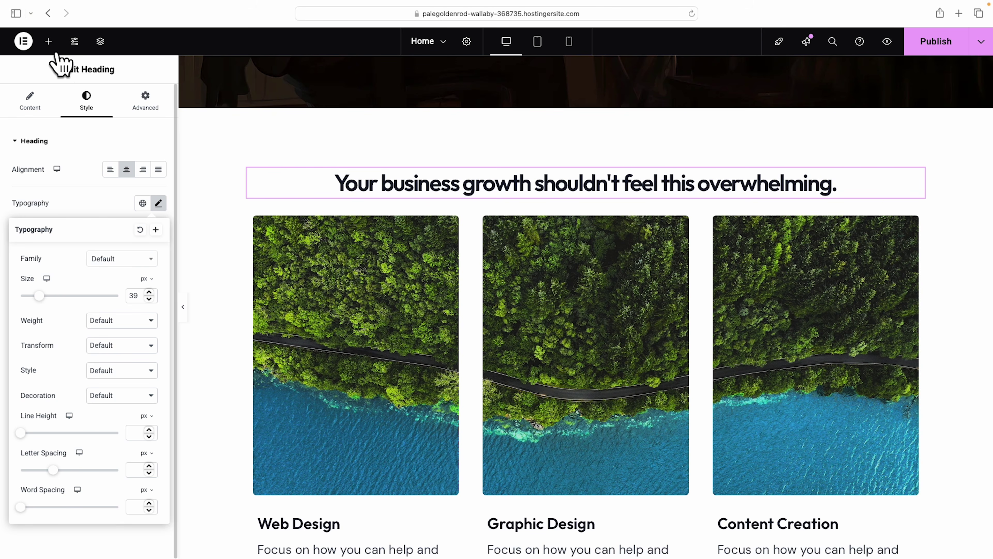
click(49, 41)
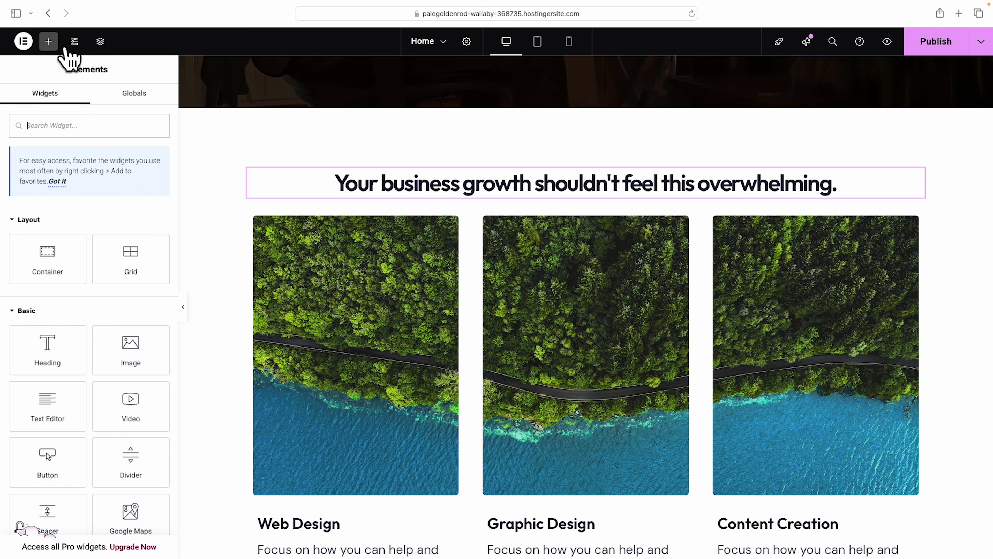
Add a centered text block under the heading with the pasted 'You're juggling too many tasks…' paragraph.
drag(47, 411, 589, 208)
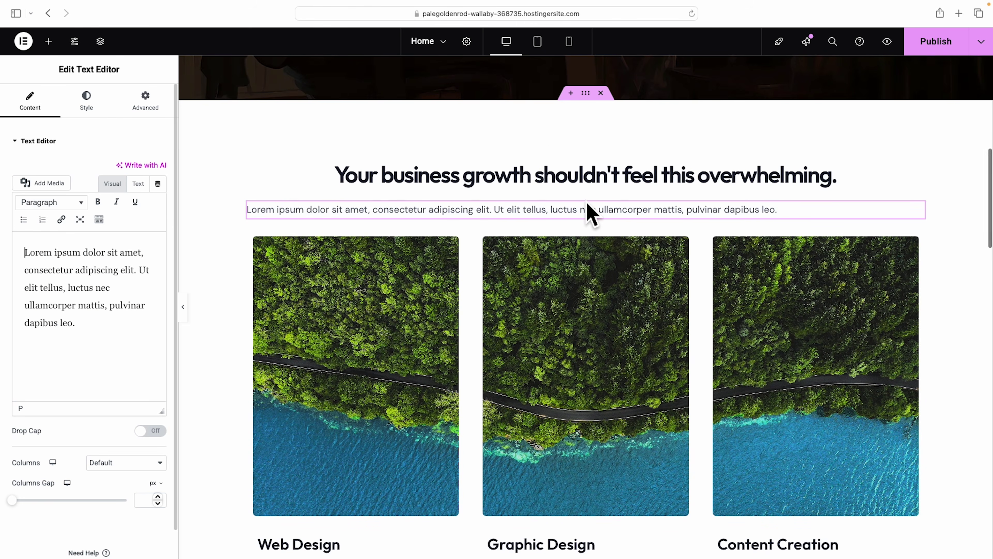
drag(31, 262, 113, 354)
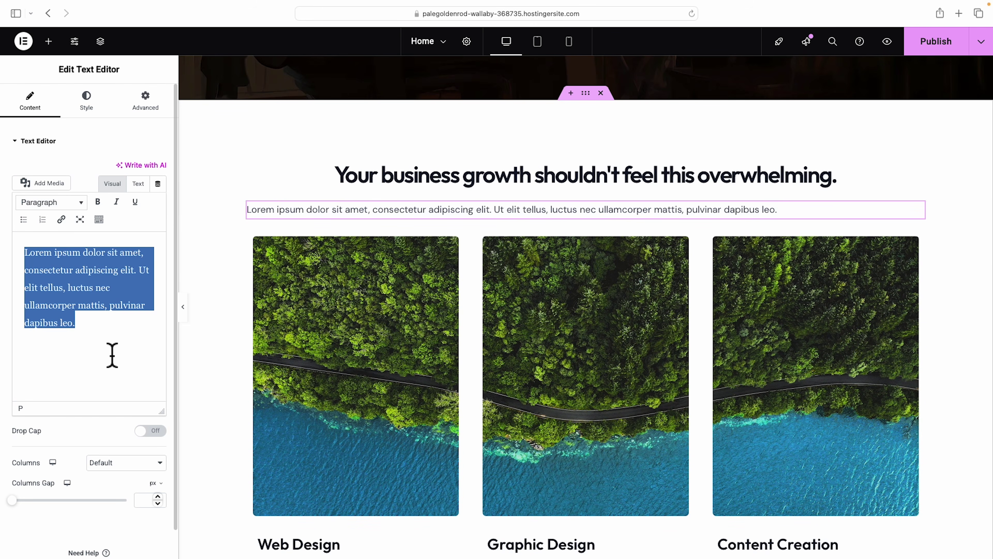
text(You’re juggling too many tasks and never getting a solid plan in place. Every new idea feels like a gamble. Without a clear roadmap, it’s easy to spin your wheels and waste time, wondering if the next move will finally pay off. Instead of focused progress that drives your business forward, you’re stuck guessing and hoping something will click.)
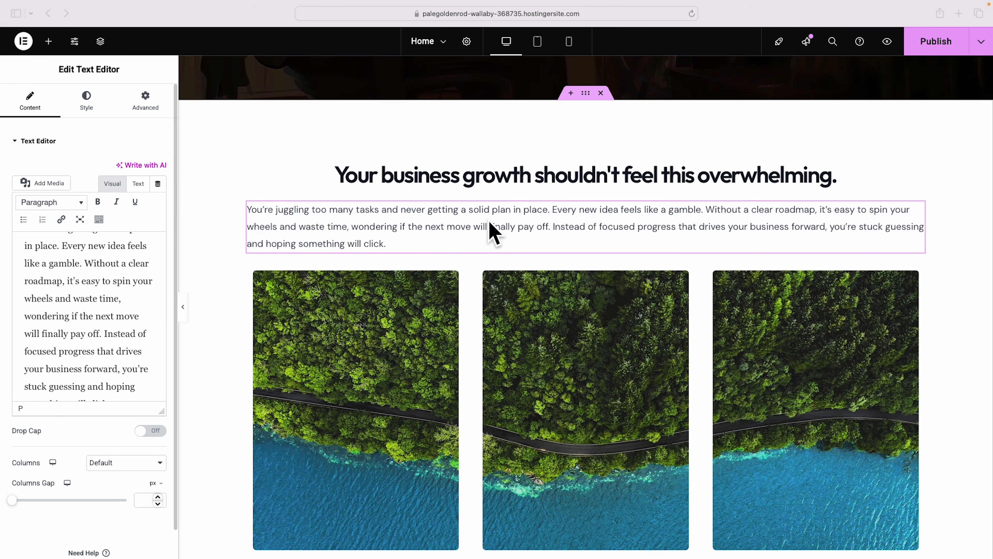
click(87, 103)
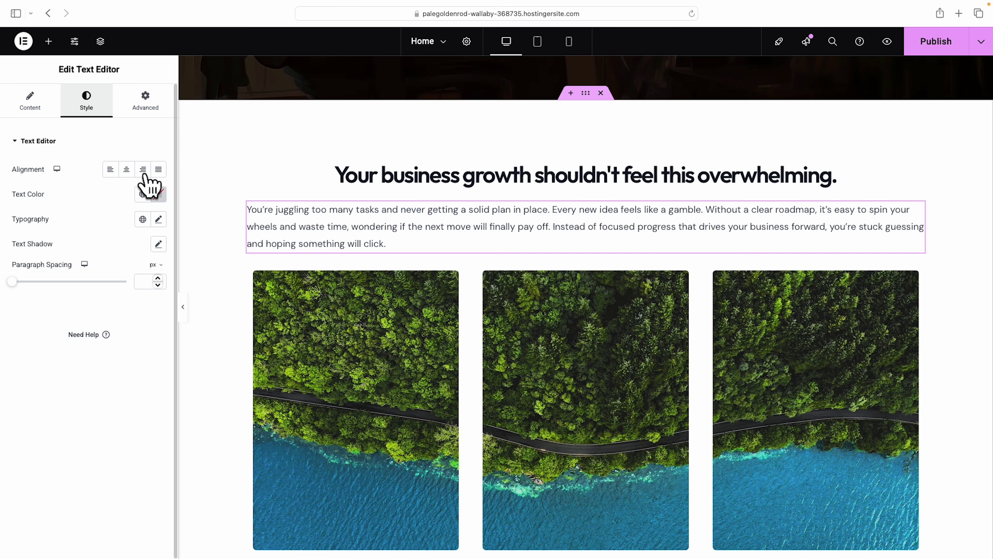
click(126, 169)
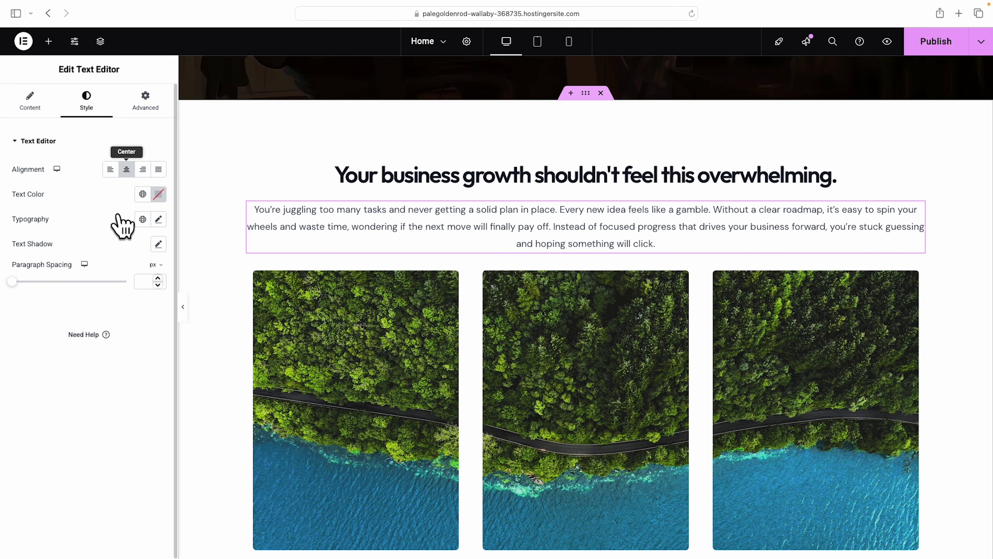
click(159, 219)
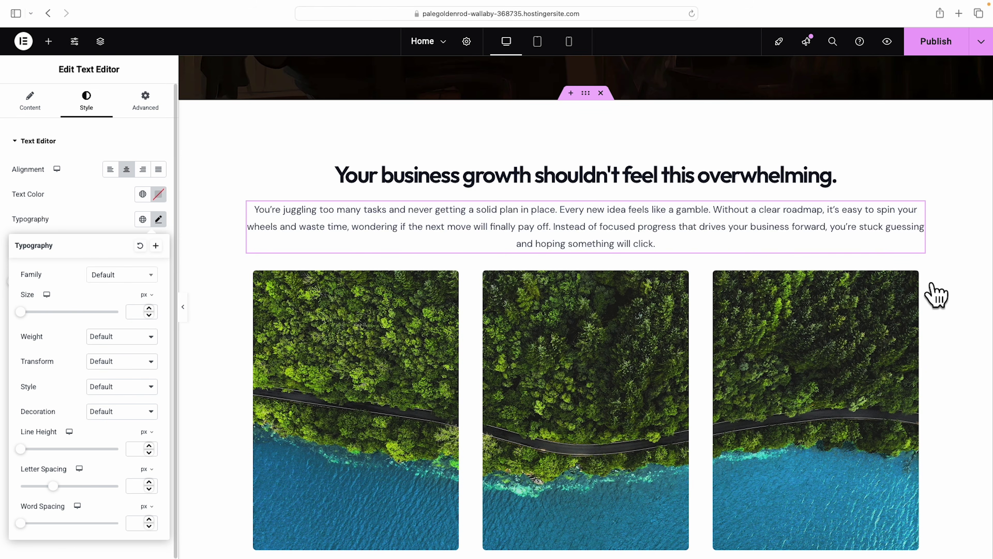
Scroll through the page and select the Web Design card's forest-and-water image.
scroll(936, 296, down, 5)
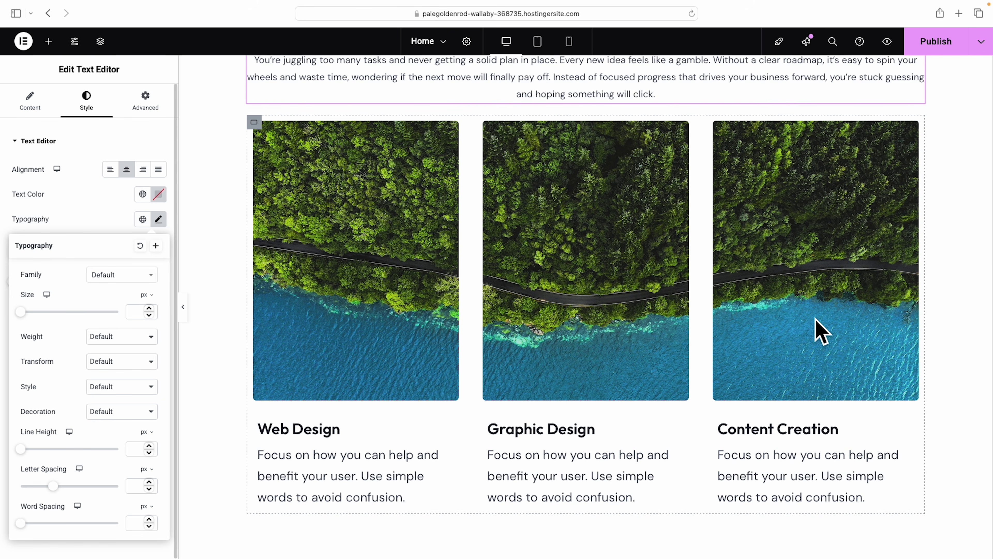
scroll(815, 330, up, 4)
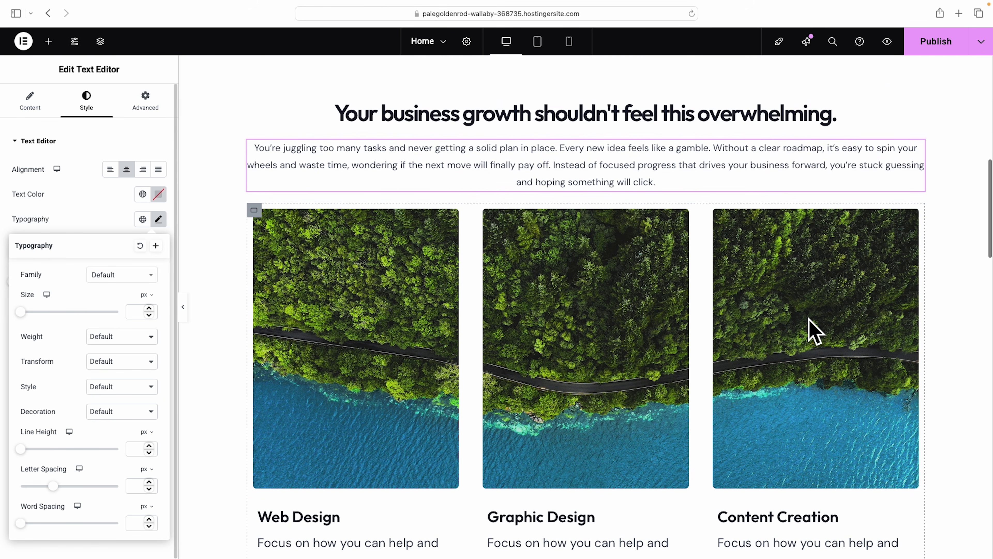
scroll(813, 329, up, 15)
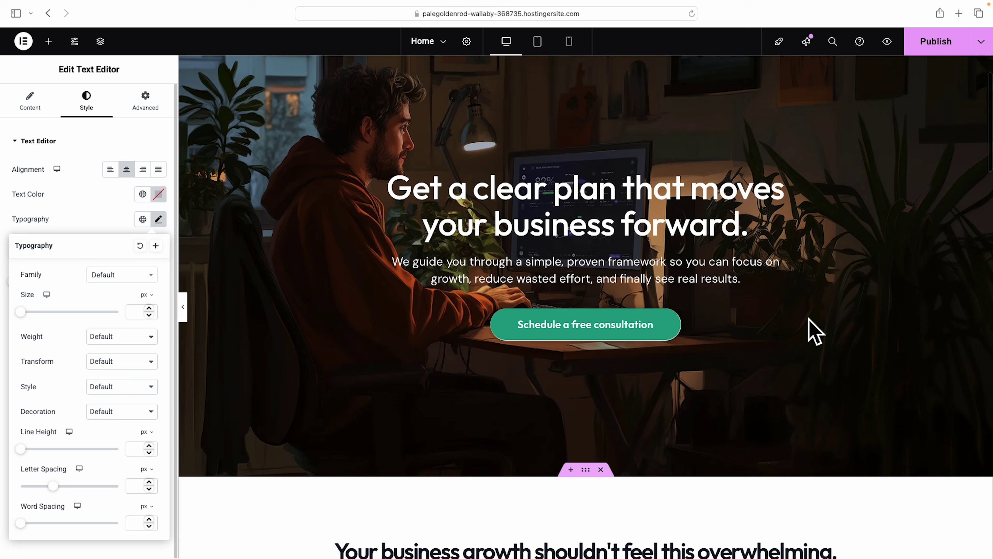
scroll(604, 126, up, 1)
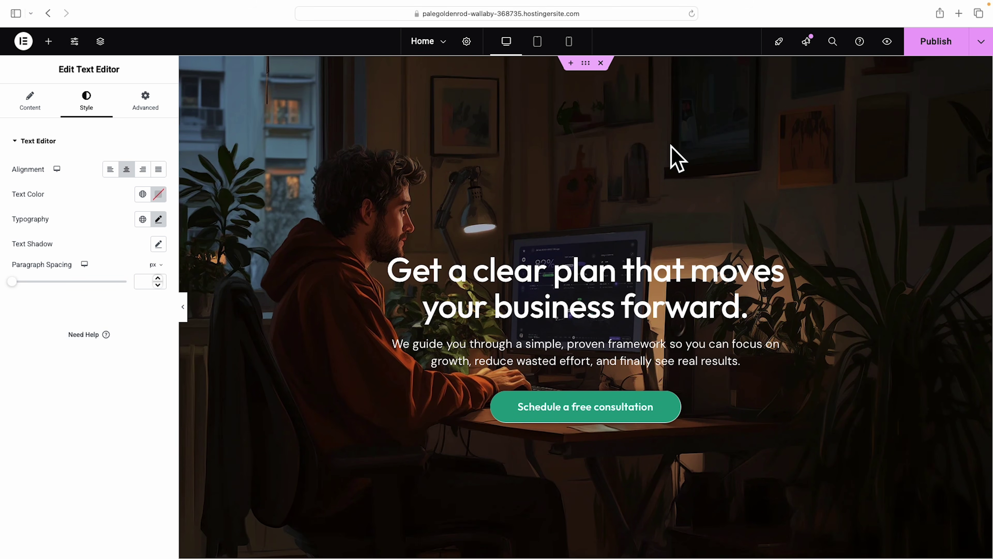
scroll(754, 226, down, 10)
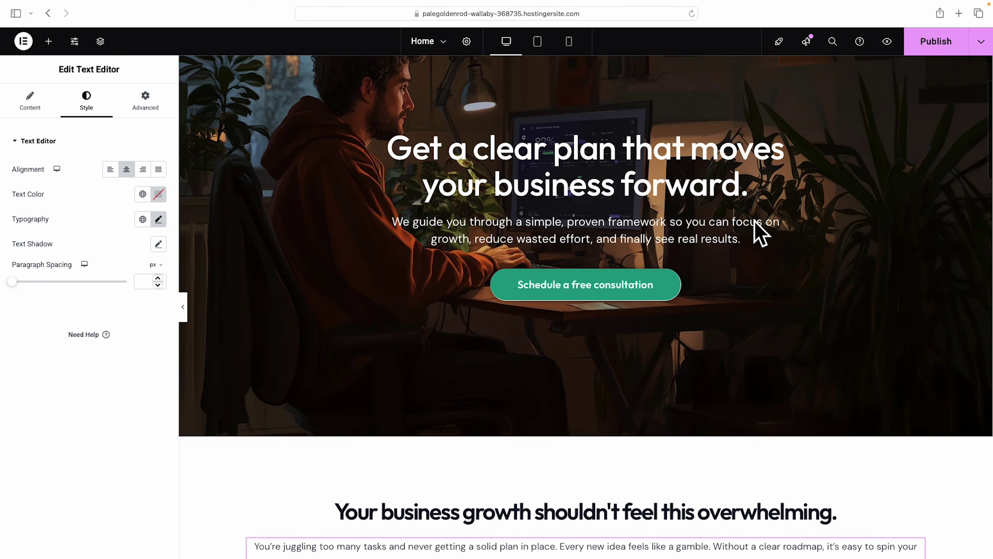
scroll(759, 228, down, 8)
click(429, 295)
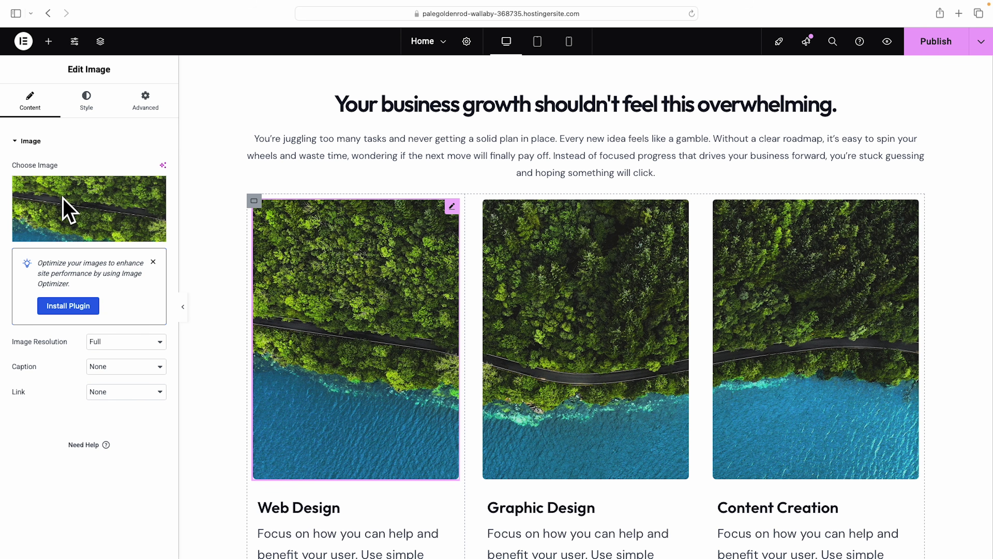
Replace the first two card photos with the 1 Page Marketing Plan and couple-at-whiteboard images.
click(77, 230)
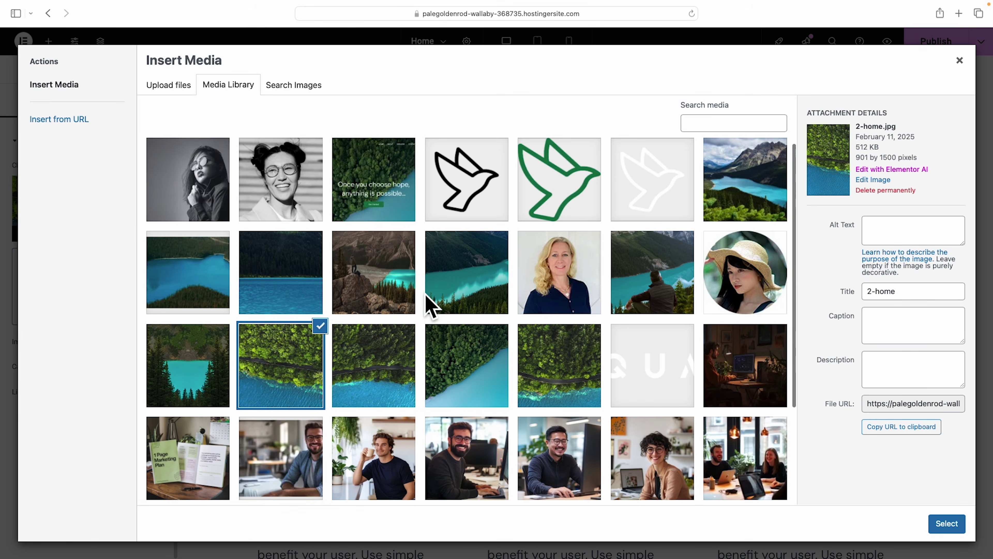
scroll(428, 304, down, 3)
click(193, 347)
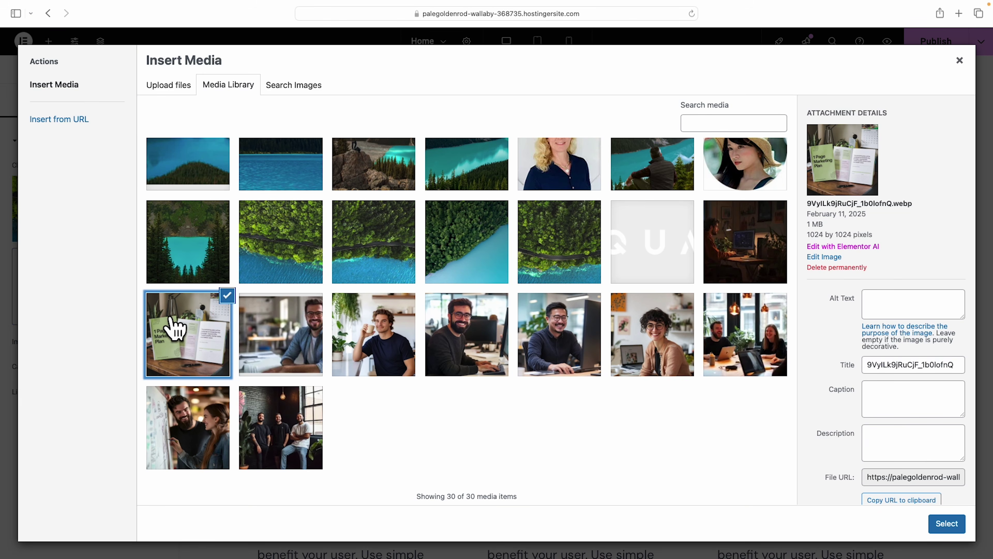
click(948, 524)
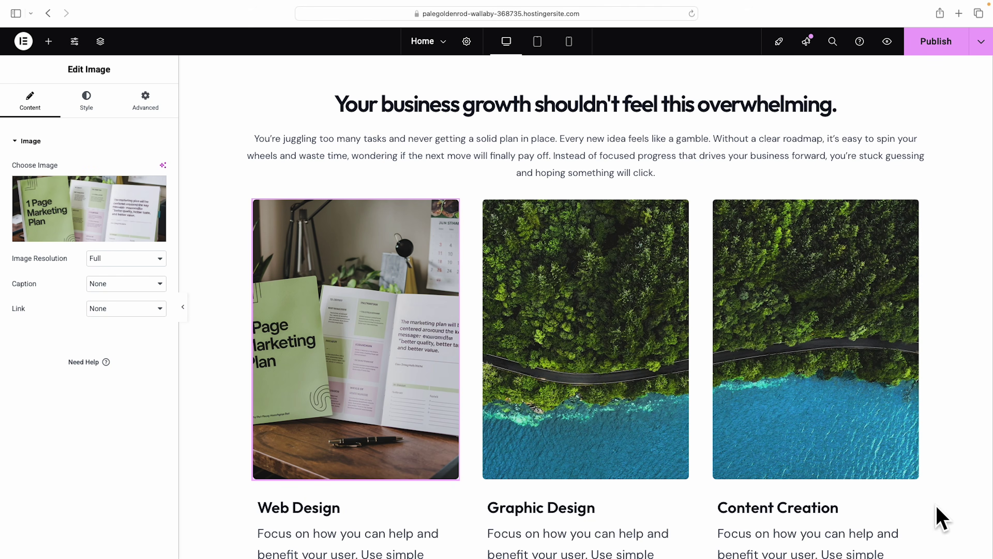
click(595, 337)
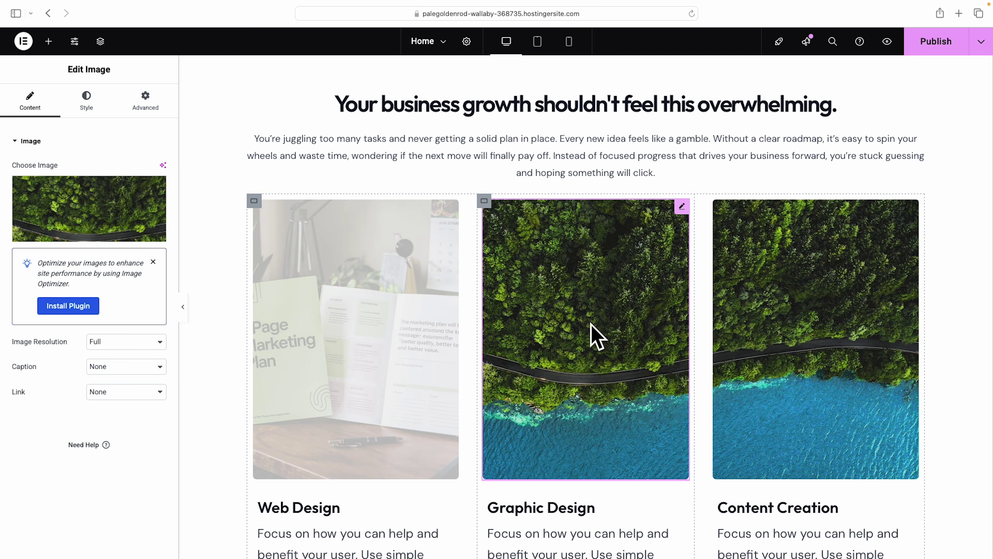
click(93, 232)
scroll(157, 352, down, 5)
click(159, 437)
click(948, 524)
Replace the Content Creation card photo with the smiling man at his computer.
click(834, 364)
click(90, 212)
click(573, 405)
click(948, 524)
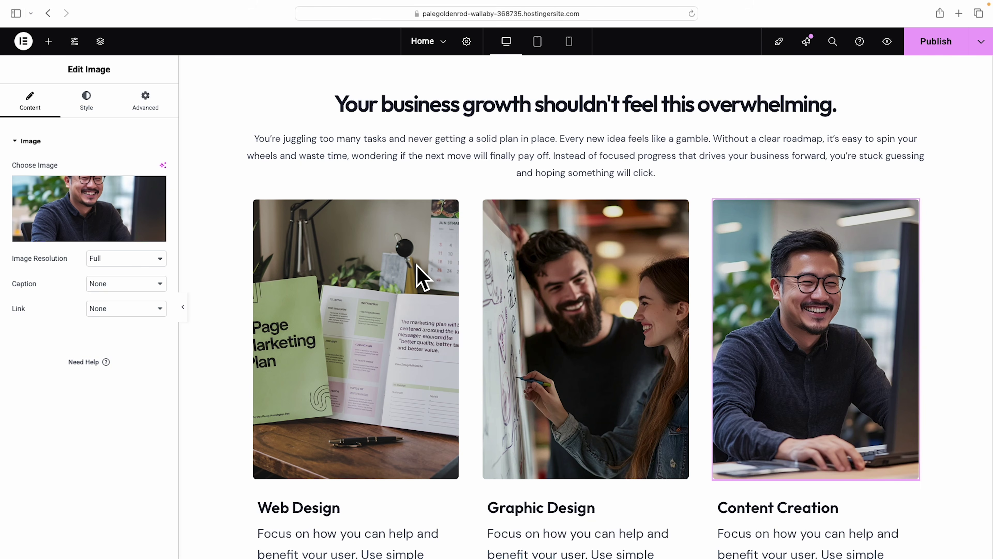
click(450, 211)
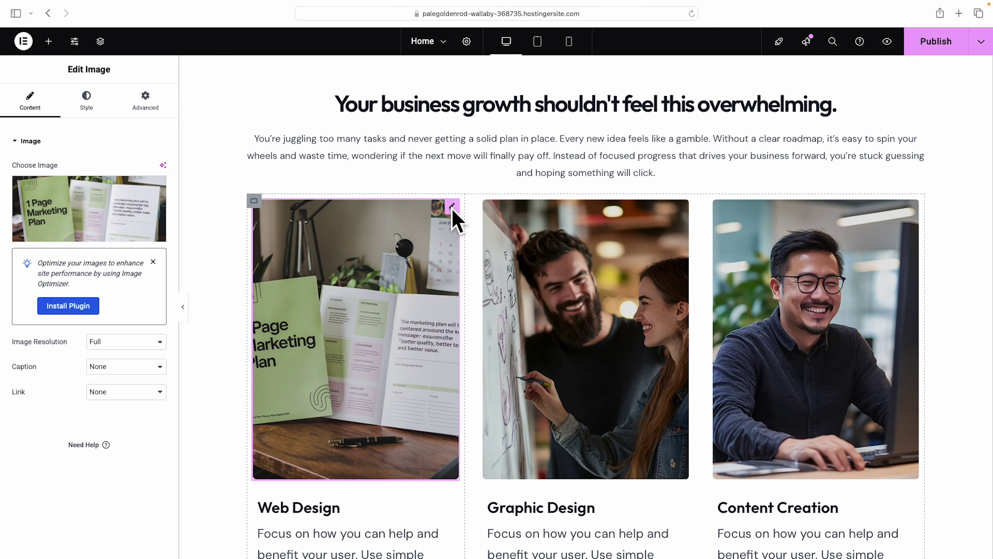
Set the Web Design image height to 320 px and paste that style onto the other two images.
click(86, 102)
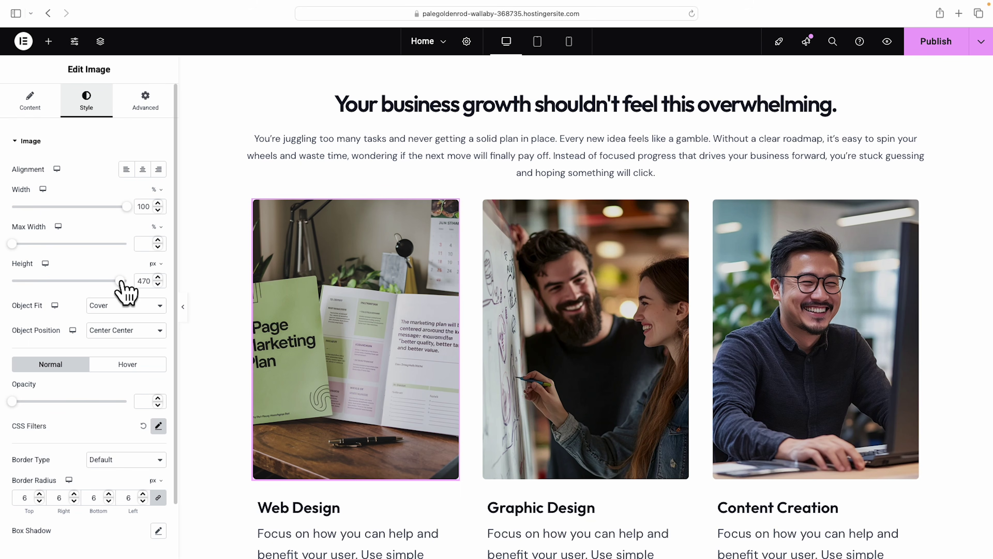
drag(120, 281, 86, 281)
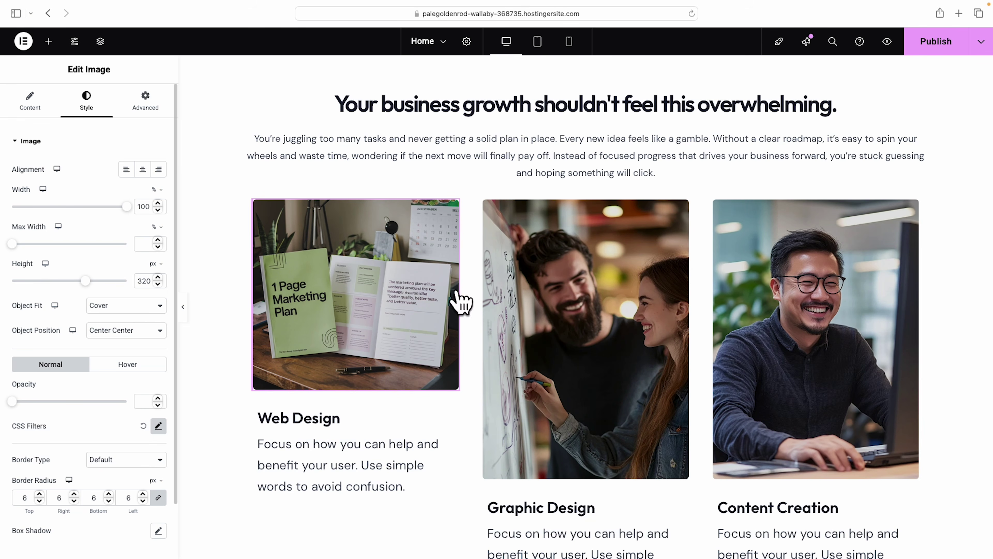
right_click(351, 285)
click(374, 336)
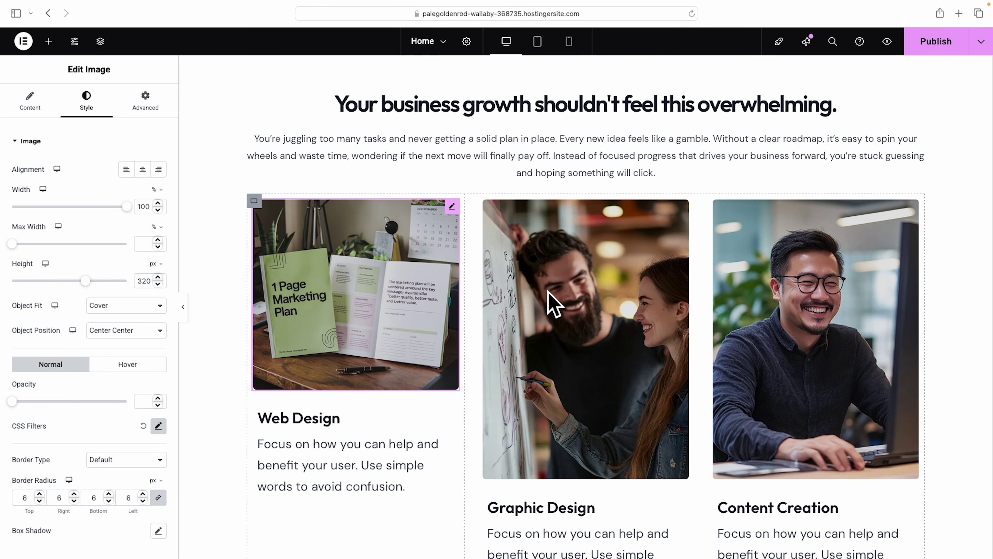
right_click(550, 304)
click(583, 383)
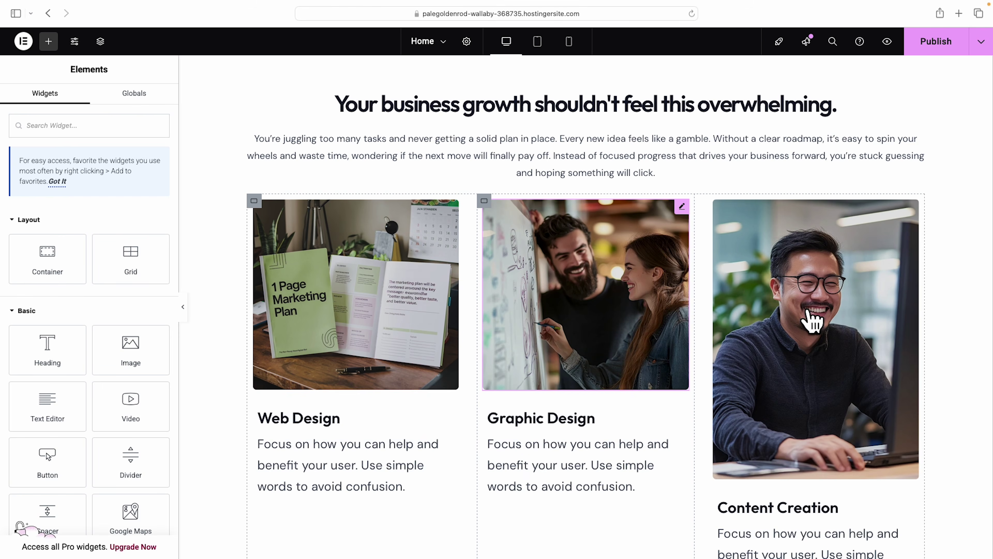
right_click(807, 316)
click(839, 384)
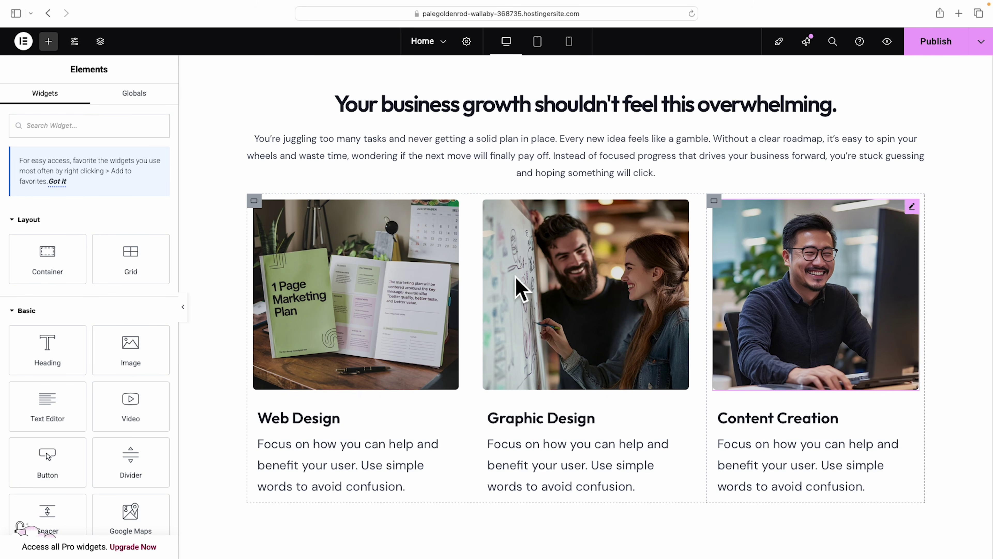
click(815, 288)
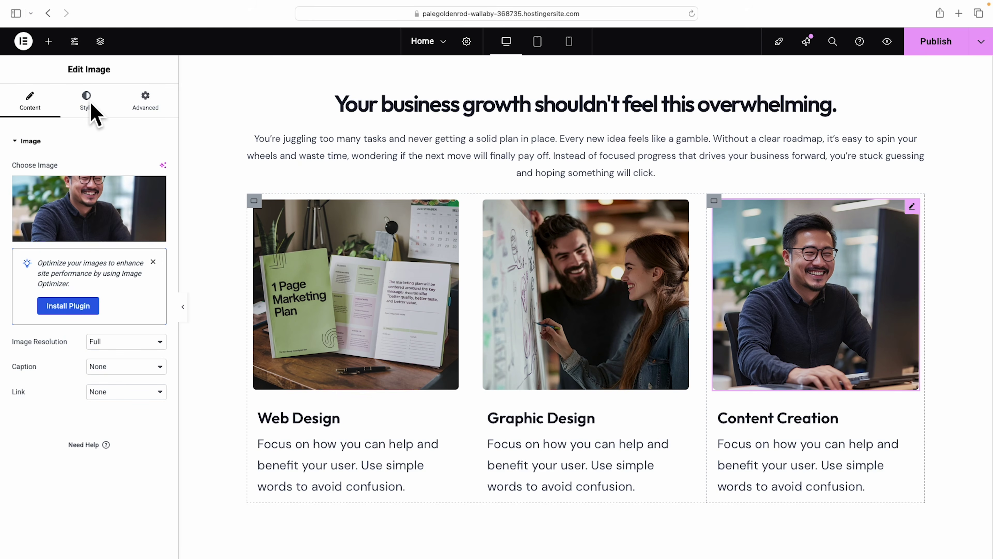
Try horizontal and vertical flips on the Content Creation image, leaving it upright.
click(144, 104)
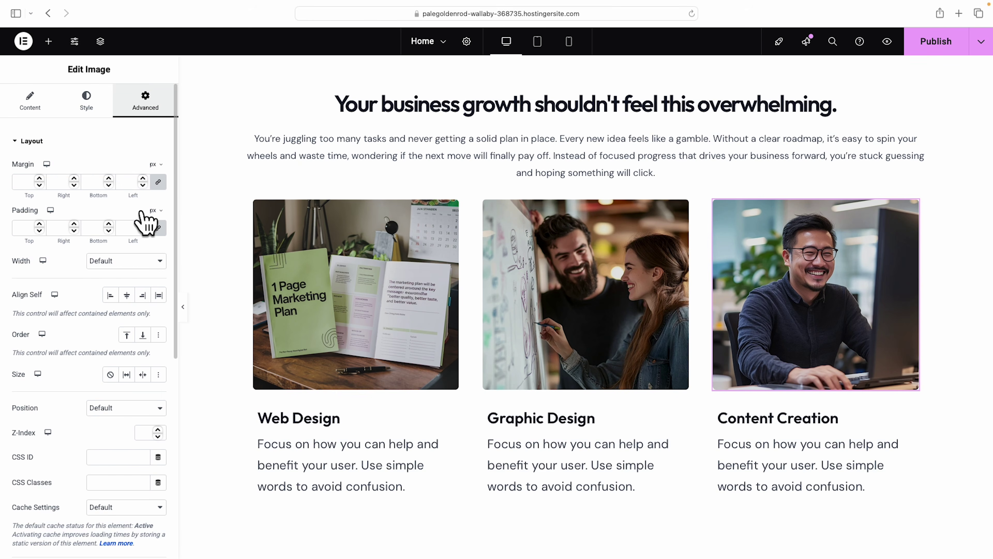
scroll(125, 278, down, 9)
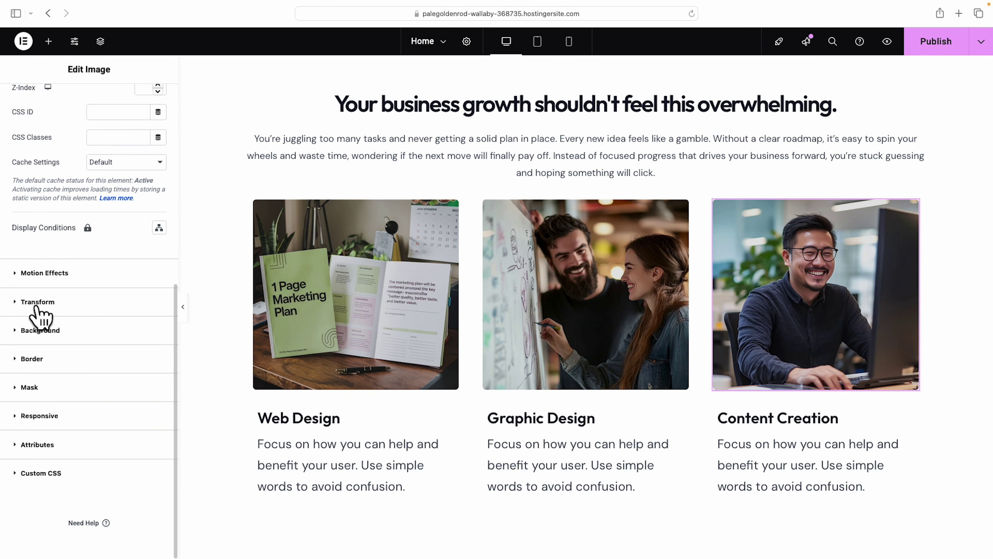
click(36, 302)
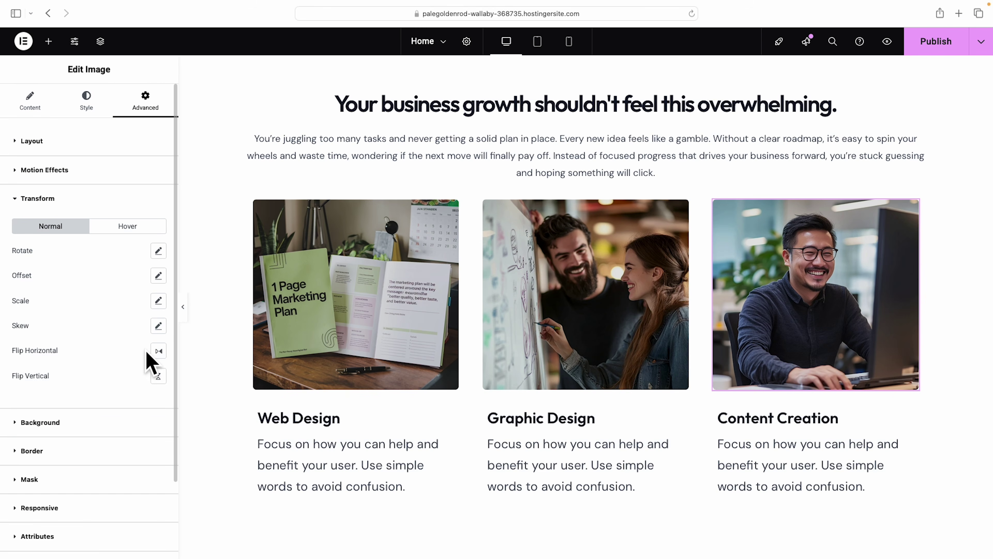
click(159, 351)
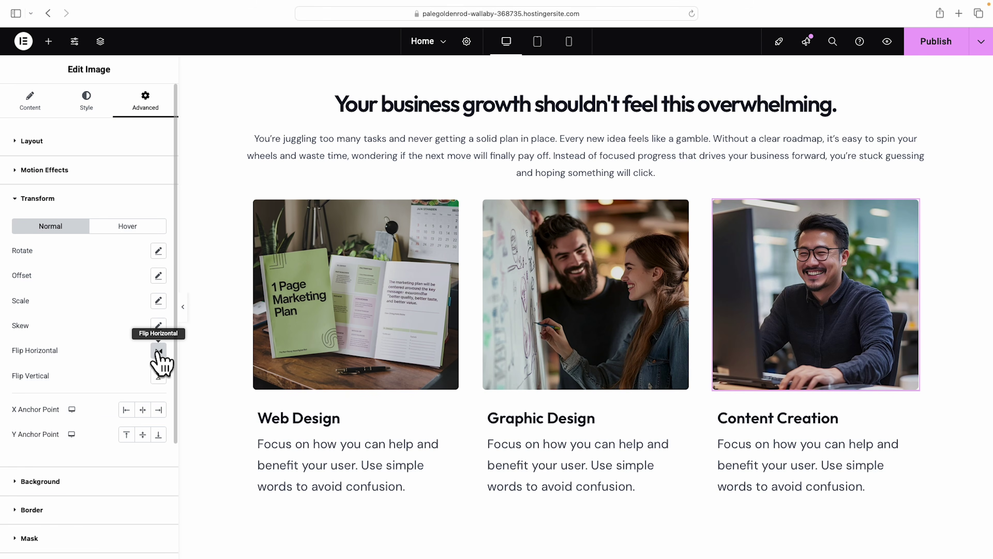
click(158, 376)
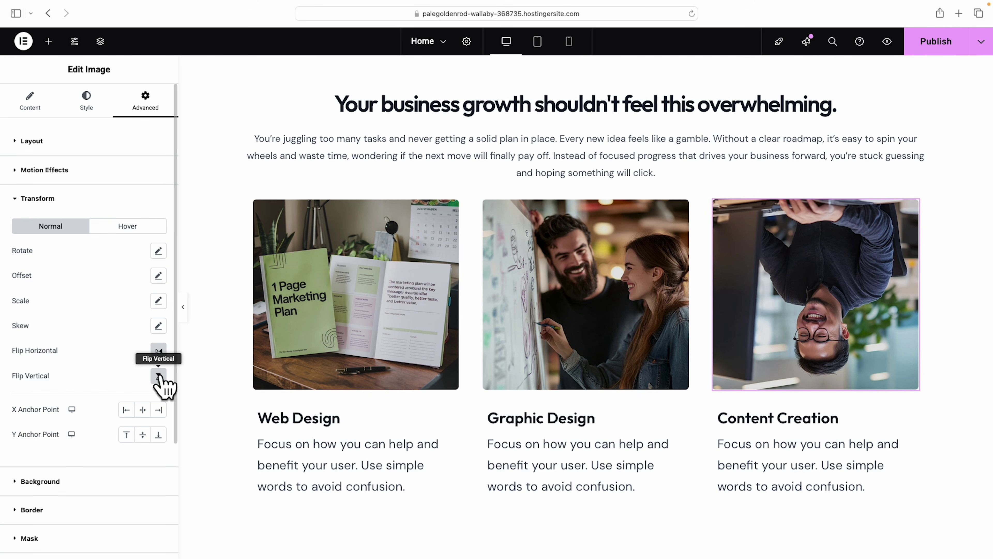
click(159, 377)
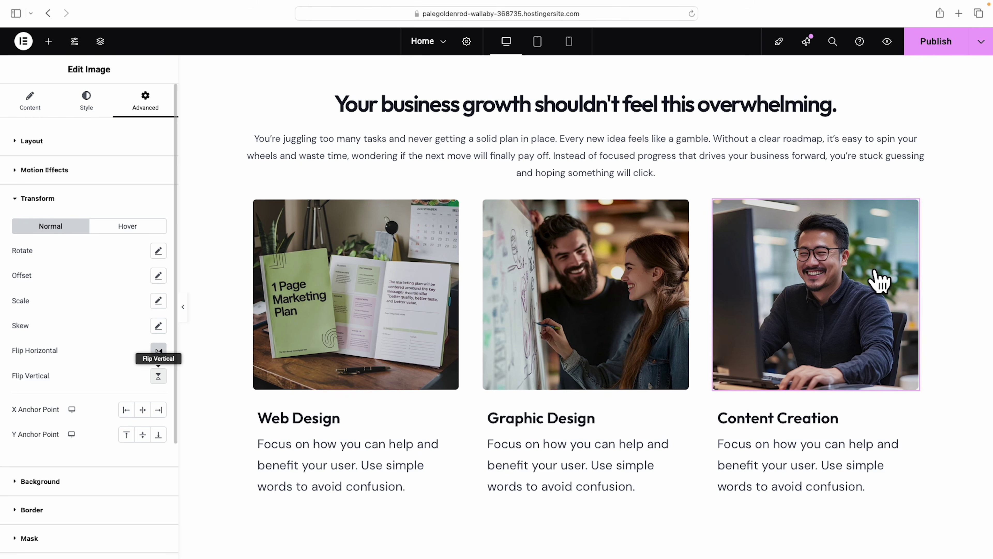
Try circle, flower, sketch, blob and hexagon masks on the photo, then turn the mask off.
scroll(104, 317, down, 8)
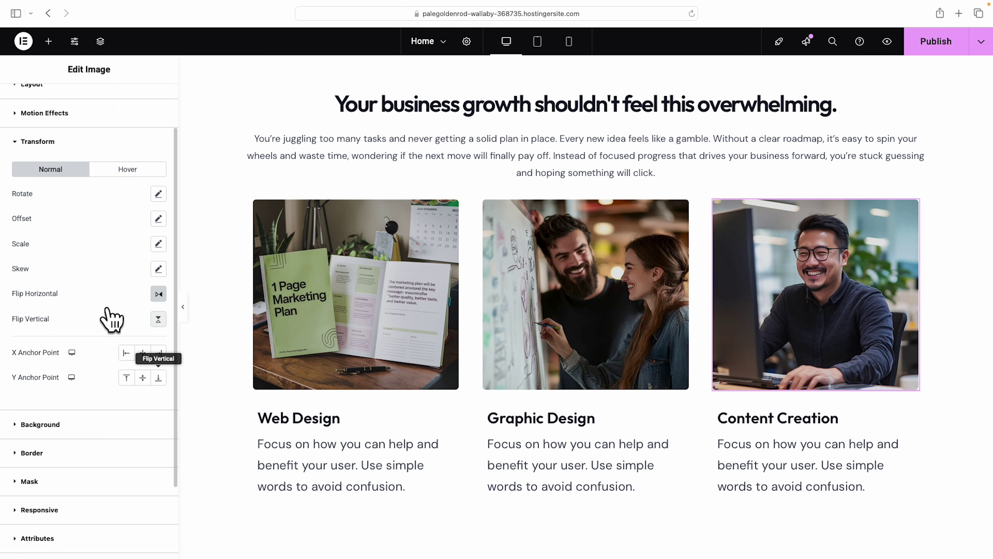
click(31, 389)
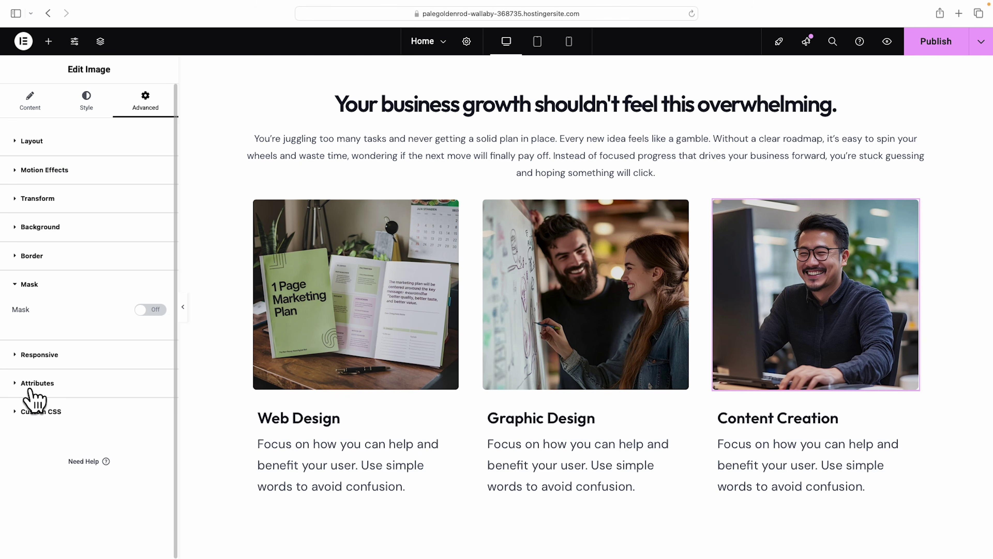
click(157, 310)
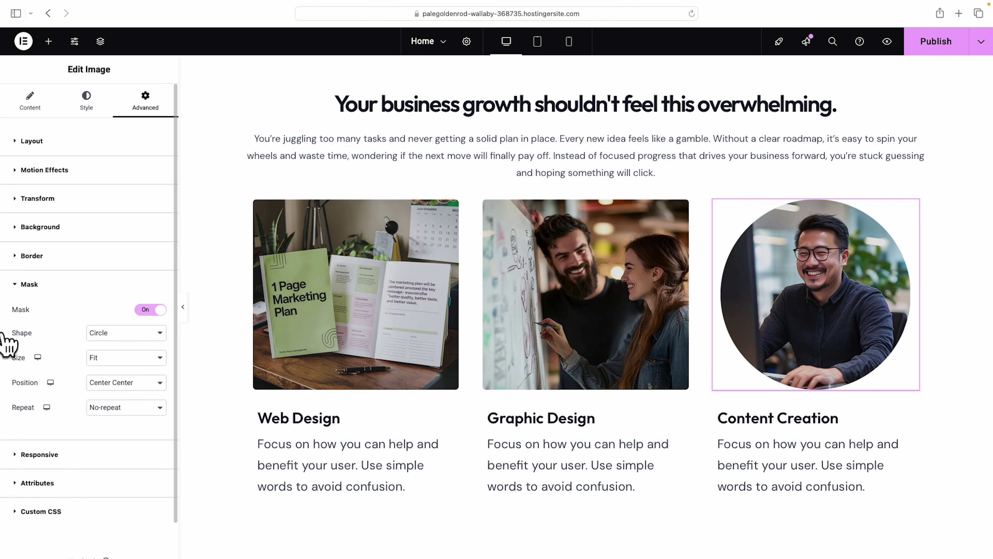
click(139, 340)
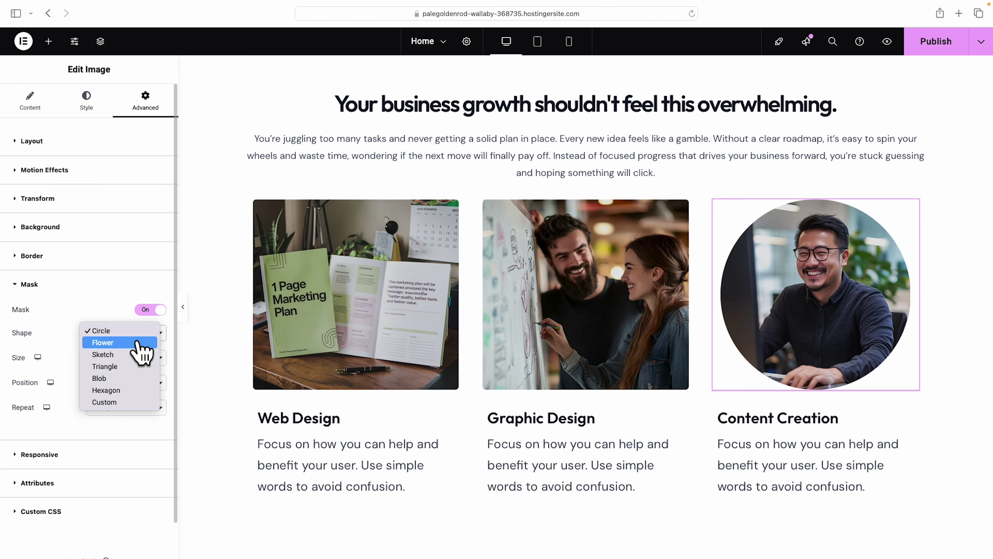
click(140, 343)
click(145, 339)
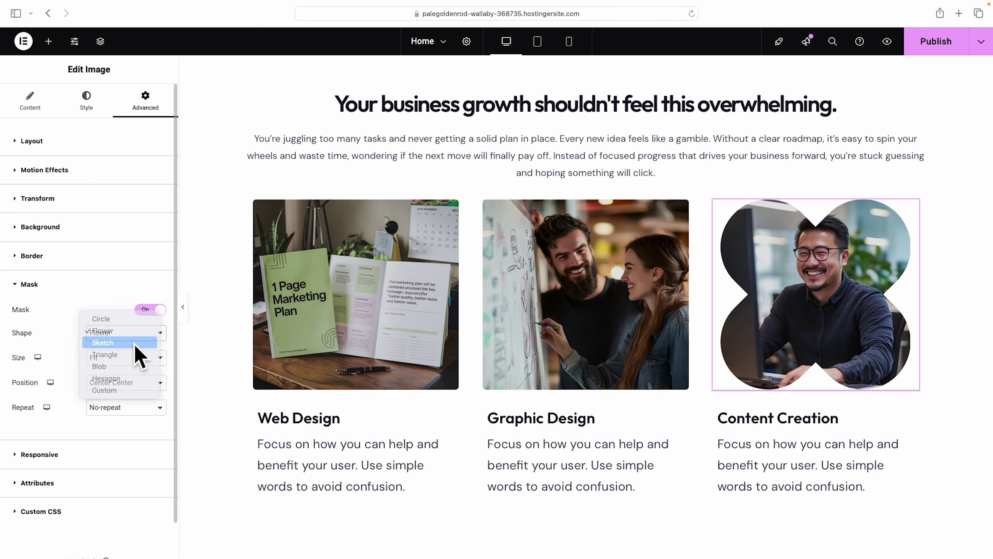
click(139, 343)
click(138, 338)
click(132, 354)
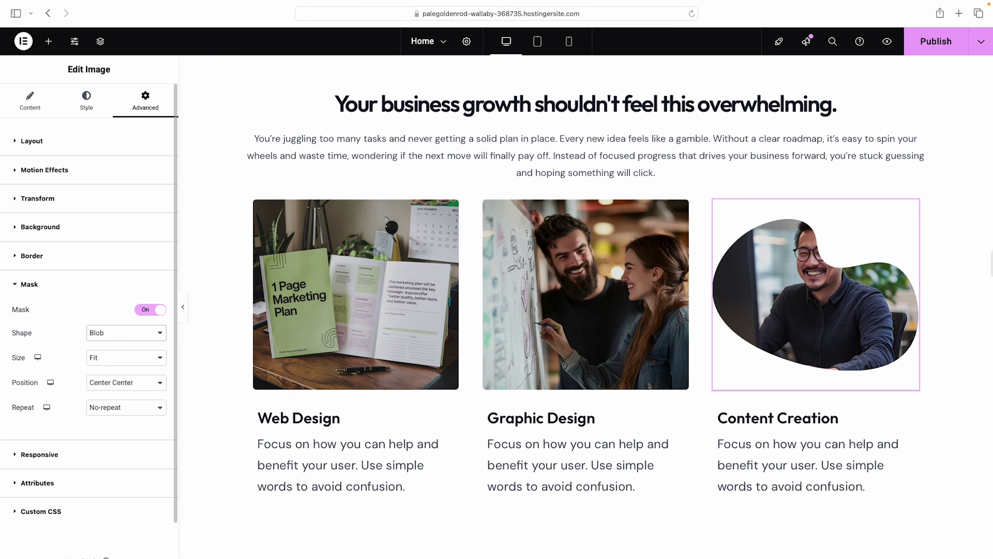
click(117, 333)
click(119, 341)
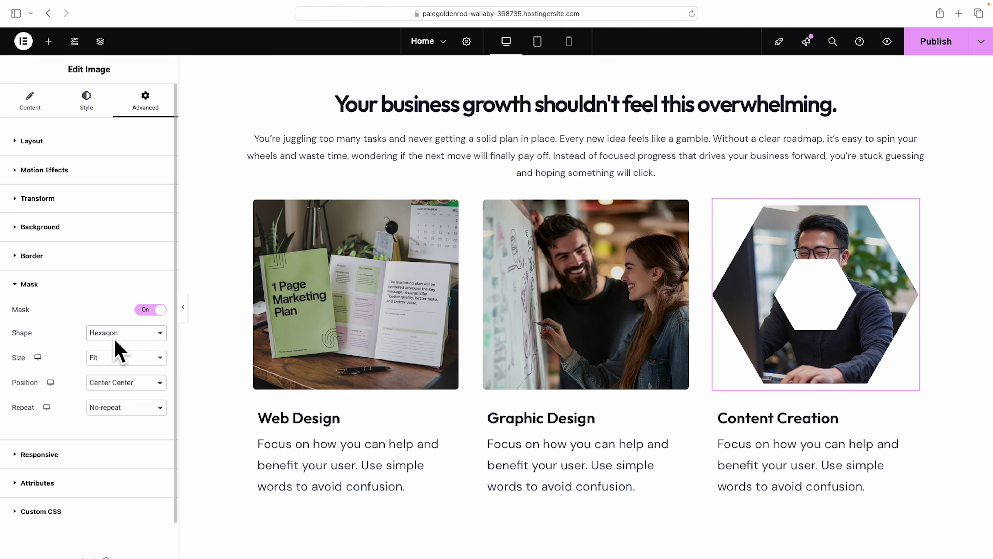
click(115, 335)
click(117, 270)
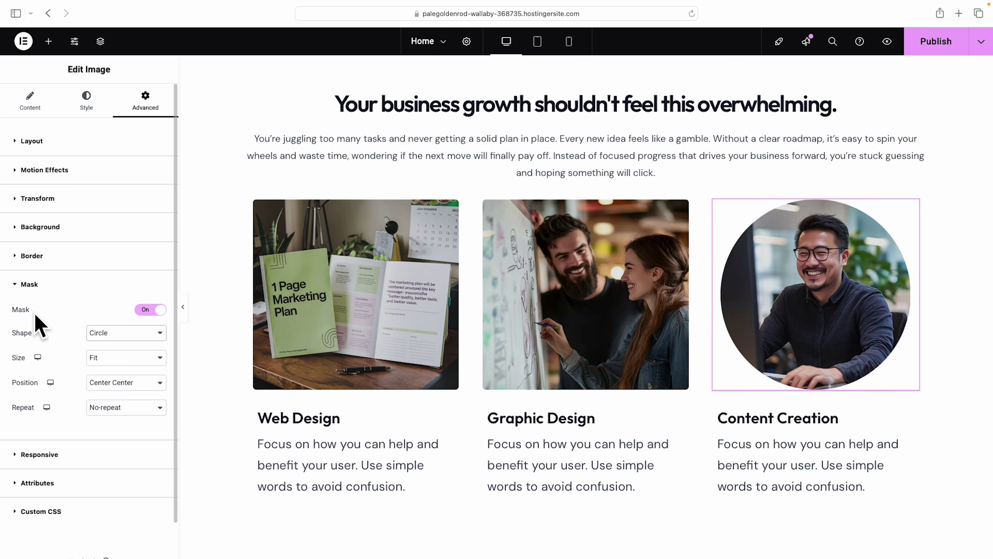
click(150, 310)
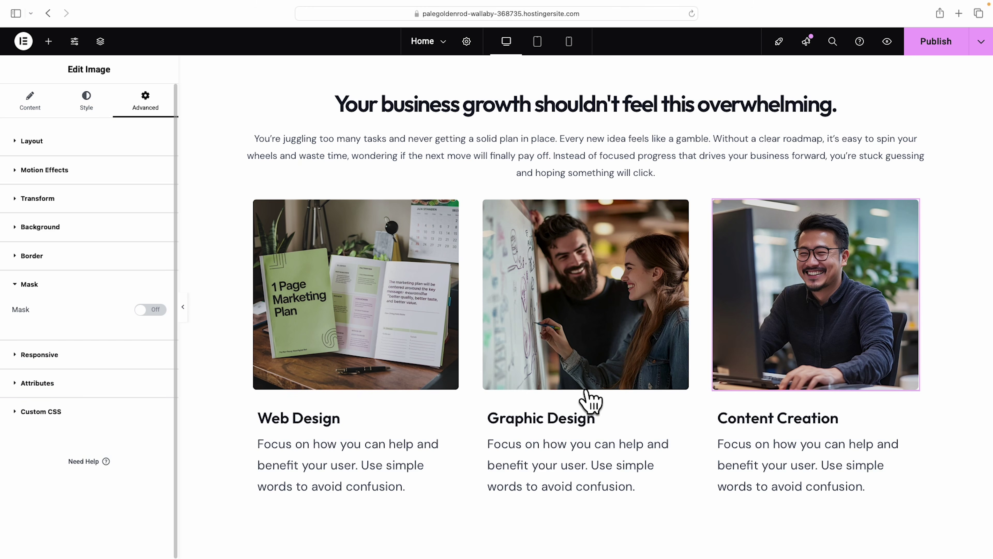
Retitle the Web Design card 'Custom Marketing Plans'.
click(324, 428)
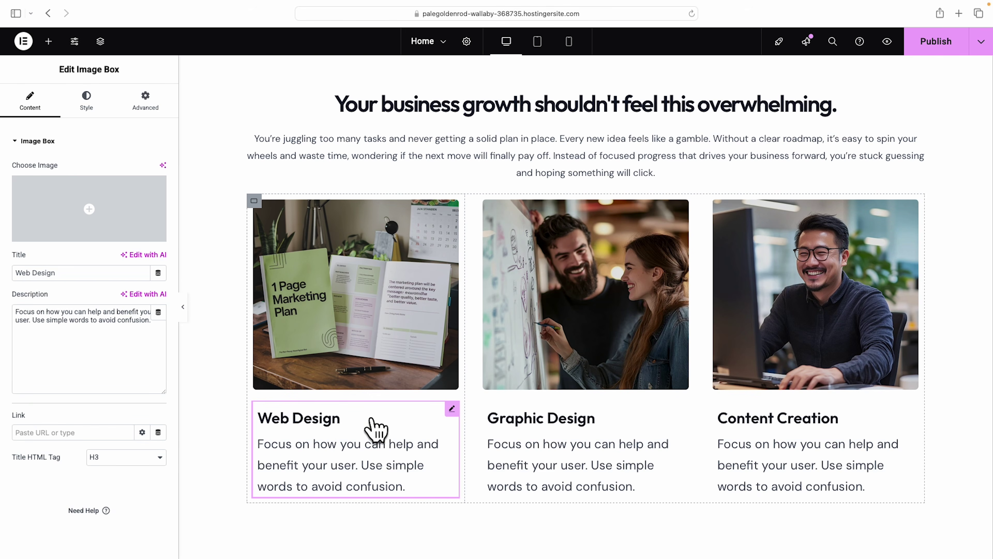
click(335, 419)
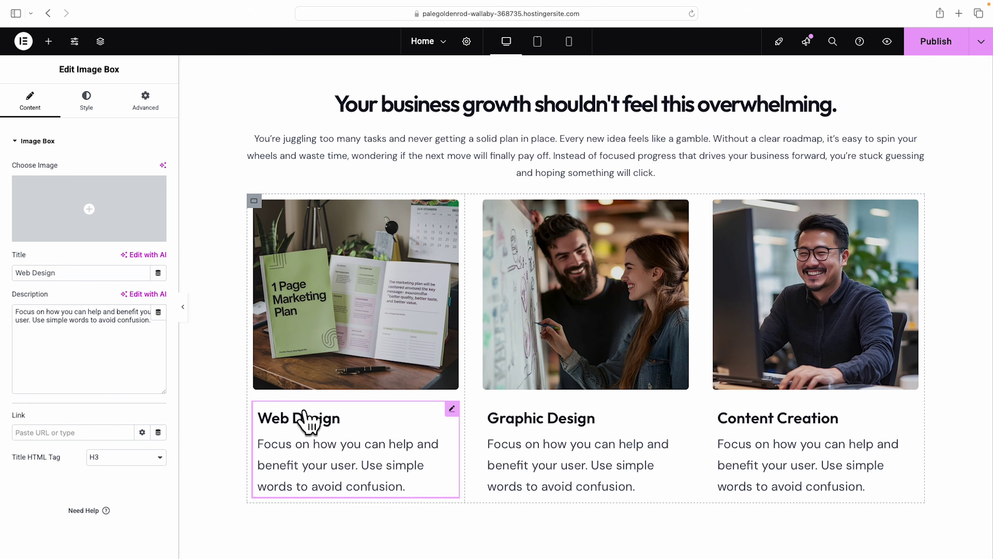
mouse_move(452, 413)
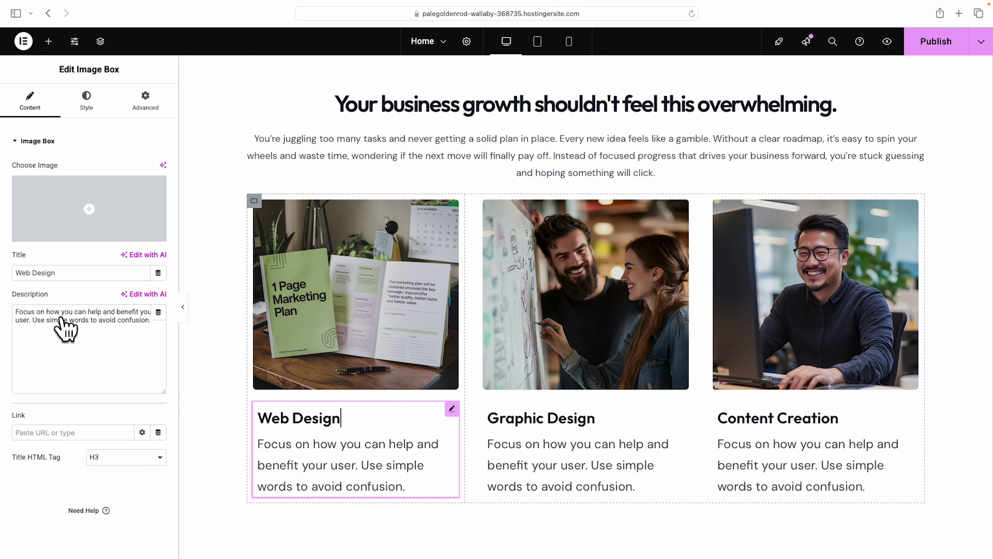
triple_click(59, 279)
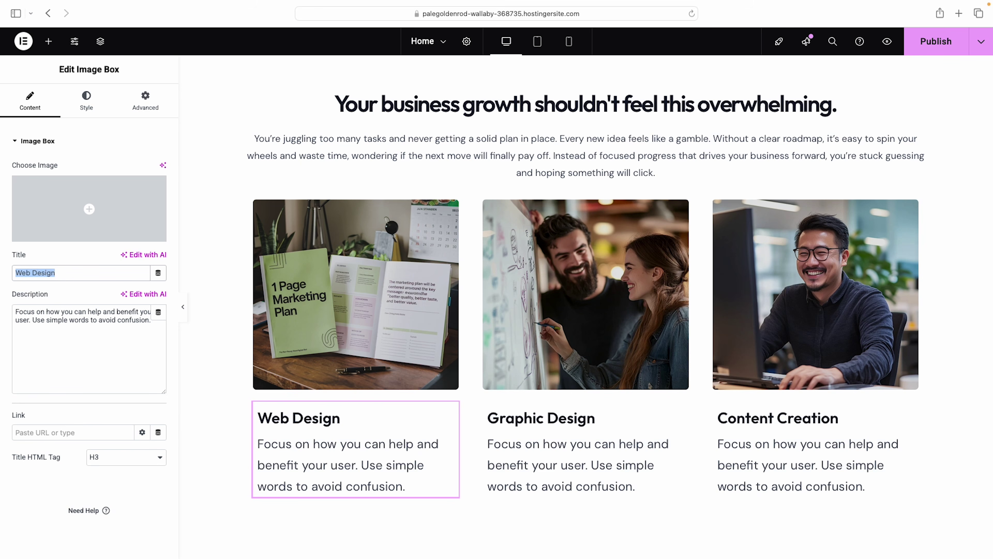
text(Custom Marketing Plans)
Retitle the other two cards 'Growth Strategy' and 'Customer Journey Mapping'.
click(527, 422)
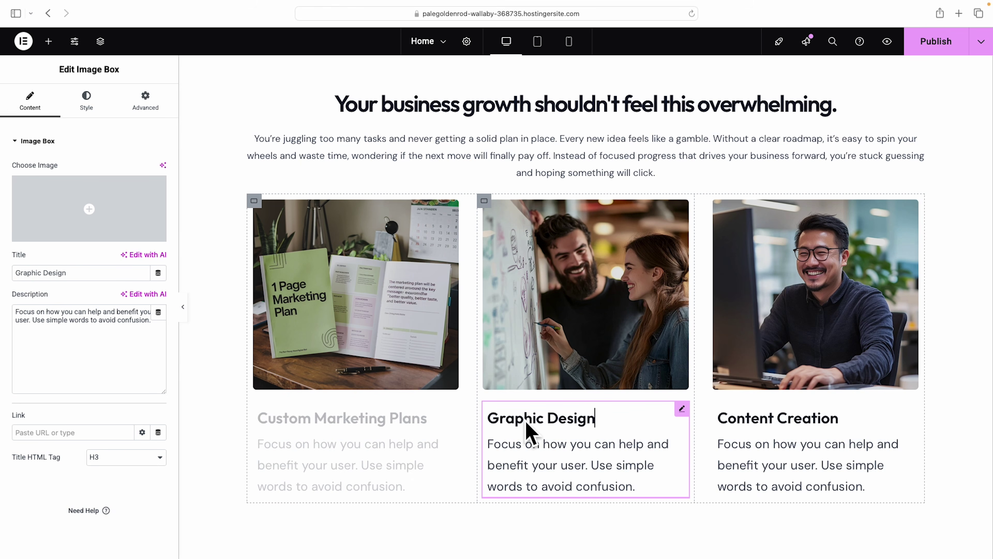
triple_click(67, 279)
text(Grp)
key(BackSpace)
text(owth Strategy)
click(782, 417)
triple_click(74, 279)
text(Customer Journey Mapping)
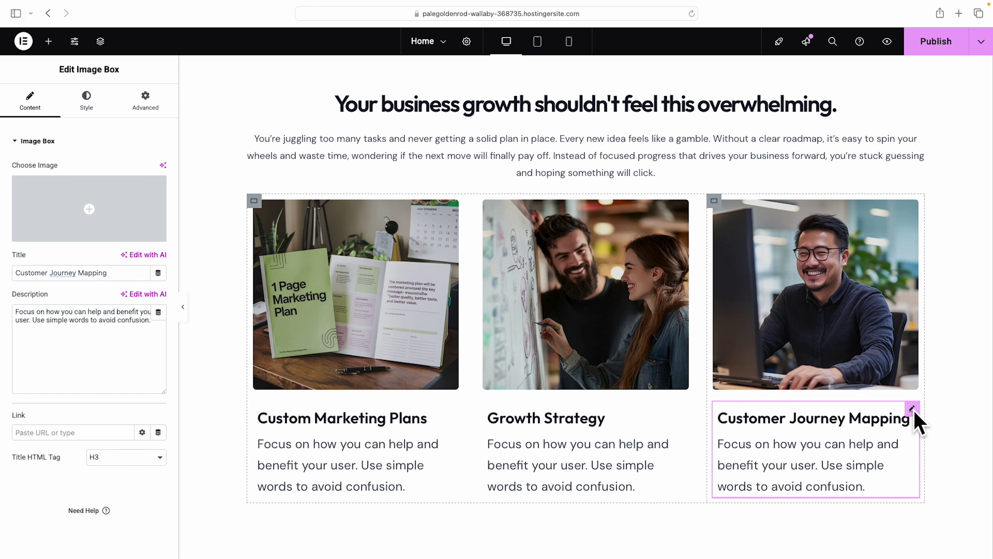
Set the Customer Journey Mapping description to 16 px text with a 25 px line height.
click(86, 105)
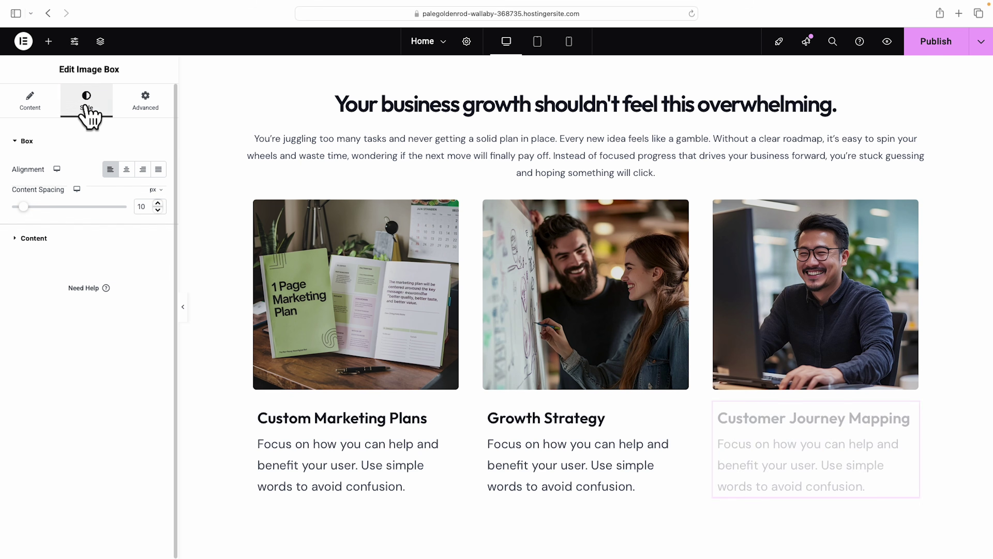
click(33, 238)
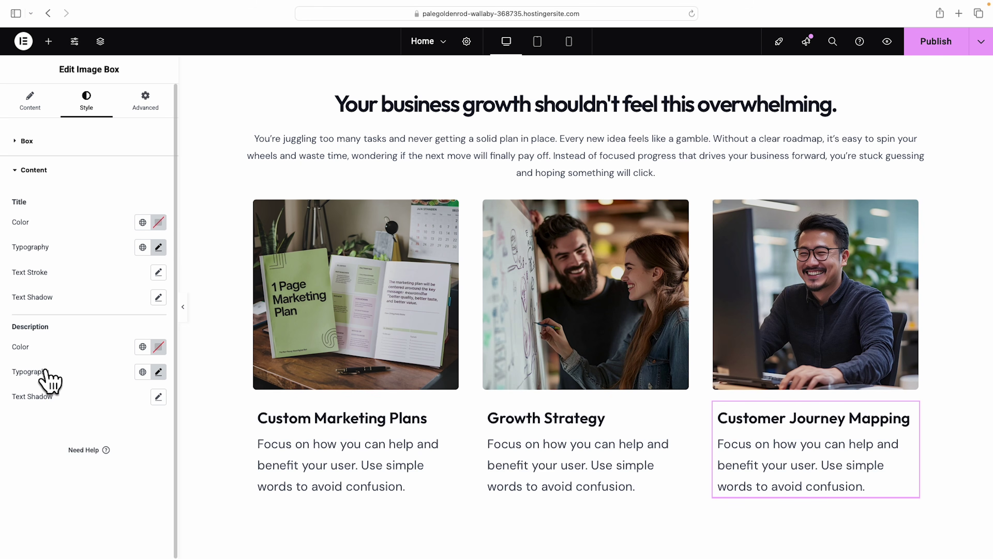
click(158, 372)
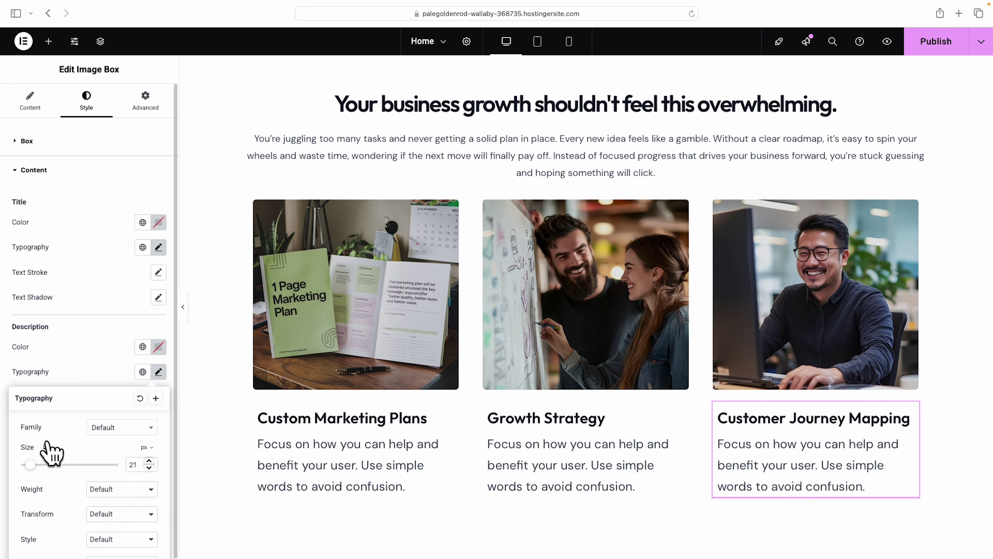
drag(30, 465, 27, 465)
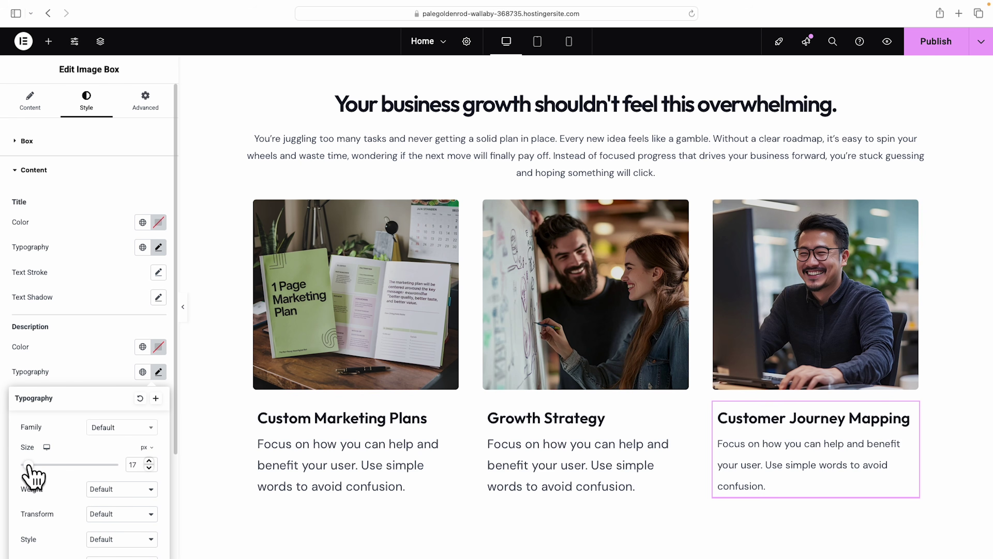
drag(28, 466, 28, 465)
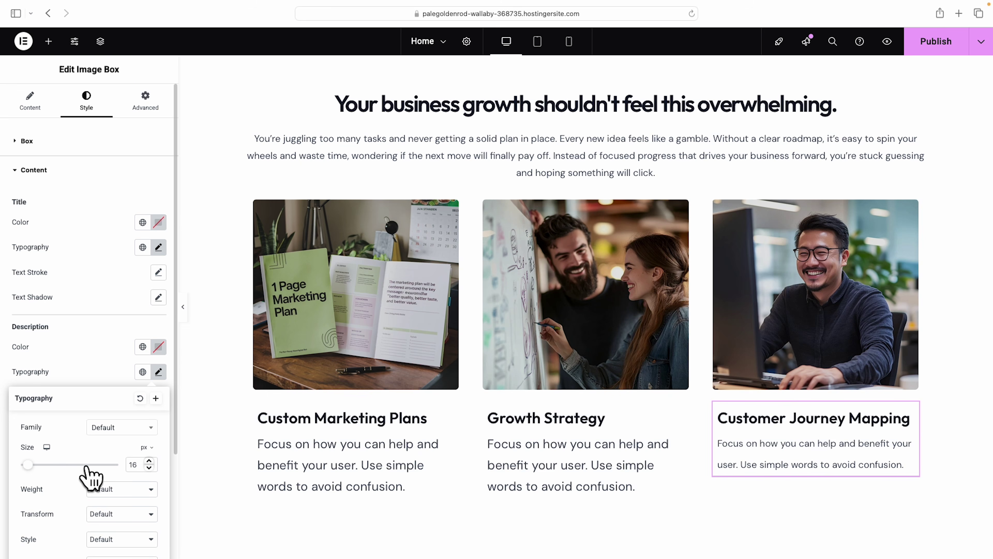
scroll(87, 475, down, 5)
drag(56, 468, 43, 468)
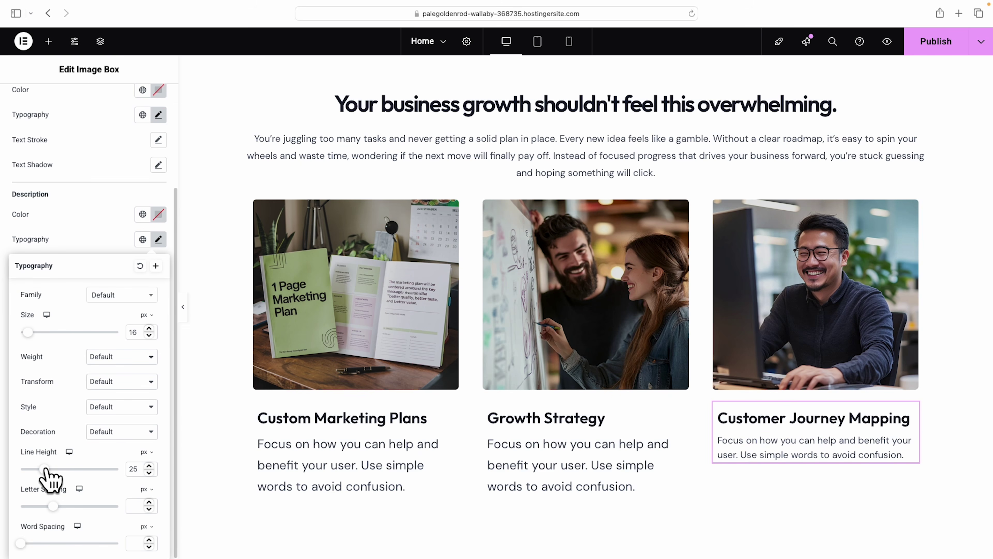
Copy the Customer Journey Mapping card's style and paste it onto Growth Strategy and Custom Marketing Plans.
right_click(817, 422)
click(845, 344)
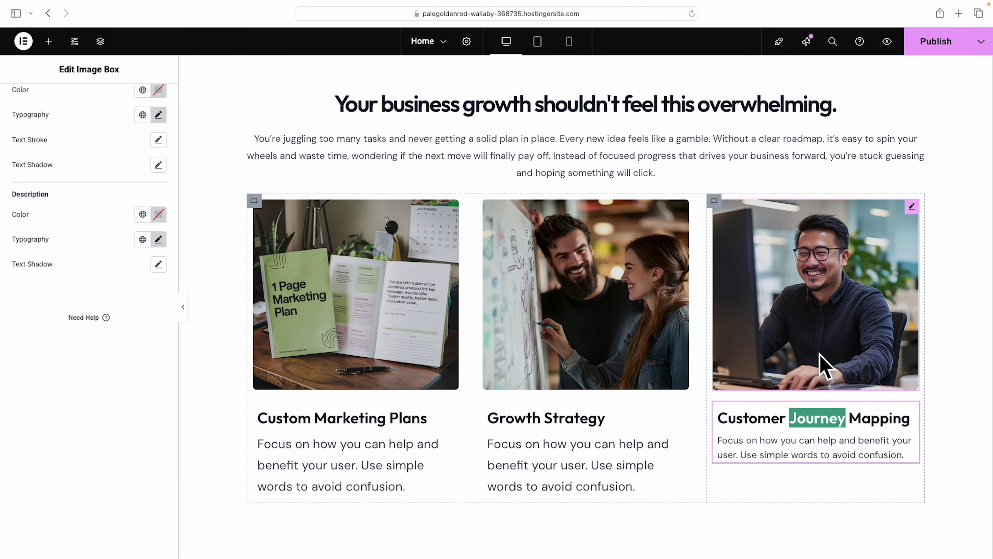
right_click(578, 445)
click(619, 391)
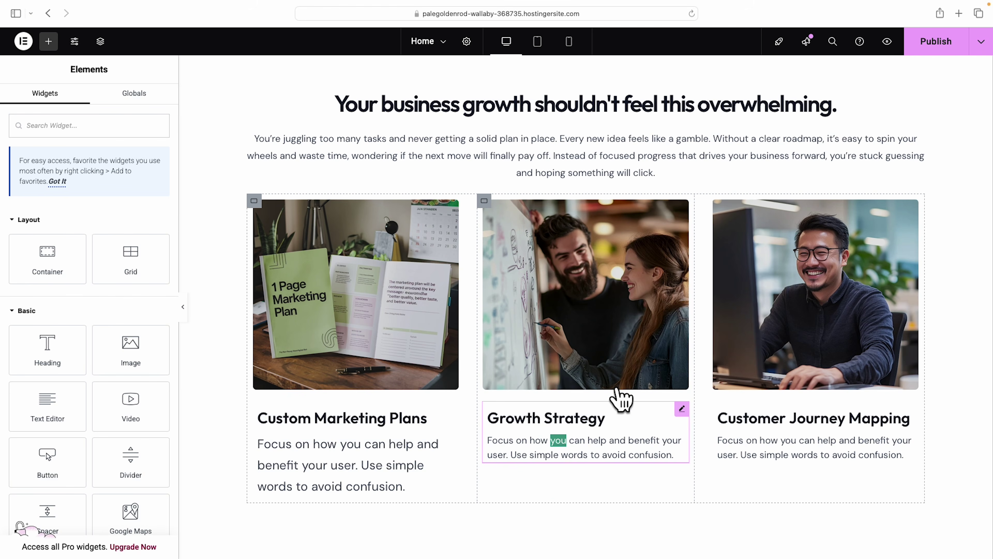
right_click(388, 472)
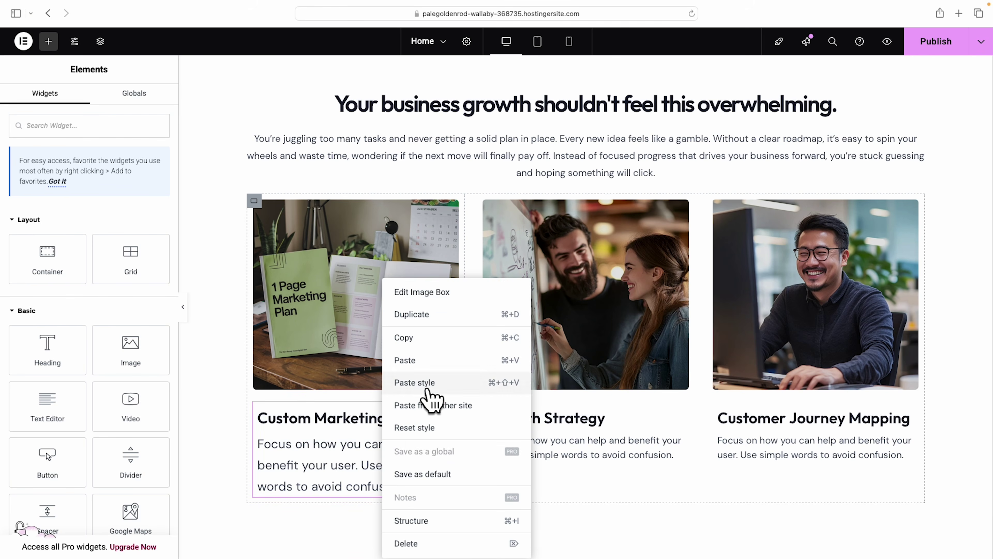
click(430, 382)
Select the section containing the heading and three service cards.
scroll(235, 391, up, 2)
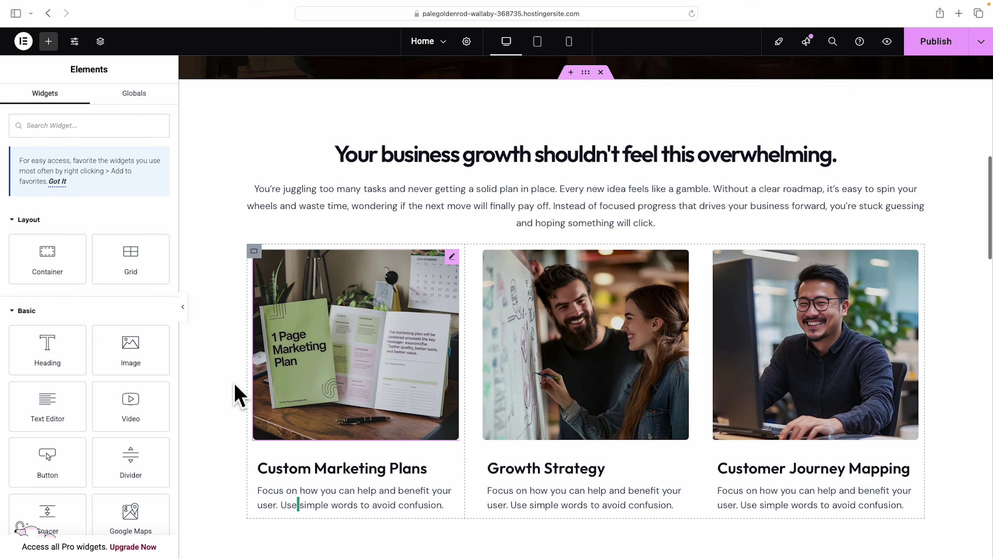
scroll(237, 394, up, 1)
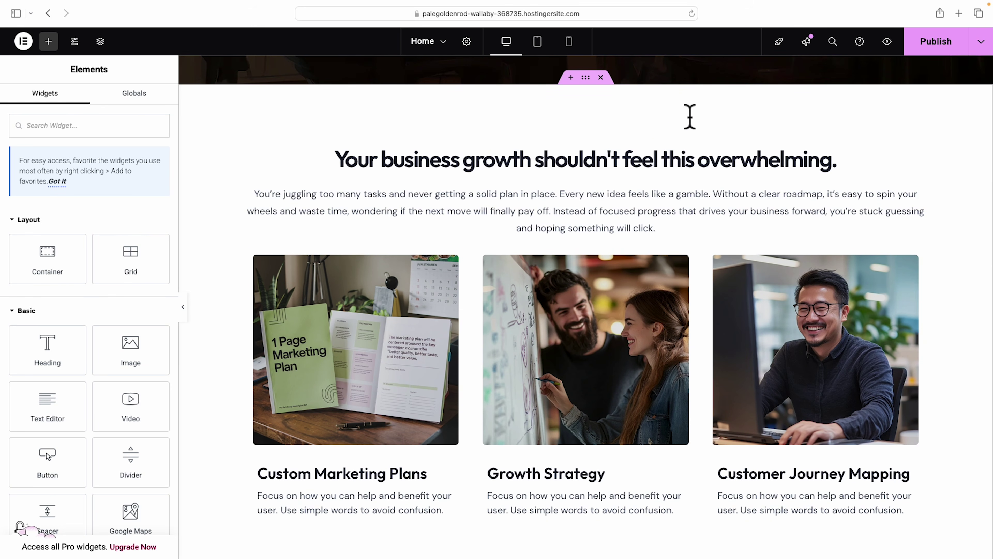
scroll(634, 135, up, 2)
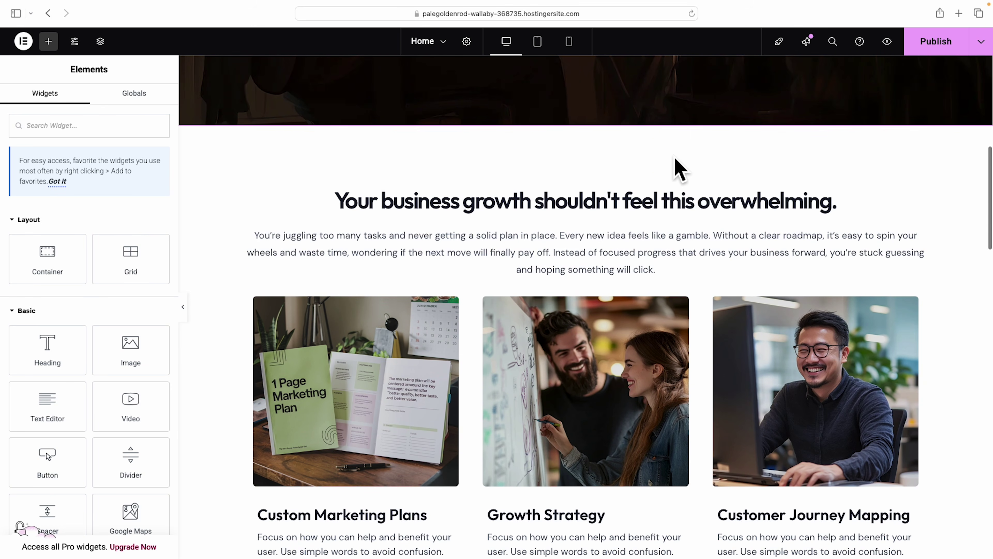
click(586, 119)
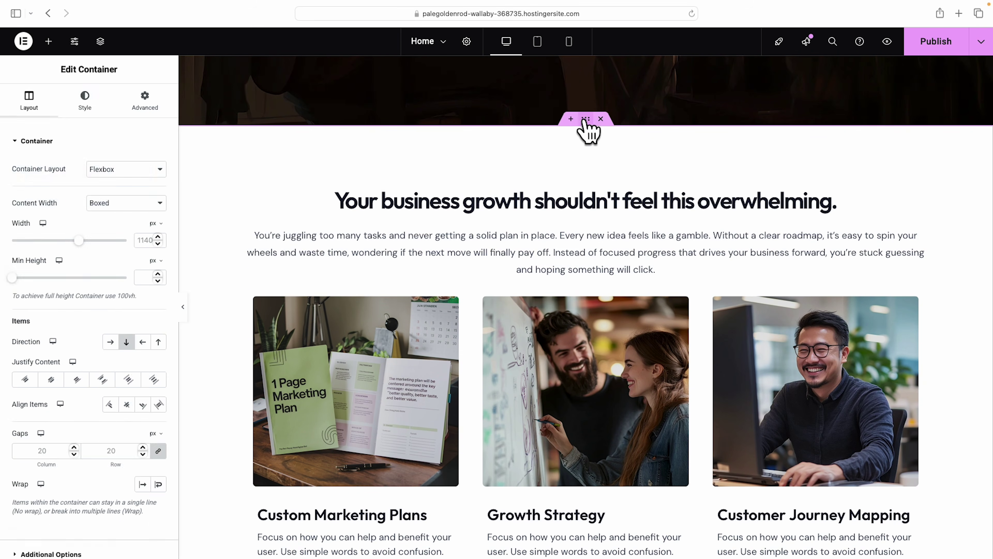
Give the service cards section the global 'background beige' colour as its background.
click(82, 101)
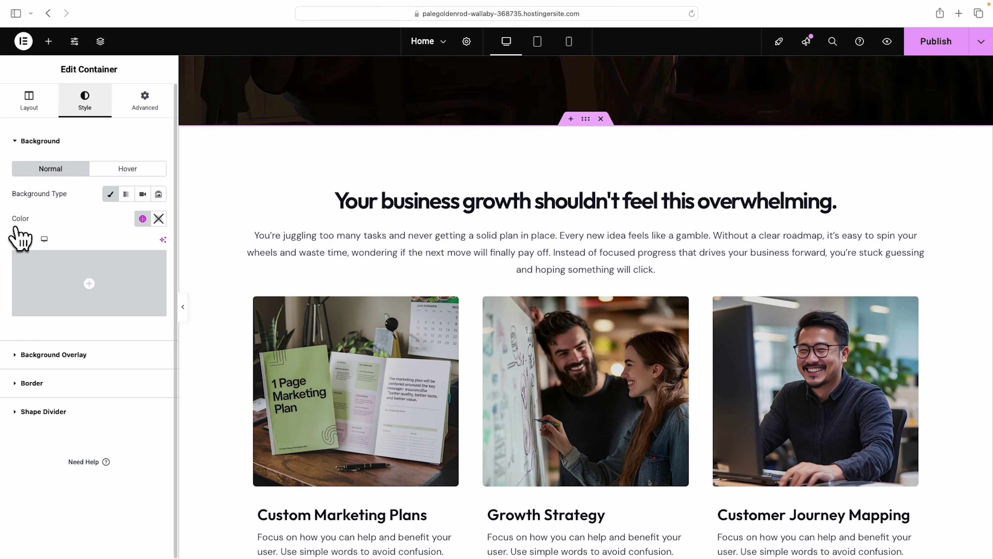
click(159, 219)
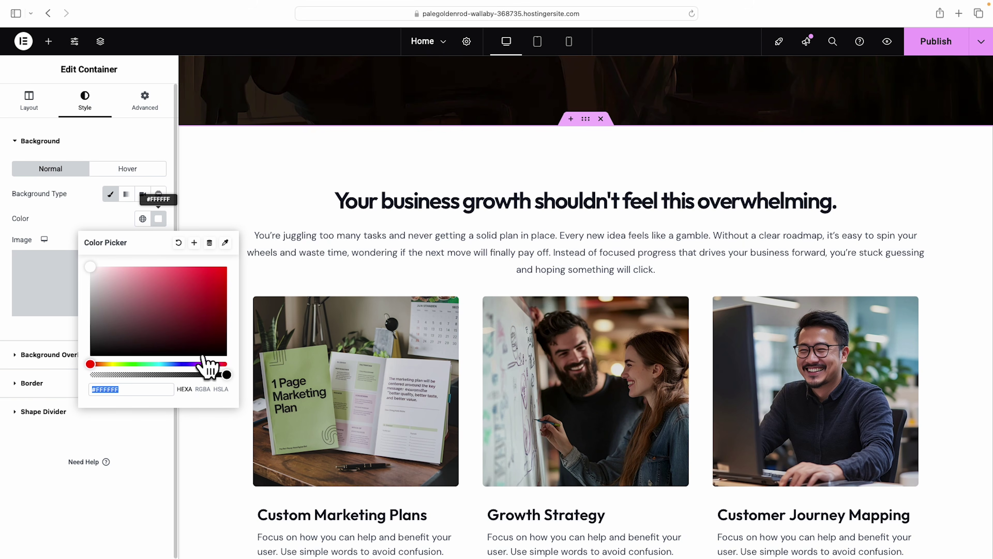
click(143, 219)
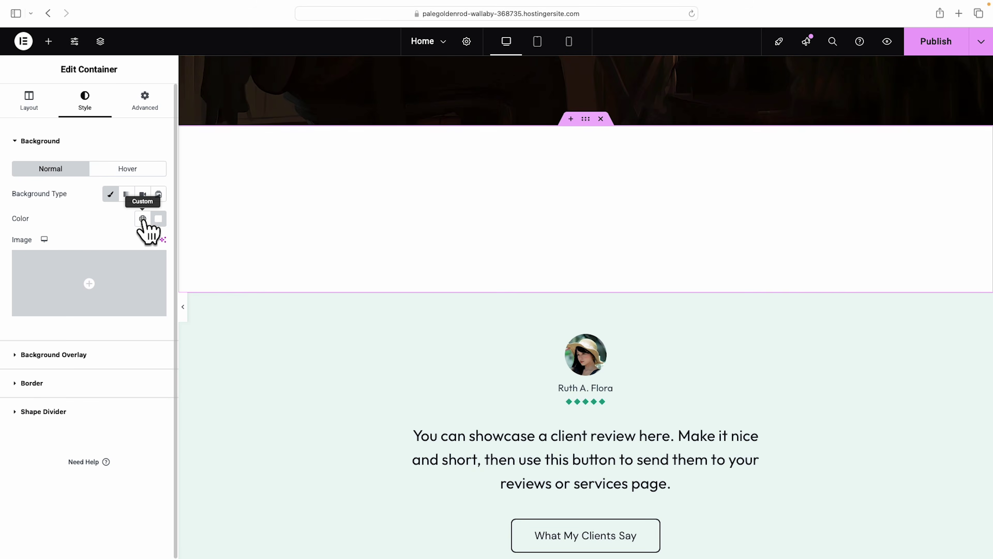
click(143, 220)
click(143, 220)
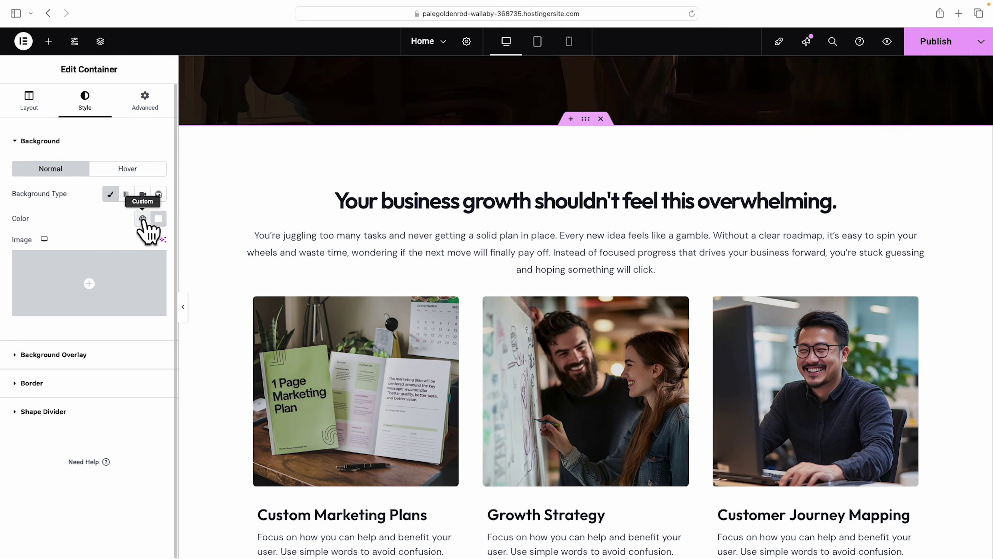
click(143, 220)
scroll(119, 344, down, 1)
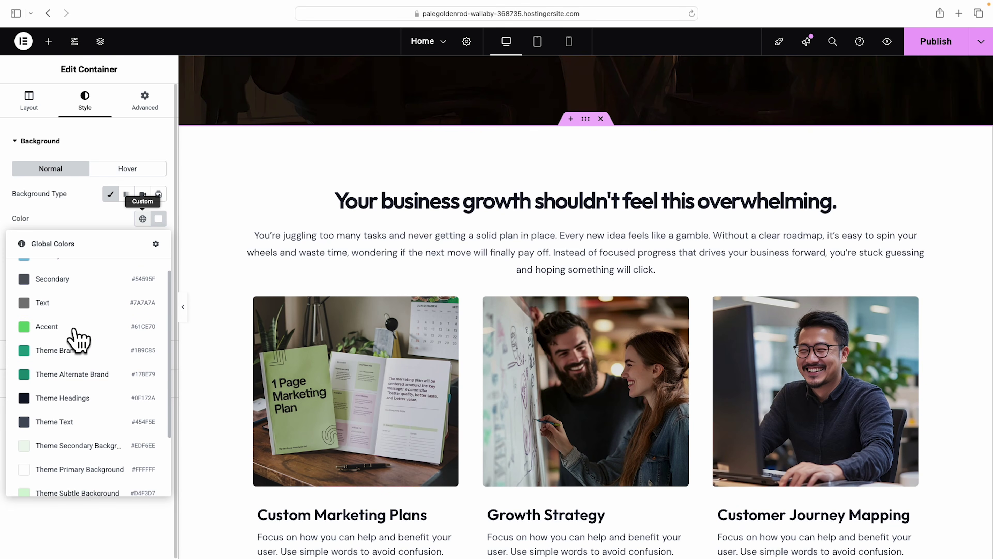
scroll(91, 375, down, 1)
scroll(94, 386, down, 1)
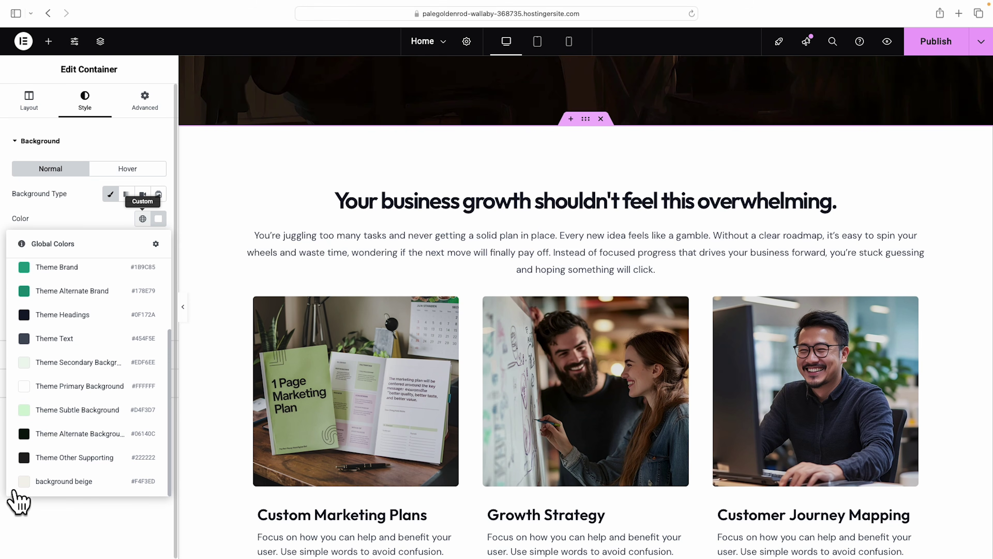
click(64, 482)
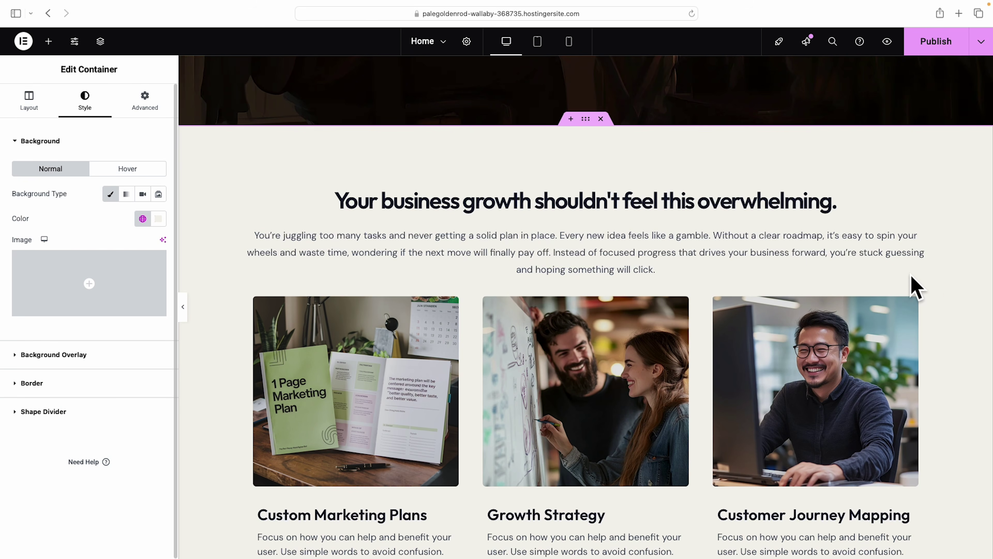
Scroll down to the client testimonial section below the service cards.
scroll(938, 292, down, 3)
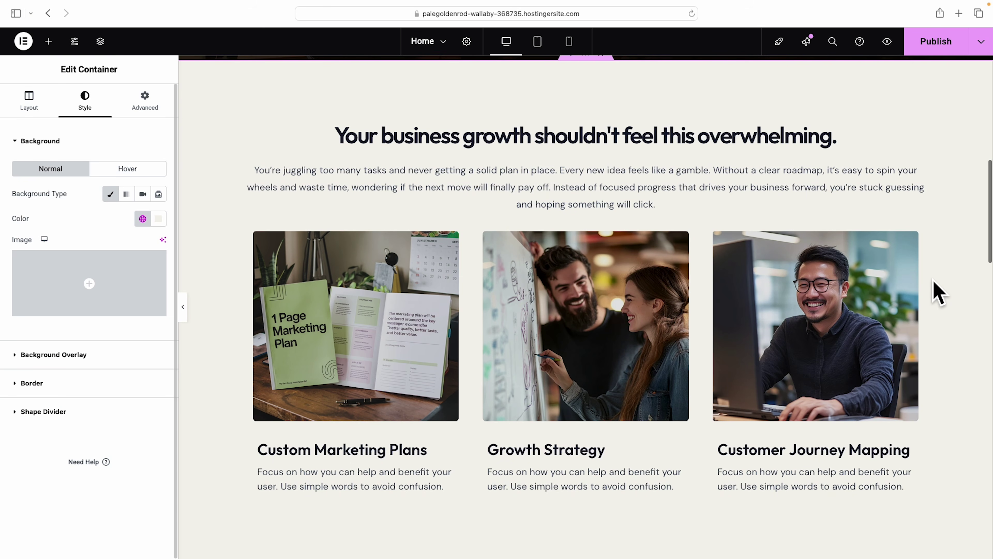
scroll(938, 292, down, 5)
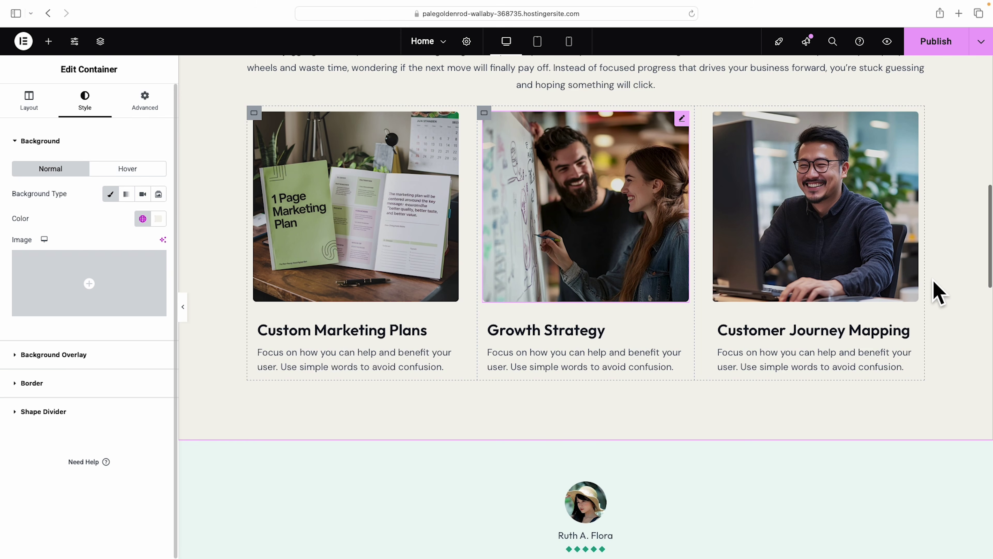
scroll(850, 405, up, 2)
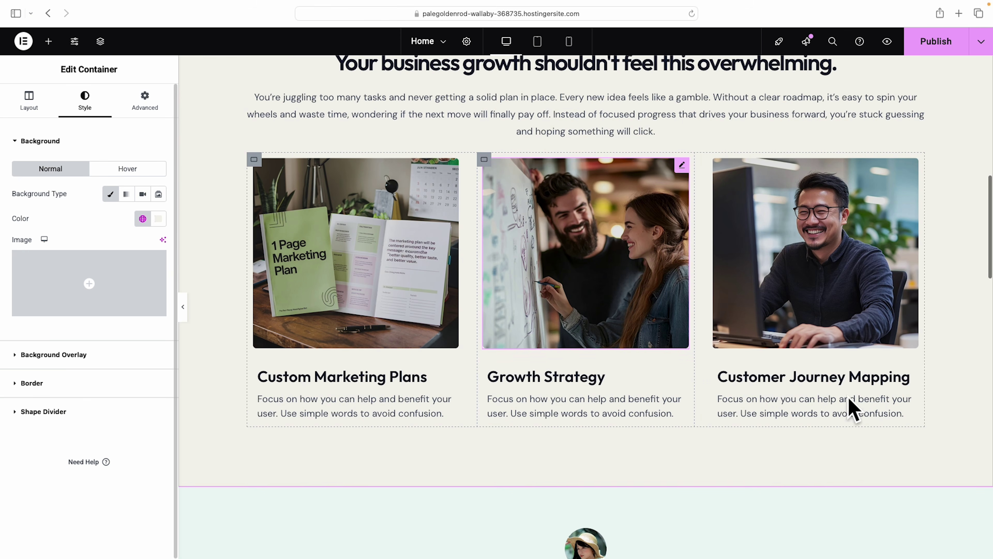
scroll(848, 397, down, 3)
scroll(848, 403, down, 2)
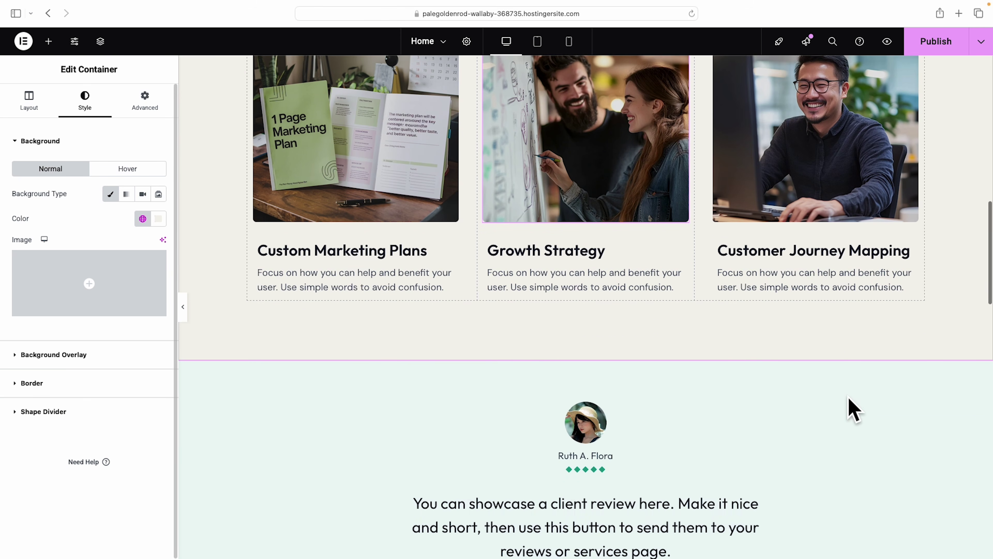
scroll(849, 401, down, 2)
scroll(850, 398, down, 5)
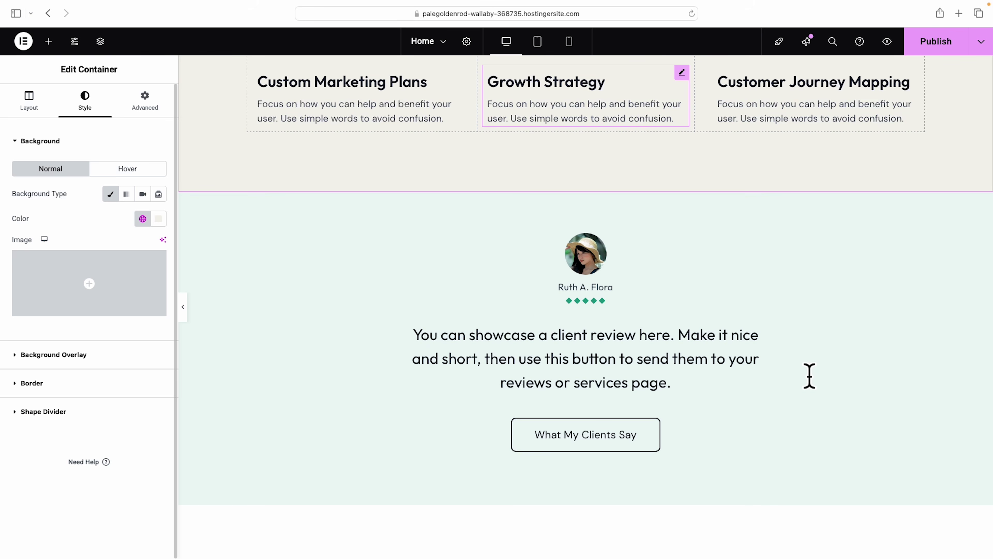
Inspect the testimonial's review heading, button, review text, reviewer name and avatar.
click(736, 363)
click(596, 443)
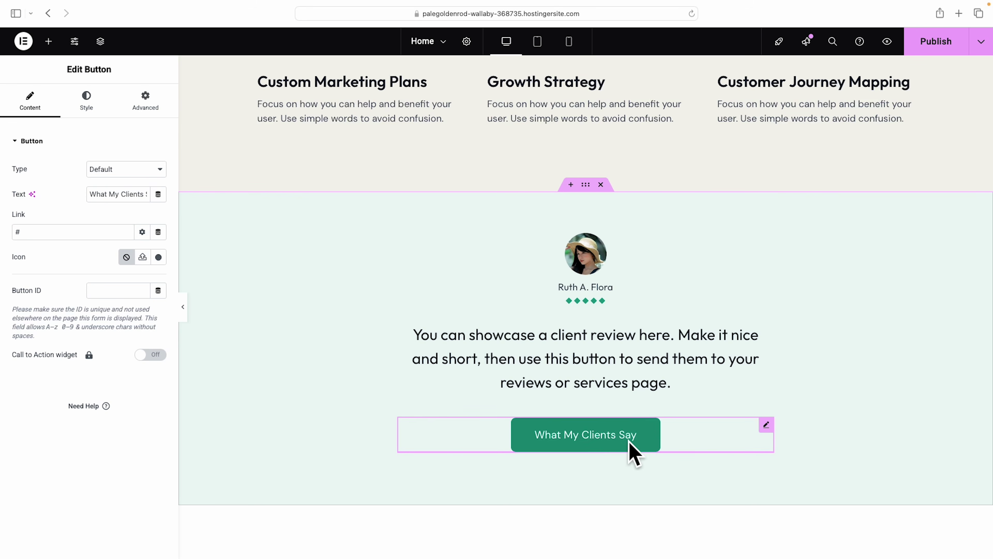
click(594, 374)
click(577, 287)
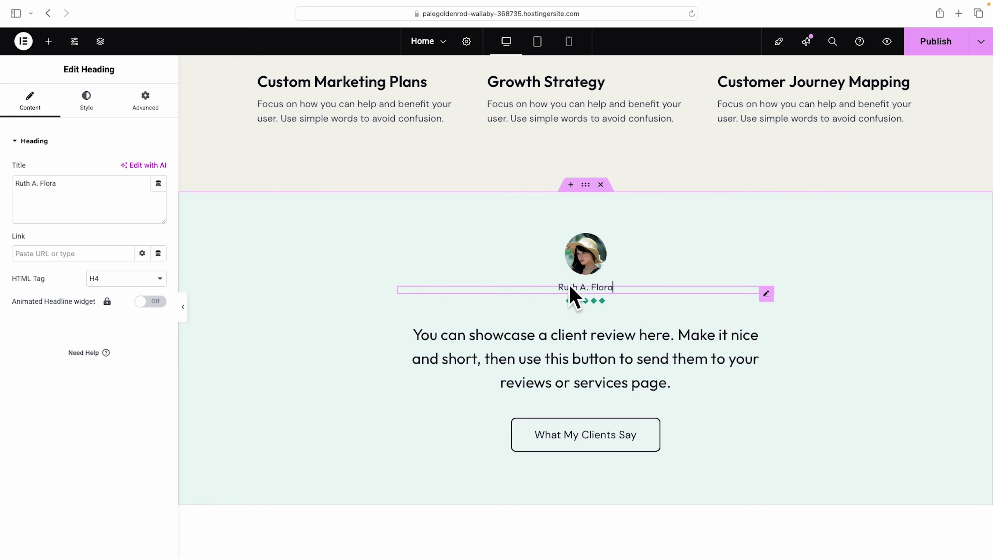
click(575, 243)
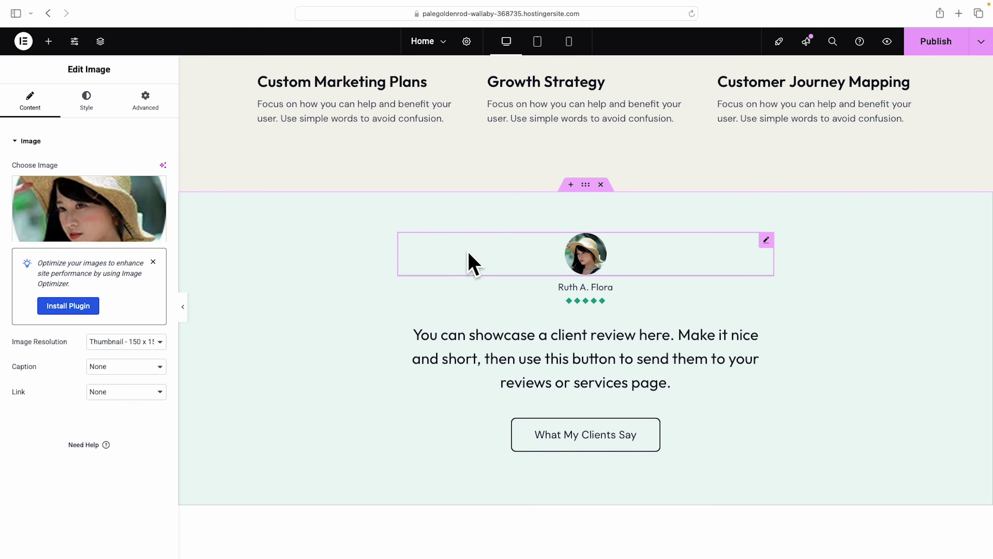
click(558, 287)
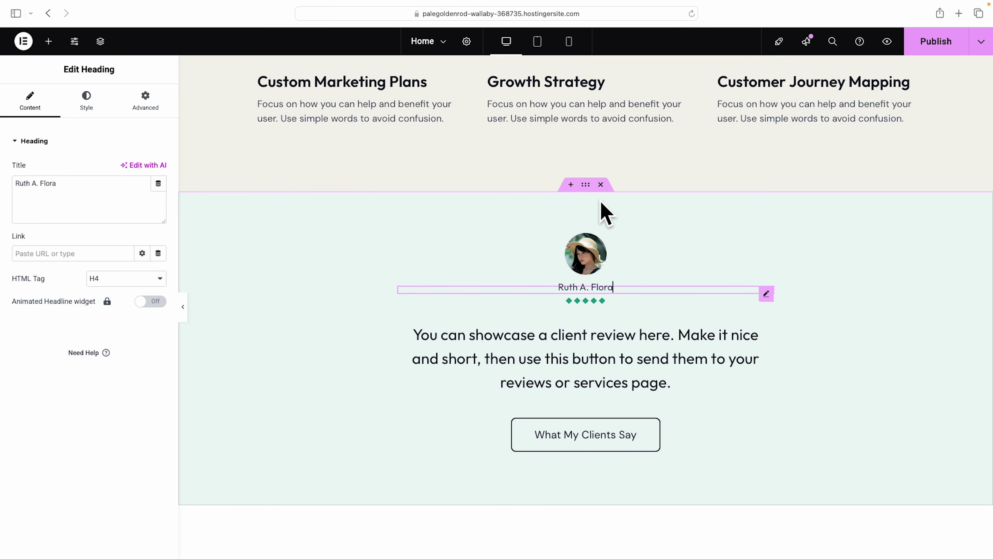
Delete the whole client testimonial section.
click(601, 185)
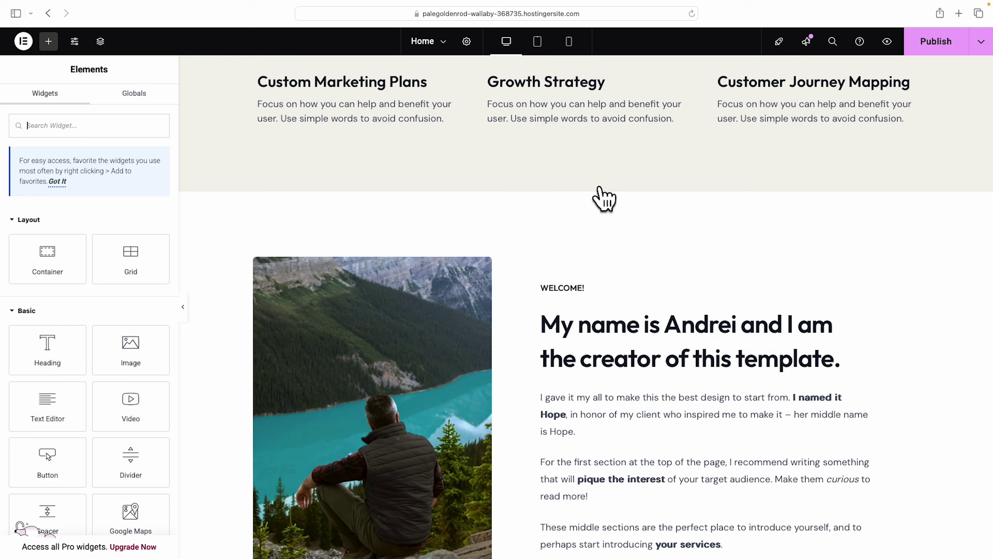
scroll(714, 233, down, 3)
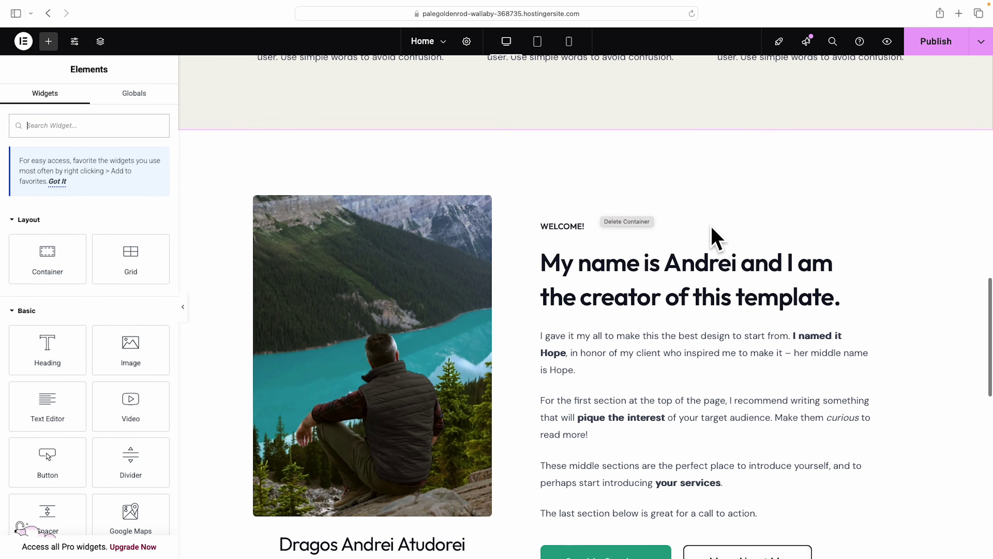
scroll(814, 273, down, 10)
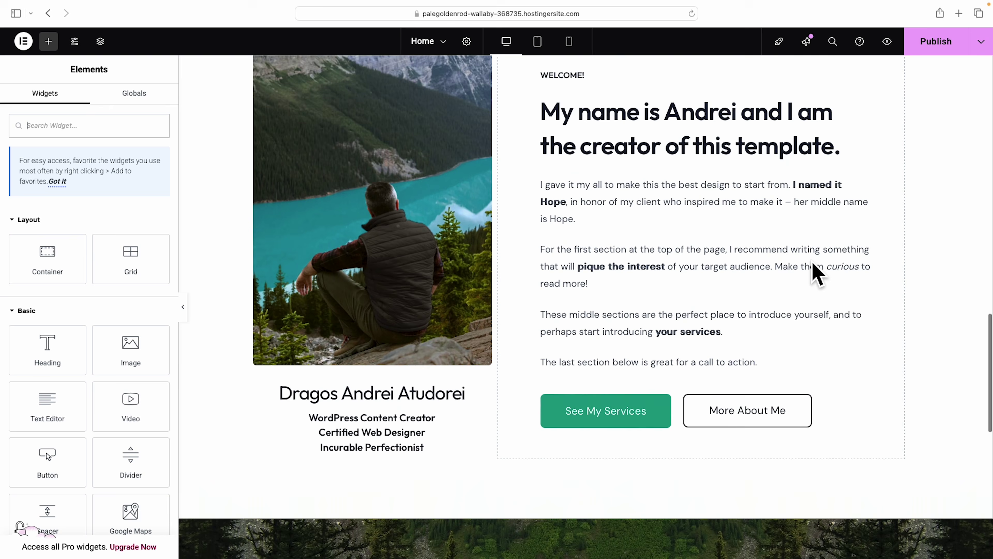
Insert an empty container above the welcome about section.
scroll(862, 387, down, 7)
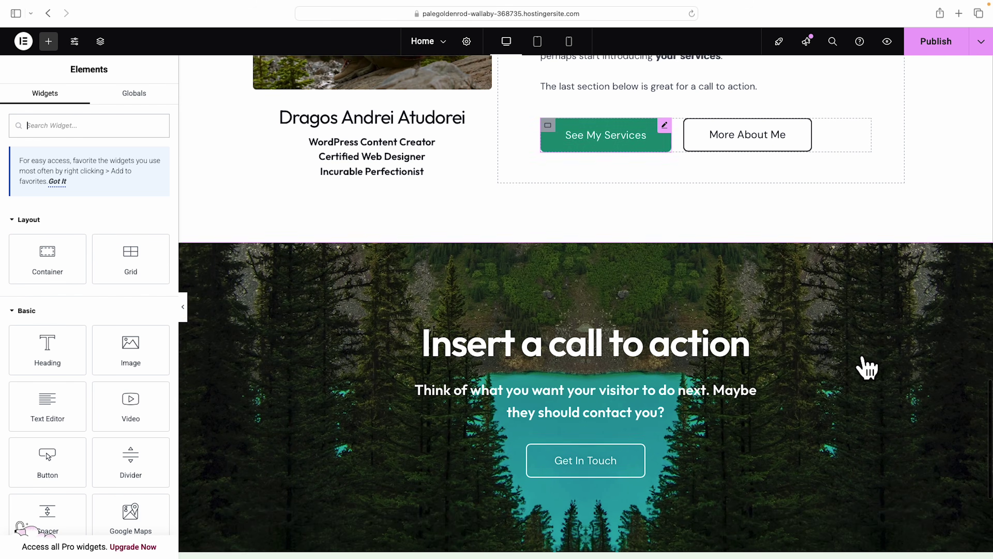
scroll(867, 368, up, 18)
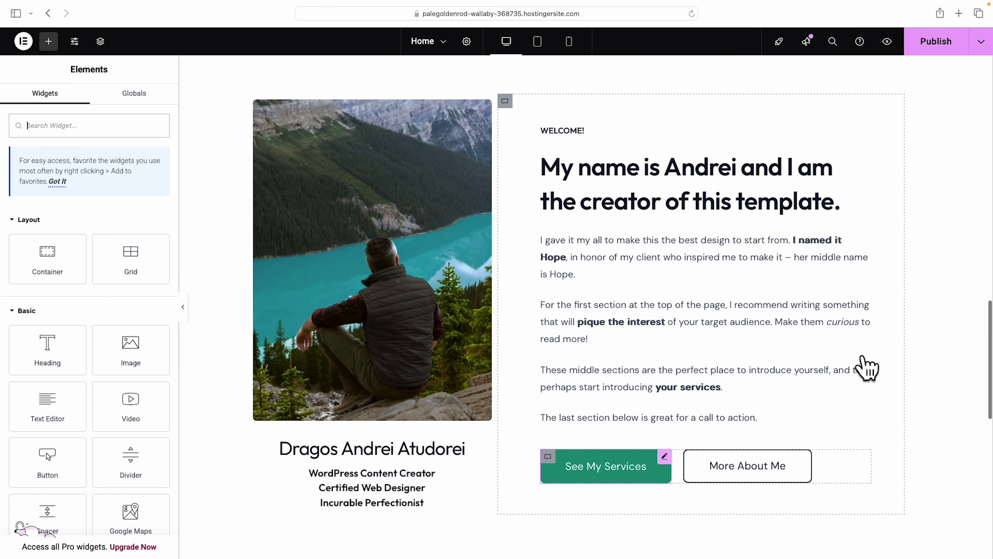
scroll(866, 368, up, 3)
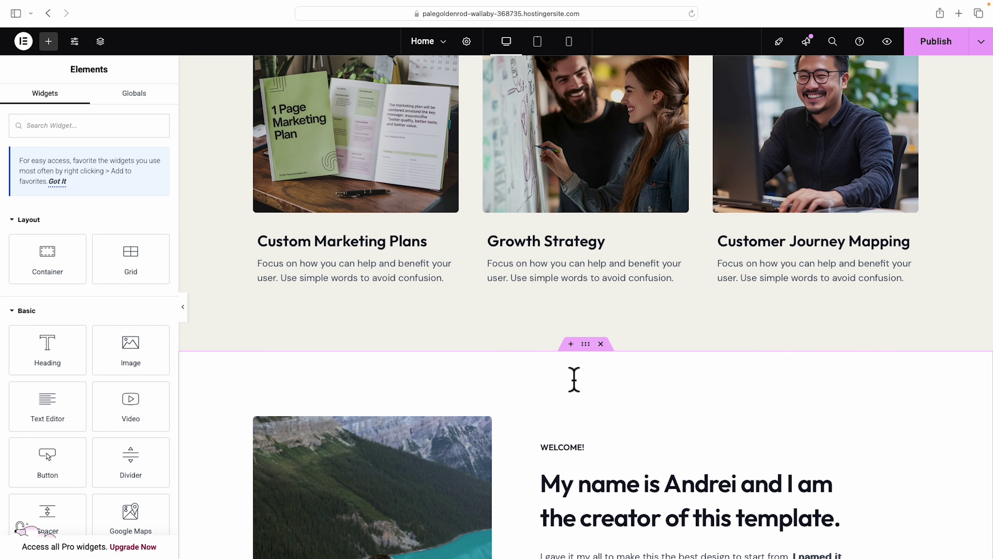
click(574, 344)
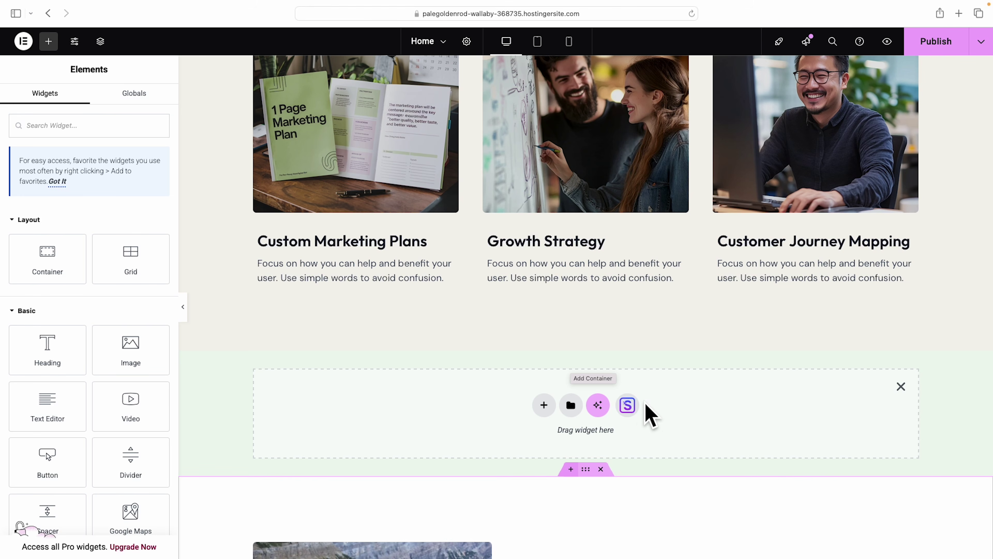
Import the dark six-feature block from the template library's Features blocks category.
click(628, 405)
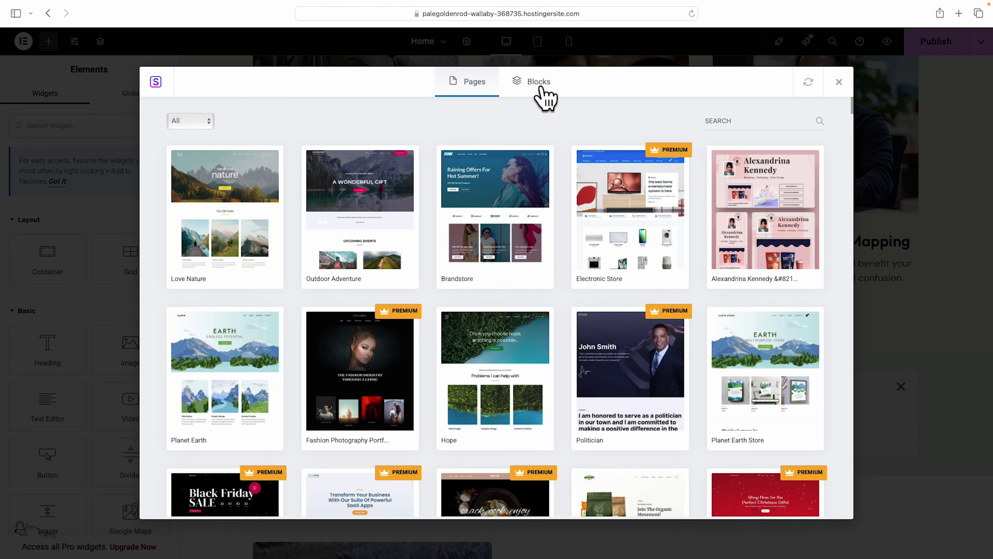
click(545, 94)
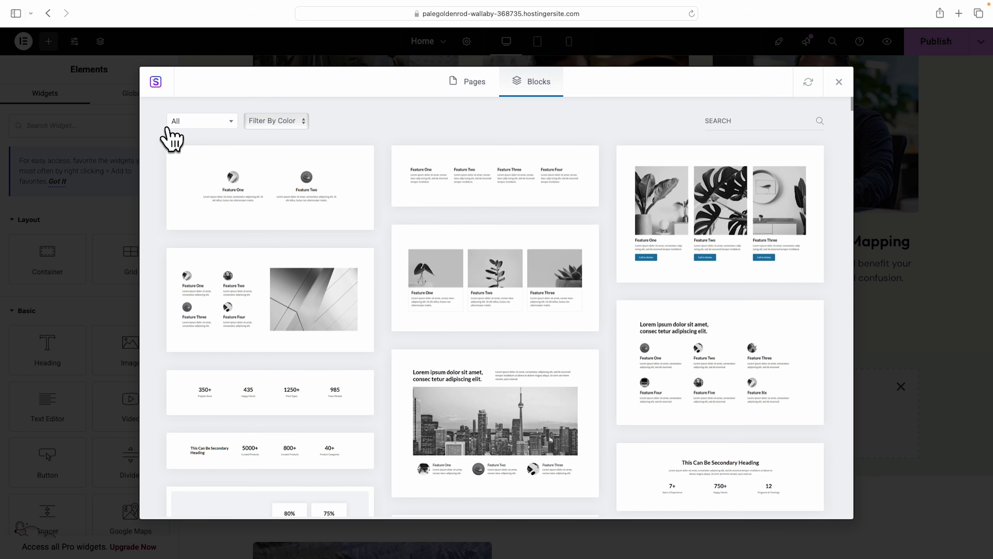
click(231, 123)
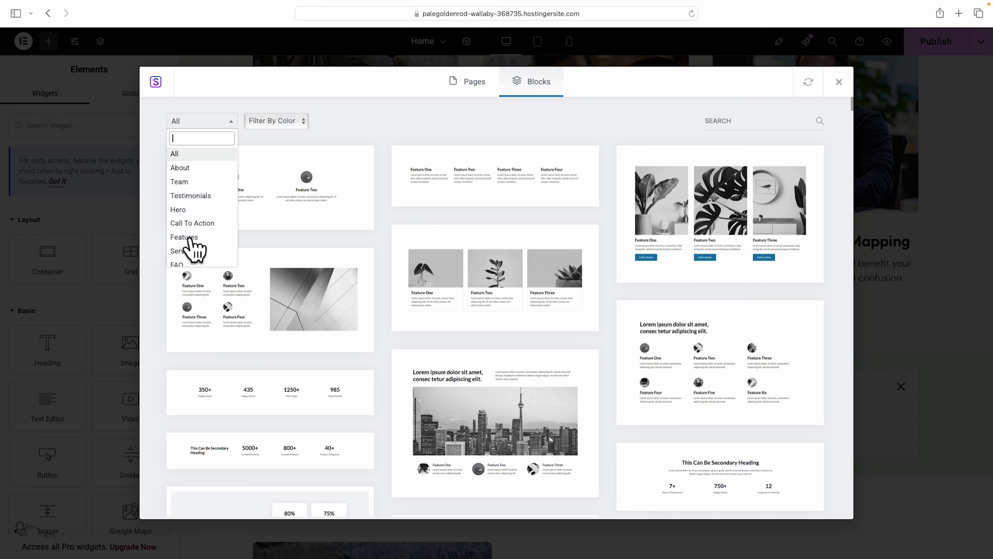
click(184, 237)
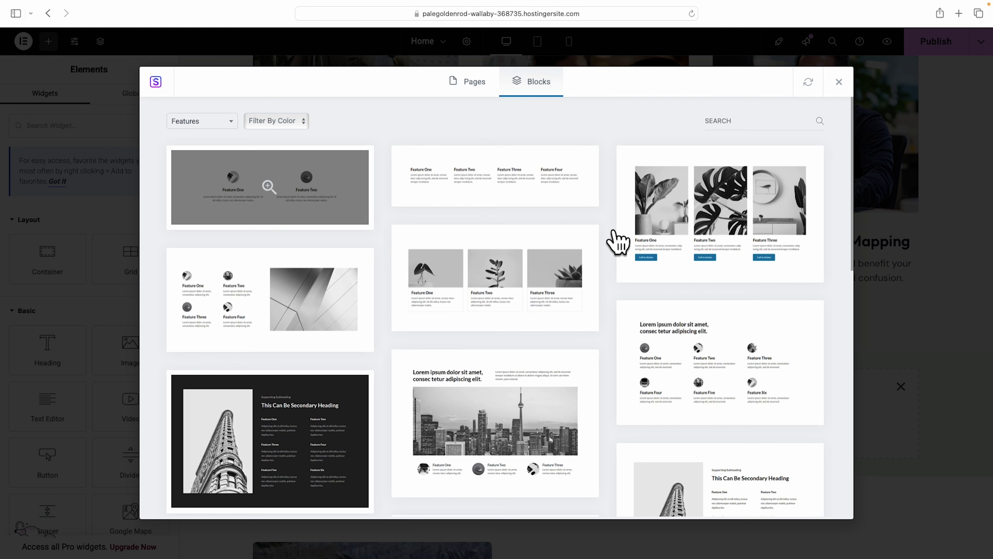
scroll(612, 240, down, 5)
scroll(613, 240, down, 5)
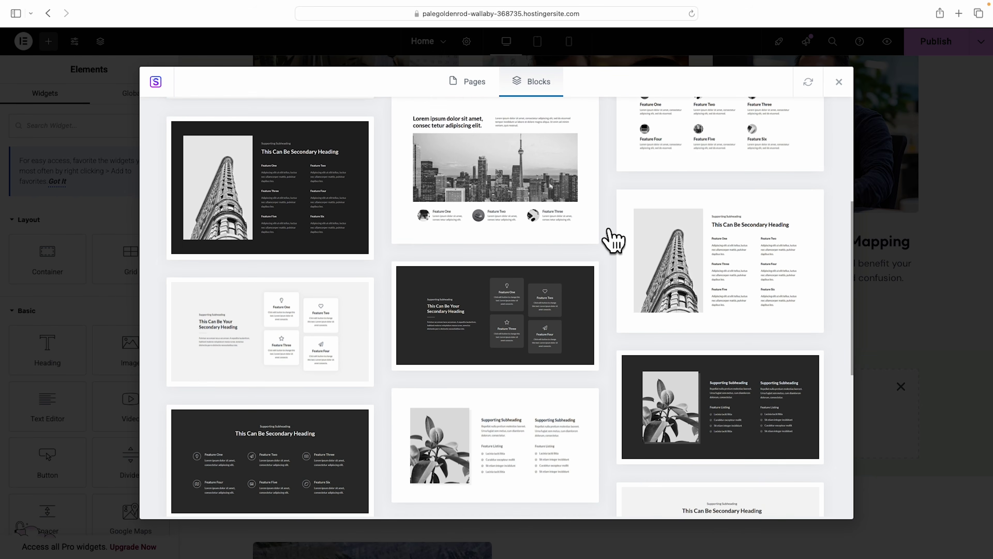
scroll(613, 239, down, 6)
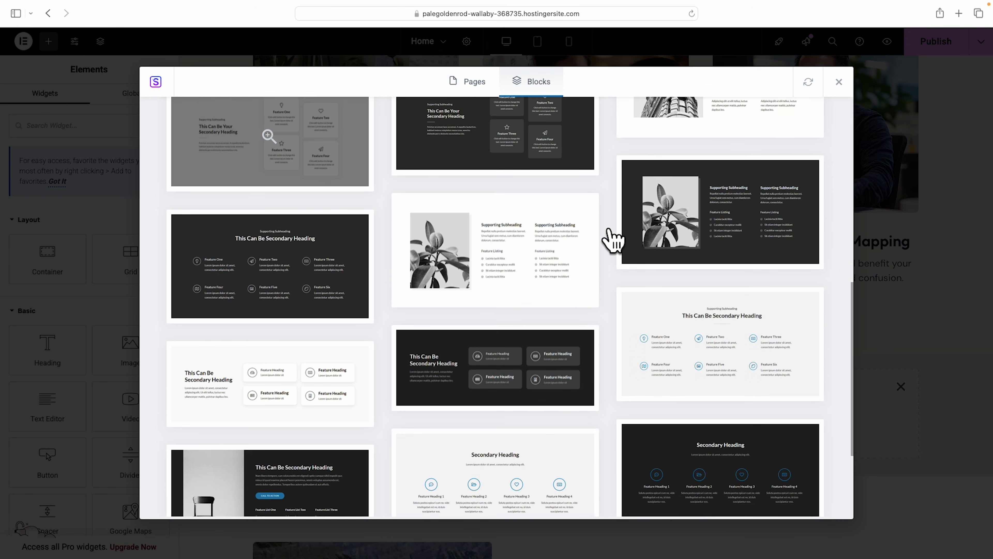
scroll(612, 239, up, 15)
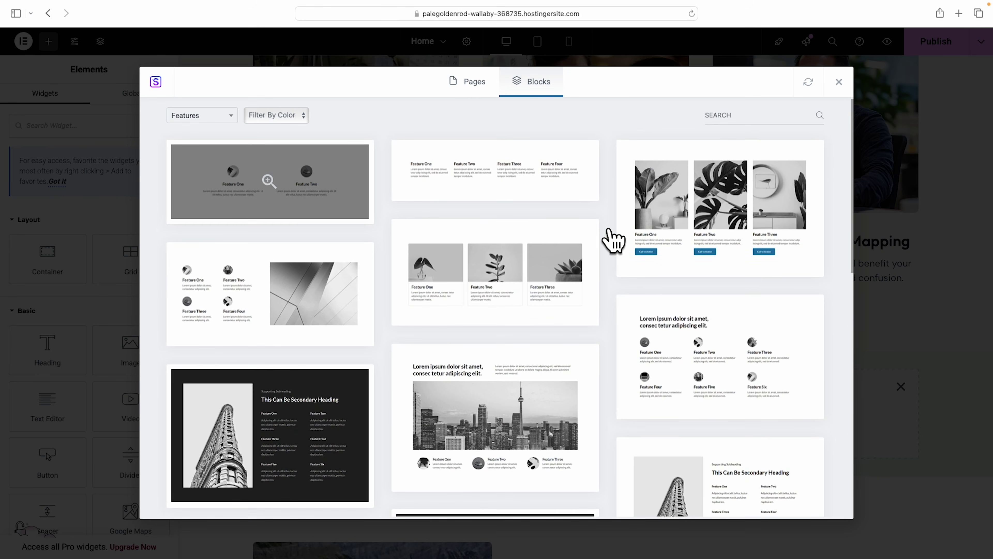
scroll(613, 239, down, 7)
scroll(613, 239, down, 3)
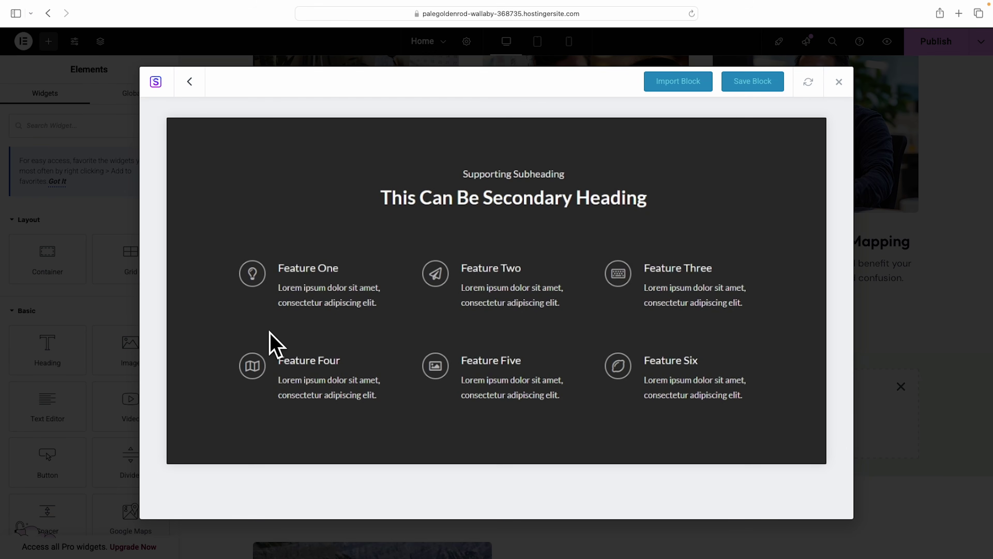
click(679, 84)
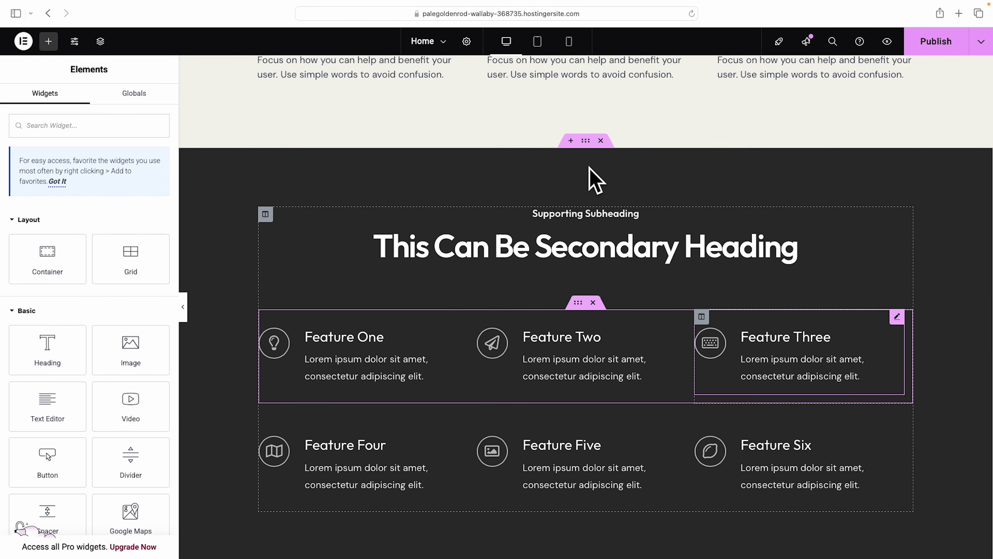
Darken the features section background from #232323 to #202020, then select its headings.
click(585, 142)
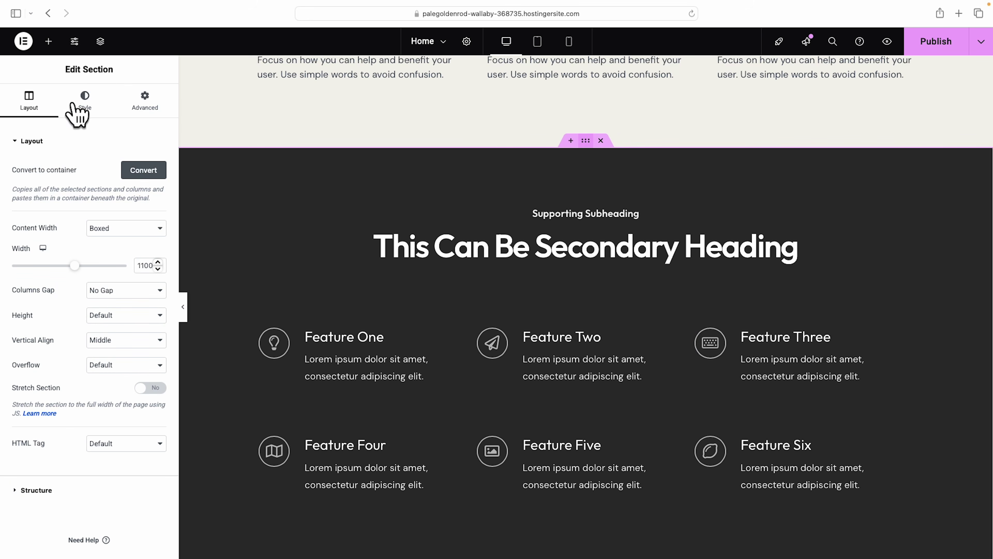
click(84, 101)
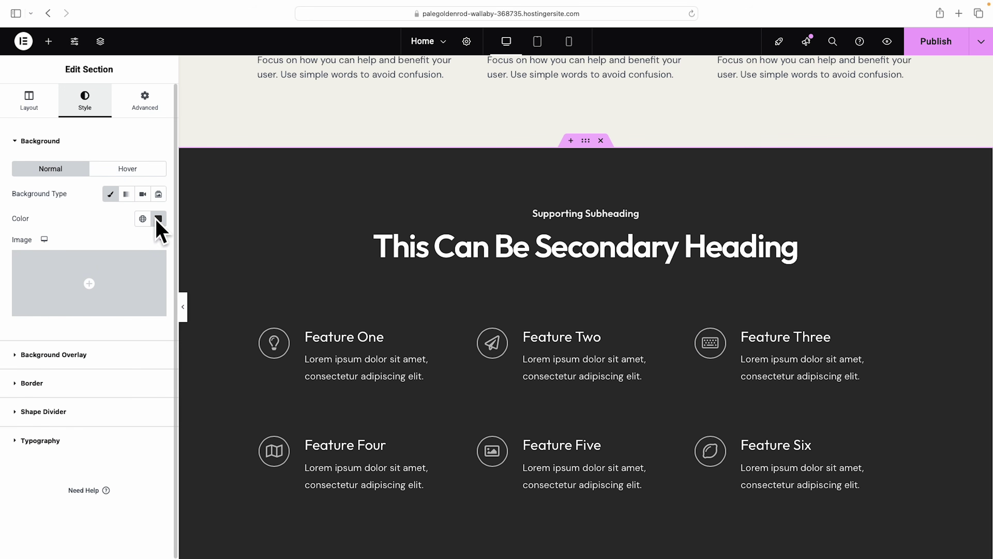
click(158, 218)
drag(90, 342, 85, 347)
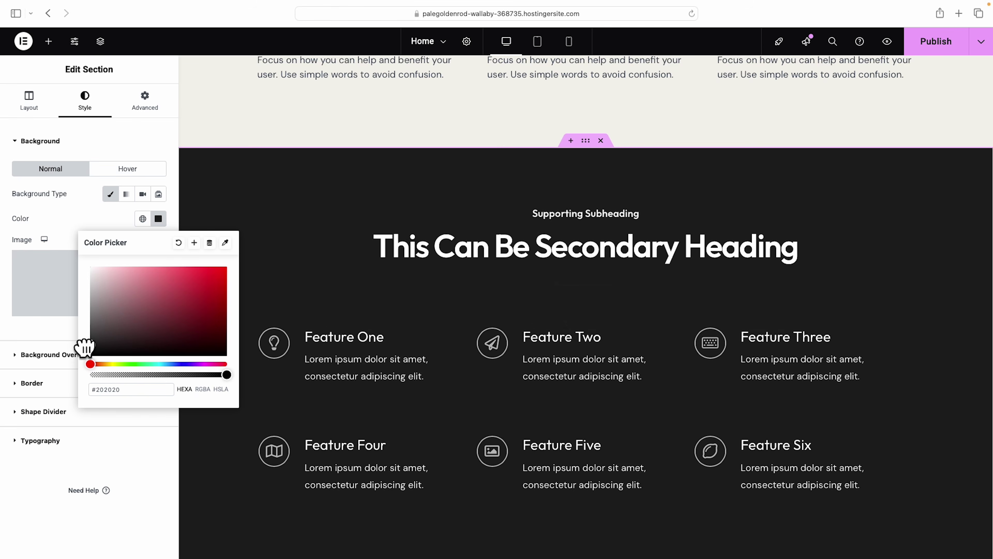
click(612, 253)
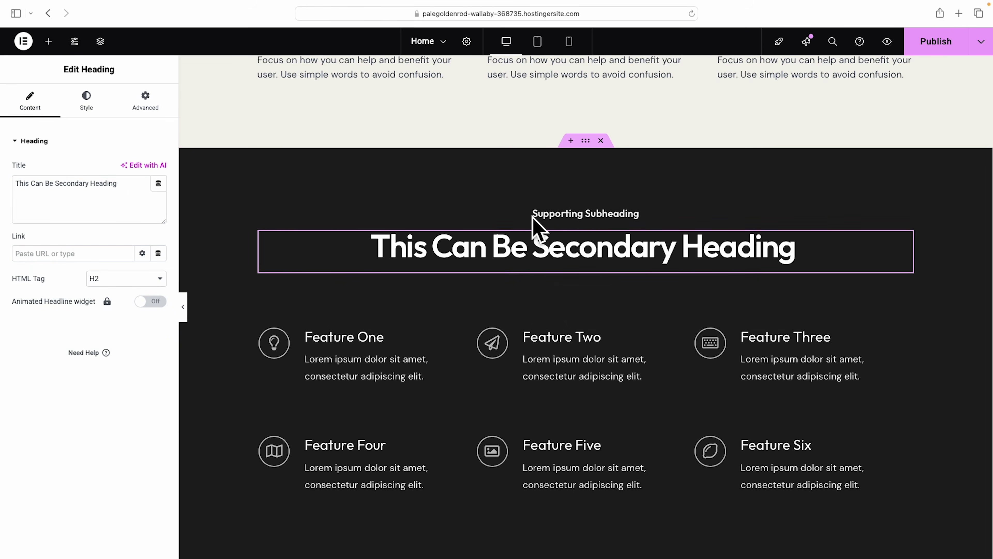
click(614, 216)
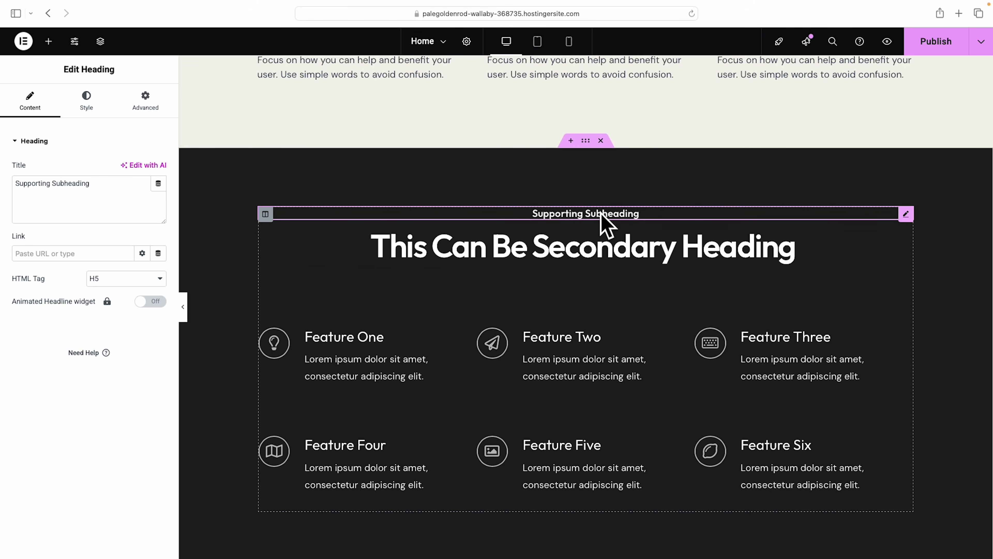
Delete the Supporting Subheading, retitle the heading 'Why work with us?', and remove the second feature row.
right_click(602, 215)
click(633, 478)
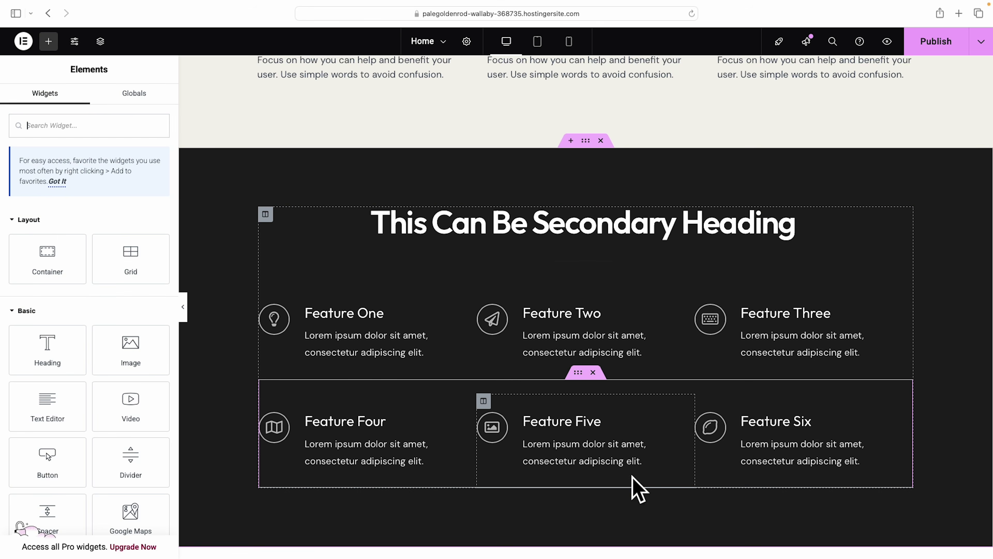
click(576, 218)
double_click(105, 194)
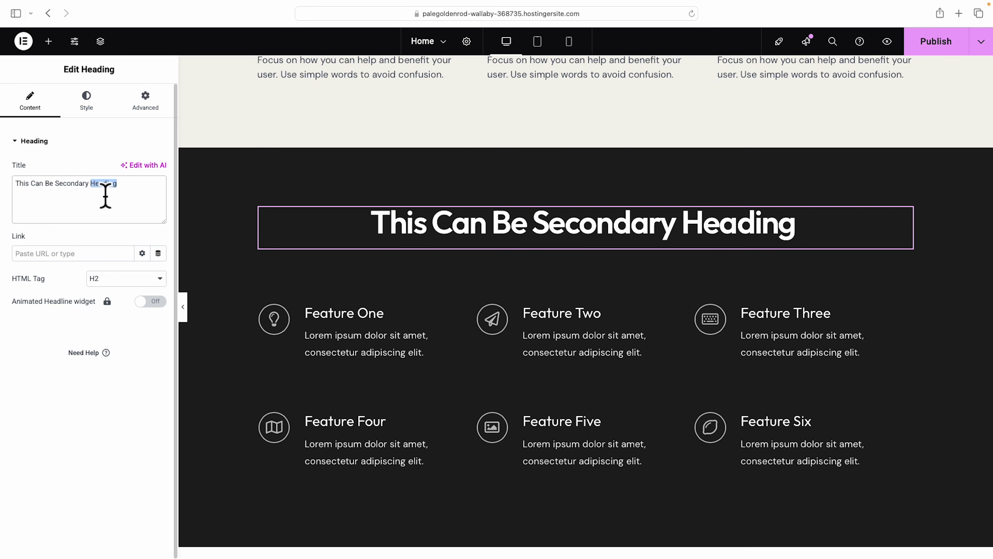
triple_click(105, 194)
text(Why work with us?)
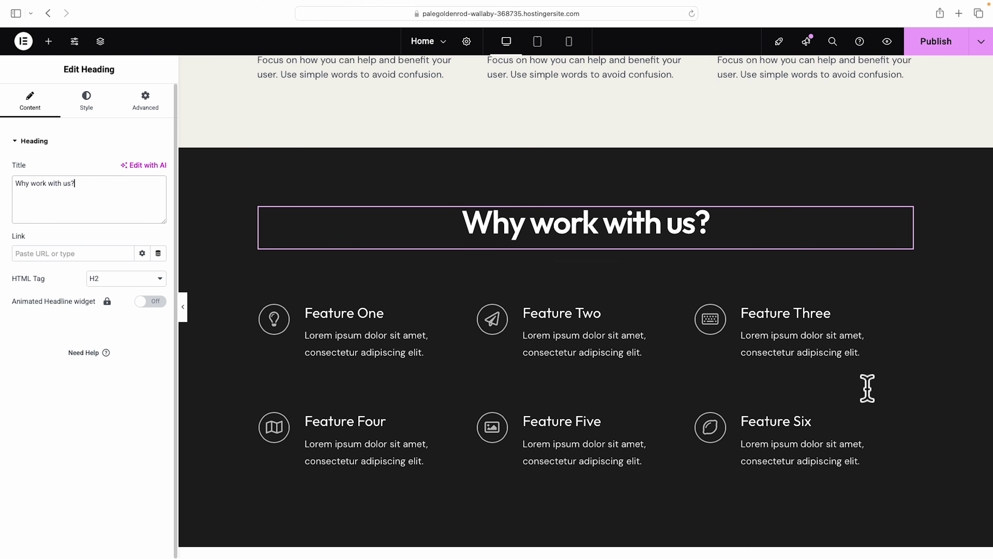
click(743, 451)
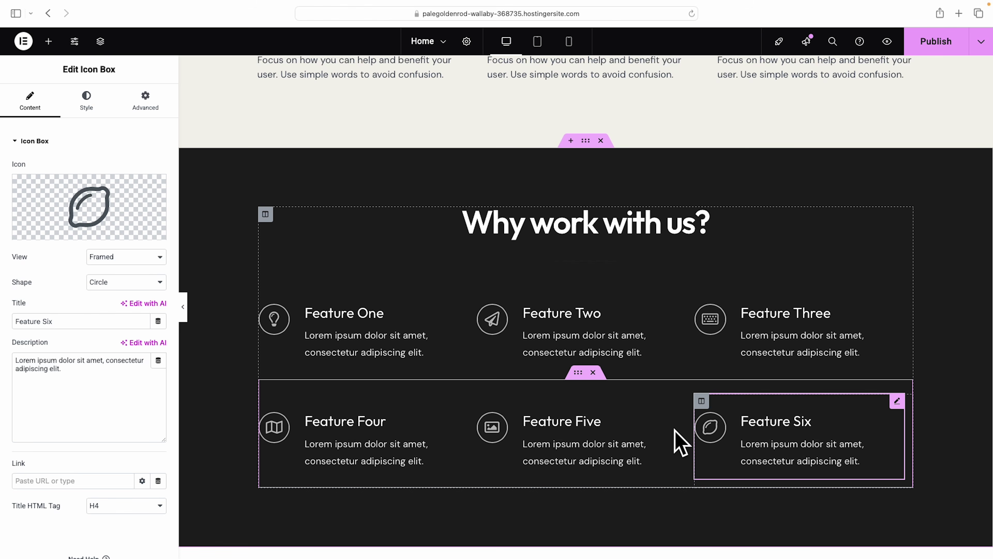
click(593, 372)
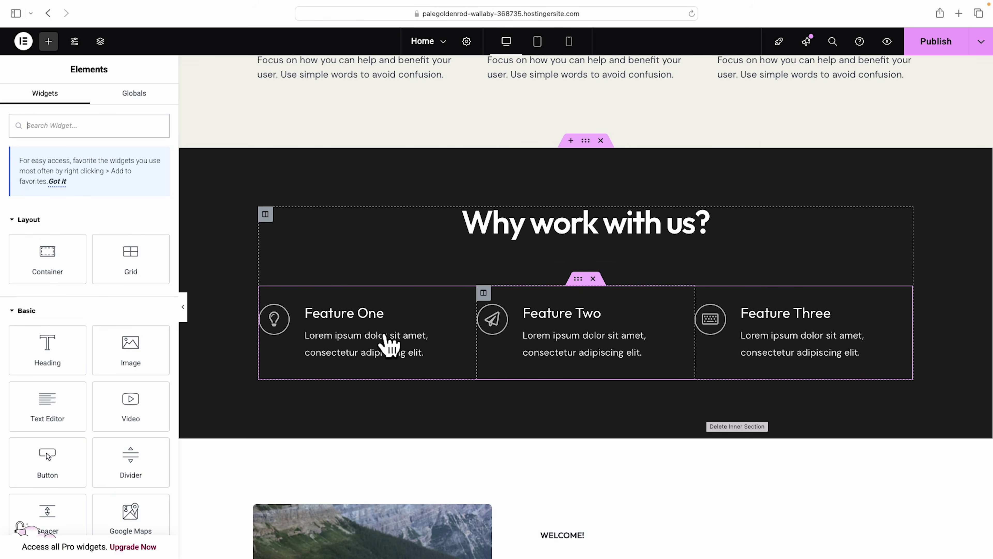
Rename the first feature's title from 'Feature One' to 'Benefit One'.
click(344, 318)
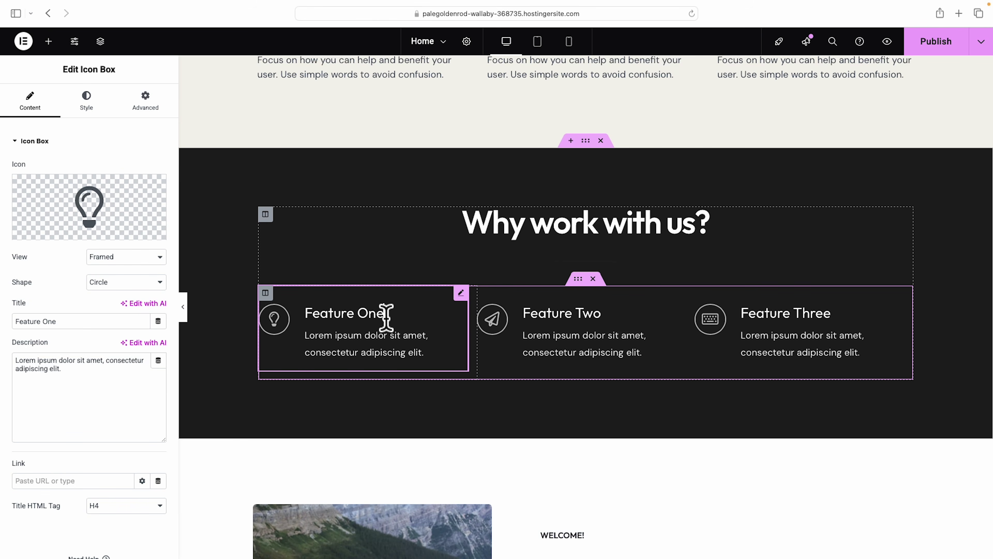
double_click(28, 321)
text(Benefit)
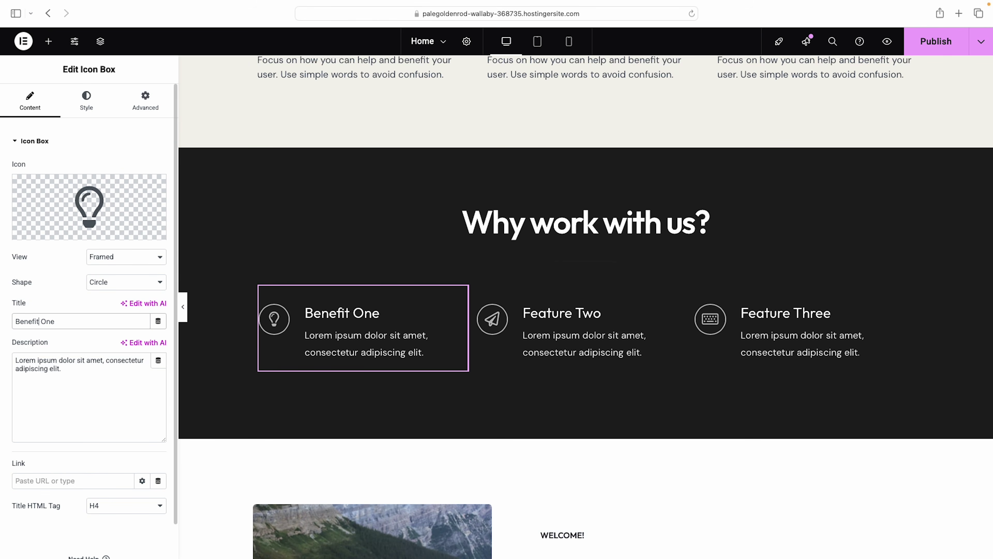
drag(63, 378, 13, 366)
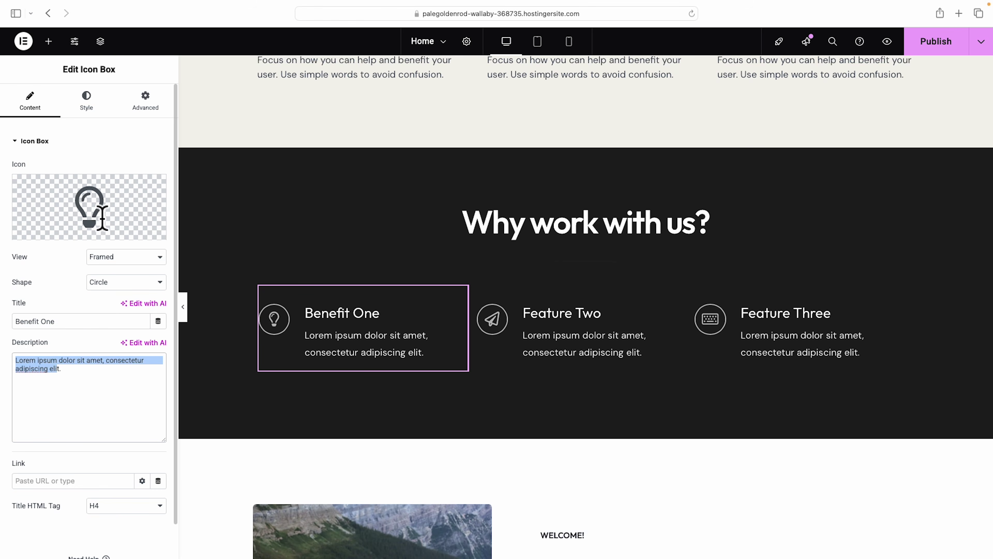
Set the Benefit One box icon to Lightbulb from the icon library.
click(87, 210)
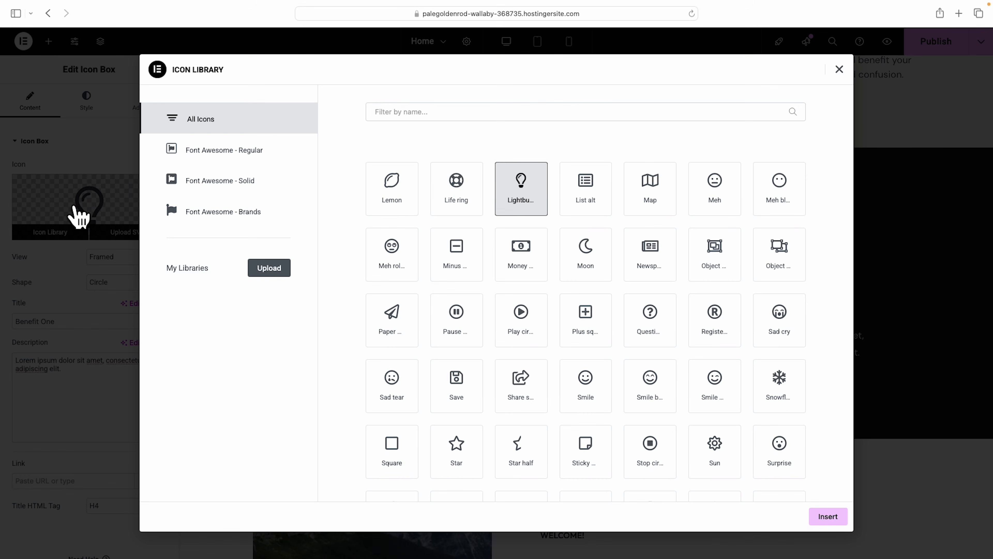
scroll(682, 249, down, 5)
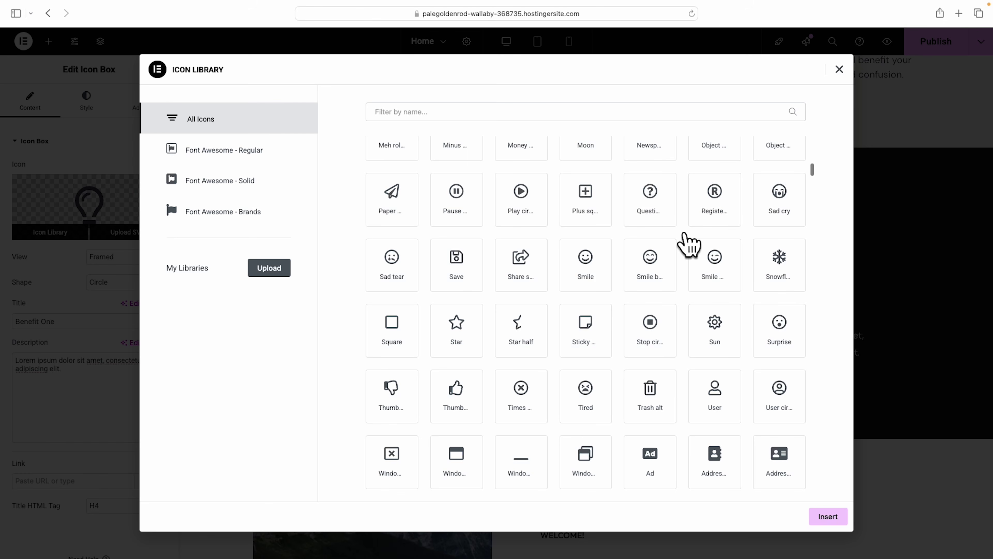
scroll(688, 242, up, 4)
click(516, 221)
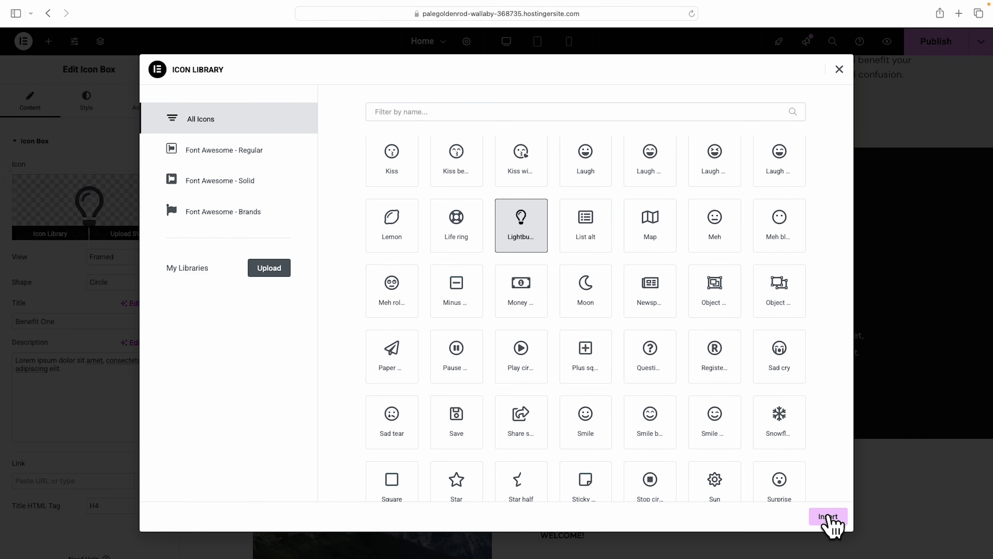
click(829, 517)
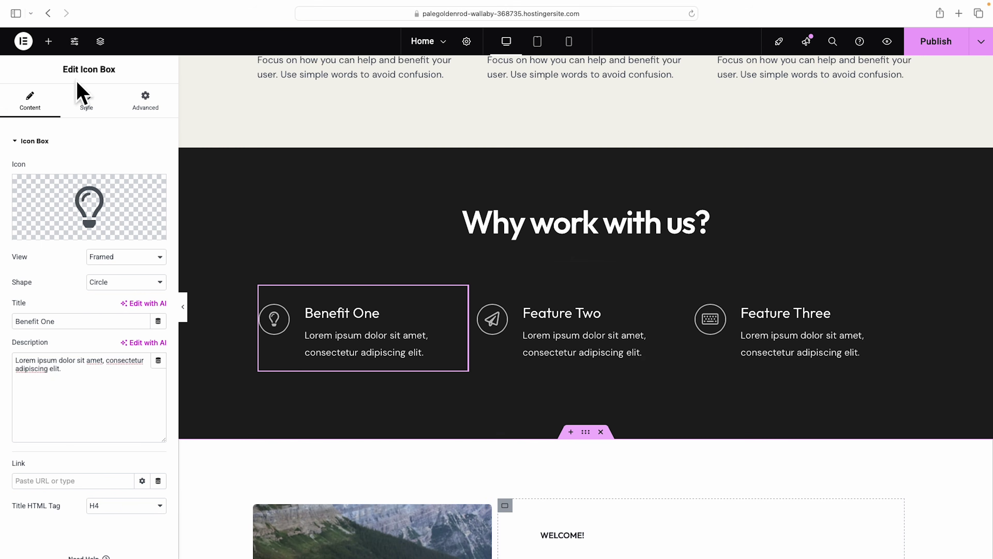
click(87, 103)
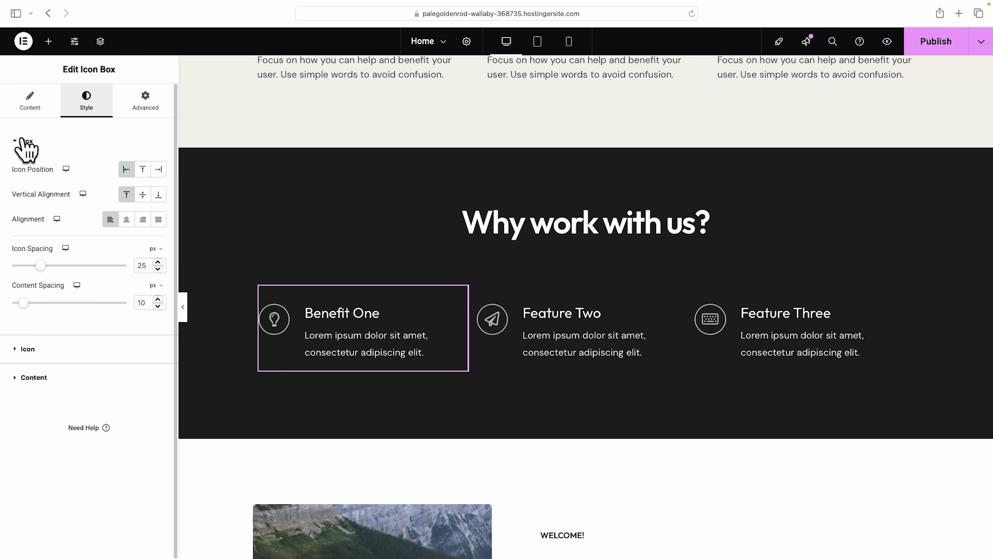
Set the Benefit One icon's primary colour to teal #25CCAE.
click(24, 350)
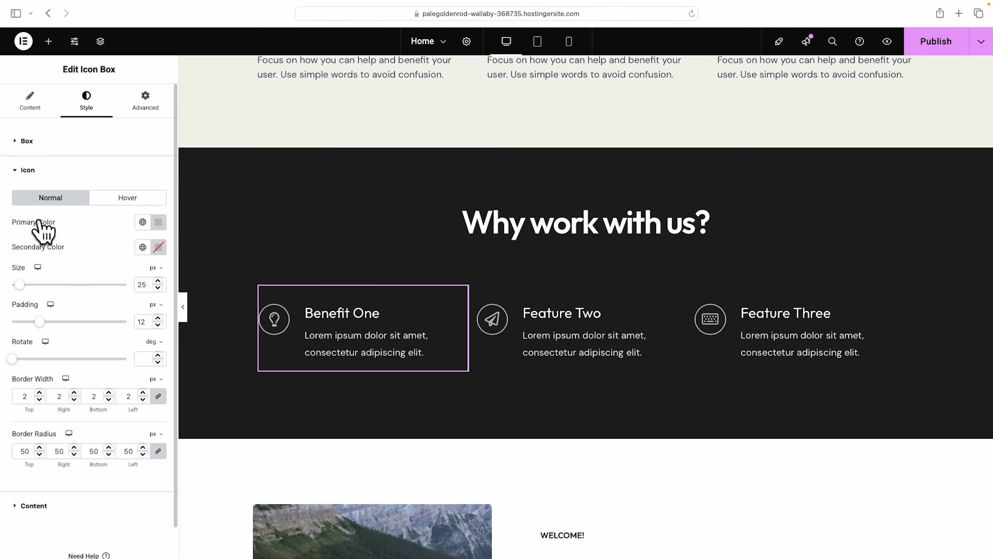
click(142, 222)
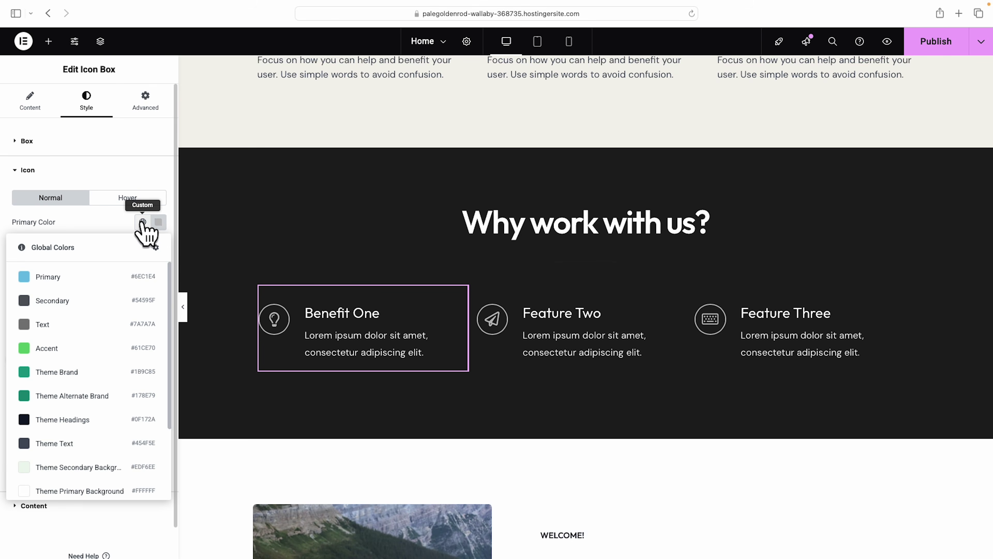
scroll(80, 356, down, 3)
scroll(82, 355, up, 2)
click(80, 344)
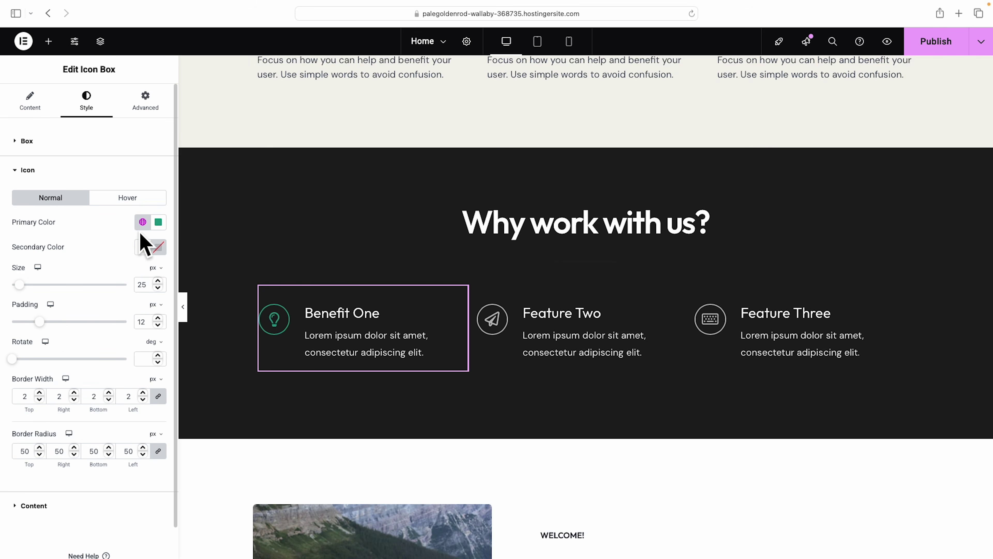
click(159, 223)
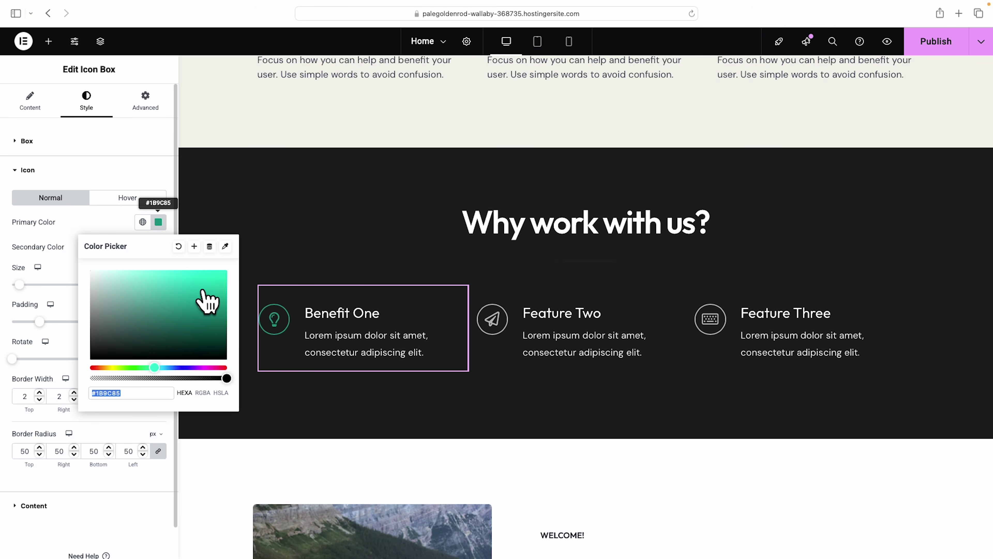
text(#25CCAE)
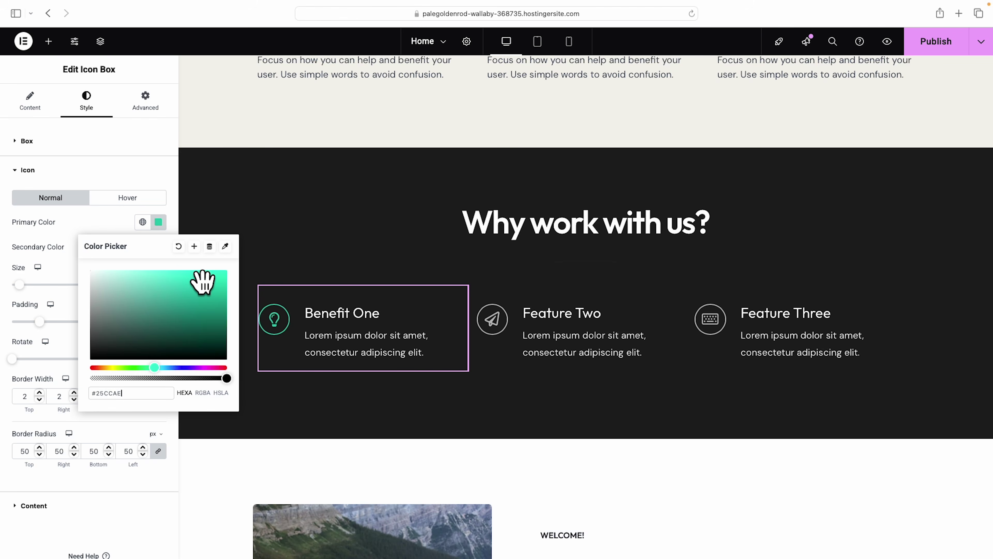
click(156, 171)
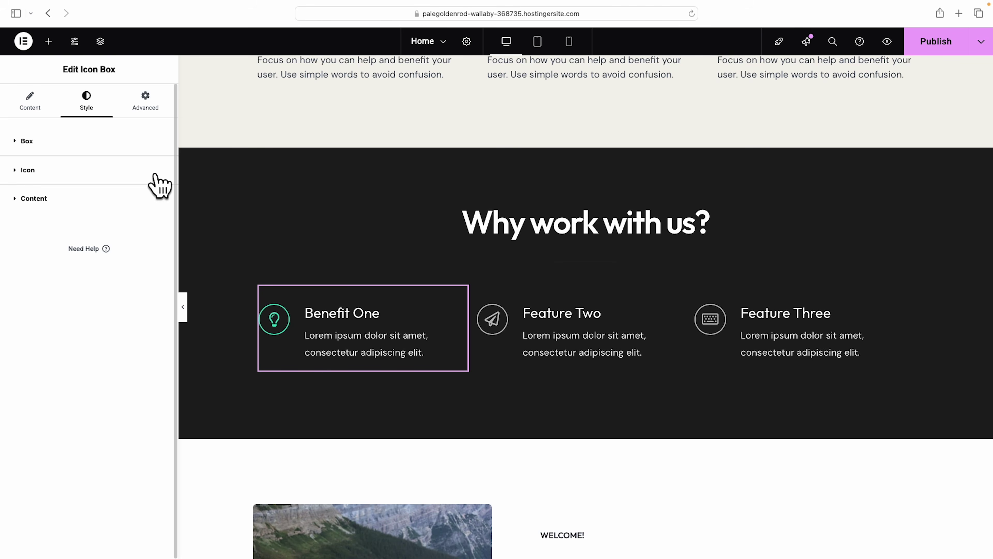
Set the Benefit One title typography weight to 600 (Semi Bold).
click(326, 316)
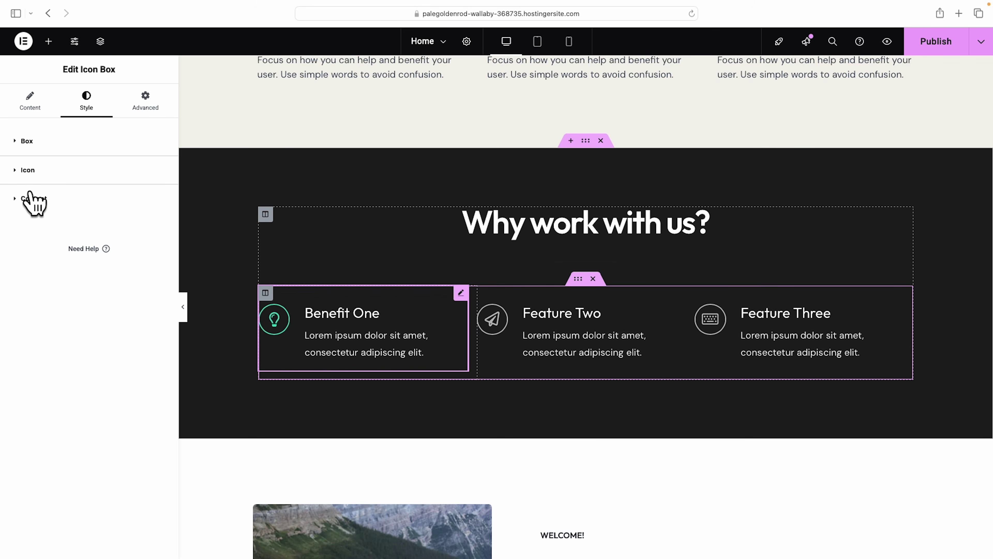
click(15, 198)
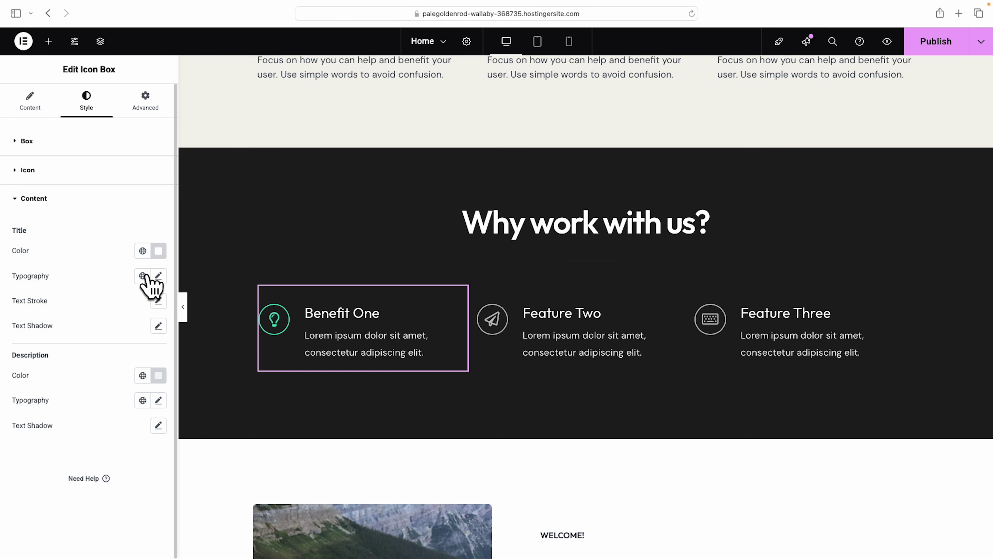
click(158, 275)
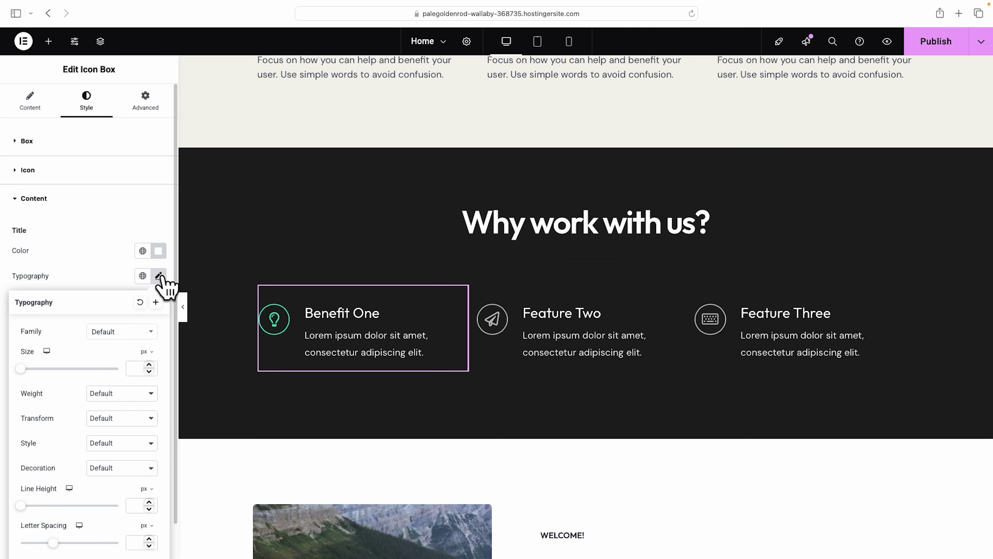
click(120, 394)
click(125, 344)
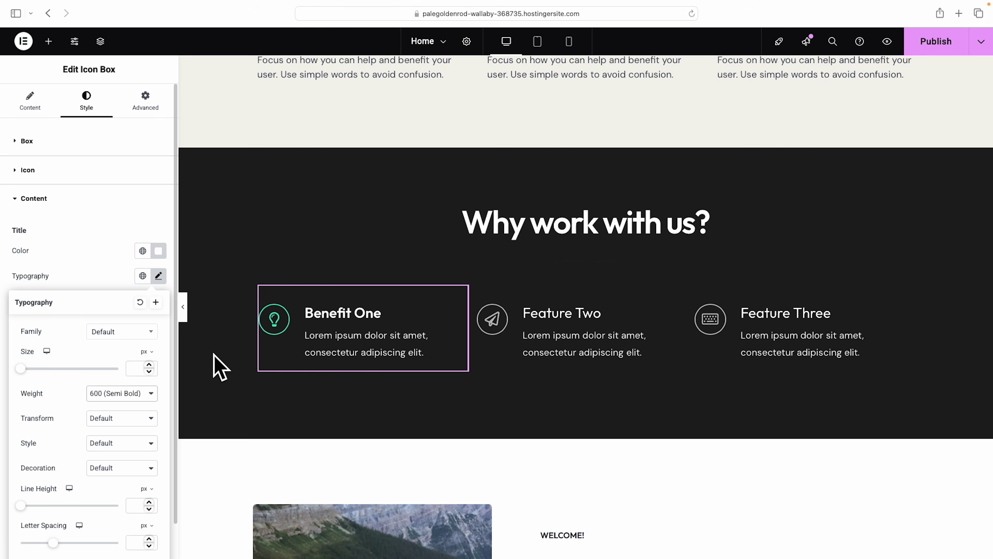
click(340, 346)
Copy Benefit One's style and paste it onto Feature Two and Feature Three.
right_click(322, 325)
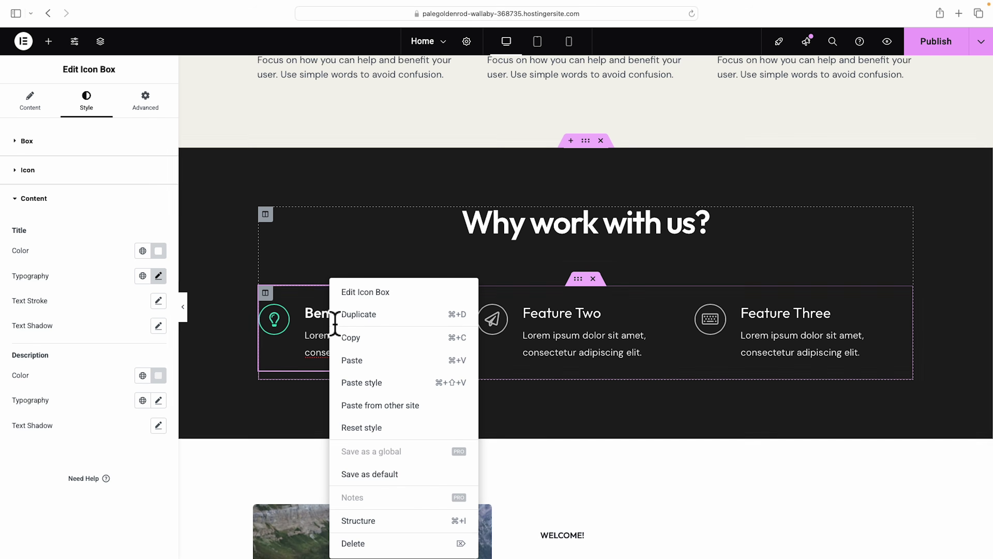
click(361, 336)
right_click(554, 321)
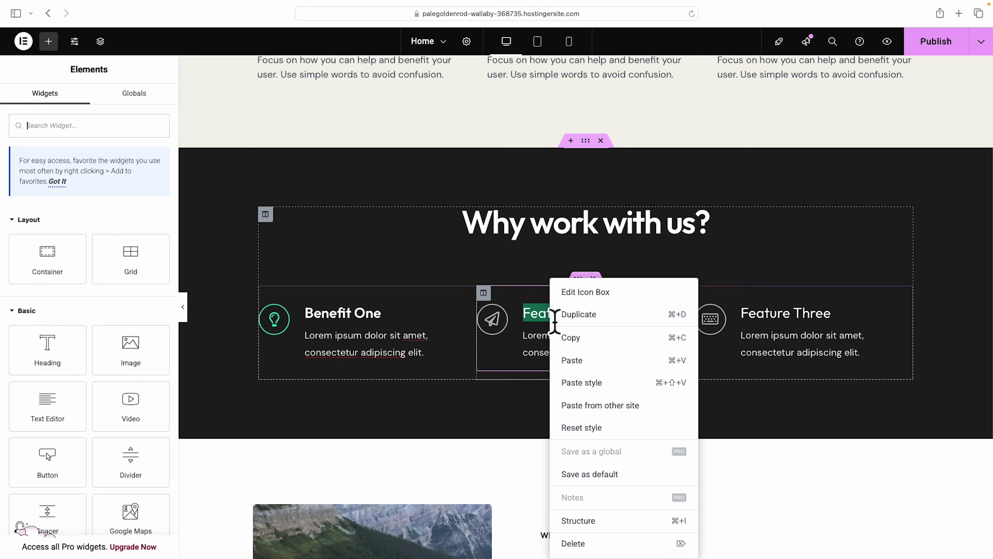
click(577, 383)
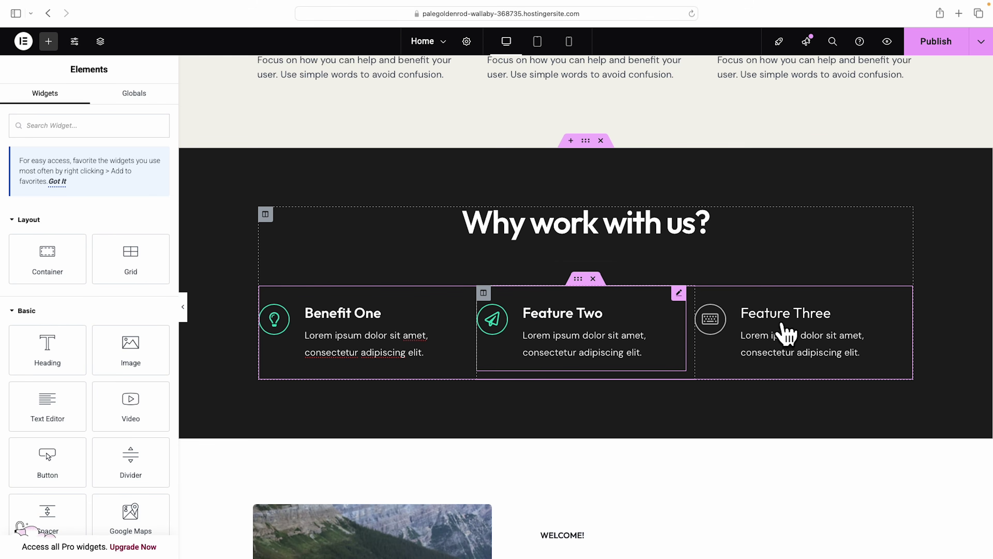
right_click(782, 340)
click(814, 382)
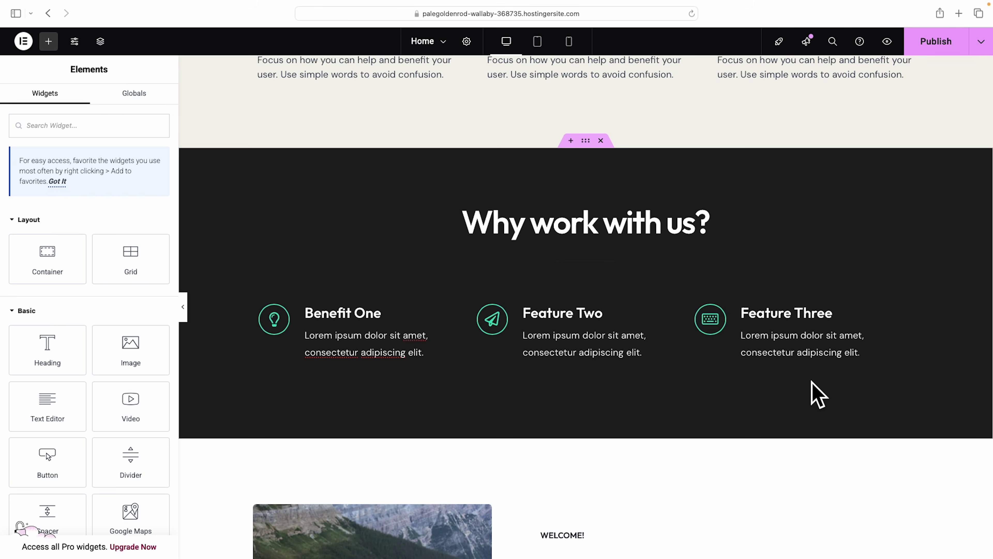
scroll(812, 382, down, 4)
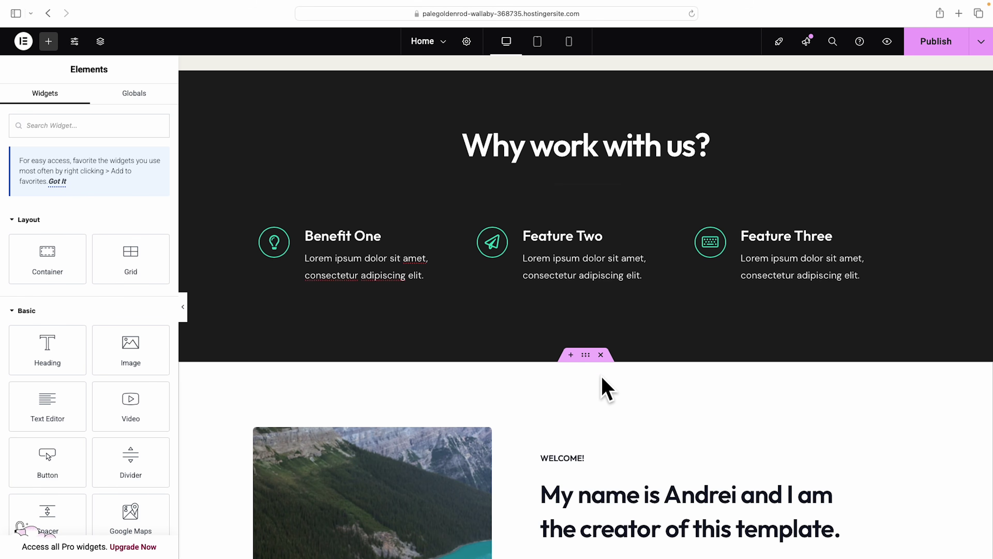
Add a section below the features and import the 'What Our Clients Say' testimonial block from the template library.
click(571, 355)
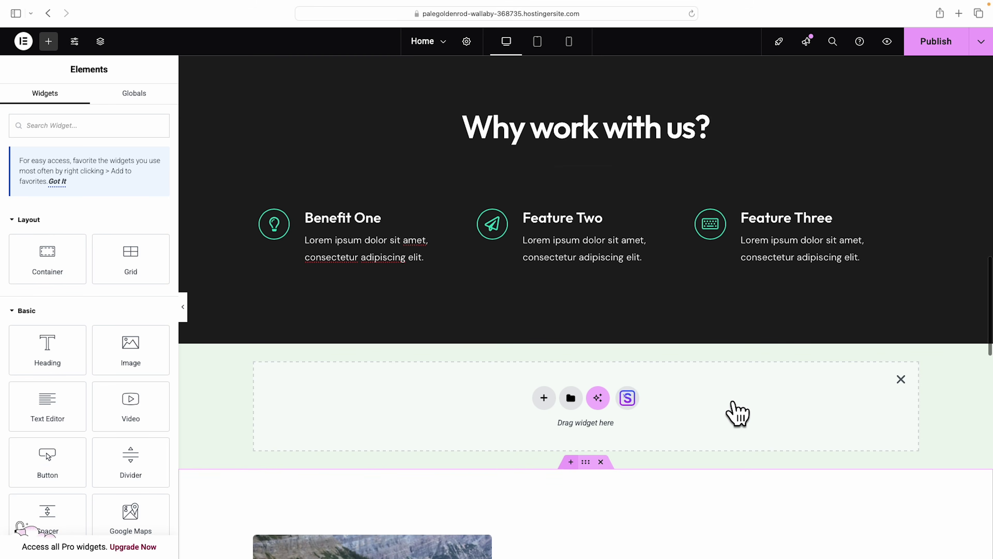
click(627, 399)
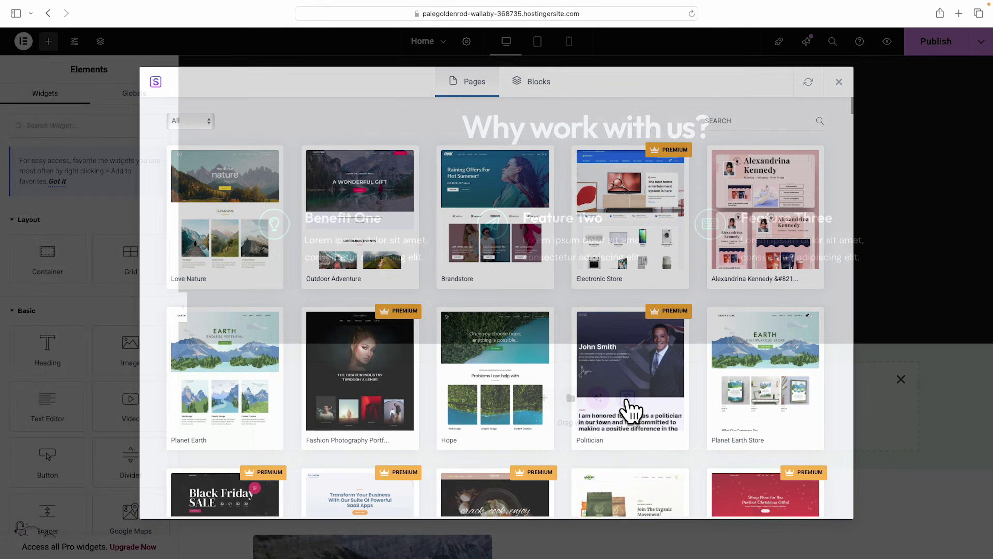
click(540, 82)
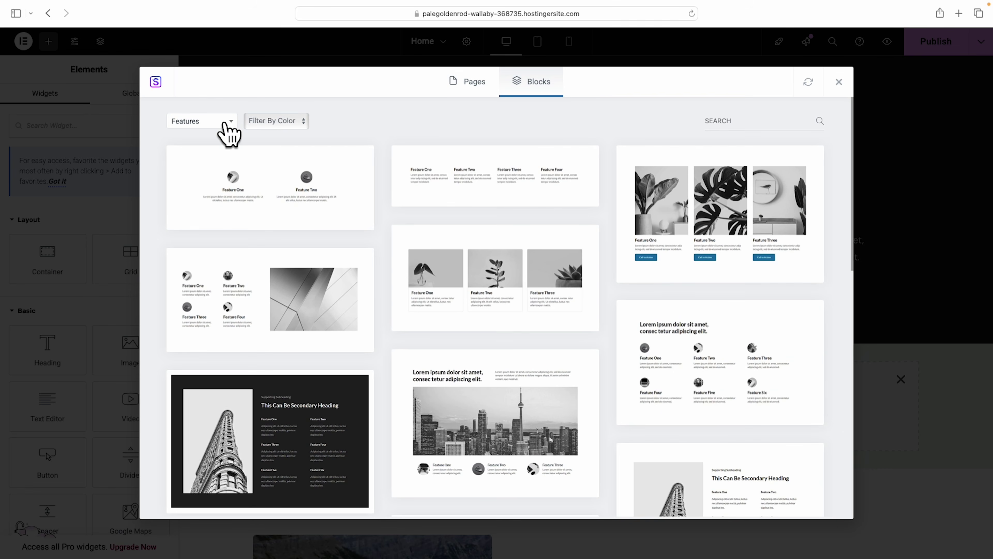
click(231, 125)
click(206, 197)
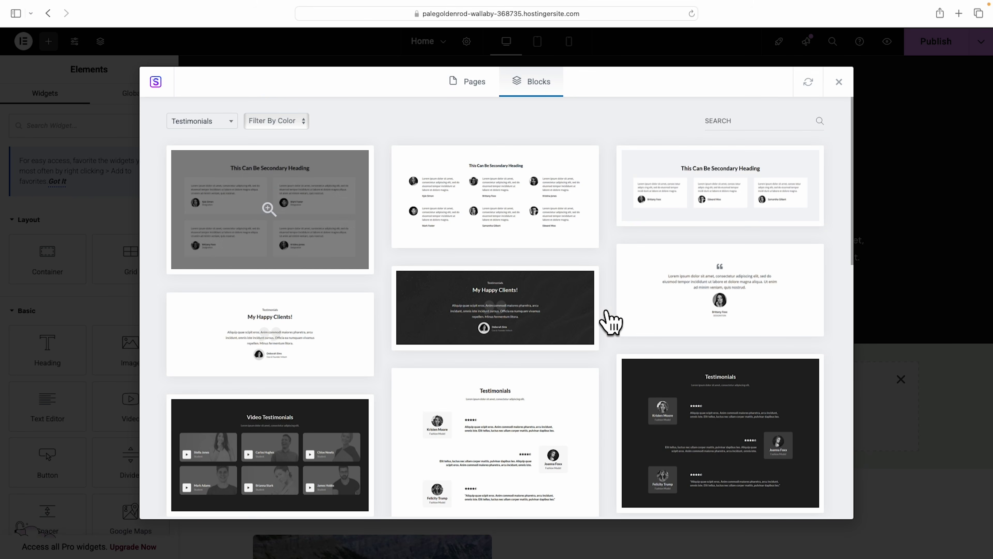
scroll(618, 326, down, 5)
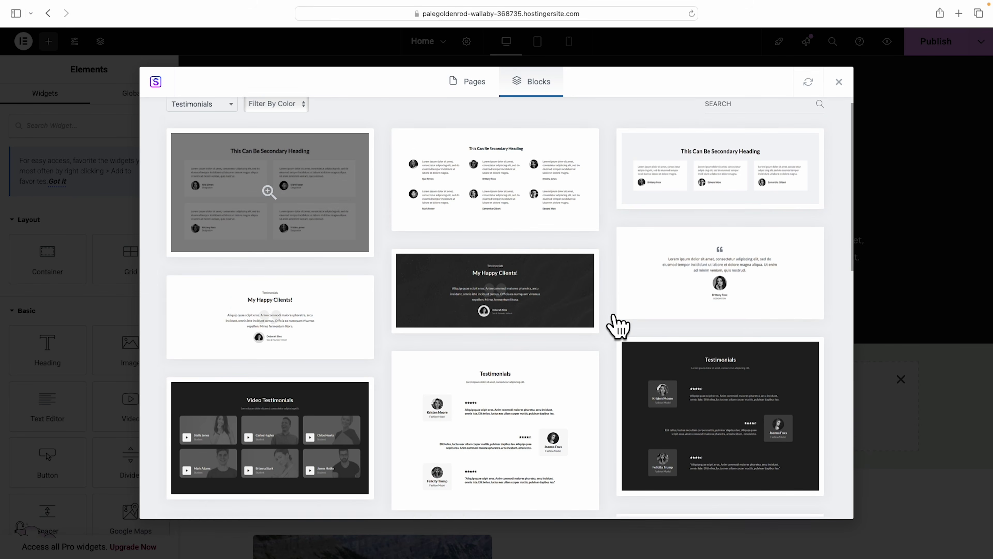
scroll(618, 327, down, 8)
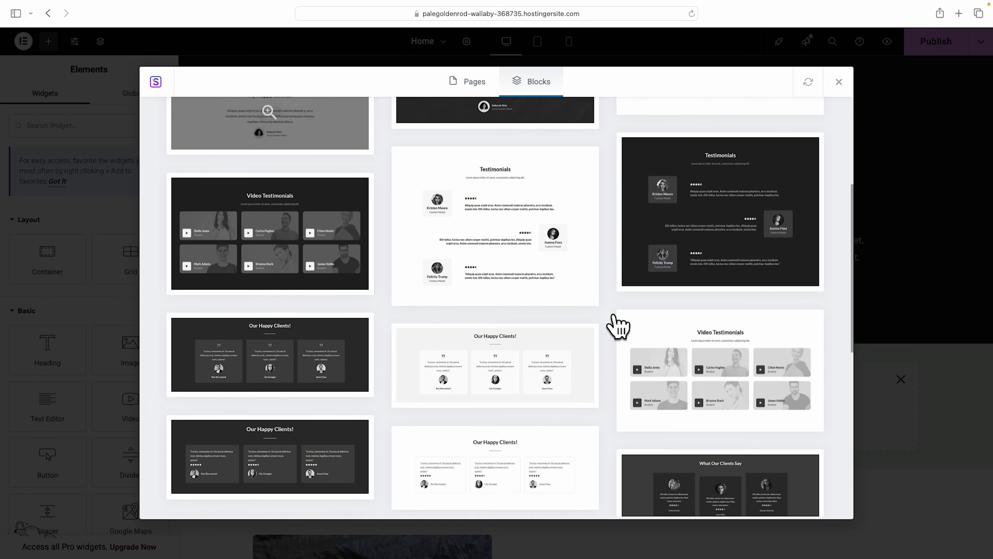
scroll(618, 327, down, 10)
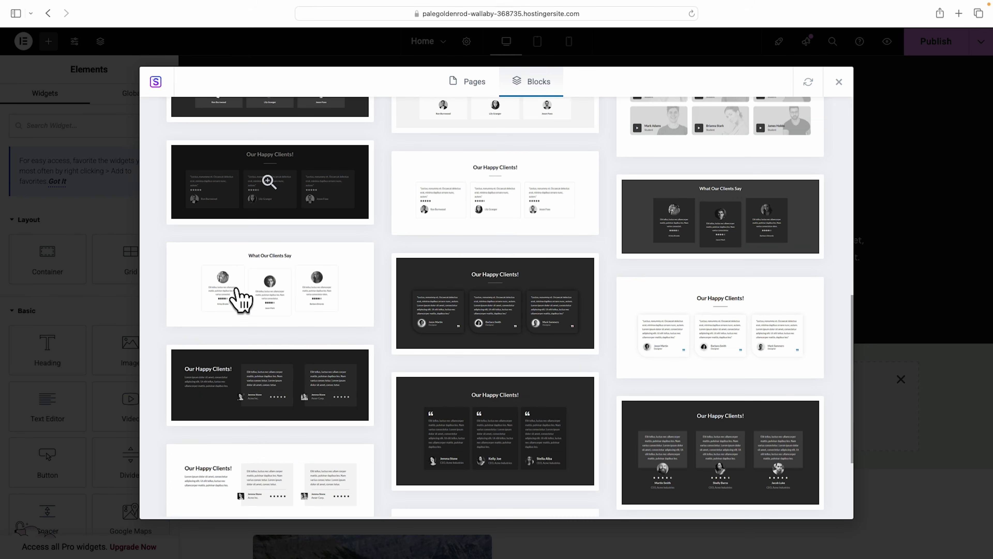
click(278, 296)
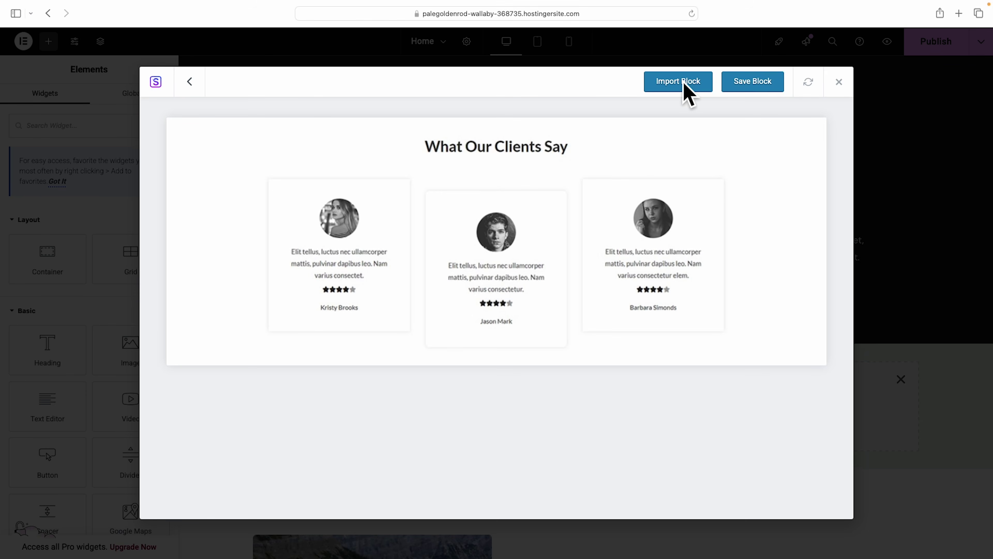
click(684, 83)
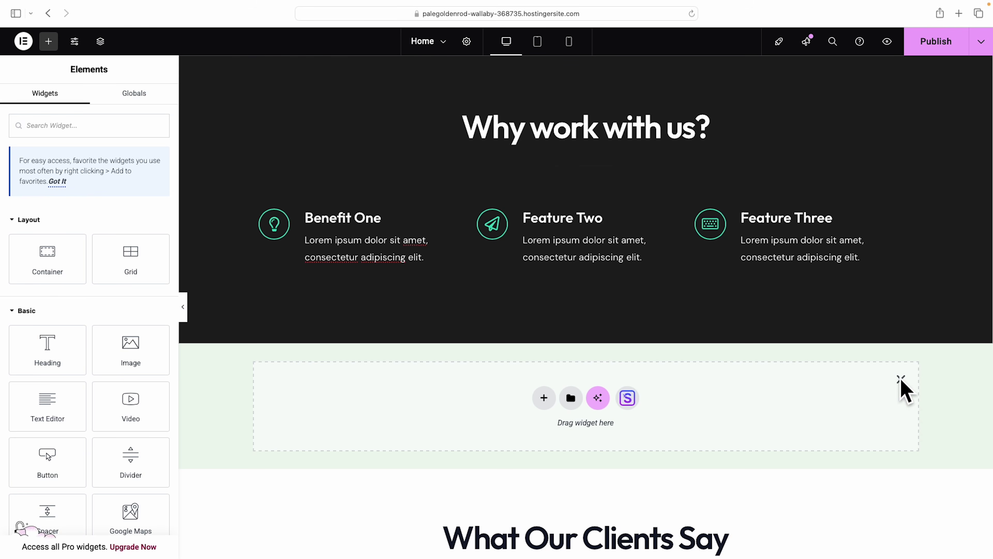
Remove the empty section and retitle the testimonials heading 'What our clients are saying...'.
click(901, 379)
scroll(900, 395, down, 5)
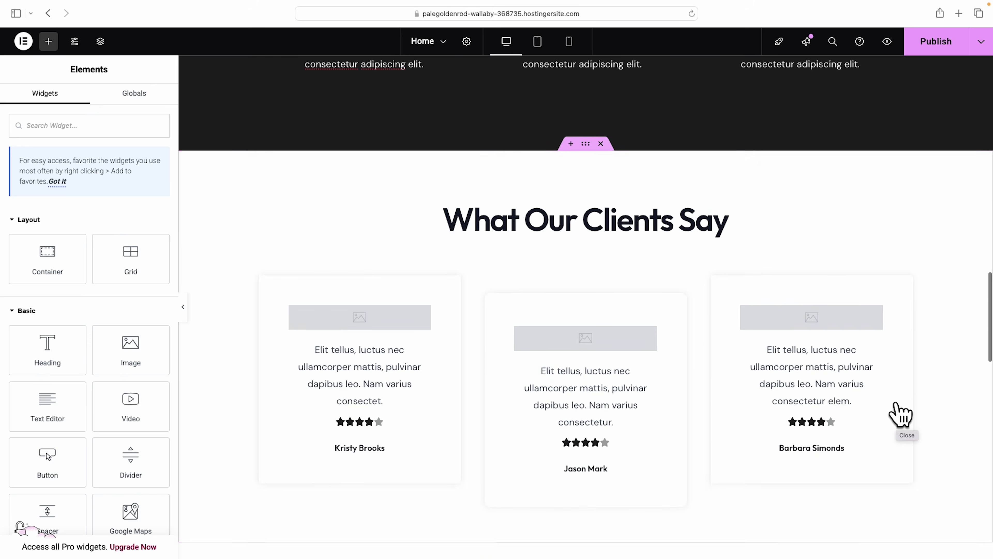
scroll(901, 414, down, 2)
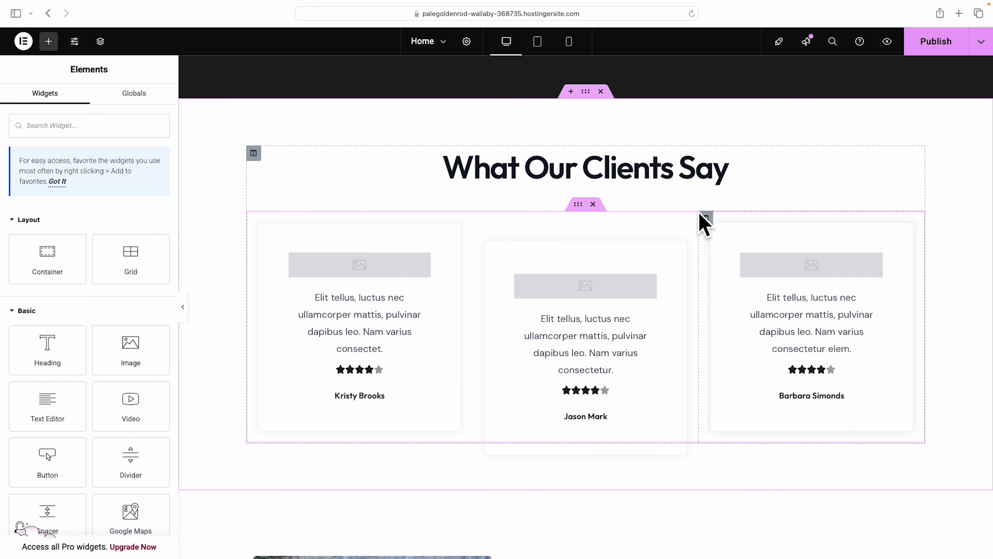
click(644, 172)
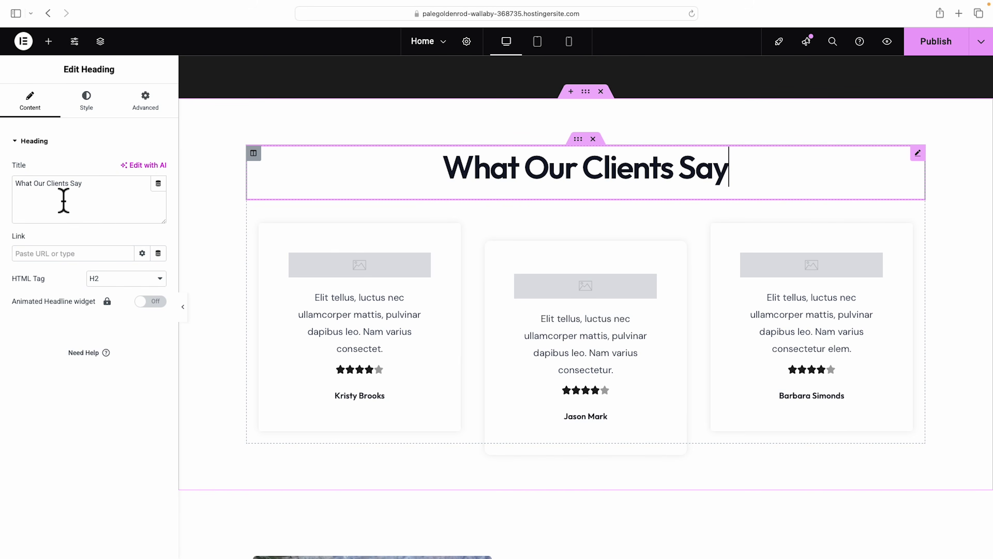
triple_click(54, 195)
text(What our clients are saying...)
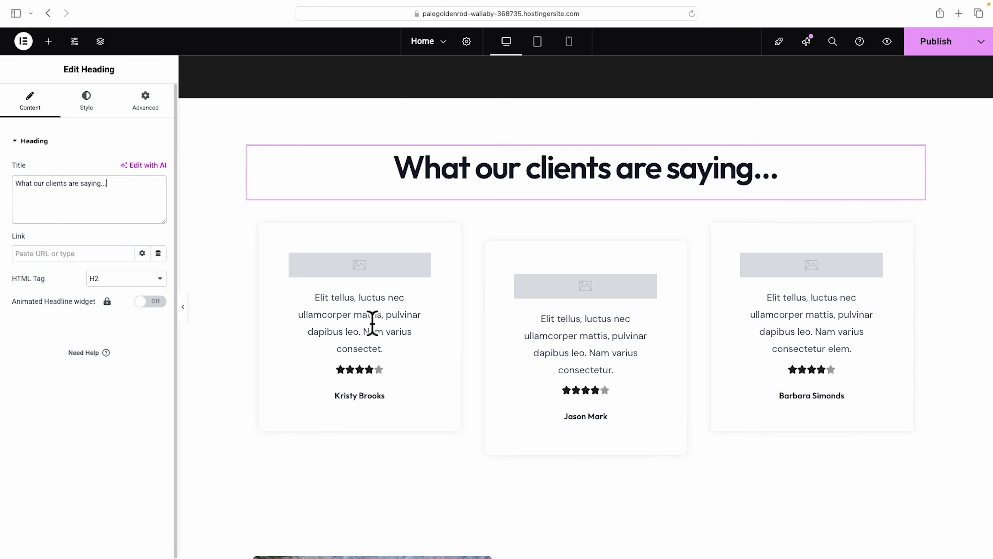
Replace the first card's image with the smiling woman's photo from the Media Library.
click(374, 274)
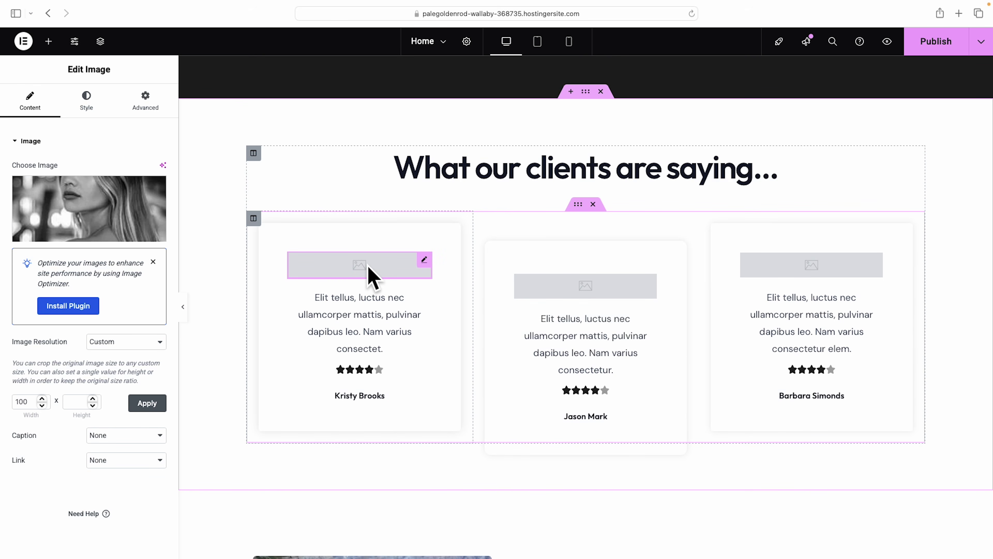
click(581, 288)
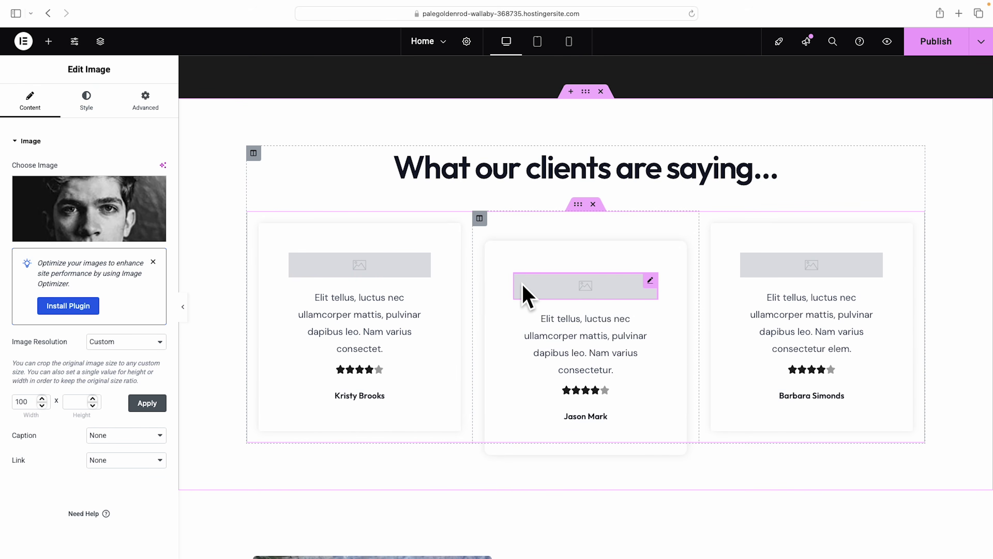
click(383, 272)
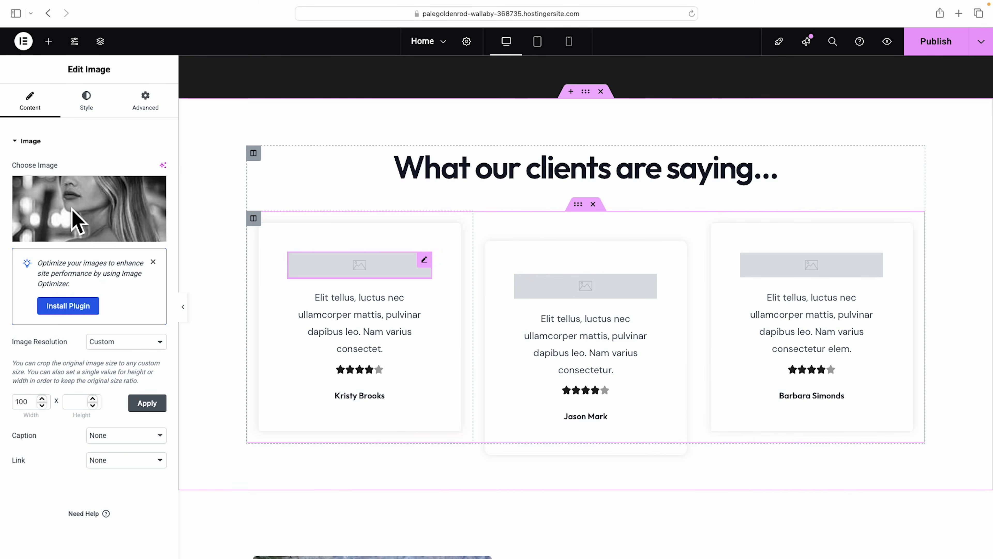
click(77, 221)
scroll(317, 394, down, 4)
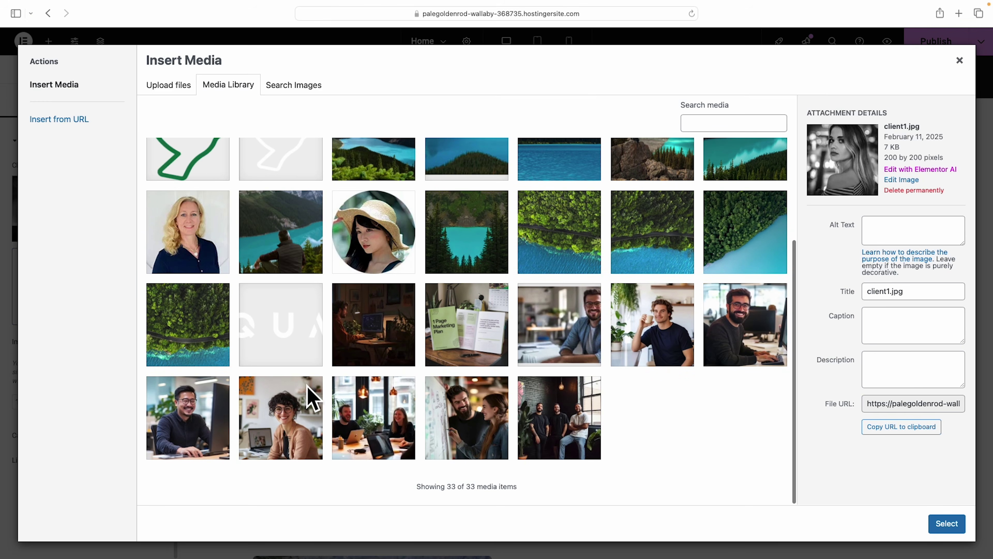
click(288, 411)
click(947, 523)
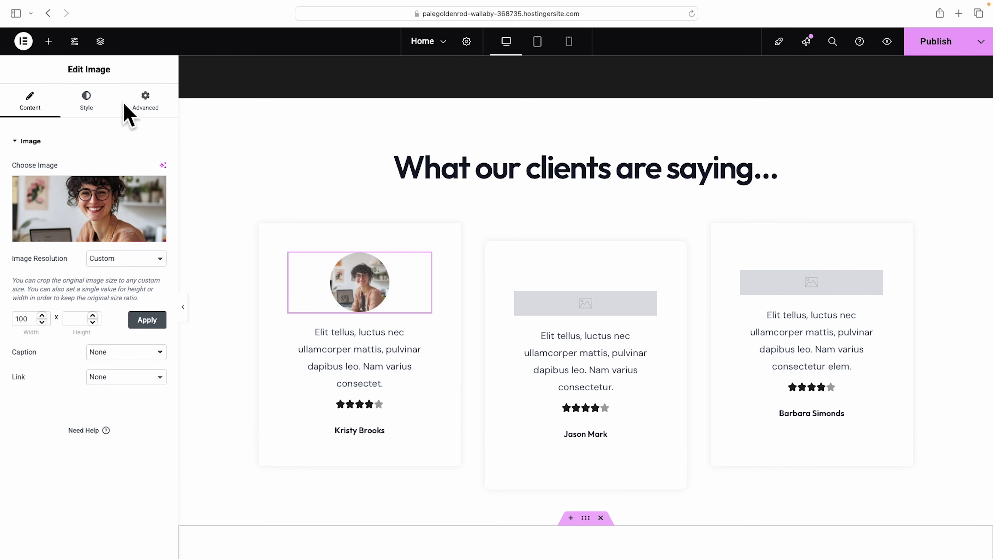
Style the first card's photo with 34% width and opacity 1.
click(85, 100)
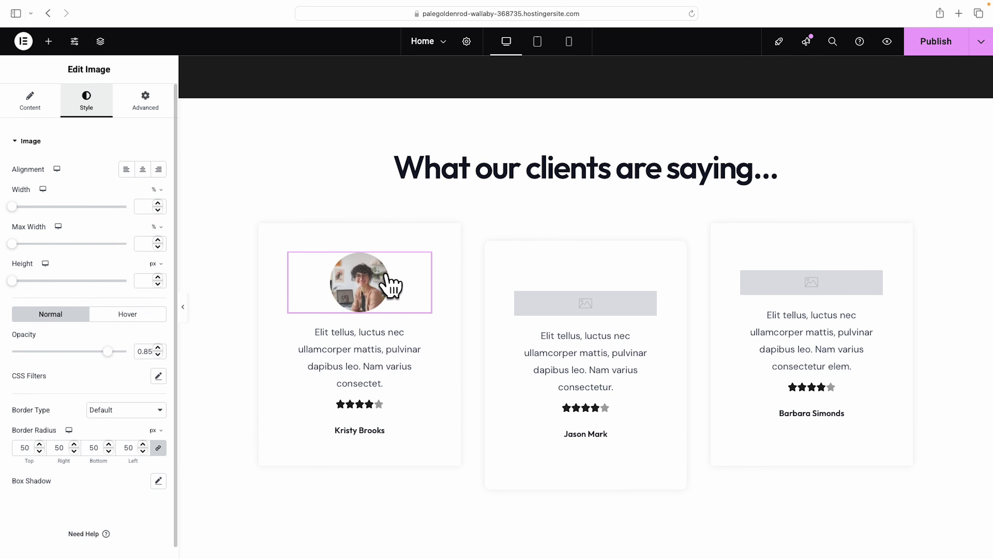
drag(24, 207, 50, 206)
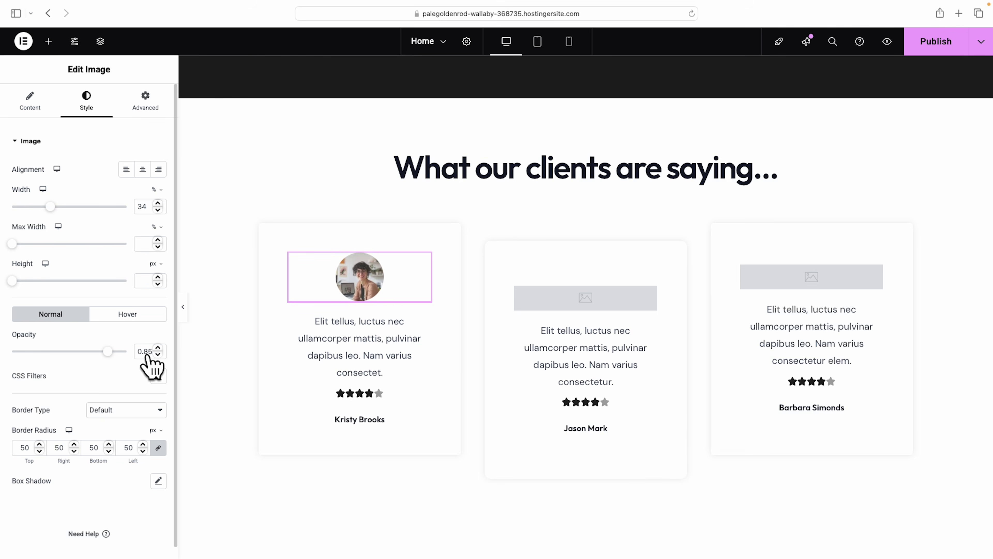
click(115, 351)
drag(116, 351, 128, 351)
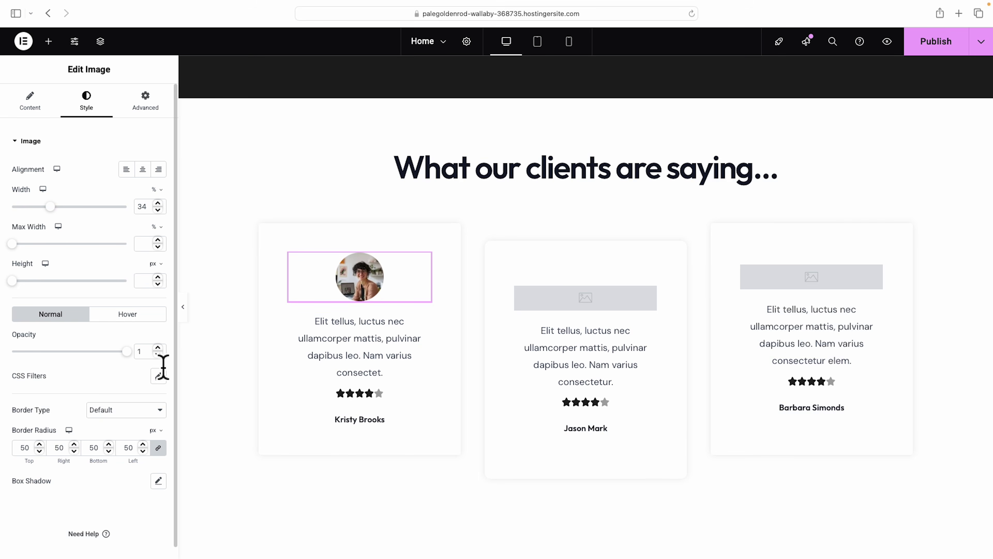
Add a double quotation mark at the start and end of the first testimonial's review text.
click(399, 348)
drag(321, 336, 401, 384)
triple_click(78, 281)
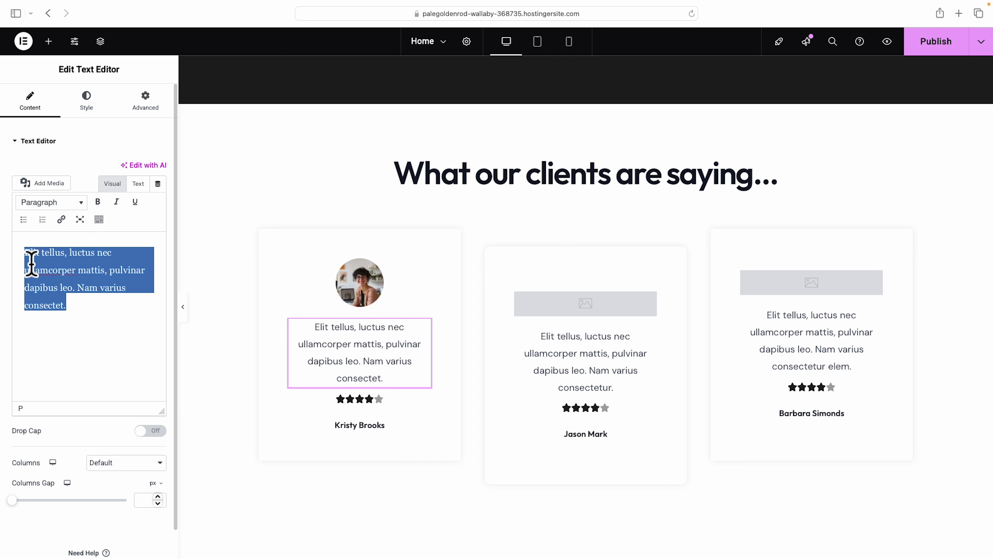
key(Left)
text(")
click(88, 318)
text(")
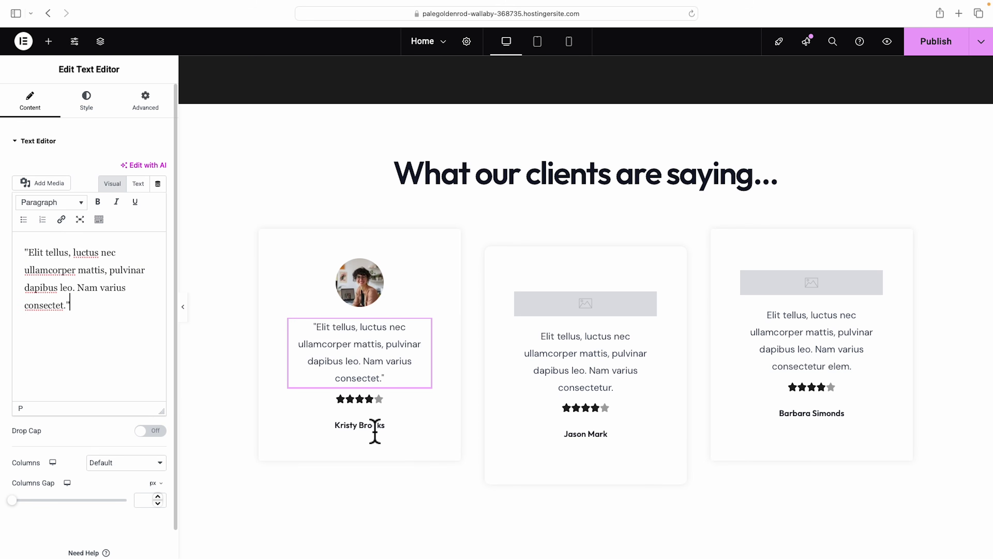
click(375, 430)
drag(70, 194, 4, 195)
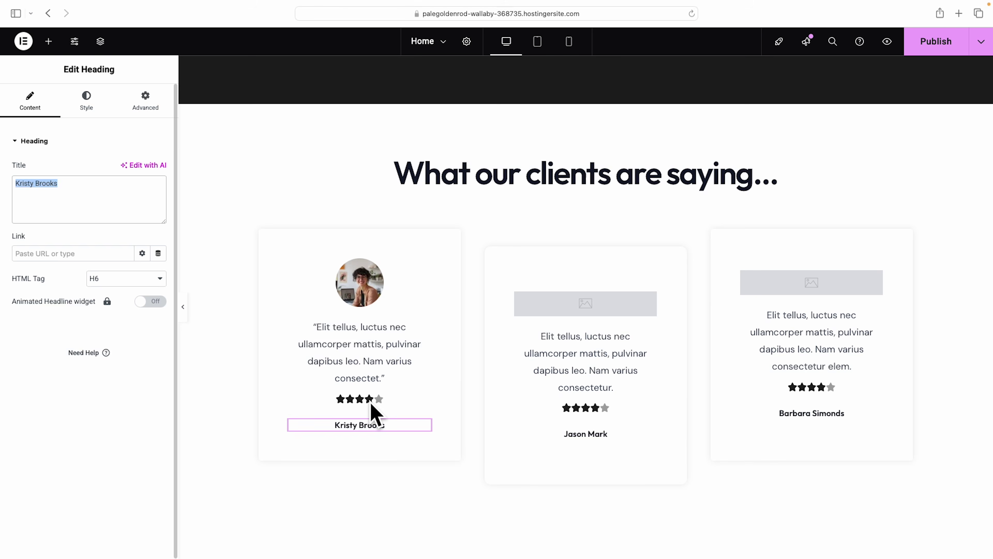
Set the first card's star rating to 5.
click(370, 402)
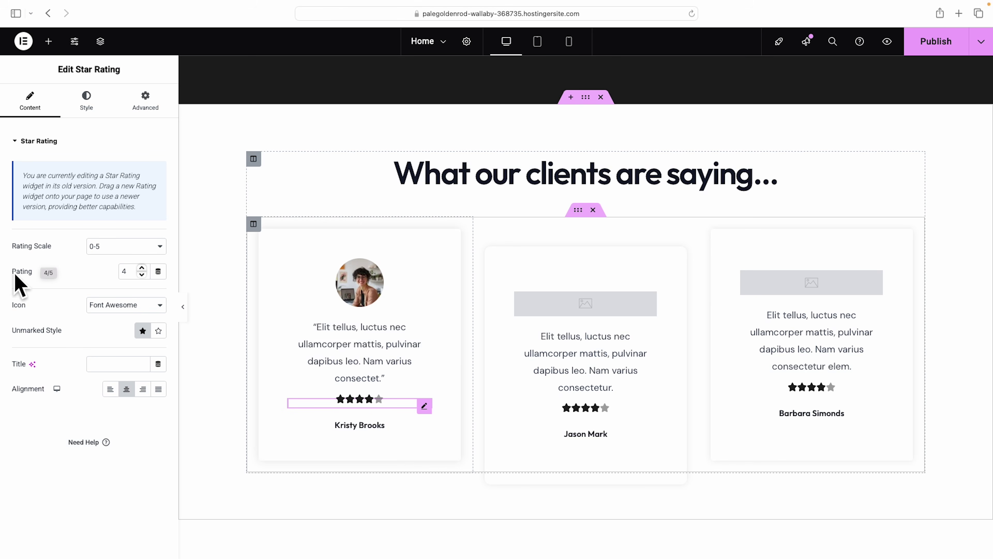
click(143, 273)
drag(132, 271, 115, 278)
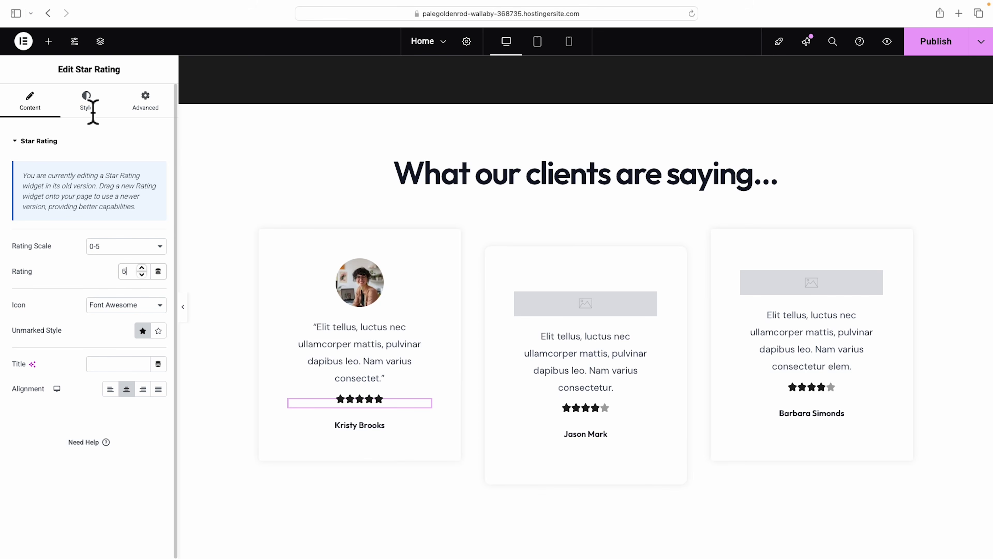
Colour the first card's stars amber #FFB204.
click(92, 111)
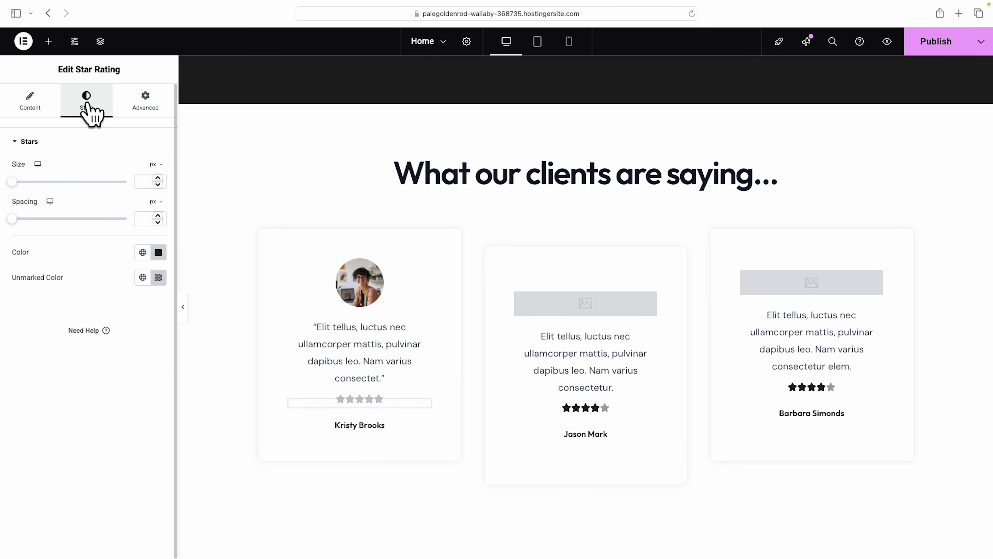
click(159, 253)
click(111, 397)
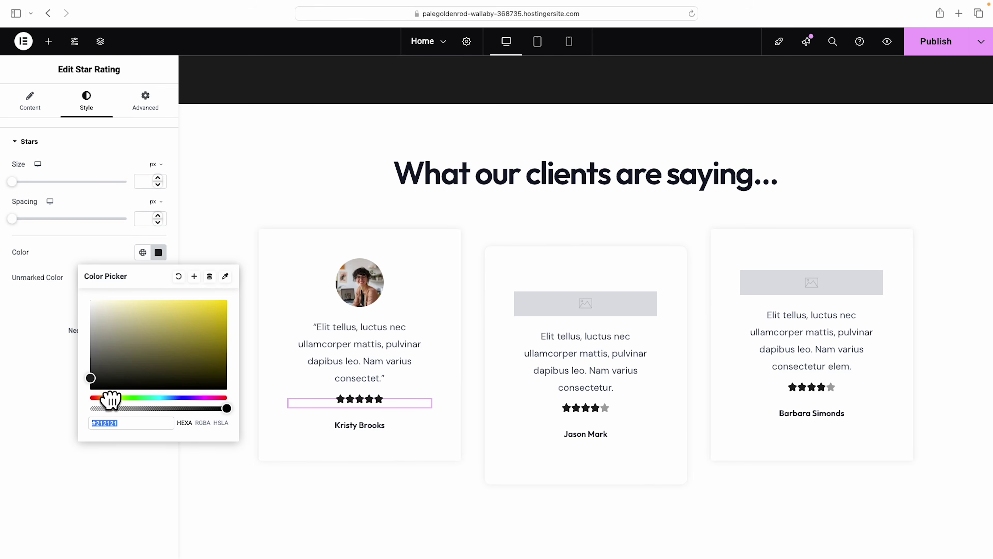
drag(110, 399, 111, 398)
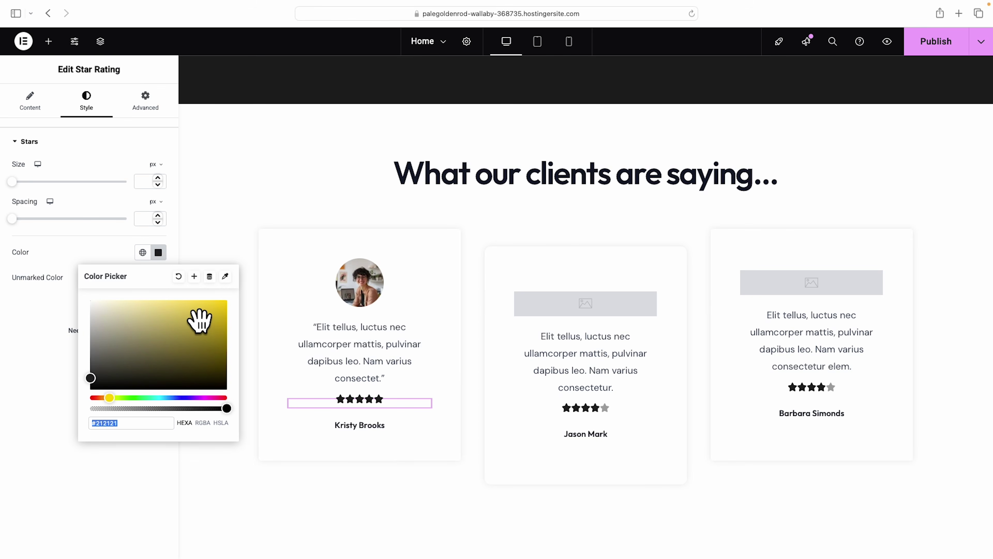
click(213, 300)
click(107, 391)
drag(106, 390, 110, 389)
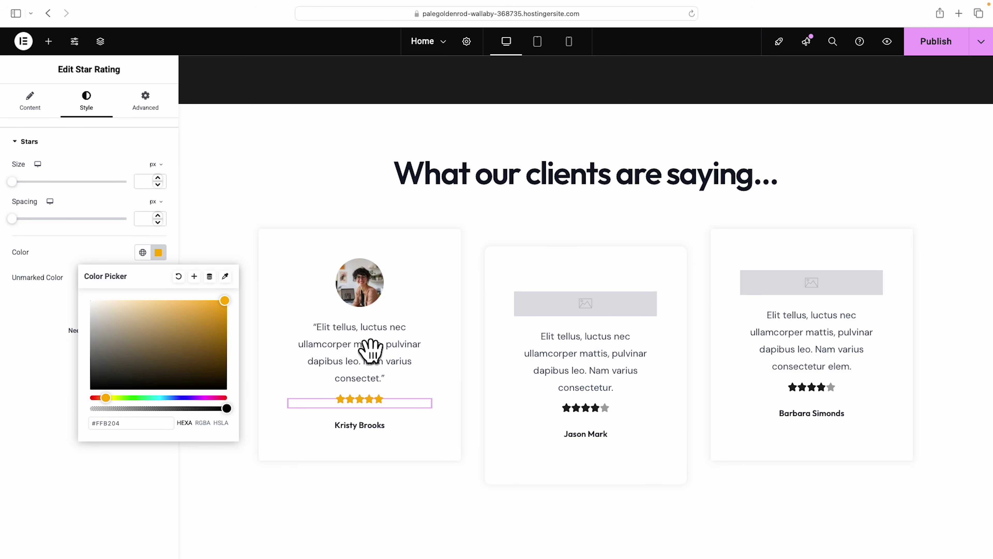
right_click(370, 399)
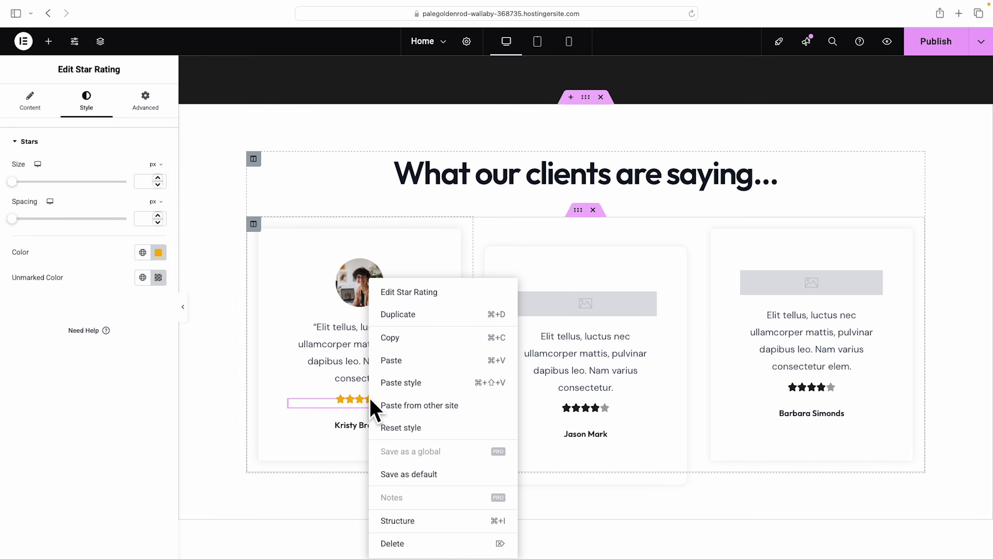
Copy the first card's amber star rating style onto the second and third cards' ratings.
click(392, 339)
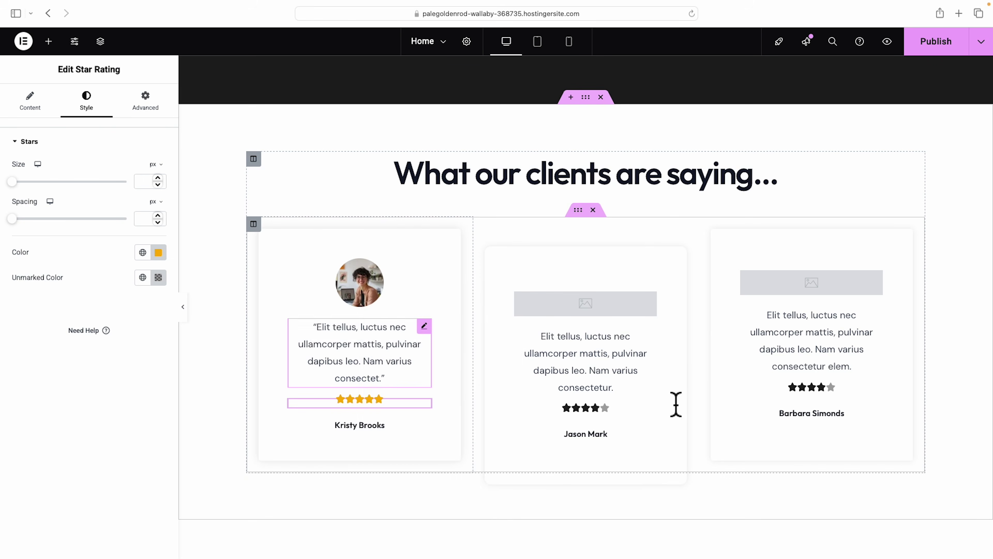
right_click(596, 411)
click(629, 383)
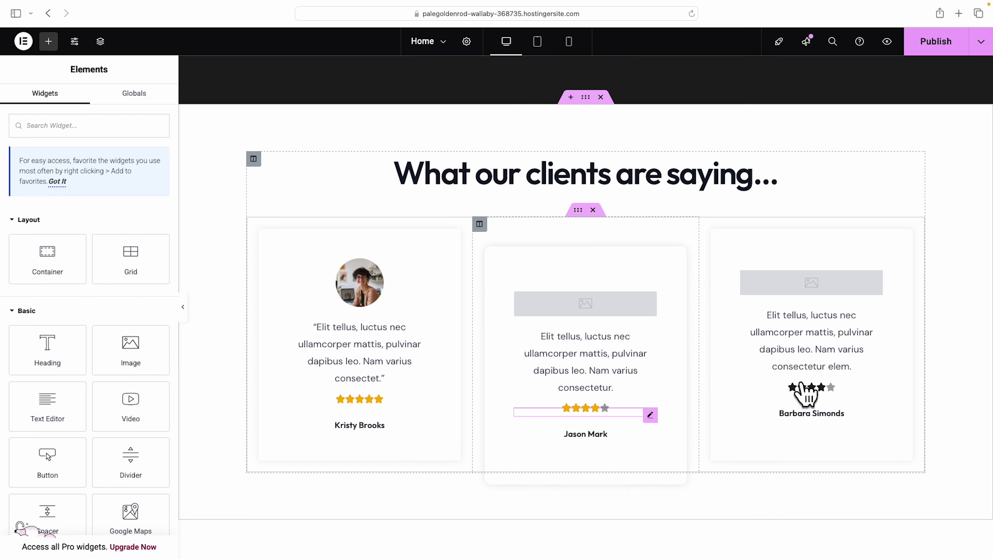
right_click(806, 397)
click(812, 384)
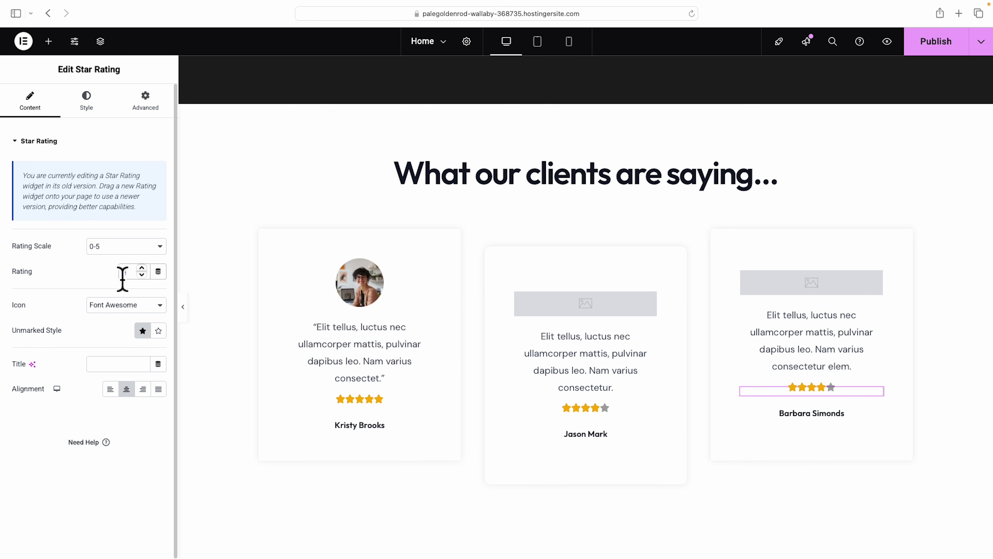
Replace the second card's image with the bearded man's photo from the Media Library.
click(594, 409)
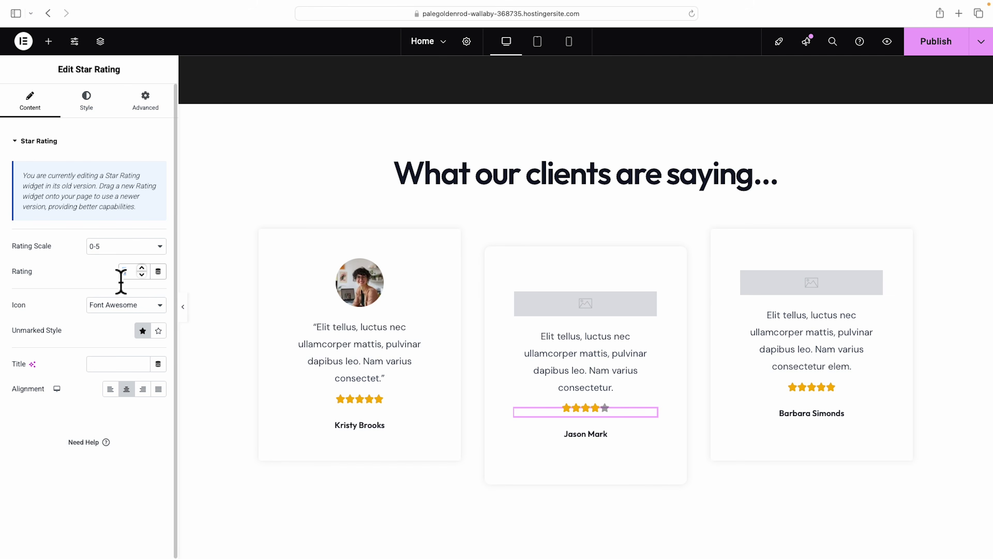
click(599, 316)
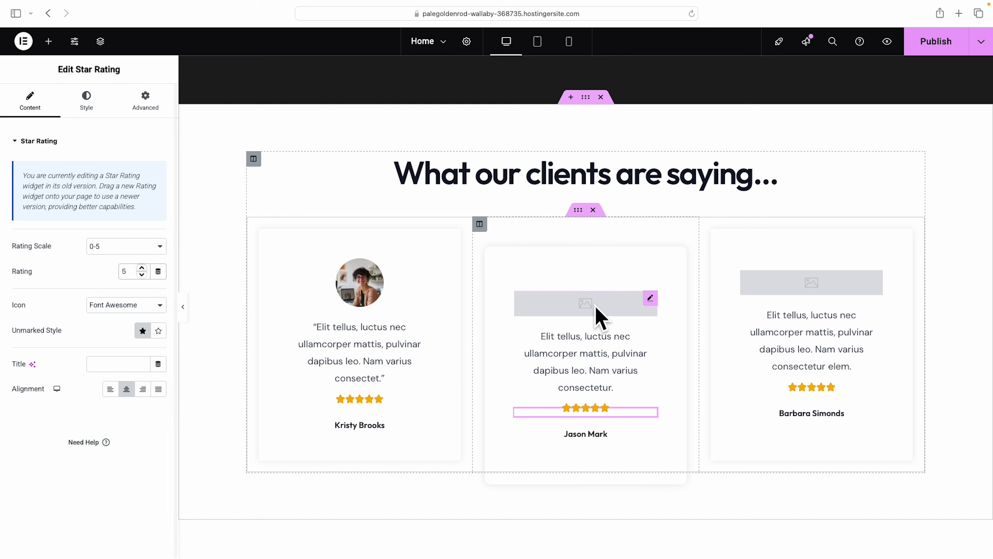
click(135, 227)
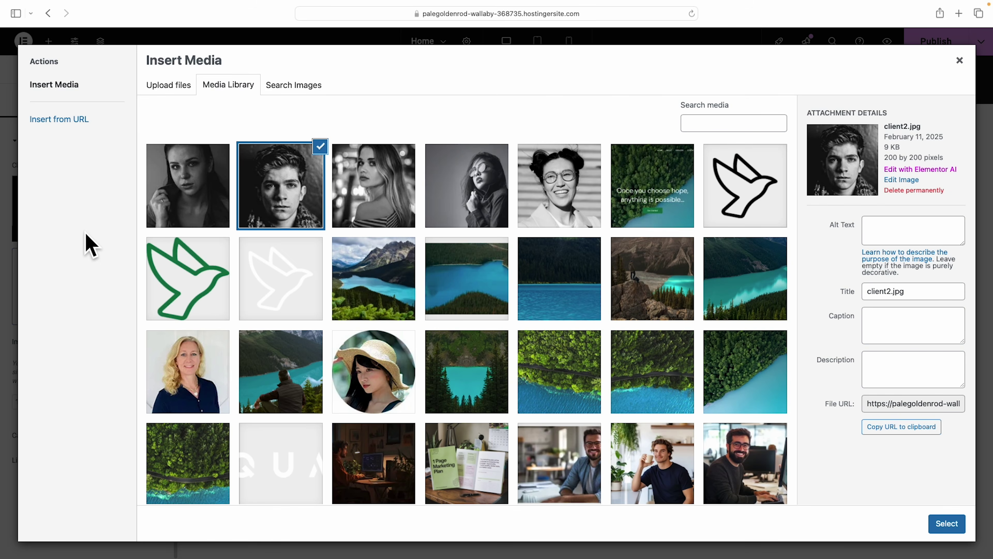
click(689, 439)
click(939, 524)
Replace the third card's image with the photo of the man holding a cup.
click(811, 283)
click(84, 207)
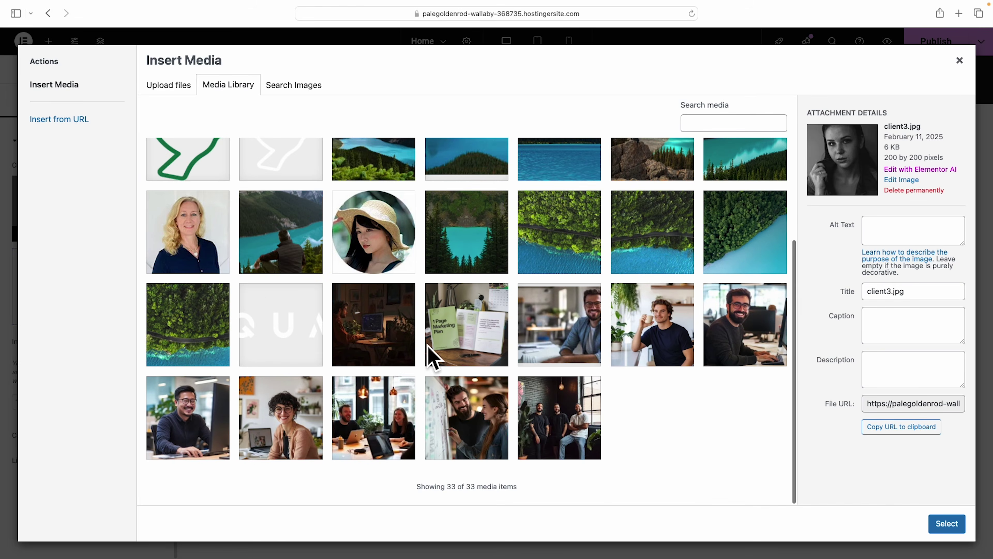
click(670, 337)
click(944, 524)
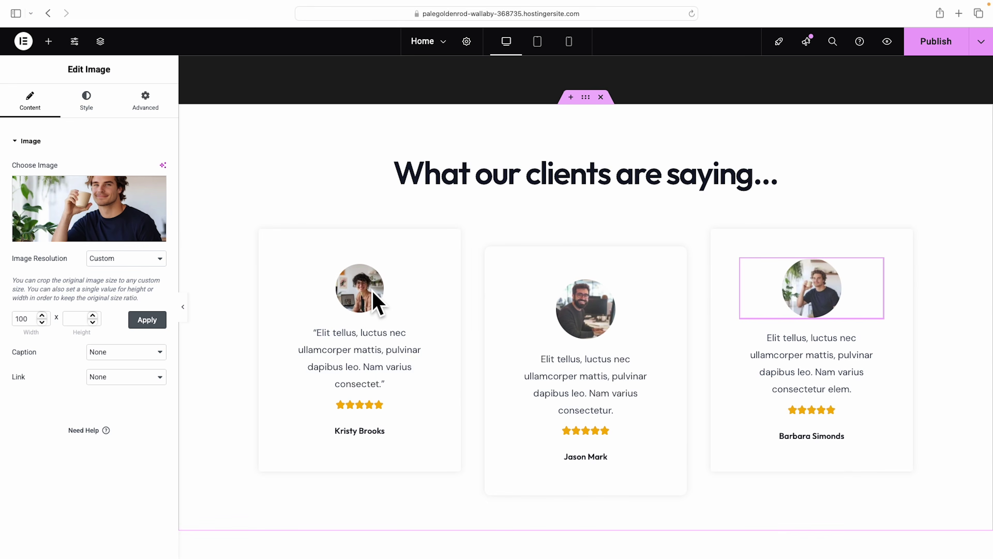
Copy the first card's photo style and paste it onto the second and third photos.
right_click(363, 284)
click(381, 338)
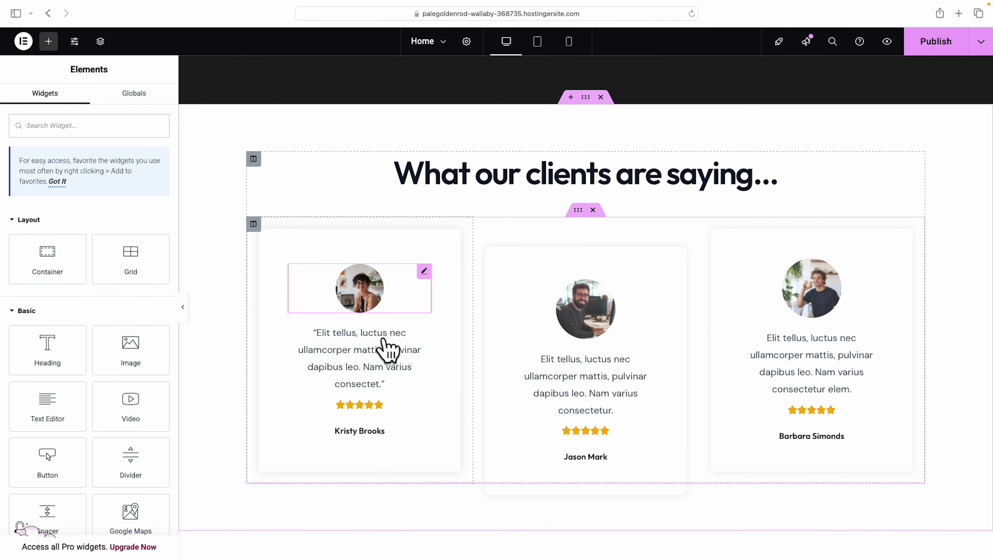
right_click(585, 309)
click(618, 386)
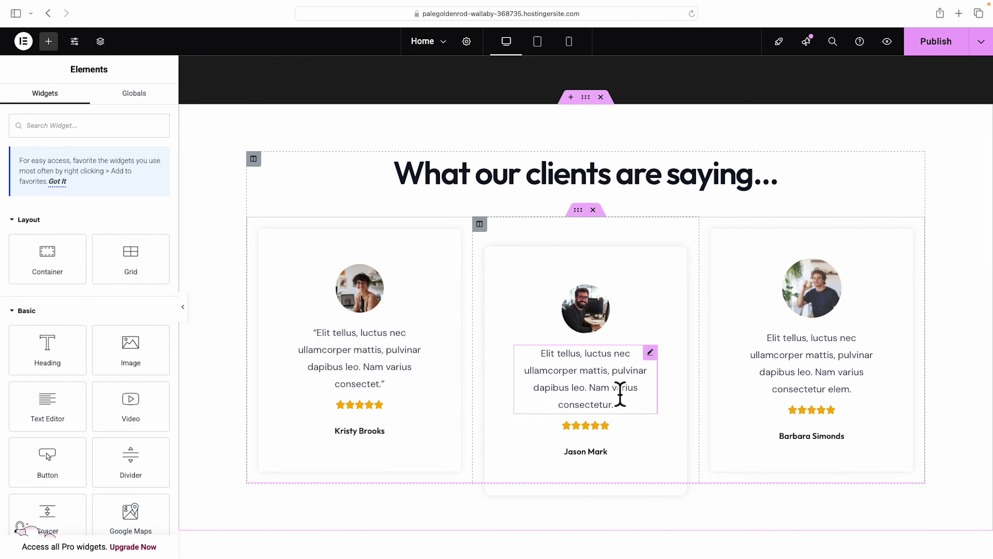
right_click(826, 293)
click(841, 382)
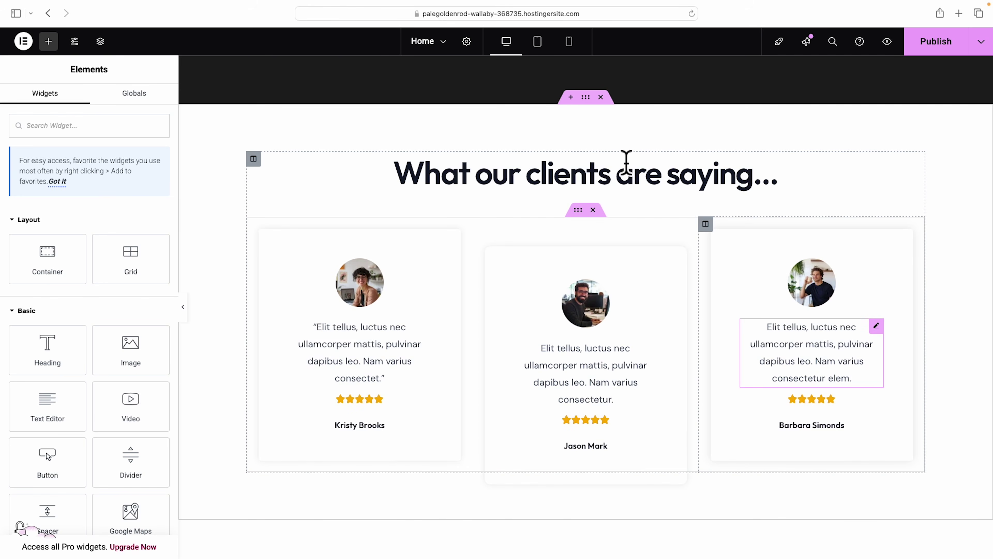
Set the testimonials section's background colour to the beige global colour.
scroll(626, 160, up, 10)
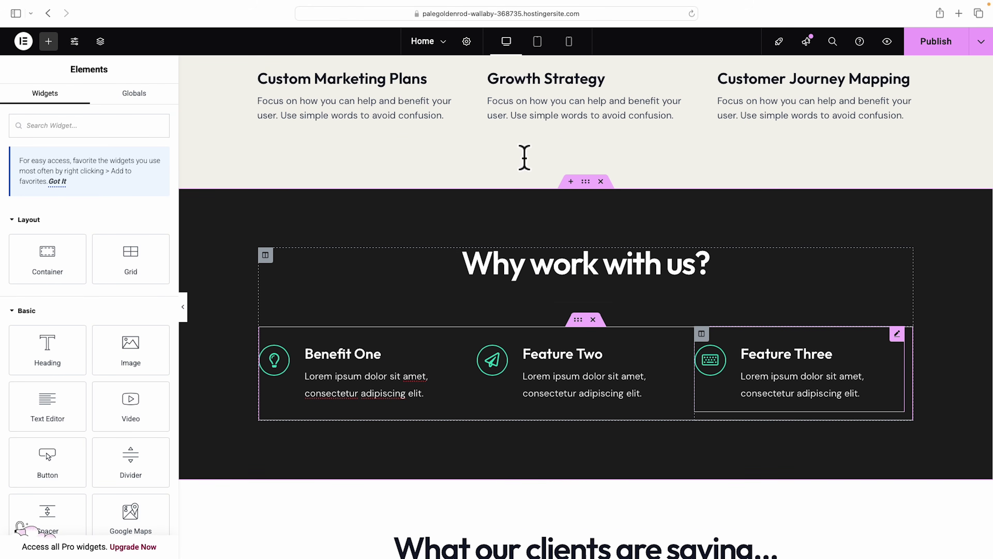
scroll(773, 155, down, 7)
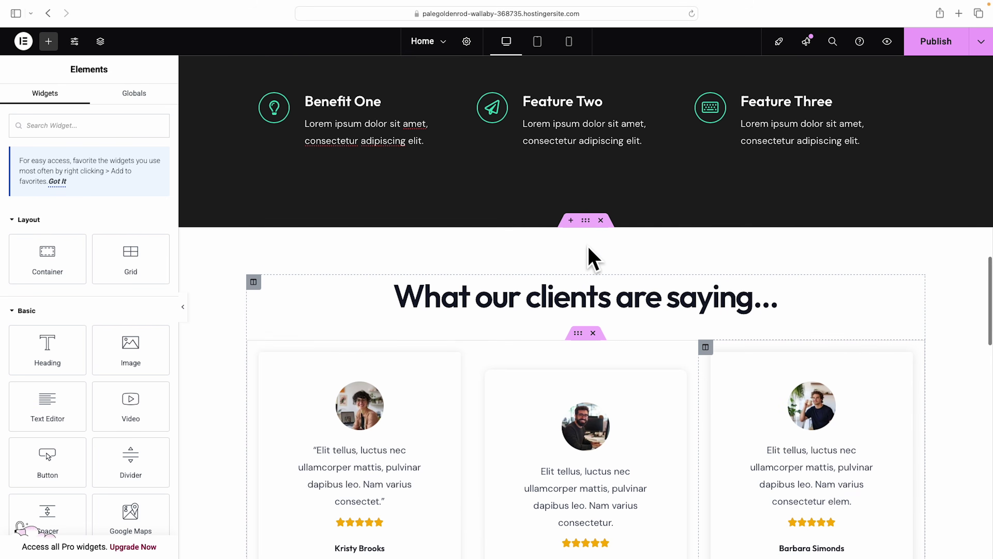
click(585, 221)
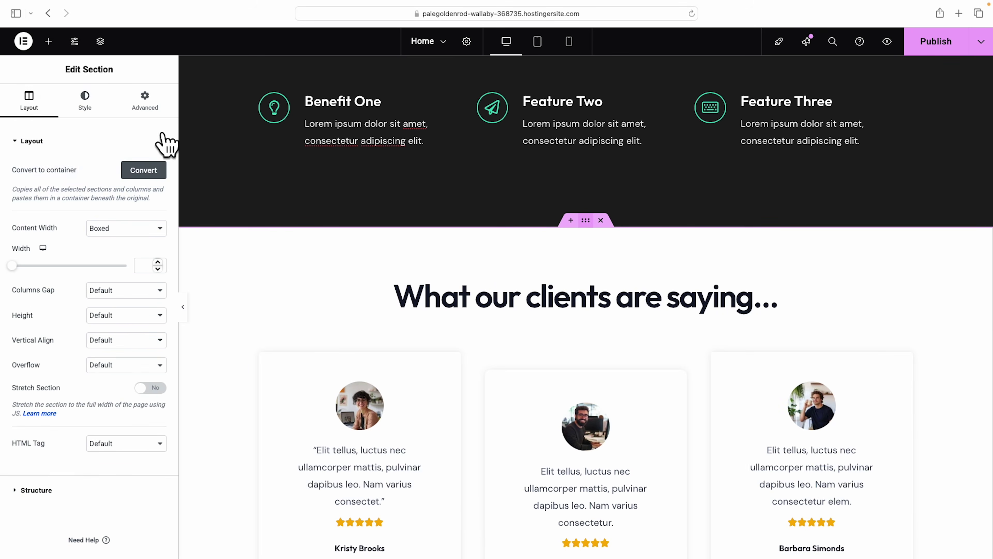
click(84, 103)
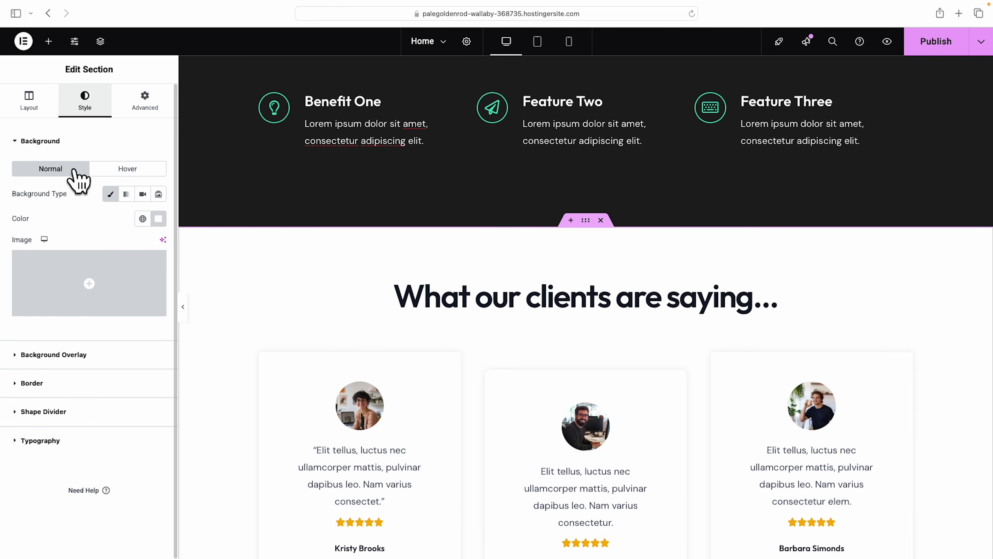
click(142, 218)
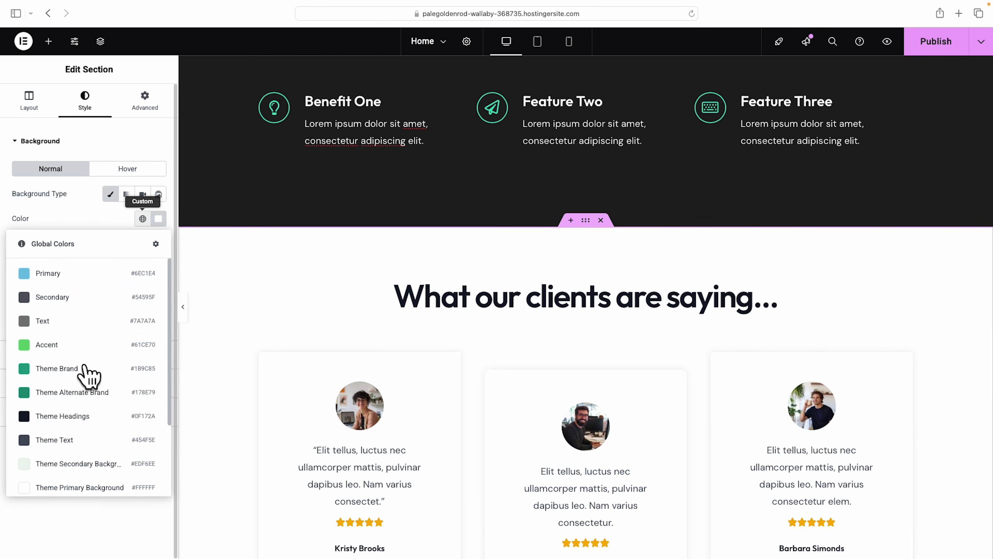
scroll(90, 375, down, 4)
click(62, 485)
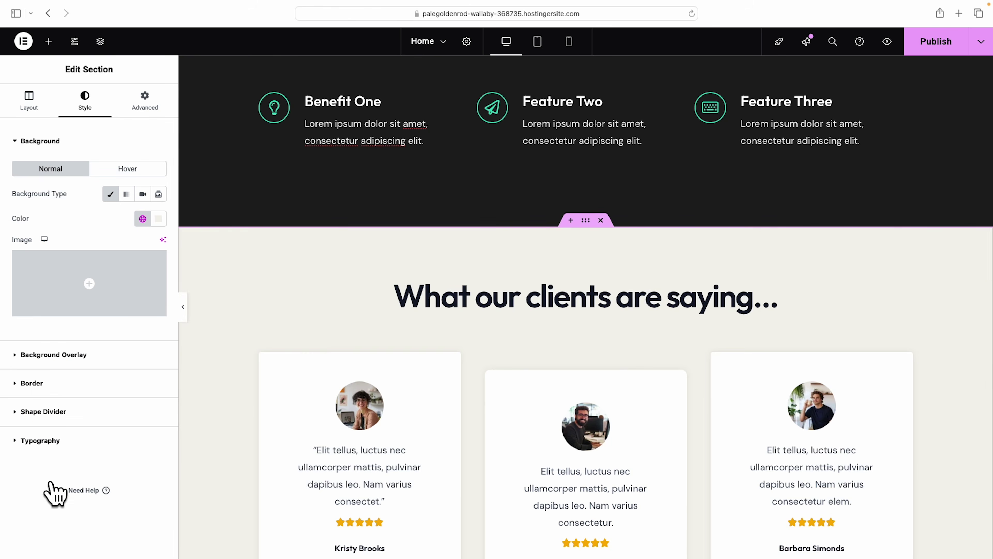
scroll(353, 407, down, 1)
scroll(352, 417, down, 3)
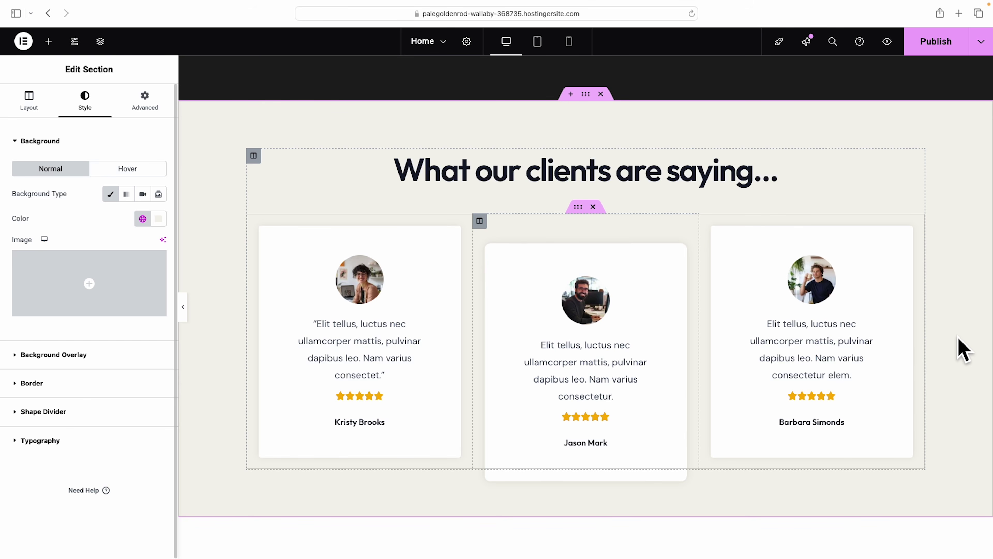
scroll(963, 350, up, 7)
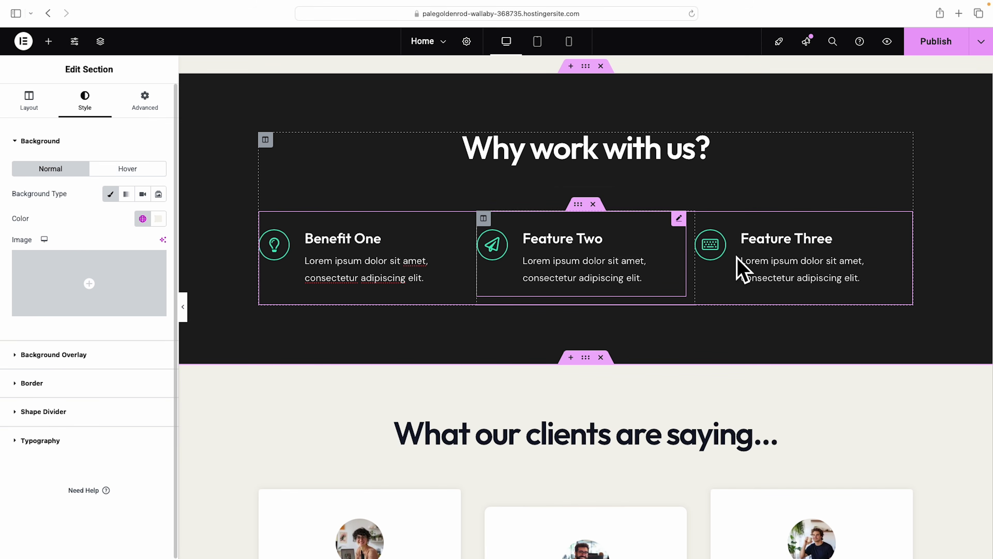
scroll(796, 327, up, 15)
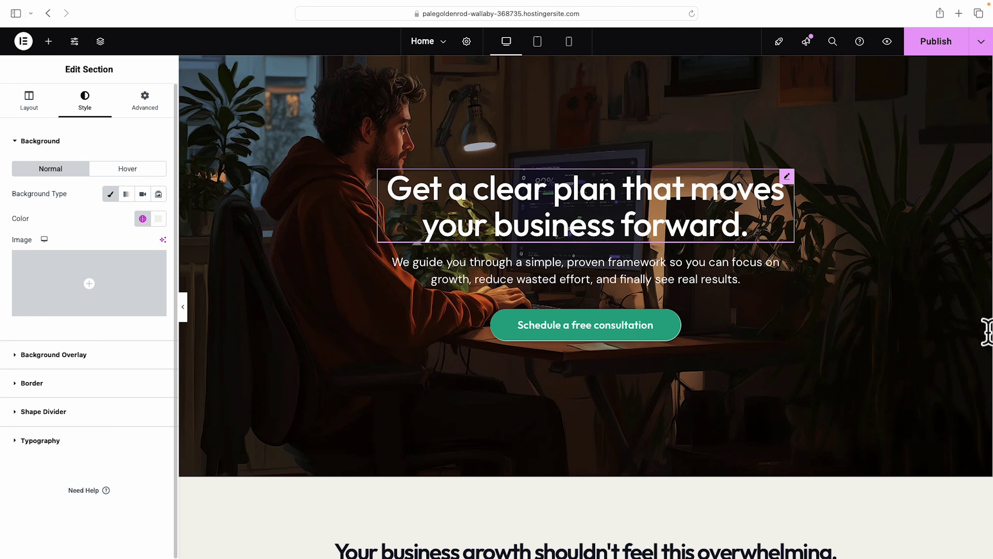
scroll(986, 332, down, 20)
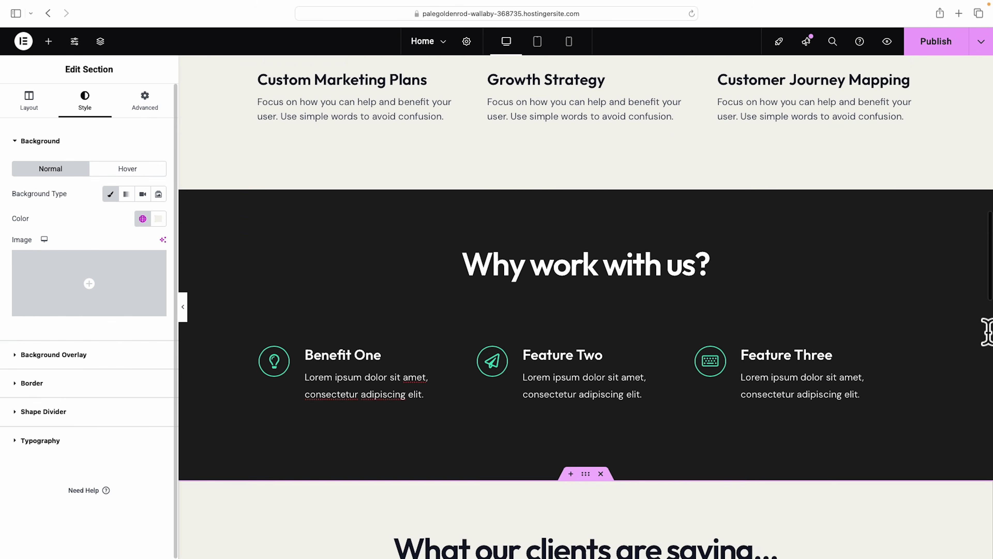
scroll(986, 332, down, 10)
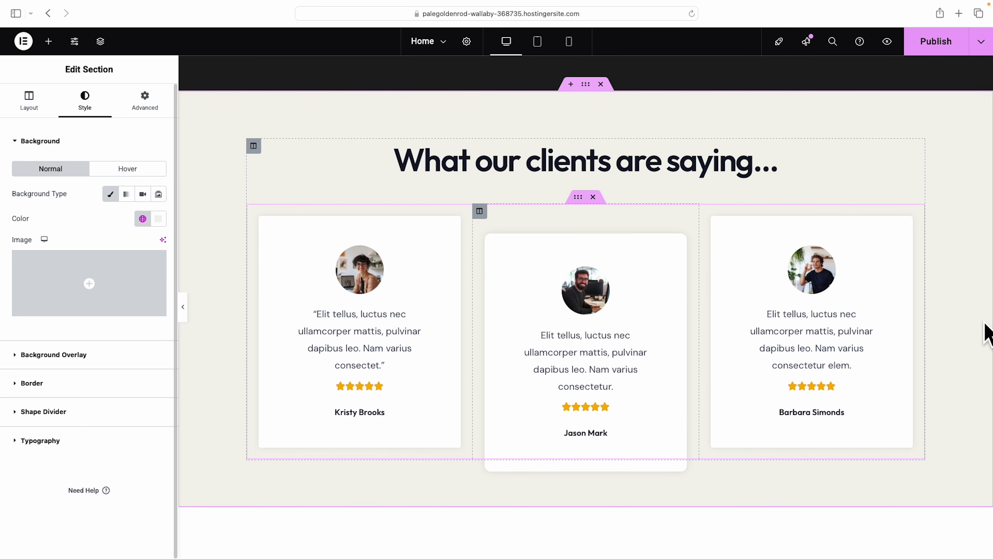
scroll(965, 401, down, 9)
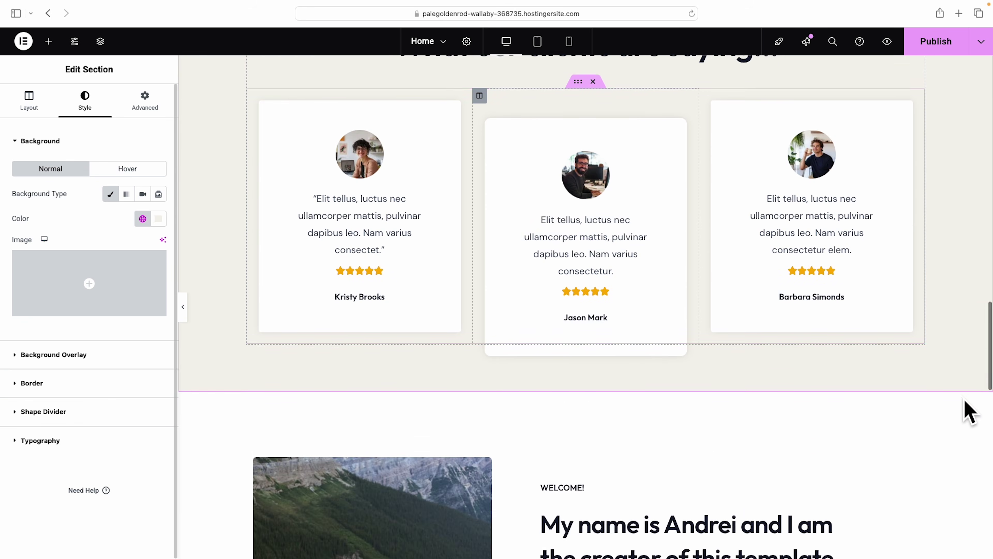
scroll(964, 401, down, 3)
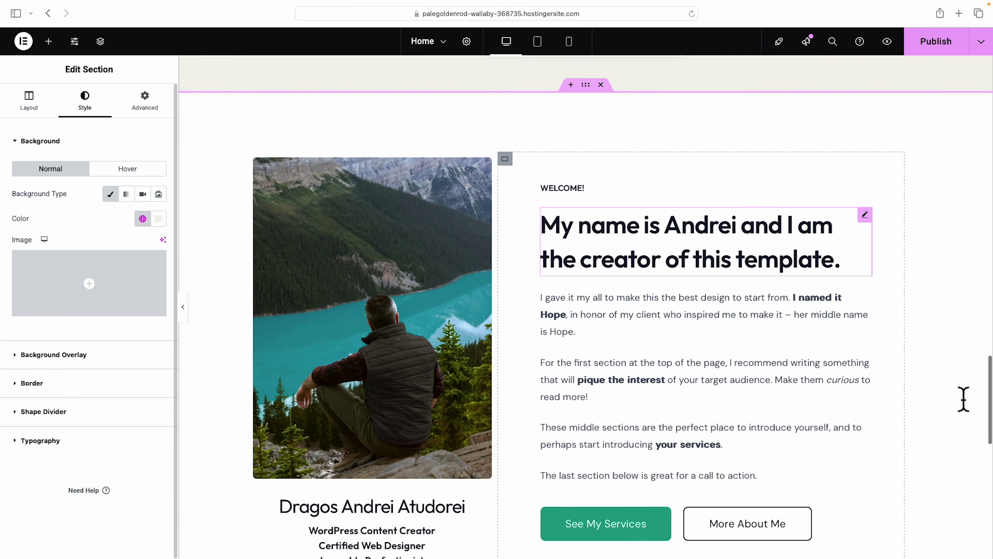
scroll(965, 400, down, 1)
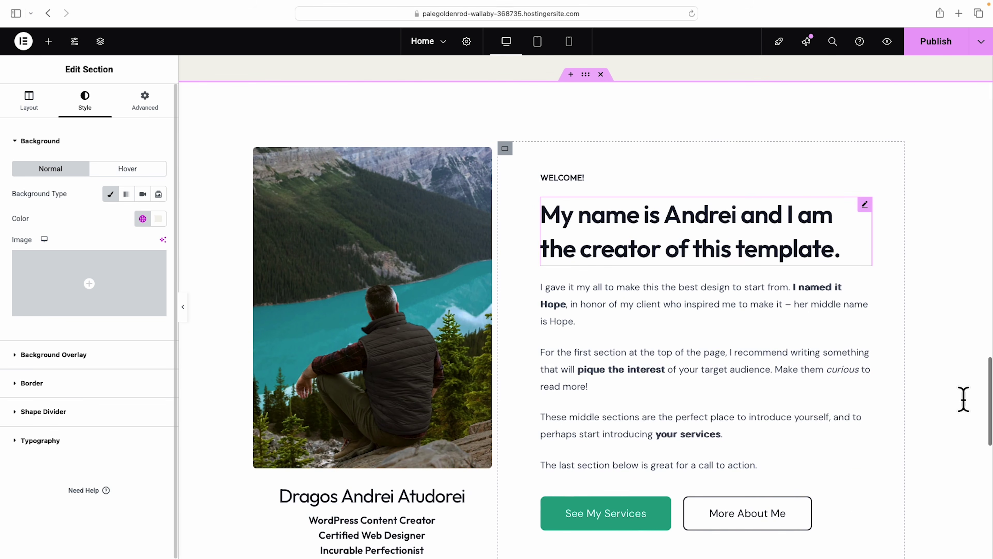
scroll(880, 349, down, 1)
Delete the about section's WELCOME! label.
click(571, 174)
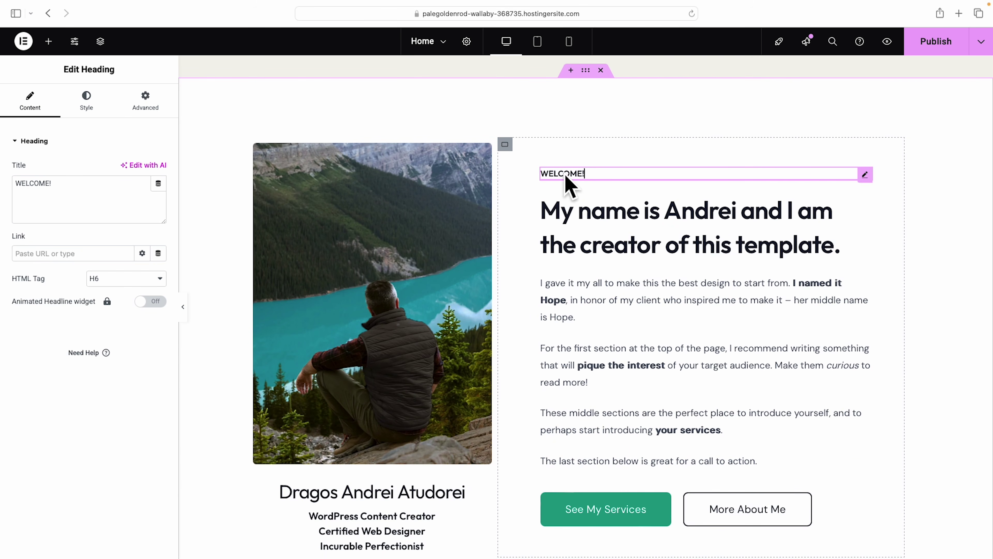
right_click(560, 175)
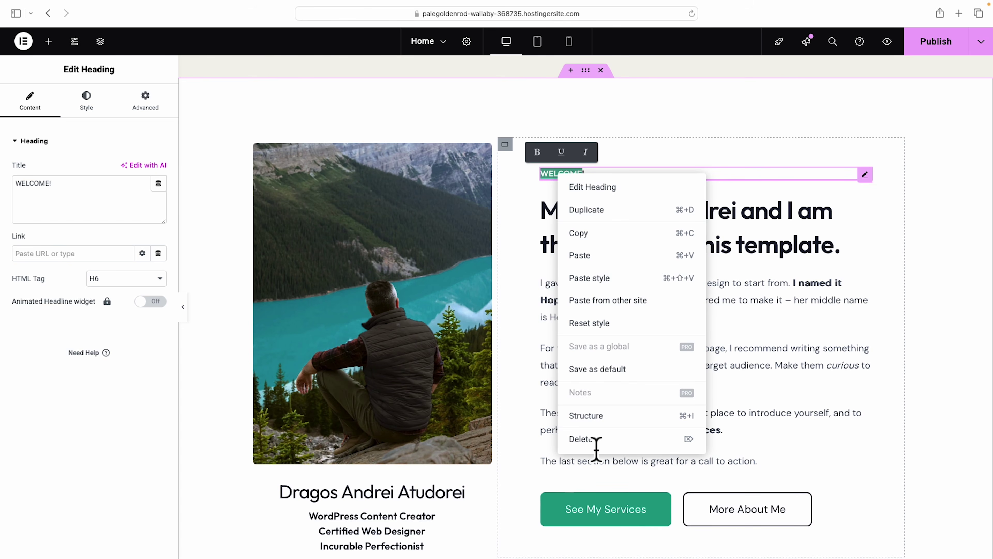
click(583, 438)
Change the about section's main heading to 'We're here to guide you.'.
click(642, 211)
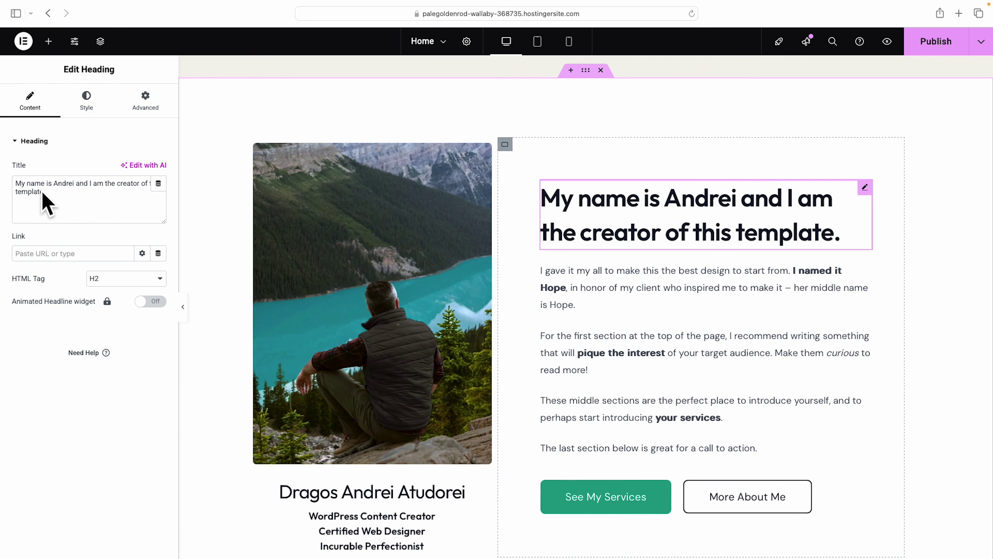
click(41, 208)
key(ctrl+a)
text(We're here to guide you.)
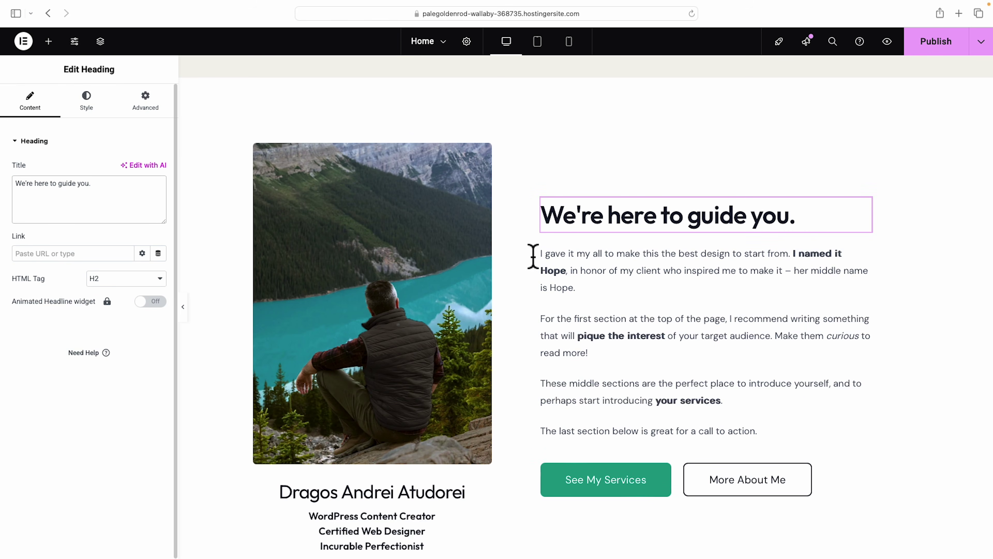
click(568, 271)
Delete the three placeholder paragraphs: the call-to-action, 'These middle sections' and 'For the first section'.
click(582, 335)
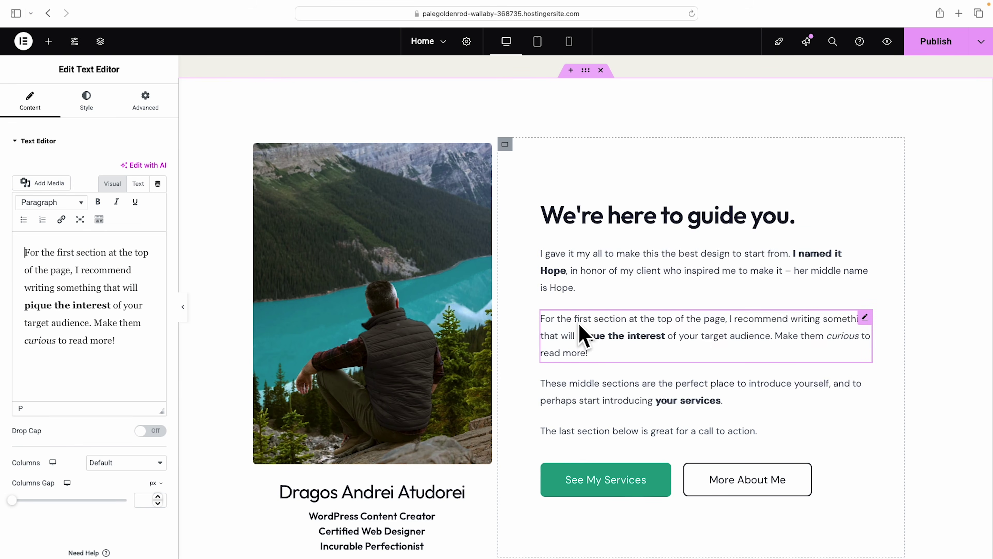
click(594, 412)
click(598, 435)
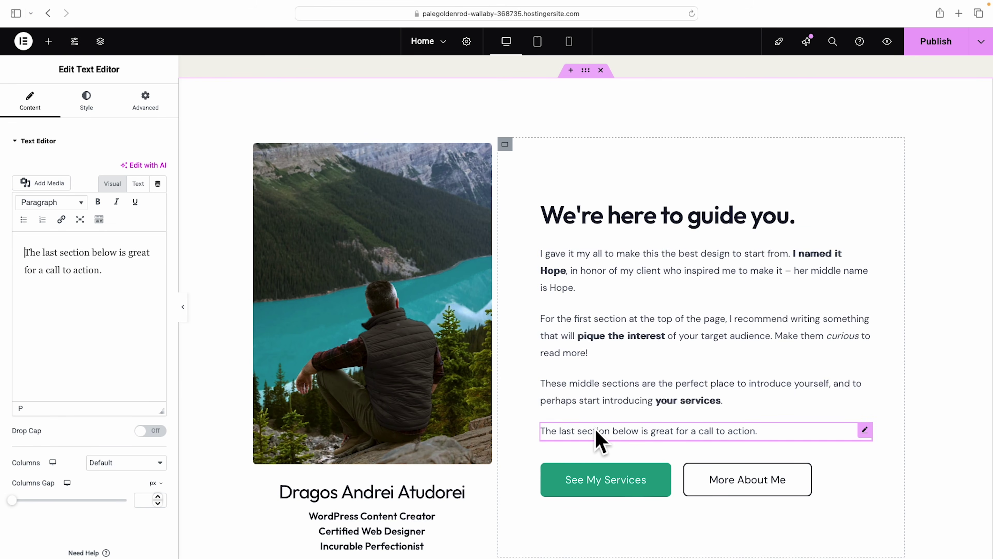
right_click(866, 440)
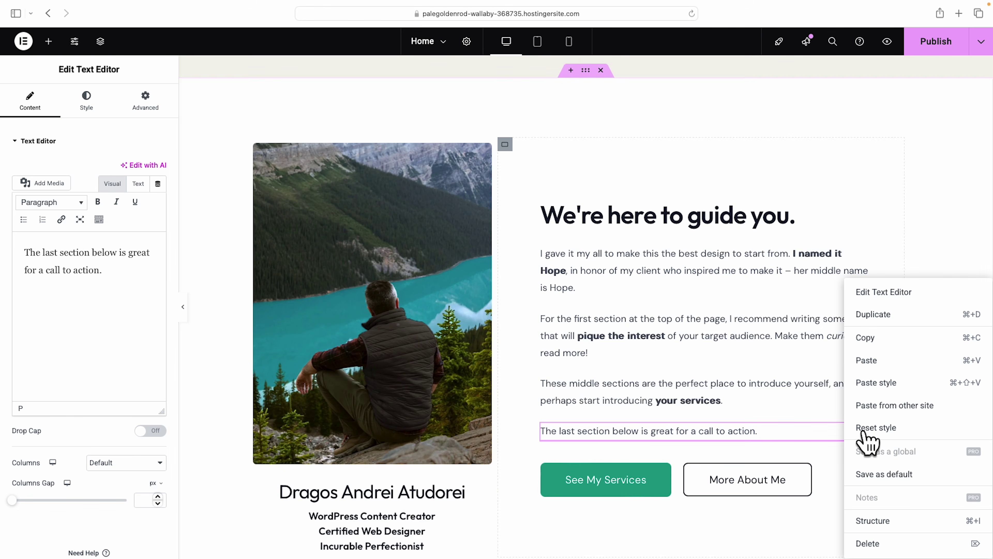
click(873, 543)
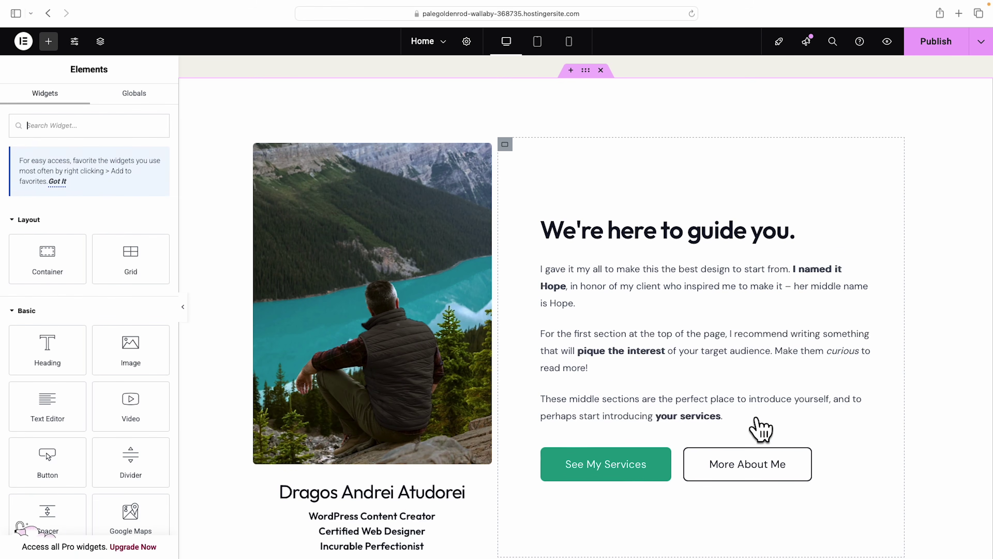
right_click(727, 399)
click(785, 545)
right_click(736, 374)
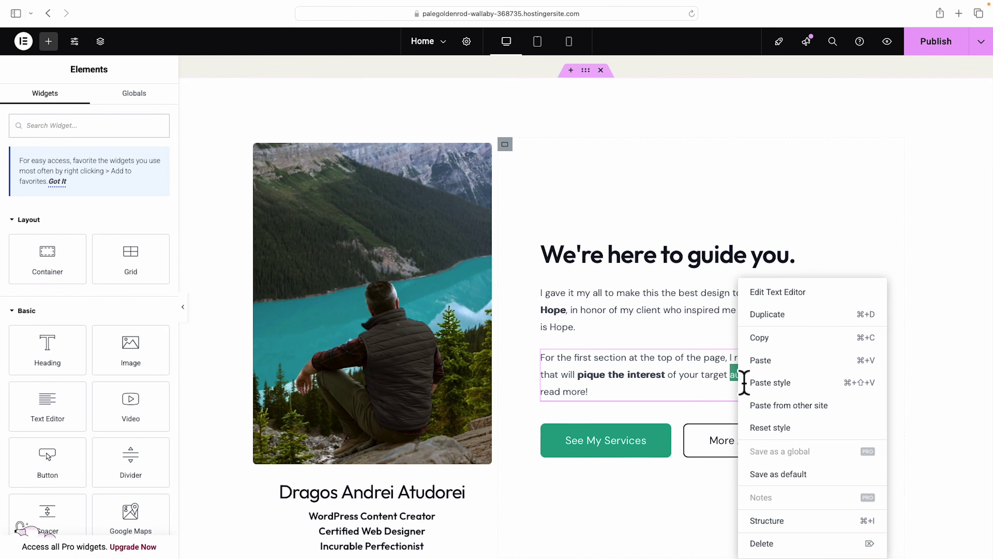
click(778, 544)
Replace the remaining paragraph's text with the pasted two-paragraph about copy.
click(672, 344)
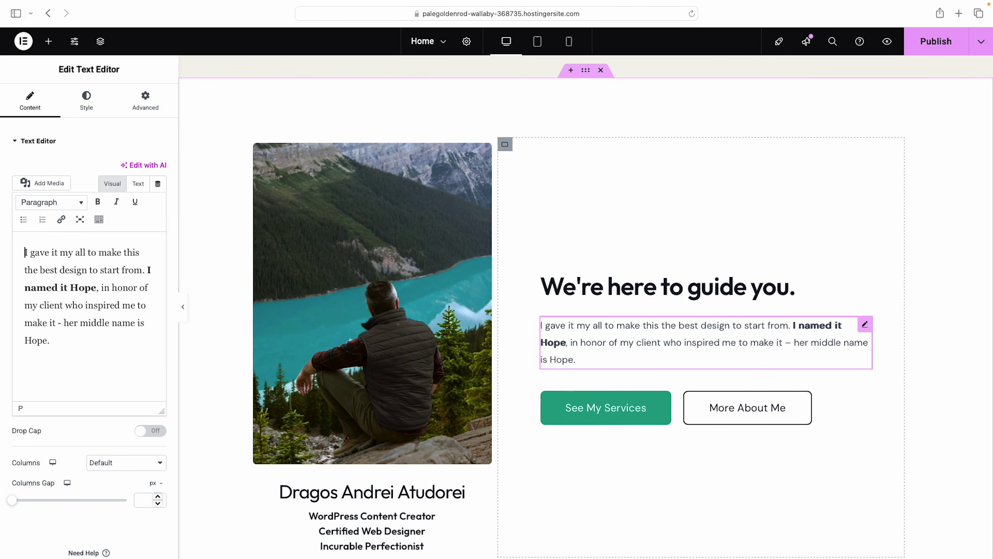
key(super+a)
text(We understand how frustrating it is when you’re working day and night without a clear plan. With so much riding on your decisions, the pressure can be overwhelming, making you feel like you’re walking in circles.  We’ve guided countless businesses through our proven framework so they stop second-guessing and start seeing real results. As your mentor, we’ll help you focus on what matters most, providing you with a clear path to steady growth.)
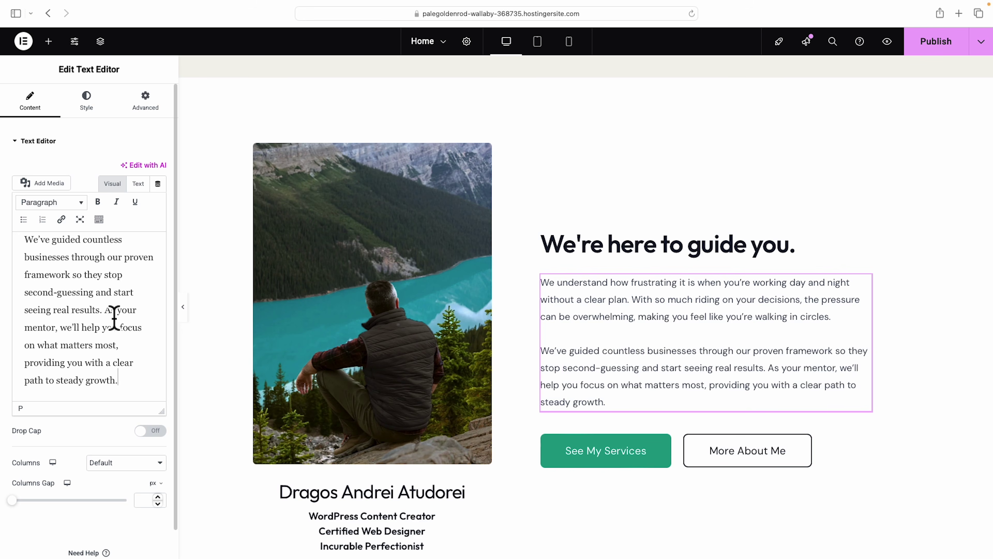
Make 'providing you with a clear path to steady growth.' bold, italic and underlined.
drag(31, 375, 152, 392)
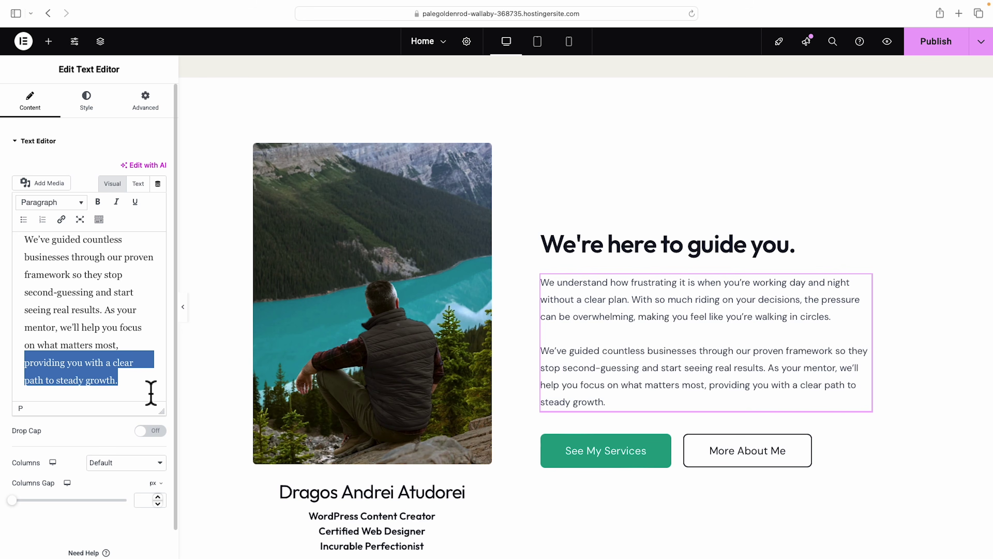
click(97, 202)
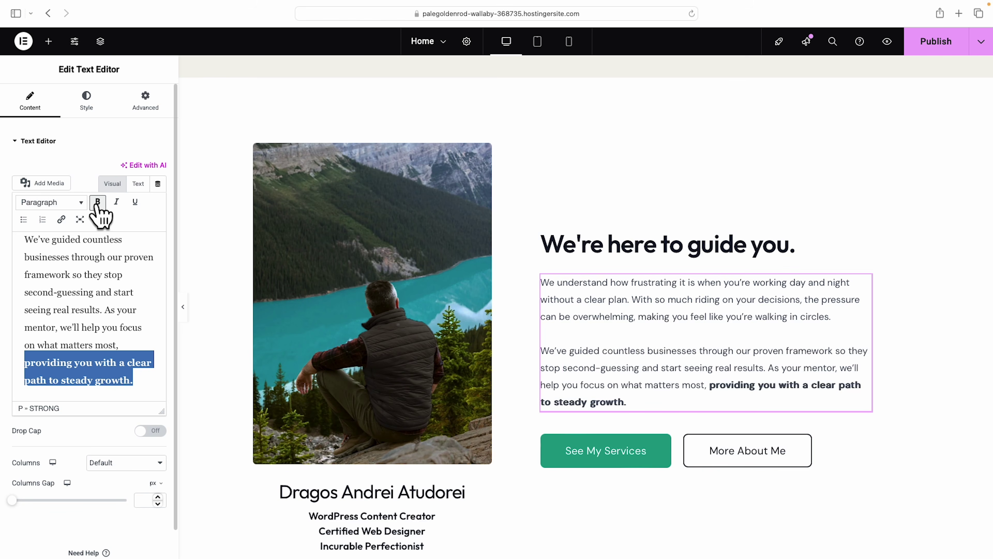
click(116, 203)
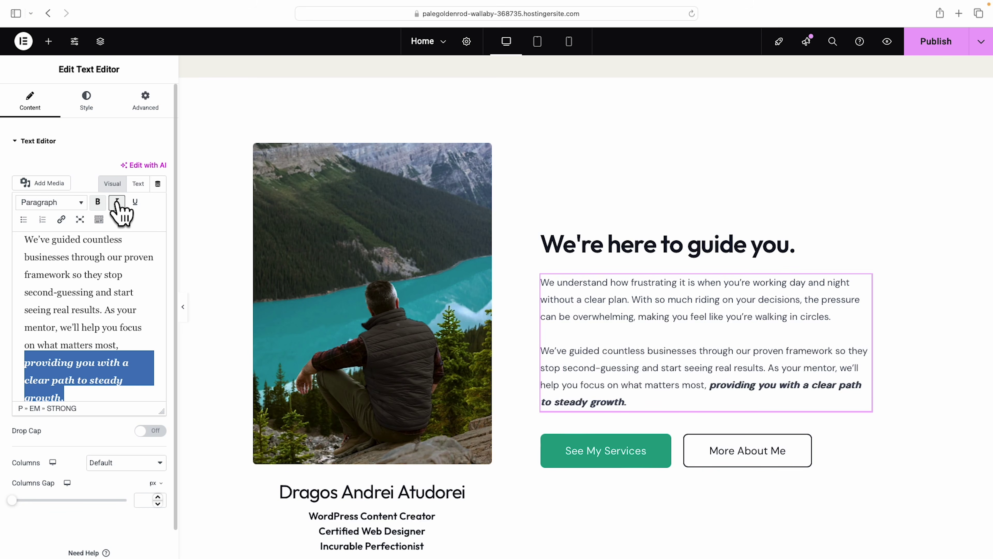
click(135, 202)
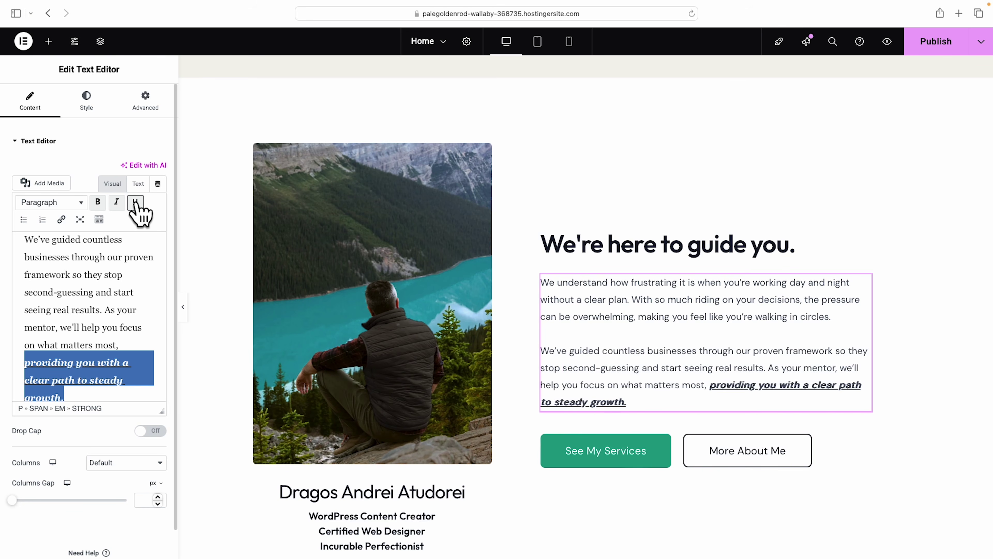
scroll(355, 321, down, 3)
click(371, 397)
Delete the name heading and the Incurable Perfectionist, Certified Web Designer and WordPress Content Creator lines.
click(371, 416)
click(370, 427)
click(372, 440)
click(371, 430)
right_click(386, 445)
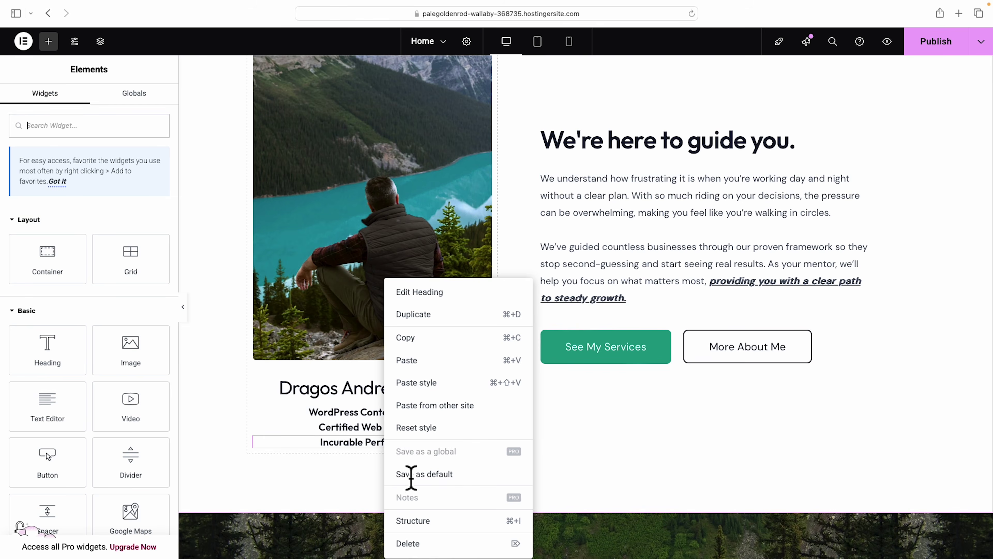
click(426, 547)
right_click(384, 430)
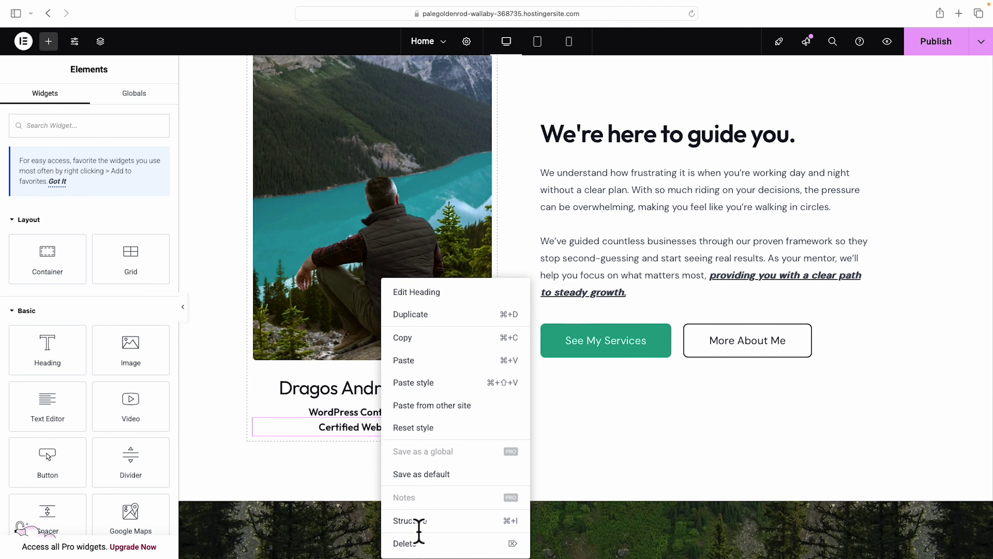
click(415, 544)
right_click(392, 411)
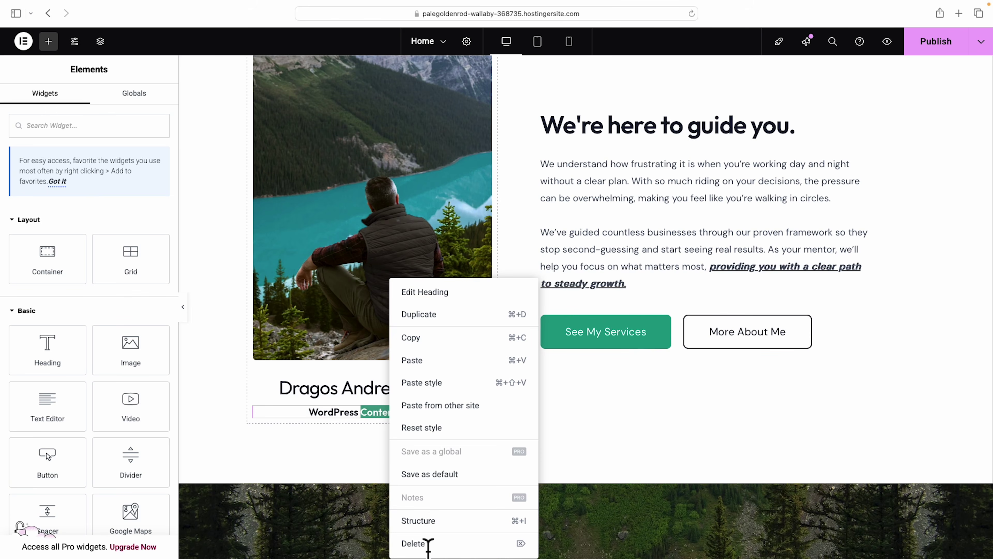
click(427, 542)
right_click(403, 387)
click(441, 542)
Review the See My Services (/services/) and More About Me (/about/) button links.
scroll(497, 416, up, 2)
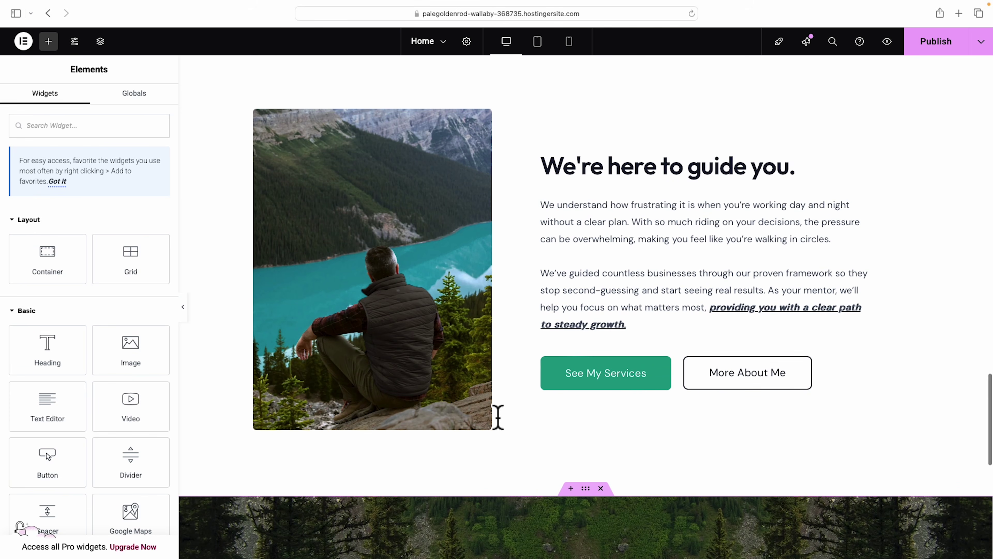
click(617, 385)
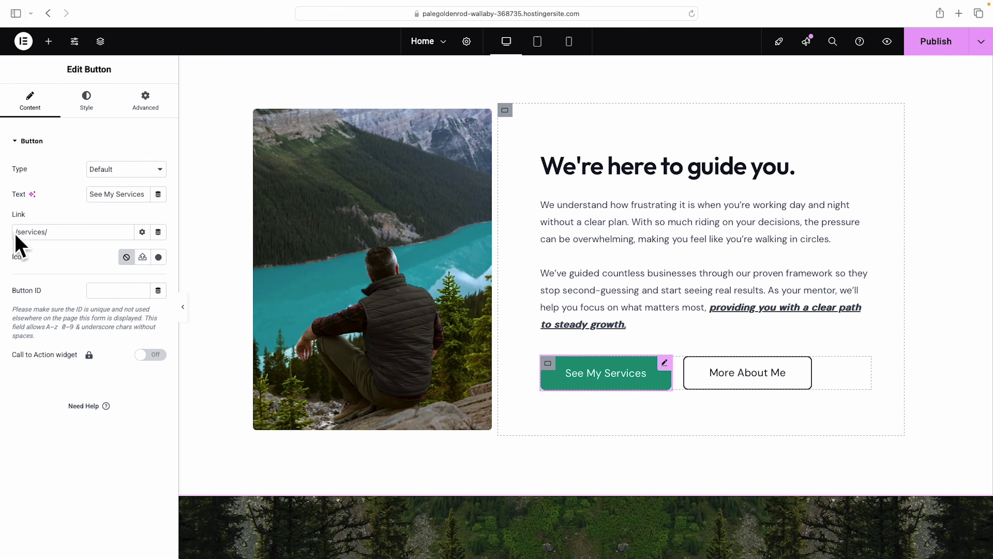
click(735, 375)
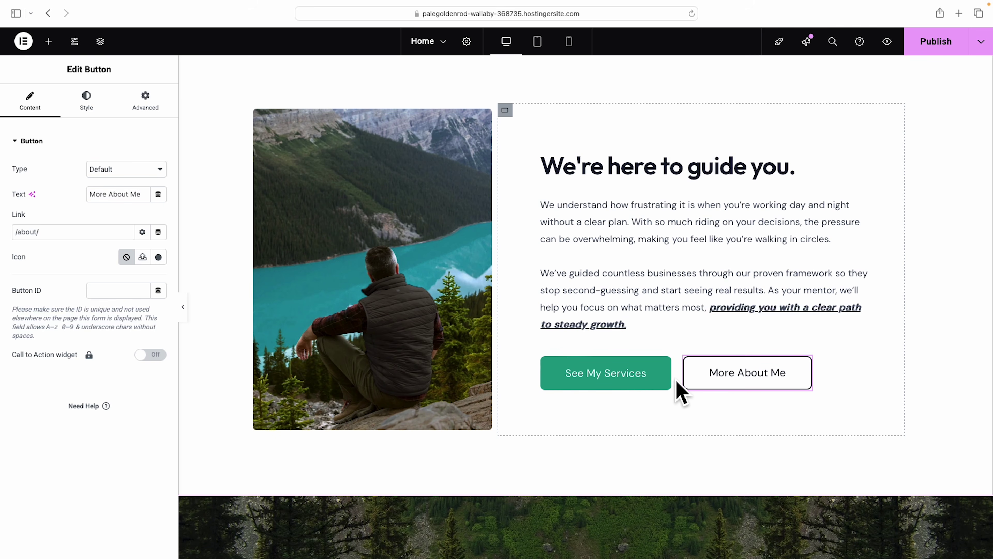
scroll(681, 392, up, 15)
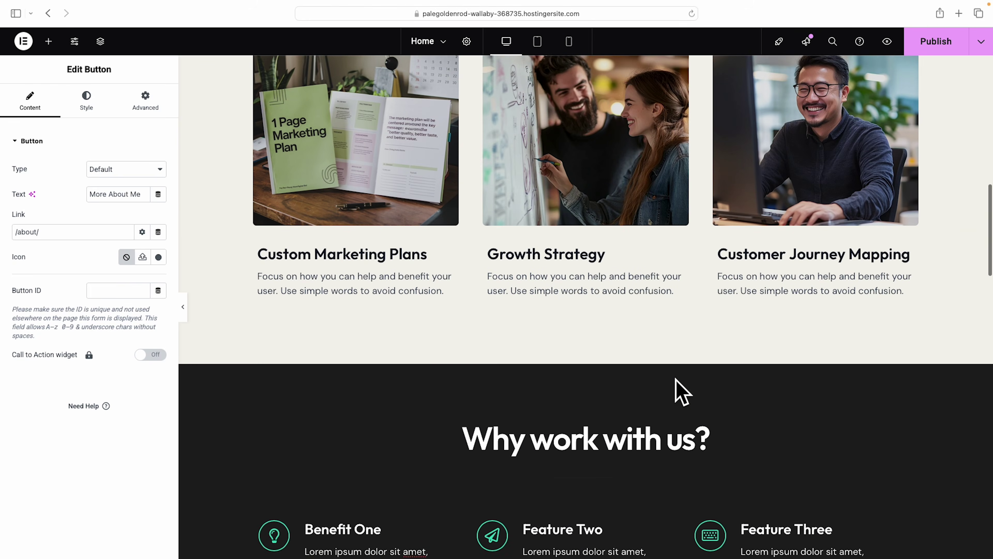
scroll(681, 392, up, 15)
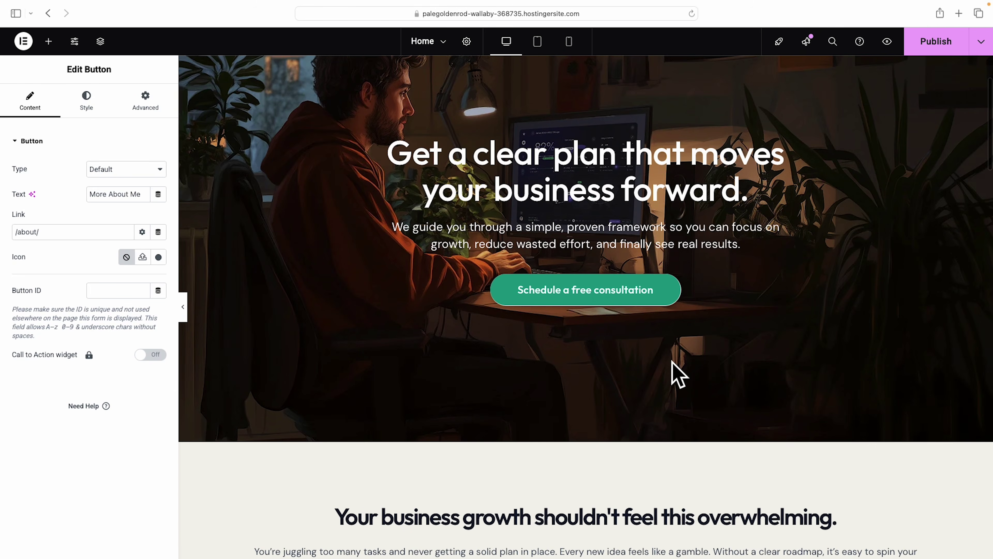
Paste the hero 'Schedule a free consultation' button's style onto See My Services and More About Me.
right_click(610, 291)
click(633, 336)
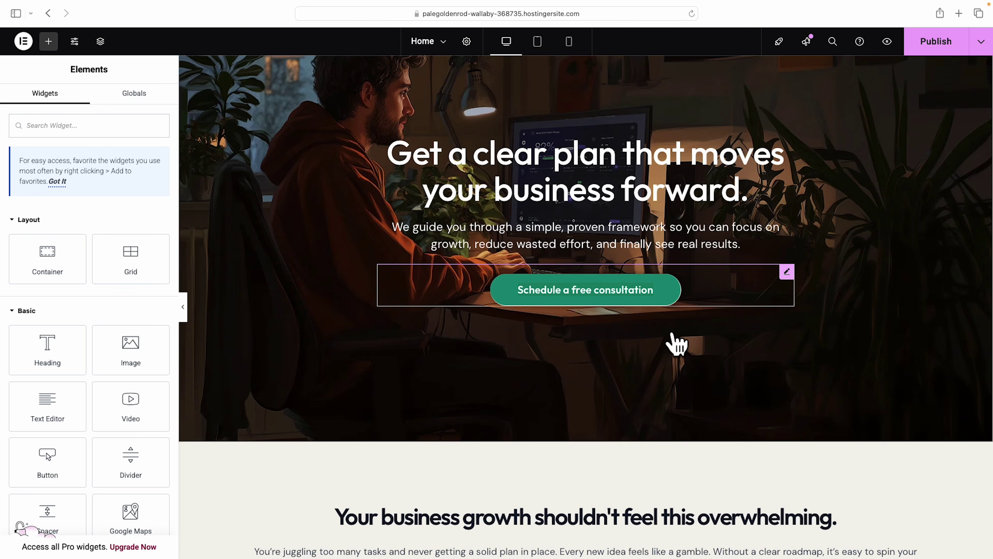
scroll(676, 344, down, 20)
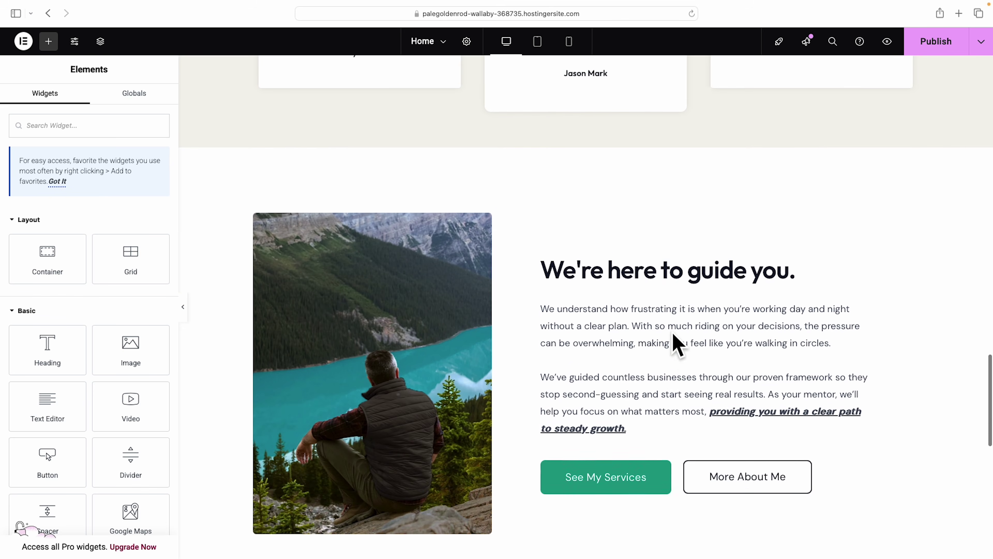
scroll(661, 391, down, 3)
right_click(618, 428)
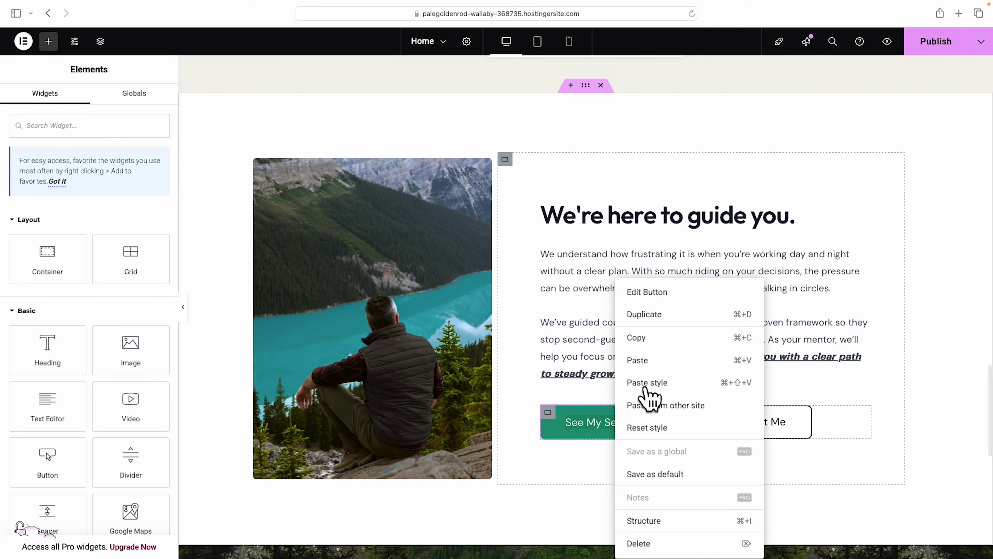
click(646, 384)
right_click(759, 425)
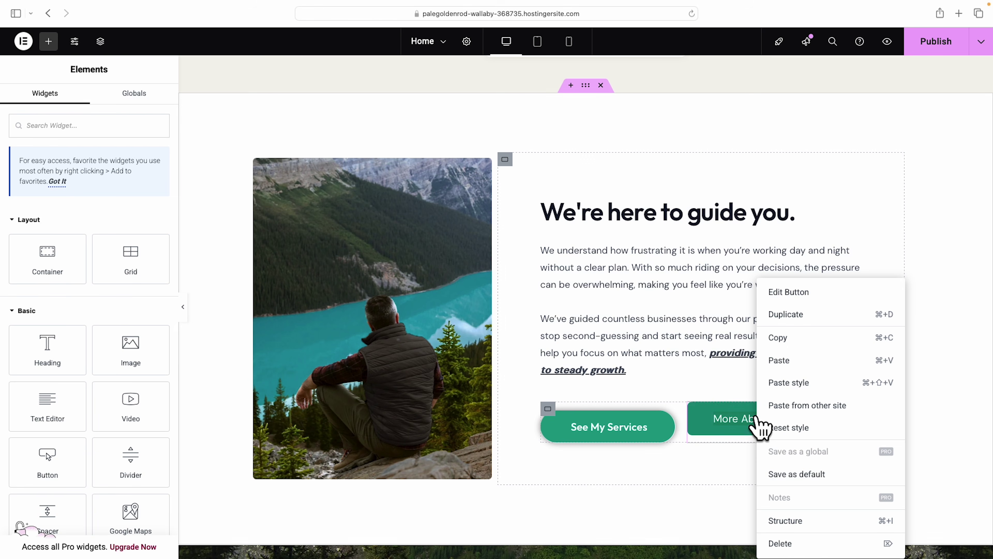
click(790, 385)
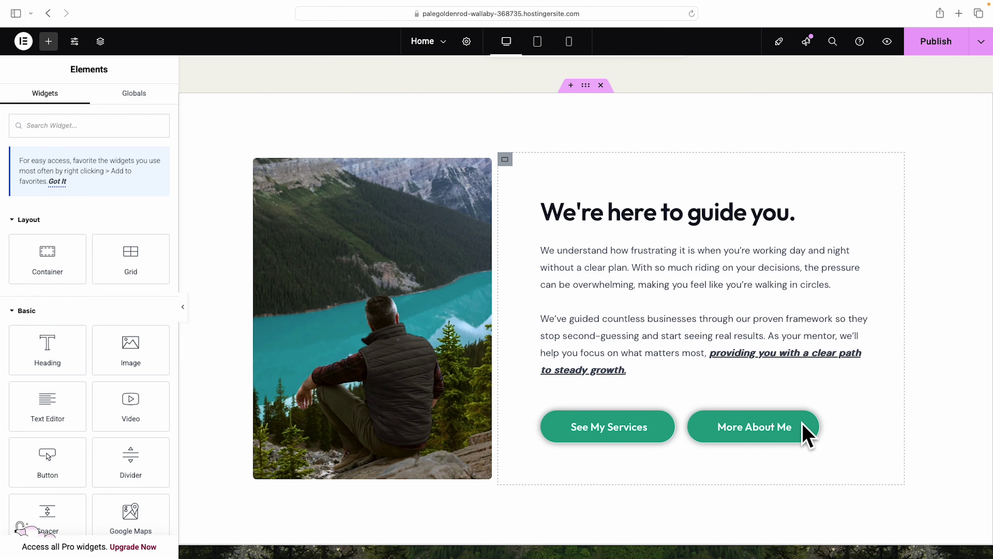
scroll(807, 435, down, 3)
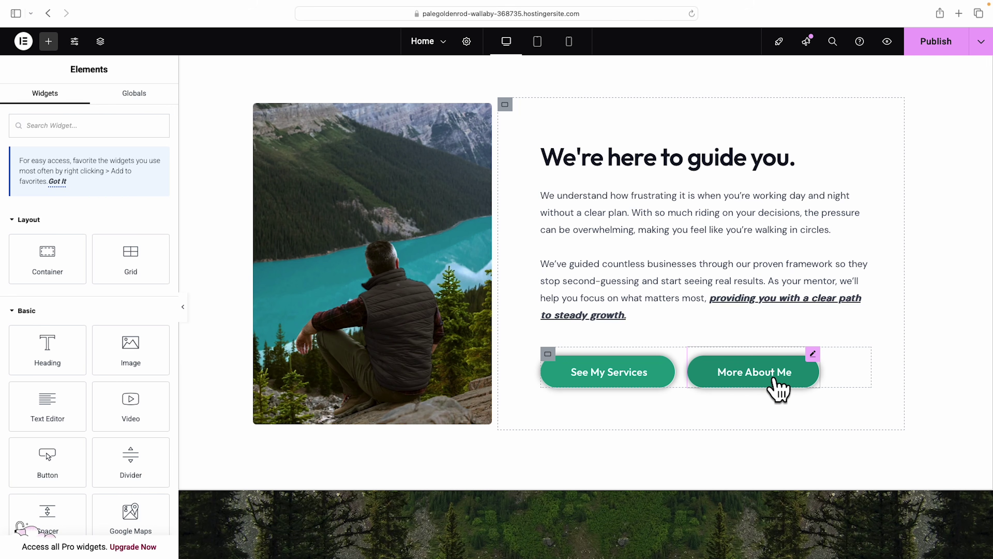
Give the More About Me button a classic solid black #000000 background.
scroll(798, 364, down, 1)
click(813, 346)
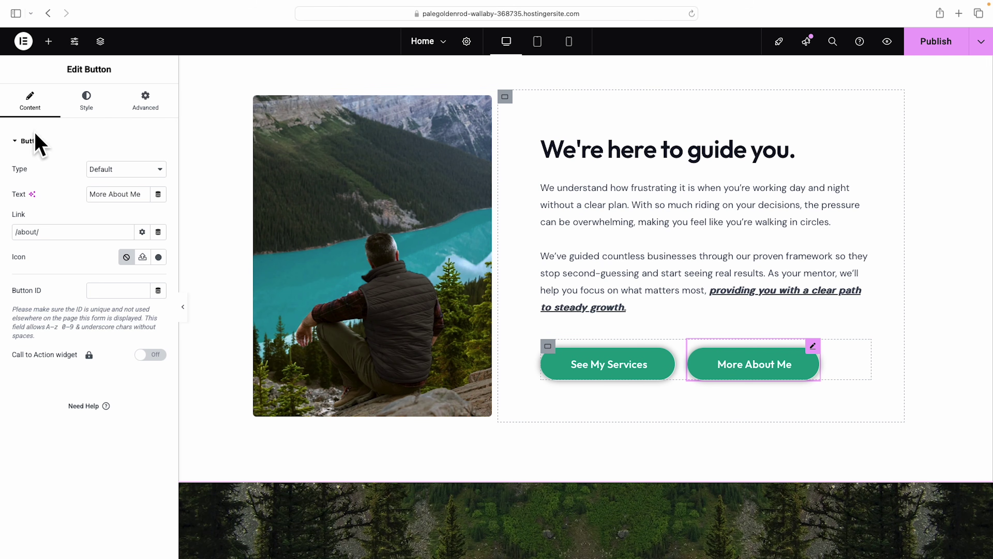
click(87, 104)
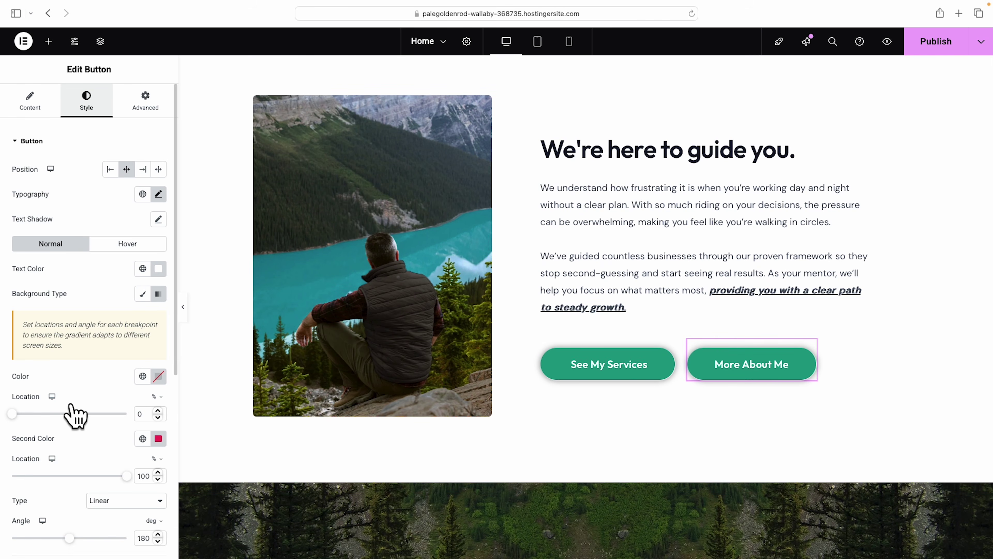
click(141, 295)
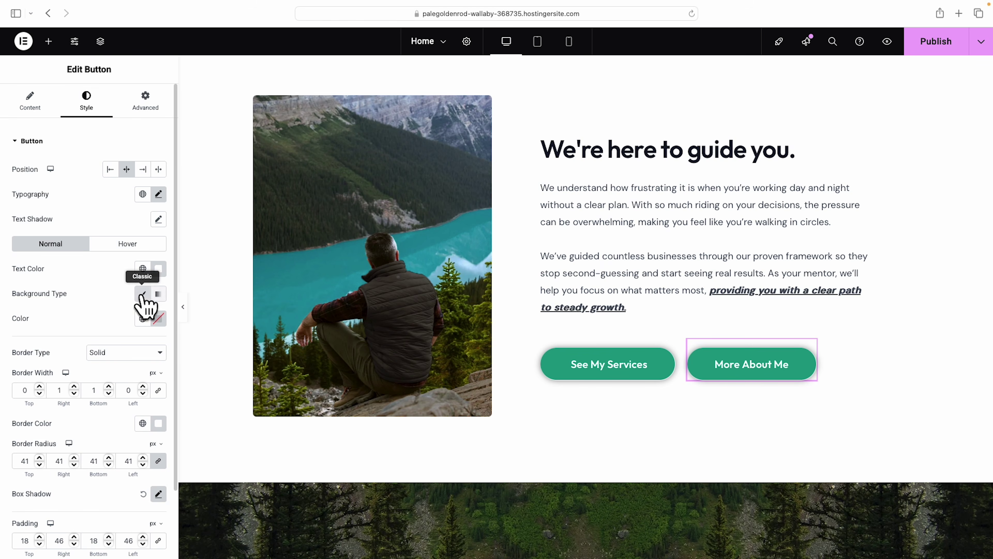
click(158, 318)
click(93, 454)
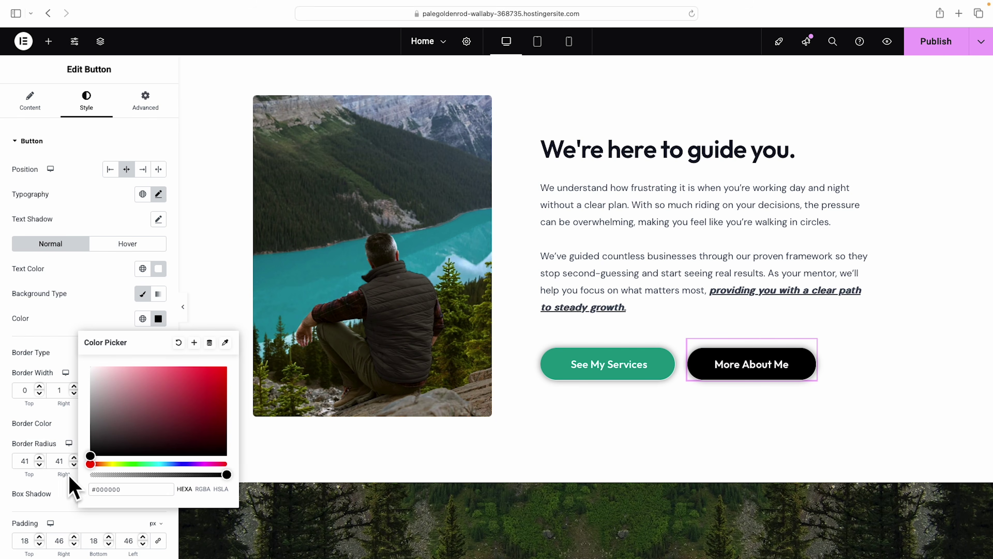
click(630, 430)
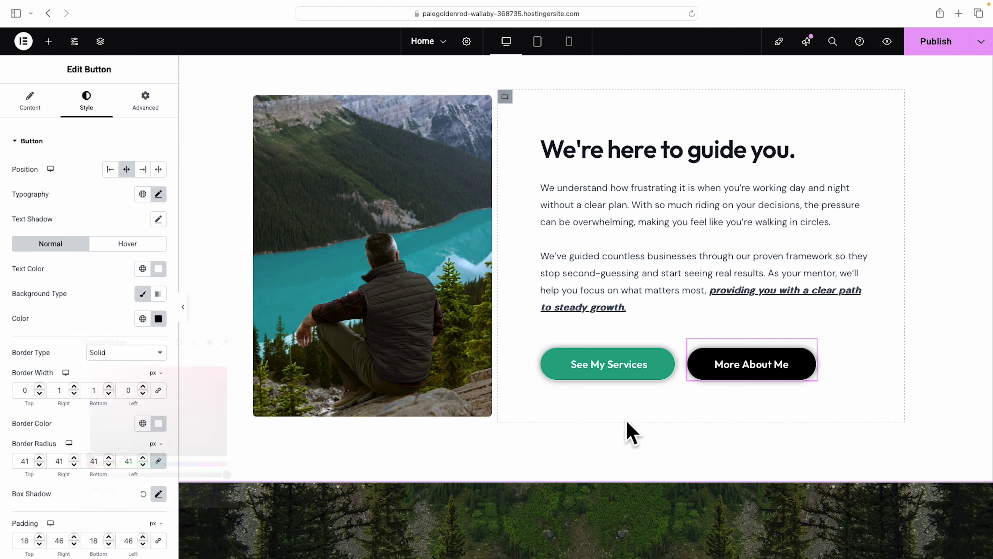
click(409, 290)
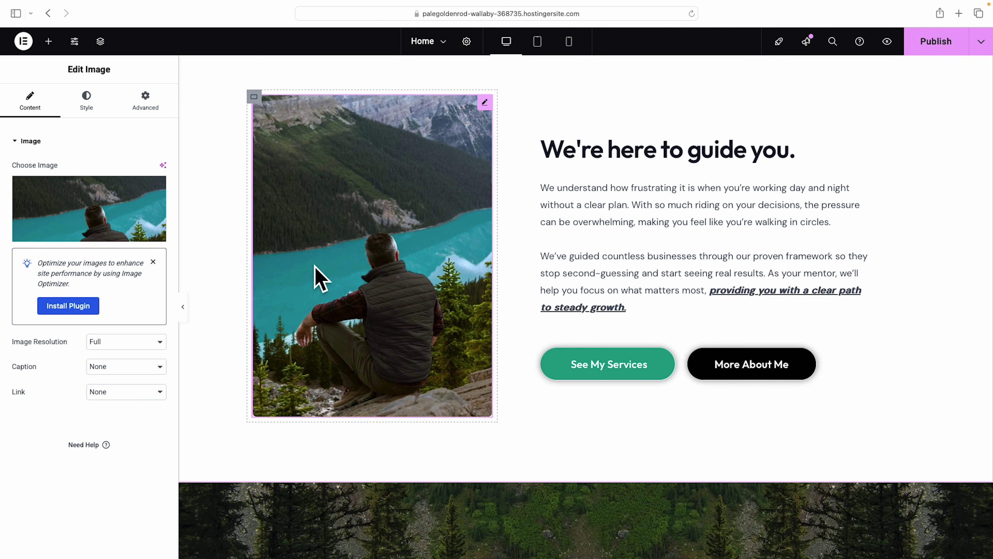
Delete the photo beside the 'We're here to guide you.' text.
right_click(391, 268)
click(434, 532)
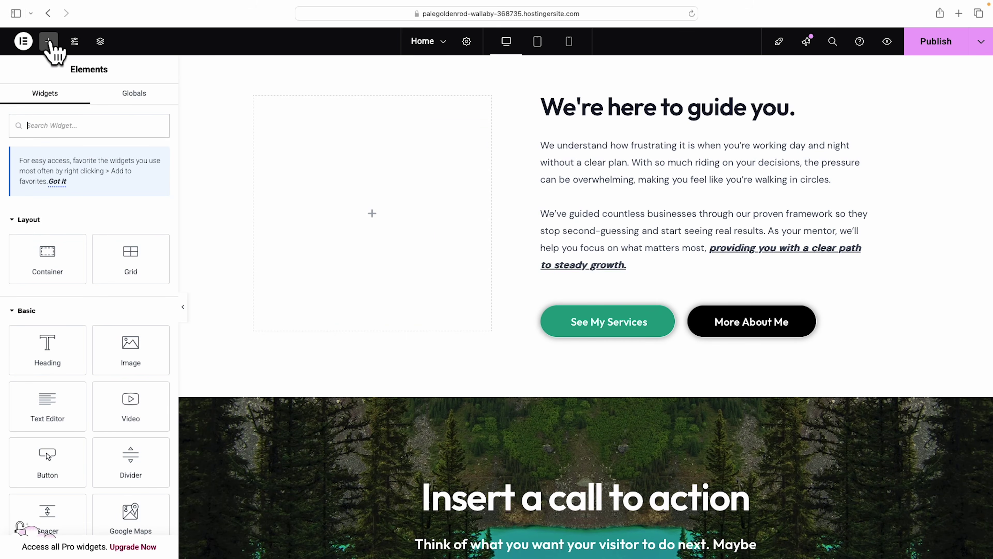
scroll(515, 250, up, 3)
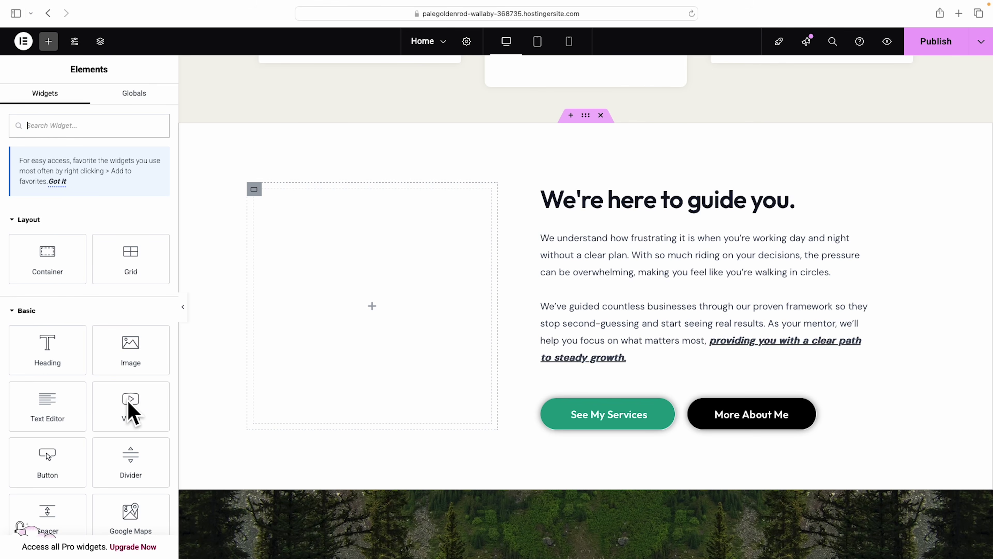
Place a Video widget in the empty left column and open its video source options.
scroll(133, 413, down, 5)
scroll(131, 418, down, 5)
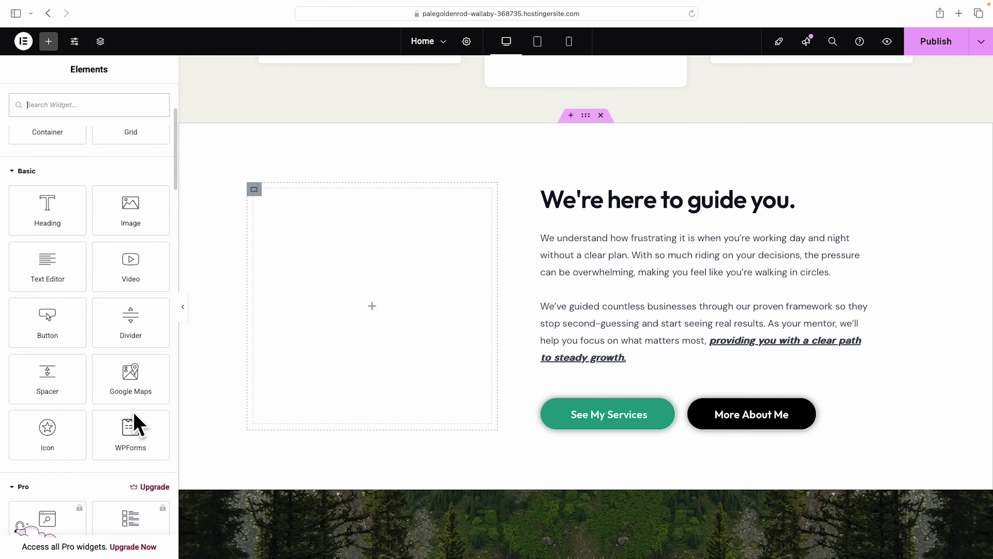
scroll(133, 407, up, 4)
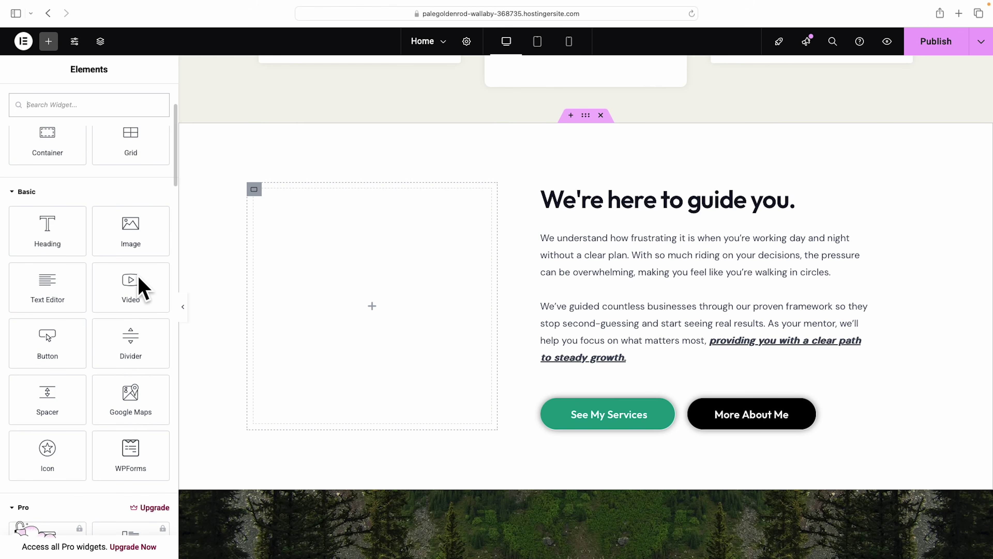
drag(133, 289, 381, 299)
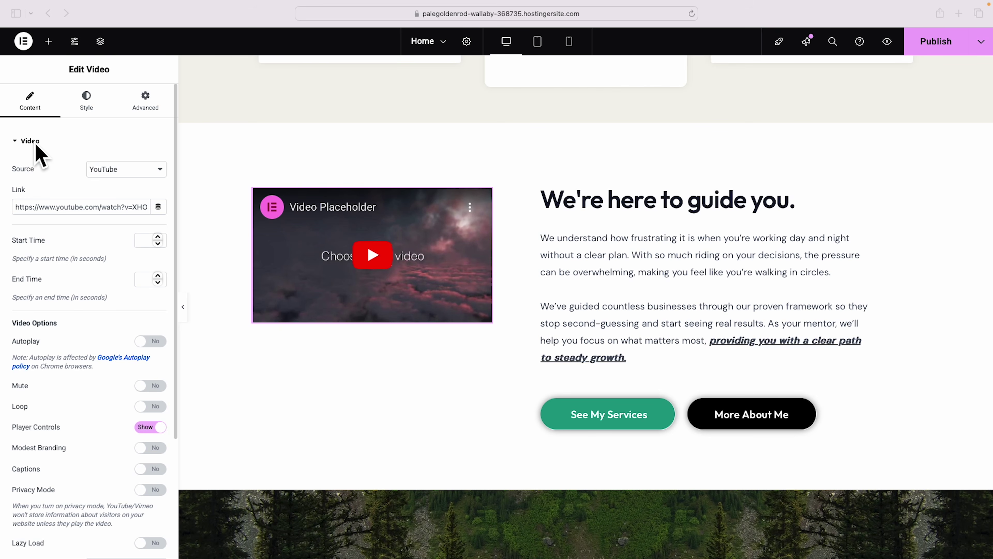
click(160, 173)
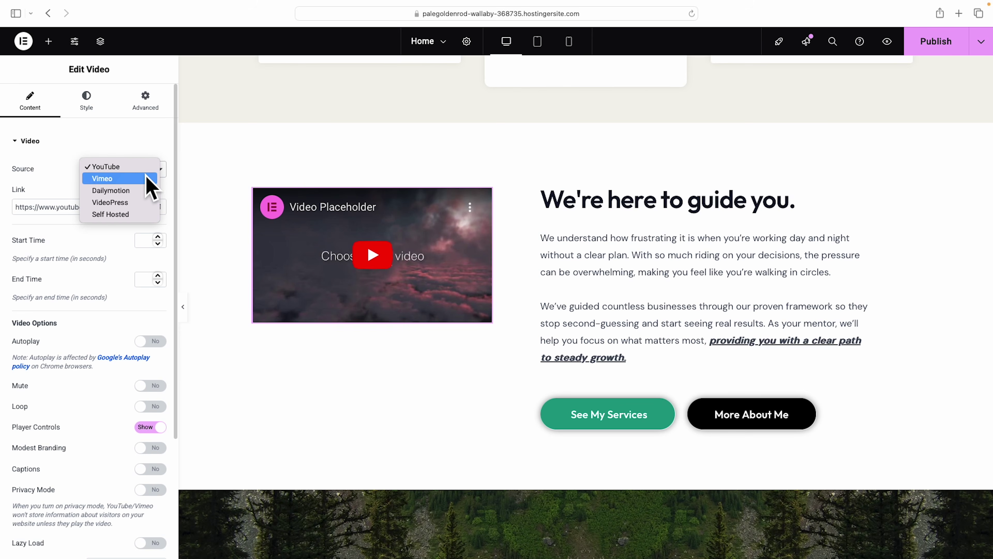
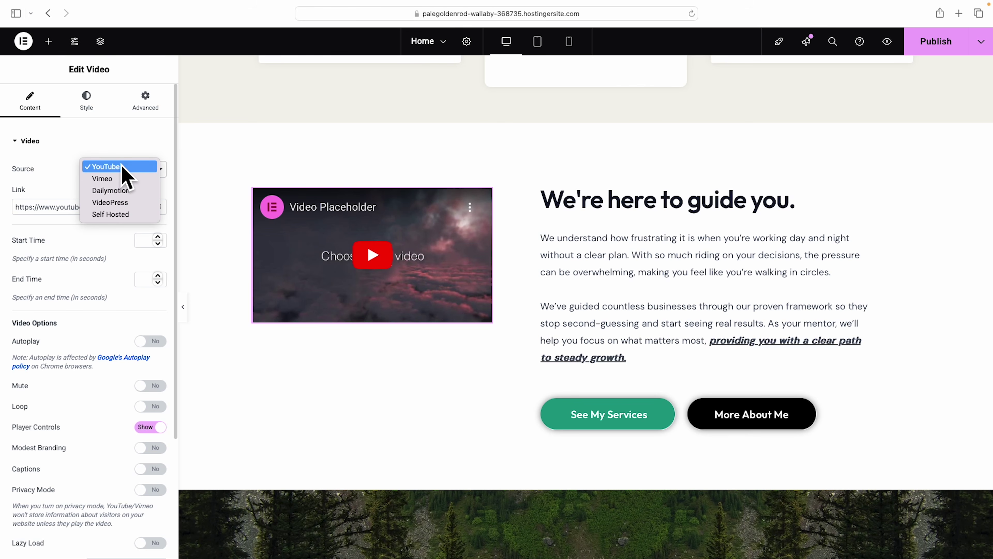
Keep YouTube as the source and paste the new YouTube URL into the Video widget's Link field.
click(125, 149)
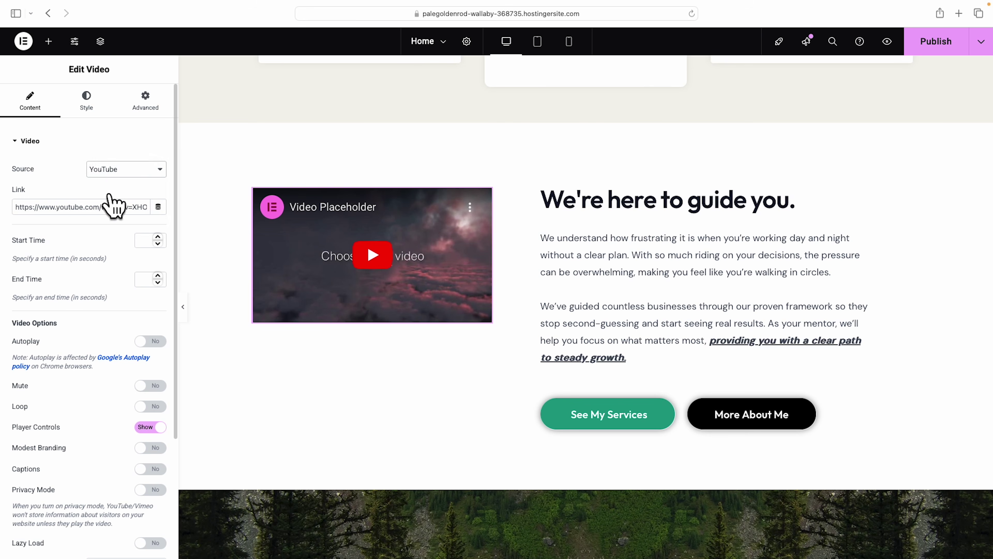
triple_click(110, 208)
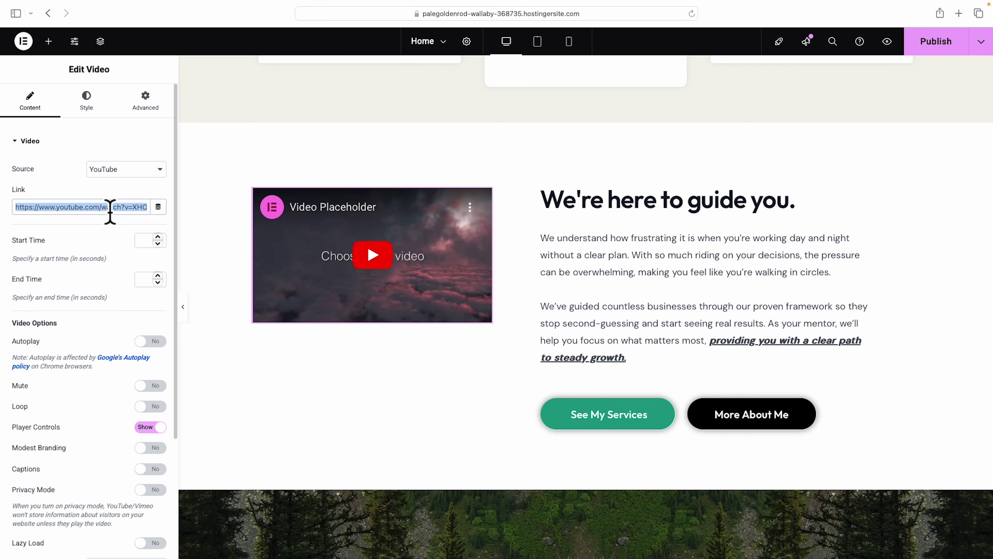
text(https://www.youtube.com/watch?v=5RwGSGTkpt0)
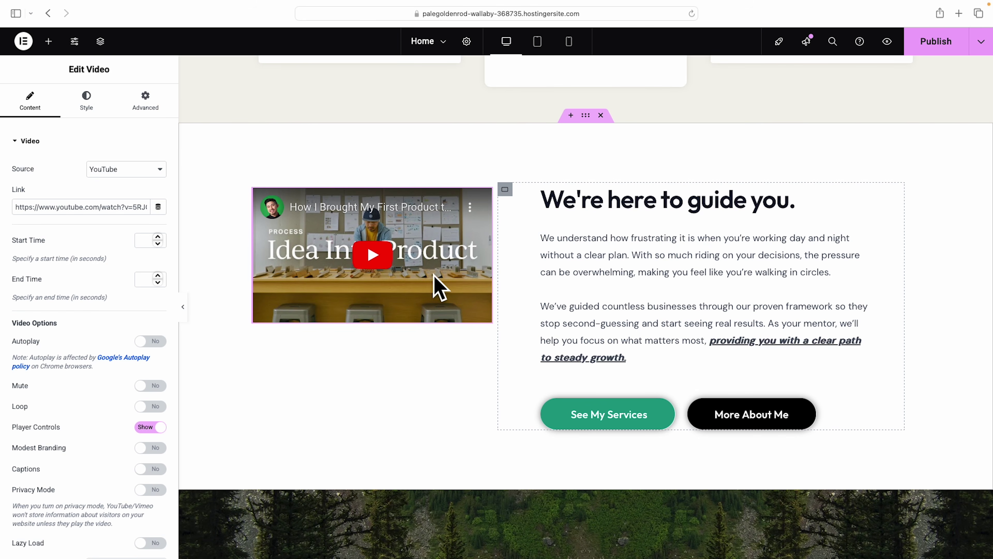
click(255, 191)
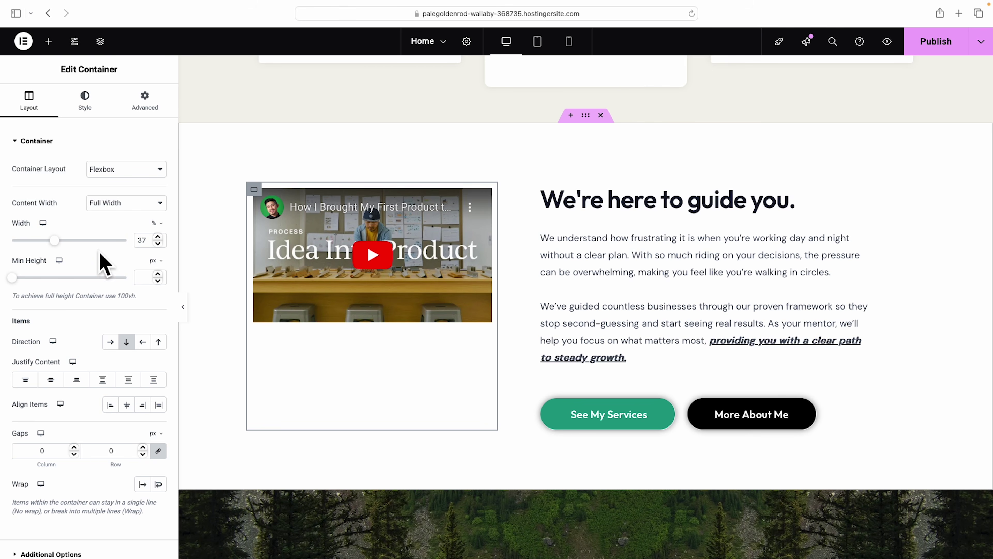
Widen the video container from 37% to 42% and preview the layout.
drag(55, 241, 59, 241)
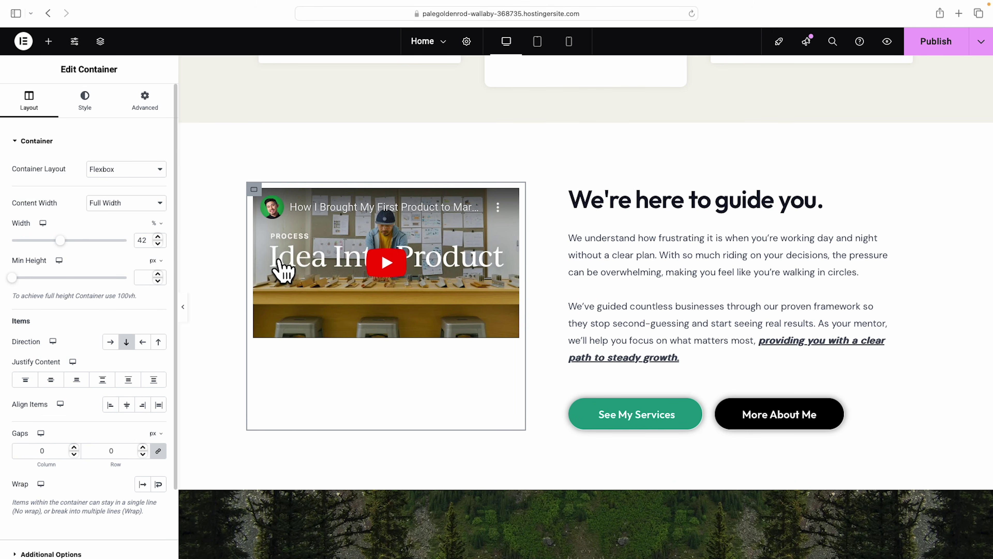
click(184, 308)
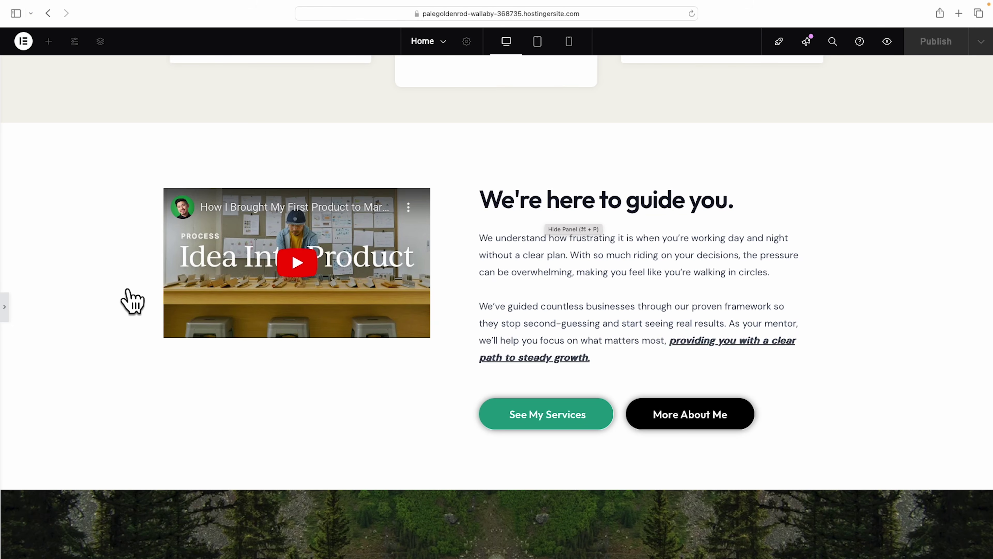
click(4, 309)
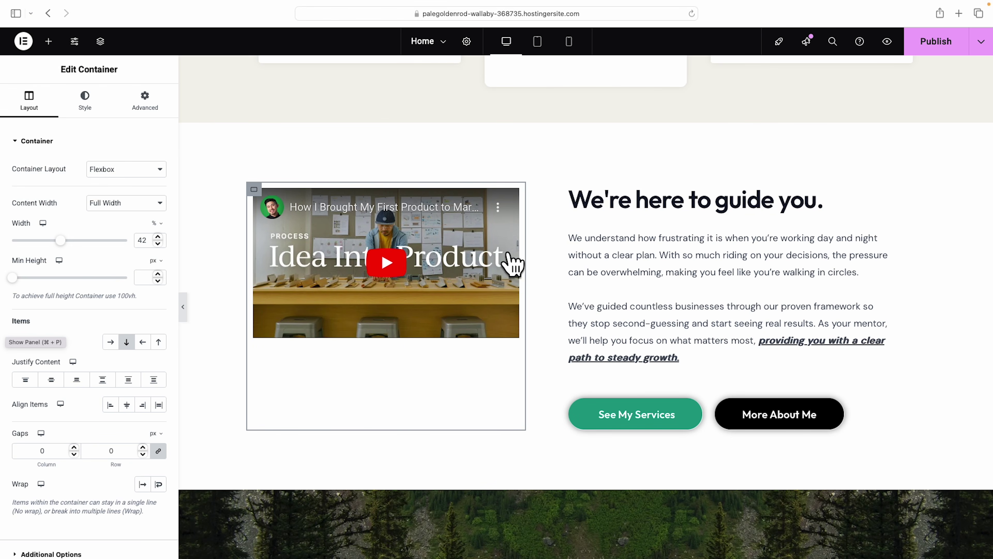
Set the outer container's Align Items to Center so the video sits beside the text.
click(586, 116)
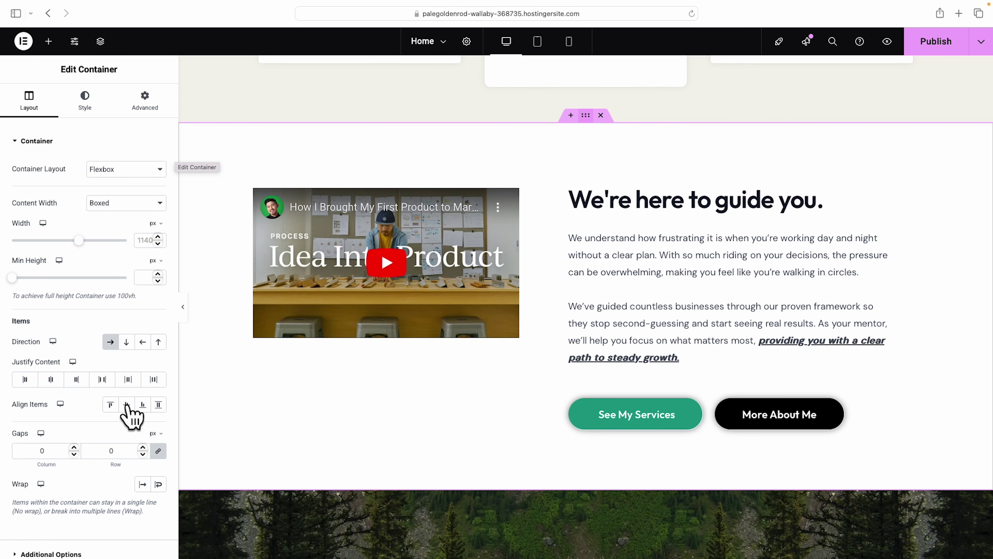
click(126, 404)
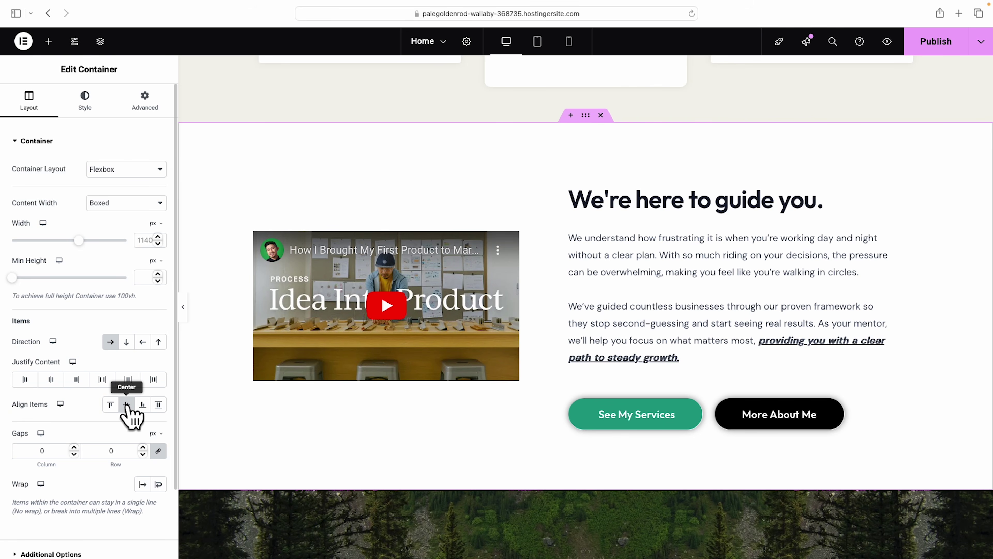
click(183, 306)
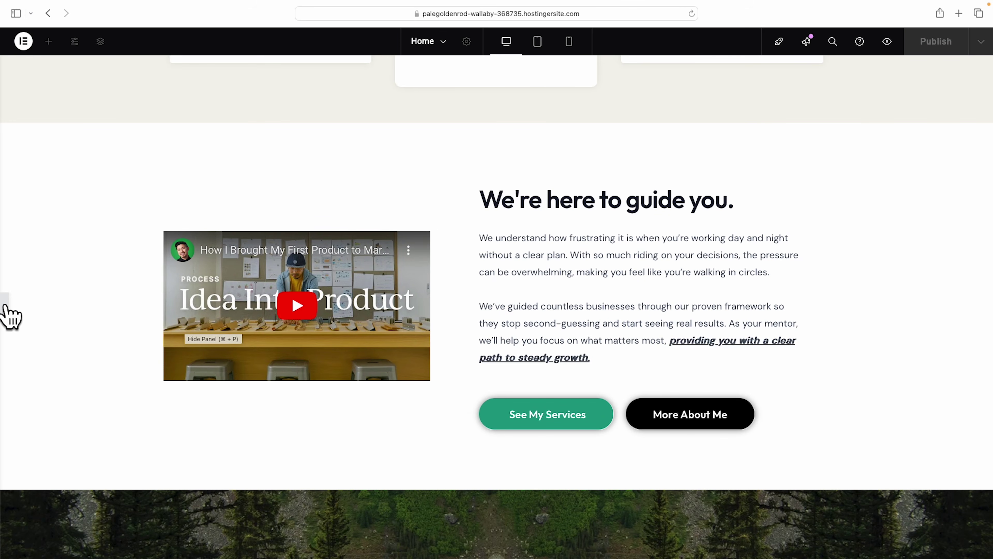
key(super+p)
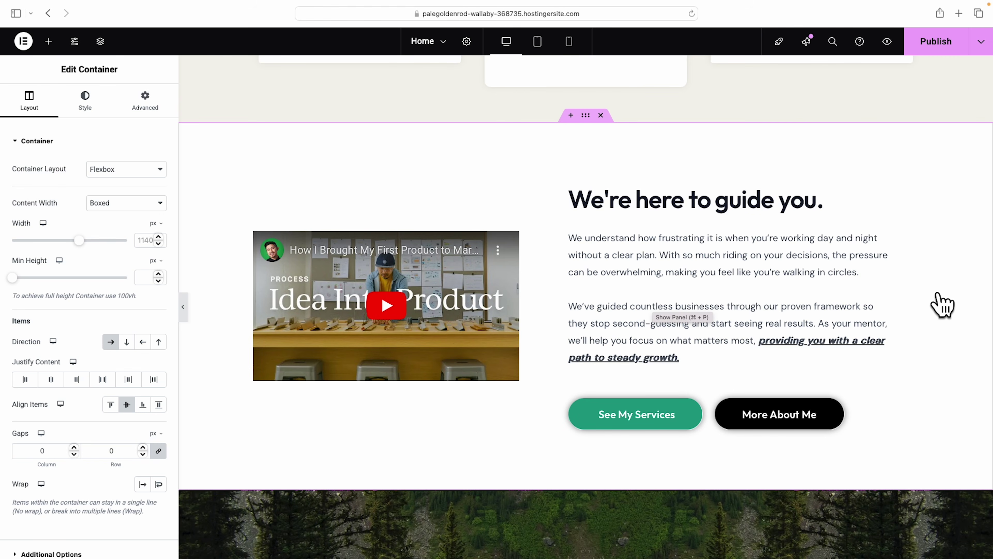
scroll(940, 303, down, 6)
scroll(942, 305, down, 2)
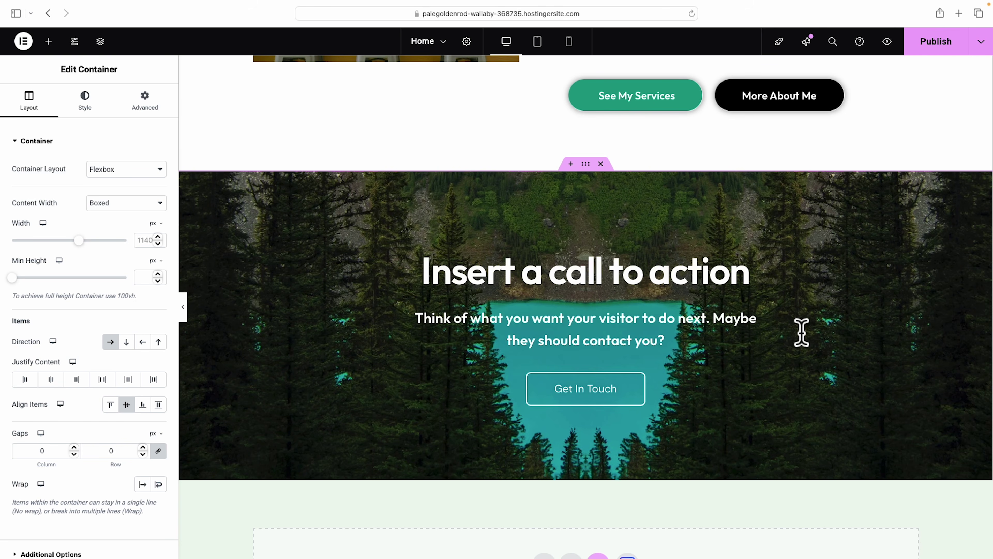
Select the 'Insert a call to action' heading and its subheading in the call-to-action section.
click(673, 225)
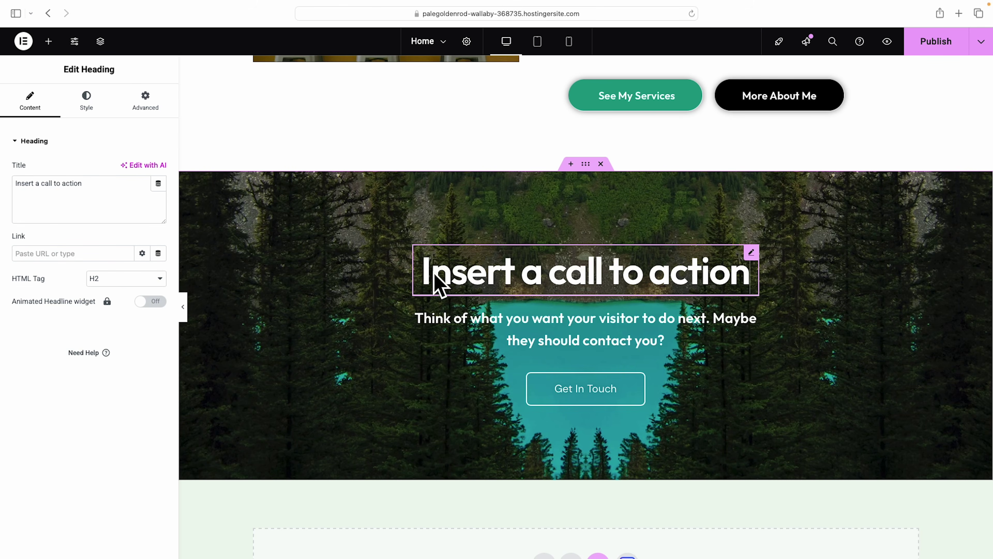
click(34, 184)
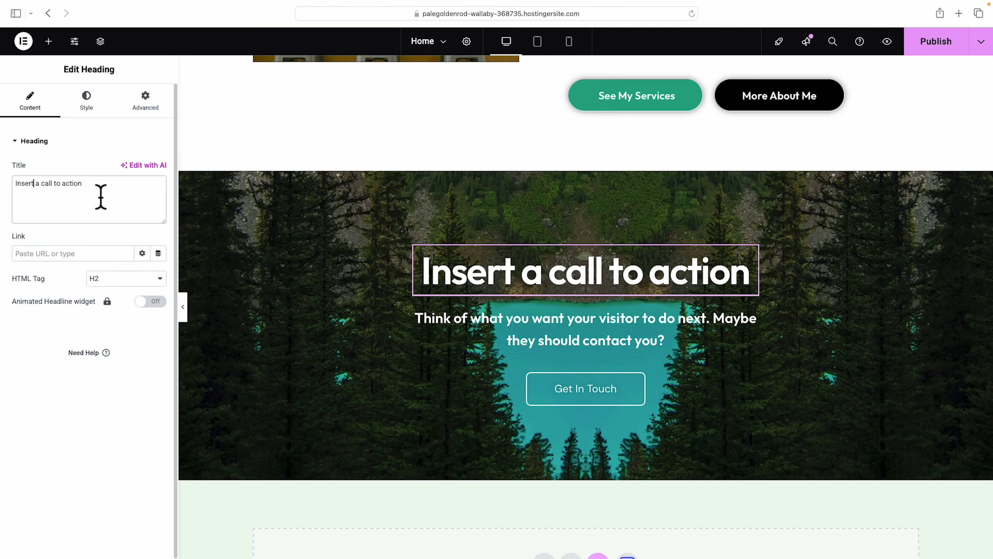
click(554, 337)
click(663, 340)
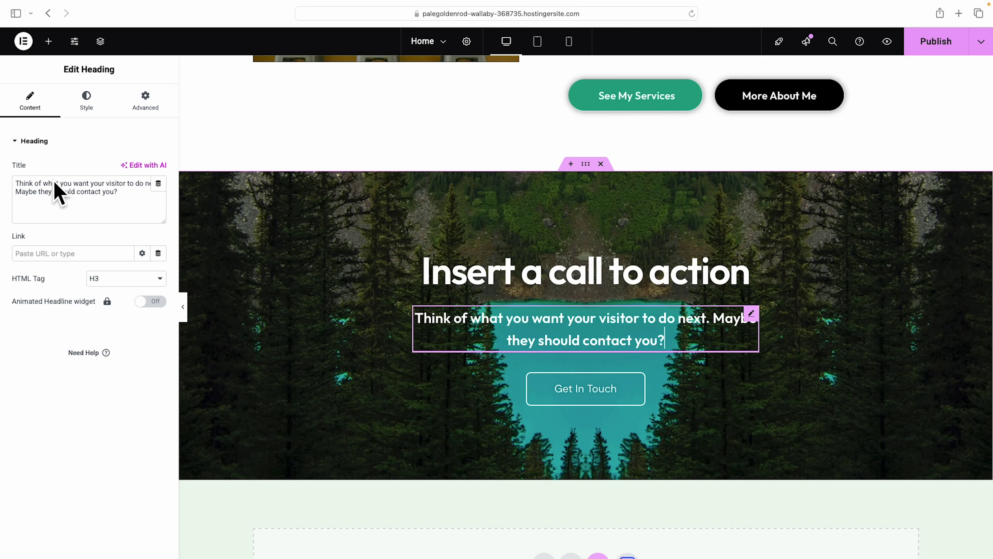
scroll(690, 397, down, 10)
scroll(691, 406, up, 10)
Copy the hero's green button and paste its style onto the Get In Touch button.
right_click(680, 416)
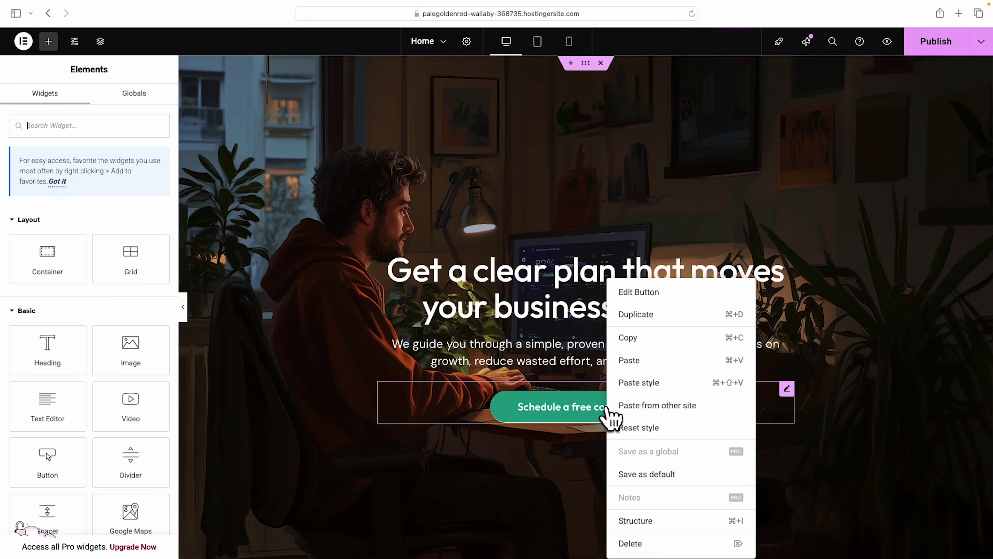
click(634, 338)
scroll(694, 377, down, 15)
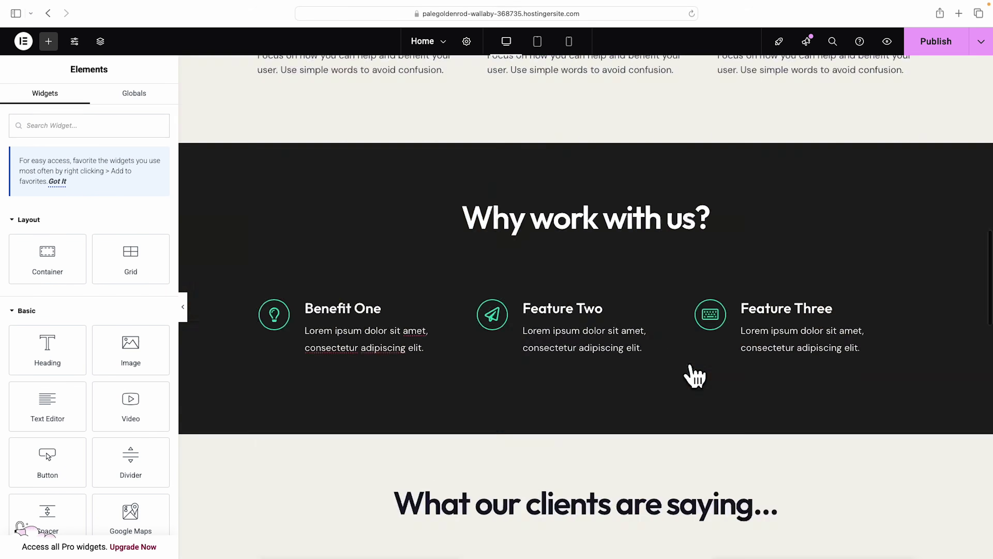
scroll(692, 377, down, 9)
right_click(598, 427)
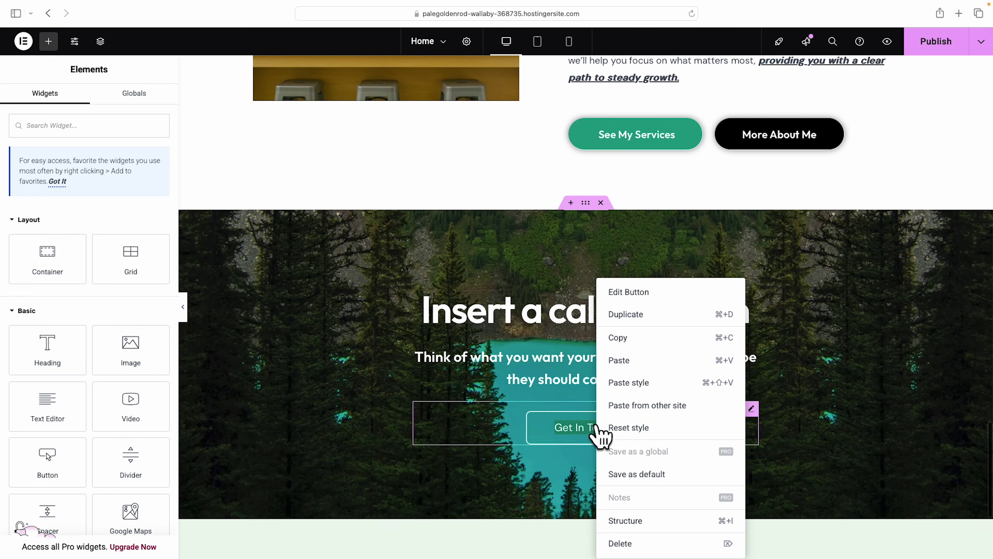
click(637, 383)
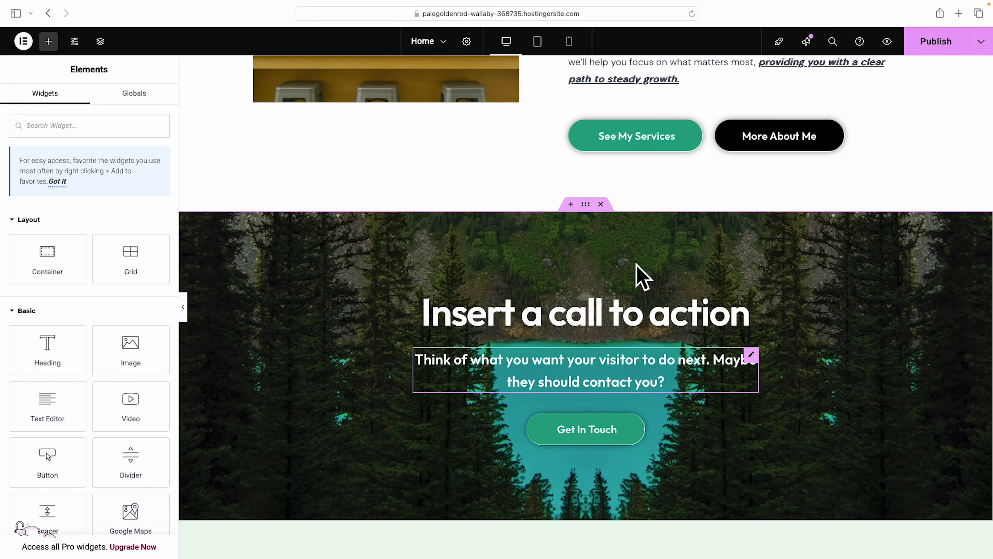
click(586, 205)
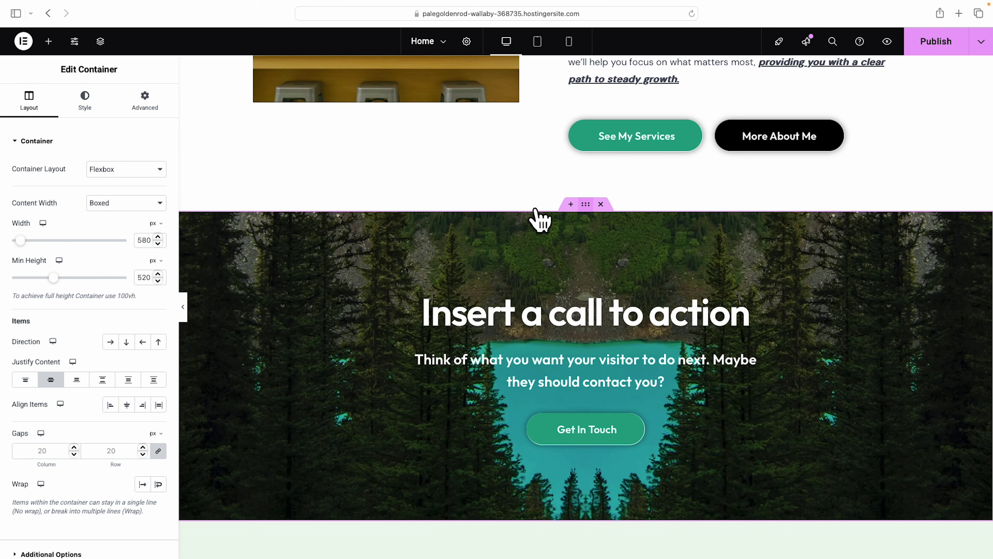
Delete the forest background image from the call-to-action section and switch Background Type to Video.
click(85, 103)
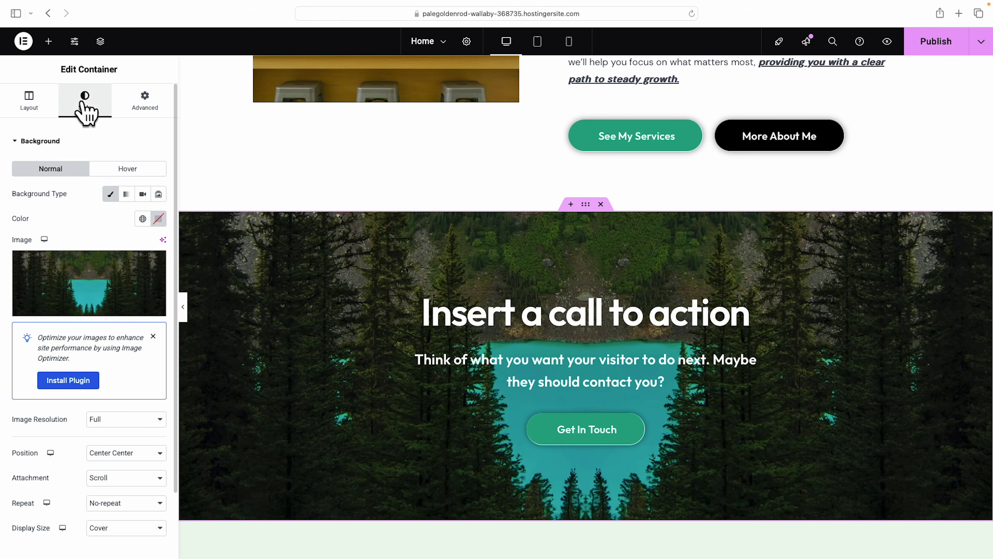
click(97, 309)
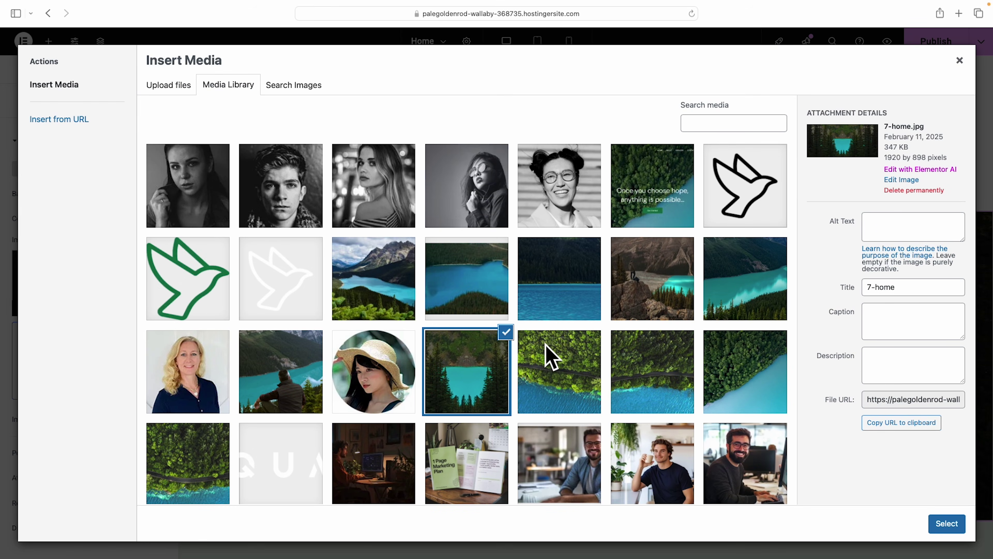
click(960, 60)
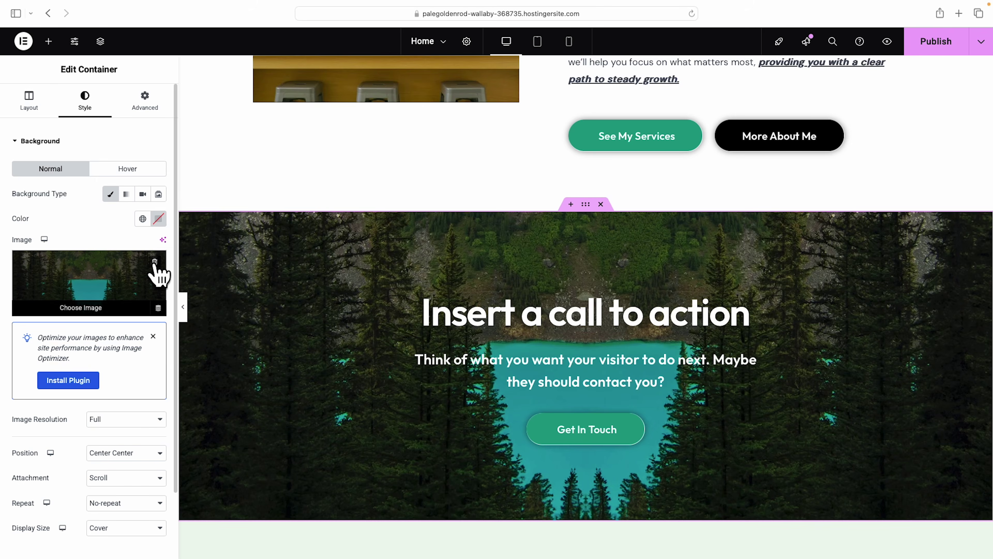
click(158, 271)
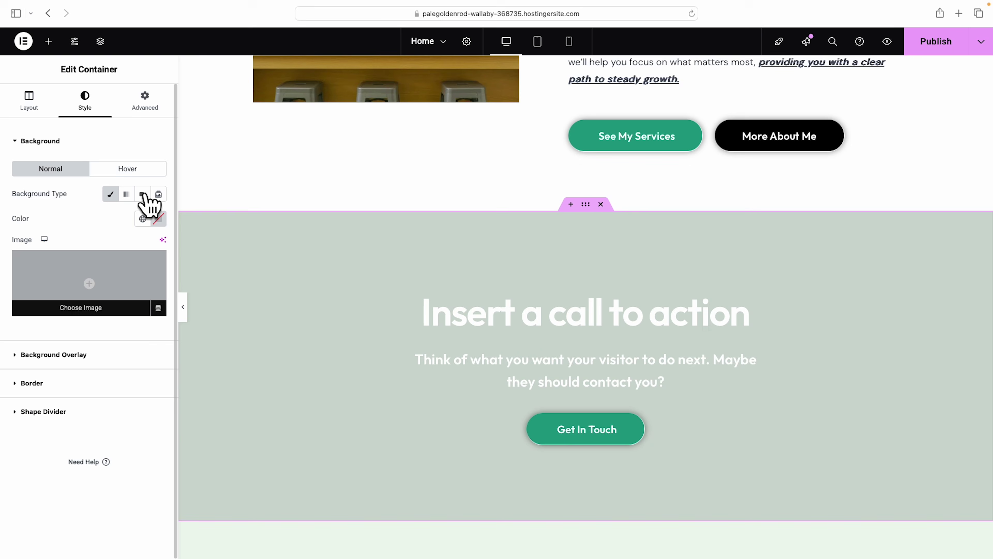
click(142, 194)
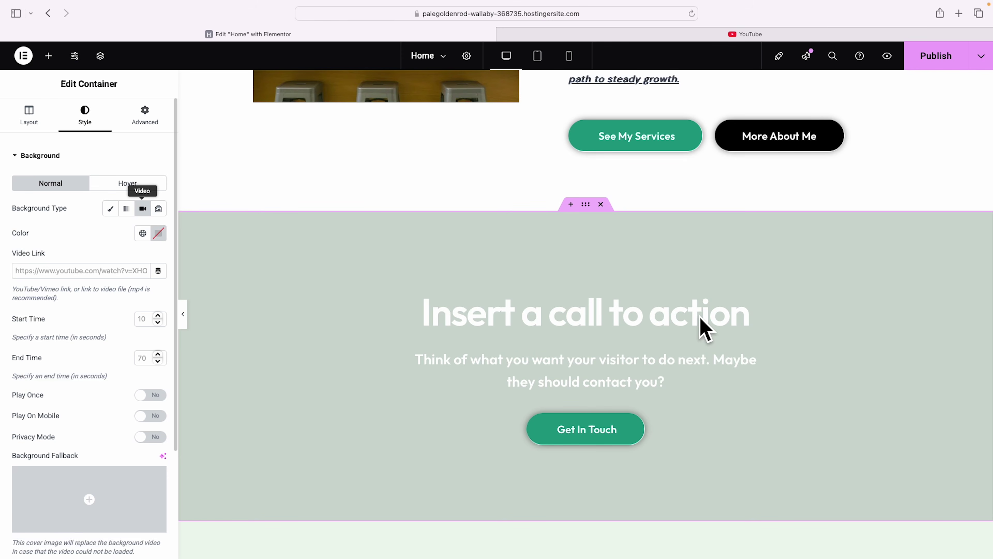
Search YouTube for 'creative business b-roll', find the office B-roll video, then return to Elementor.
click(688, 34)
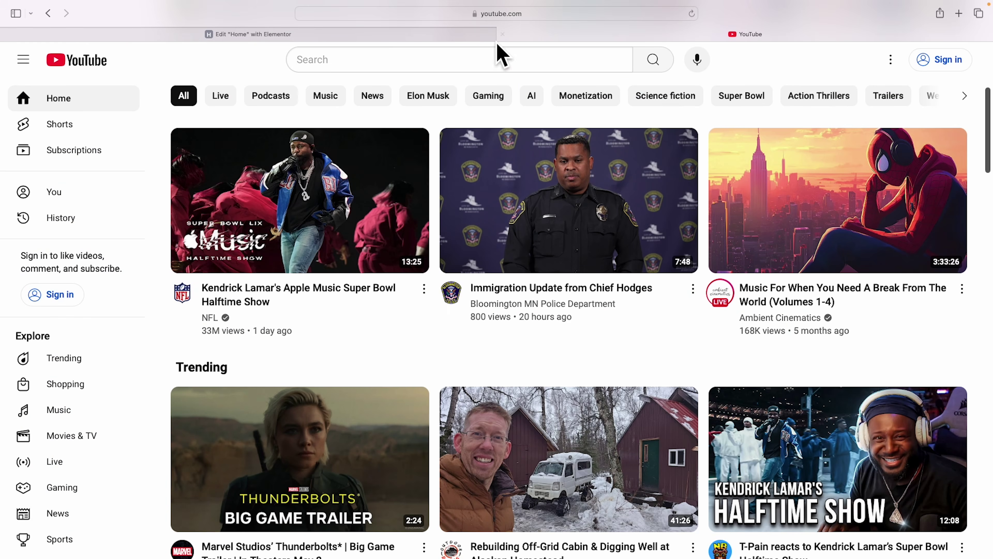
click(489, 63)
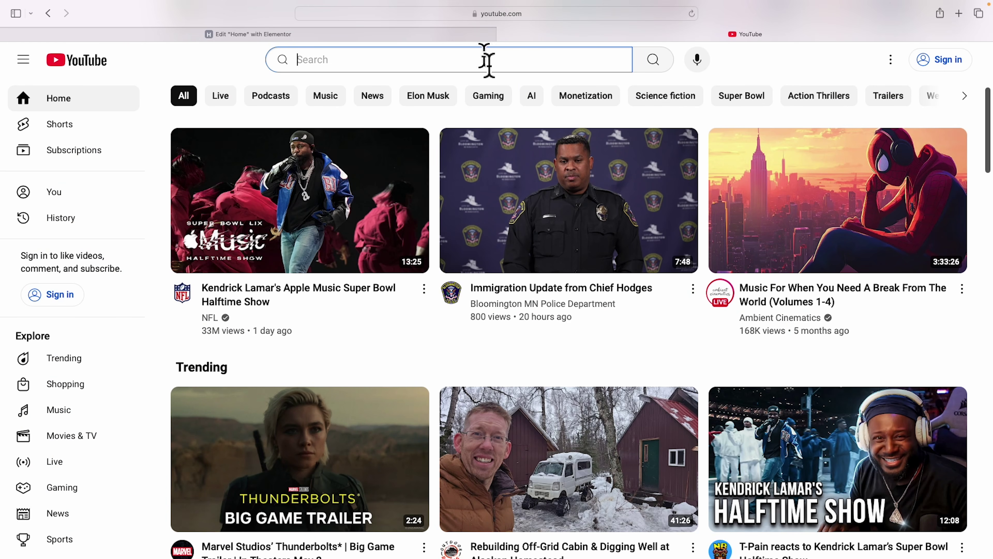
text(creative business b-roll)
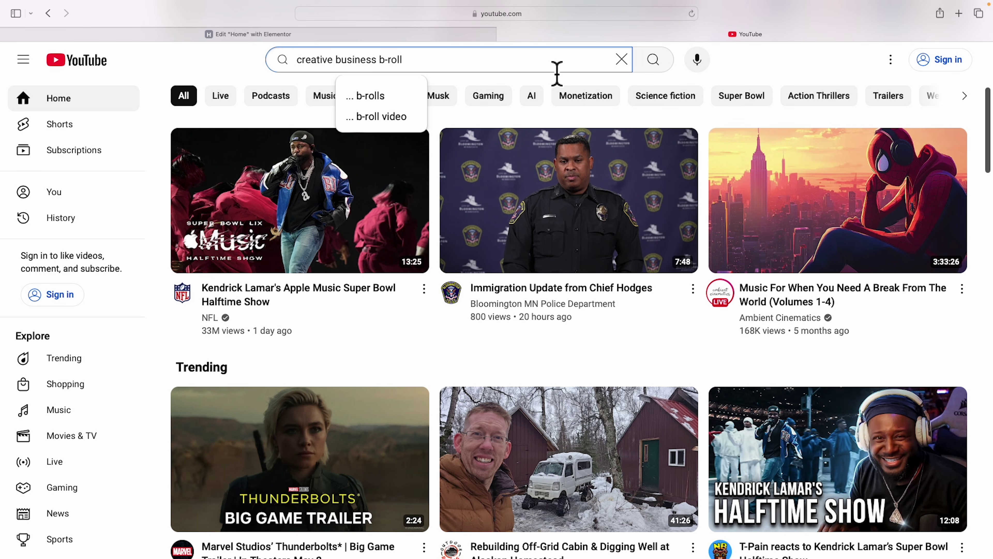
key(Return)
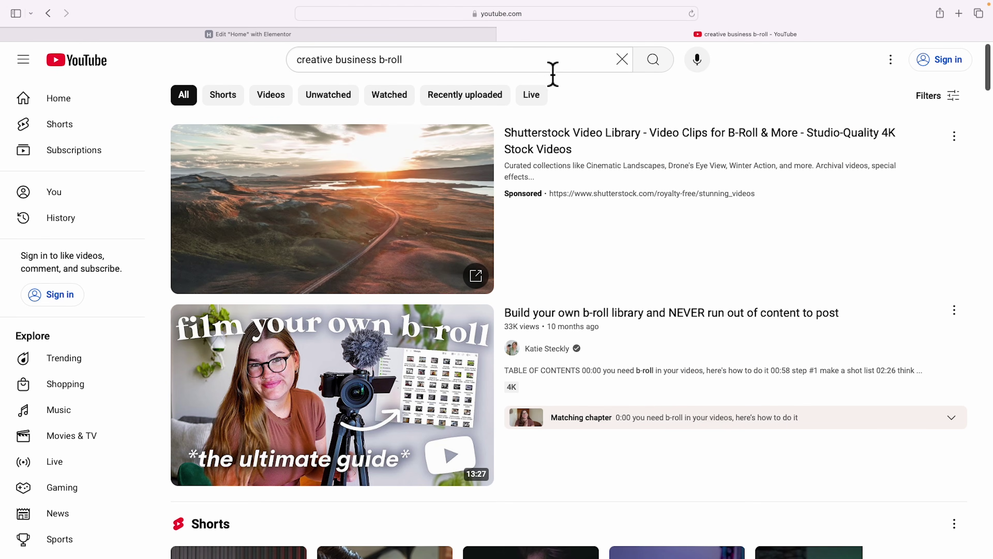
scroll(561, 215, down, 15)
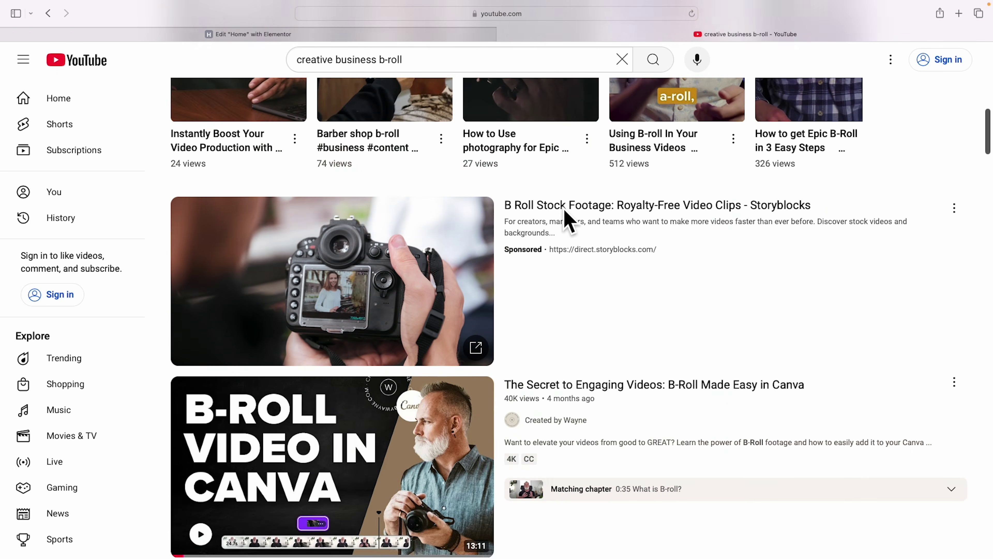
scroll(569, 221, down, 20)
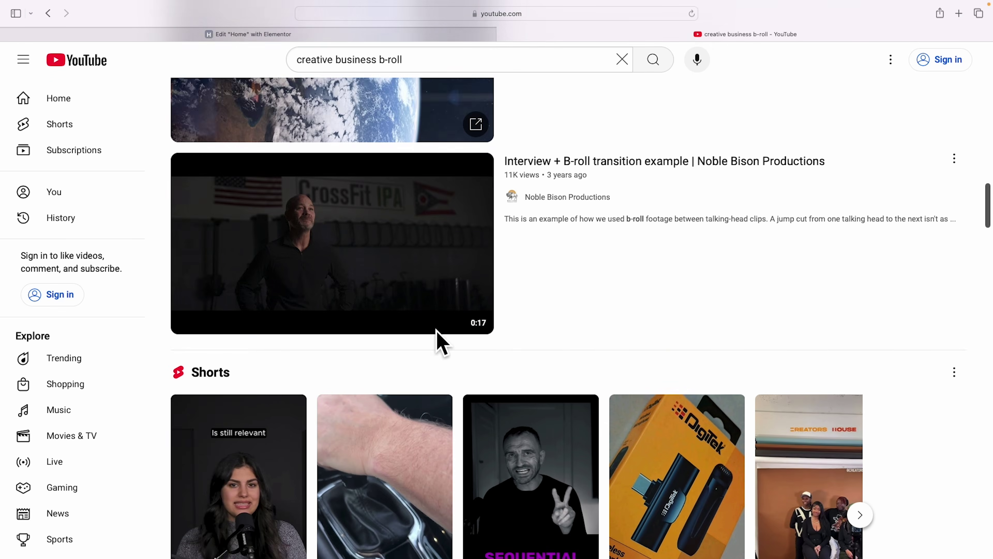
scroll(437, 333, down, 4)
scroll(440, 341, up, 18)
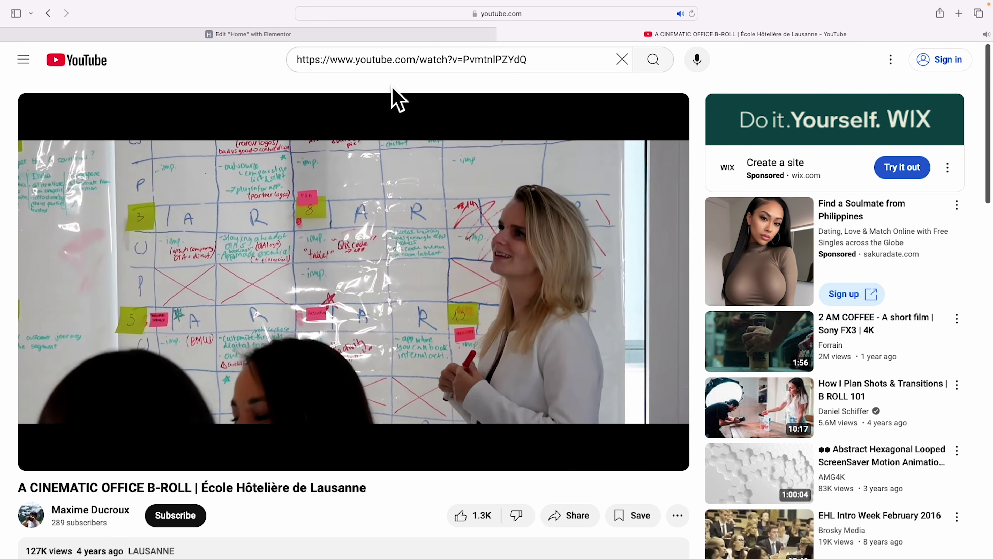
click(314, 37)
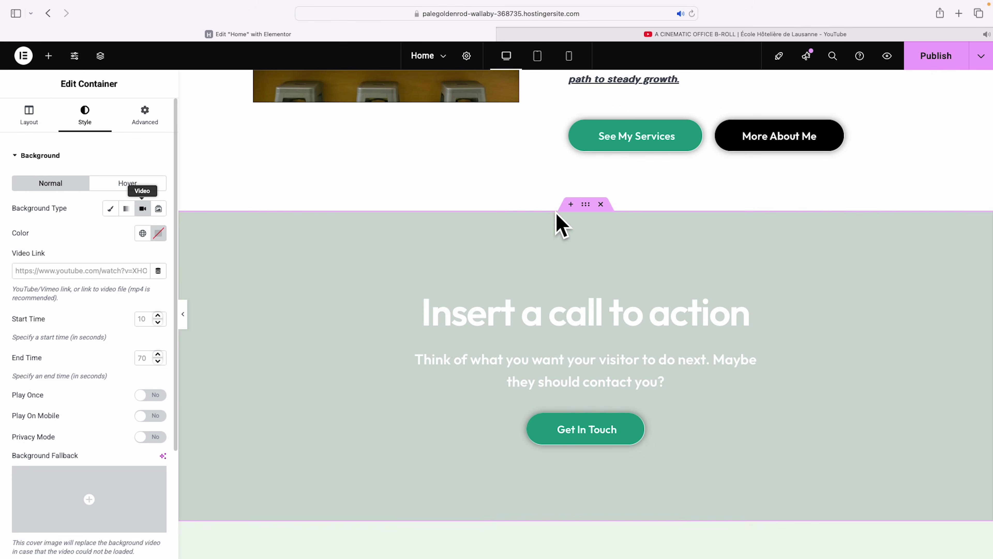
Paste the office B-roll URL into Video Link and lower the Start Time below 10 seconds.
scroll(586, 219, up, 3)
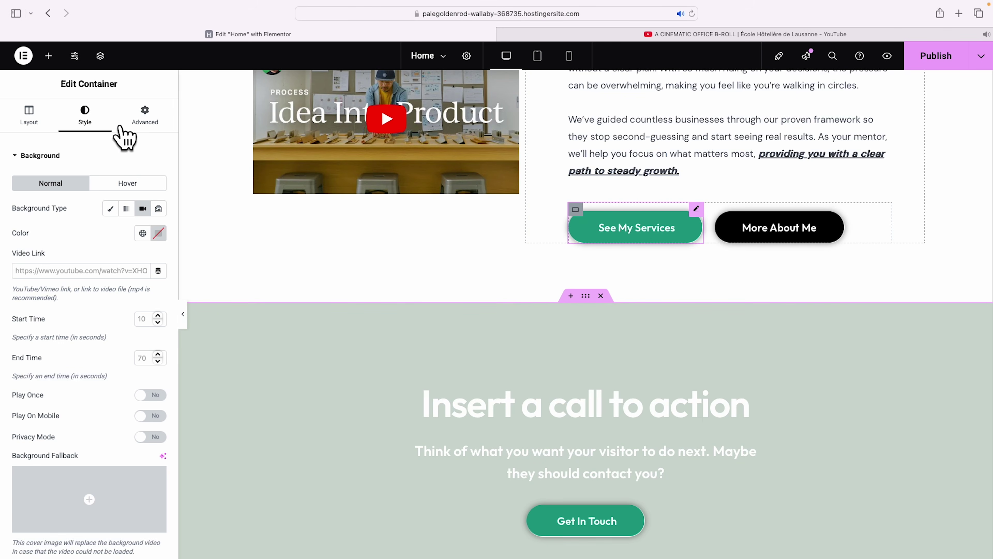
click(54, 278)
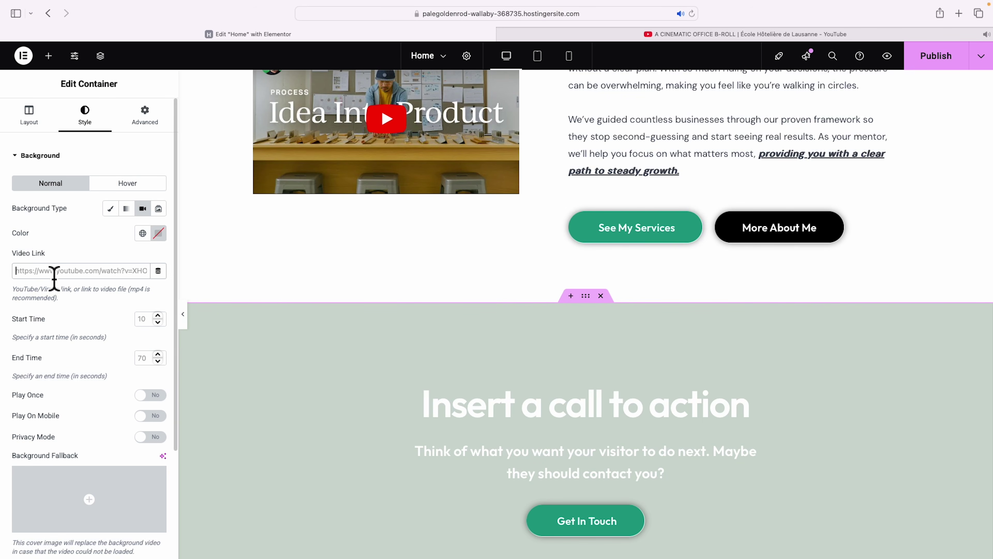
text(https://www.youtube.com/watch?v=PvmtnlPZYdQ)
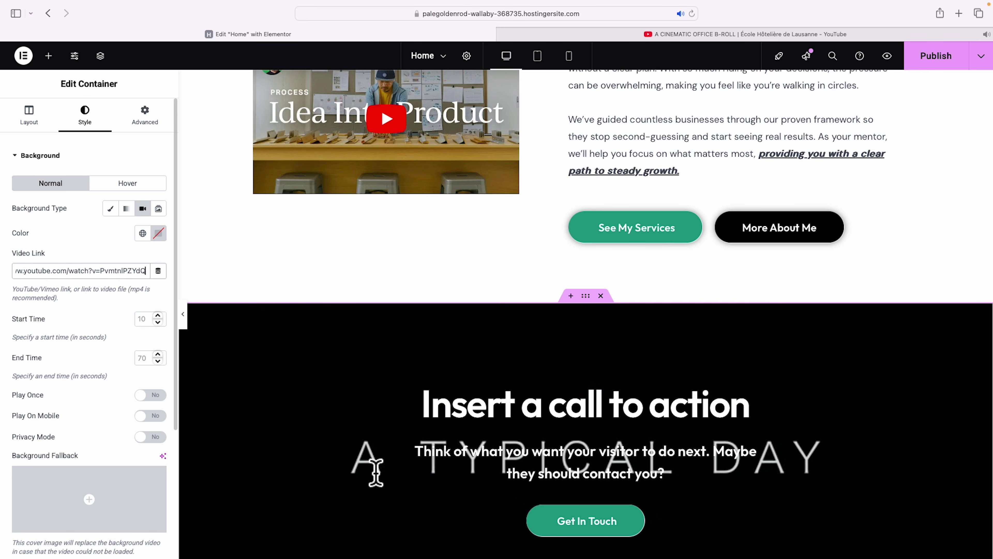
scroll(819, 470, down, 5)
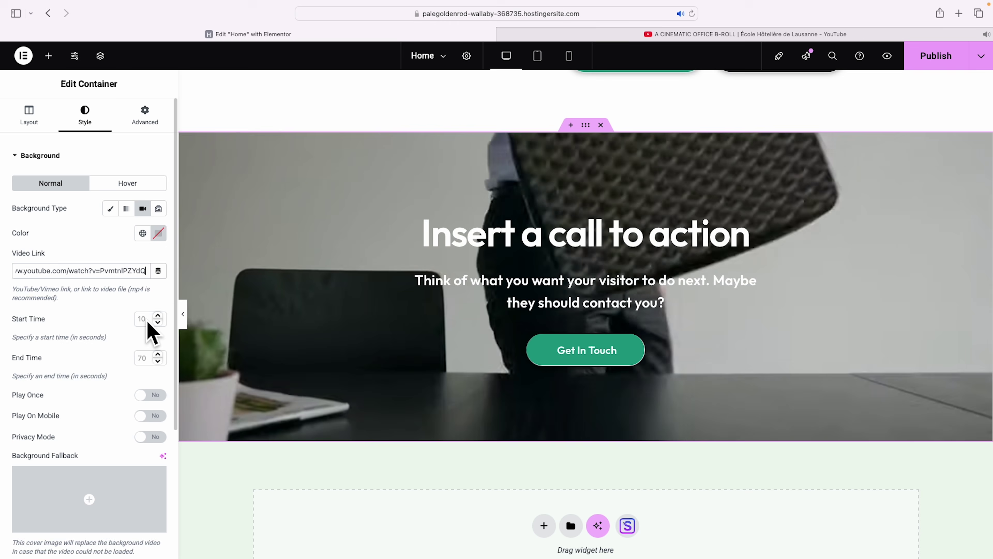
click(149, 320)
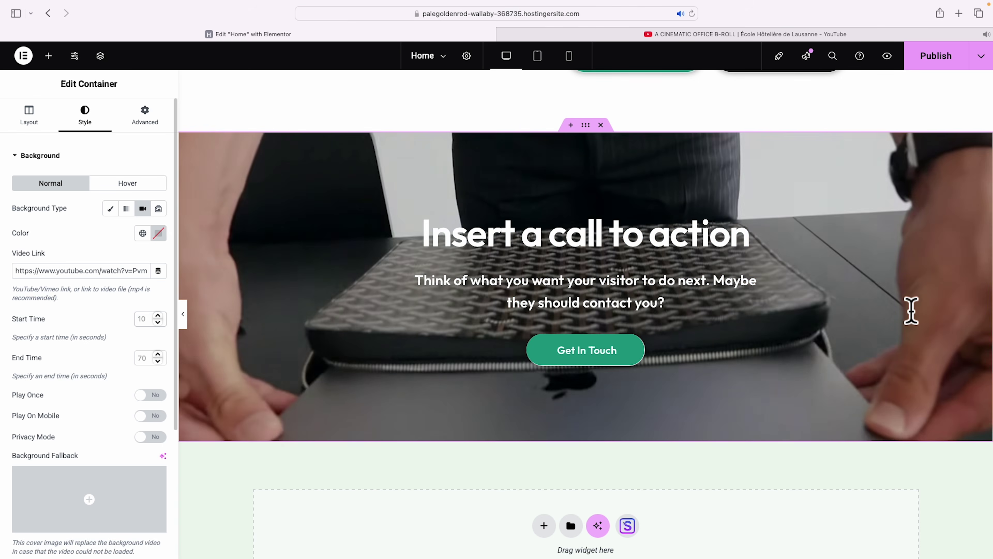
text(4)
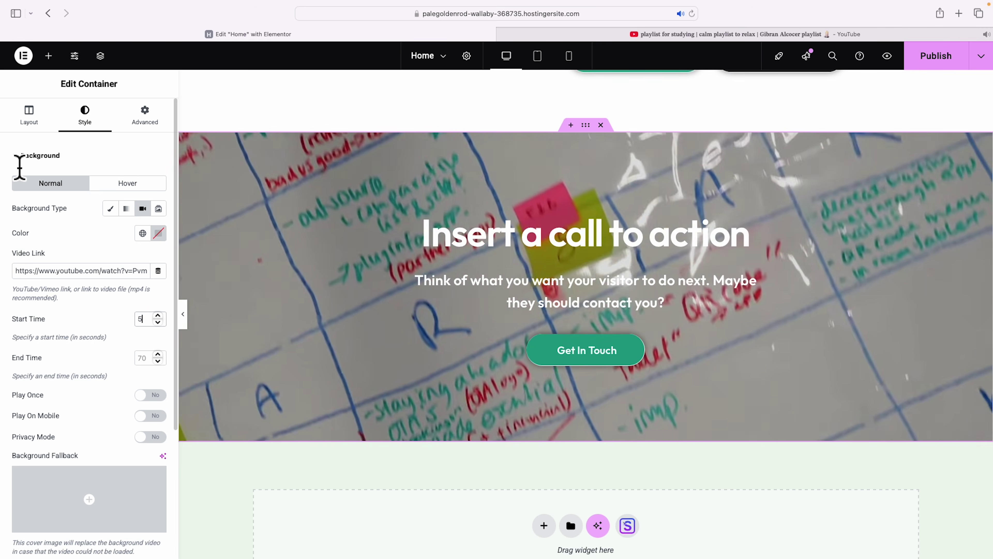
Add a black #000000 Background Overlay at 0.83 opacity and preview the full-width page.
click(20, 165)
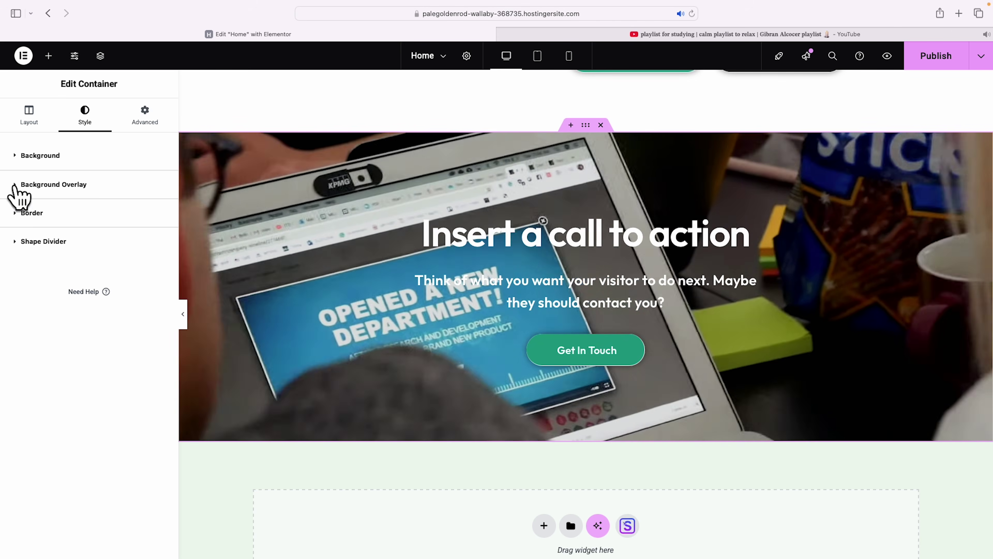
click(16, 187)
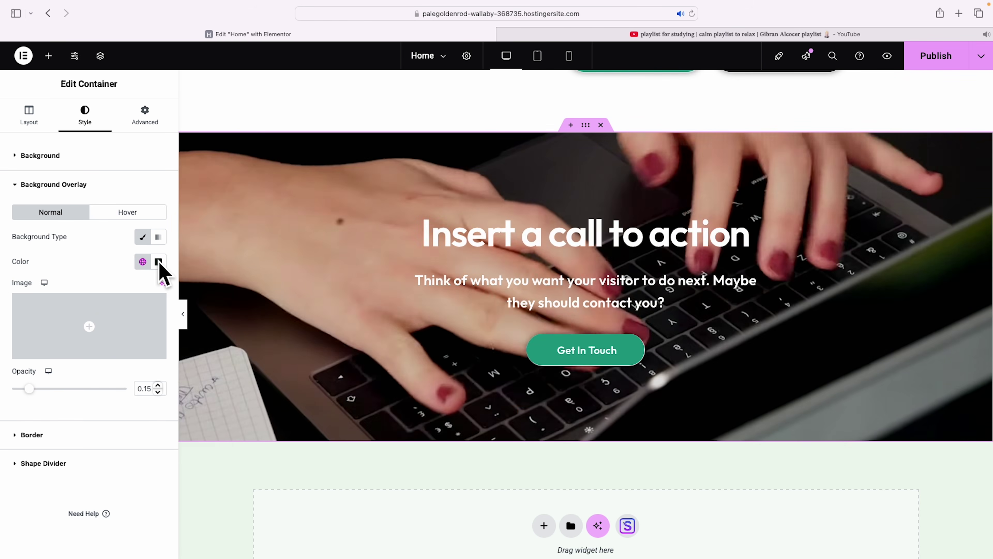
click(159, 261)
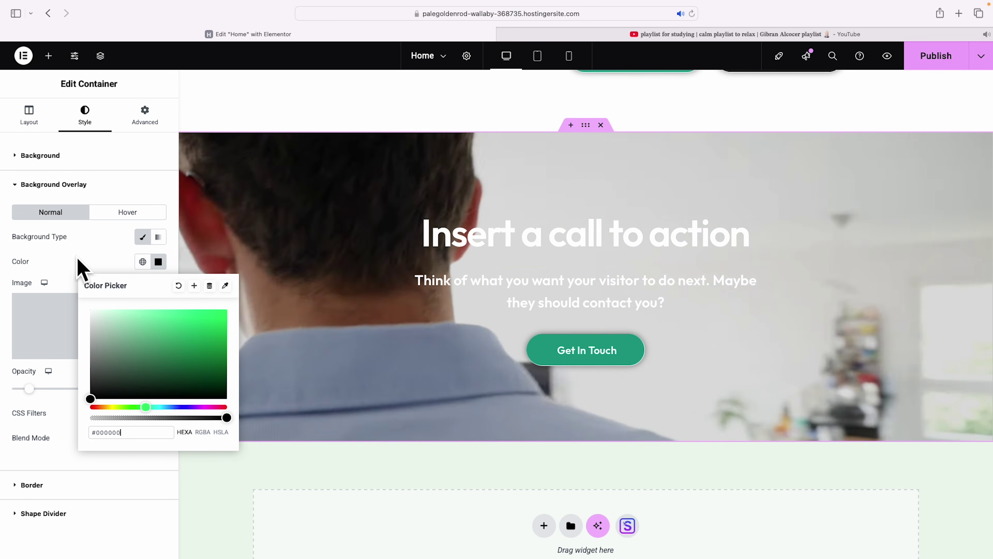
click(82, 270)
drag(33, 389, 106, 391)
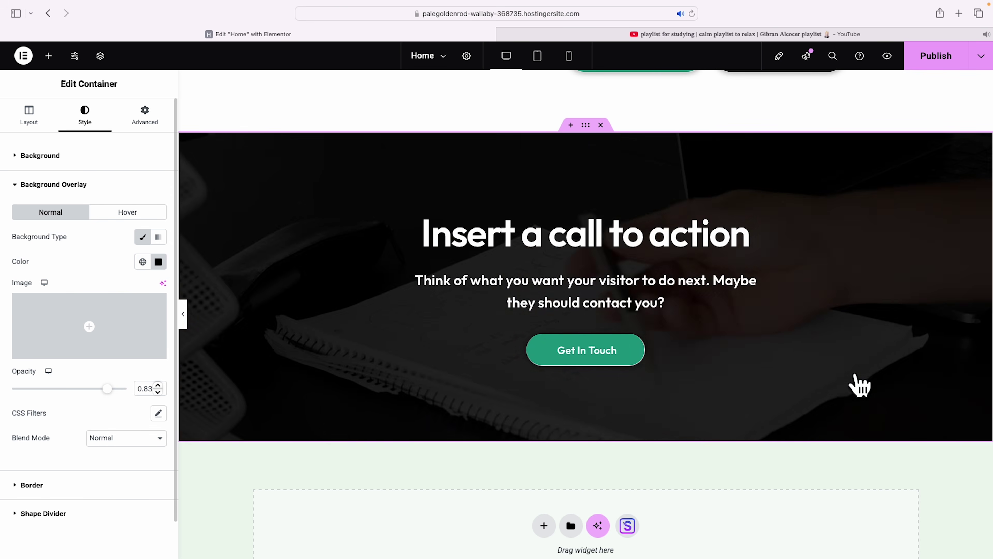
click(183, 314)
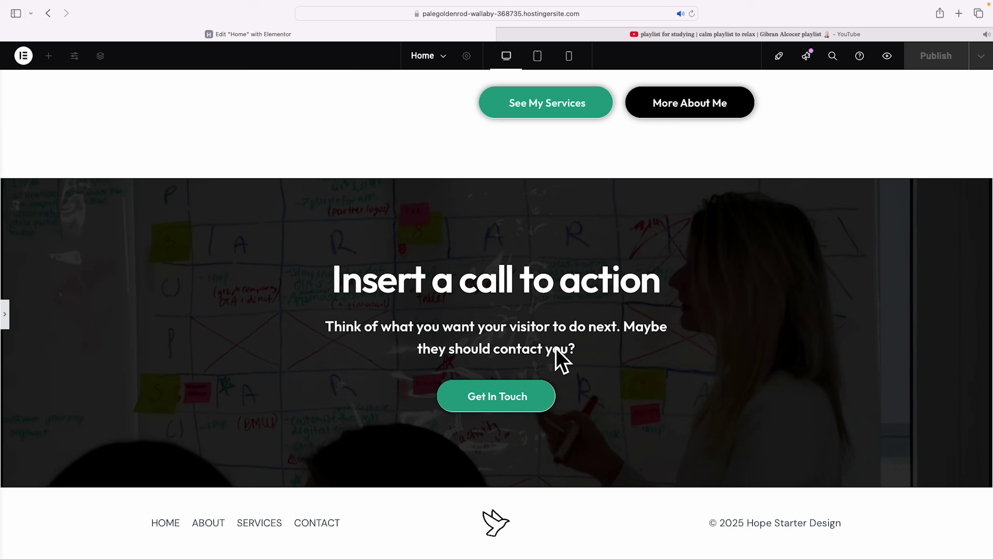
Scroll the preview back up to the hero and reopen the editing panel.
scroll(622, 368, up, 15)
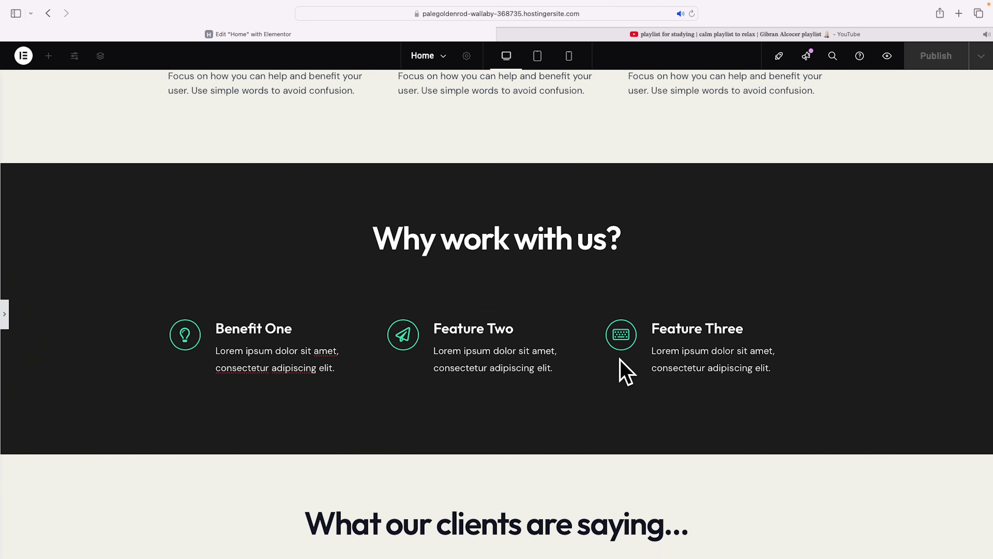
scroll(622, 368, up, 15)
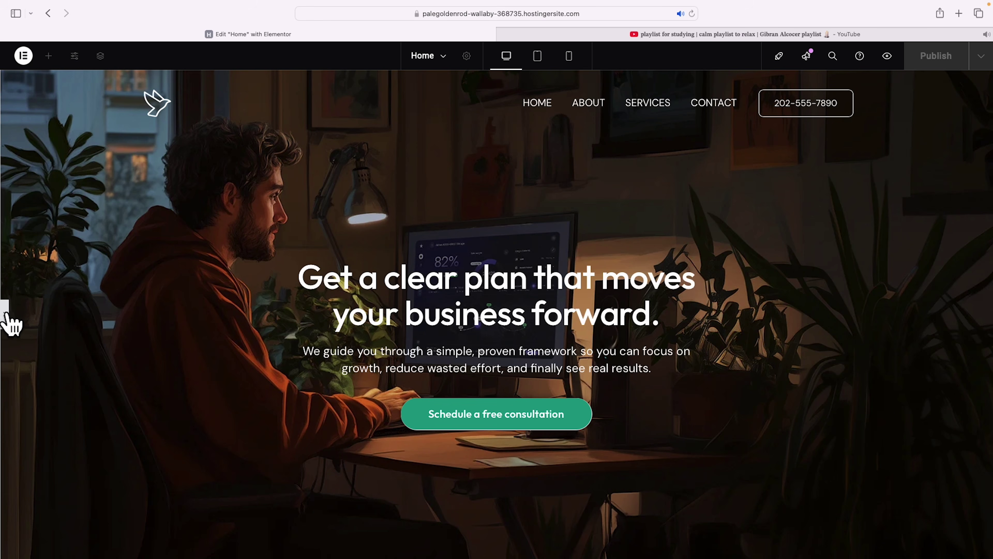
click(5, 316)
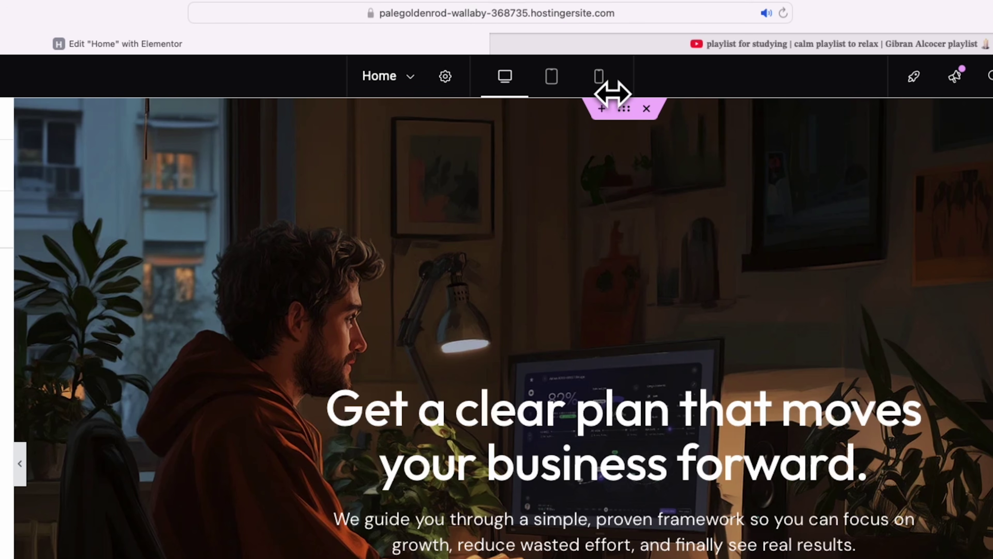
Switch to Mobile Portrait view and select the hero heading 'Get a clear plan that moves your business forward.'.
click(599, 76)
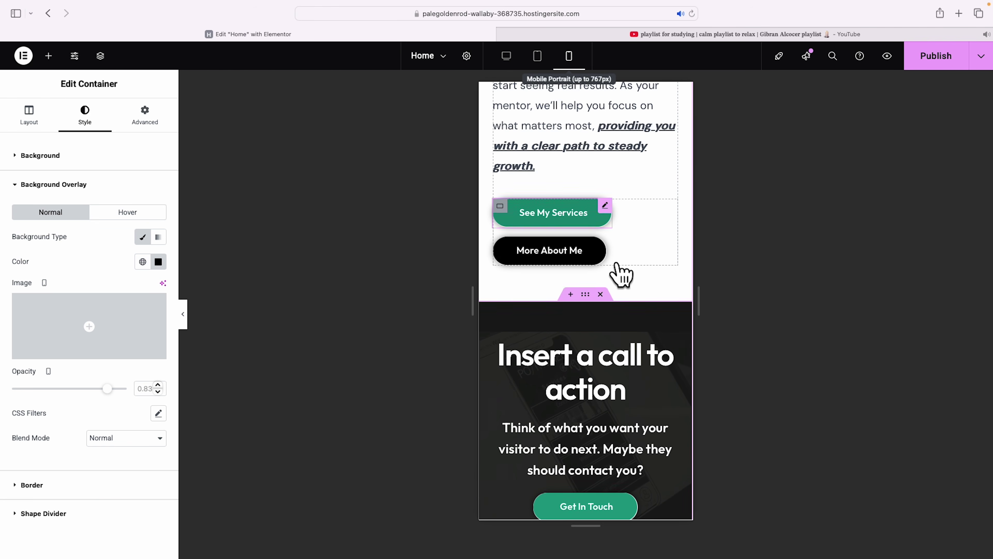
scroll(622, 275, down, 5)
scroll(622, 275, up, 10)
scroll(622, 275, up, 15)
scroll(621, 275, up, 10)
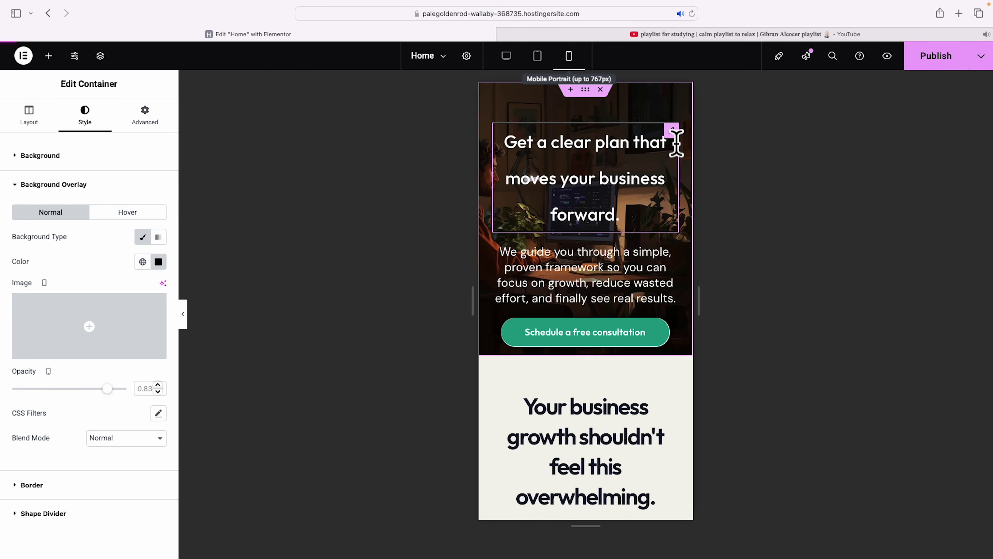
click(669, 150)
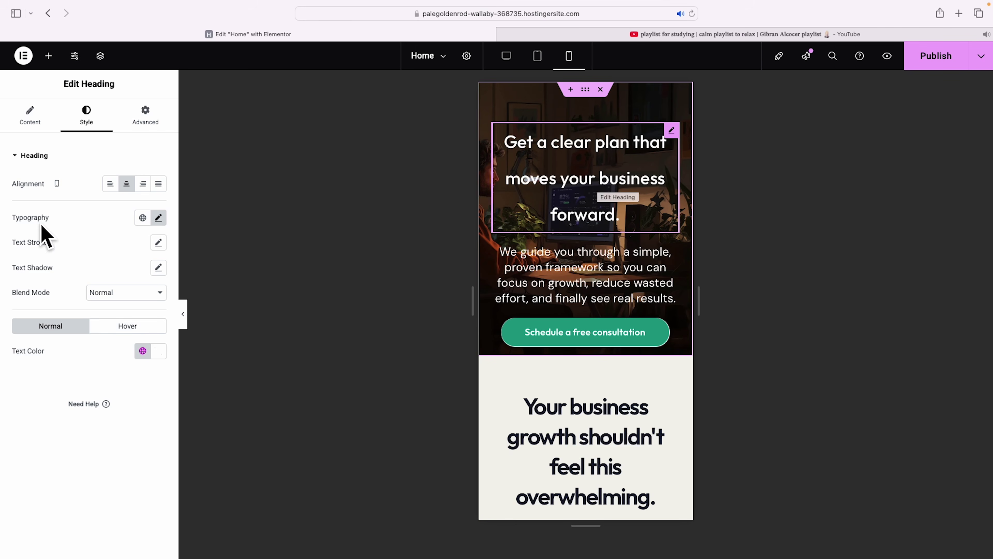
Set the hero heading's mobile Line Height to 1.2 em, comparing against the Desktop view.
click(158, 217)
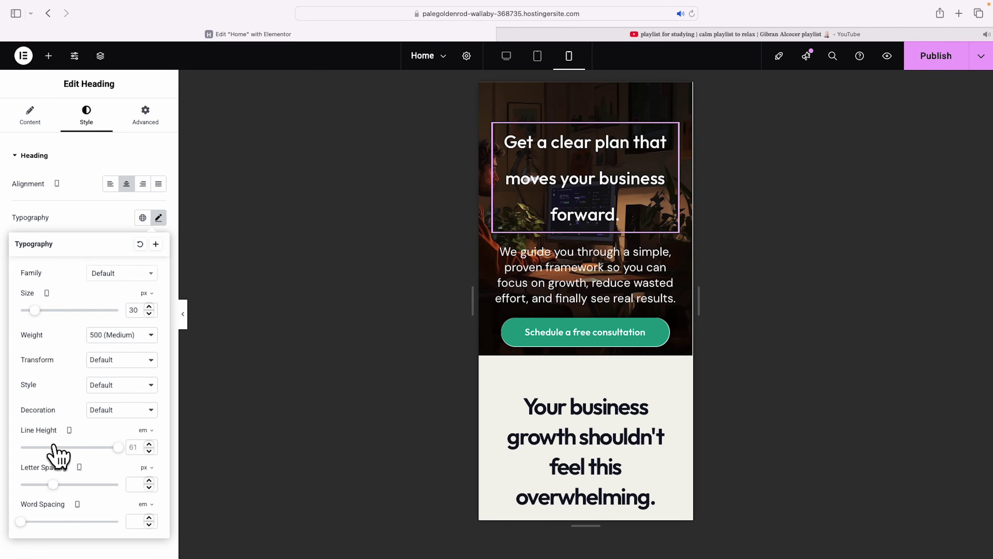
drag(116, 448, 30, 449)
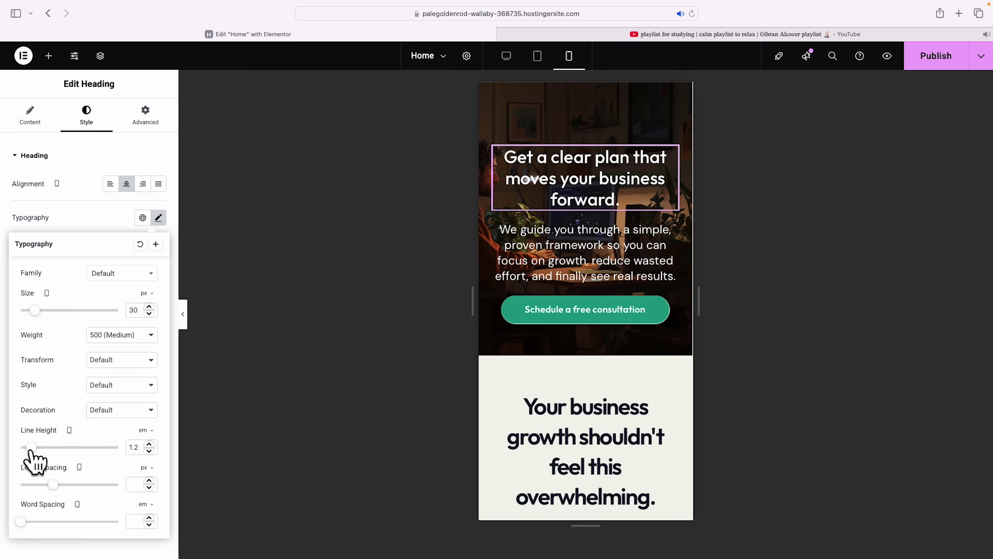
click(508, 57)
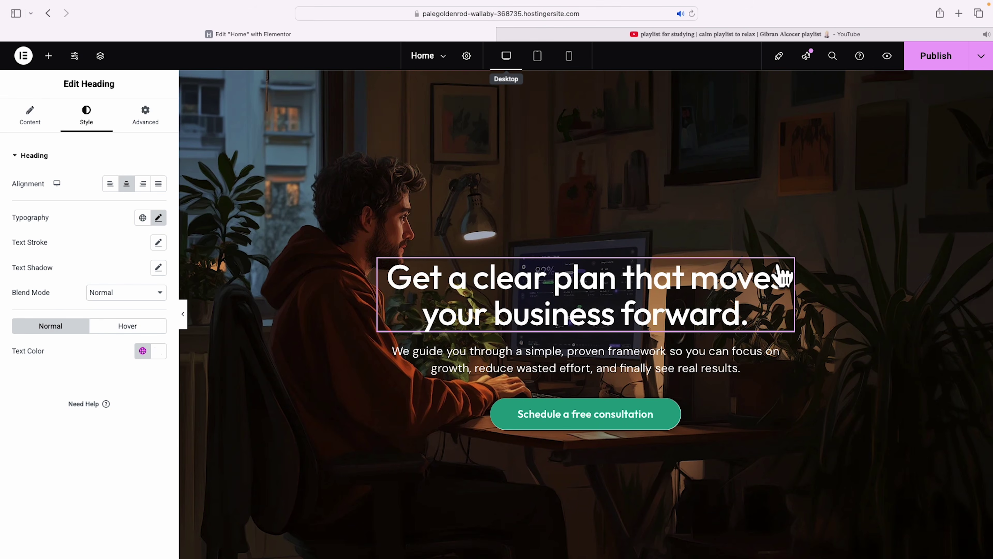
click(570, 57)
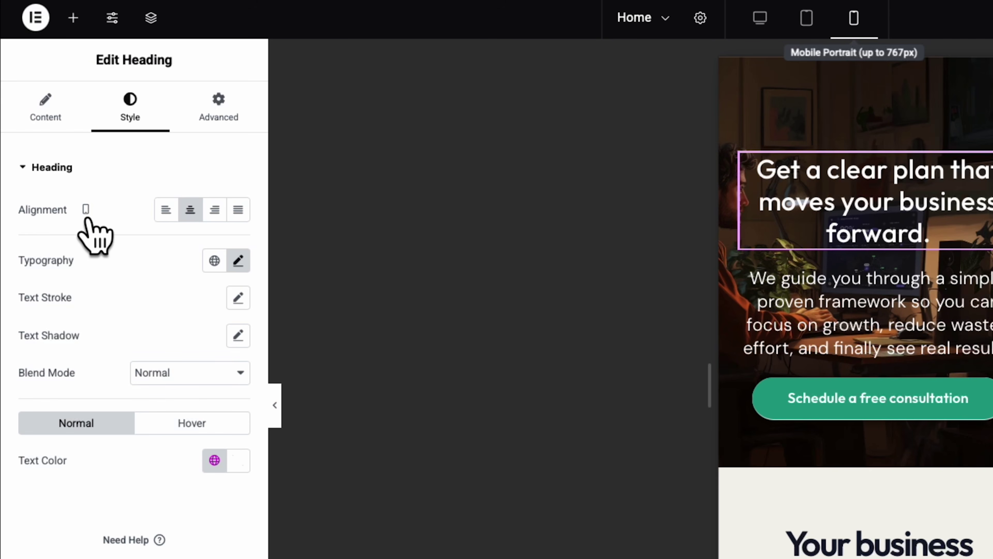
click(237, 262)
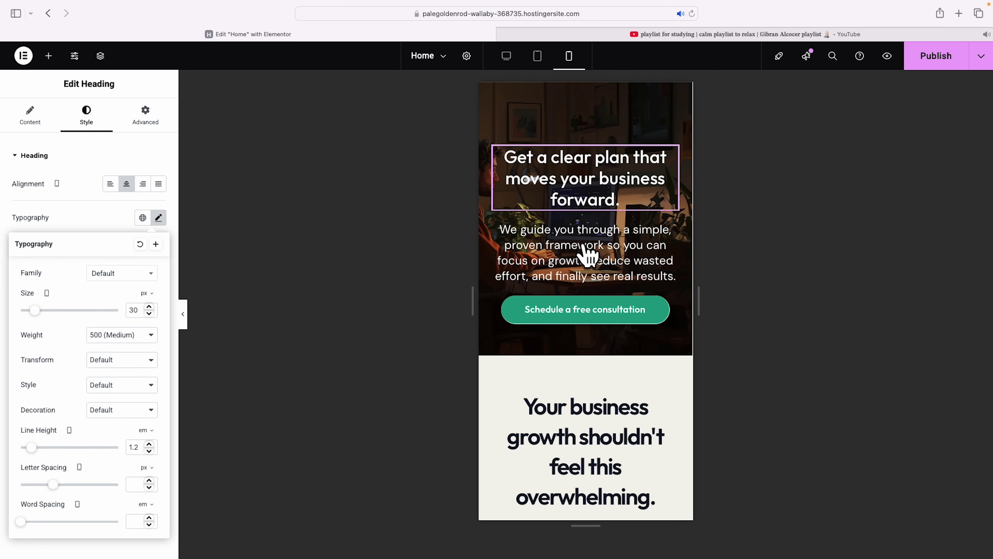
Set the mobile hero paragraph to 16 px text with a 1.3 em line height.
click(644, 243)
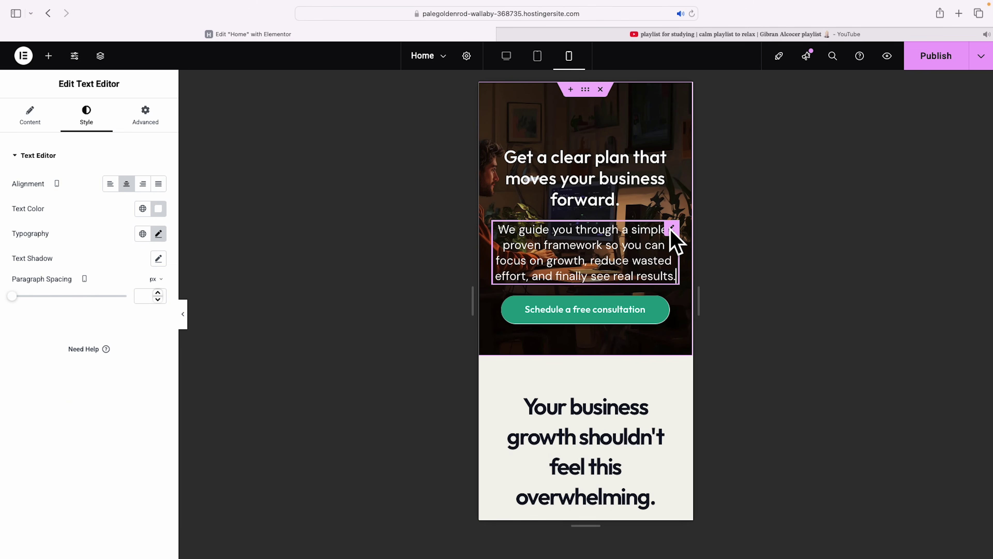
click(159, 233)
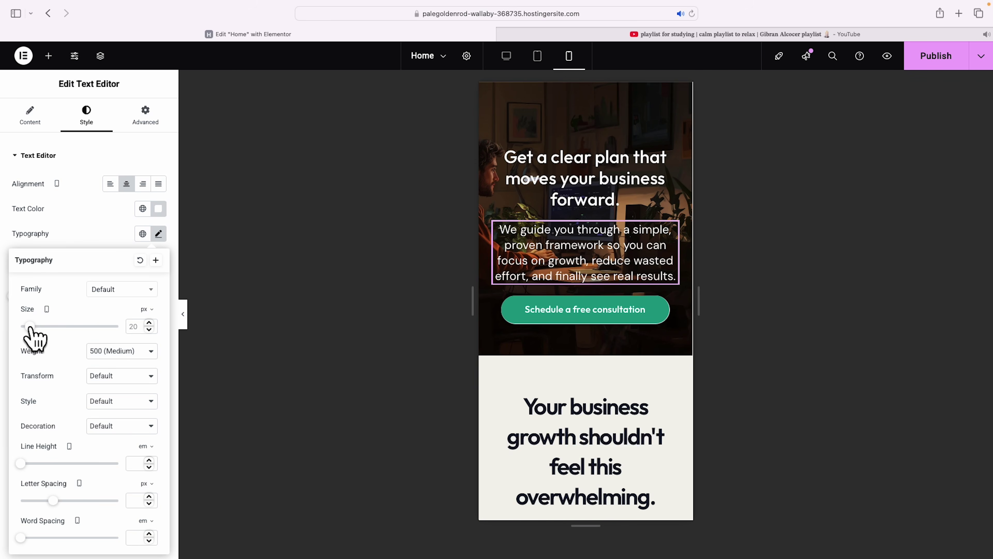
drag(30, 327, 28, 327)
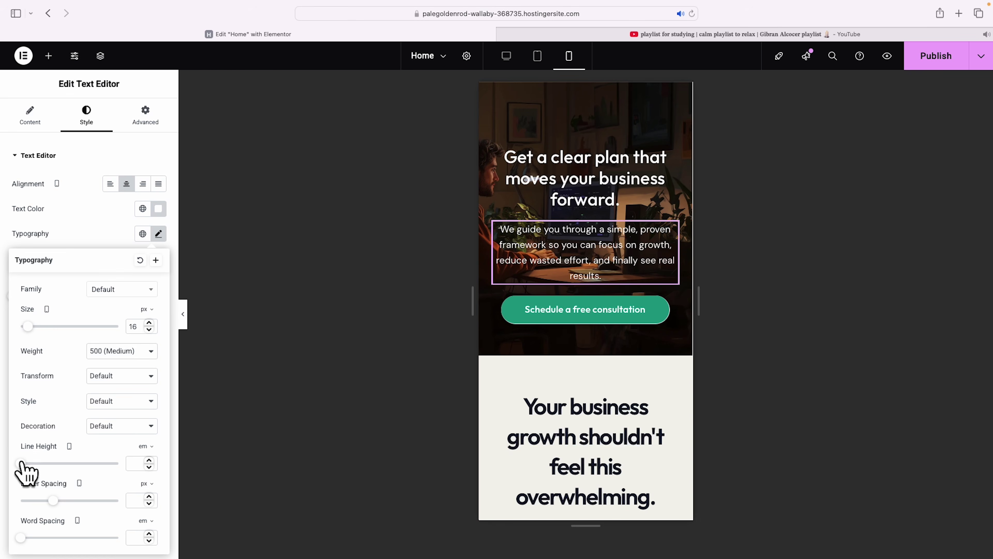
drag(21, 465, 33, 466)
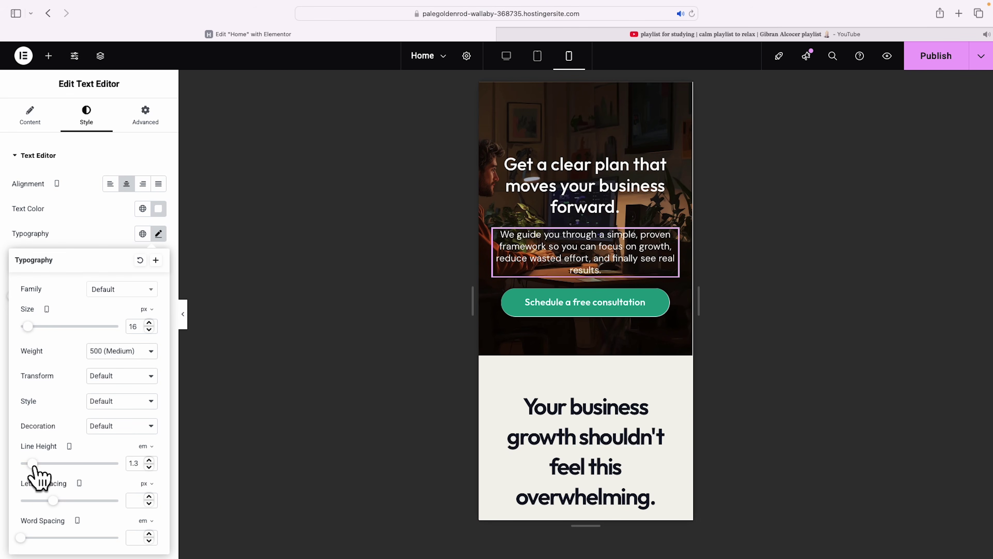
click(663, 207)
scroll(665, 210, down, 5)
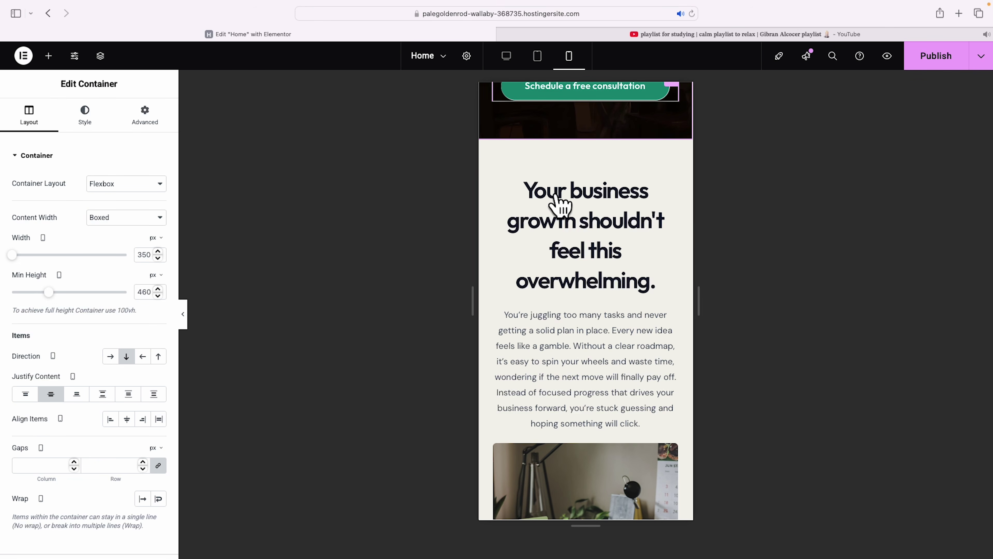
click(594, 209)
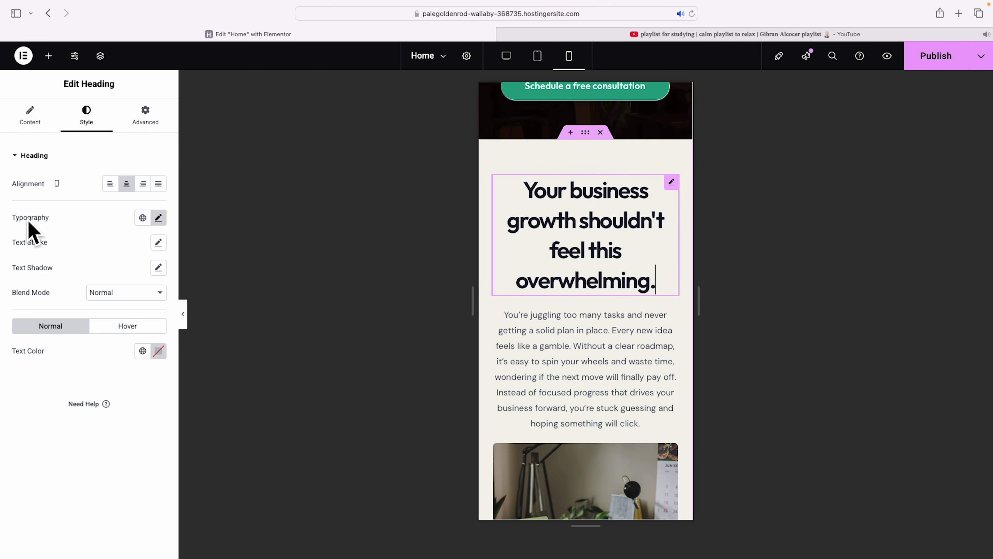
click(158, 218)
drag(39, 310, 35, 311)
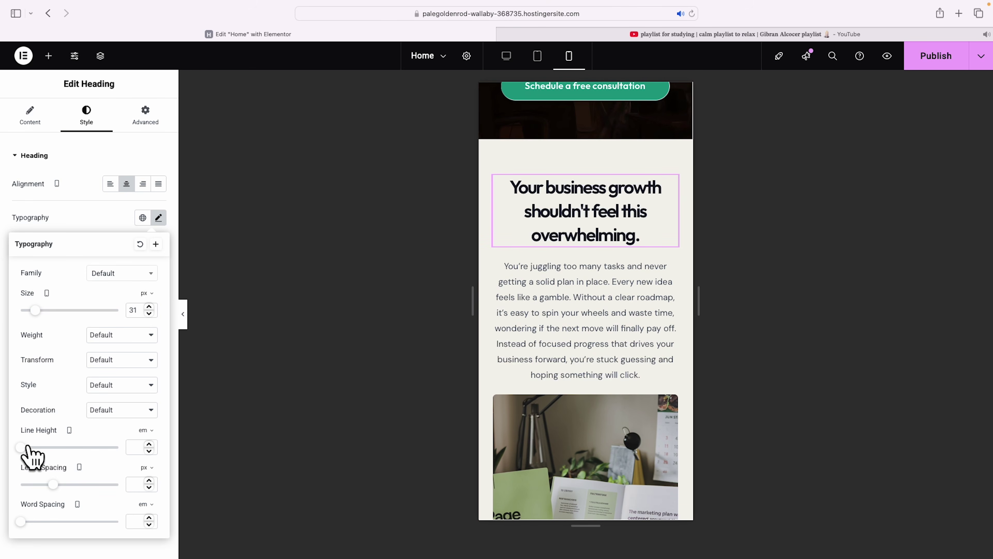
drag(20, 447, 31, 448)
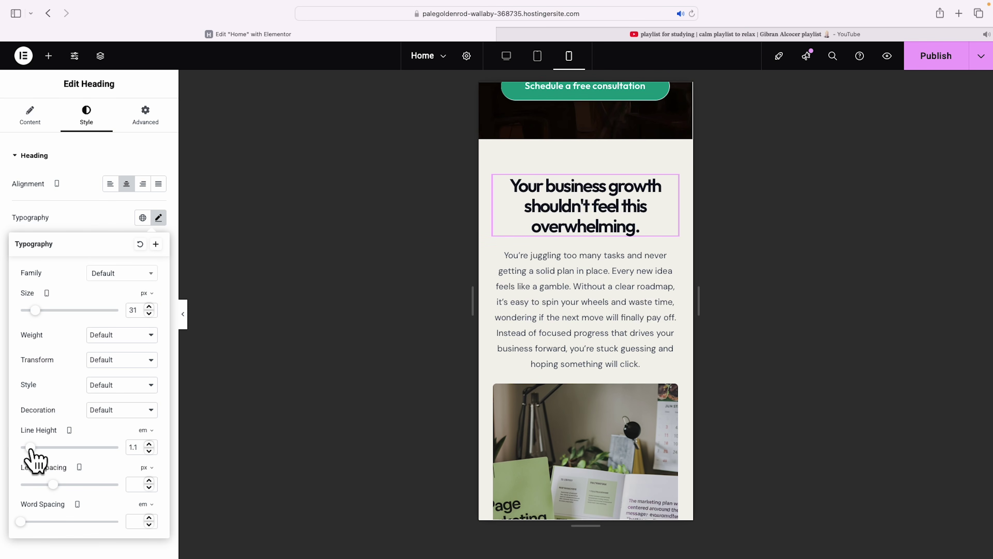
scroll(583, 323, down, 10)
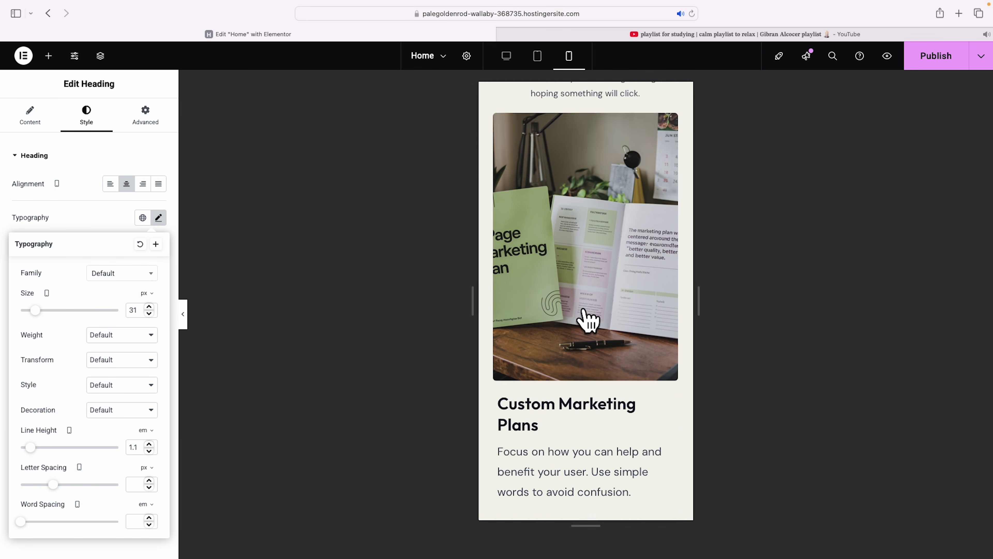
scroll(591, 337, up, 3)
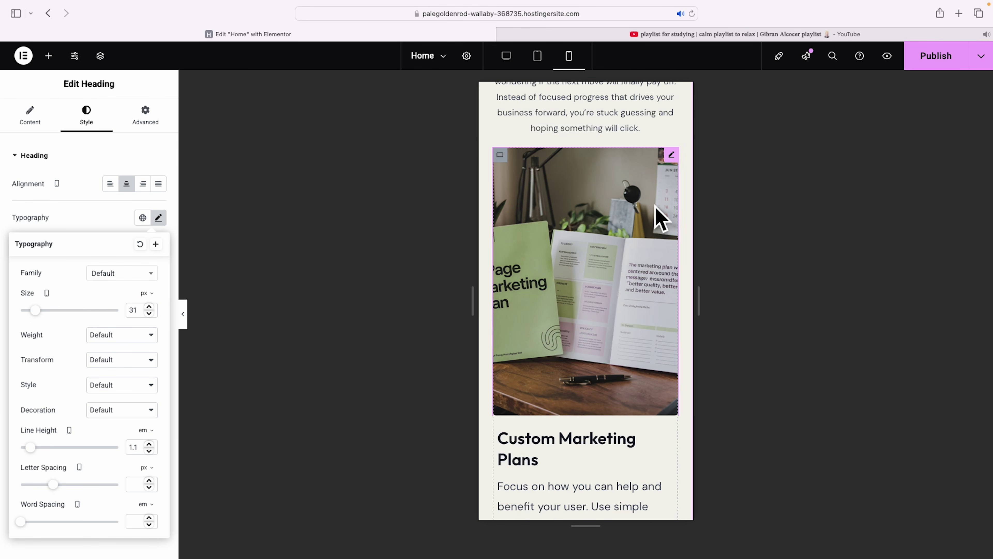
click(506, 57)
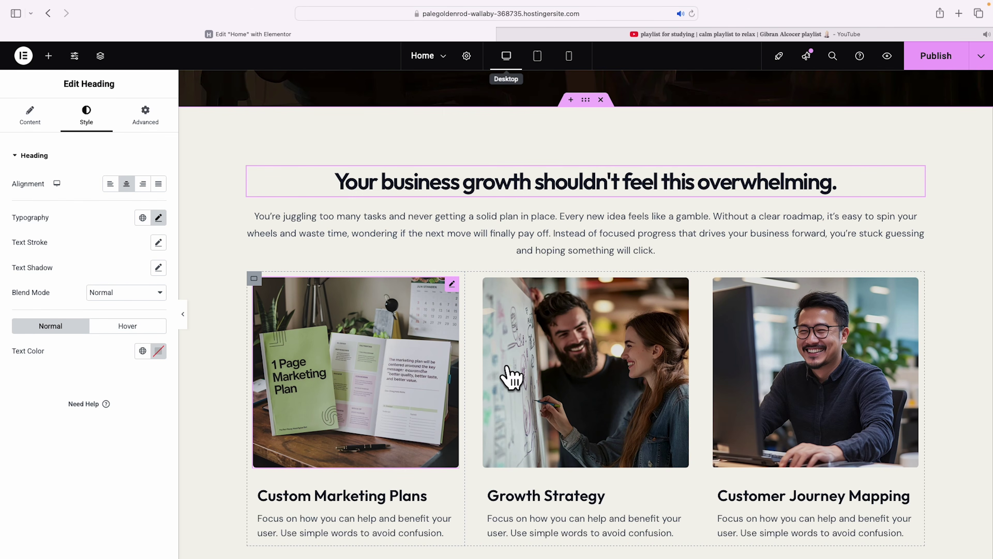
click(569, 56)
scroll(594, 237, up, 10)
scroll(592, 232, down, 10)
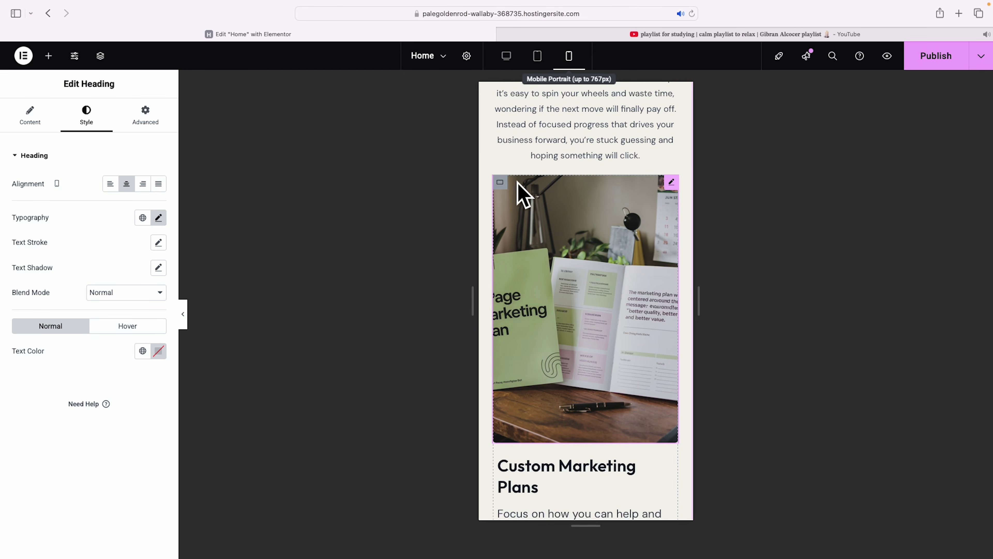
Reduce the Custom Marketing Plans image height to about 238 px and copy its style.
click(671, 182)
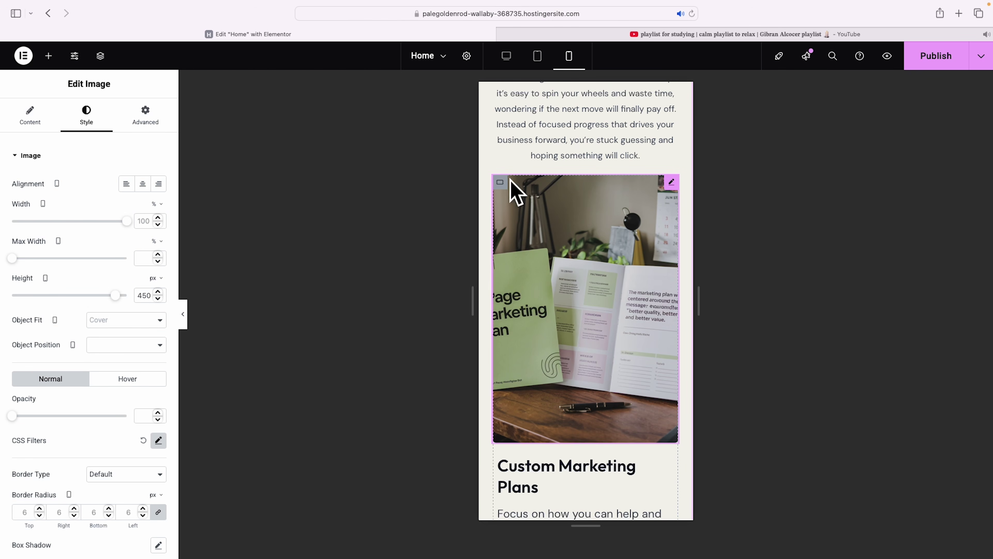
drag(113, 296, 64, 296)
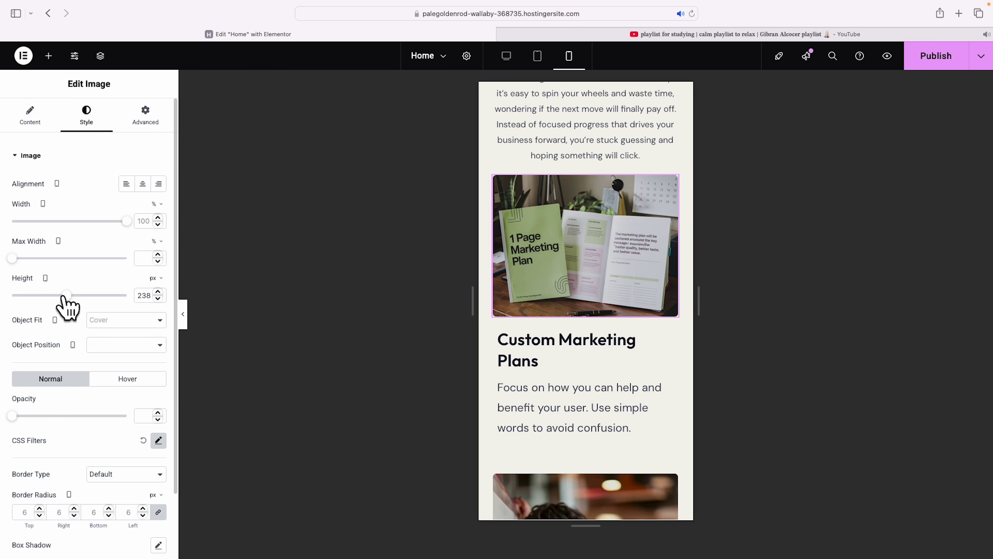
right_click(578, 233)
Paste the copied image style onto the Growth Strategy and Customer Journey Mapping images.
scroll(602, 260, down, 1)
scroll(608, 270, down, 6)
right_click(598, 278)
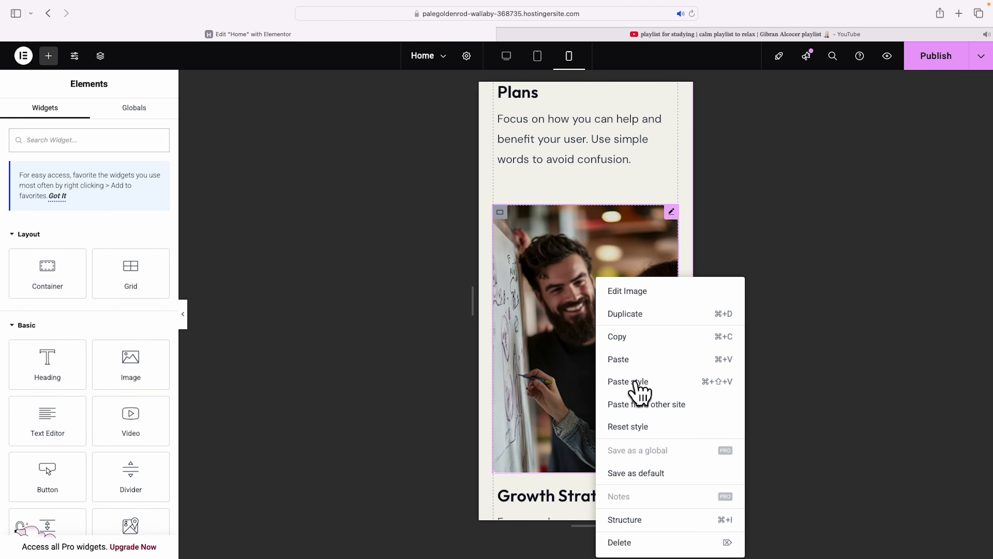
scroll(626, 321, down, 9)
right_click(605, 315)
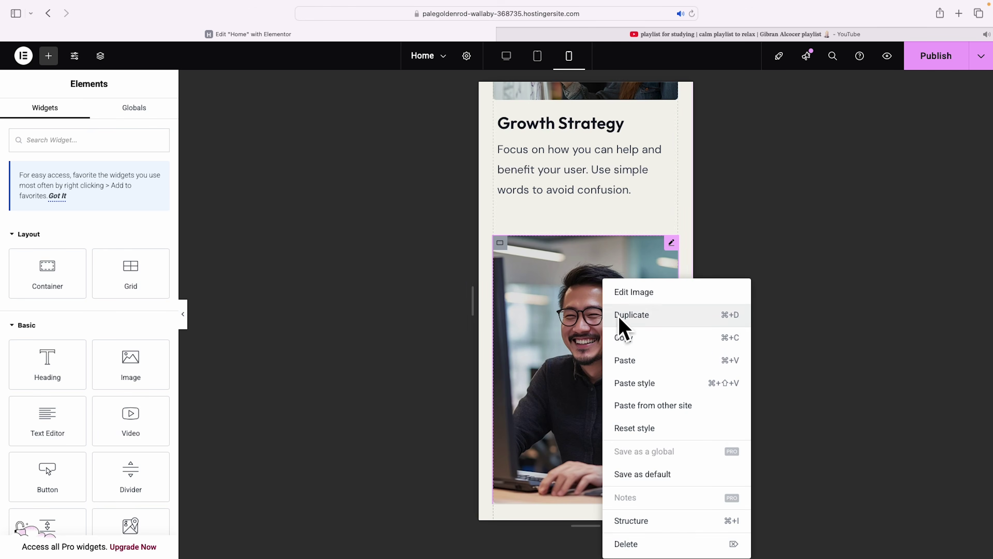
click(644, 384)
scroll(644, 376, down, 7)
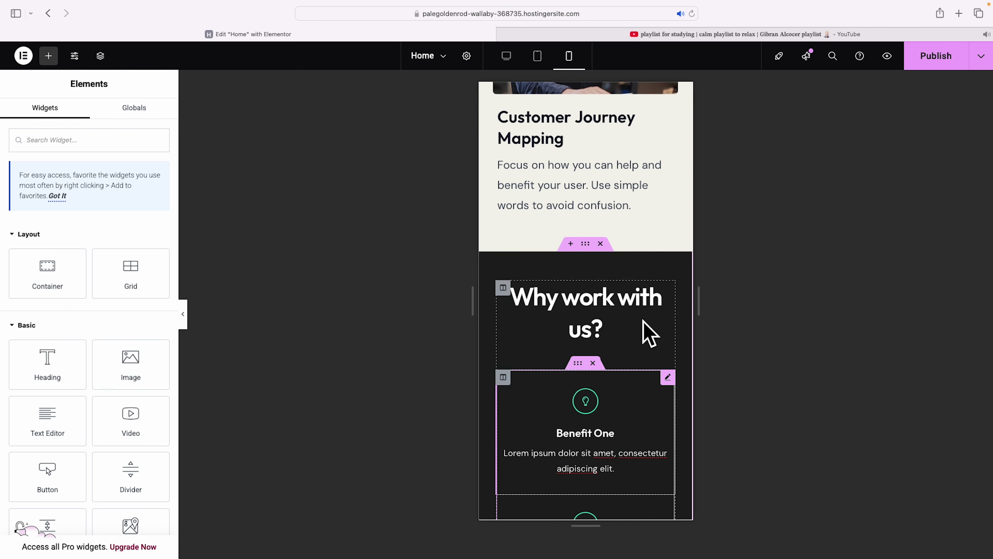
Shrink the 'Why work with us?' heading to 35 px and the testimonials heading to 26 px.
click(654, 312)
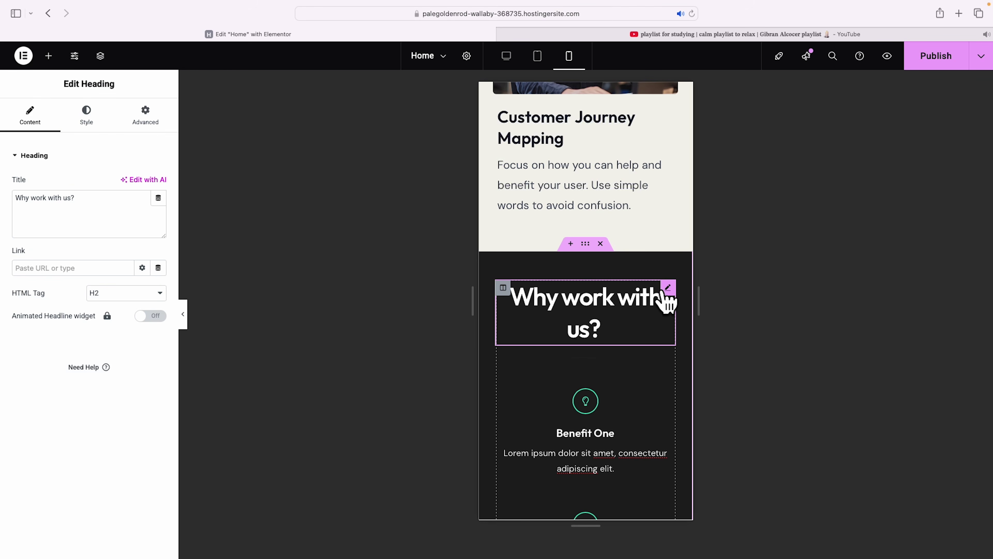
click(87, 117)
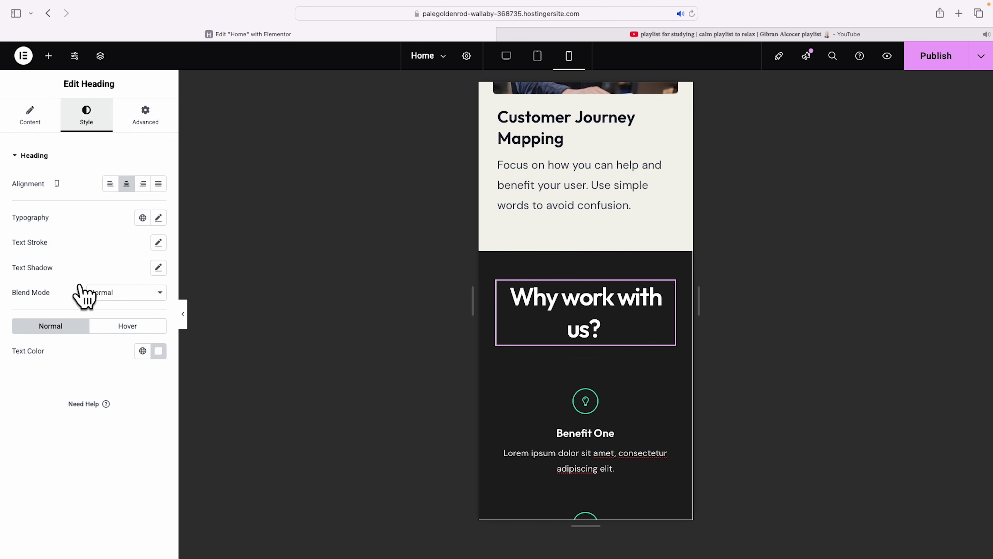
click(158, 217)
mouse_move(48, 311)
mouse_down()
mouse_move(24, 310)
mouse_move(37, 310)
mouse_up()
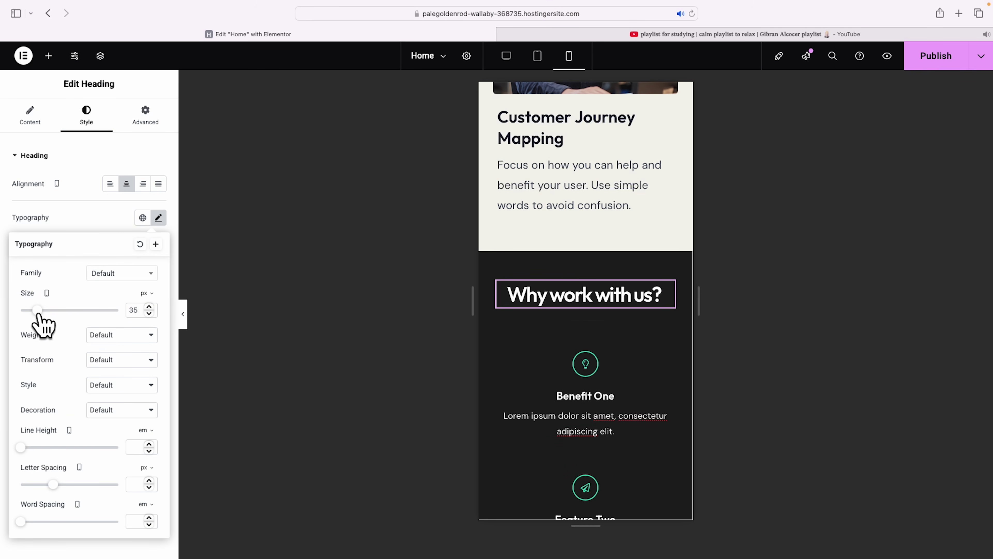
scroll(672, 362, down, 12)
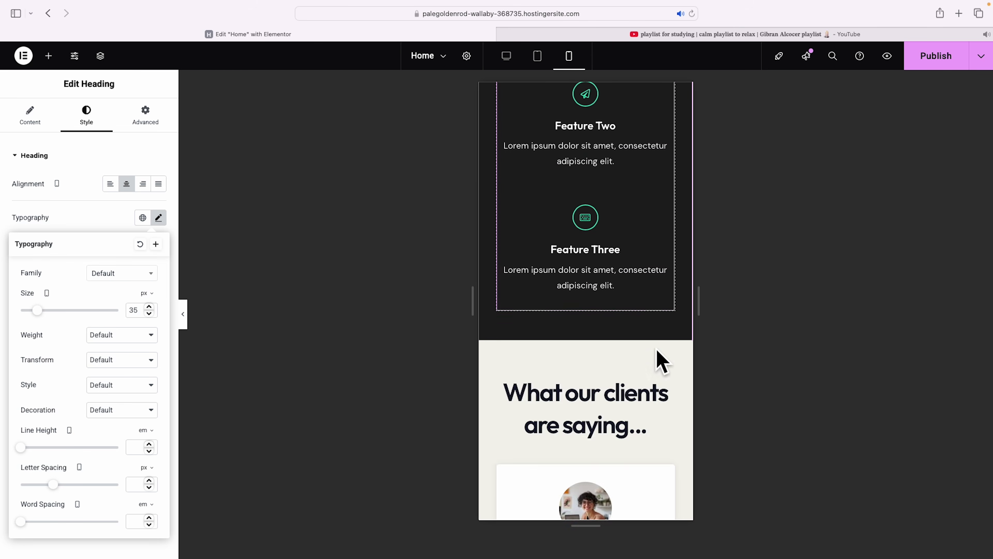
click(671, 264)
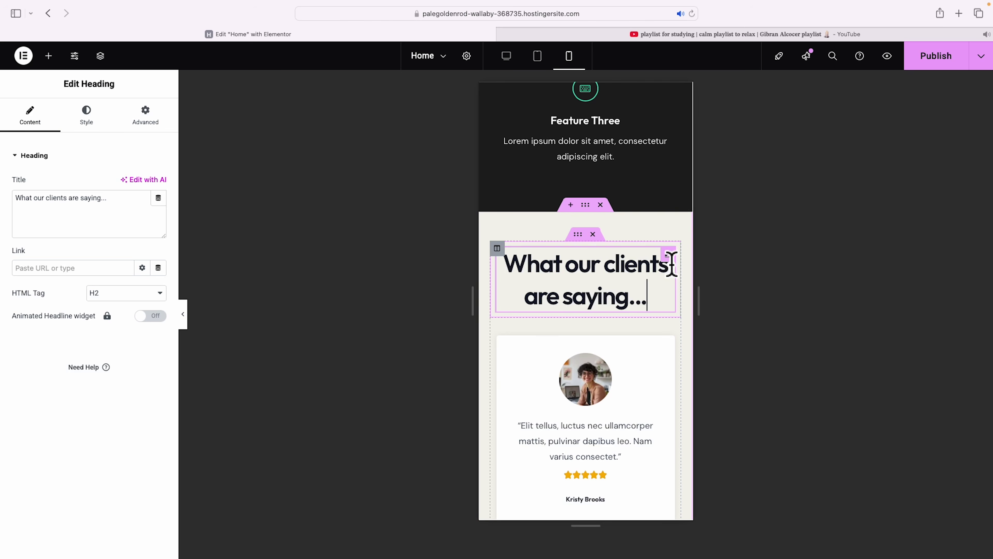
click(86, 117)
click(158, 217)
drag(74, 311, 34, 311)
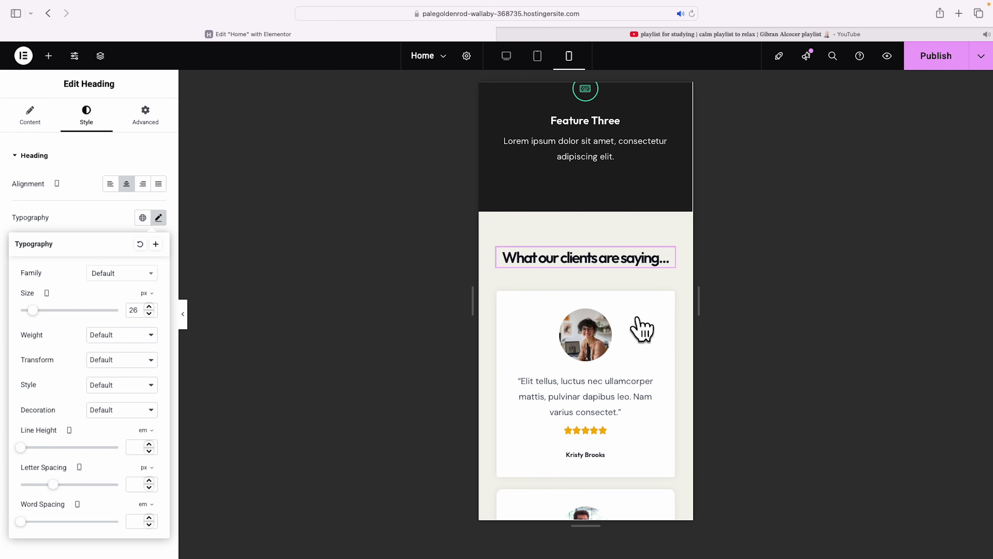
scroll(632, 318, down, 10)
Set the 'We're here to guide you.' heading size to 31 px on mobile.
scroll(636, 327, down, 7)
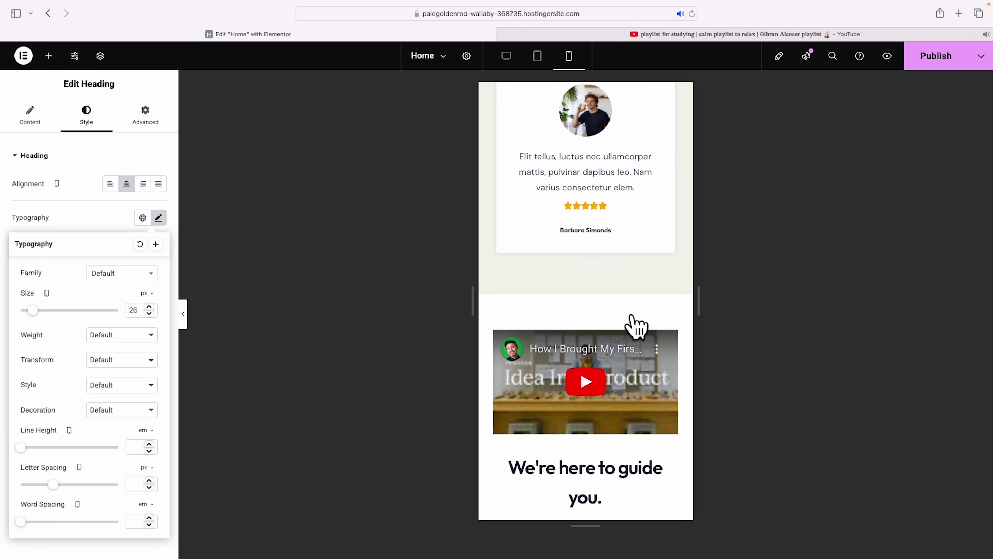
click(648, 309)
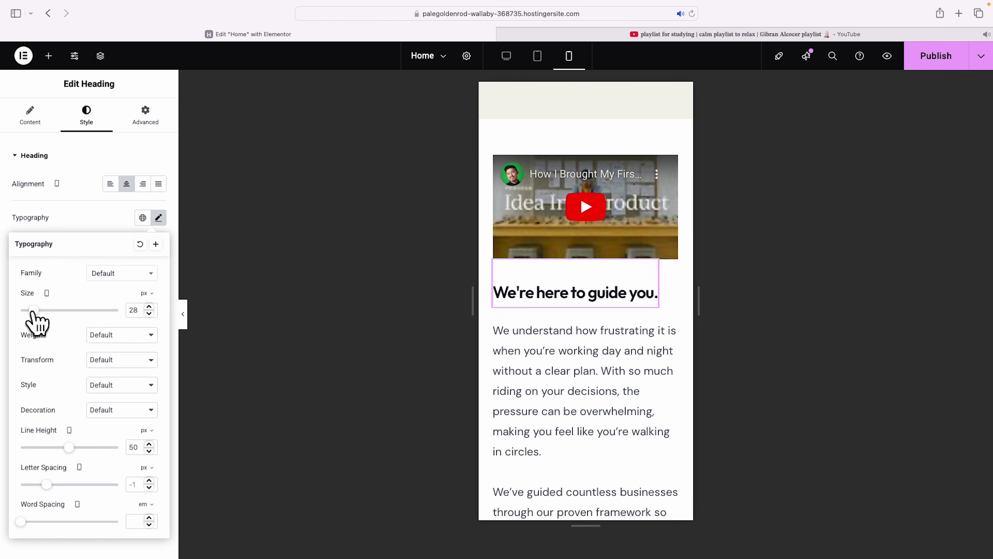
drag(33, 311, 36, 312)
scroll(588, 343, down, 10)
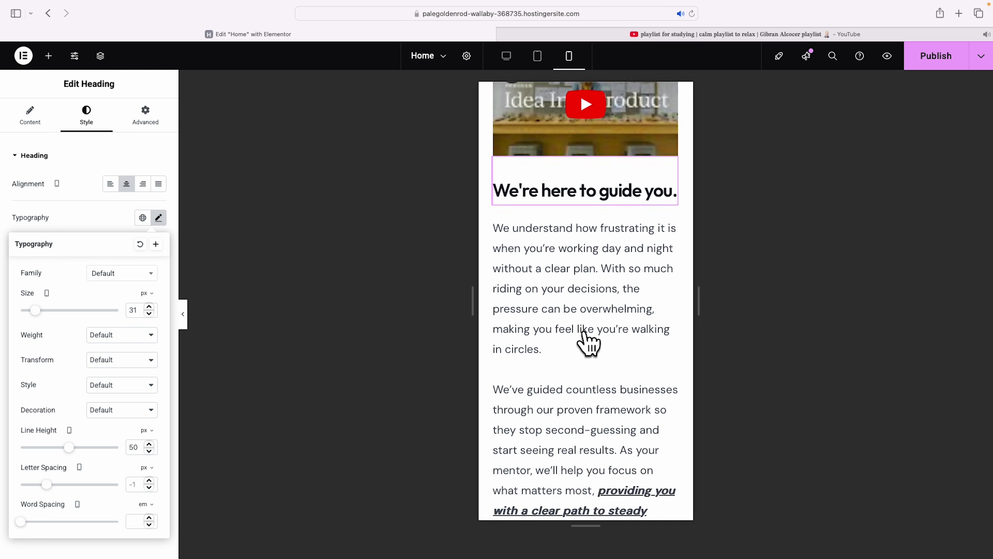
scroll(587, 337, down, 8)
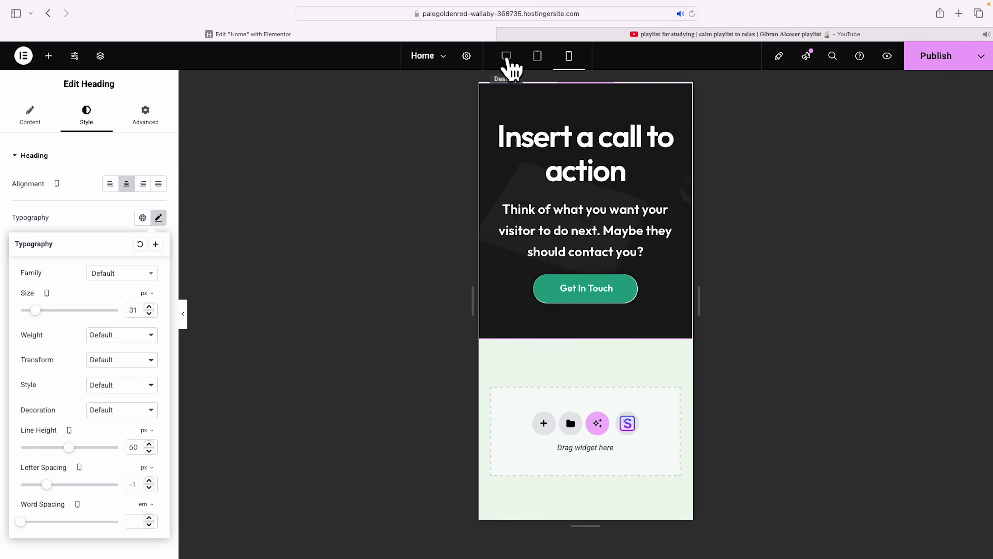
Switch back to desktop view and publish the Home page.
click(508, 63)
scroll(754, 211, up, 10)
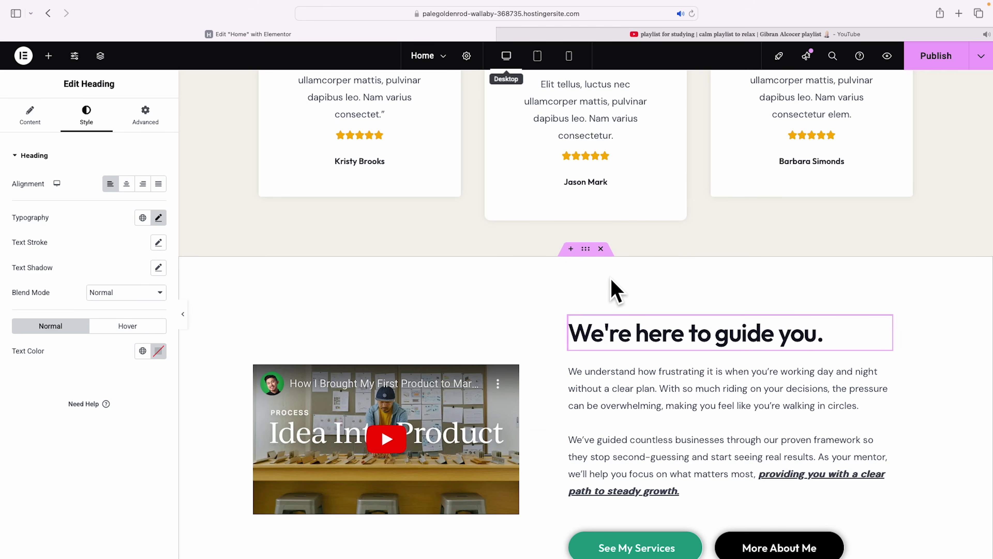
click(939, 61)
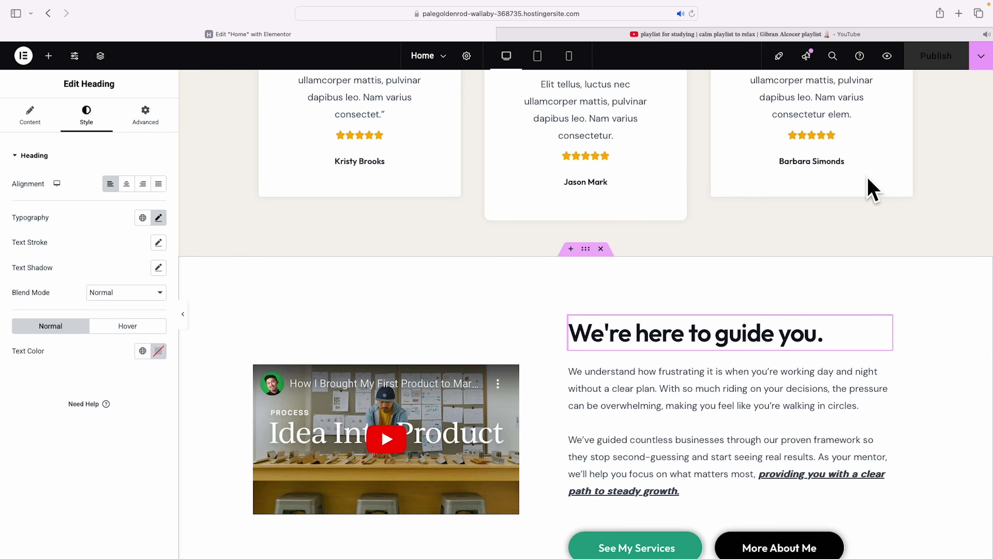
scroll(872, 190, up, 20)
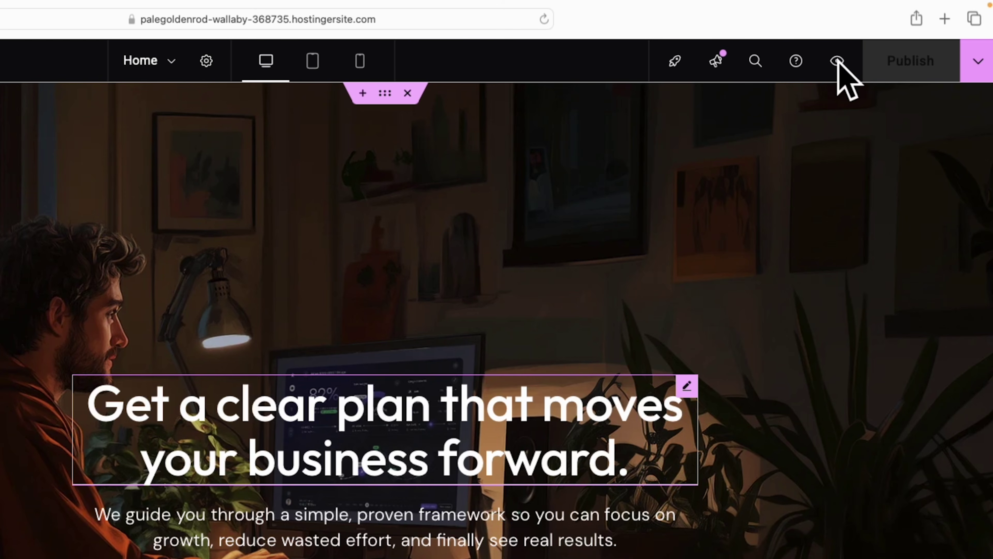
Preview the live site in a new tab and go to the About page to edit it.
click(837, 61)
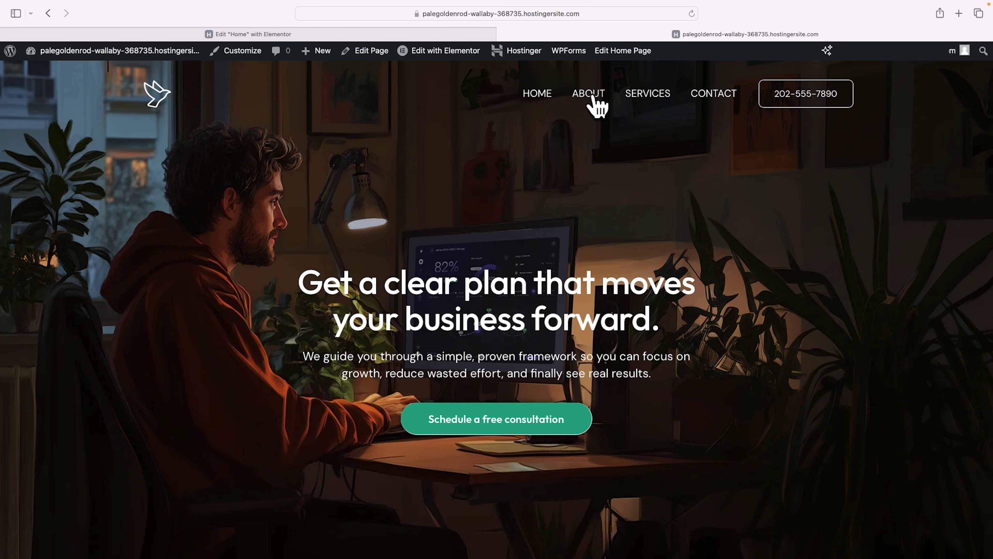
scroll(759, 194, down, 10)
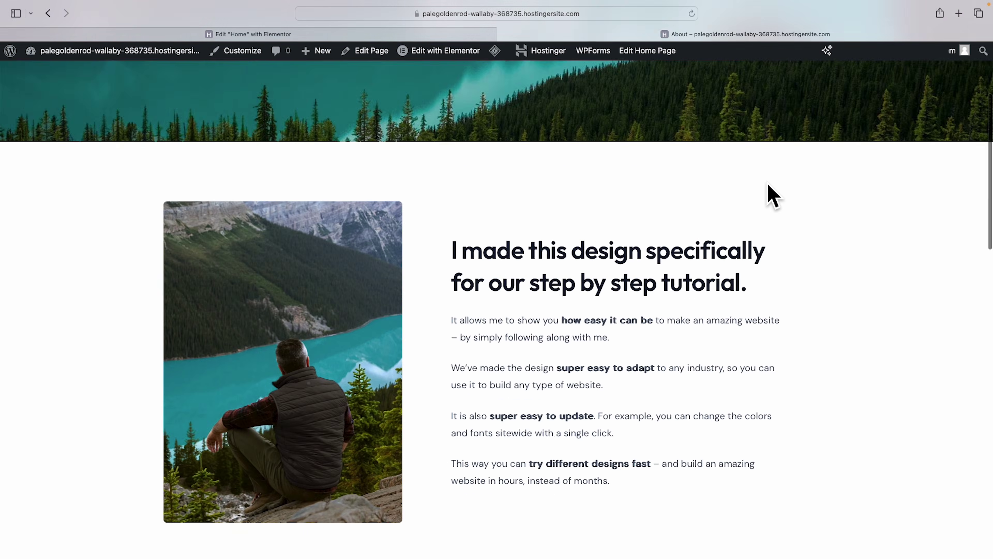
scroll(772, 196, up, 10)
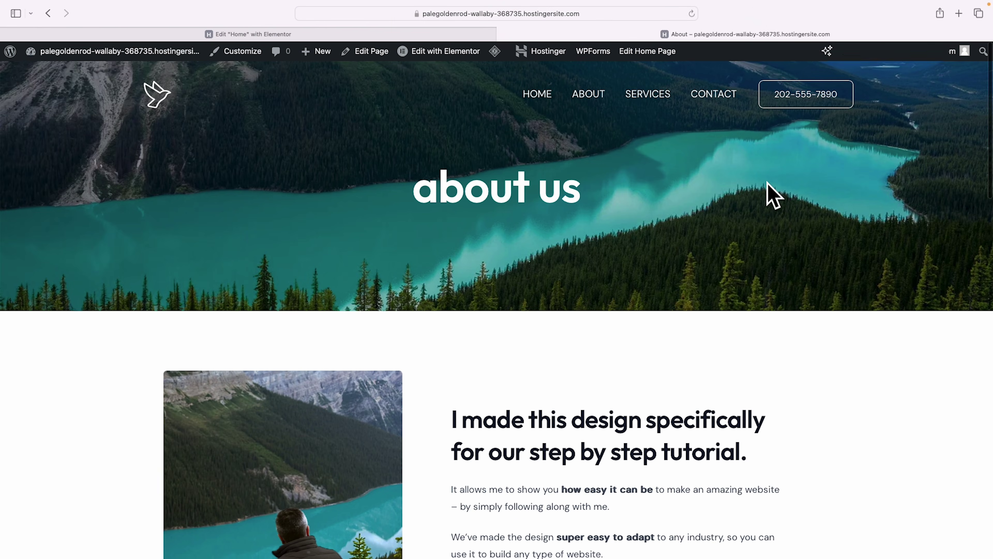
mouse_move(437, 56)
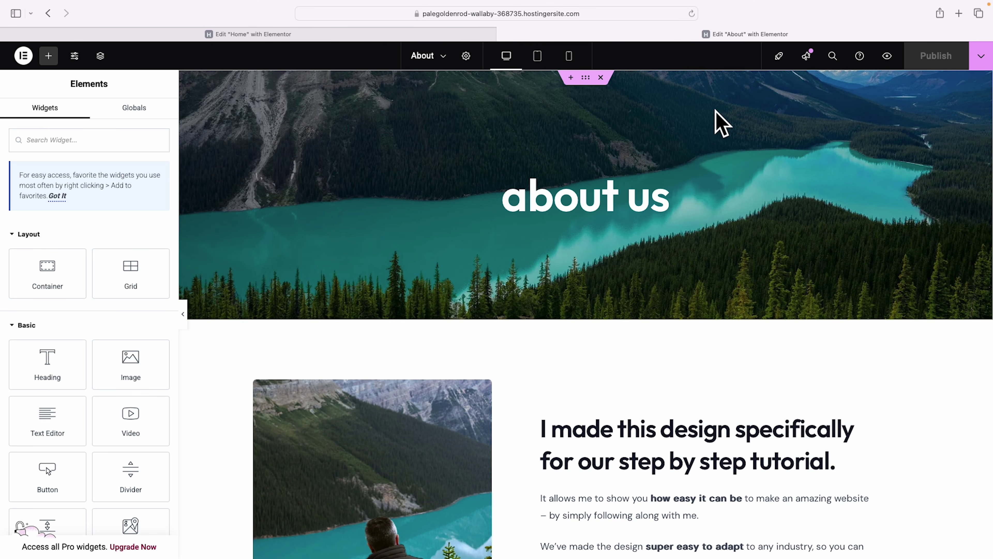
scroll(745, 303, down, 12)
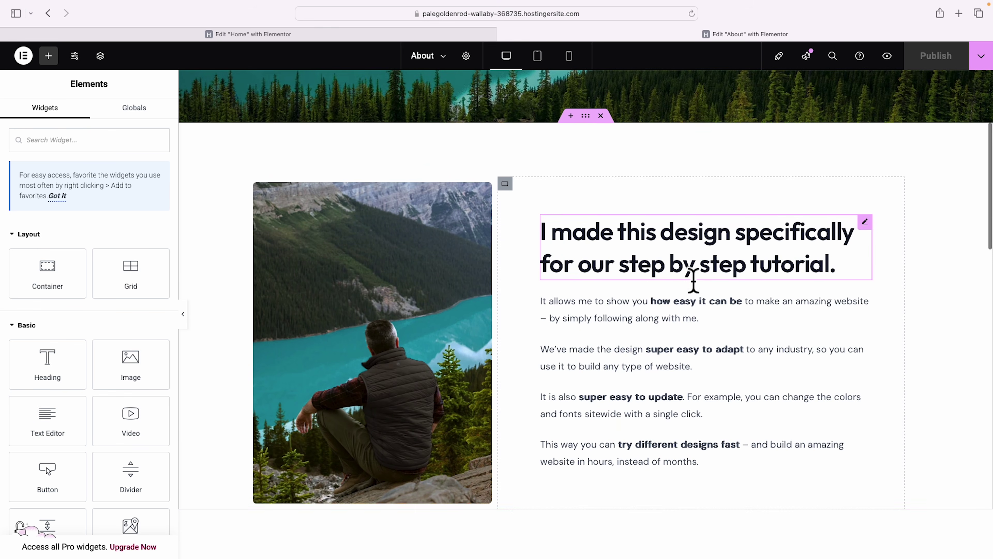
scroll(693, 282, down, 1)
scroll(69, 450, down, 1)
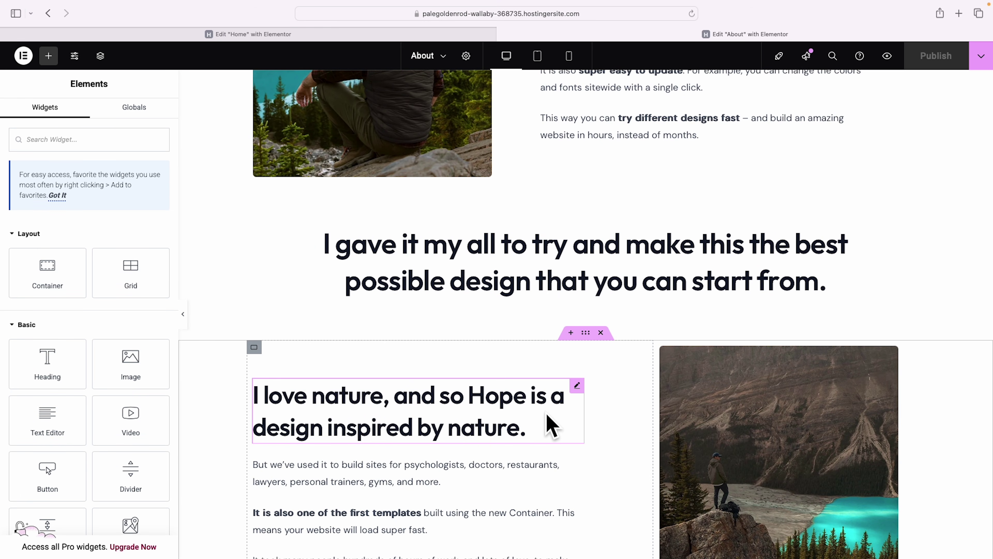
scroll(551, 426, up, 11)
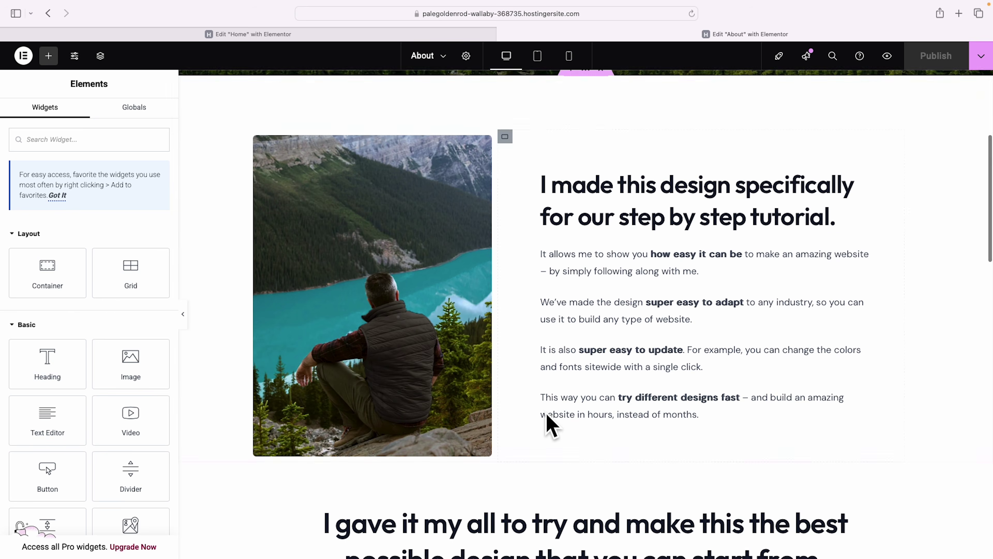
scroll(548, 416, up, 3)
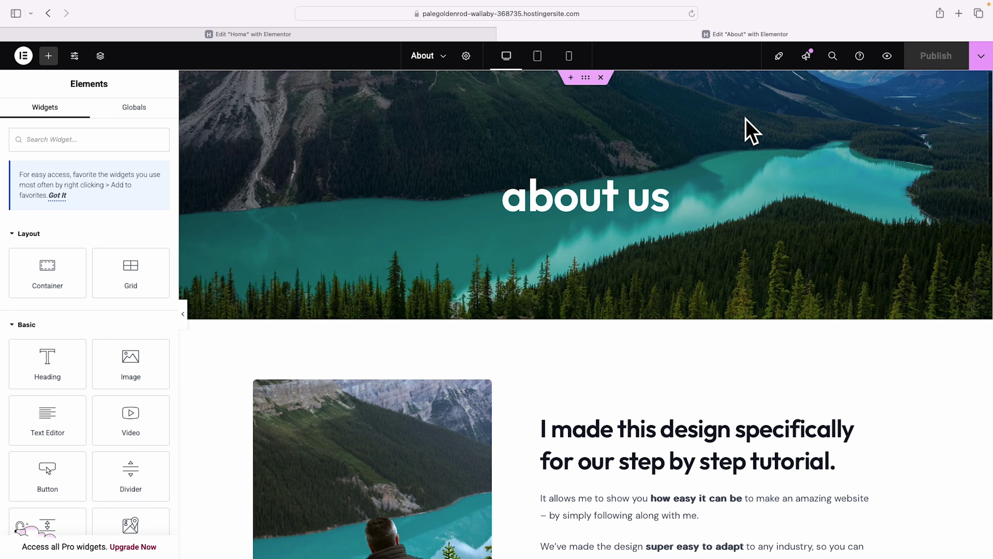
Rename the banner heading from 'about us' to 'about me' and bring up its typography settings.
click(620, 217)
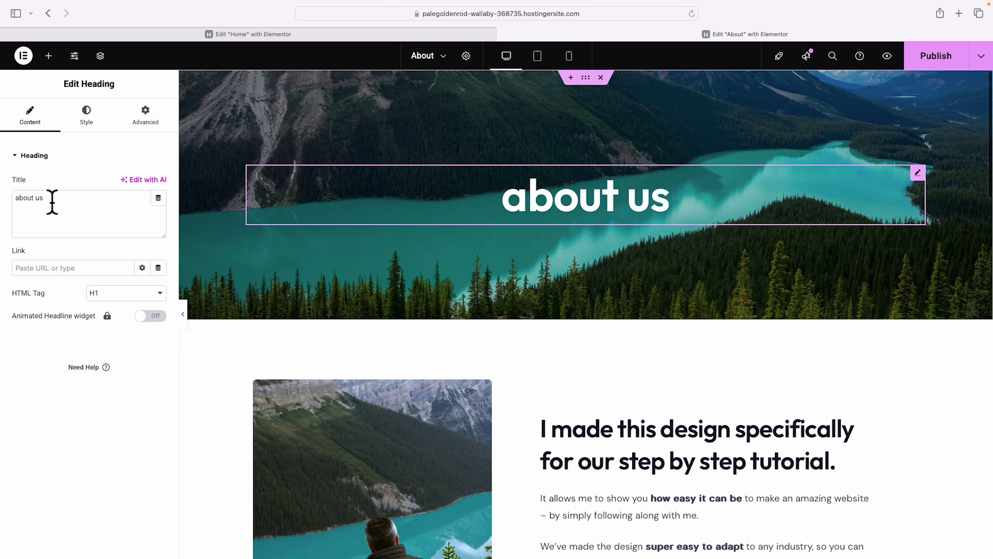
double_click(41, 200)
text(me)
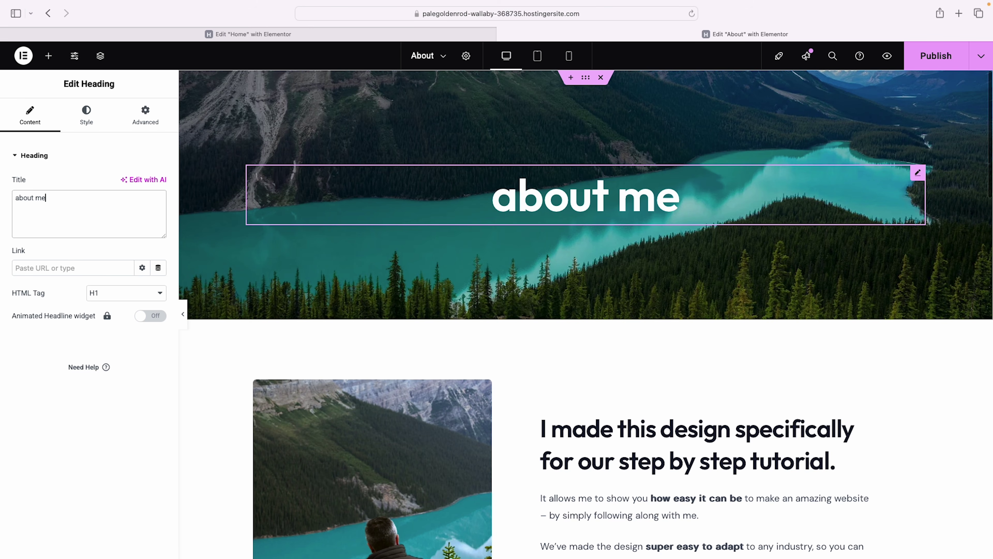
click(88, 119)
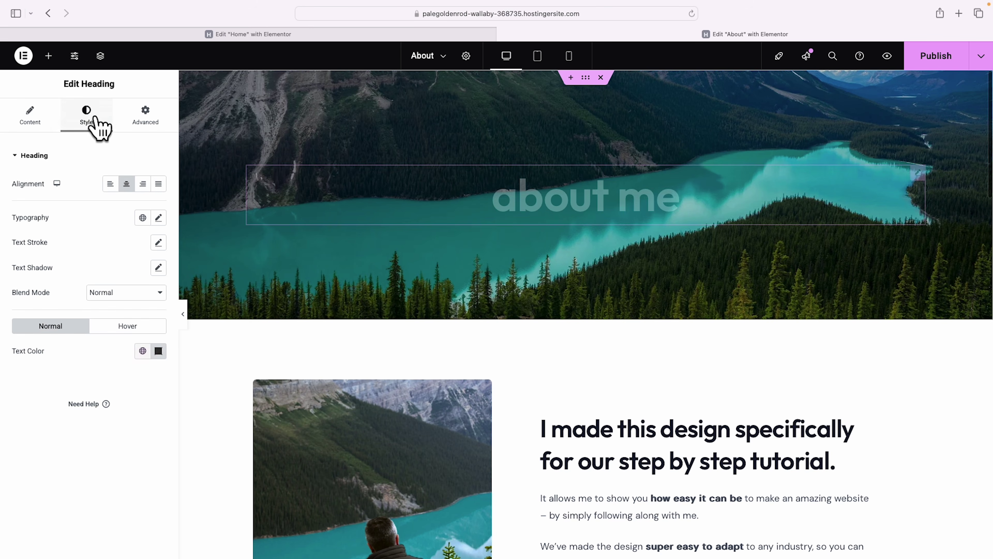
click(159, 218)
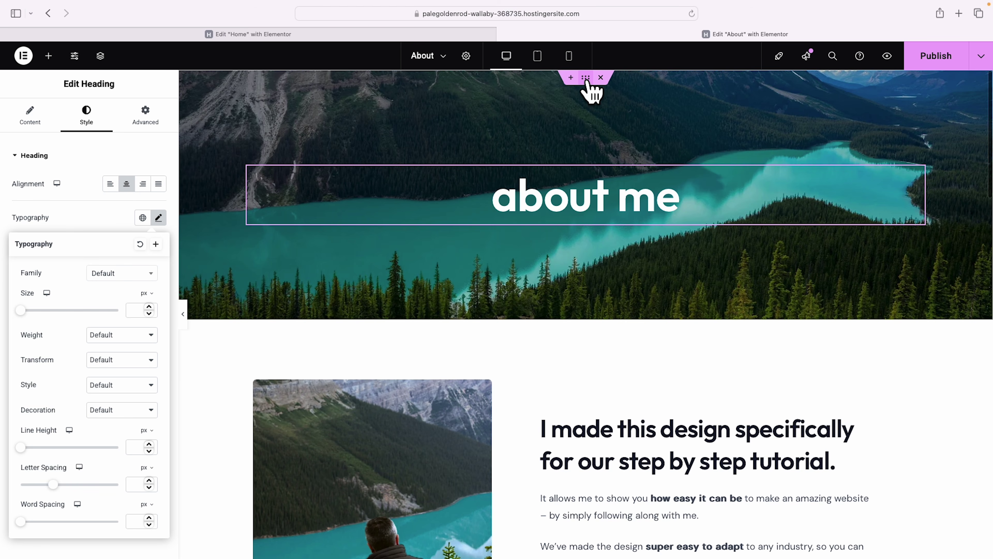
Set the smiling man office photo as the hero section's background image.
click(587, 79)
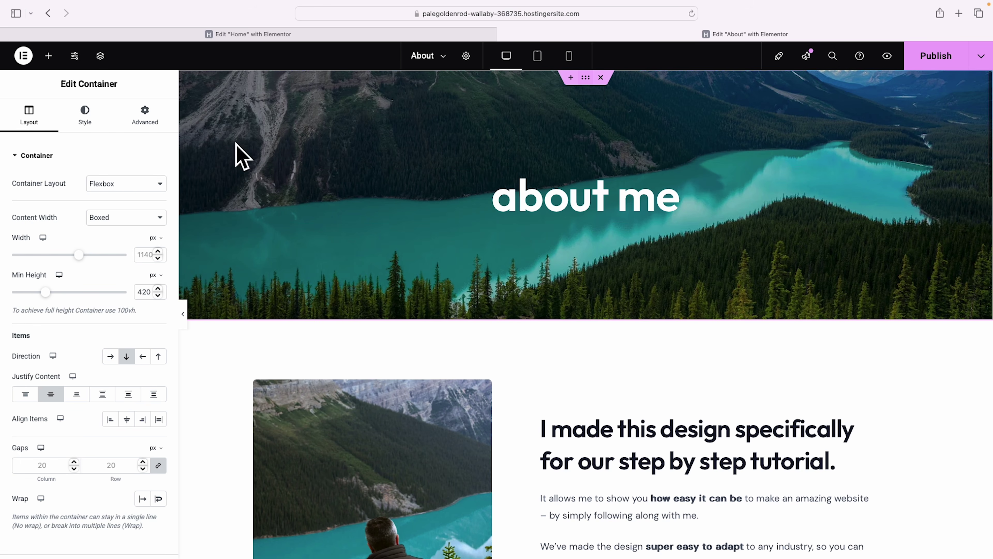
click(90, 127)
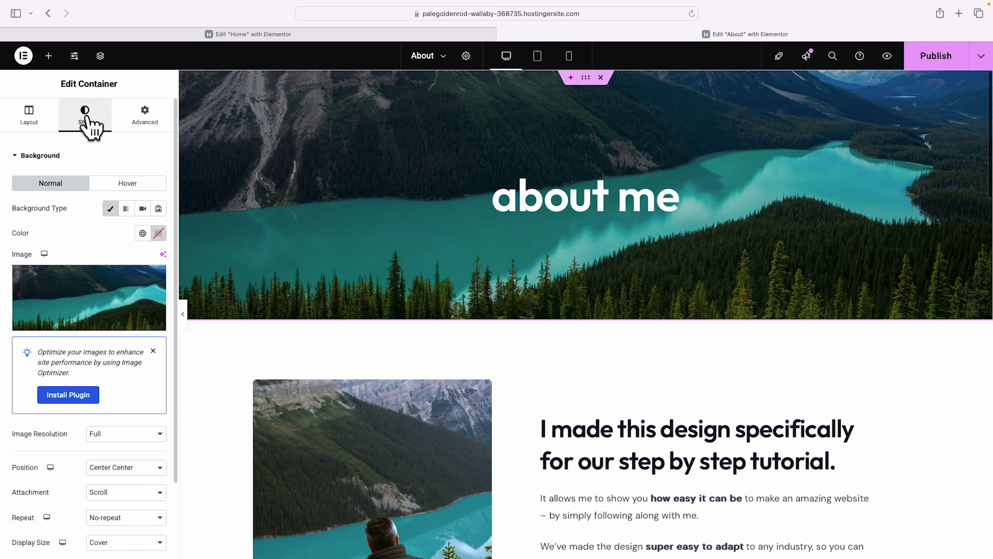
click(91, 323)
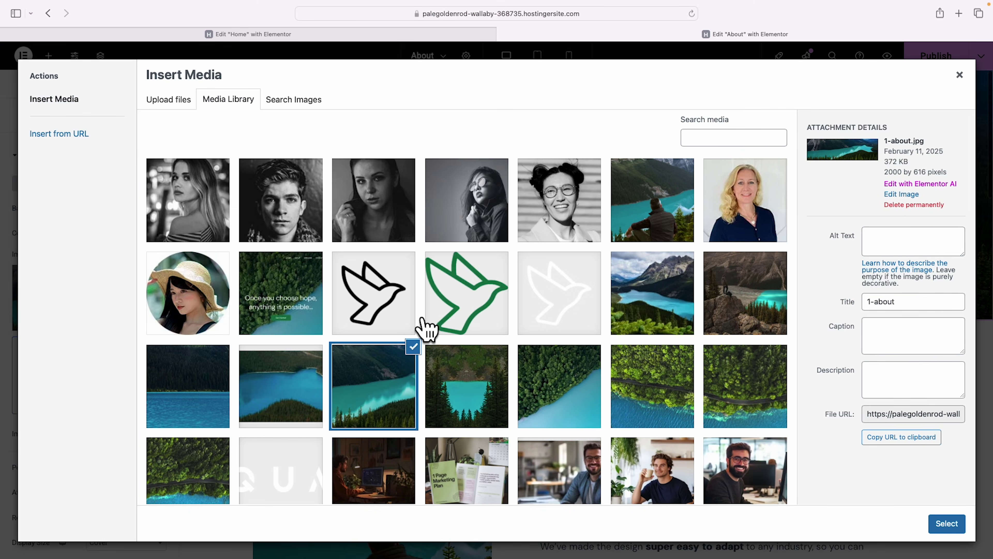
scroll(426, 329, down, 5)
click(555, 325)
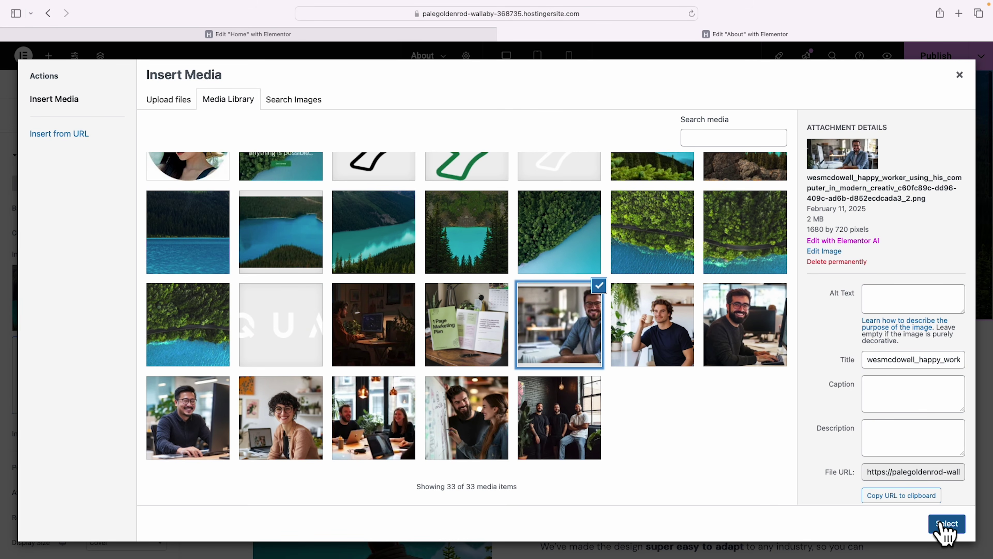
click(947, 524)
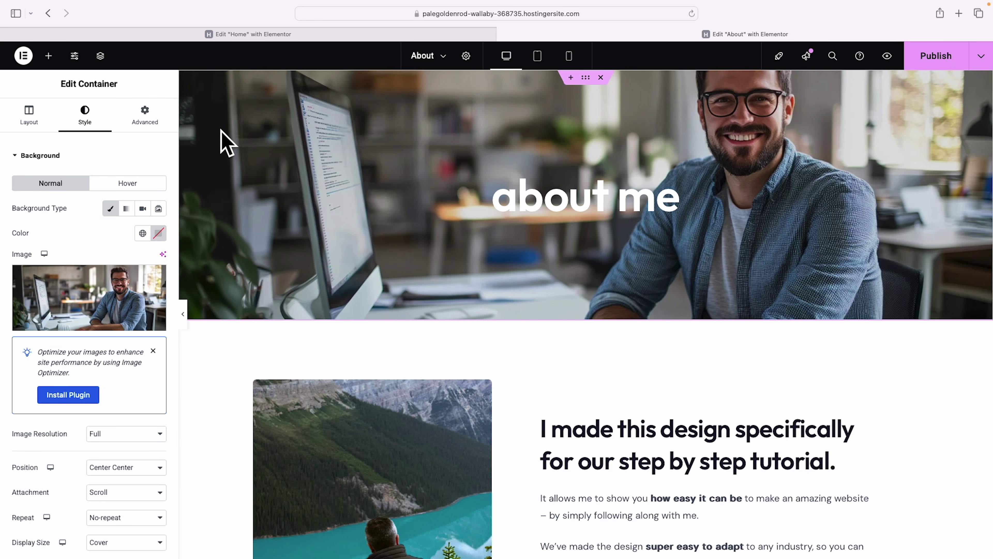
Raise the hero's dark background overlay opacity to 0.39.
click(18, 155)
click(17, 187)
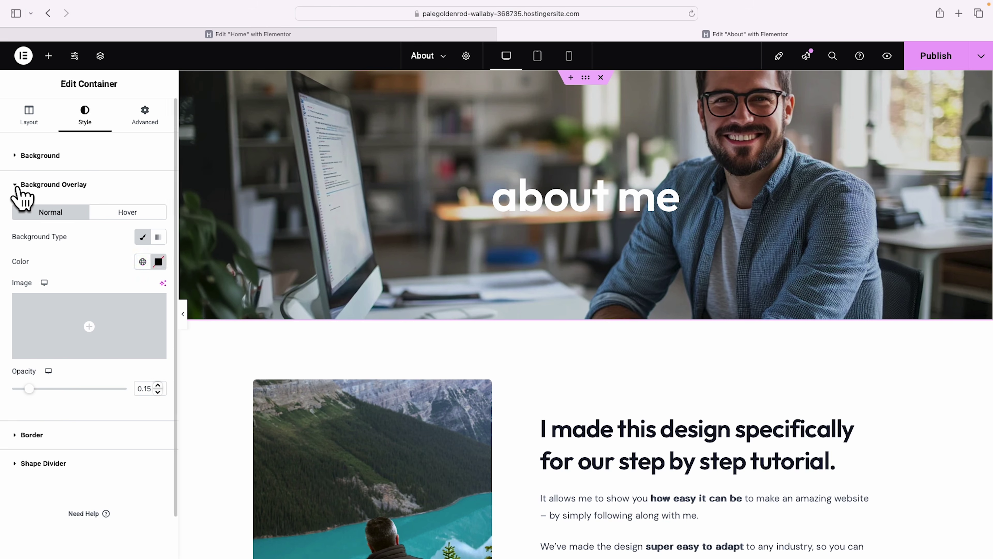
click(158, 261)
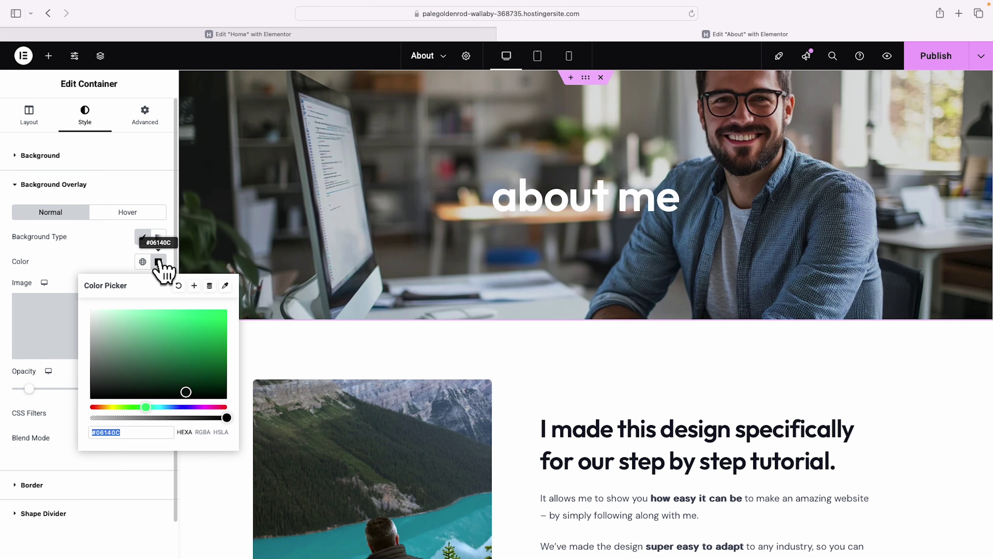
click(61, 266)
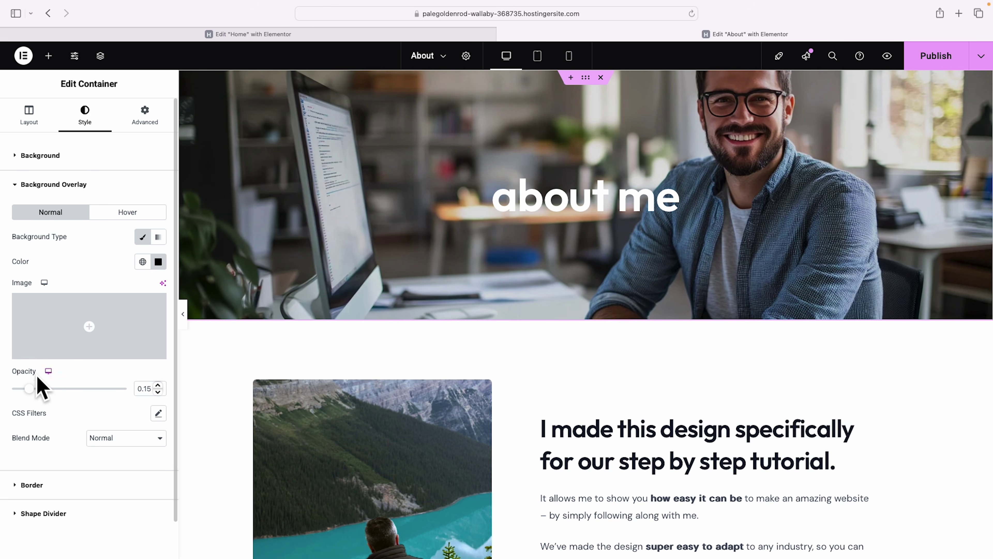
drag(28, 389, 57, 390)
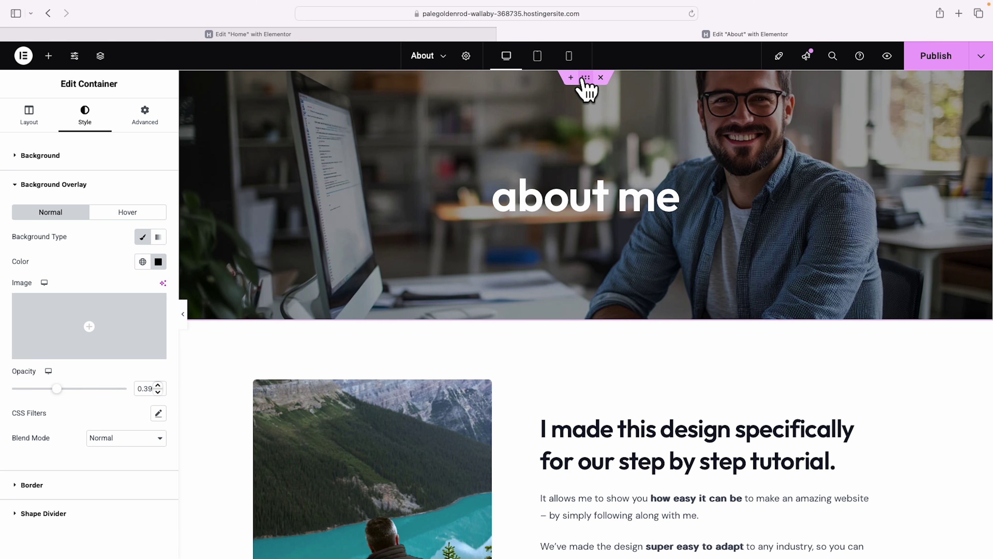
Change the hero background image attachment from Scroll to Fixed.
scroll(80, 260, down, 2)
scroll(80, 260, up, 2)
click(23, 158)
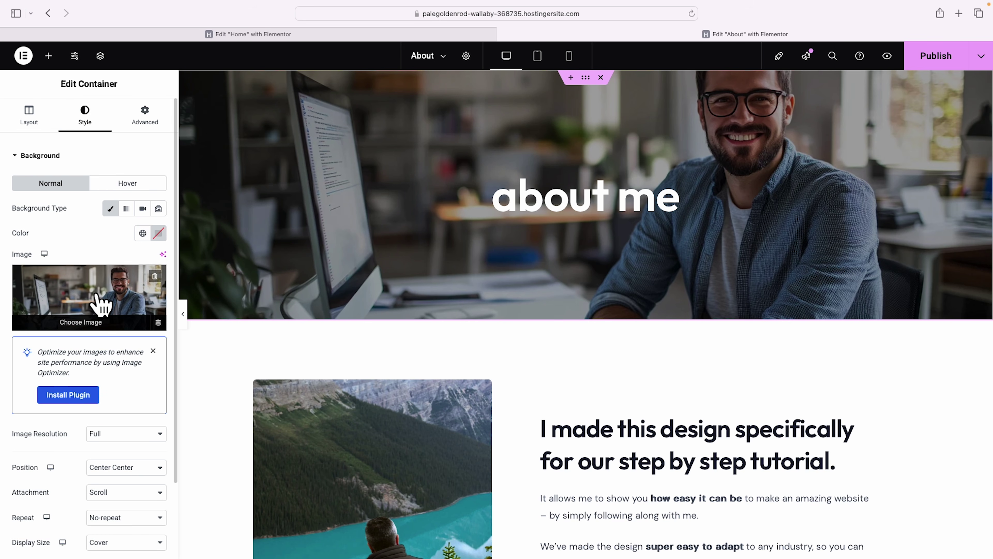
scroll(118, 270, down, 4)
scroll(366, 300, down, 3)
scroll(365, 300, up, 3)
scroll(814, 140, down, 5)
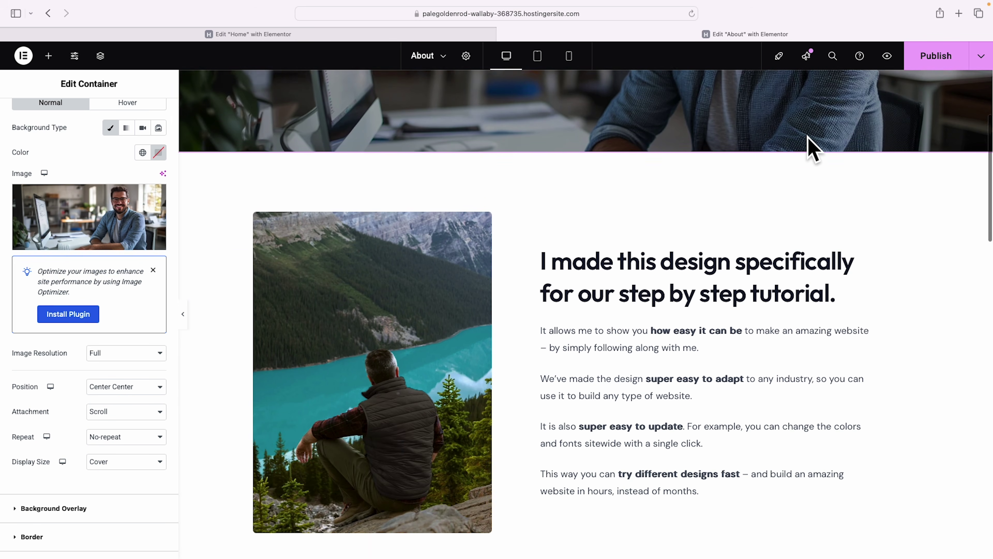
scroll(812, 150, up, 5)
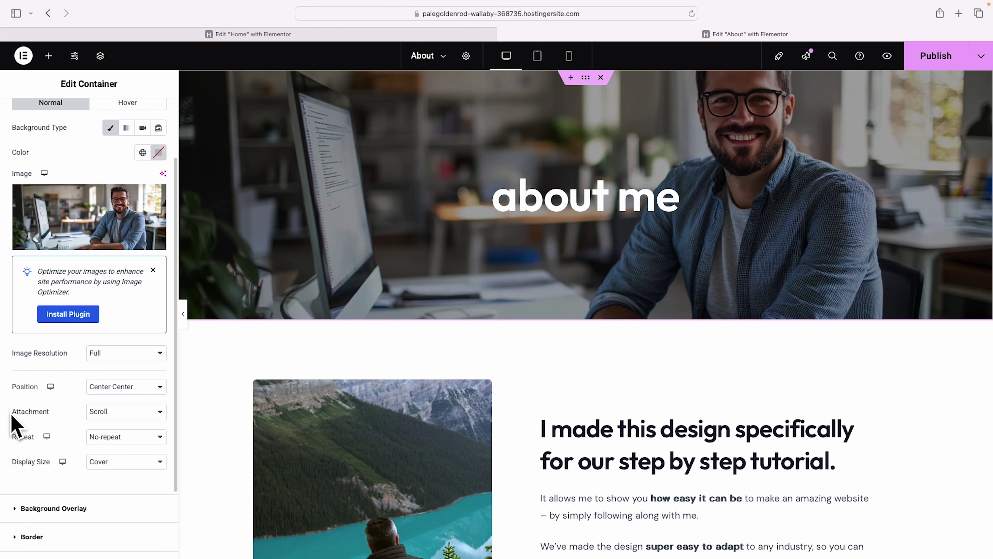
click(160, 413)
click(149, 422)
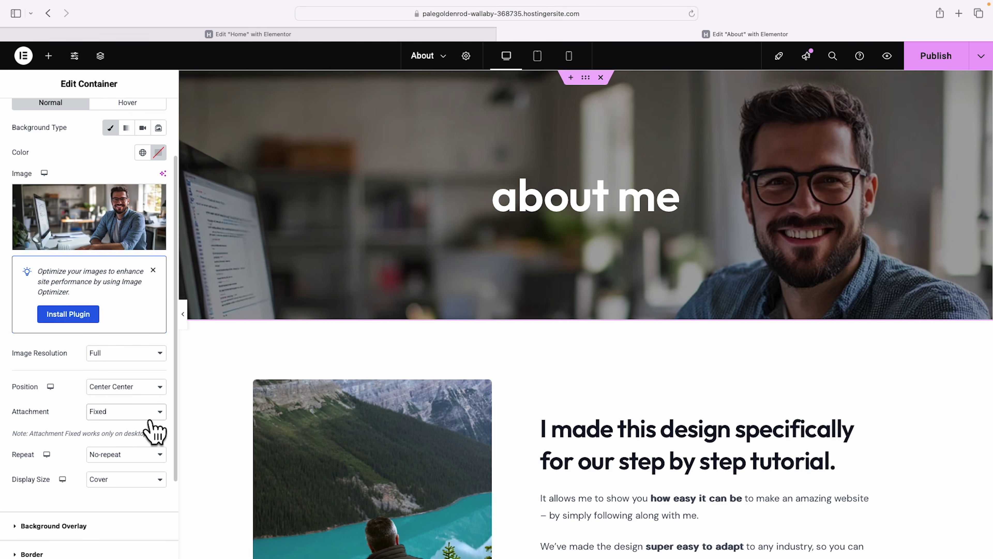
Scroll the canvas to confirm the office photo stays fixed behind the banner.
scroll(715, 378, down, 5)
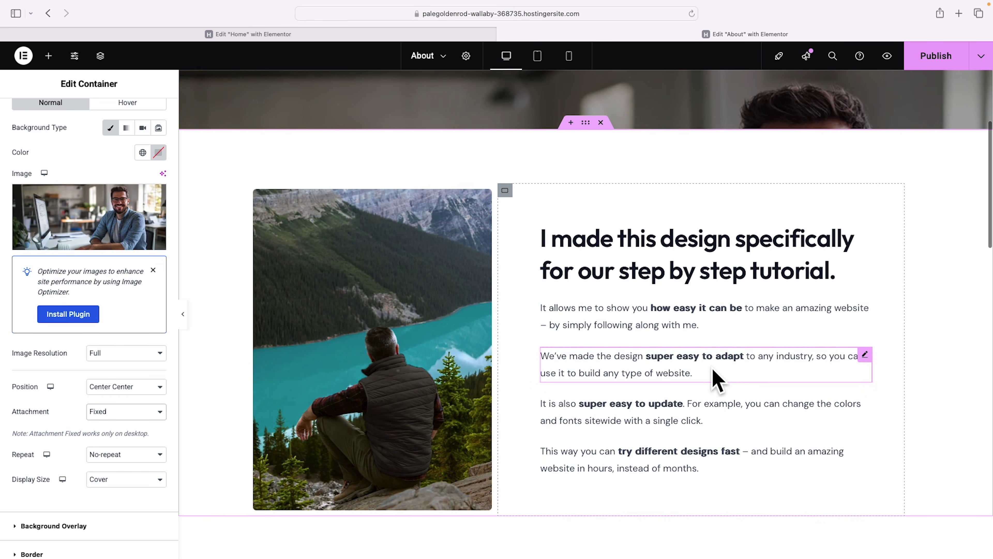
scroll(715, 378, up, 5)
scroll(716, 378, down, 6)
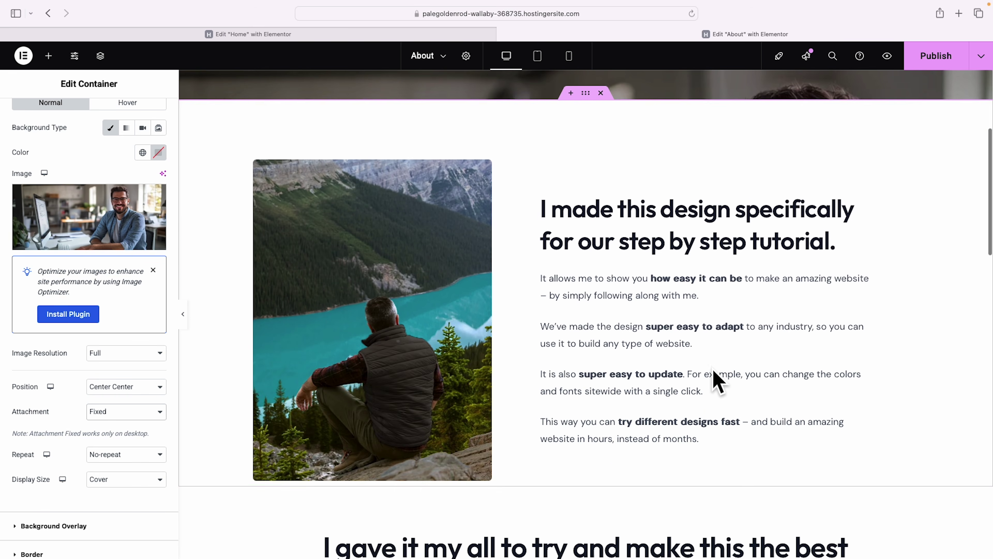
scroll(716, 380, up, 5)
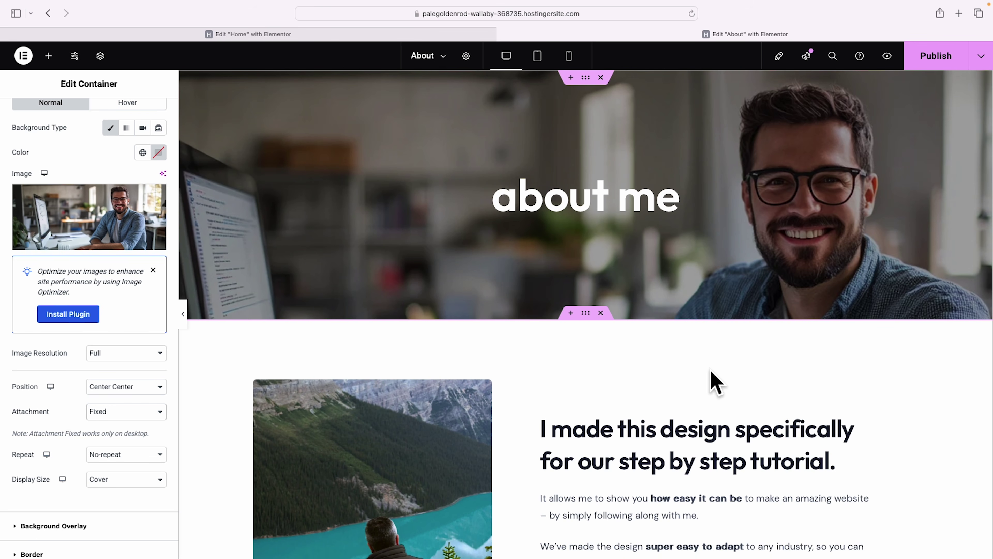
scroll(713, 383, down, 1)
scroll(711, 382, up, 1)
scroll(707, 378, down, 5)
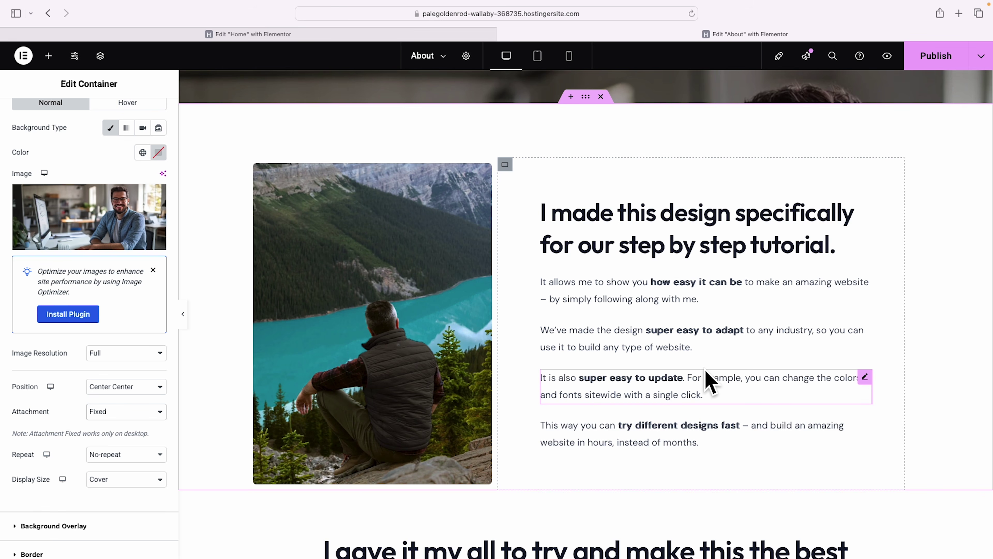
Replace the heading beside the mountain photo with 'I believe business should just be easy.'.
click(745, 219)
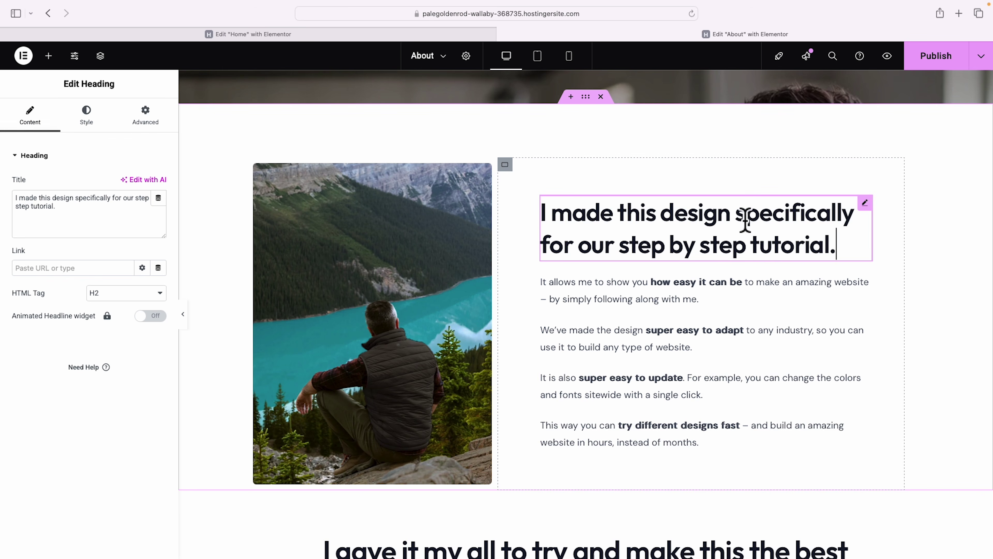
triple_click(46, 211)
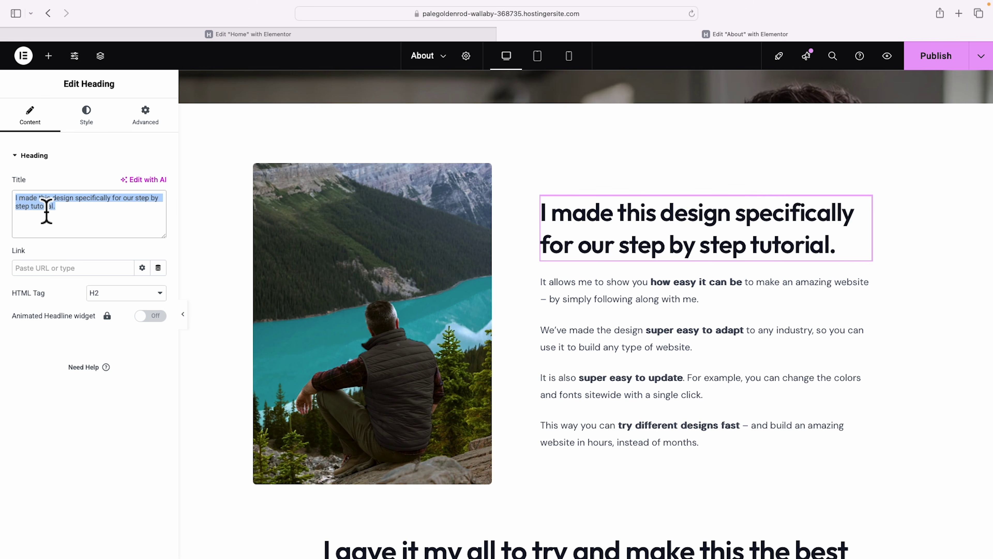
text(I believe business should just be easy.)
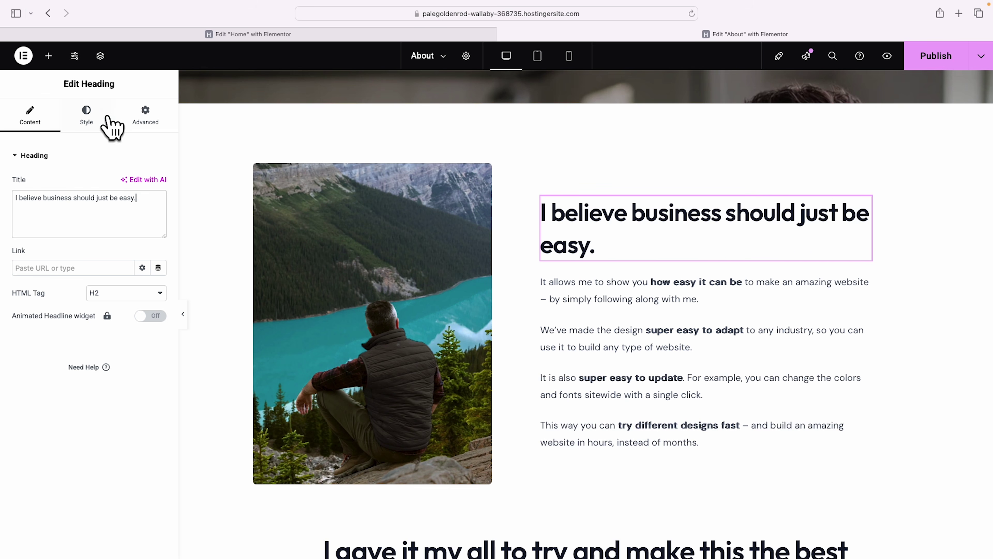
Tighten that heading's line height to about 36 px.
click(91, 117)
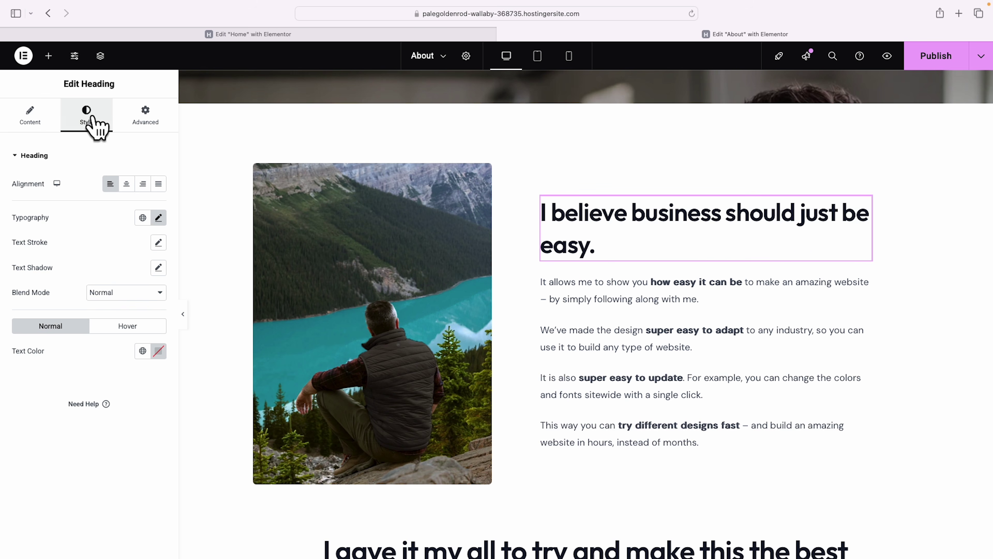
click(158, 219)
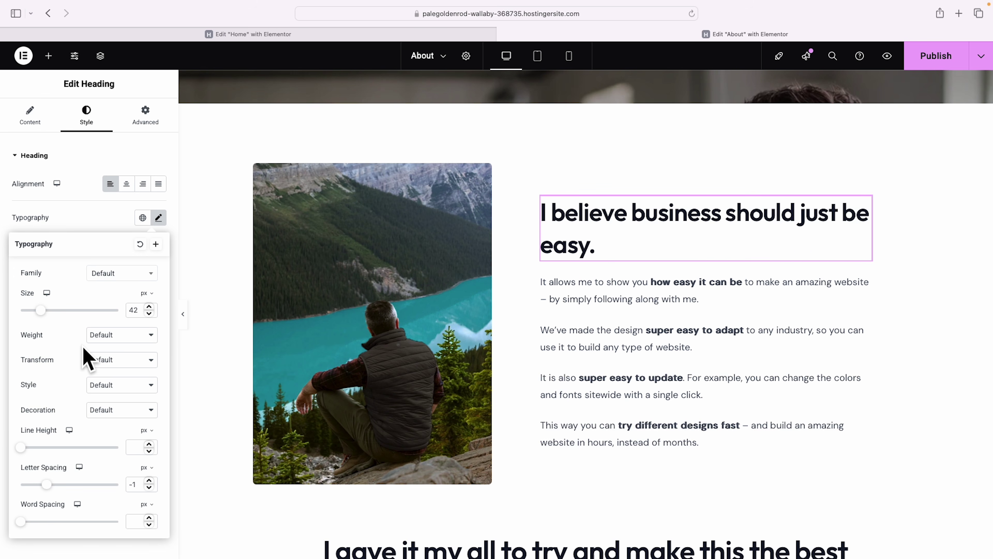
click(22, 447)
drag(23, 448, 55, 448)
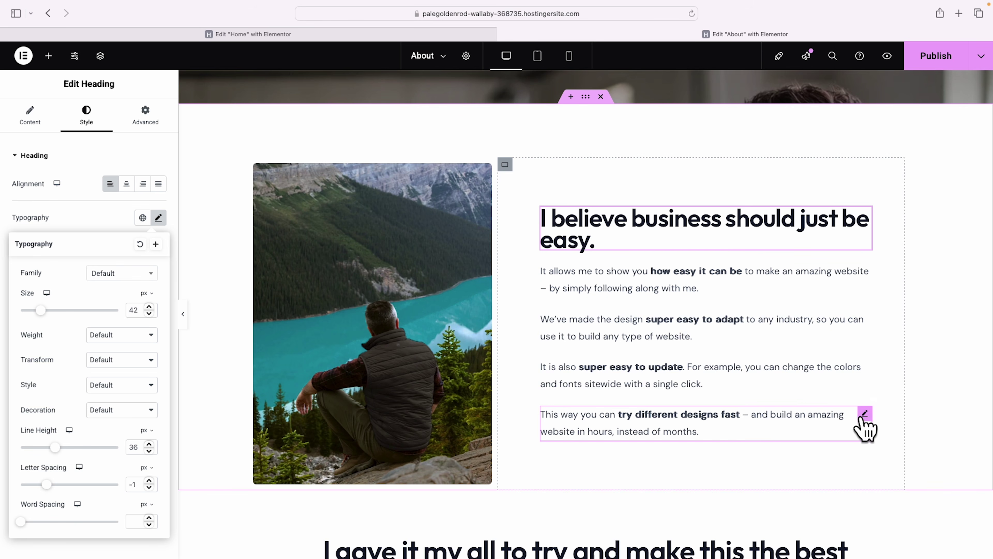
Delete the three extra template paragraphs, including the 'We've made' one.
right_click(866, 425)
click(876, 544)
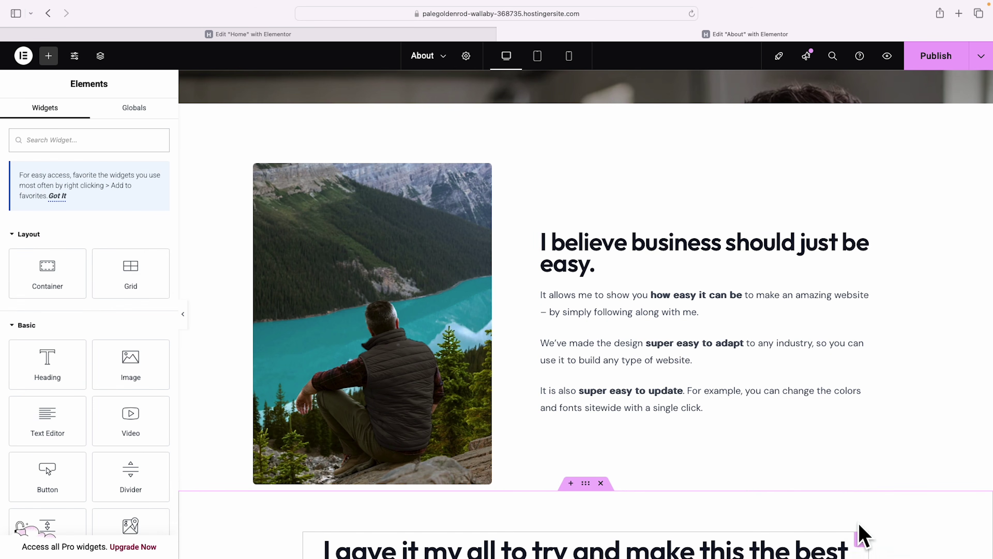
right_click(865, 391)
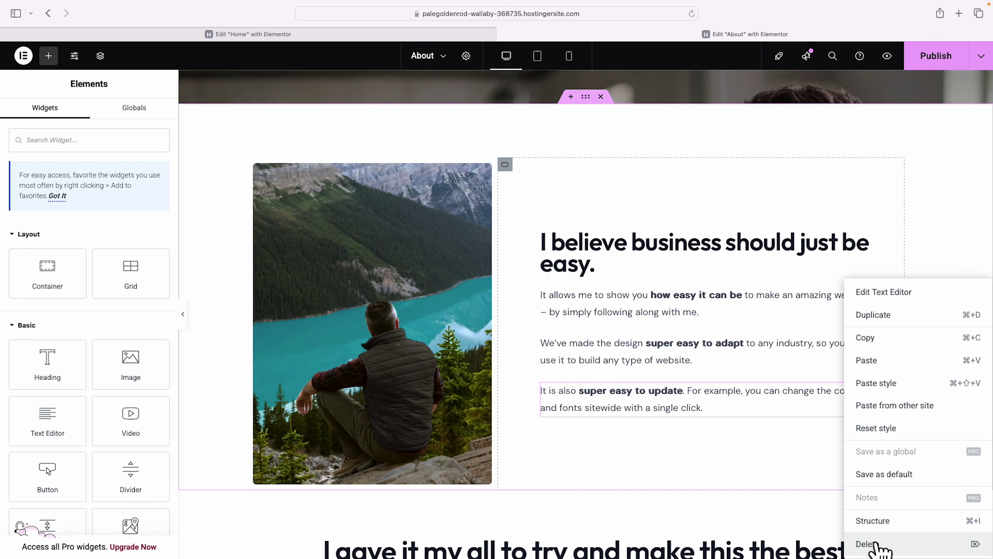
click(876, 544)
right_click(861, 391)
click(876, 544)
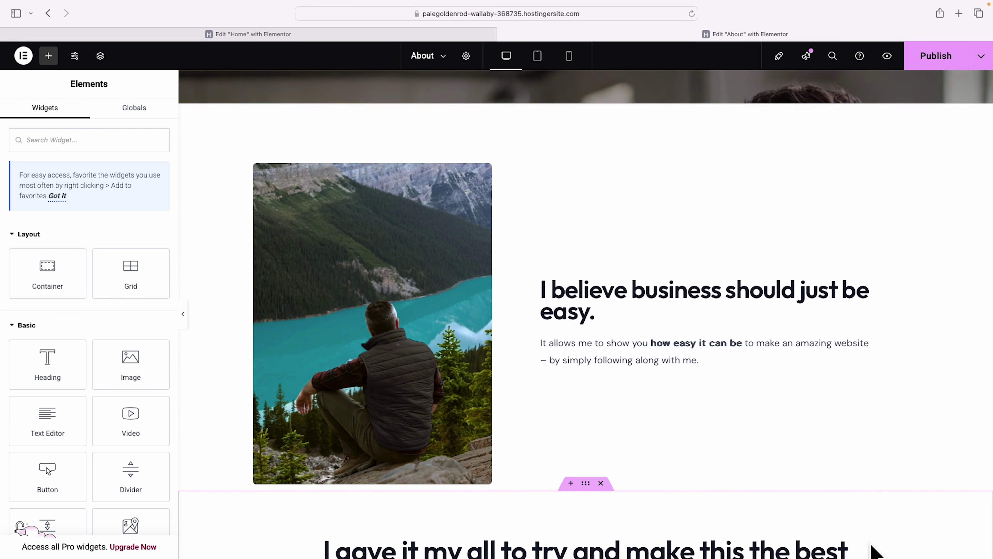
Replace the 'It allows me' text with the two 'You're juggling too many tasks' paragraphs.
click(769, 350)
drag(140, 333, 4, 276)
text(You’re juggling too many tasks and never getting a solid plan in place. Every new idea feels like a gamble. Without a clear roadmap, it’s easy to spin your wheels and waste time, wondering if the next move will finally pay off. Instead of focused progress that drives your business forward, you’re stuck guessing and hoping something will click.  You’re juggling too many tasks and never getting a solid plan in place. Every new idea feels like a gamble. Without a clear roadmap, it’s easy to spin your wheels and waste time, wondering if the next move will finally pay off. Instead of focused progress that drives your business forward, you’re stuck guessing and hoping something will click.)
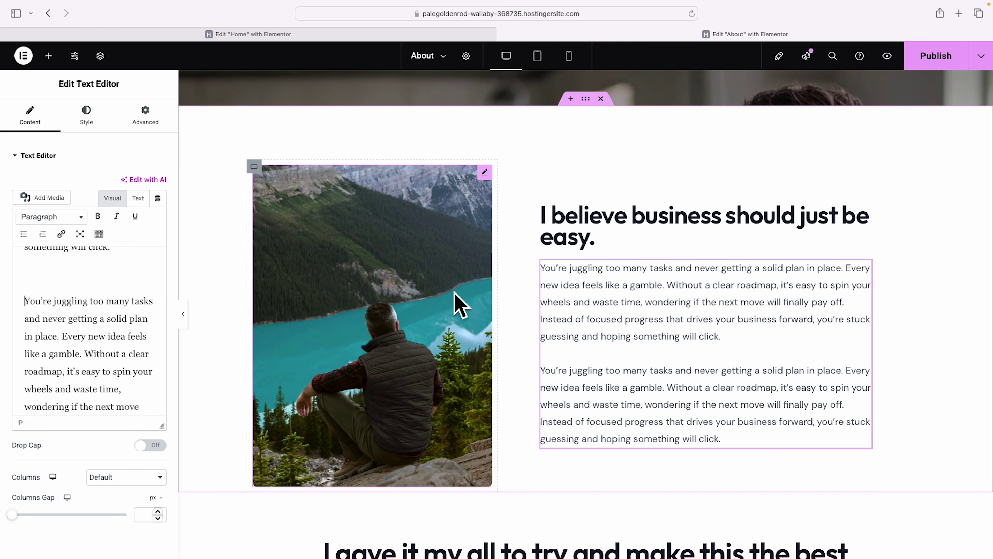
click(431, 252)
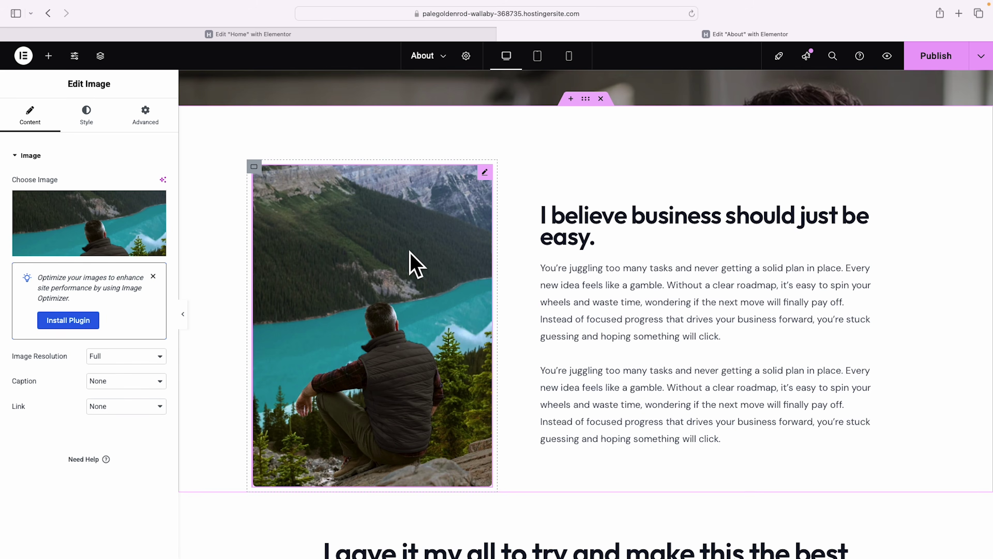
click(89, 252)
scroll(367, 284, down, 5)
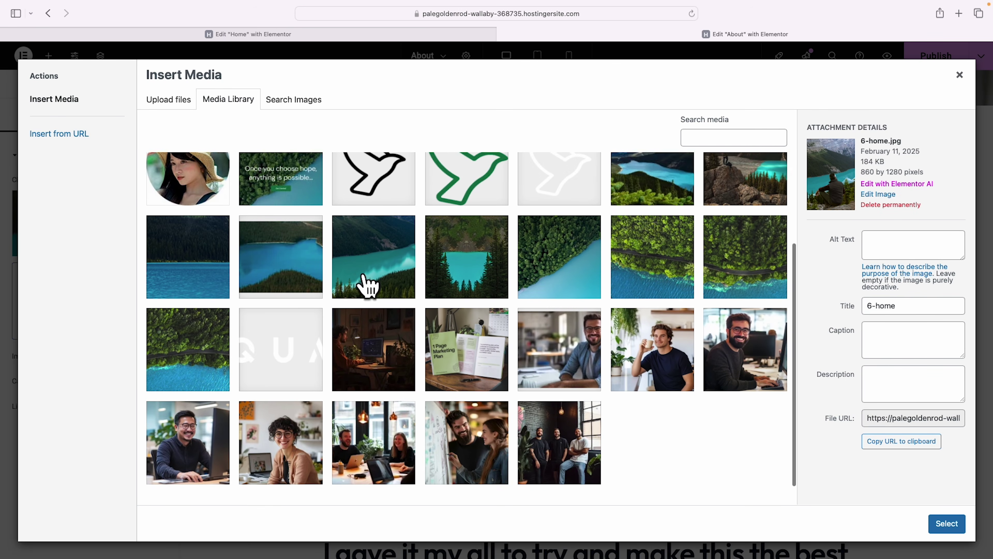
click(543, 399)
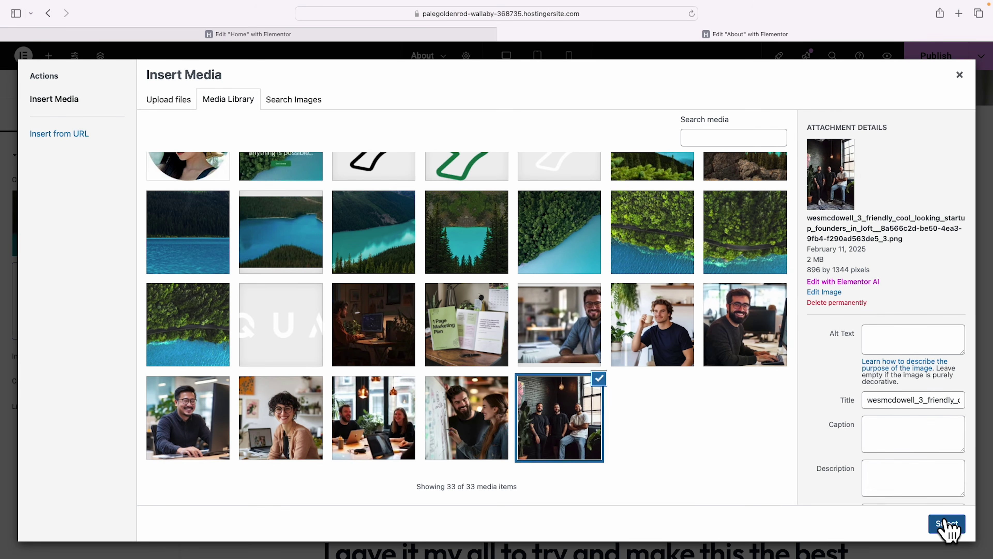
click(946, 524)
scroll(935, 333, down, 10)
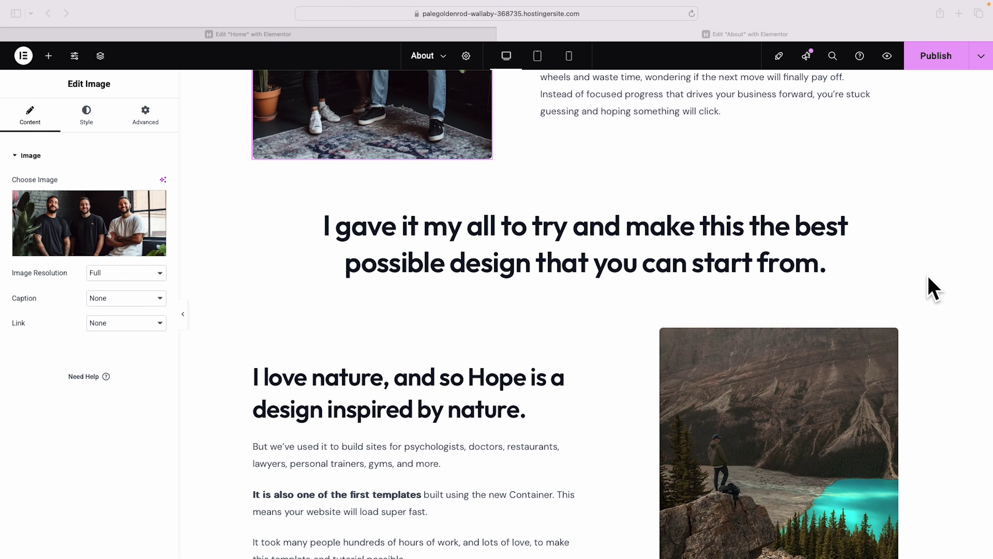
scroll(931, 284, down, 5)
scroll(933, 288, down, 15)
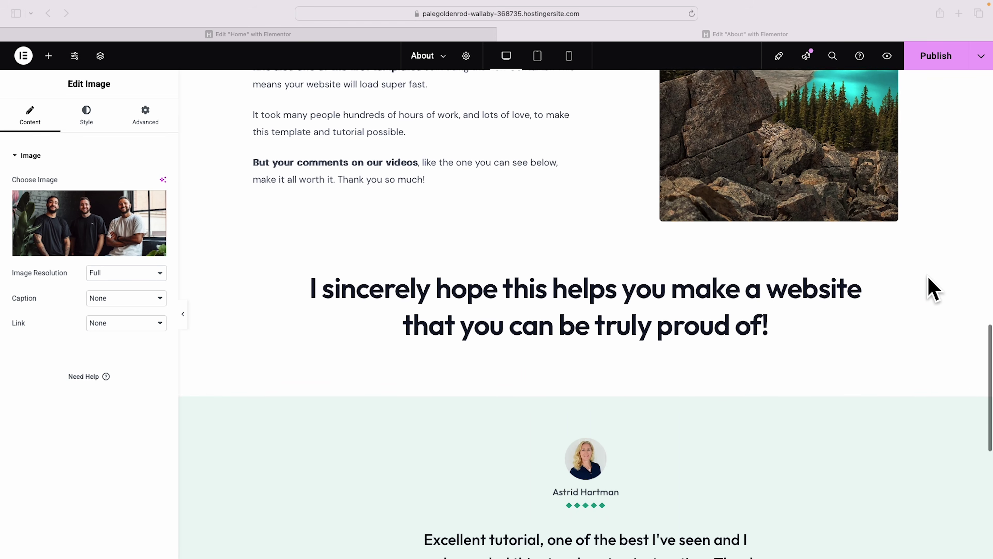
scroll(932, 287, down, 4)
scroll(932, 288, up, 20)
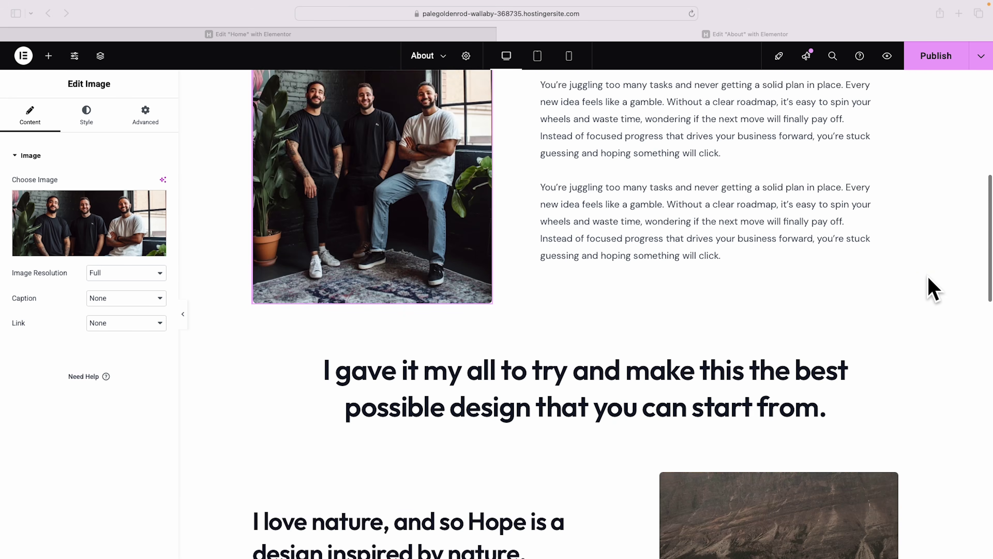
scroll(931, 289, down, 12)
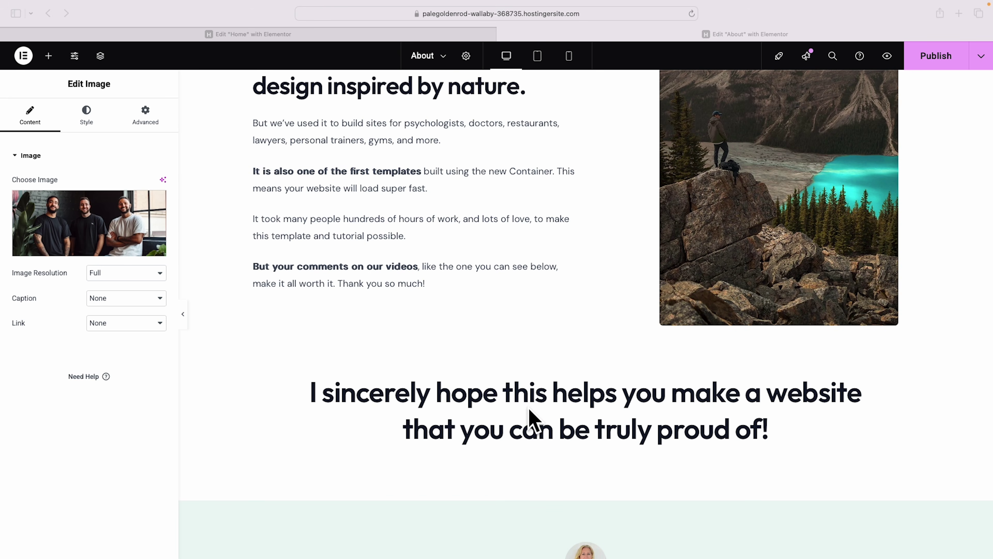
scroll(679, 391, up, 11)
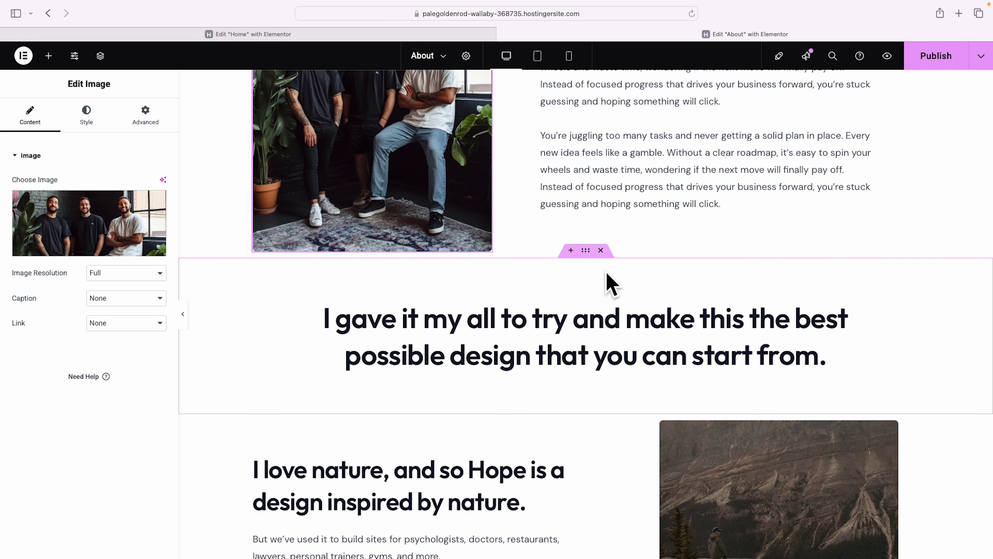
Delete the 'I gave it my all', 'I love nature', 'I sincerely hope' and testimonial sections.
click(601, 251)
click(601, 251)
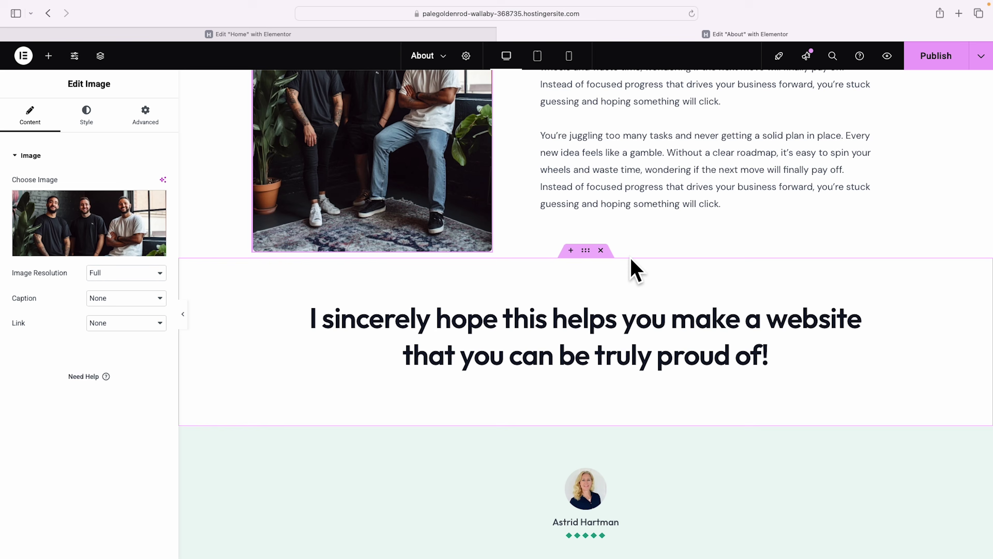
click(601, 251)
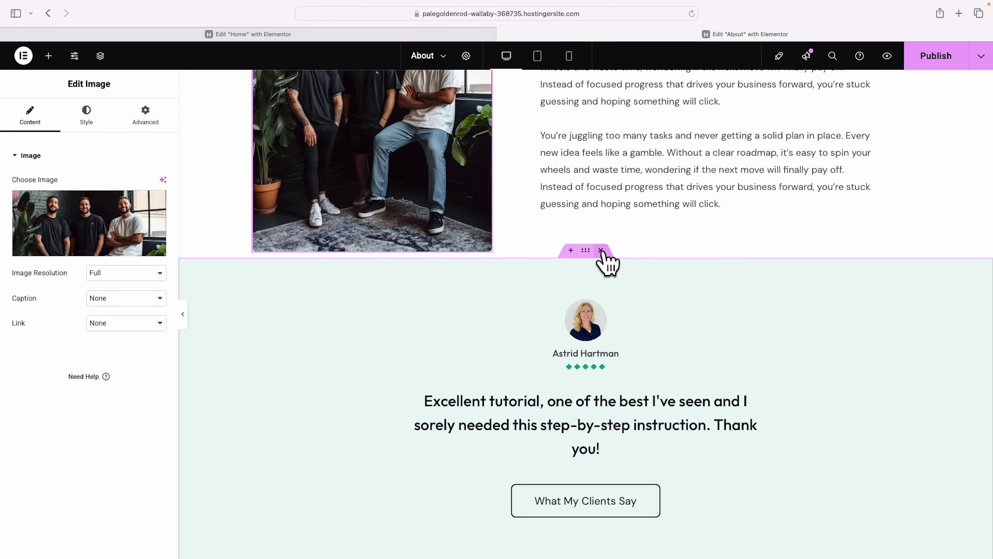
click(601, 251)
scroll(761, 392, up, 3)
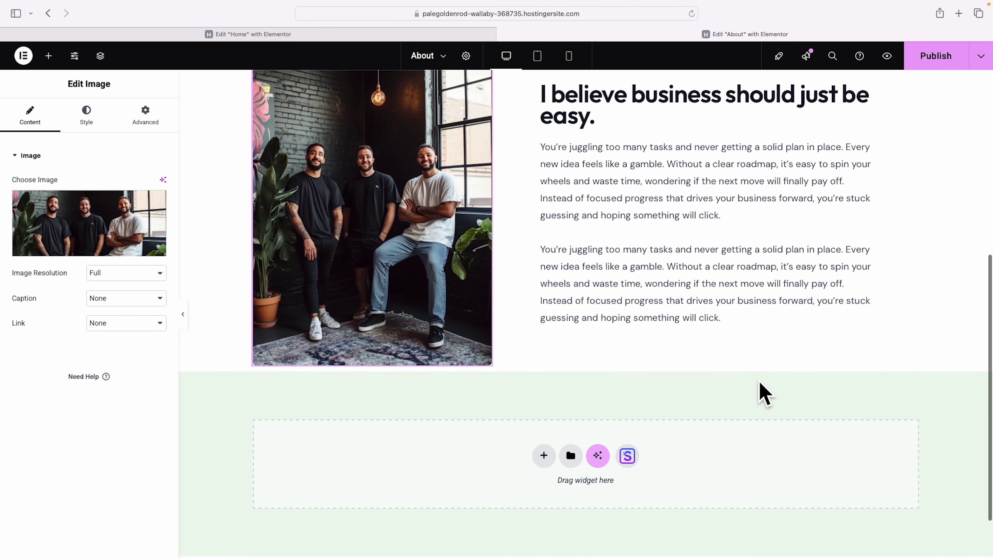
scroll(765, 394, up, 2)
scroll(599, 414, down, 4)
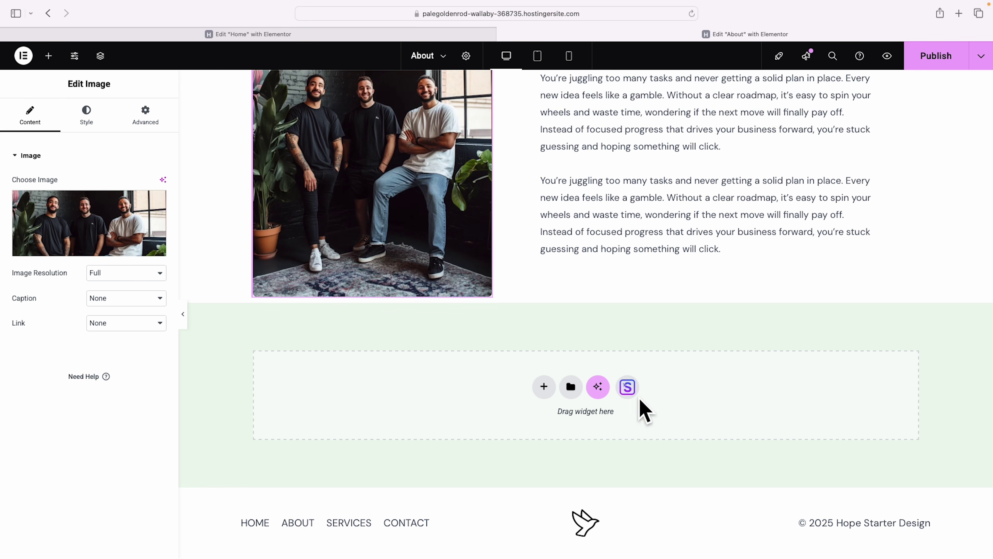
Open the template library's Blocks and filter them to the Statistics category.
click(628, 386)
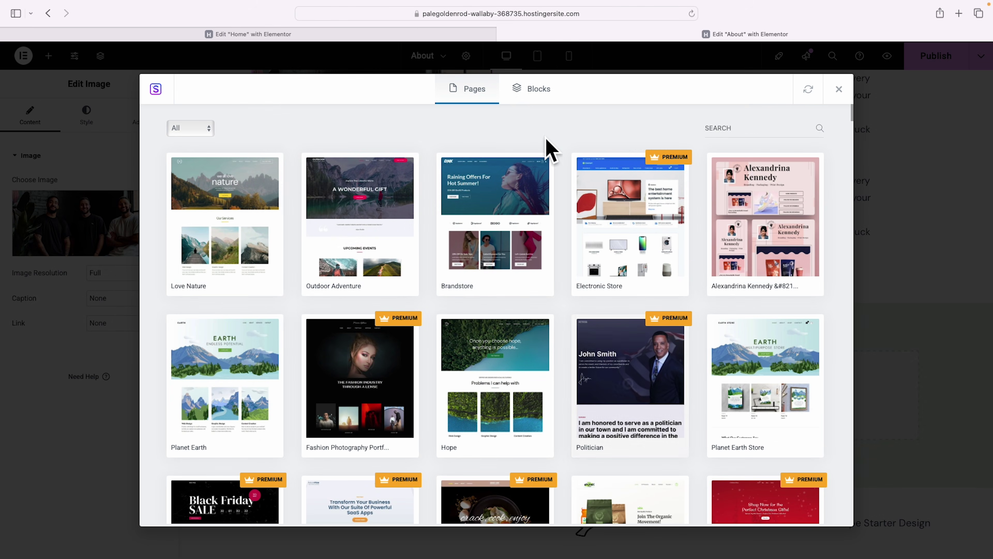
click(539, 94)
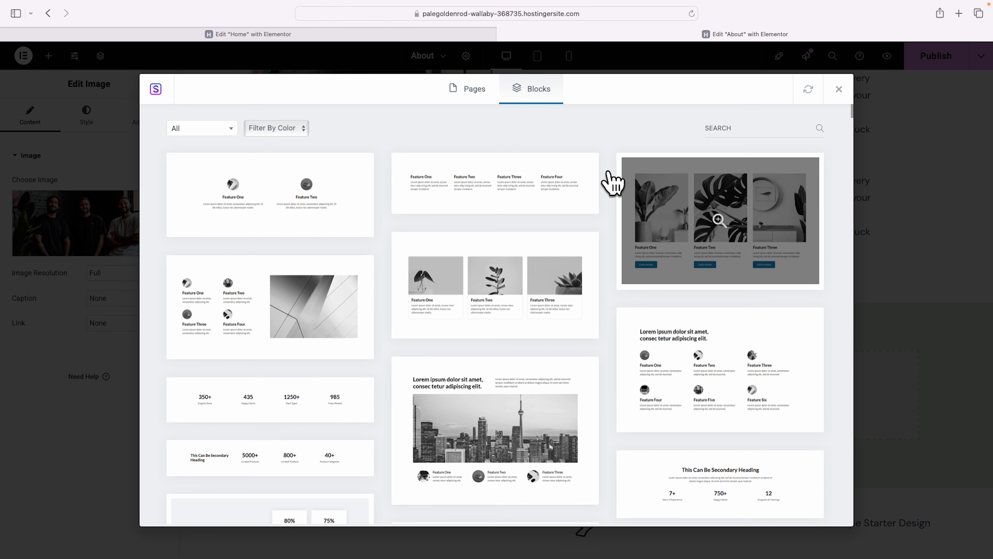
scroll(613, 183, down, 10)
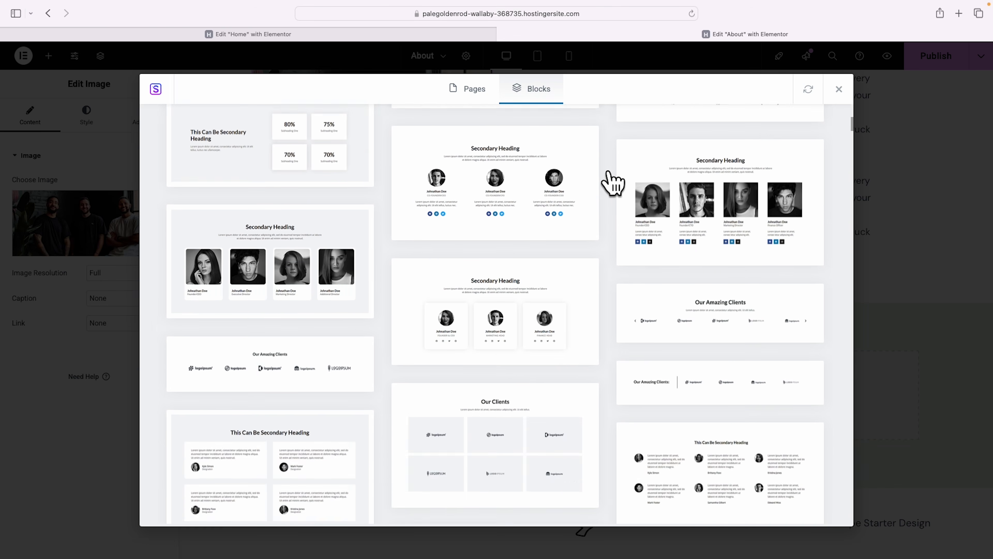
scroll(613, 182, down, 15)
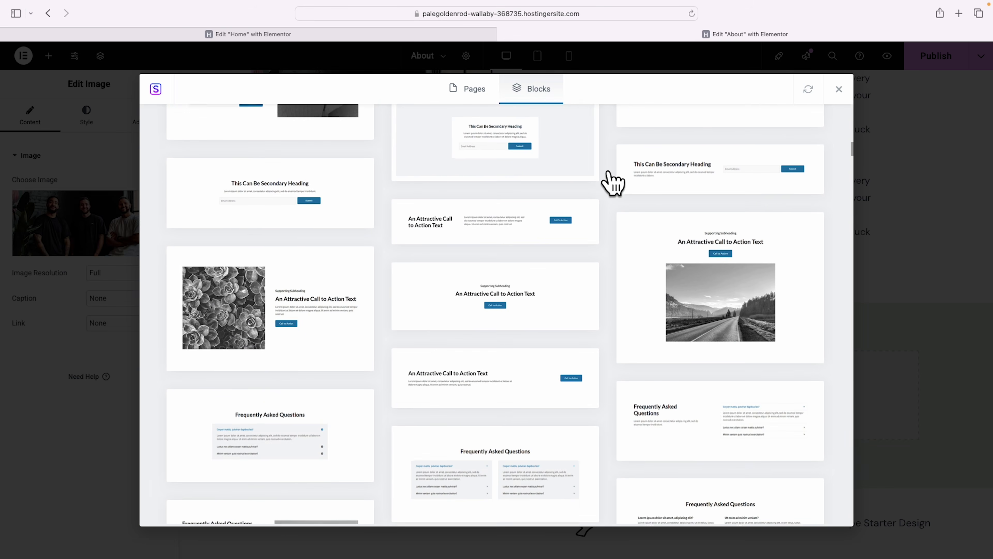
scroll(612, 182, up, 20)
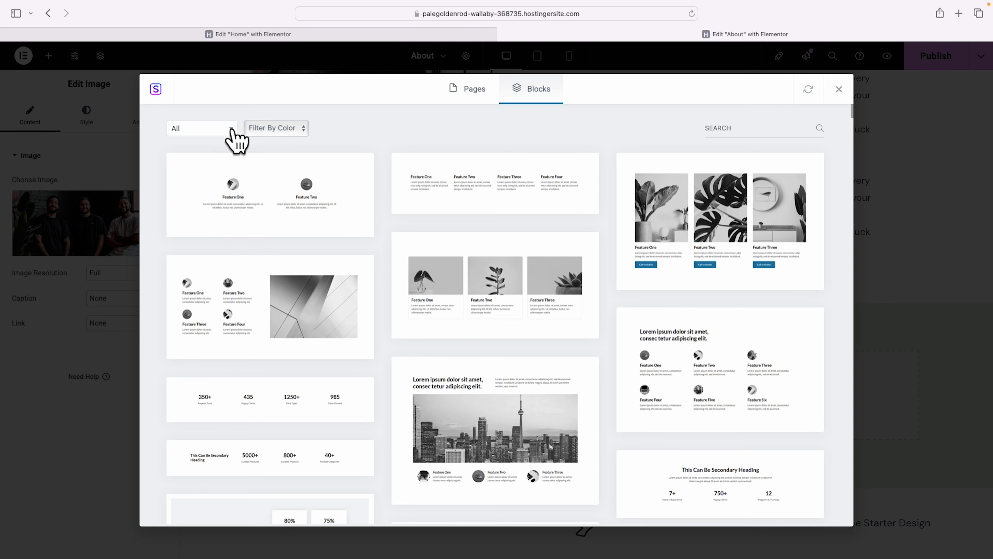
click(231, 131)
scroll(224, 220, down, 2)
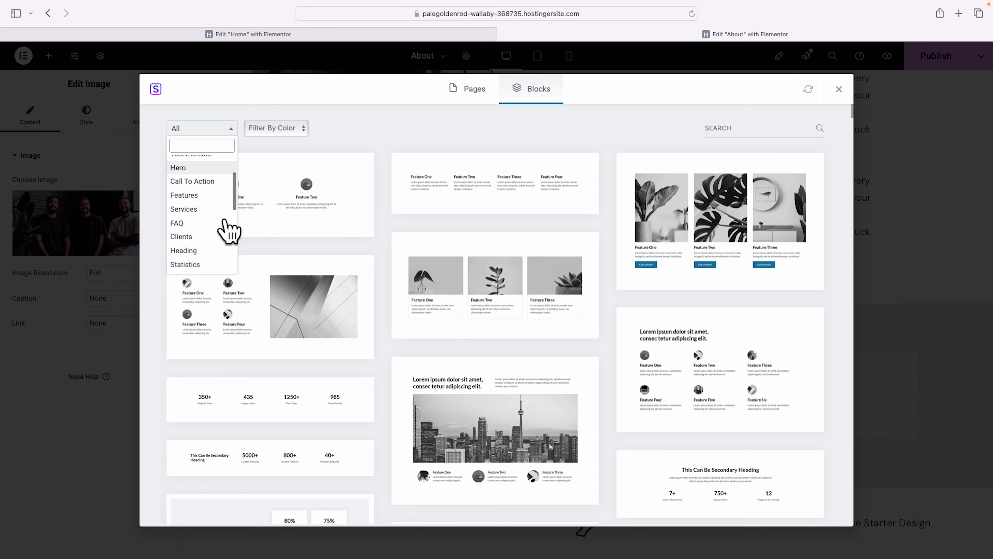
click(185, 261)
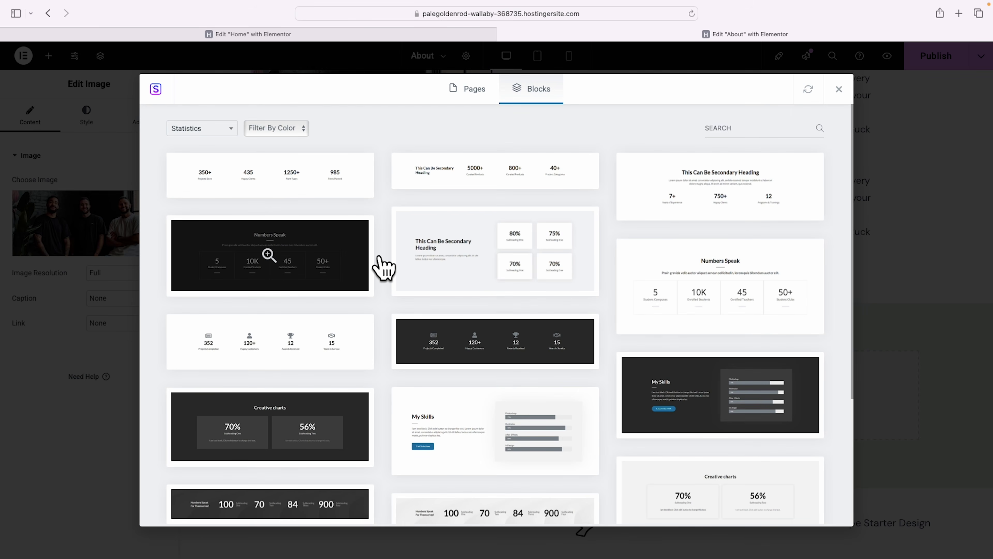
Preview the dark 100/70/84/900 counter block and import it into the page.
scroll(383, 269, down, 1)
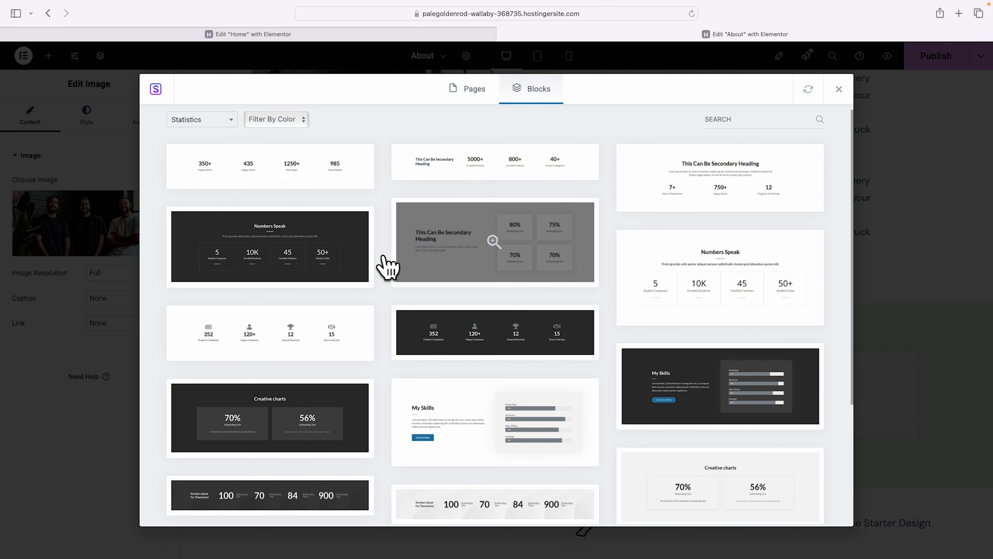
scroll(384, 259, down, 4)
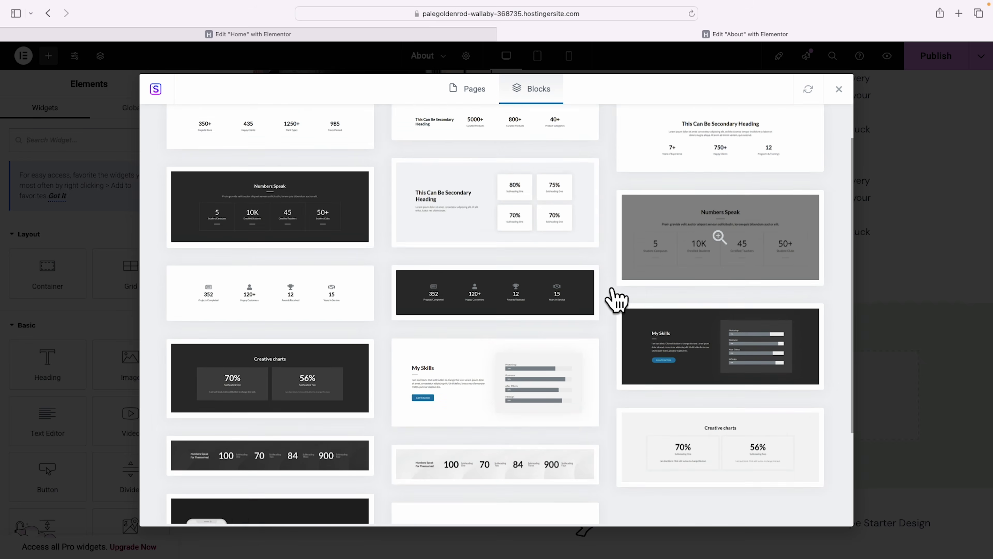
scroll(616, 299, down, 4)
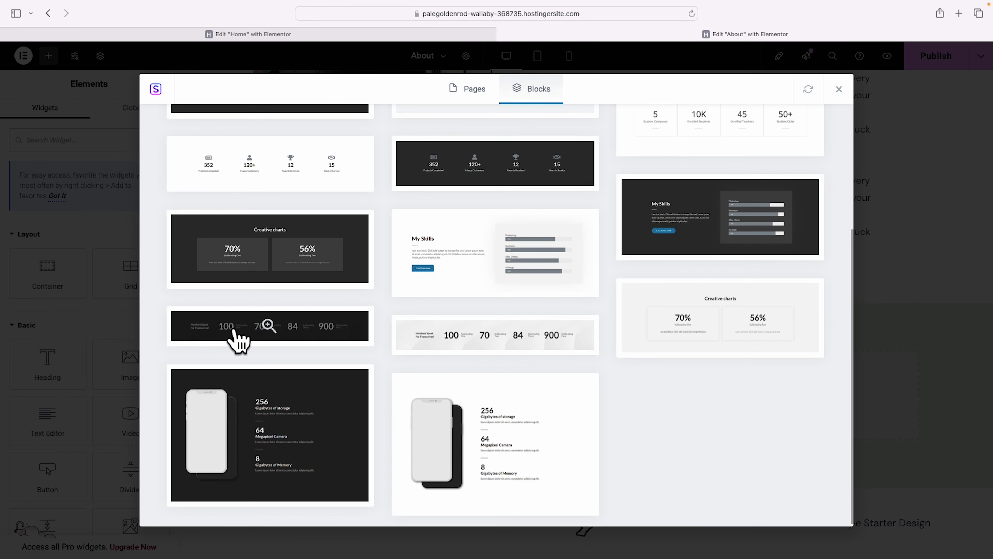
click(236, 332)
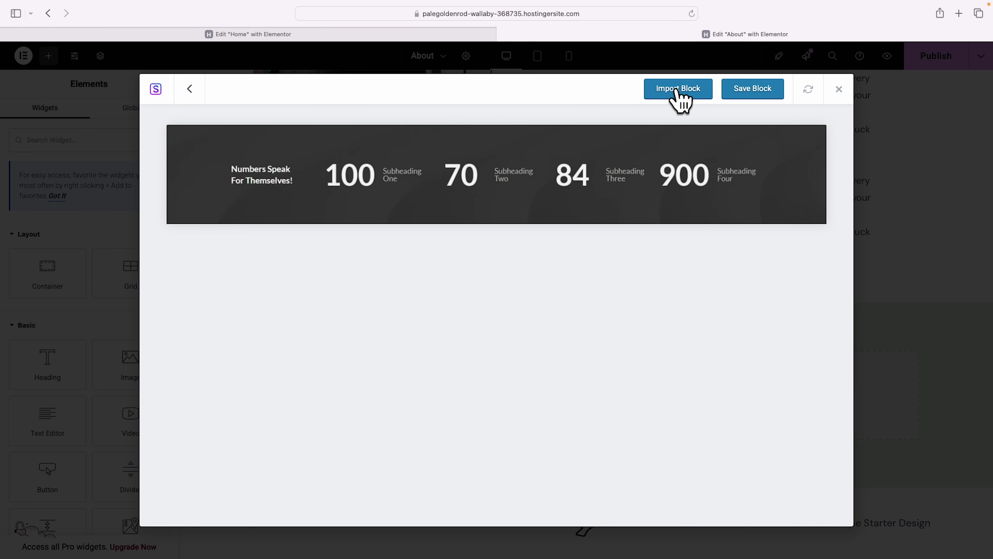
click(677, 90)
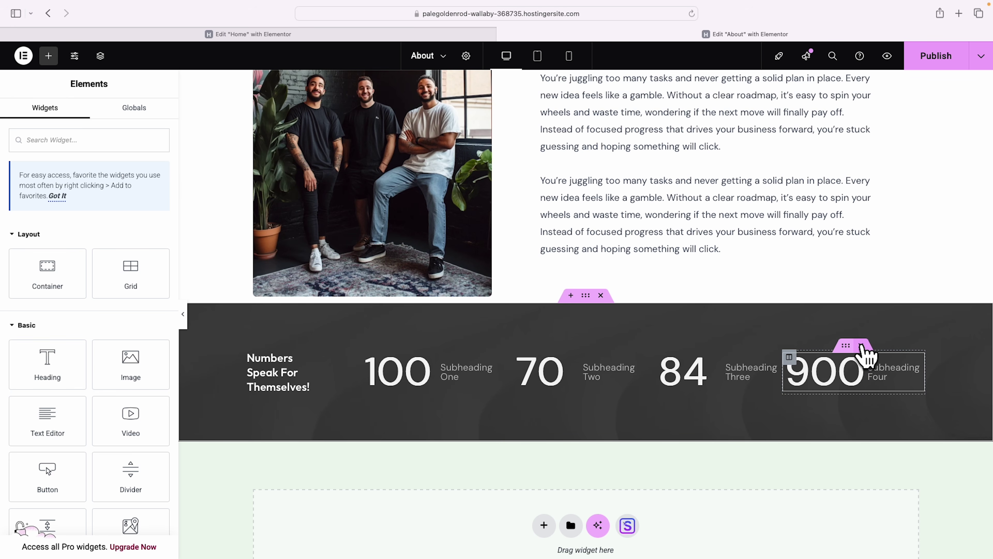
Delete the 900 counter and its now-empty column.
click(861, 346)
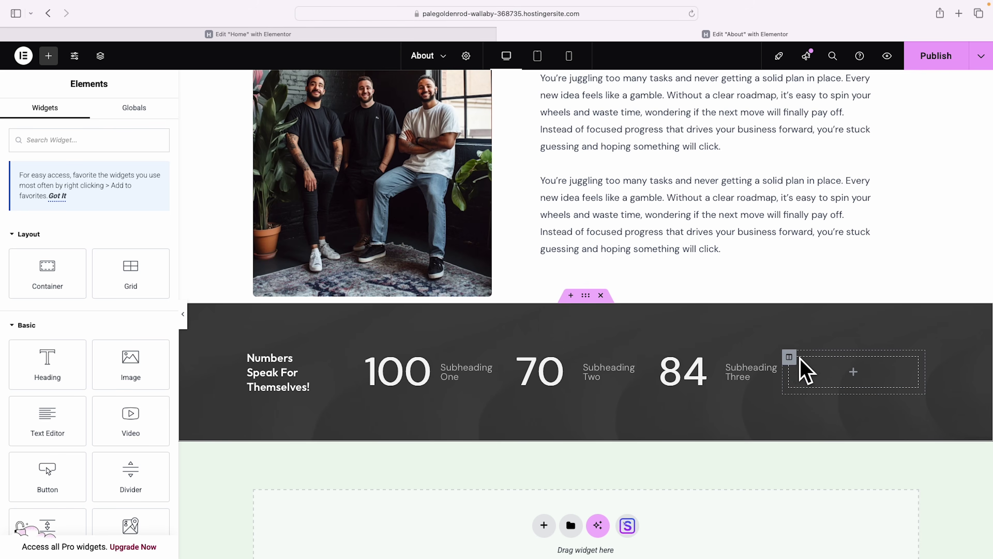
right_click(789, 358)
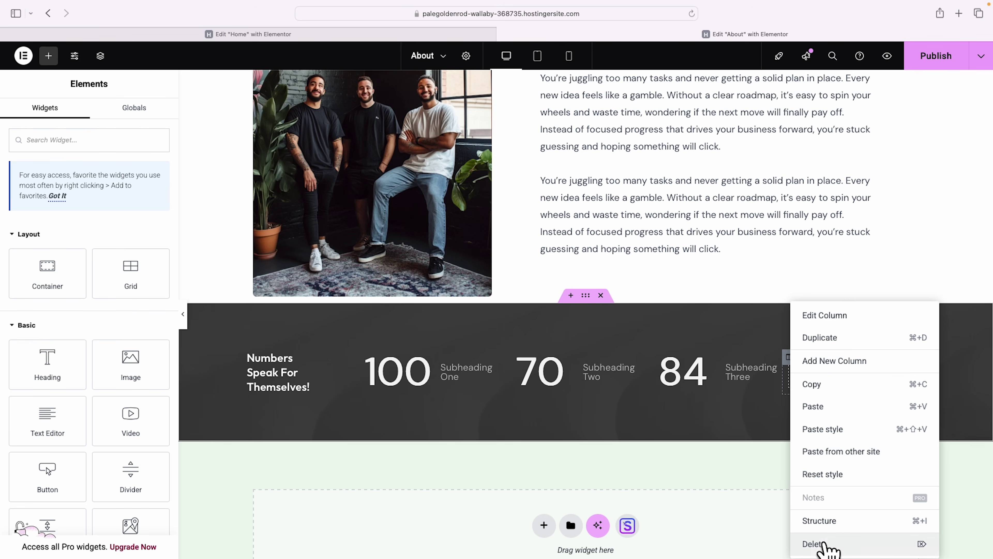
click(815, 544)
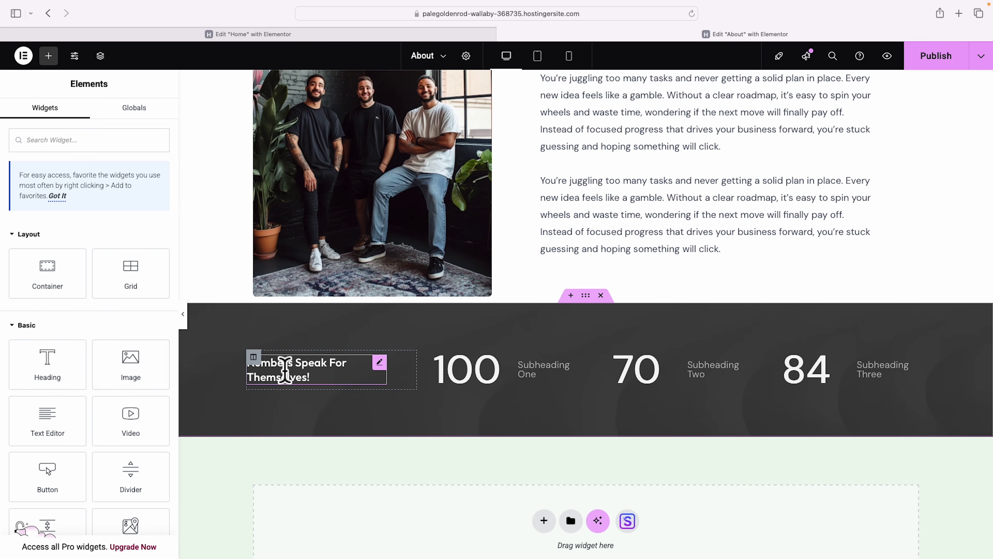
Select the 'Numbers Speak For Themselves!' heading title, then select the 100 counter.
click(333, 374)
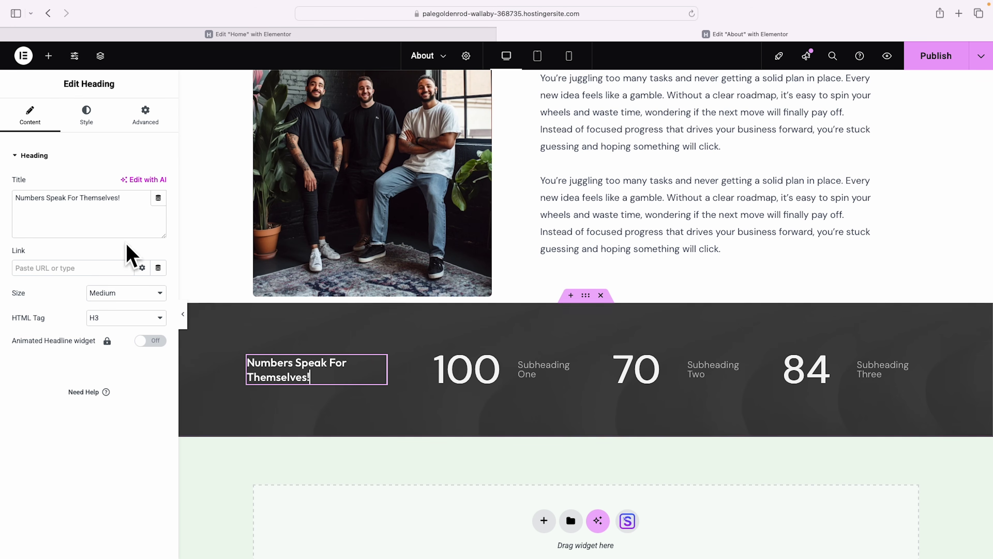
drag(21, 198, 123, 208)
click(123, 208)
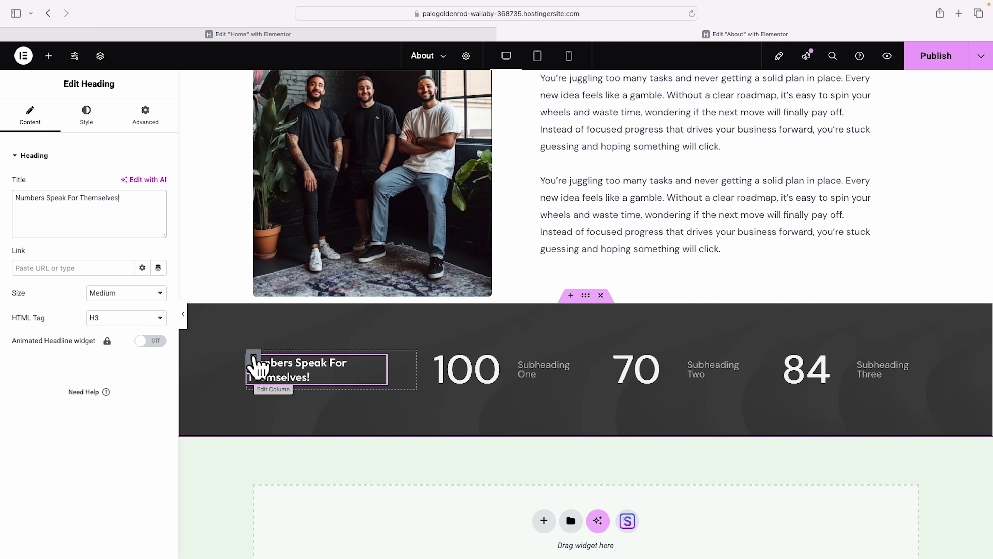
triple_click(91, 209)
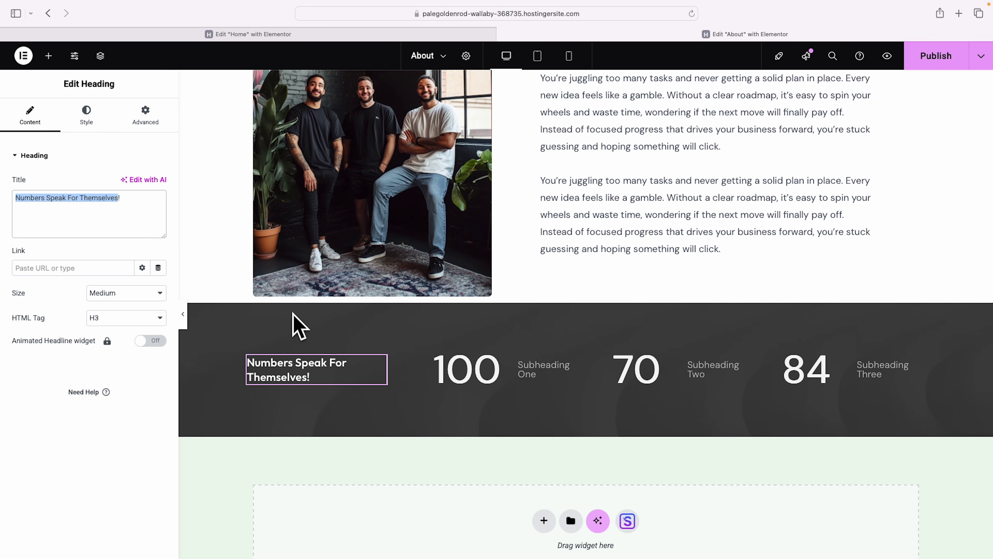
click(479, 391)
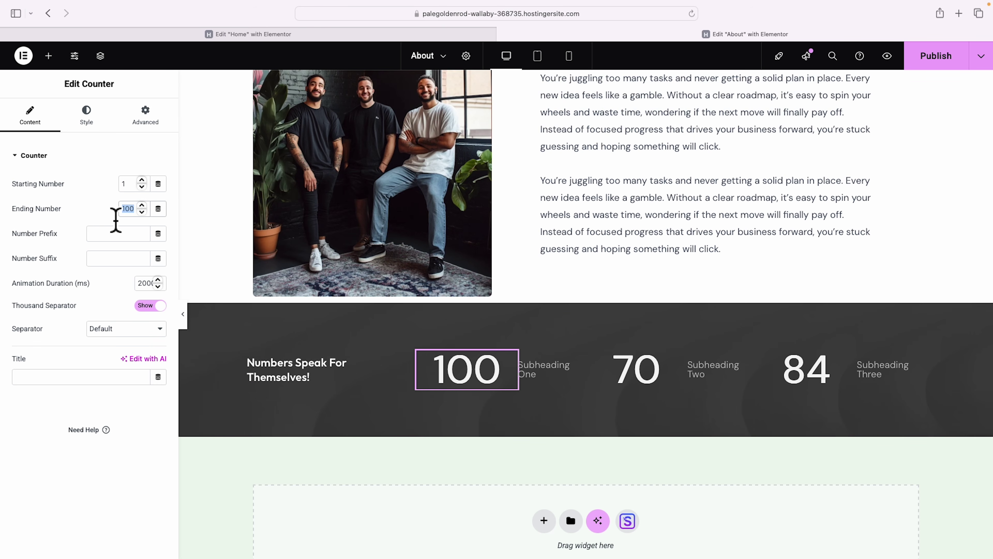
Make the first counter 98 with a % suffix, labelled 'Client satisfaction'.
text(98)
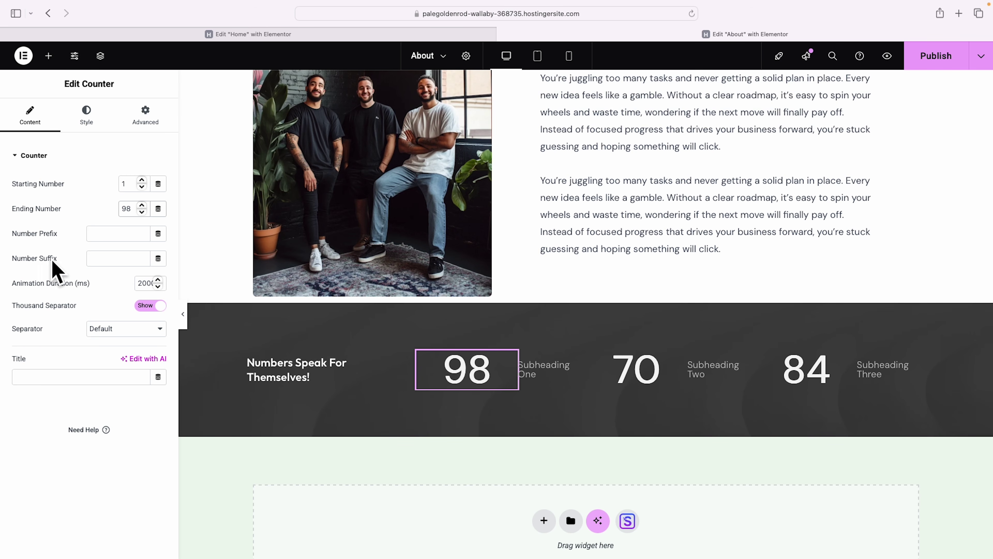
click(107, 261)
text(%)
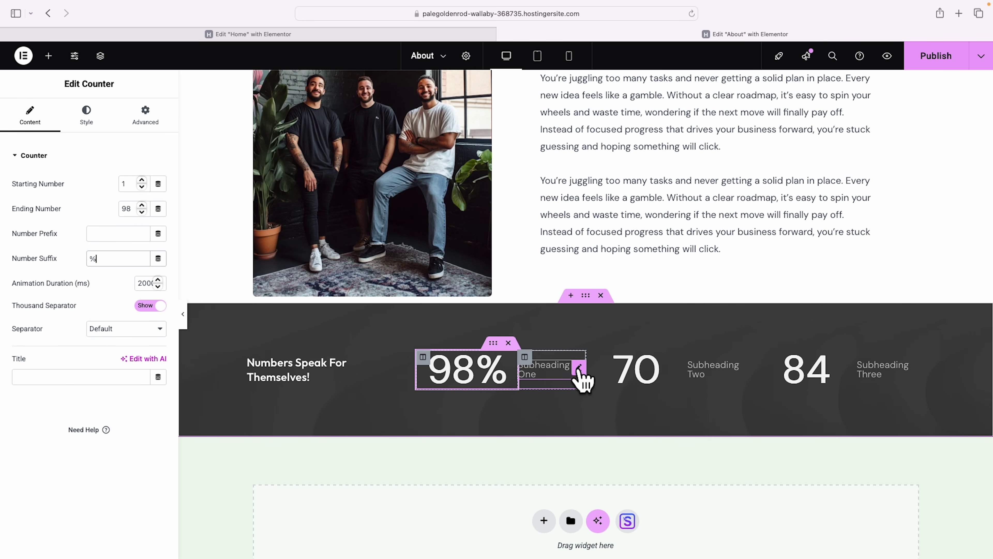
click(540, 375)
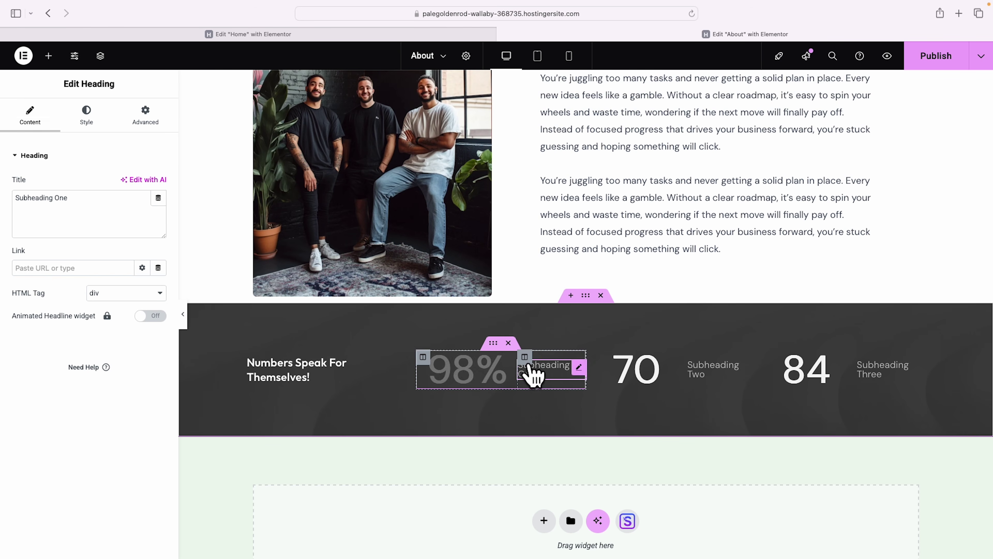
triple_click(93, 210)
text(Client satisfaction)
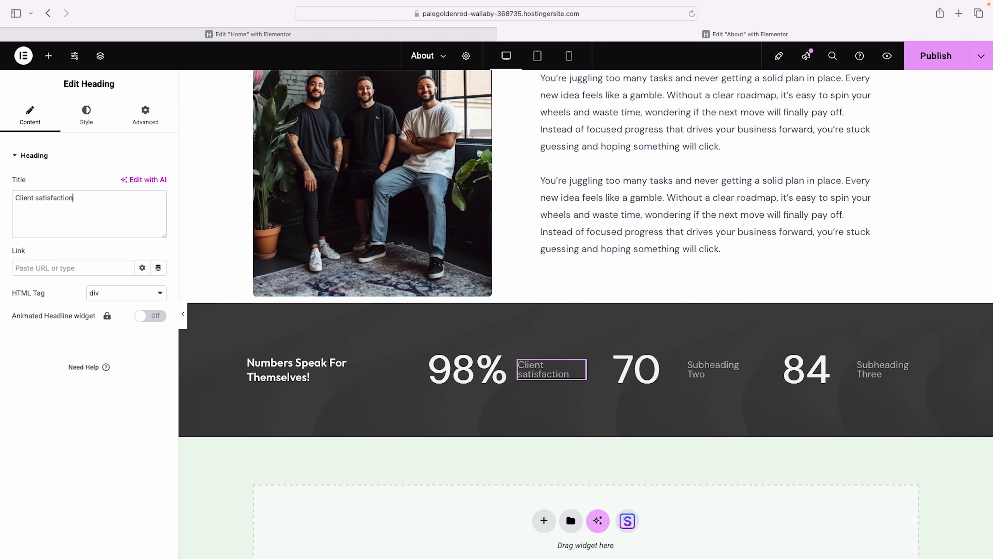
Give the 70 counter a $ prefix and retitle its heading 'Average first year profit'.
click(646, 373)
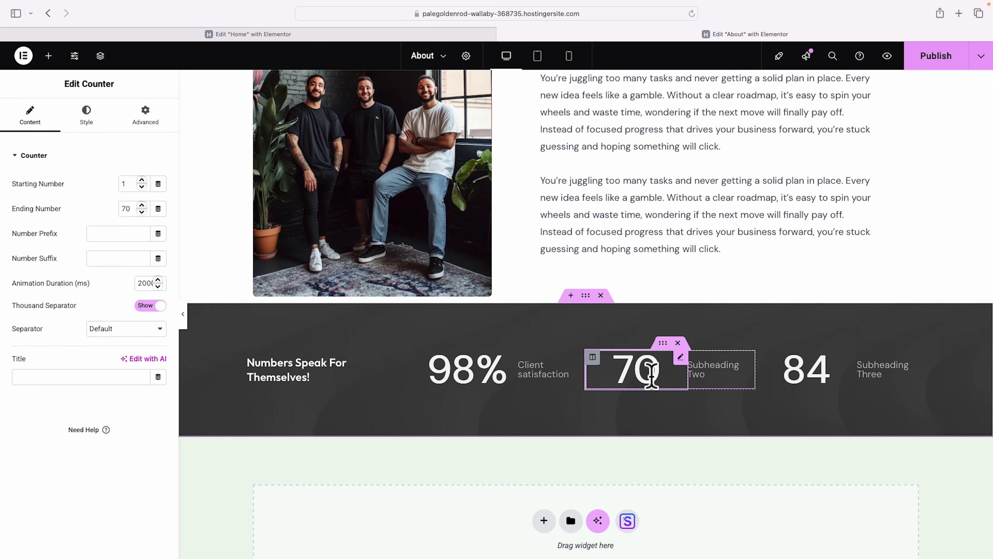
click(101, 237)
text($)
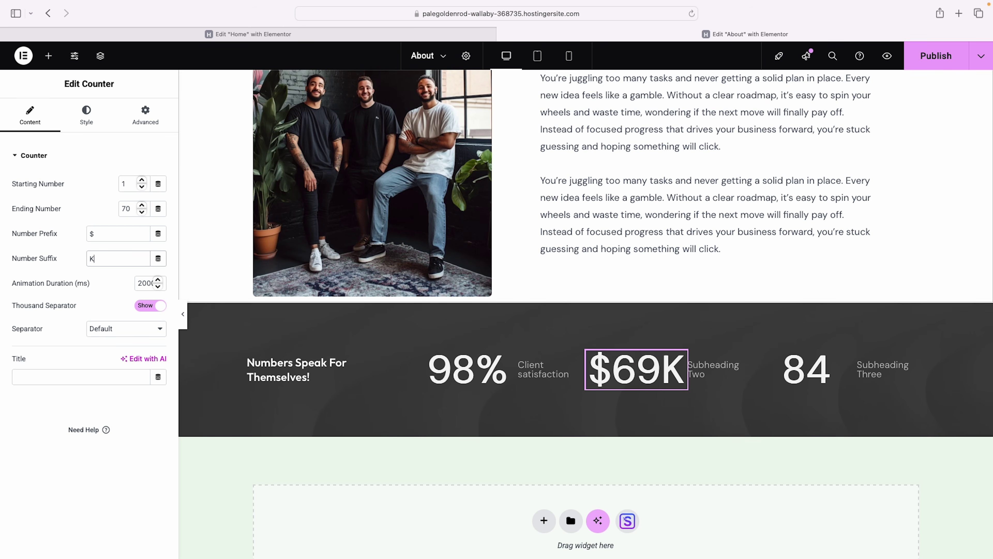
click(713, 368)
triple_click(77, 206)
text(Average)
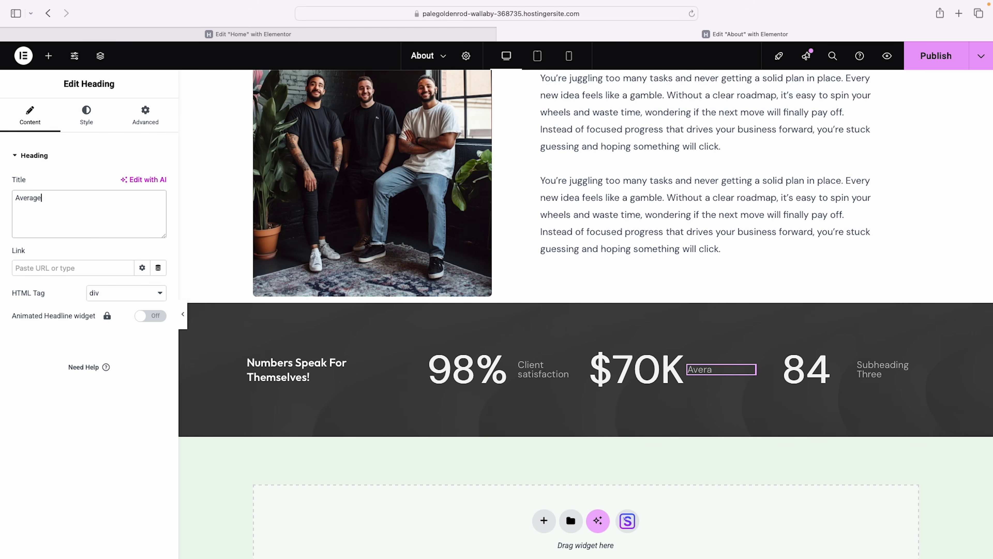
text( first year profit)
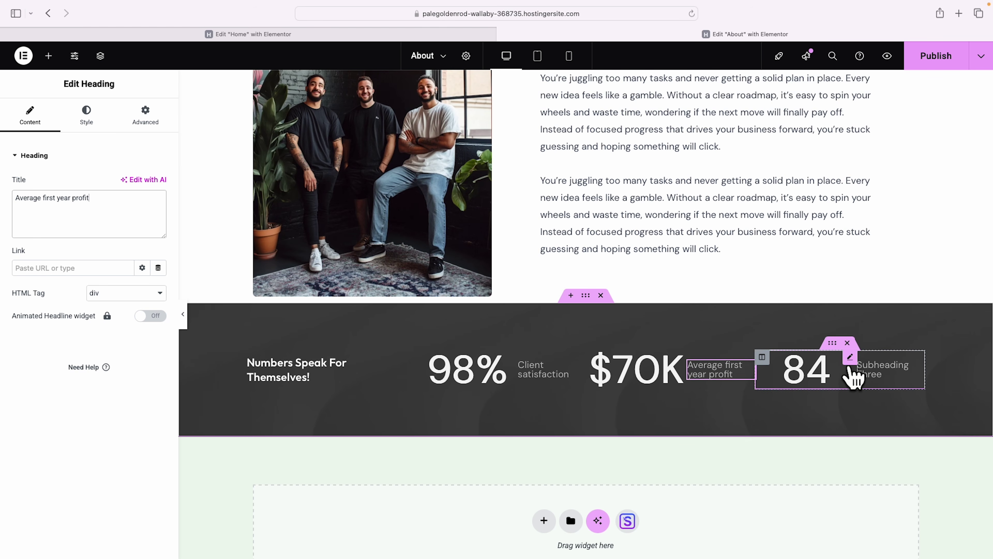
Set the third counter's ending number to 100 with a + suffix.
click(847, 372)
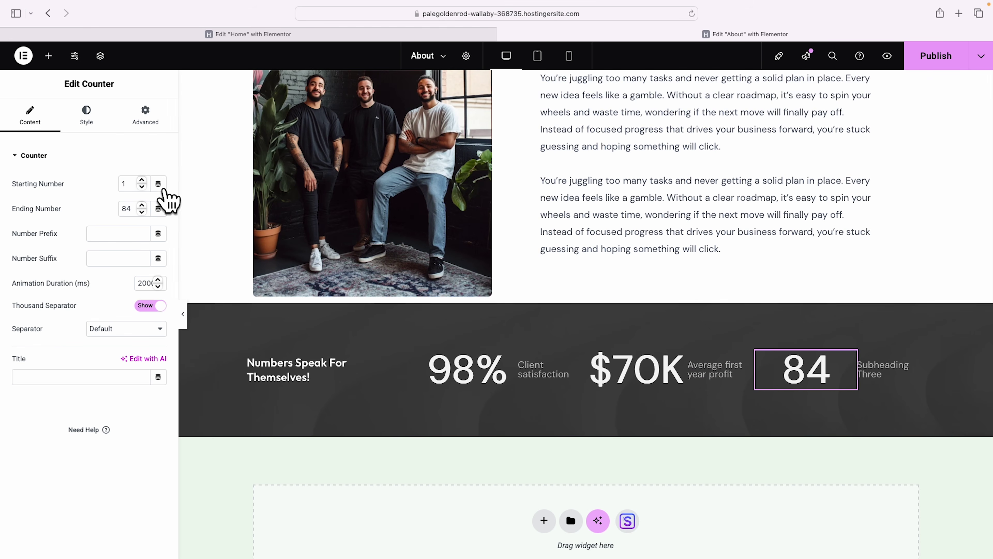
click(140, 216)
key(BackSpace)
key(BackSpace)
text(10)
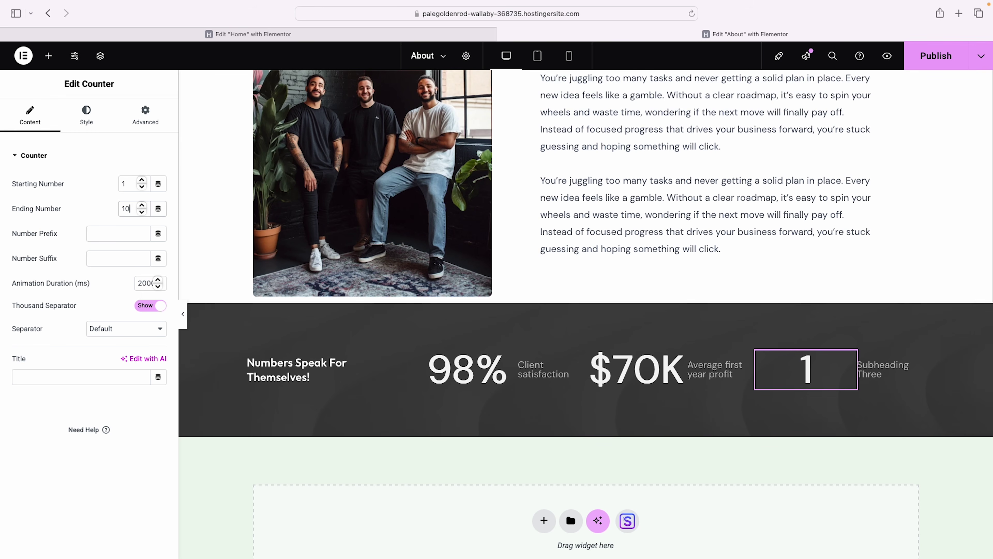
click(113, 258)
text(+)
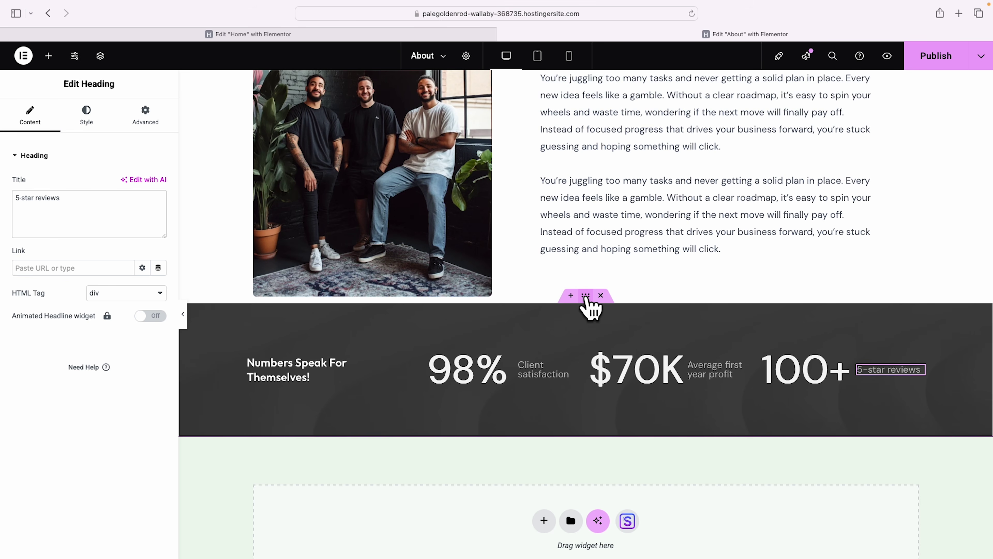
click(586, 298)
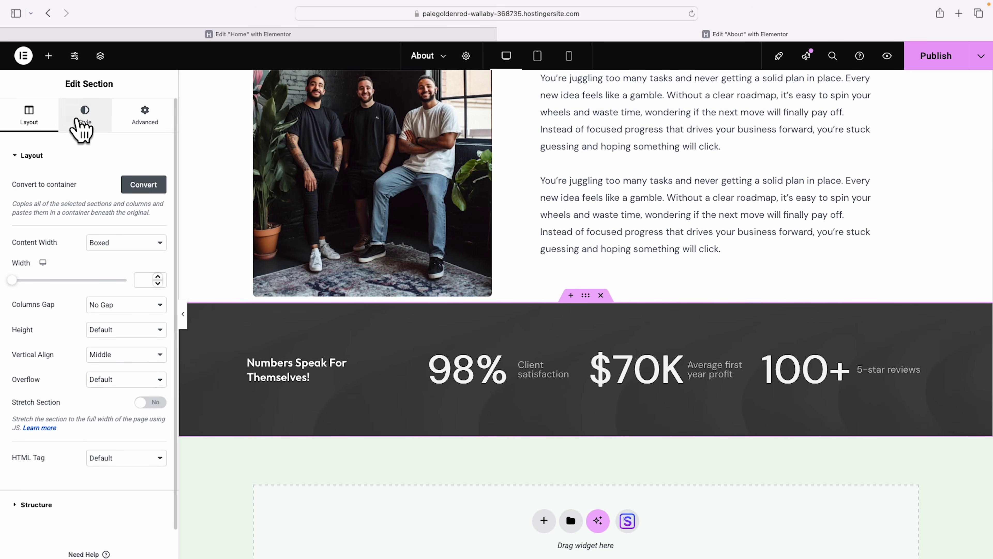
click(84, 115)
Give the stats section a black background colour and remove its background image.
click(158, 233)
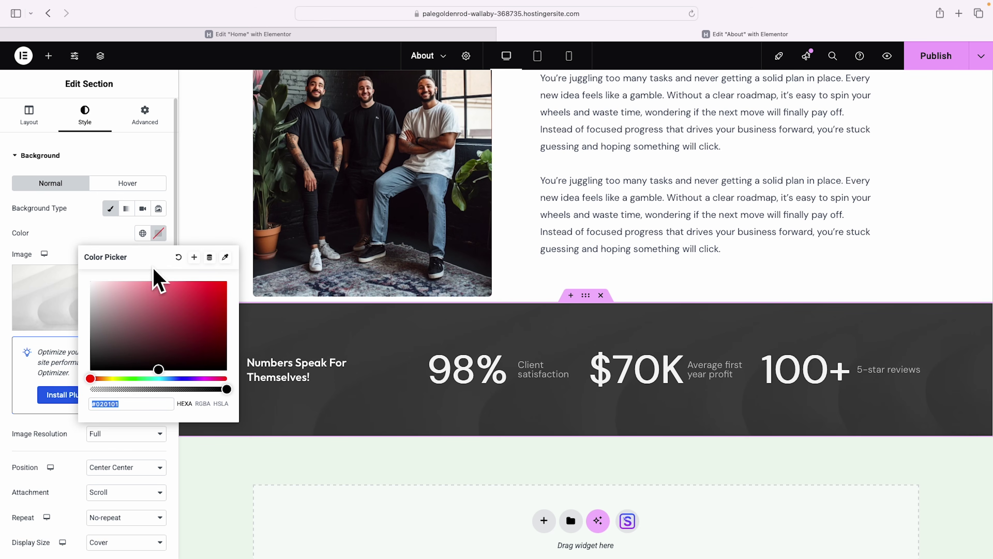
drag(115, 346, 82, 377)
key(Escape)
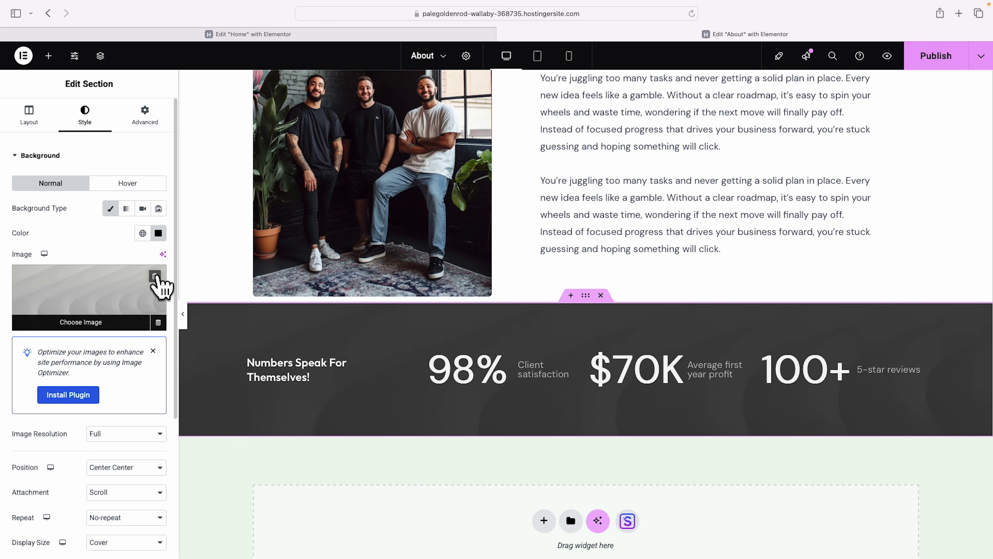
click(155, 276)
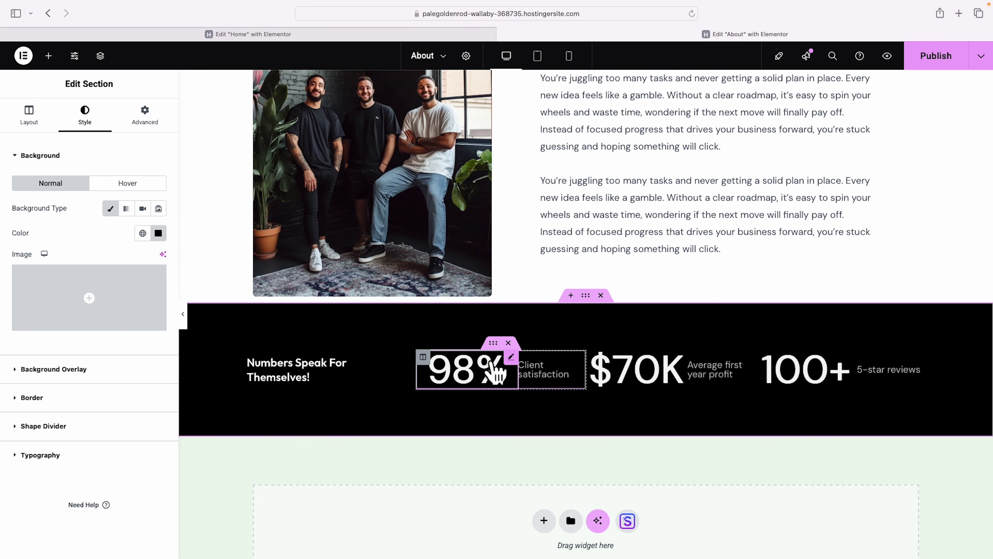
Make the 98% number bright green and save that shade as a new global colour.
click(505, 378)
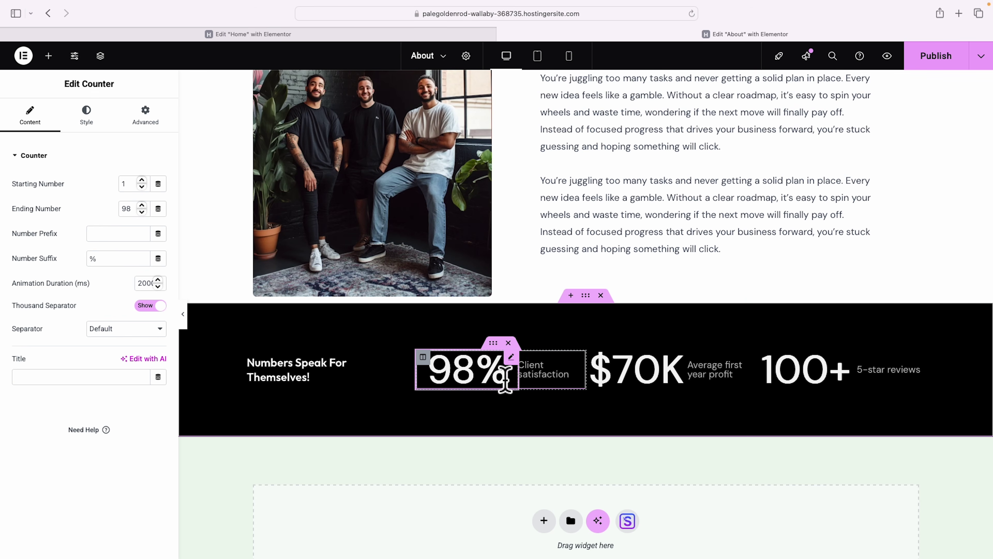
click(87, 114)
click(26, 277)
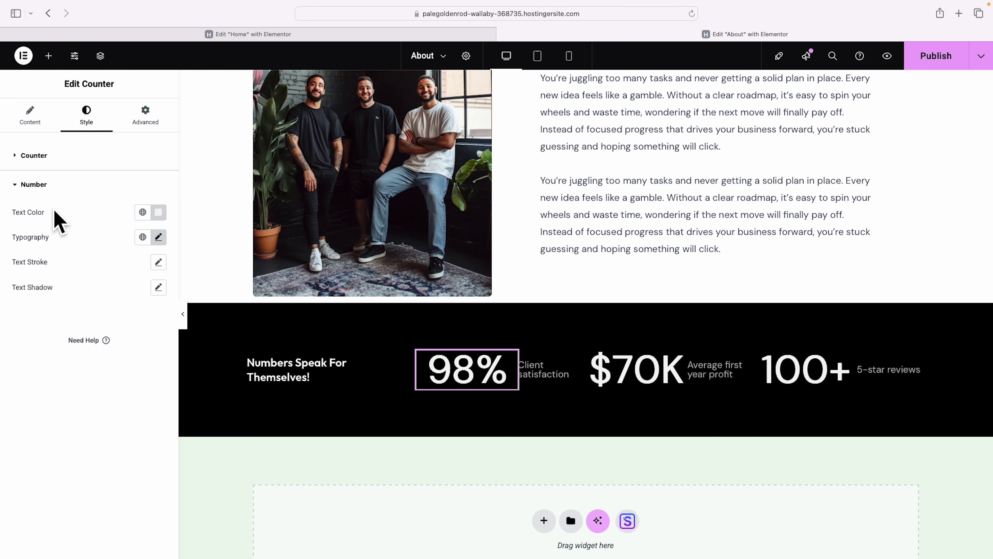
click(143, 213)
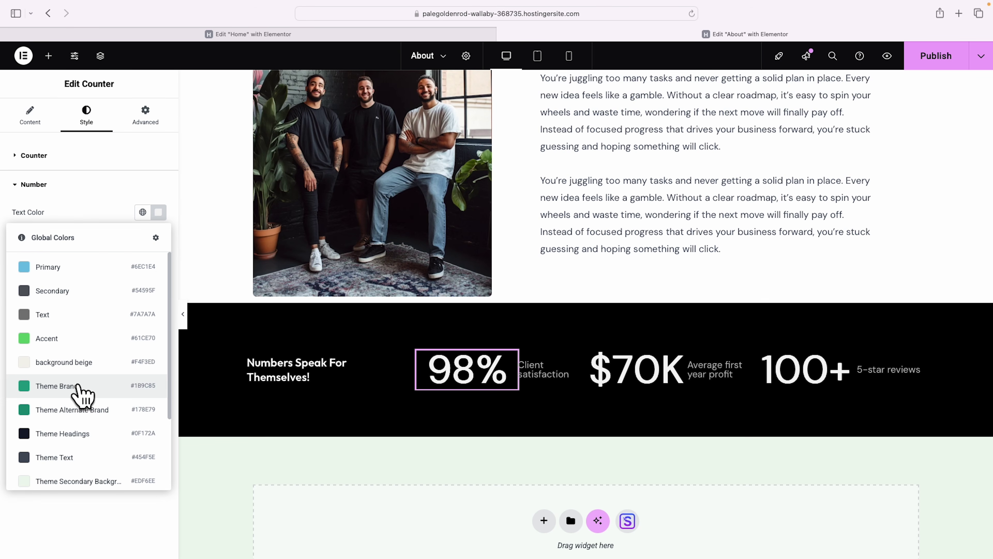
click(80, 410)
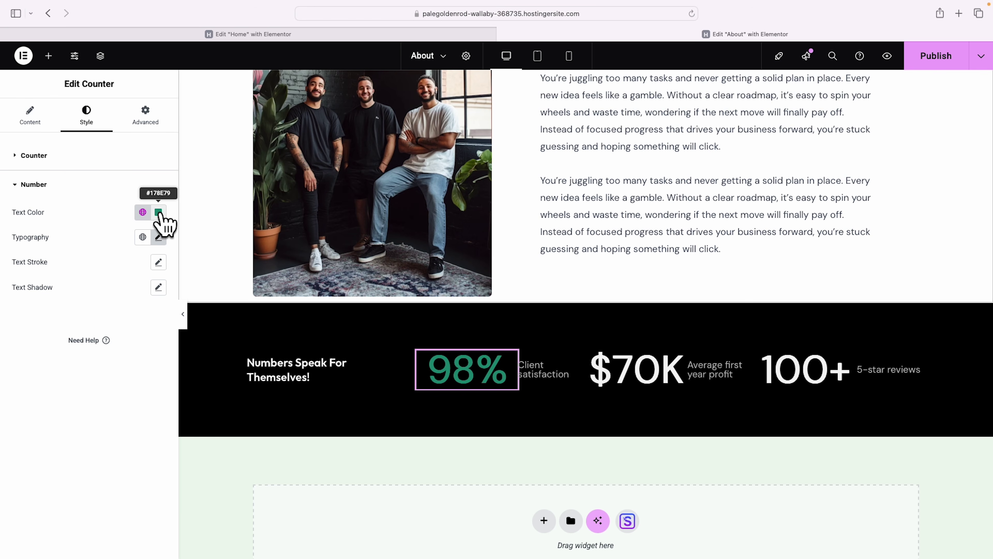
click(159, 213)
drag(200, 293, 203, 277)
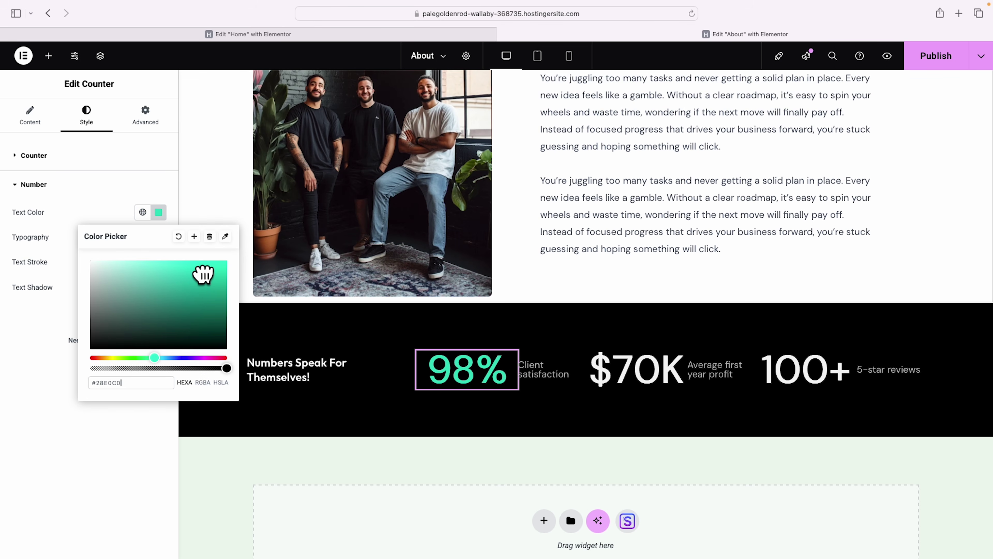
mouse_move(204, 277)
mouse_down()
mouse_move(202, 291)
mouse_move(203, 277)
mouse_up()
click(194, 237)
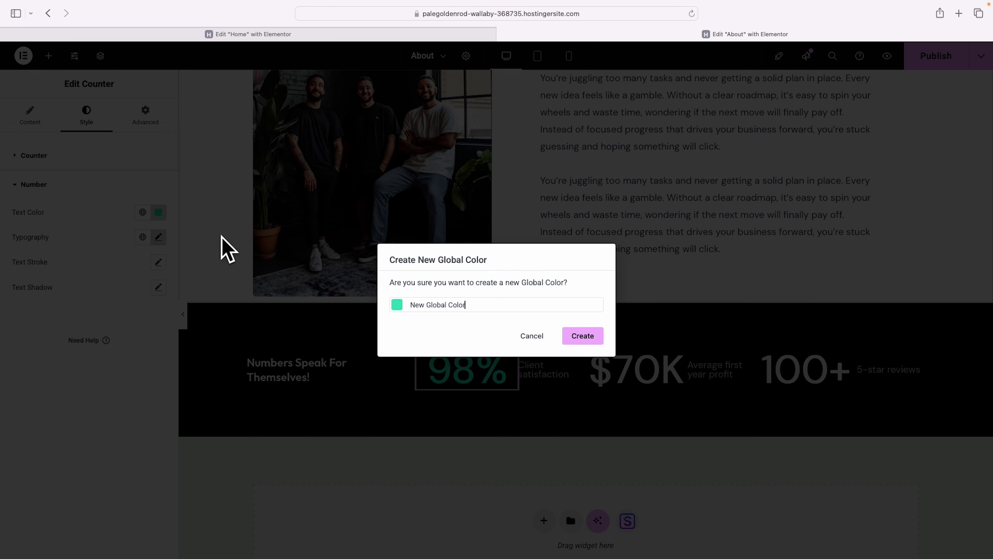
click(582, 336)
Copy the 98% counter's style and paste it onto the $70K and 100+ counters.
right_click(478, 376)
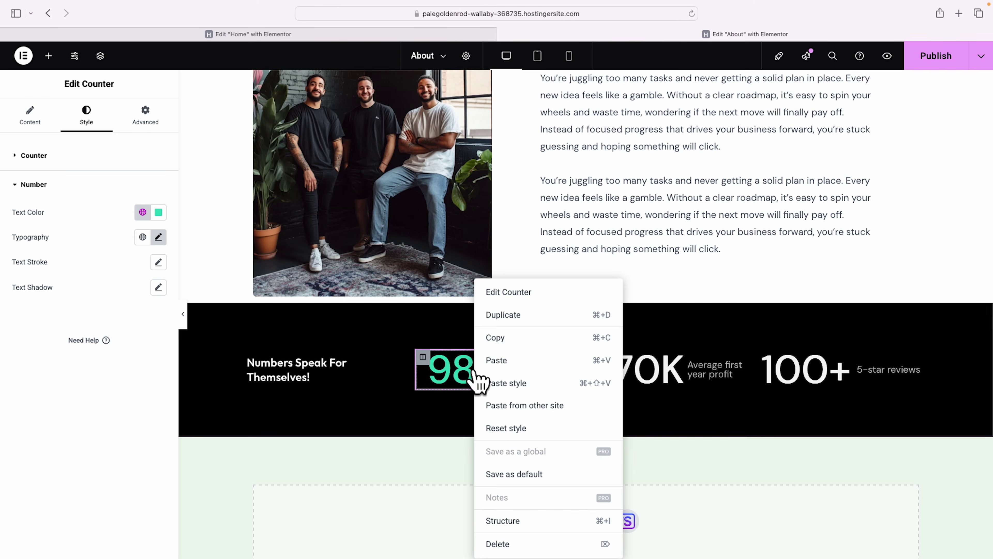
click(502, 339)
right_click(640, 370)
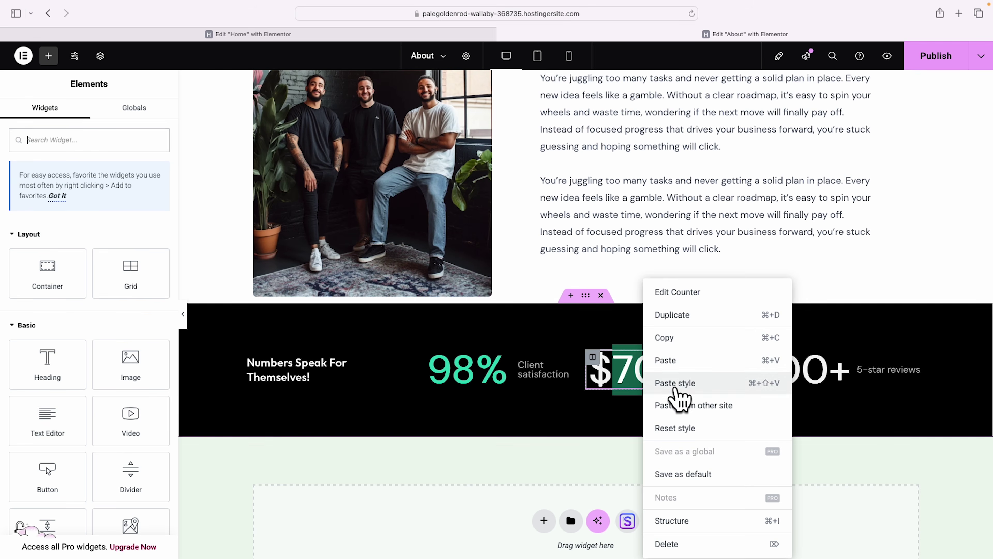
click(674, 384)
right_click(814, 372)
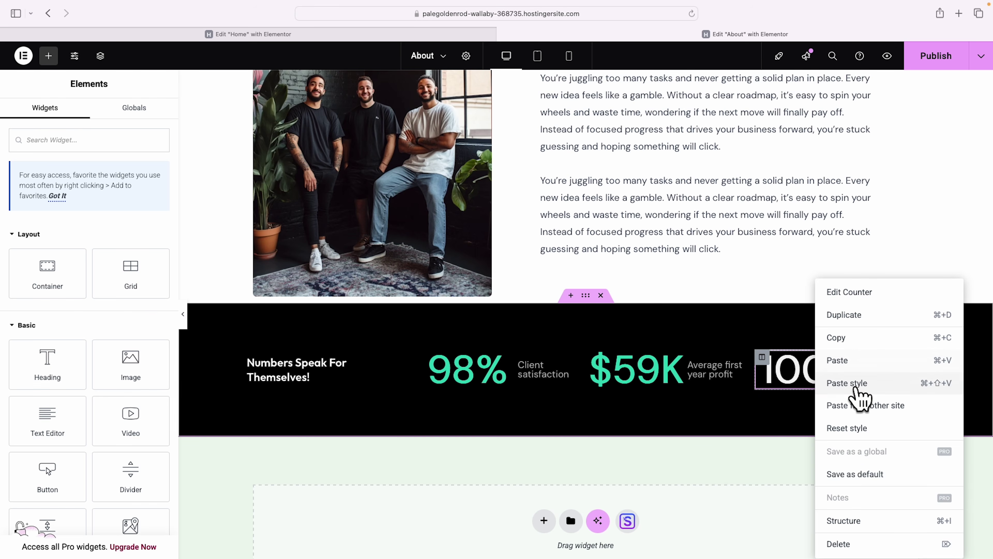
click(855, 388)
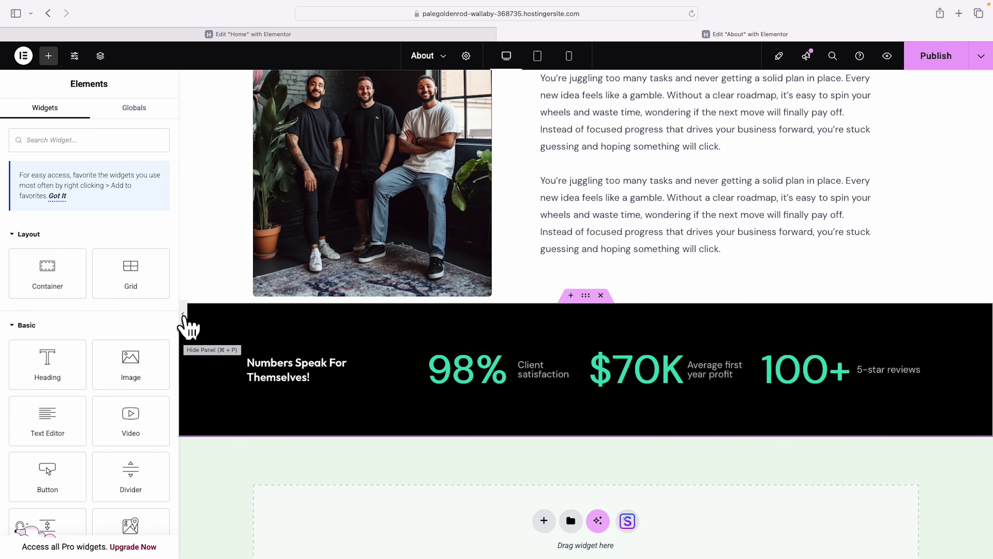
click(182, 315)
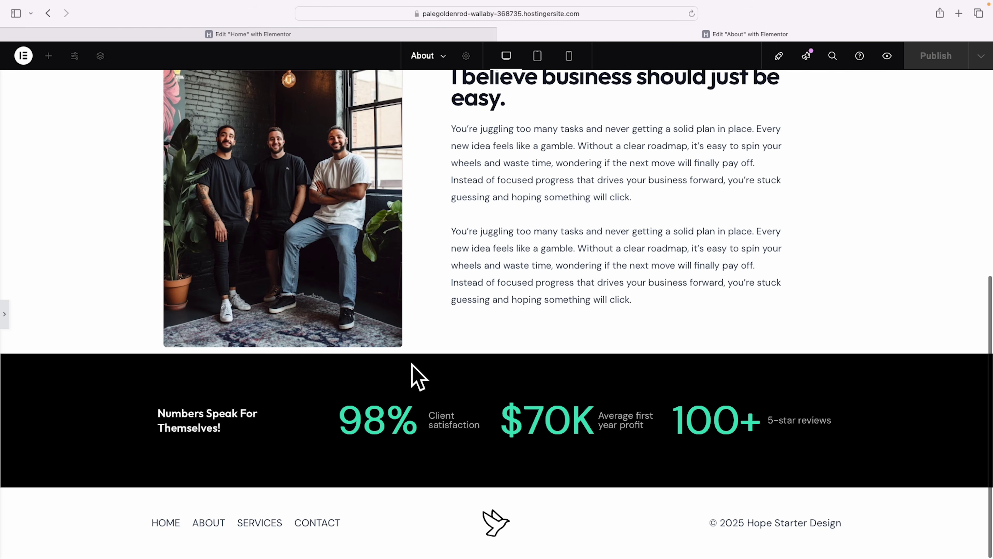
Give the team-photo container a 90 px bottom padding.
scroll(415, 366, up, 2)
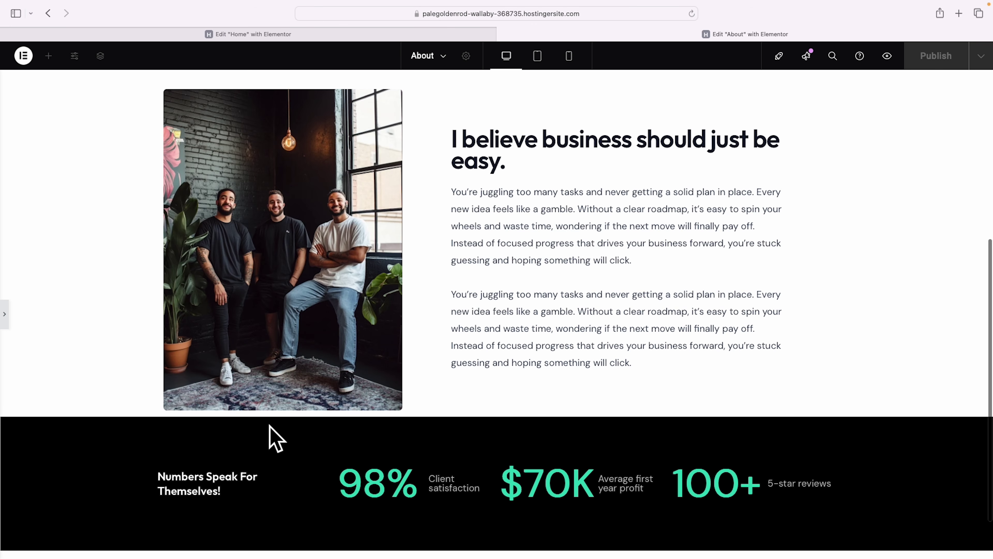
scroll(466, 431, up, 3)
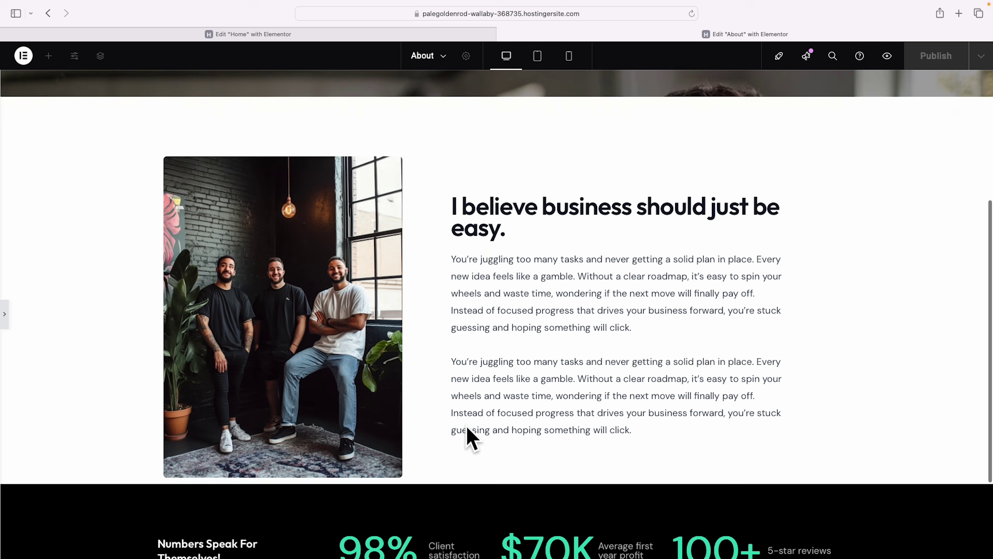
scroll(465, 425, down, 1)
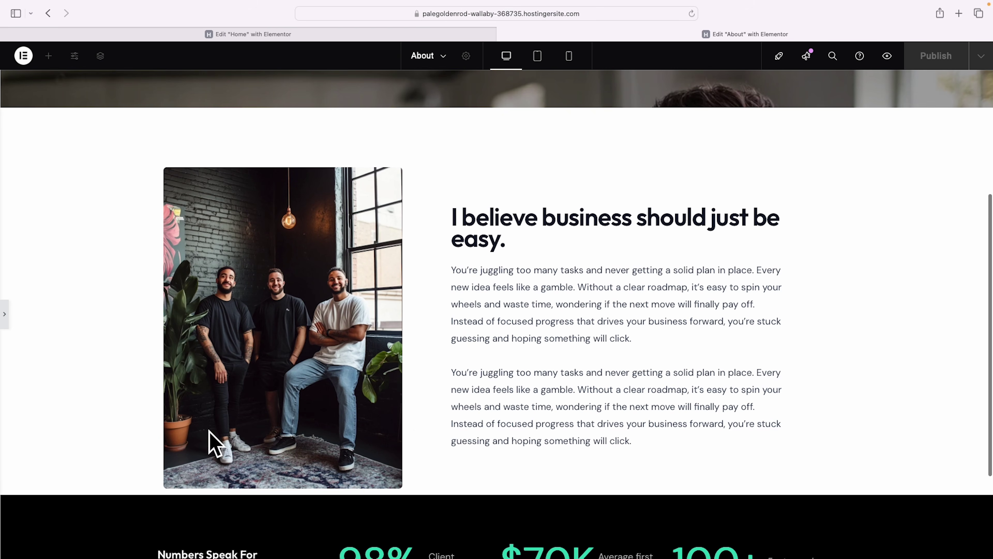
click(5, 316)
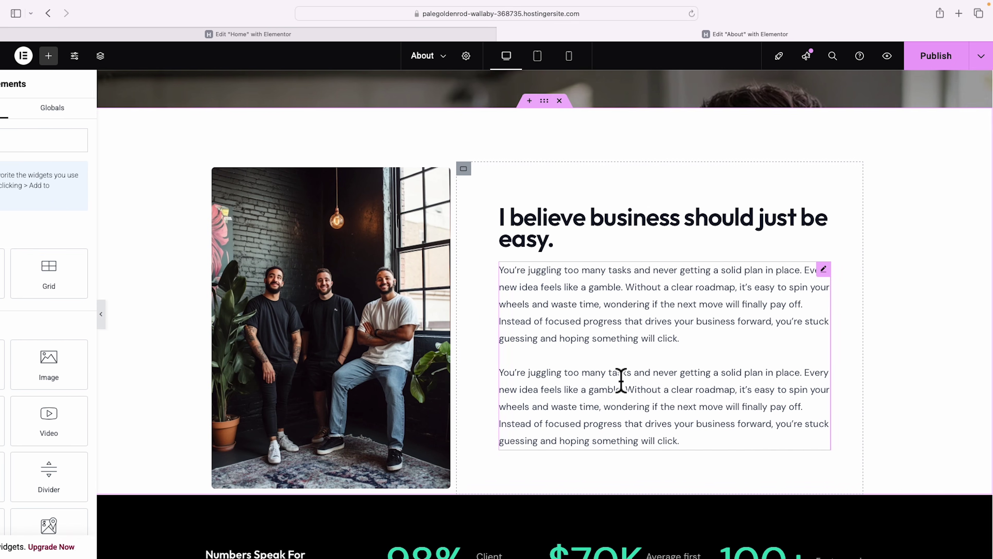
scroll(592, 110, up, 2)
click(587, 164)
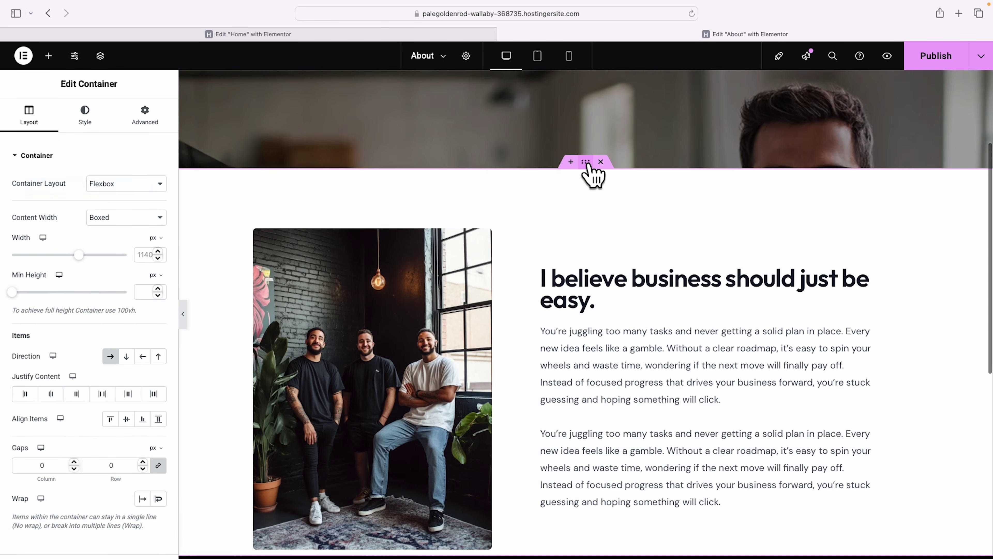
click(143, 116)
scroll(140, 158, down, 1)
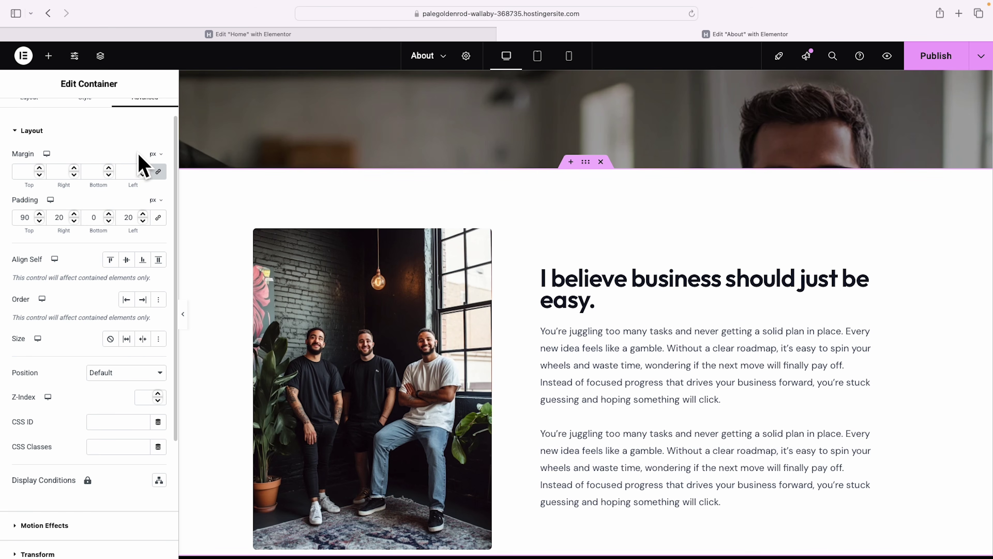
scroll(622, 215, down, 1)
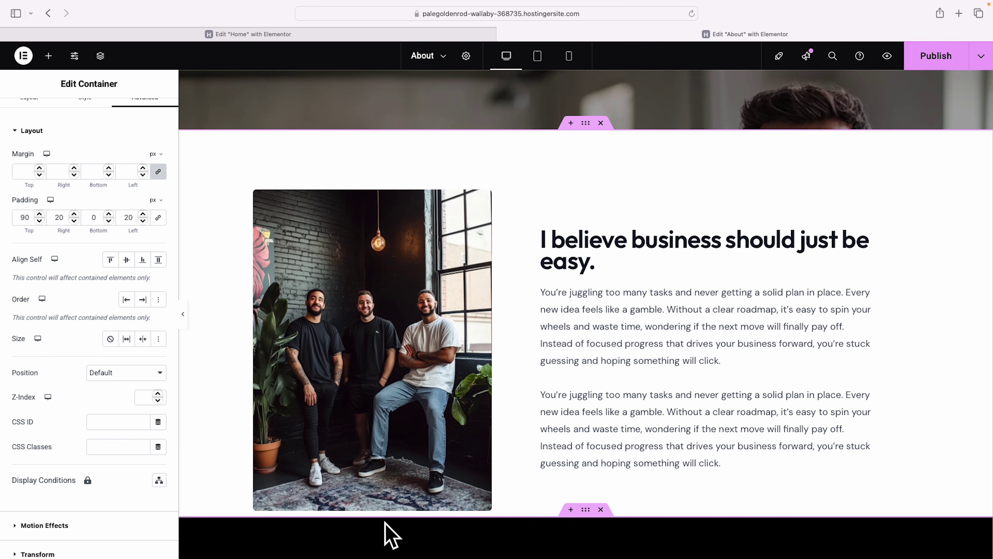
click(91, 223)
text(9)
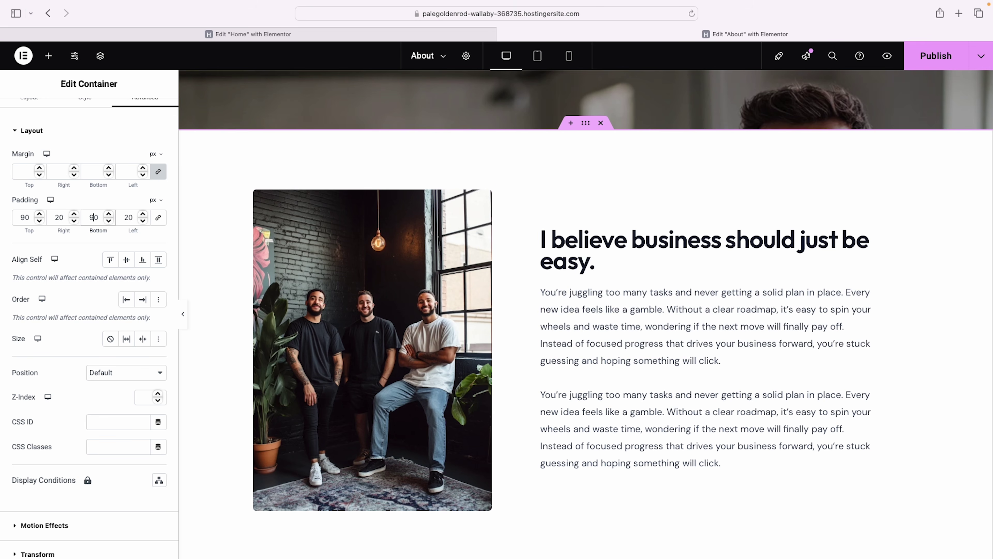
scroll(656, 377, down, 3)
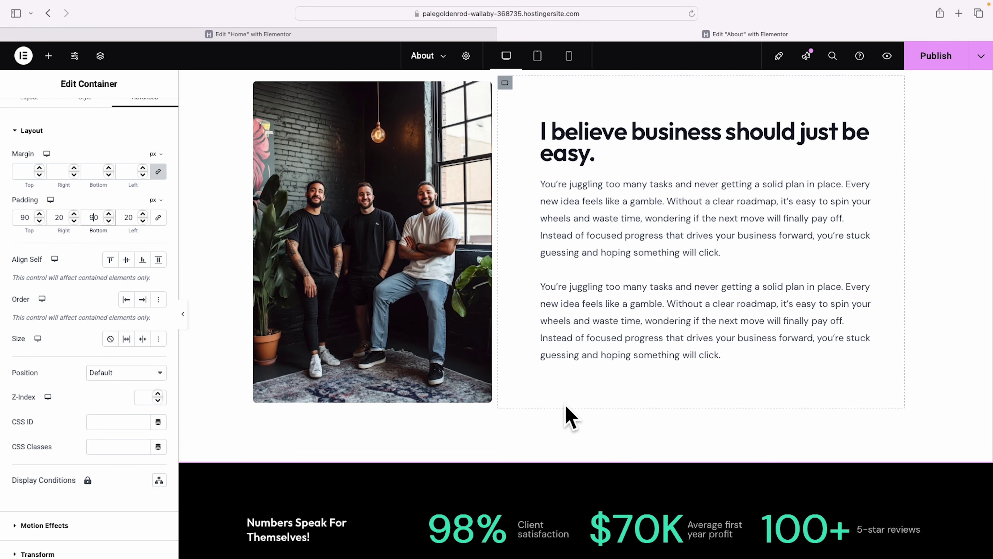
scroll(803, 394, down, 6)
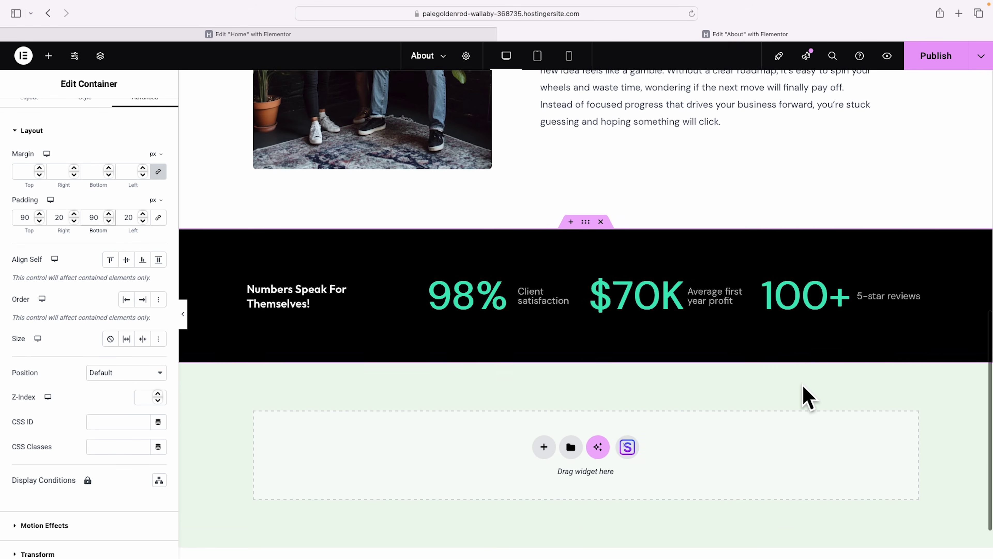
scroll(806, 399, down, 2)
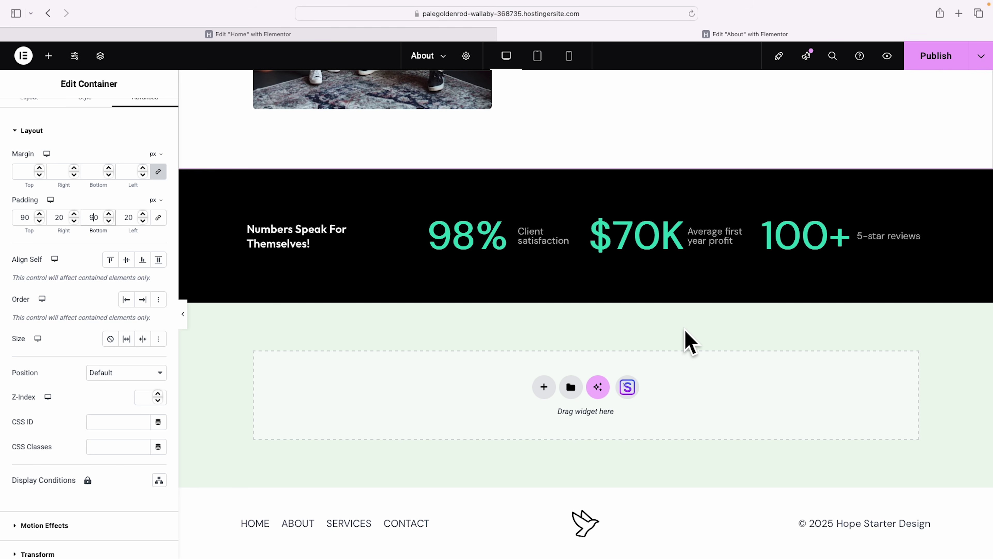
Filter the starter library's Blocks to Team and import the four-portrait team block.
click(631, 390)
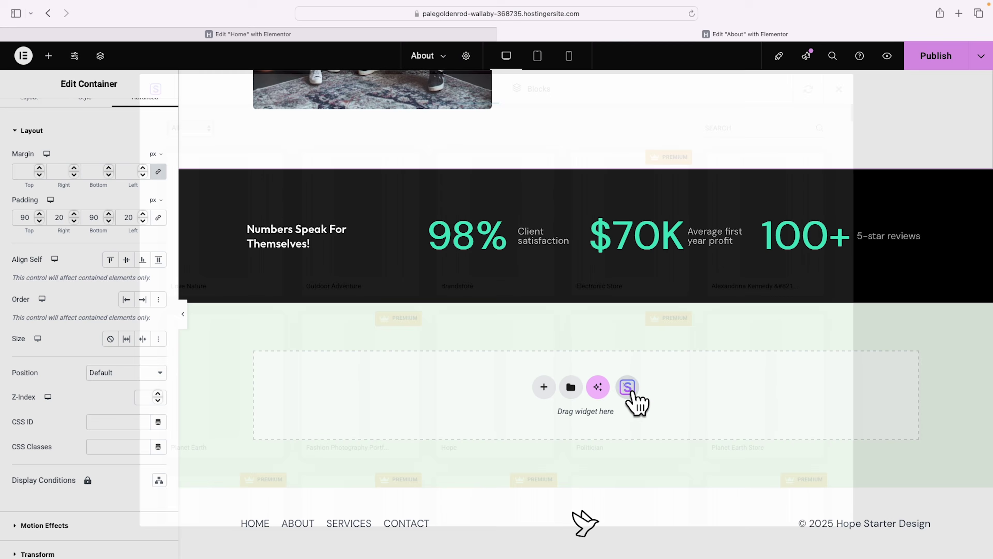
click(532, 90)
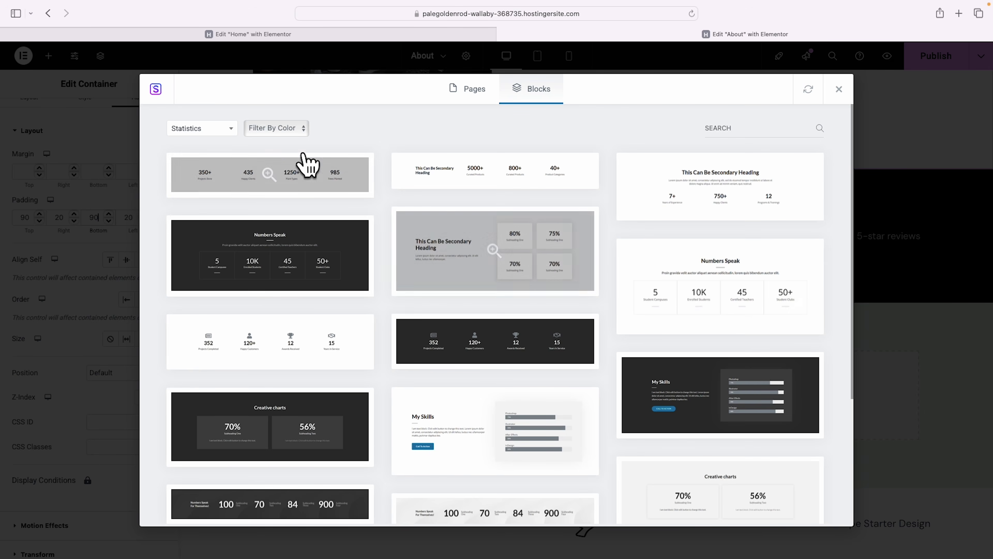
click(231, 130)
scroll(219, 195, up, 5)
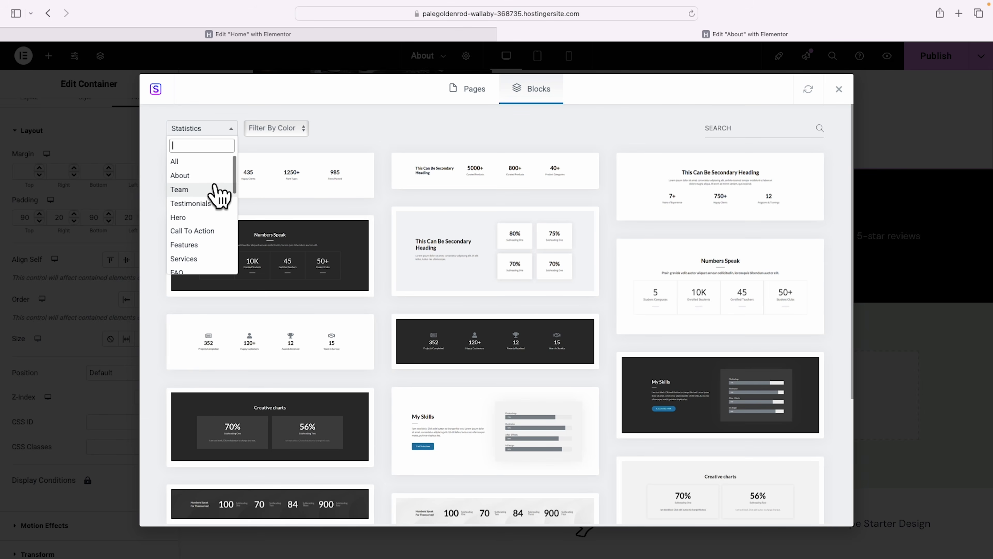
click(184, 189)
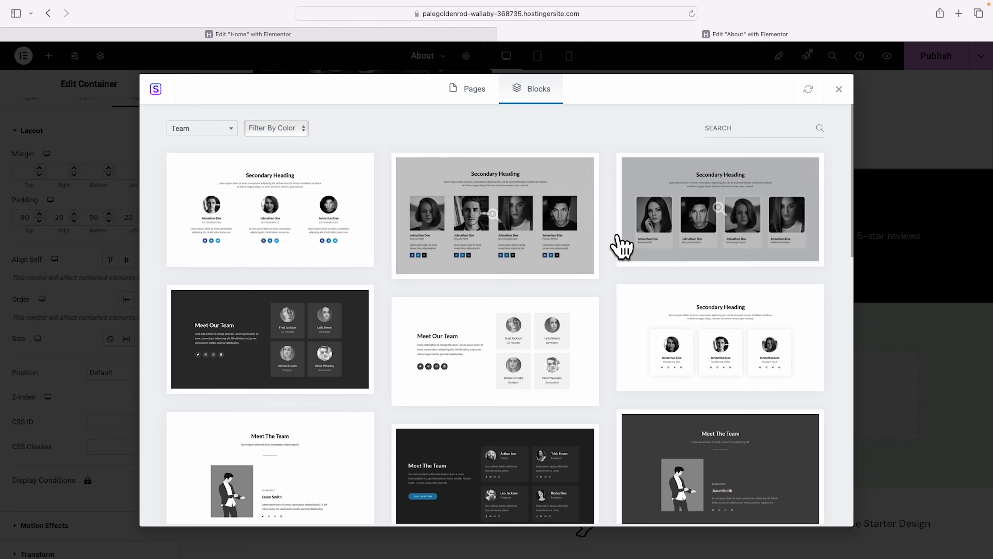
scroll(616, 241, down, 1)
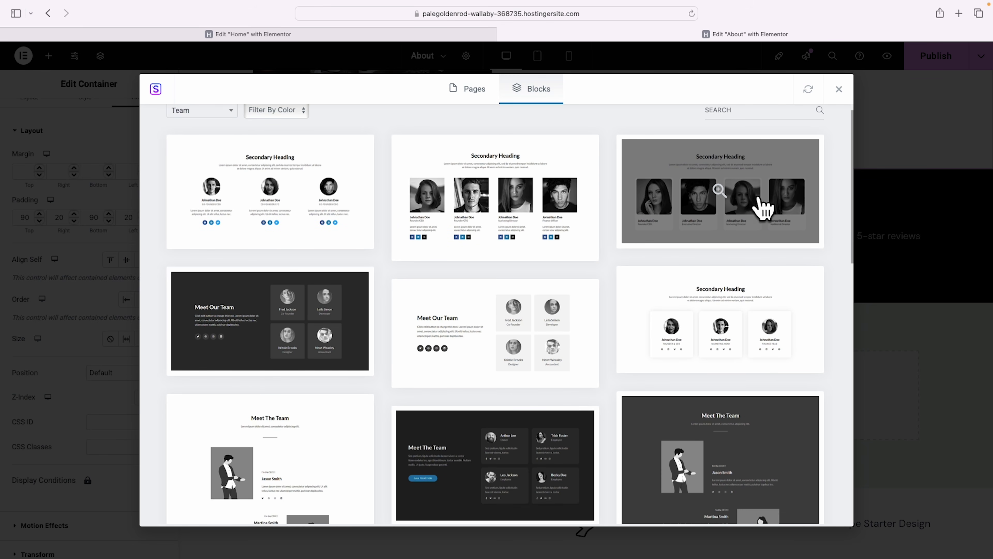
scroll(758, 194, down, 20)
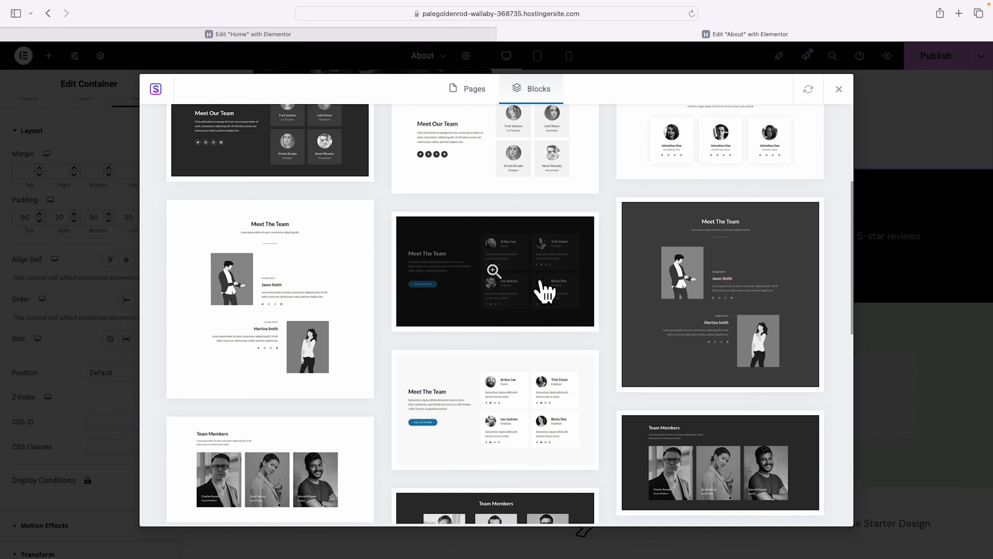
scroll(608, 289, down, 12)
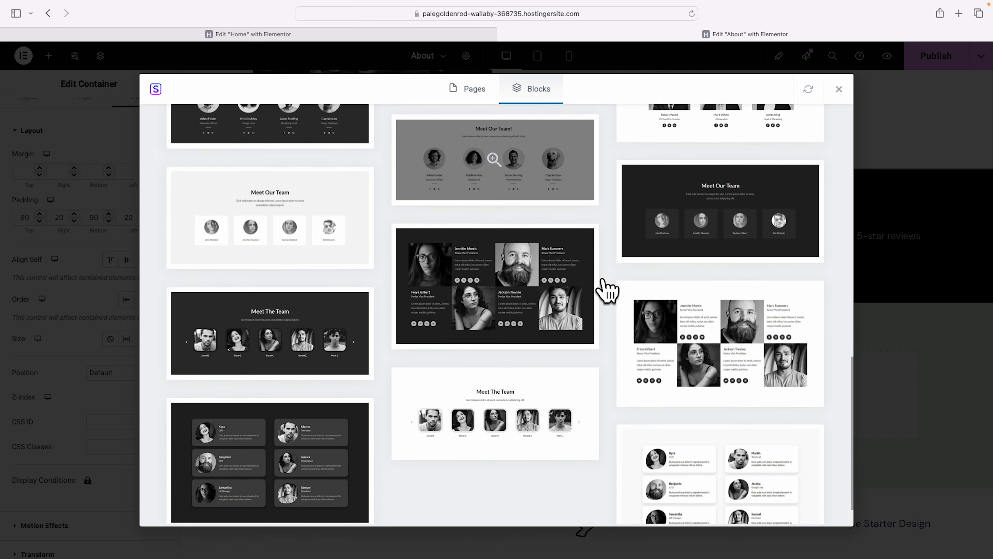
scroll(618, 332, up, 20)
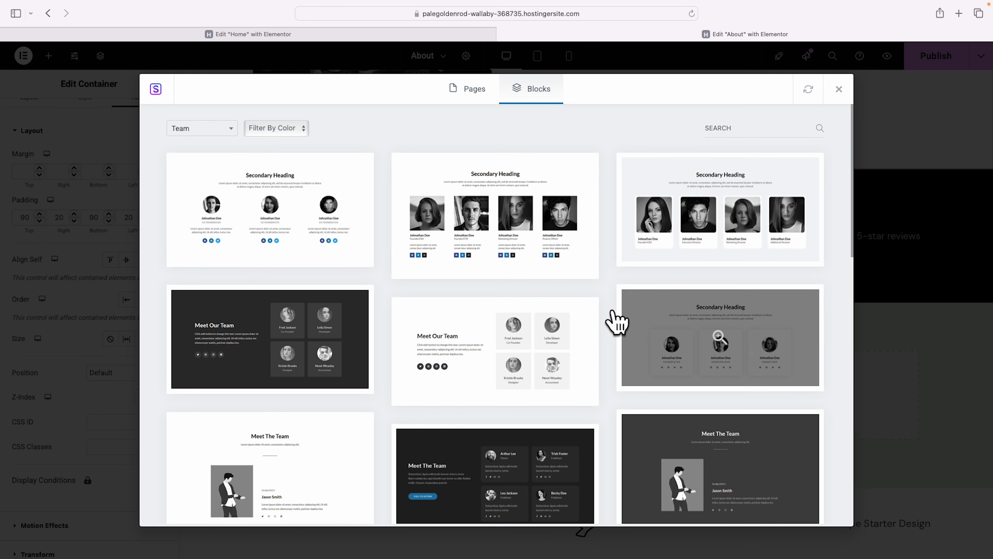
click(734, 198)
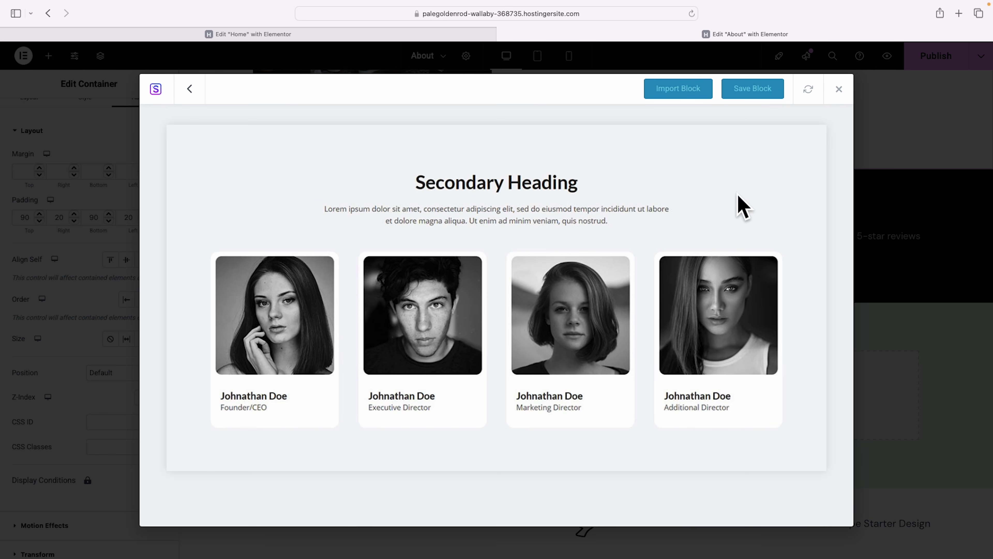
click(682, 94)
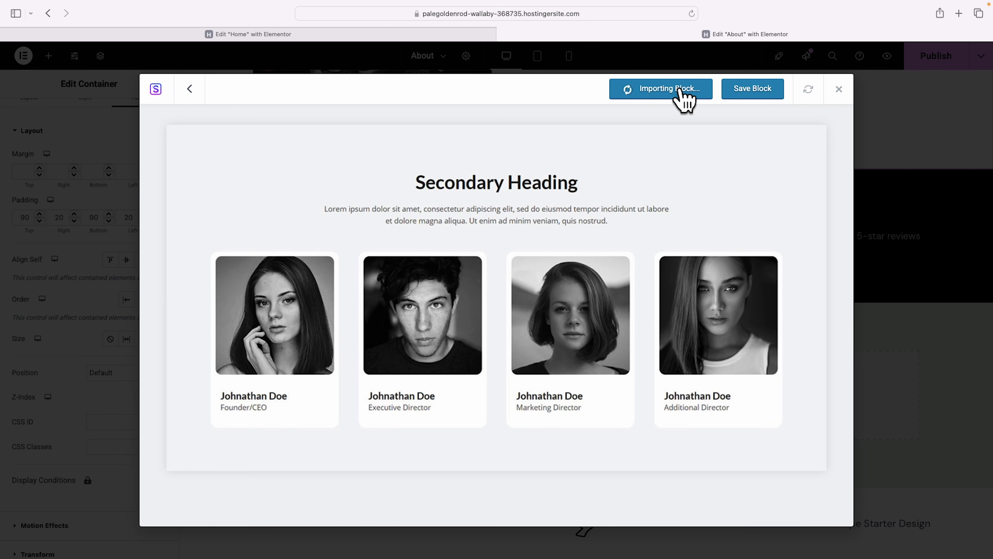
Retitle the team heading 'Meet the team...' and delete the lorem intro paragraph.
click(614, 203)
triple_click(66, 198)
text(Meet the team...)
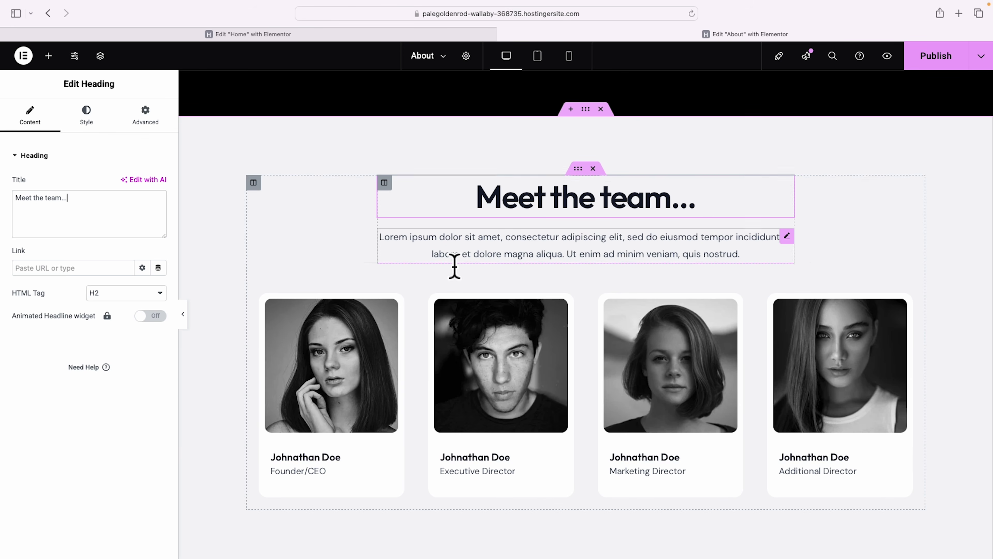
click(482, 239)
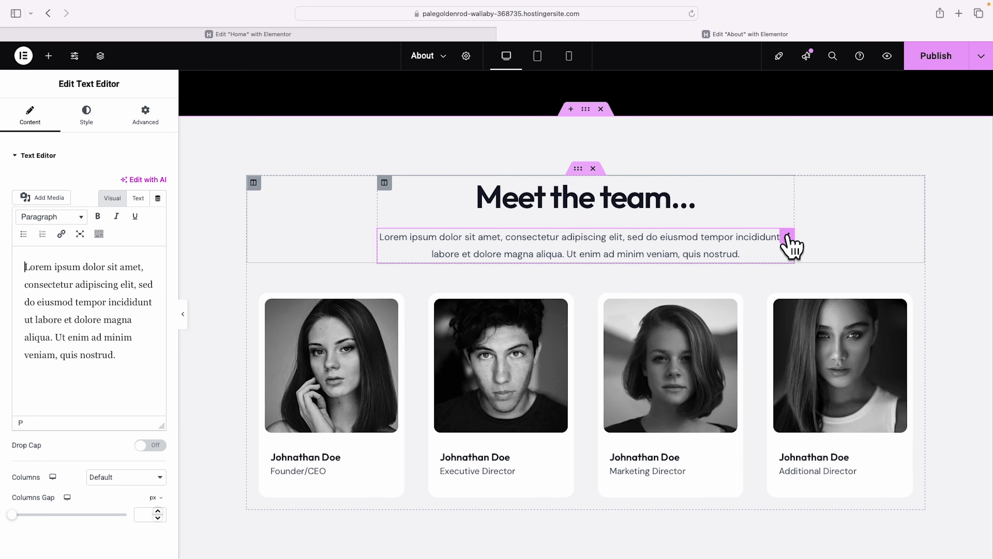
right_click(788, 237)
click(818, 505)
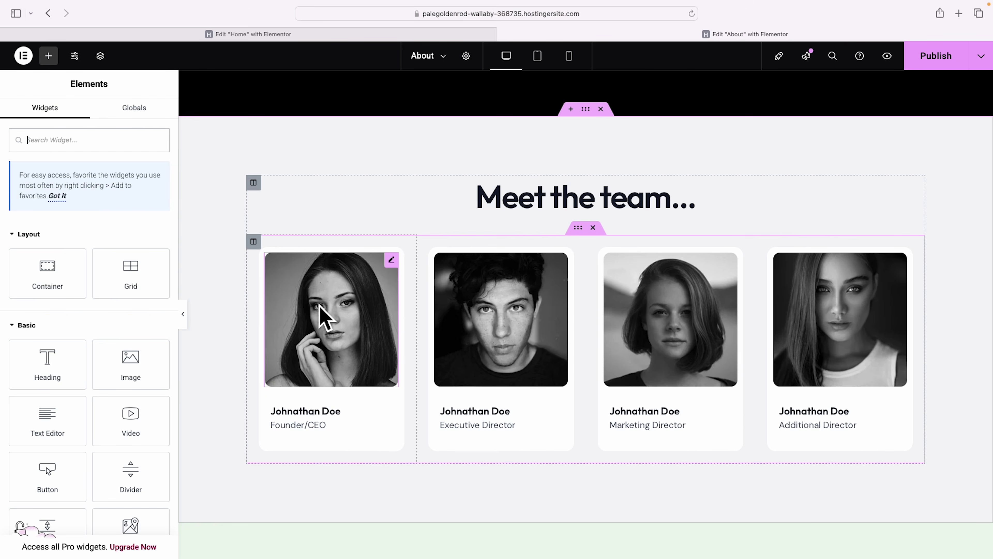
Replace the first two card photos with the bearded man and curly-haired woman.
click(328, 313)
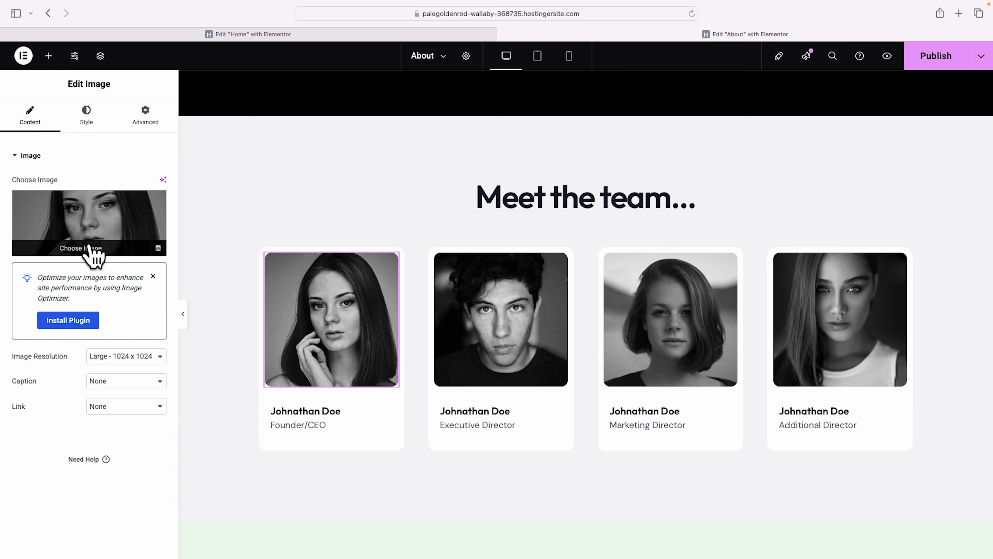
click(93, 251)
scroll(466, 255, down, 5)
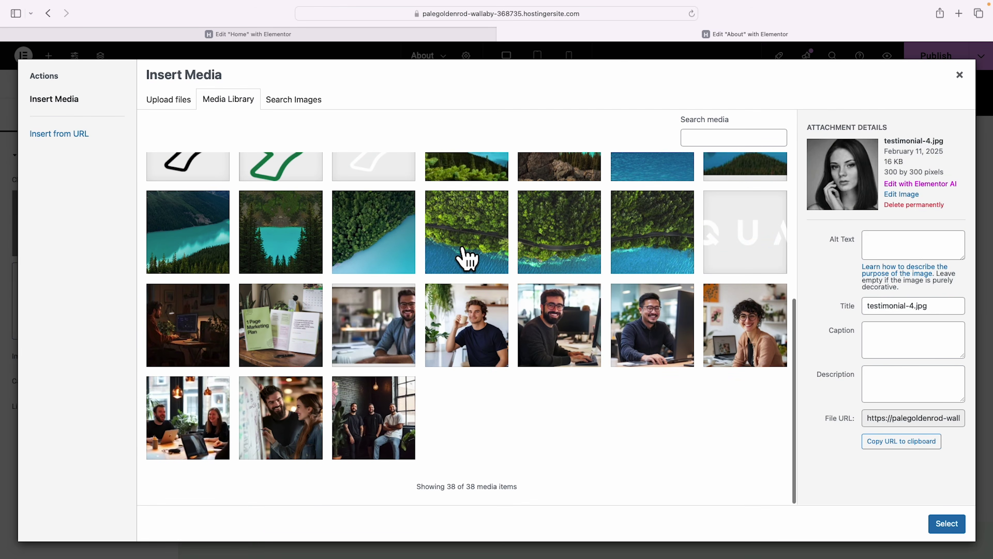
click(627, 333)
click(947, 523)
click(528, 337)
click(130, 254)
scroll(466, 313, down, 5)
click(745, 324)
click(947, 523)
Swap in the coffee-drinking man and smiling man photos for cards three and four.
click(670, 321)
click(97, 268)
click(466, 325)
click(947, 523)
click(853, 365)
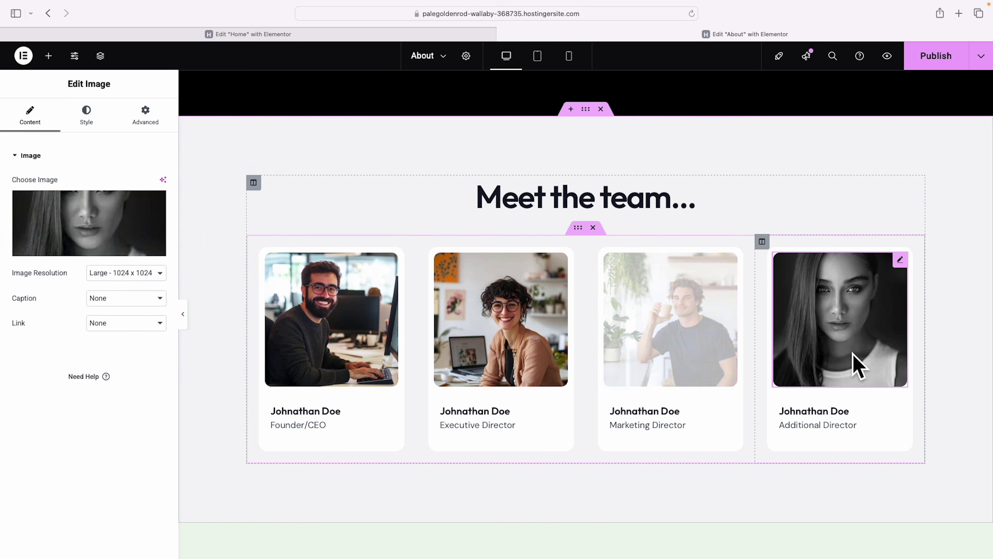
click(89, 223)
scroll(421, 288, down, 5)
click(652, 325)
click(947, 523)
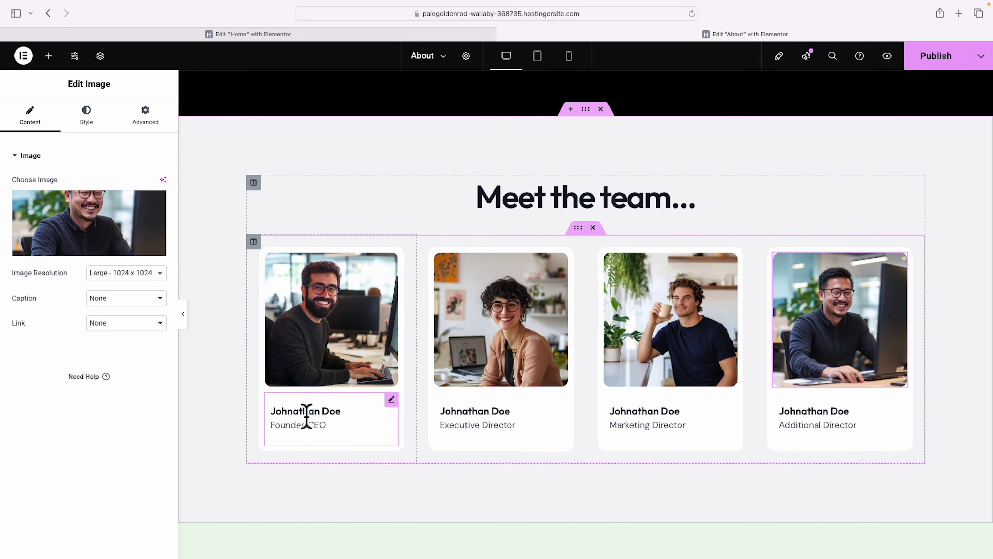
click(332, 412)
drag(18, 288, 96, 294)
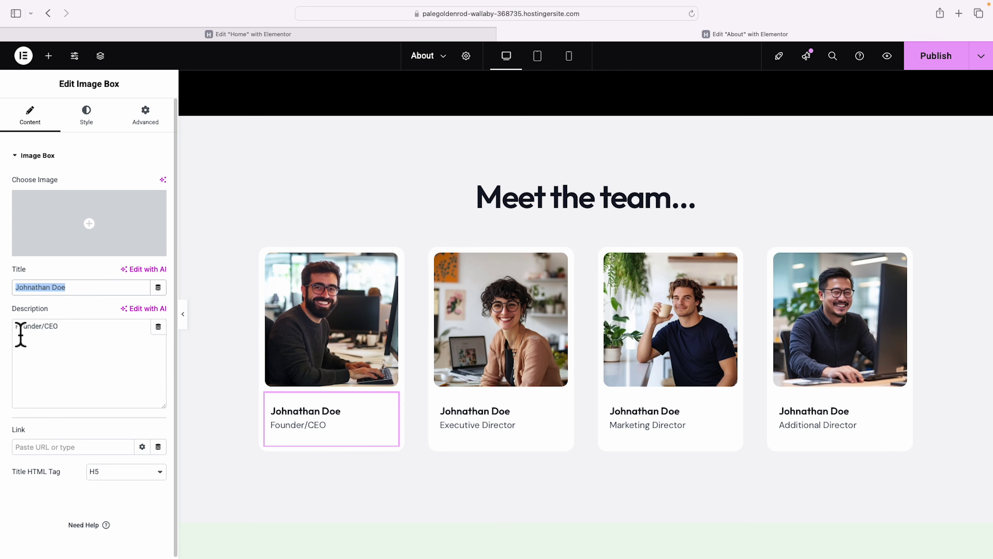
drag(21, 334, 86, 338)
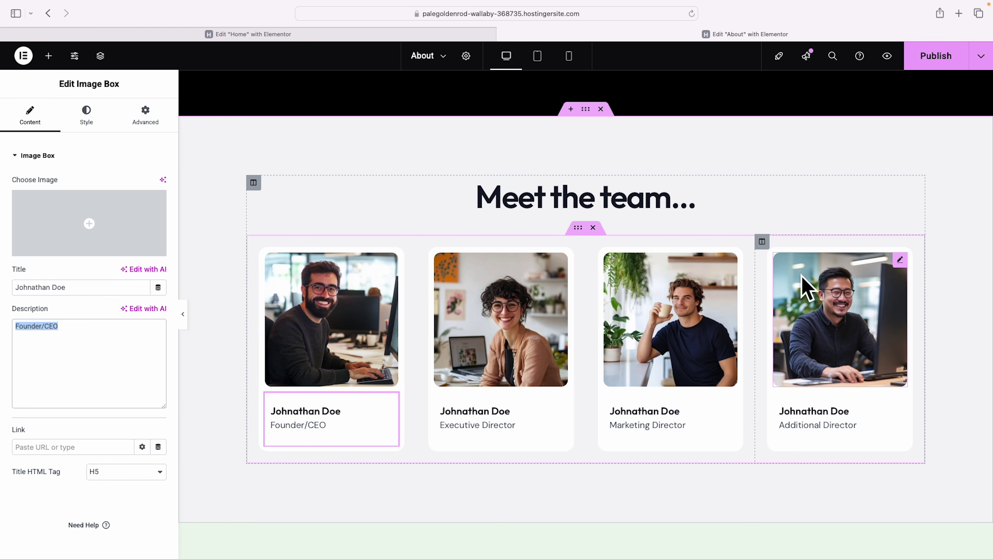
Delete the fourth team column, leaving three cards, and duplicate the card row.
right_click(762, 241)
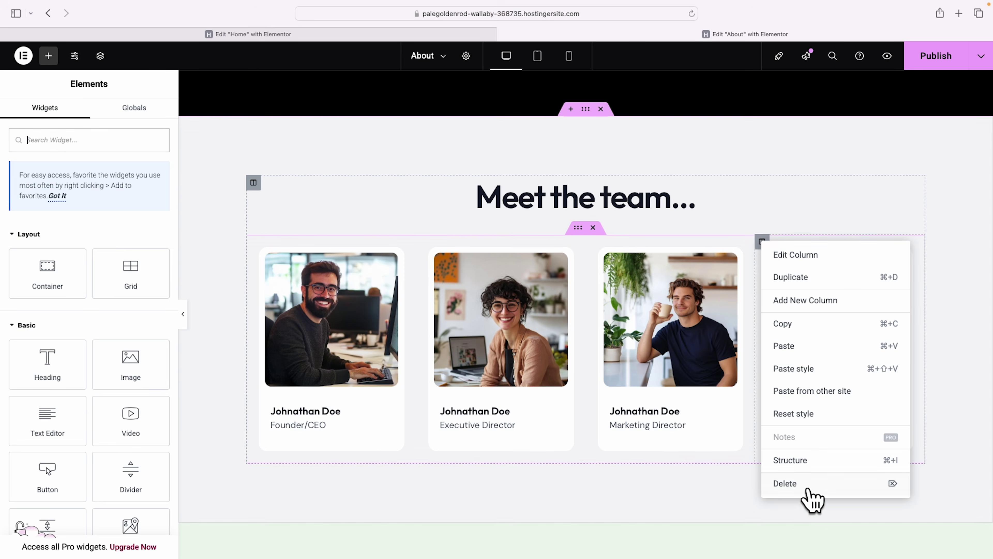
click(806, 487)
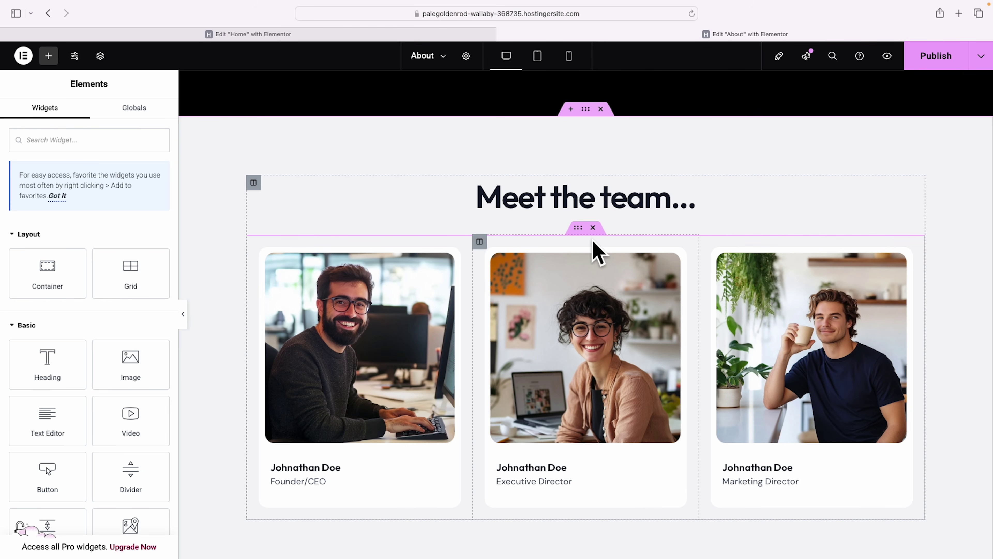
right_click(580, 230)
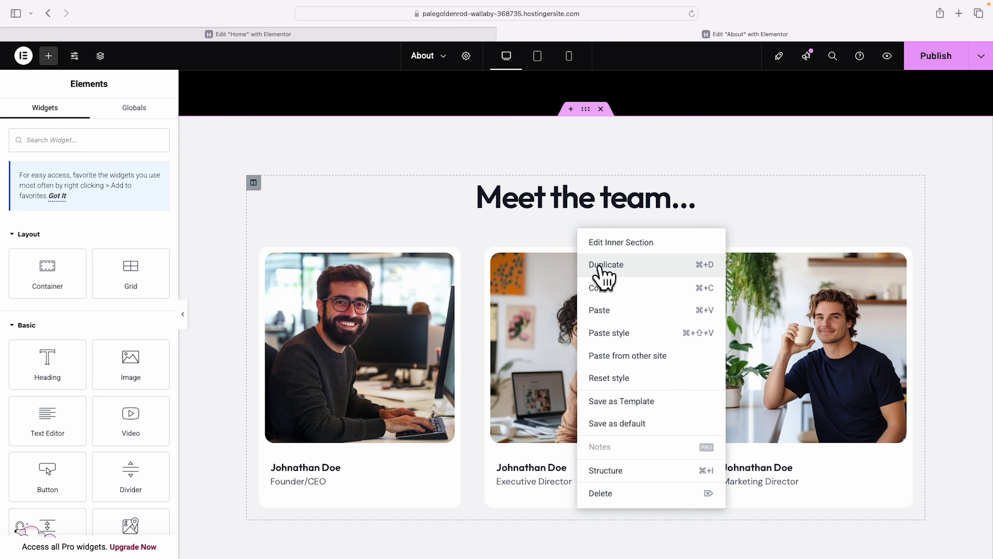
click(606, 265)
Remove a column from the duplicated row, then delete the duplicate row entirely.
scroll(807, 329, down, 8)
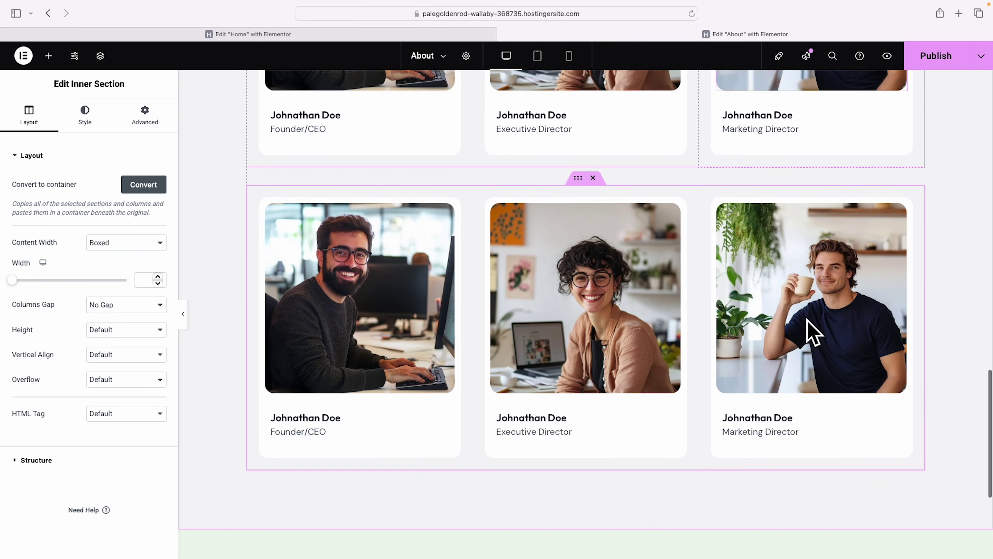
scroll(812, 332, up, 3)
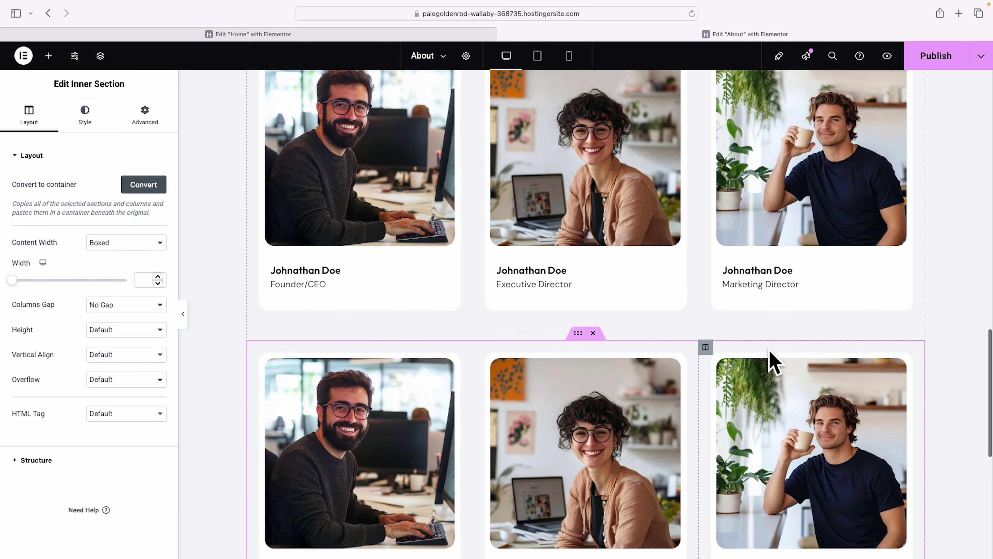
right_click(706, 348)
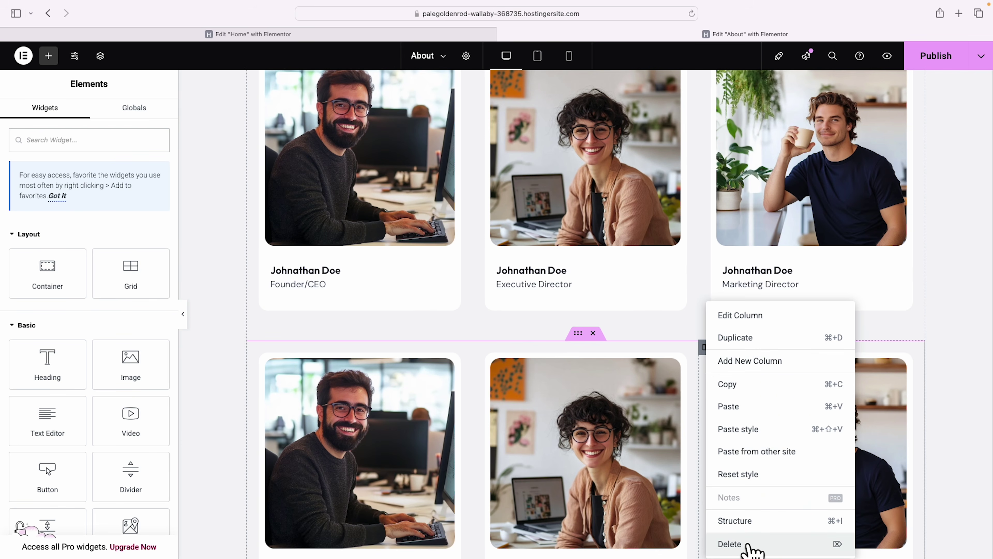
click(749, 546)
scroll(819, 429, up, 4)
scroll(818, 428, down, 7)
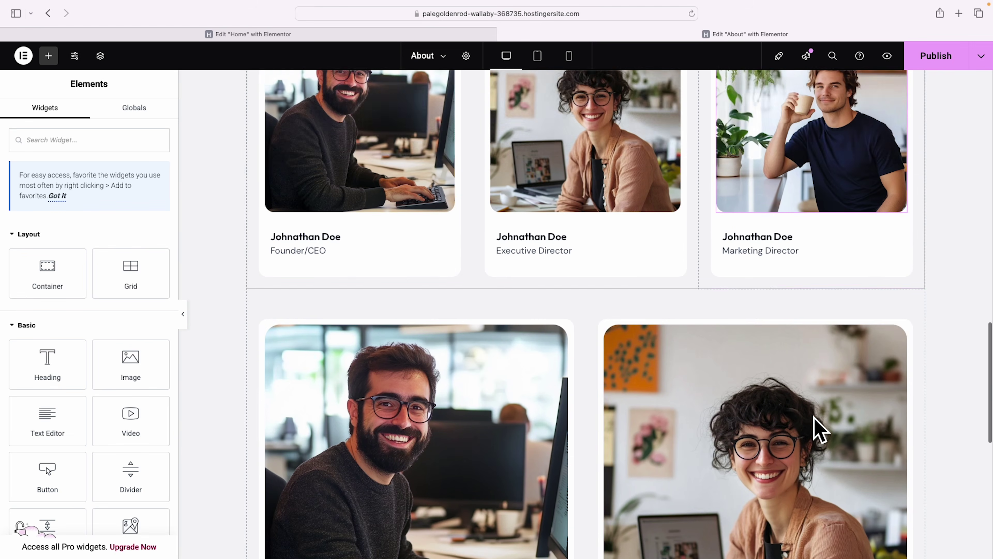
scroll(818, 428, up, 5)
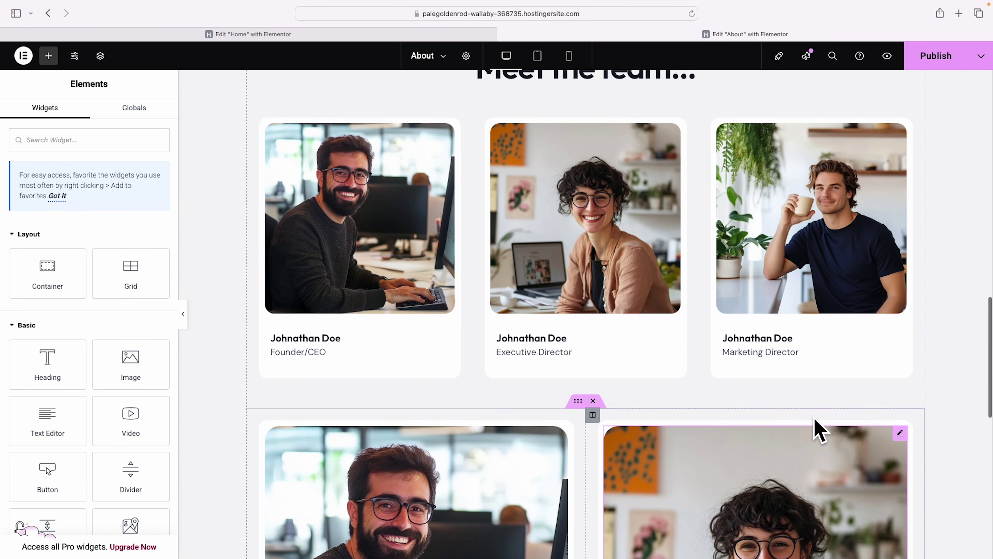
scroll(818, 428, up, 2)
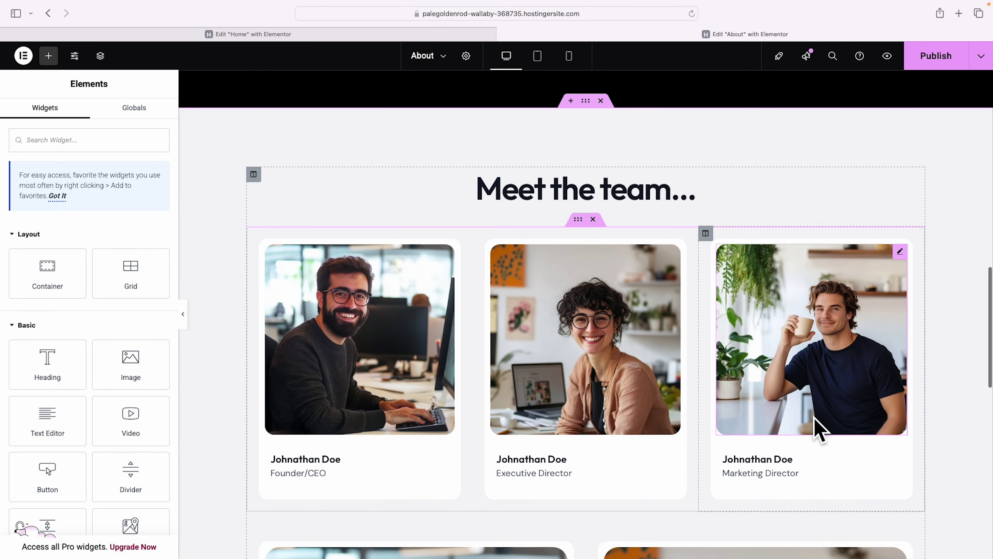
scroll(821, 429, down, 6)
click(593, 236)
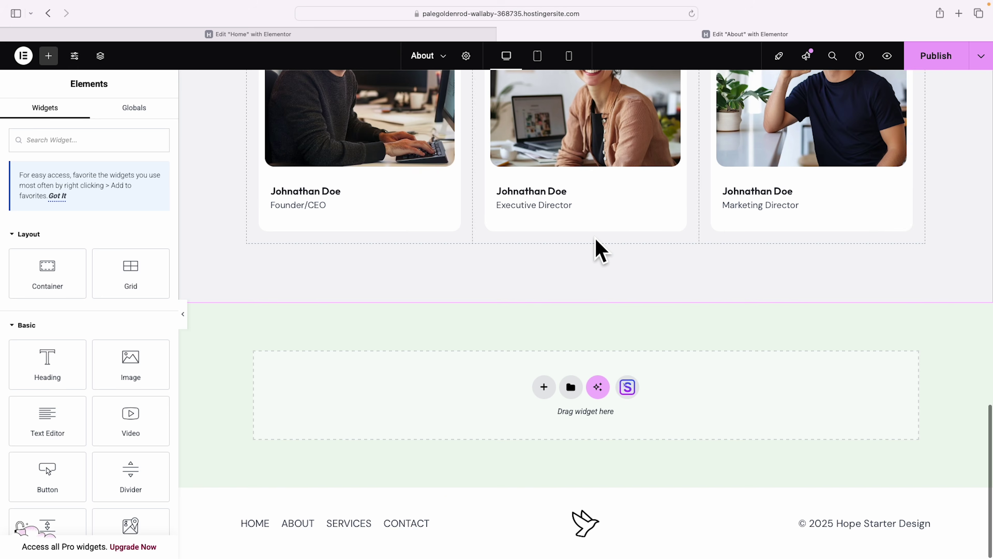
scroll(759, 436, up, 7)
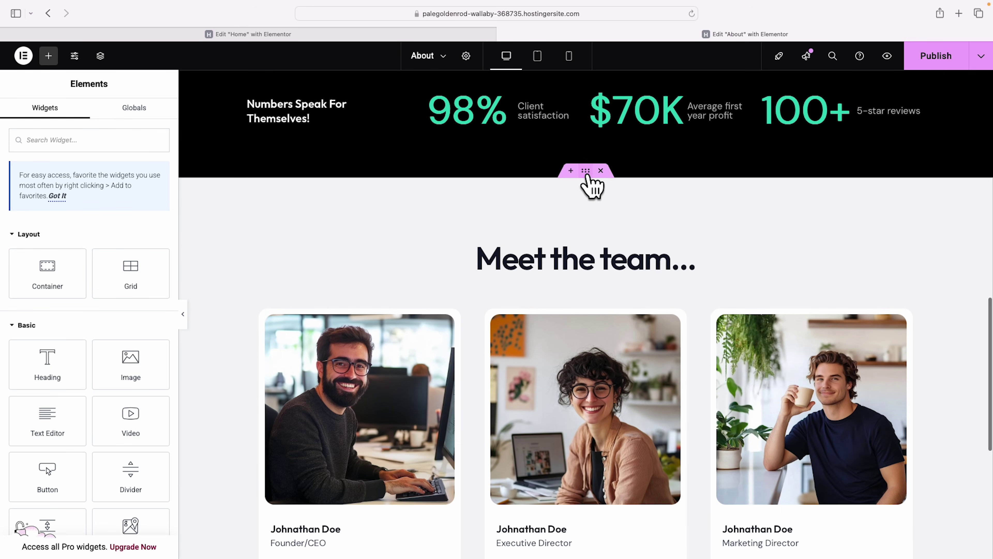
Give the team section the global 'background beige' colour as its background.
click(586, 173)
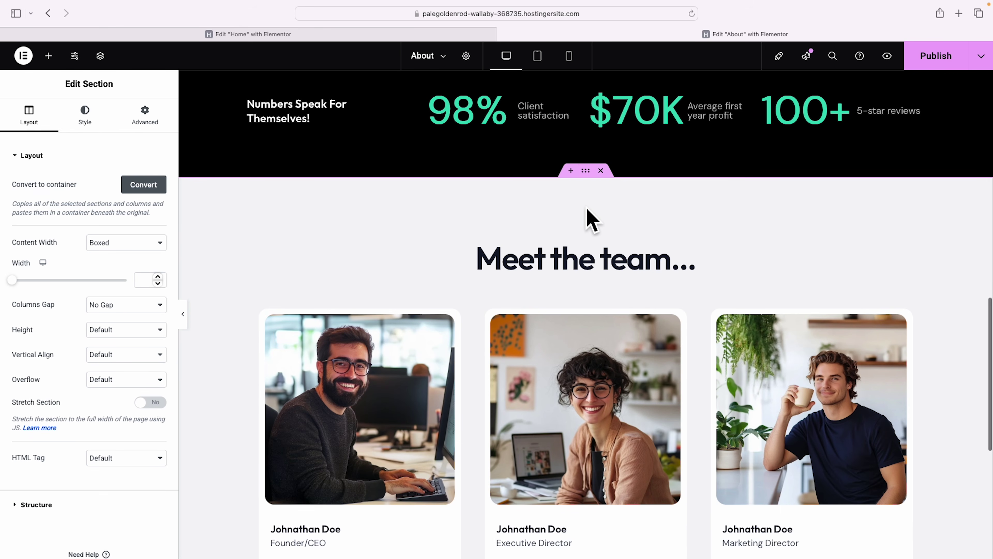
click(86, 117)
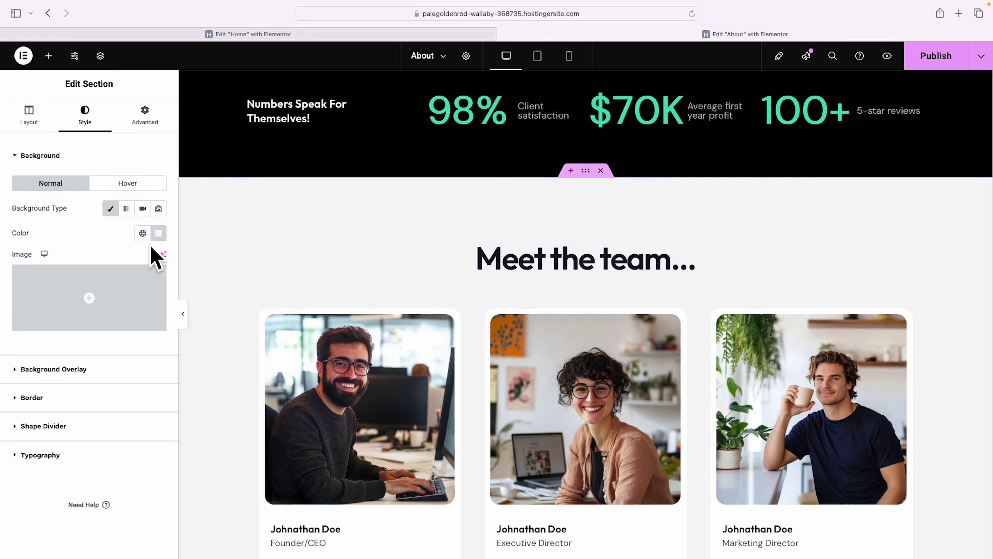
click(142, 233)
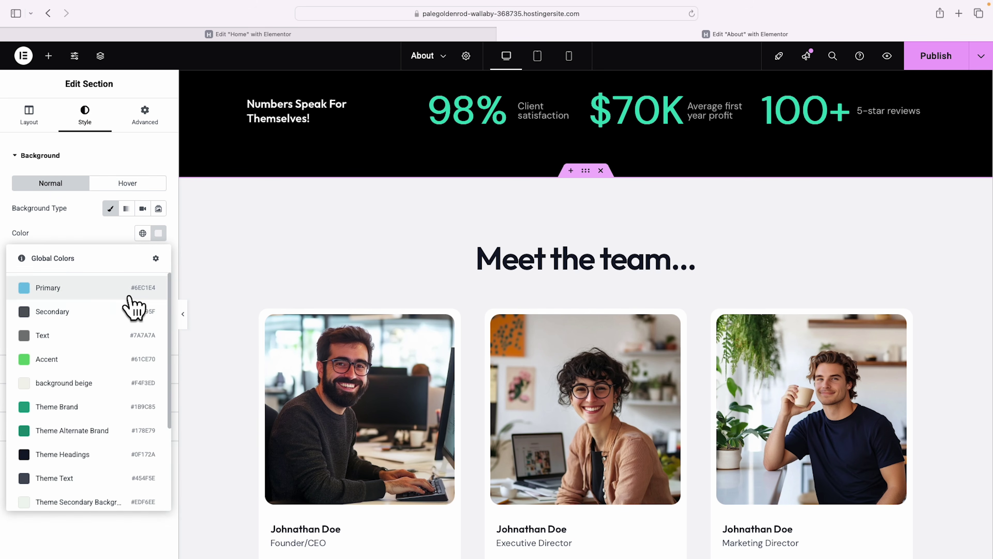
scroll(74, 391, down, 3)
scroll(126, 450, up, 5)
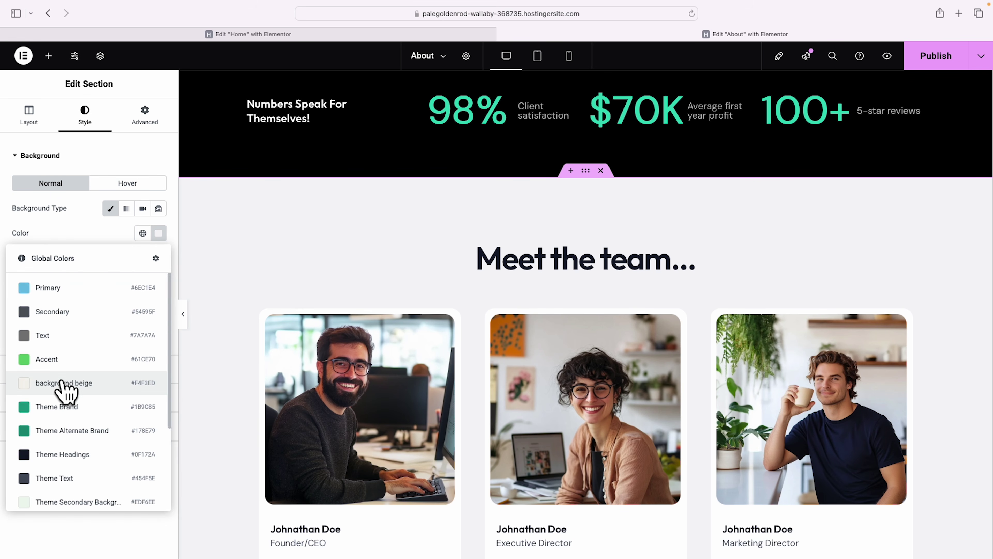
click(67, 390)
scroll(938, 352, down, 2)
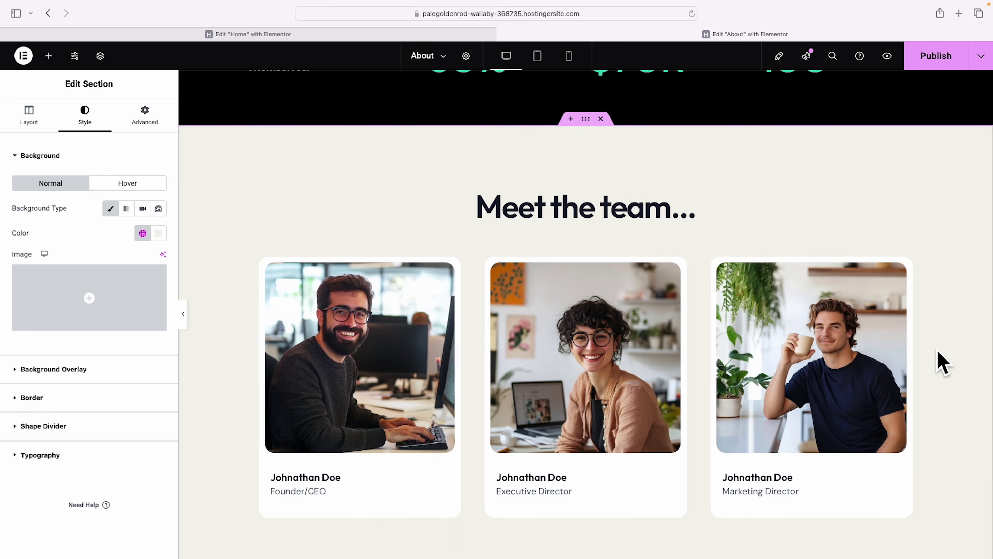
scroll(940, 362, down, 10)
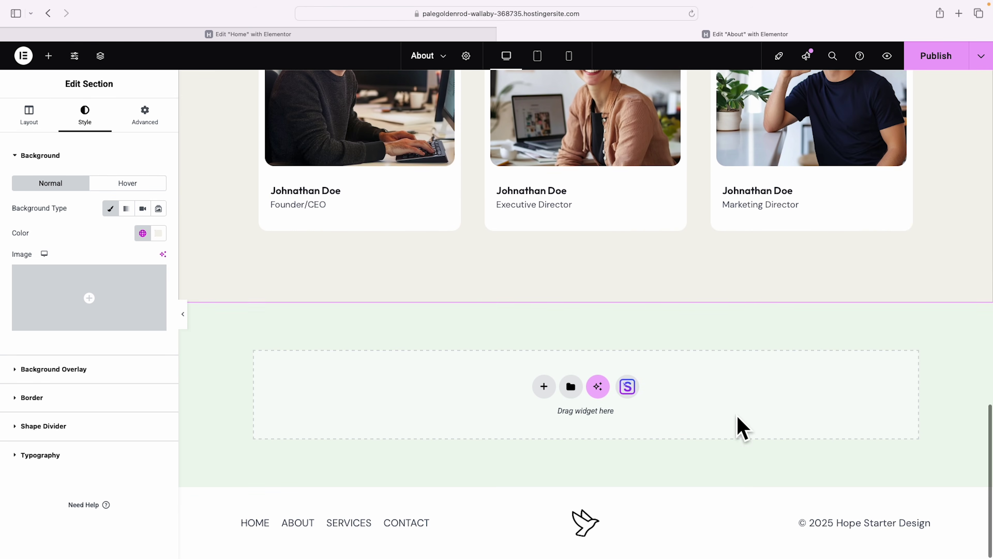
Browse the Team blocks in the template library, then close it without inserting anything.
click(627, 387)
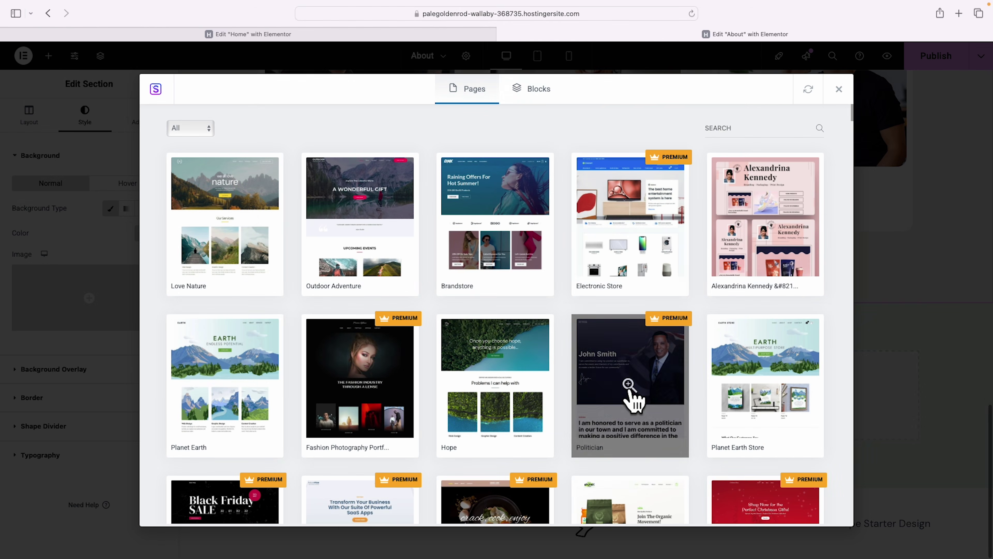
click(536, 92)
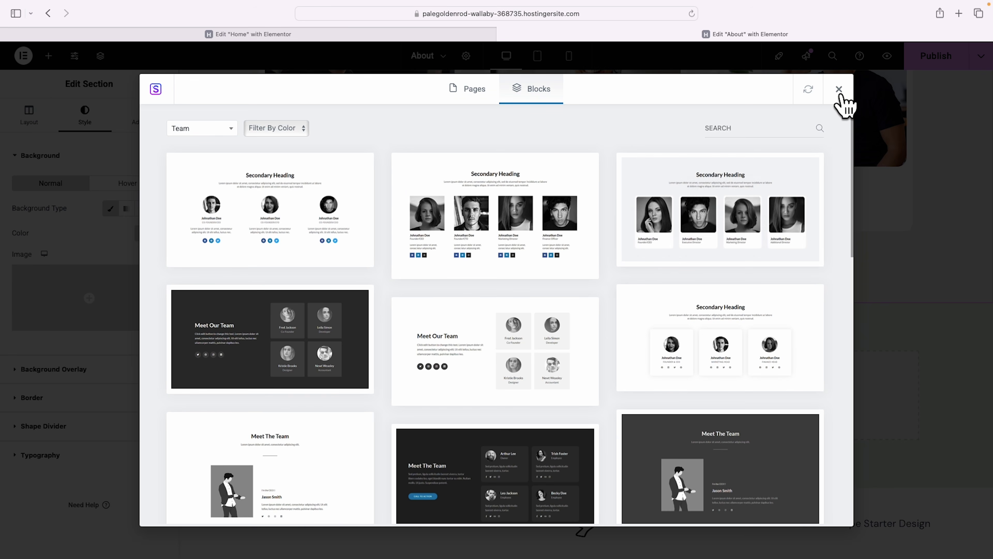
key(Escape)
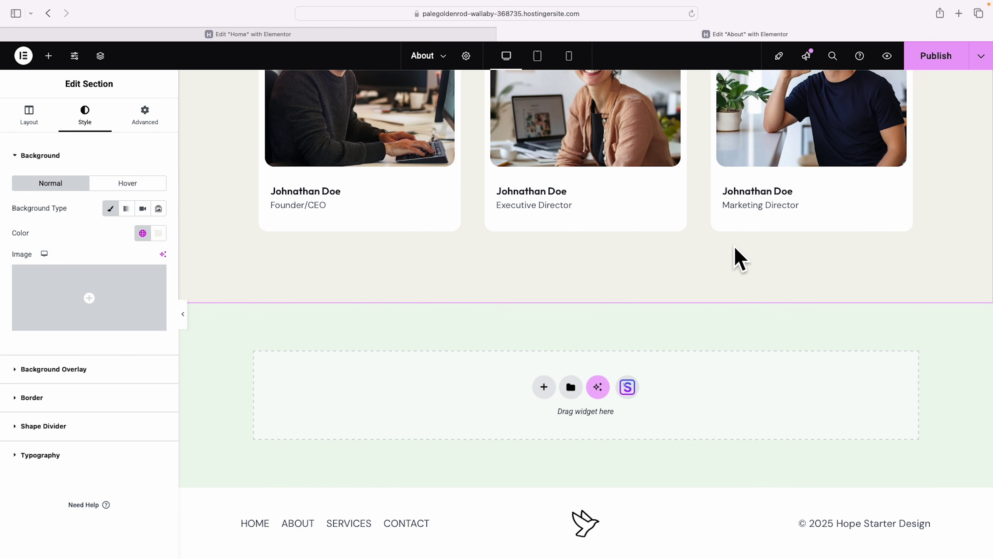
scroll(740, 258, up, 20)
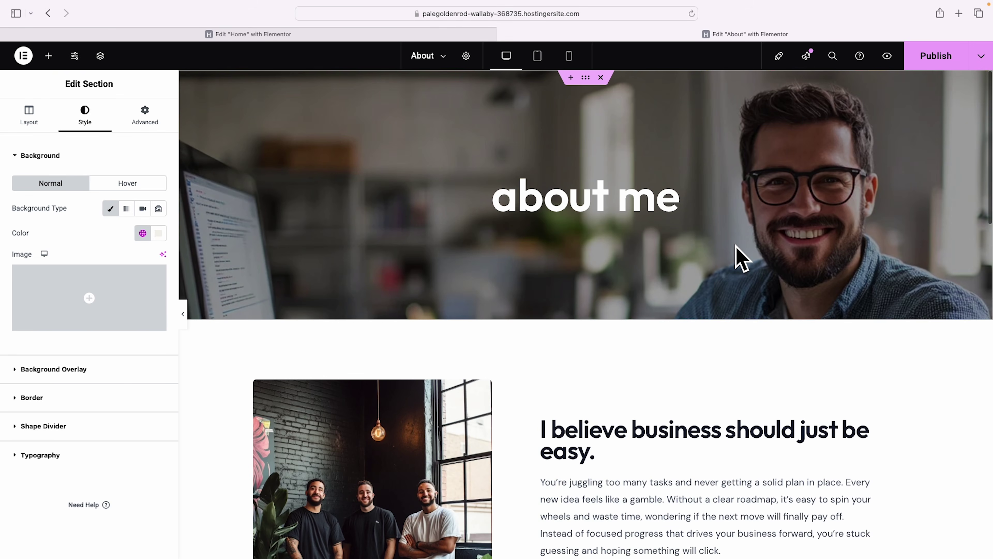
In mobile view, set the 'I believe business should just be easy.' heading's line height to 35 px.
click(569, 55)
scroll(654, 222, down, 15)
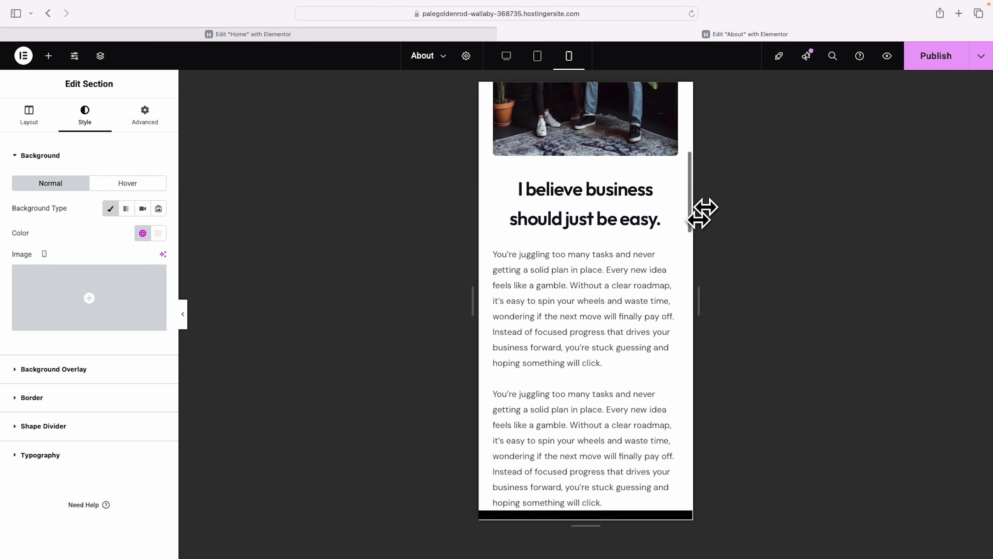
scroll(648, 213, up, 15)
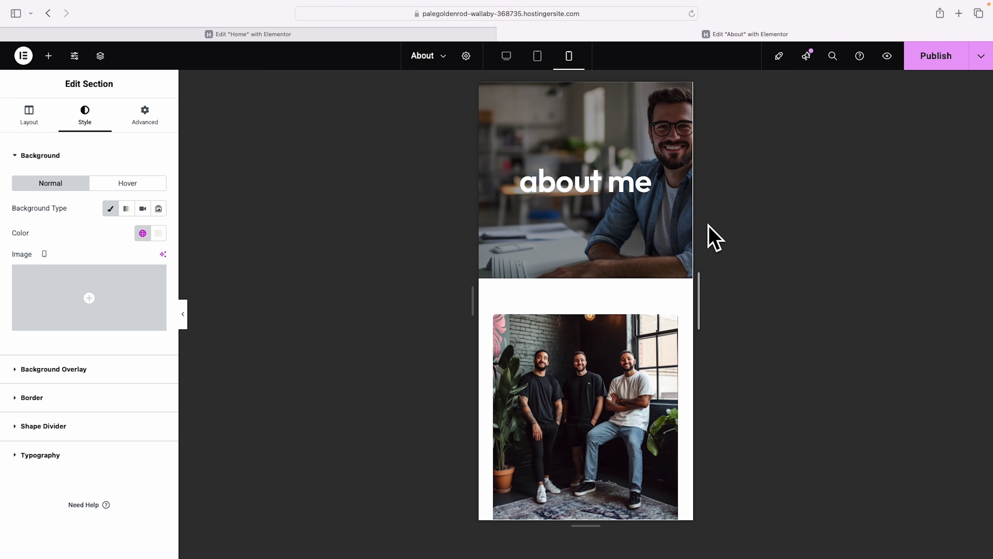
scroll(670, 235, down, 6)
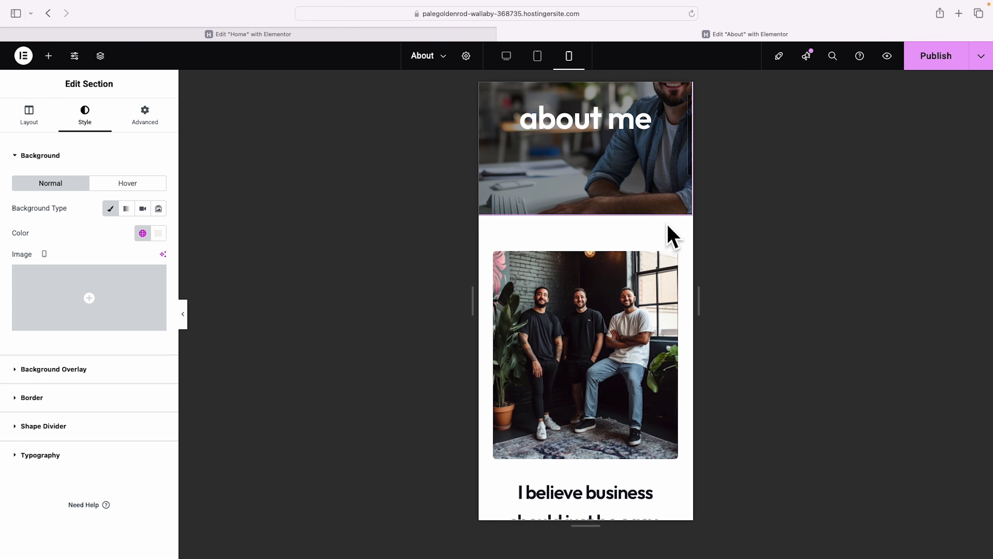
scroll(669, 235, down, 2)
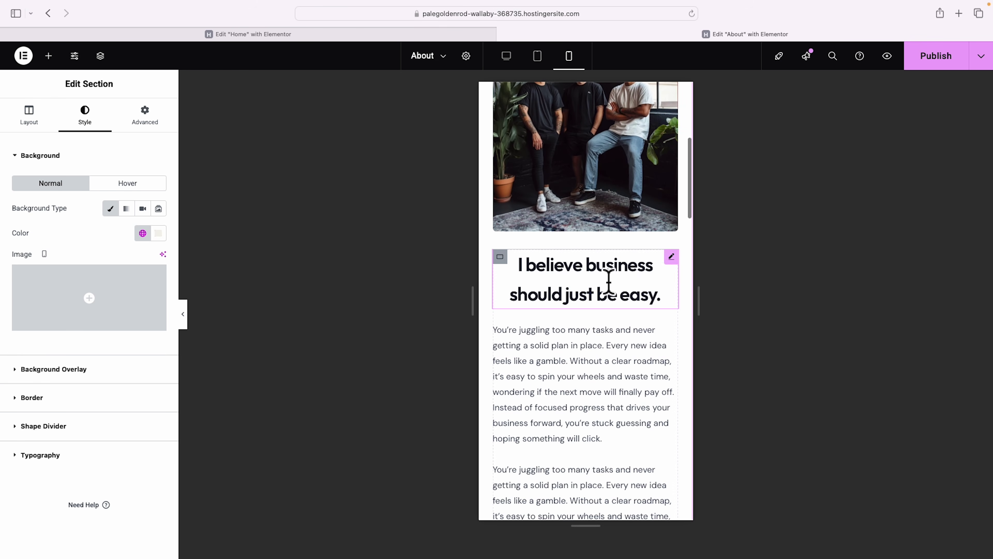
click(671, 257)
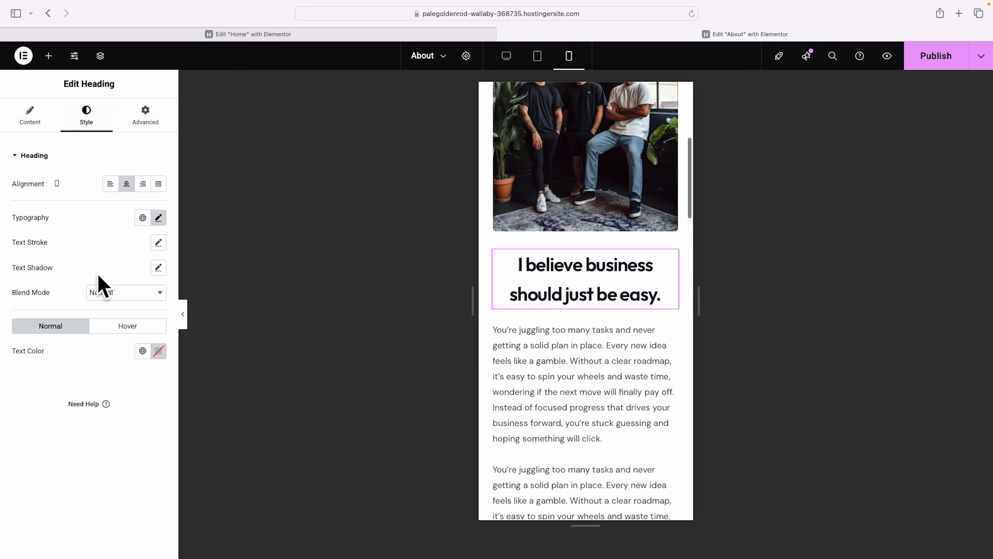
click(158, 217)
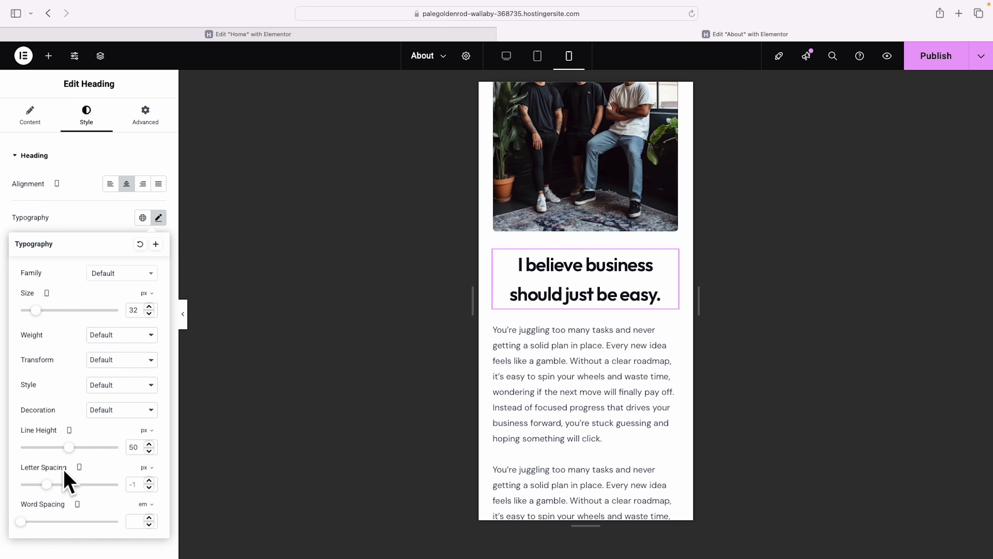
drag(66, 447, 54, 447)
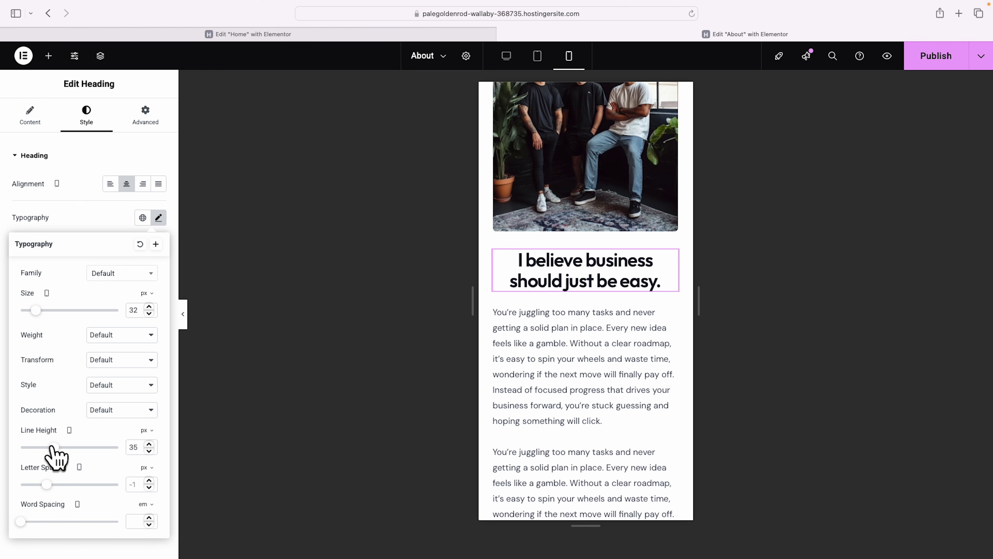
Publish the About page changes.
scroll(523, 429, down, 10)
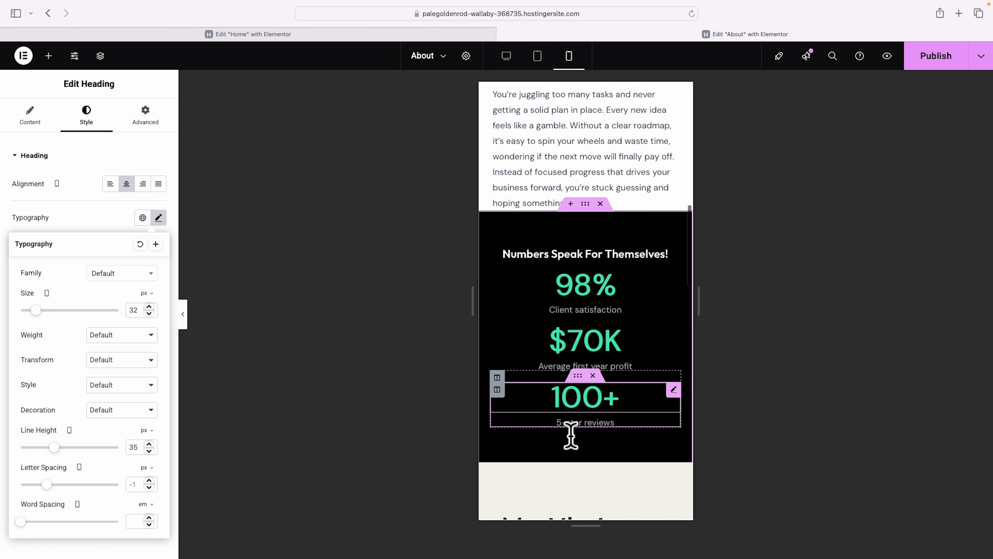
scroll(665, 376, down, 10)
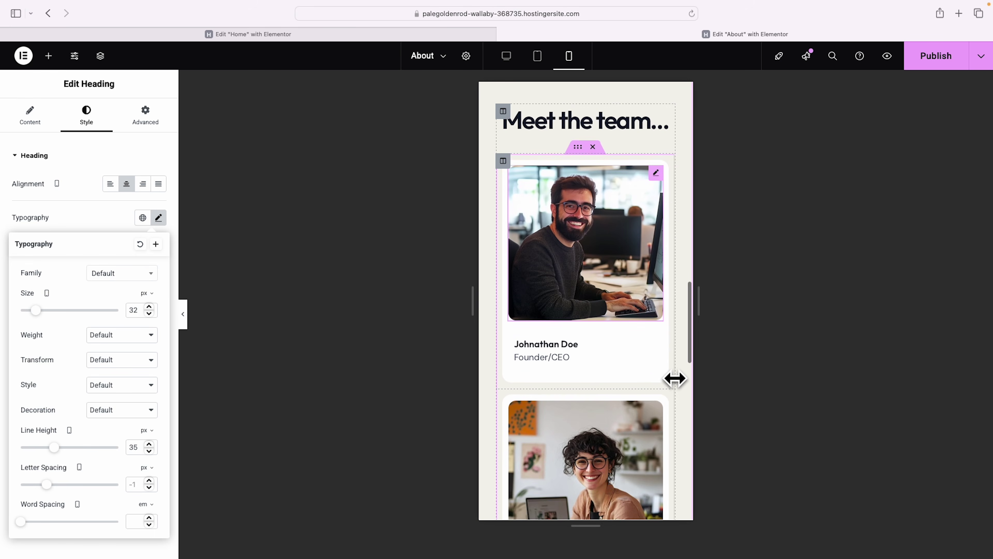
scroll(671, 379, down, 5)
scroll(666, 376, up, 15)
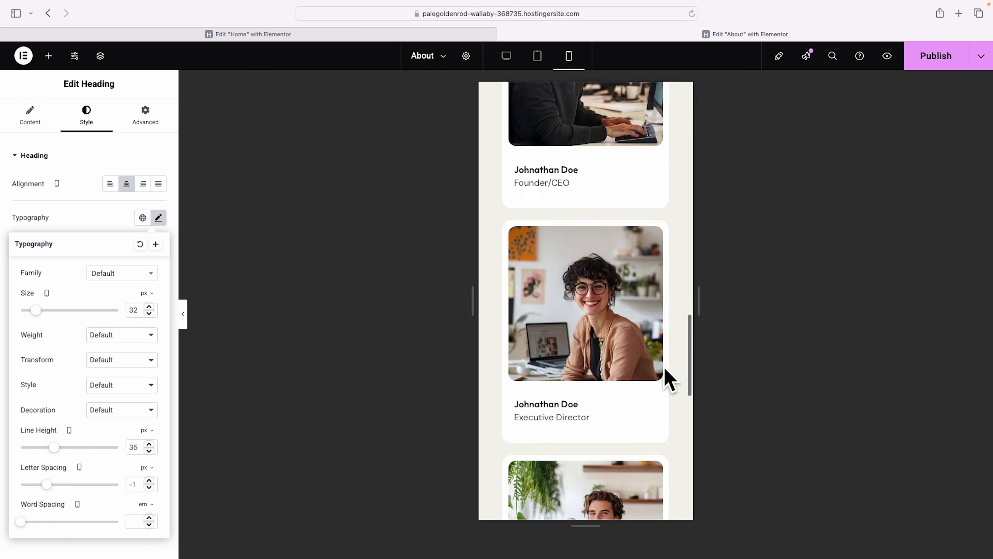
scroll(665, 369, up, 10)
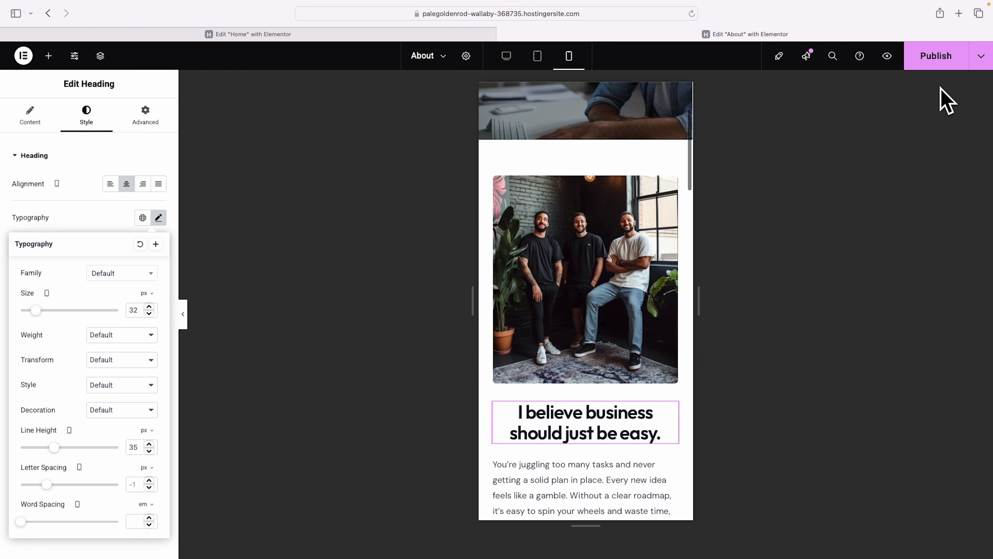
click(939, 57)
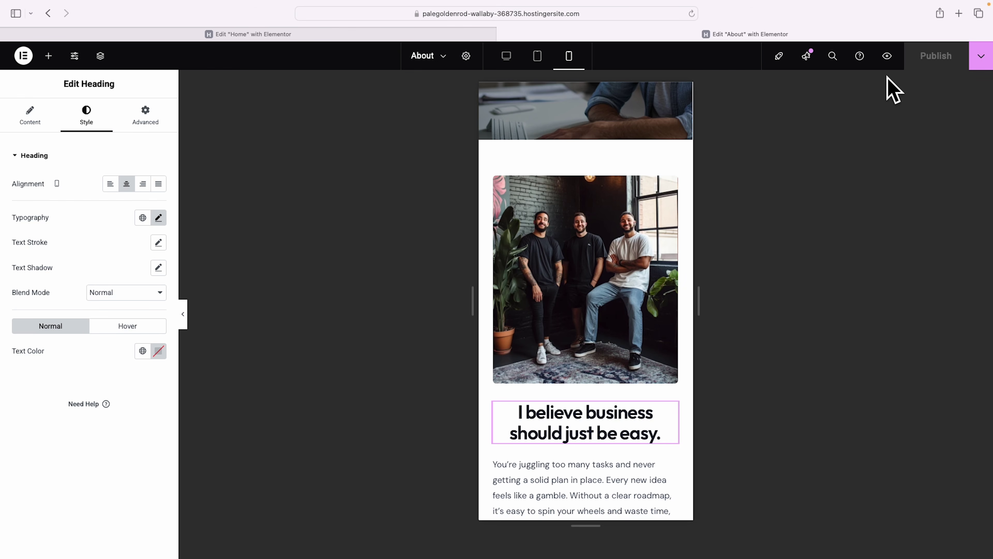
Preview the live About page in a new tab and look over it.
click(887, 55)
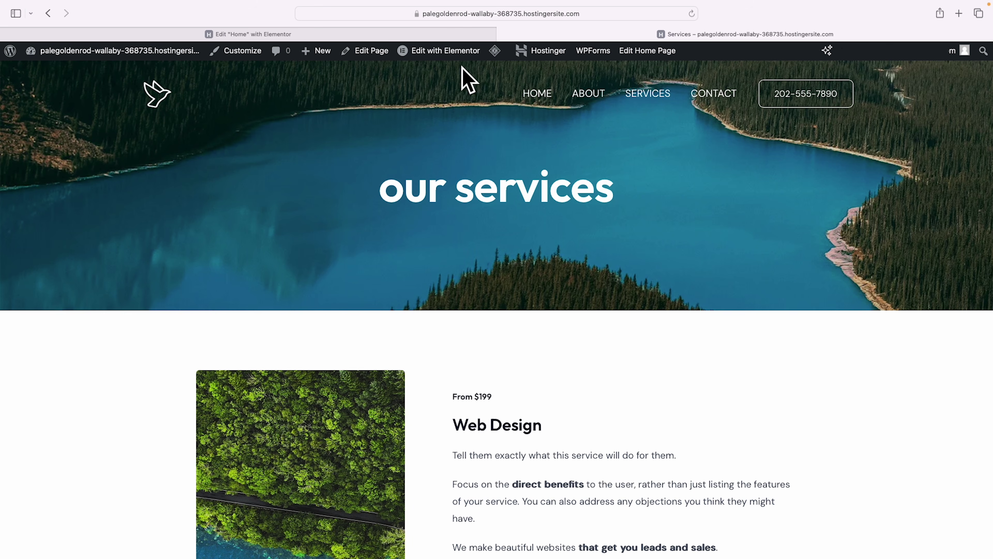
mouse_move(453, 57)
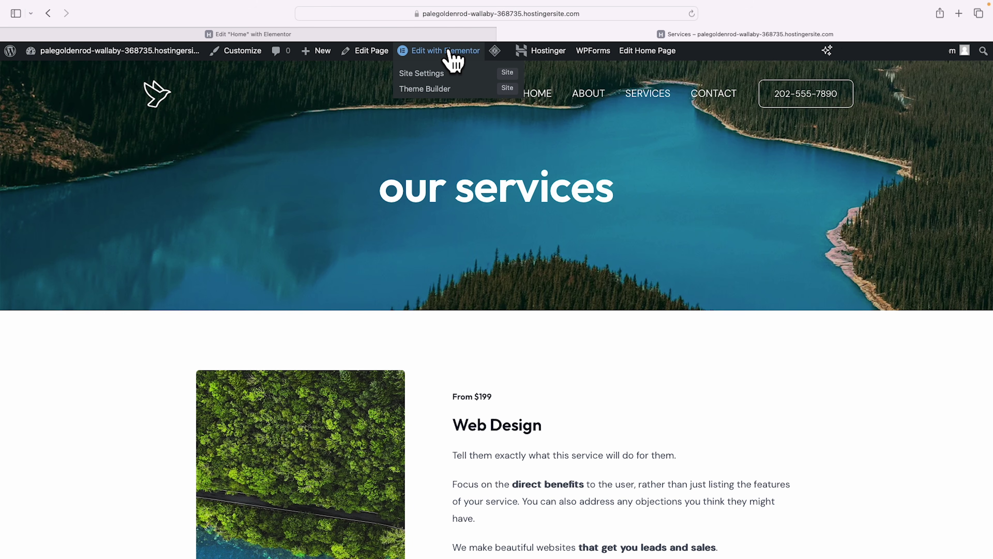
scroll(680, 215, down, 5)
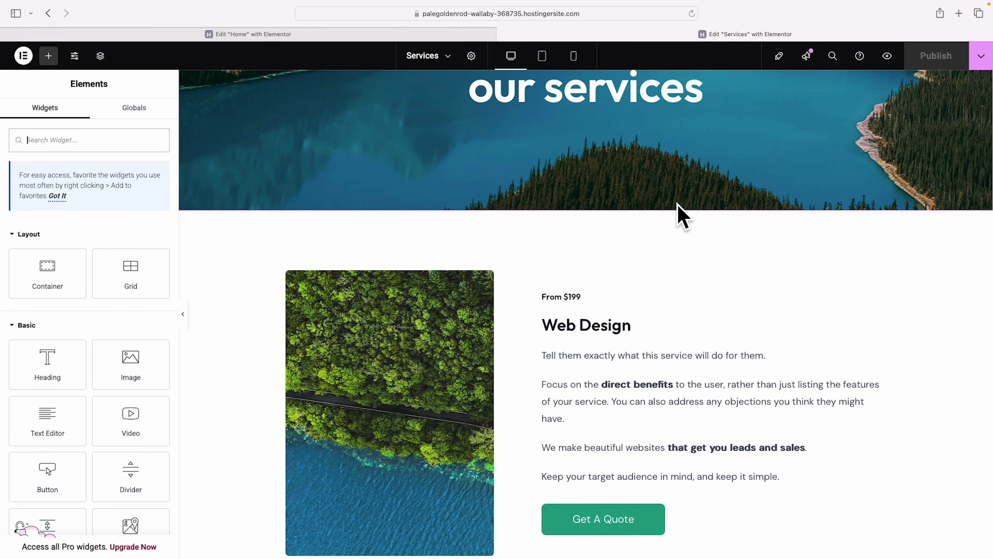
scroll(683, 217, up, 4)
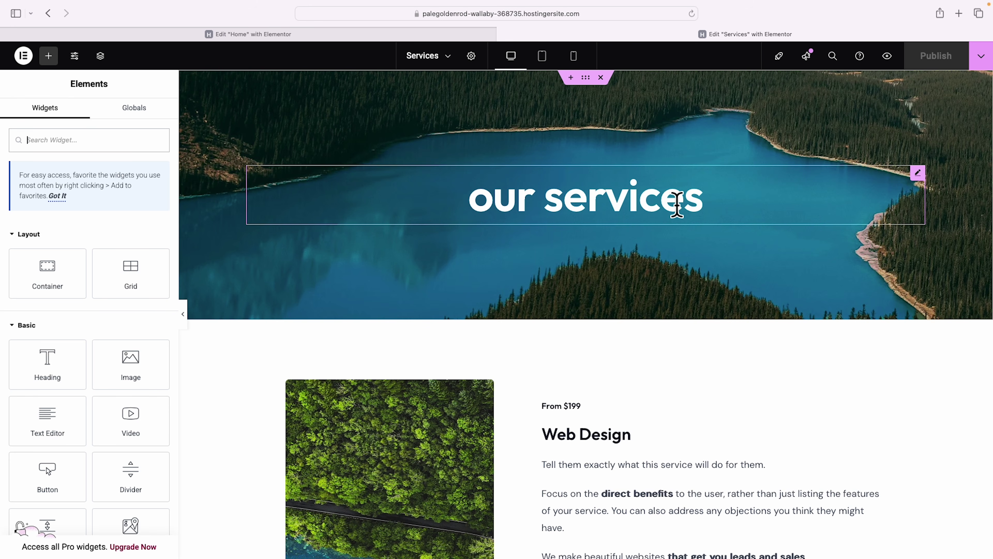
Set the Services hero background image to the team meeting photo.
click(677, 203)
click(586, 78)
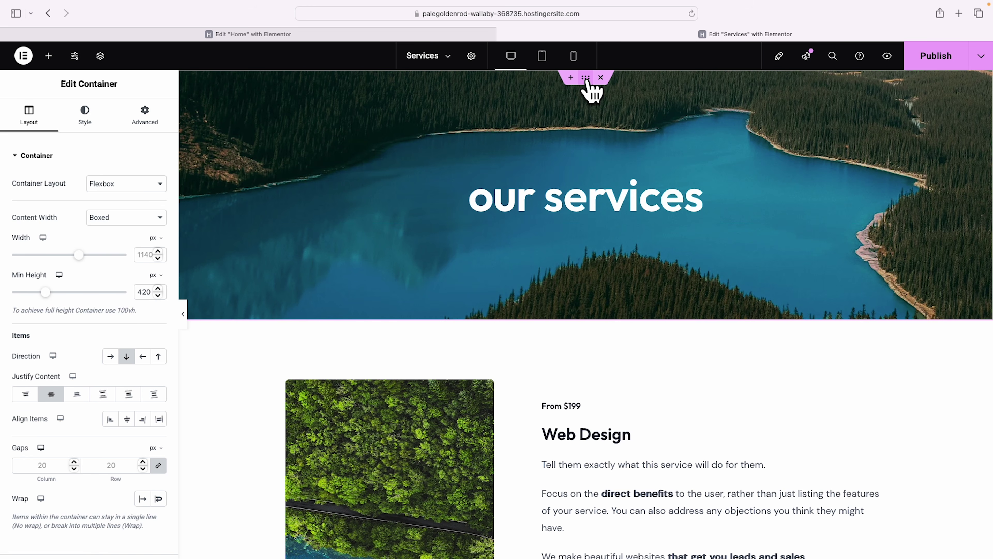
click(84, 119)
click(89, 327)
scroll(413, 324, down, 6)
click(185, 435)
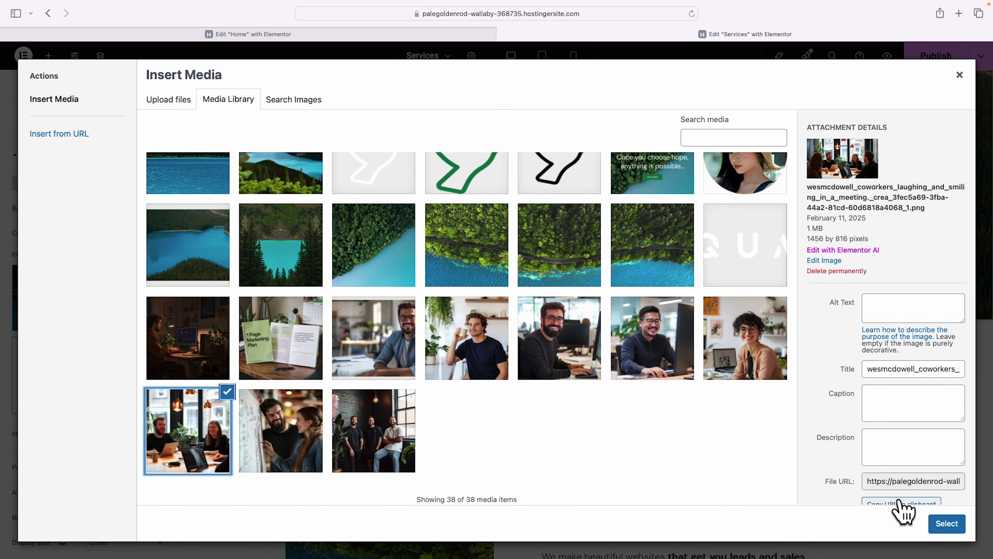
click(954, 527)
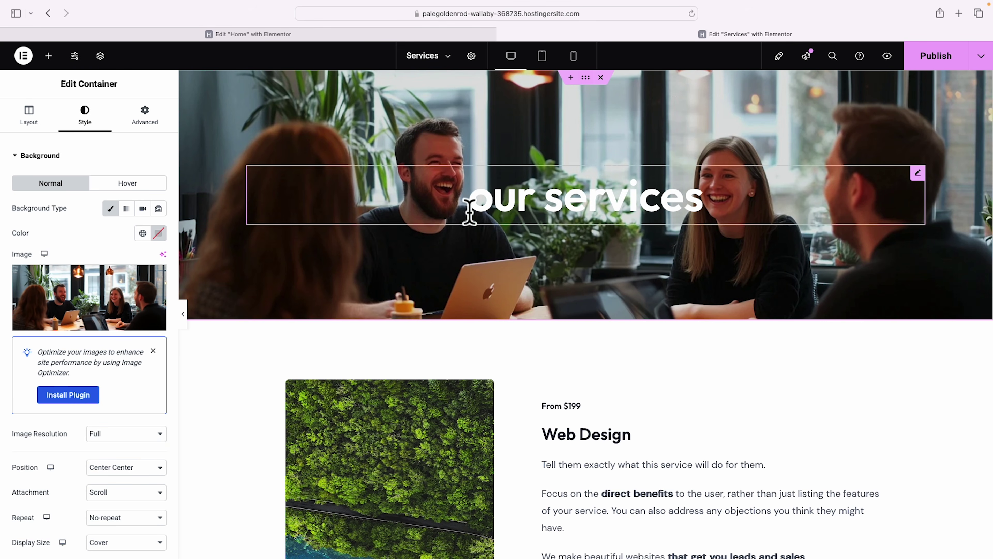
Give the hero a black background overlay at about 0.52 opacity.
click(17, 156)
click(58, 187)
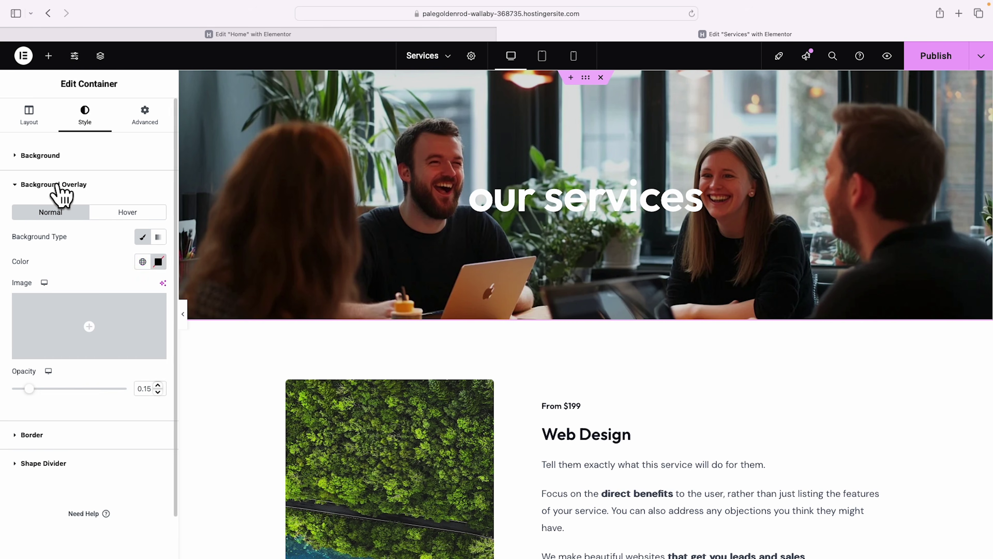
click(158, 261)
drag(99, 389, 84, 424)
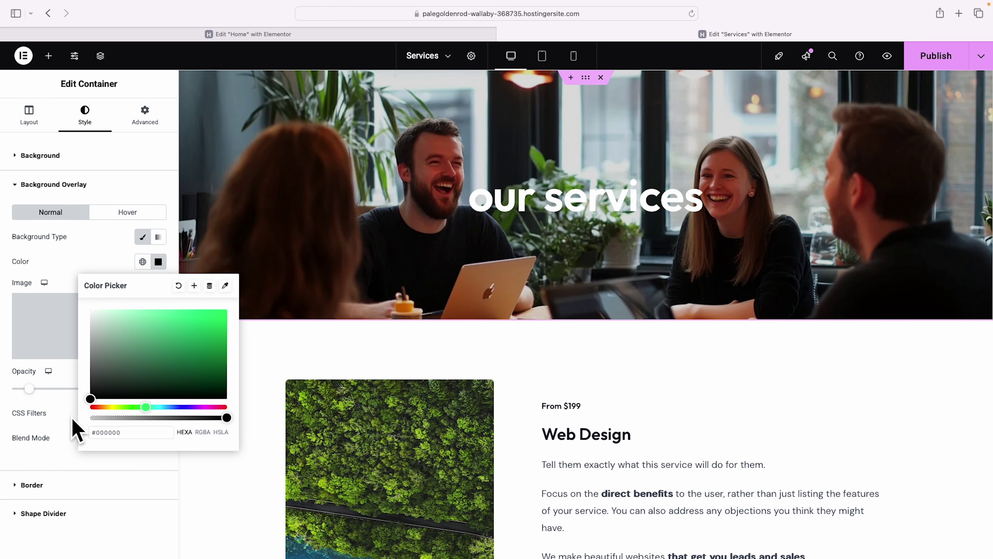
click(62, 273)
drag(30, 388, 72, 389)
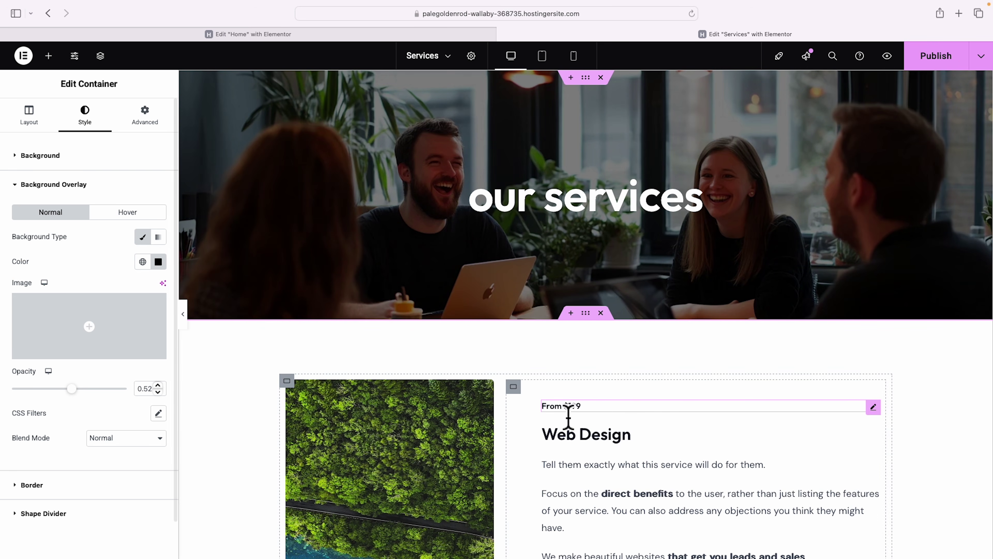
scroll(603, 411, down, 5)
Swap the first row's forest image for the Marketing Plan photo and retitle it 'Customized Marketing Plans'.
scroll(606, 420, down, 1)
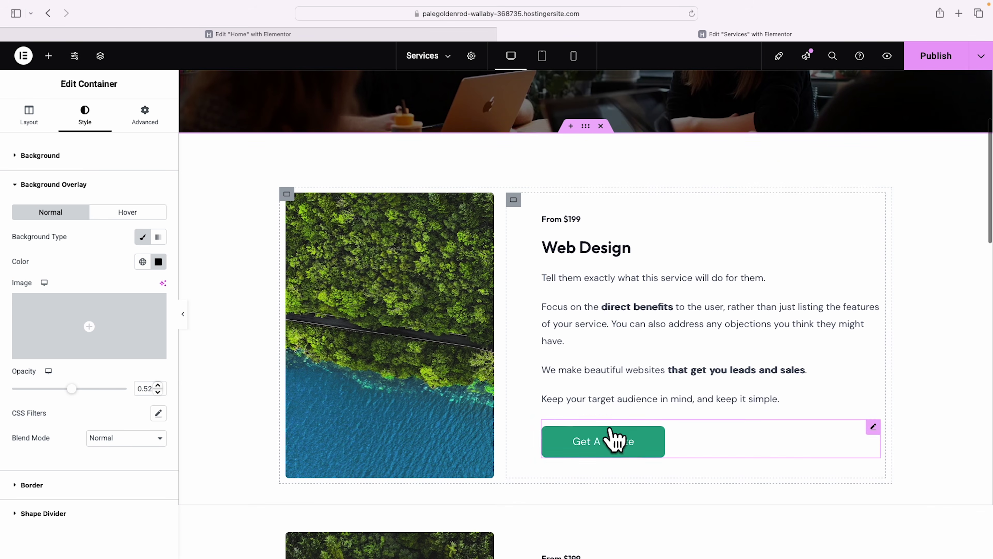
click(409, 347)
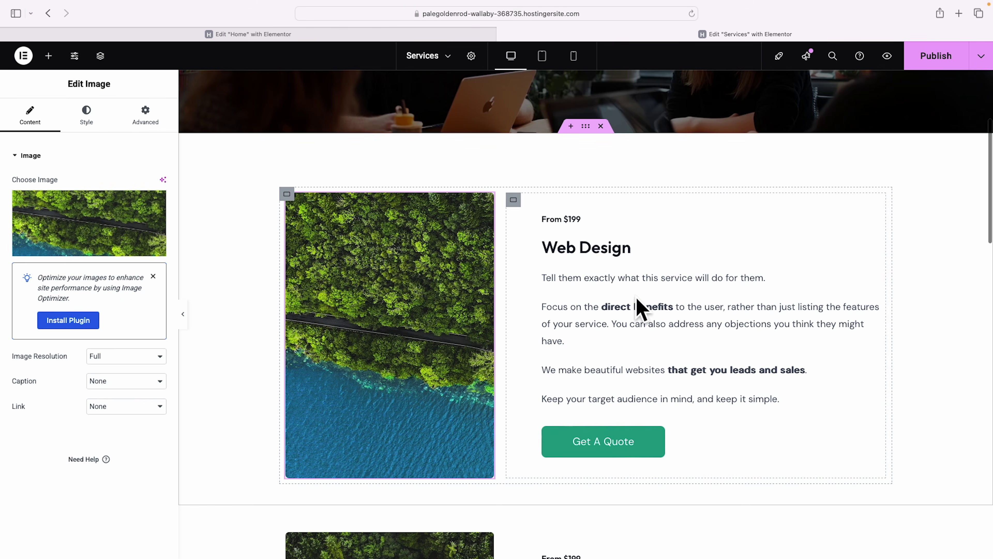
click(99, 250)
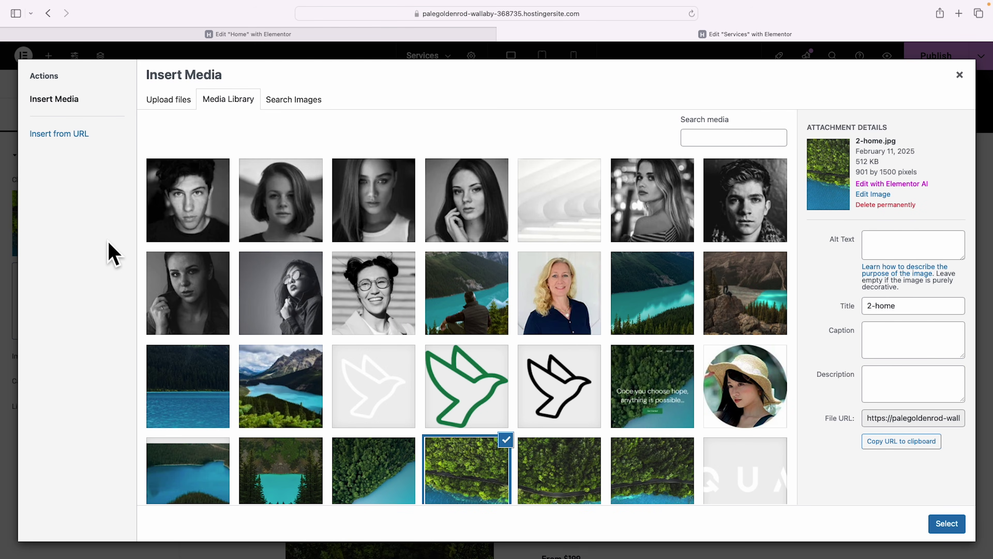
scroll(547, 328, down, 4)
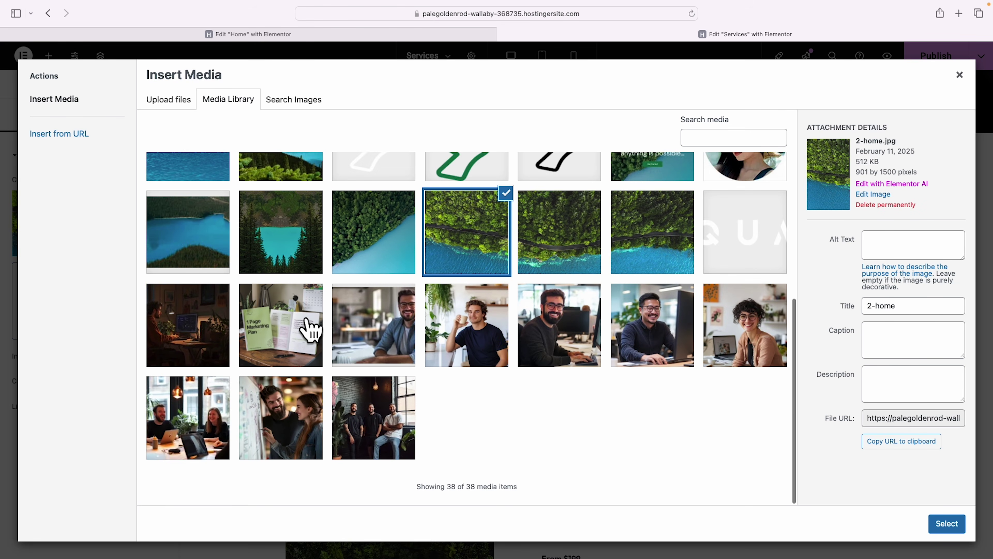
click(304, 333)
click(947, 523)
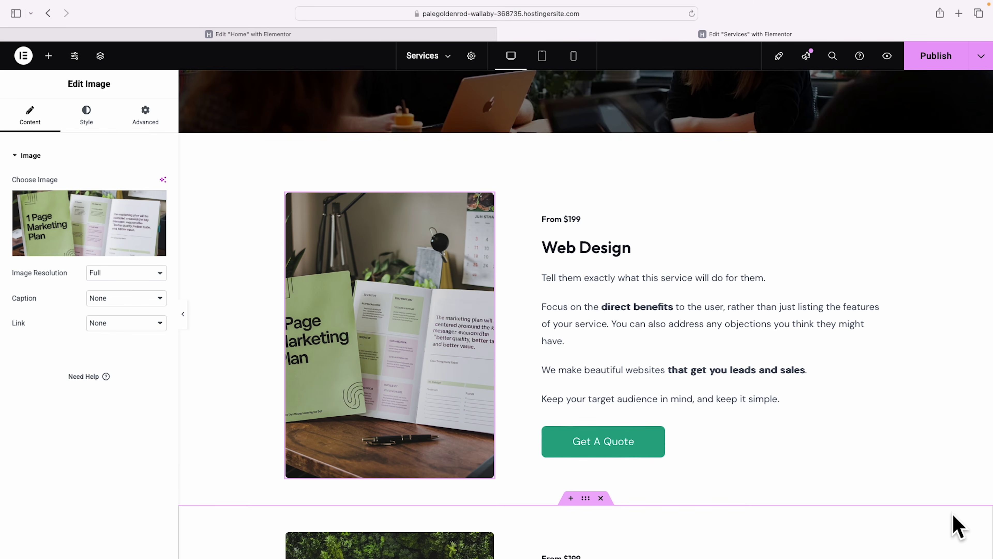
click(593, 254)
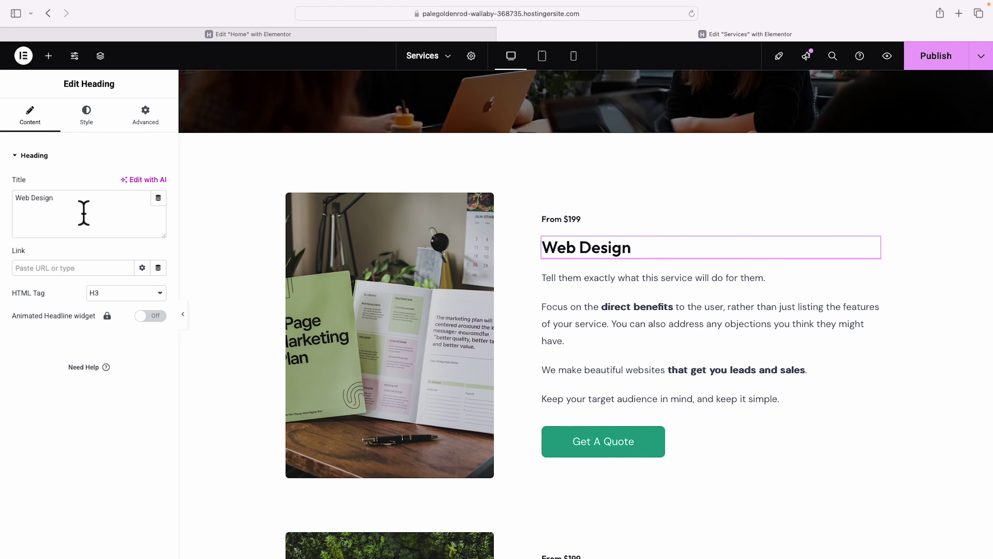
text(Customized Marketing Plans)
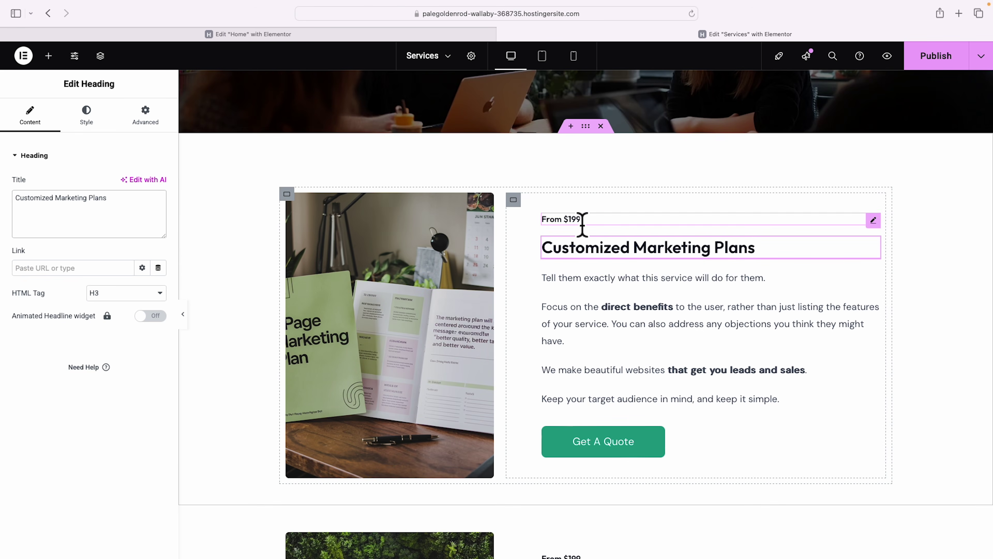
click(617, 225)
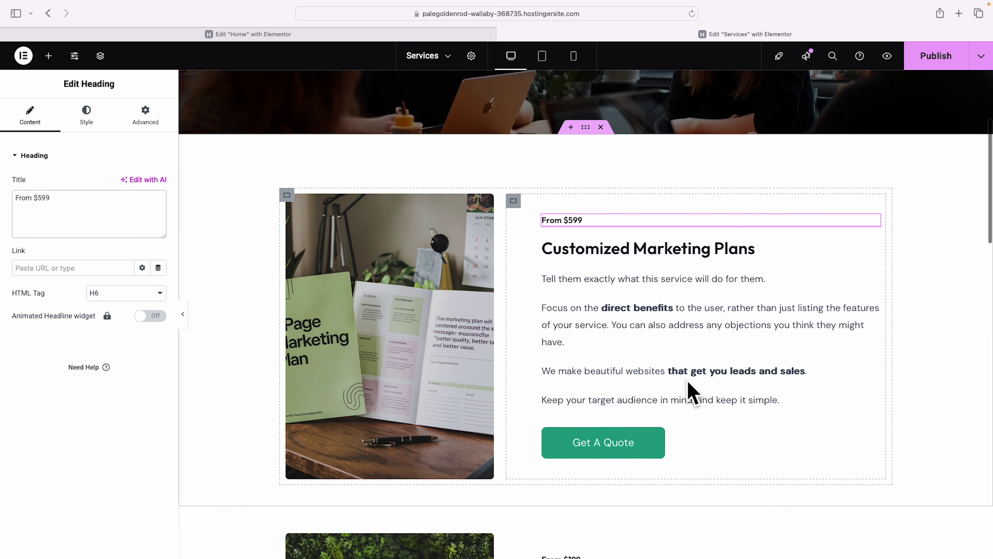
Delete the three extra paragraphs from the first service row.
right_click(873, 405)
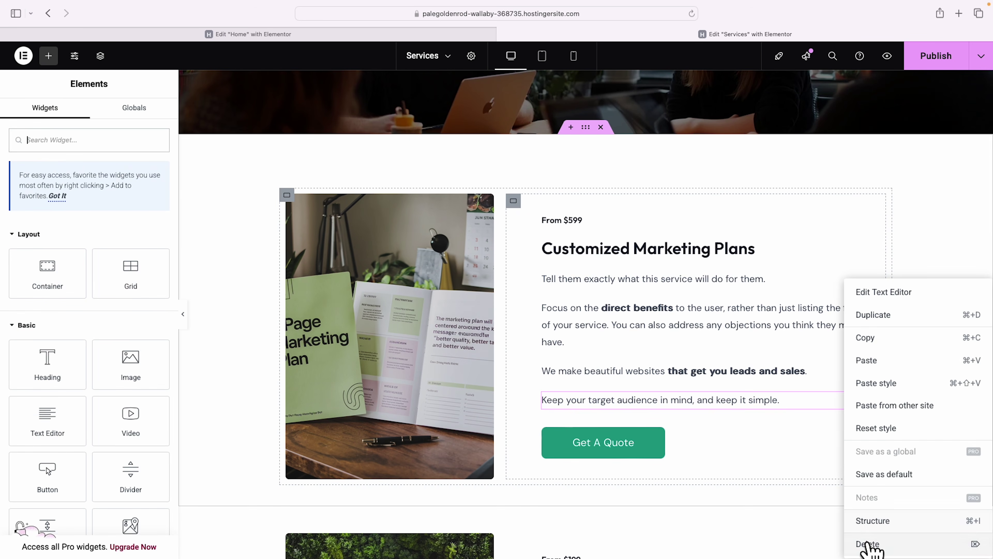
click(869, 545)
right_click(873, 385)
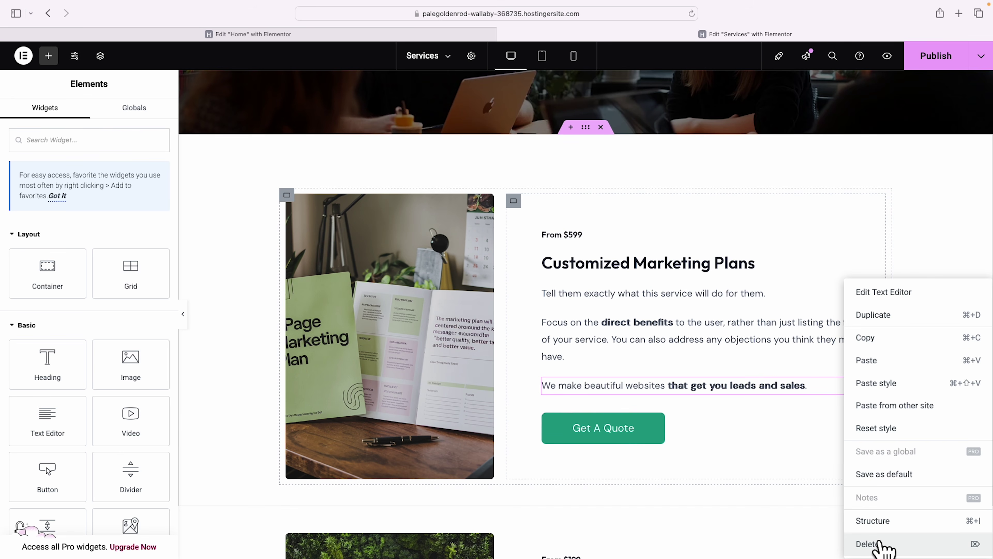
click(875, 544)
right_click(872, 338)
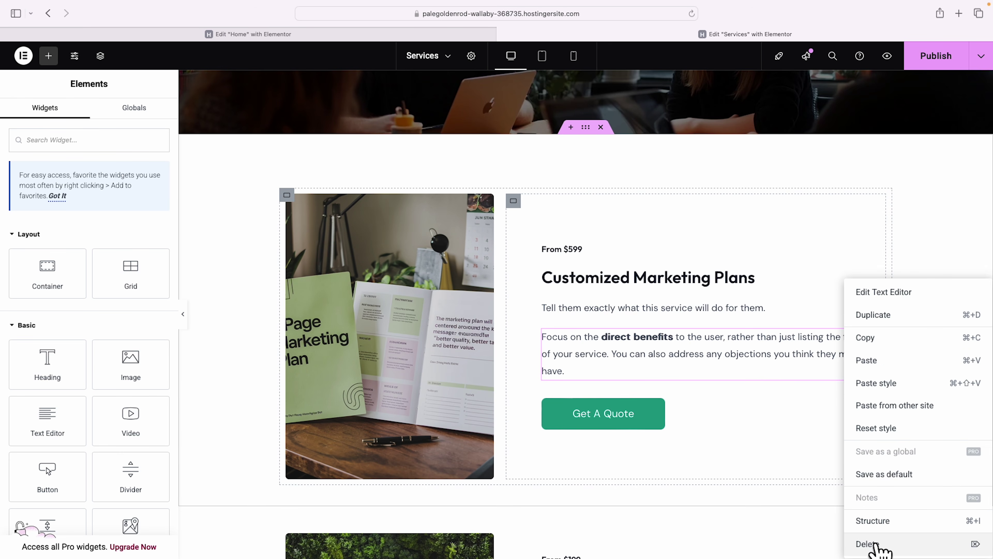
click(877, 544)
Edit the remaining paragraph and relabel the Get A Quote button 'Schedule a consultation'.
click(652, 344)
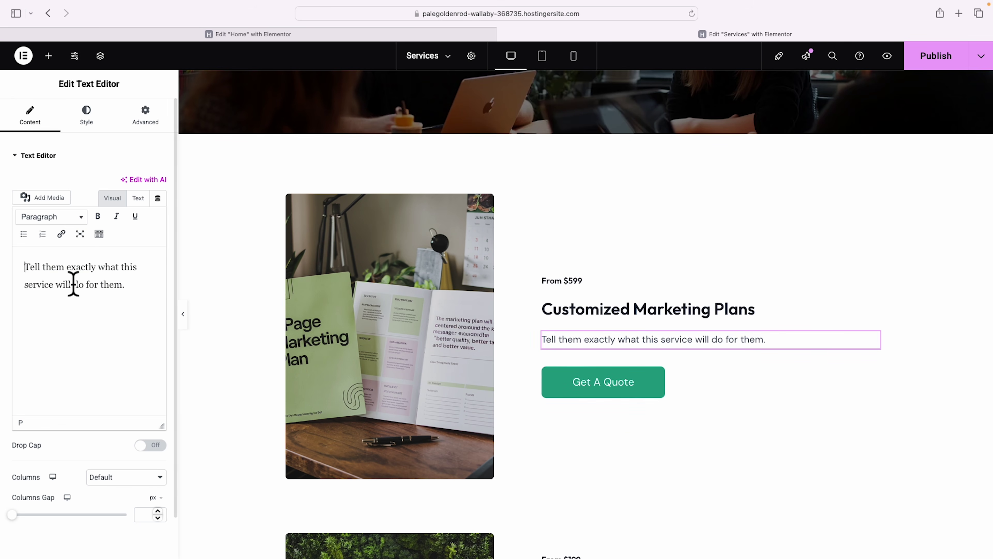
click(140, 296)
key(super+a)
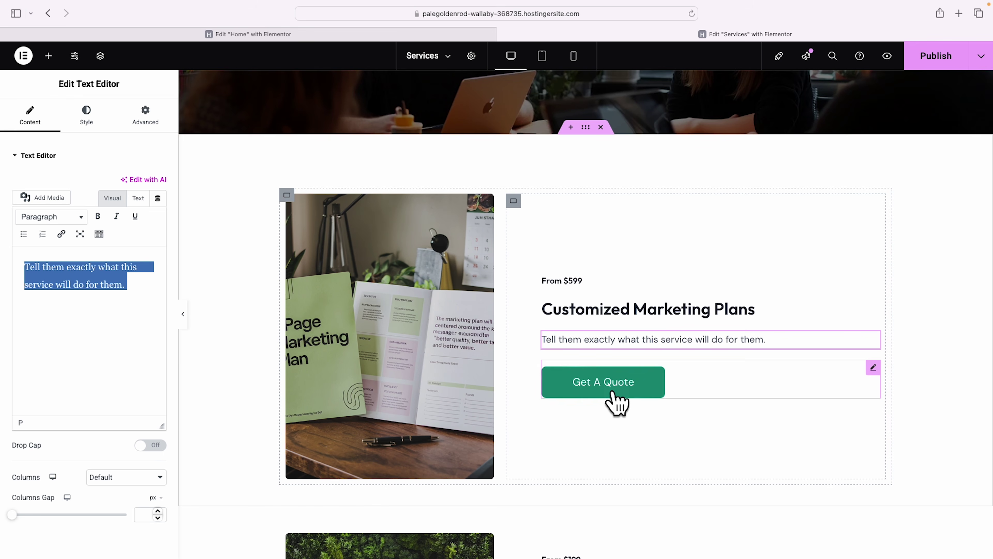
click(659, 392)
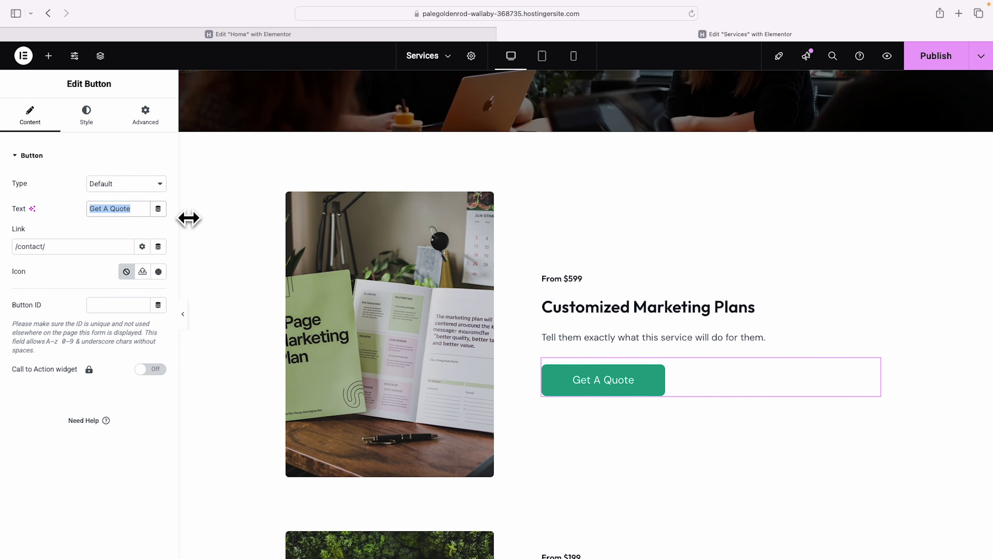
text(Schedule a consultation)
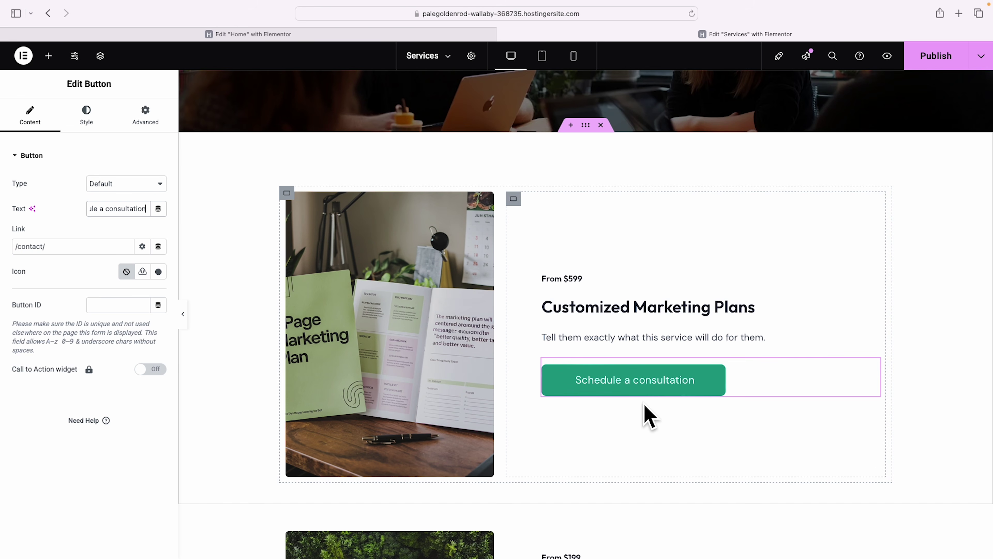
Apply the Home hero button's style to the Schedule a consultation button and left-align it.
click(263, 35)
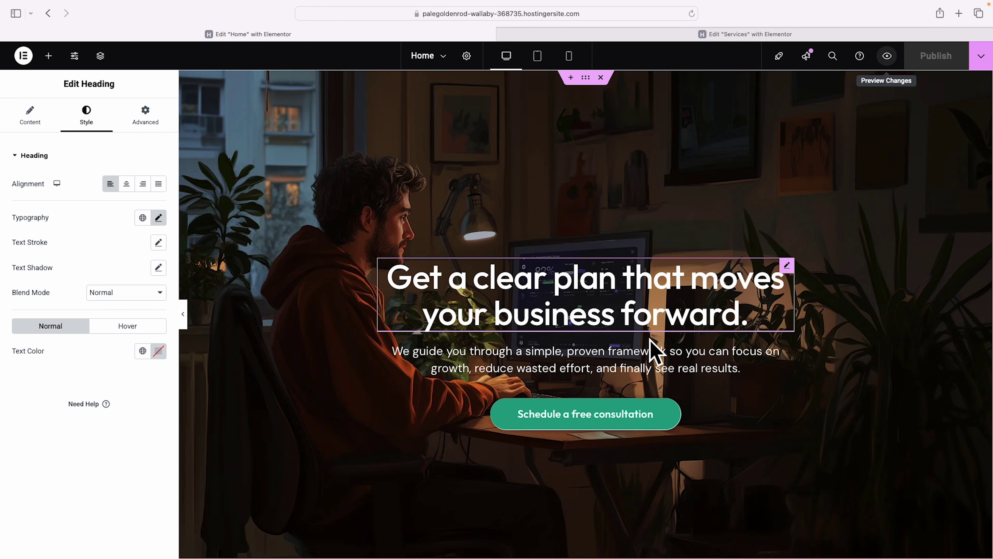
right_click(616, 421)
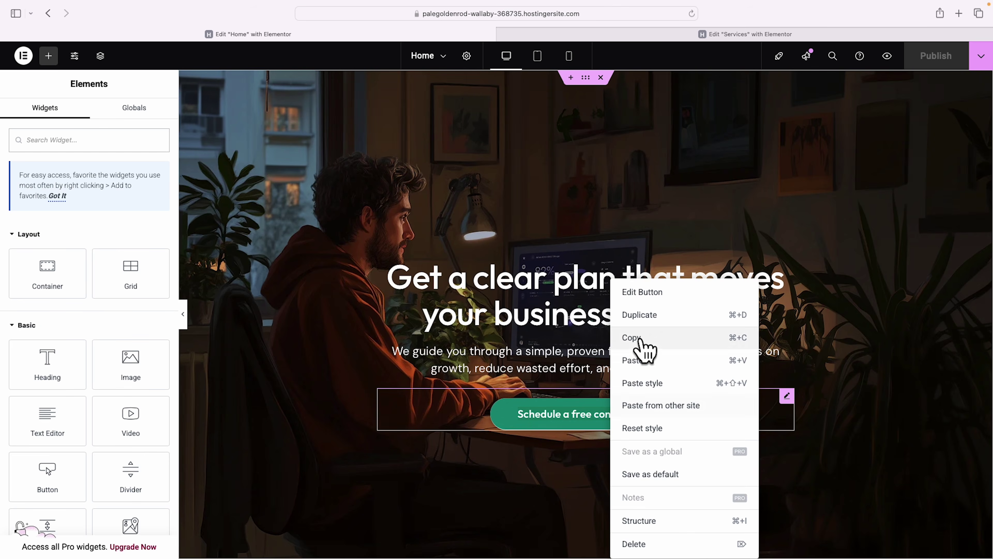
click(636, 339)
click(526, 35)
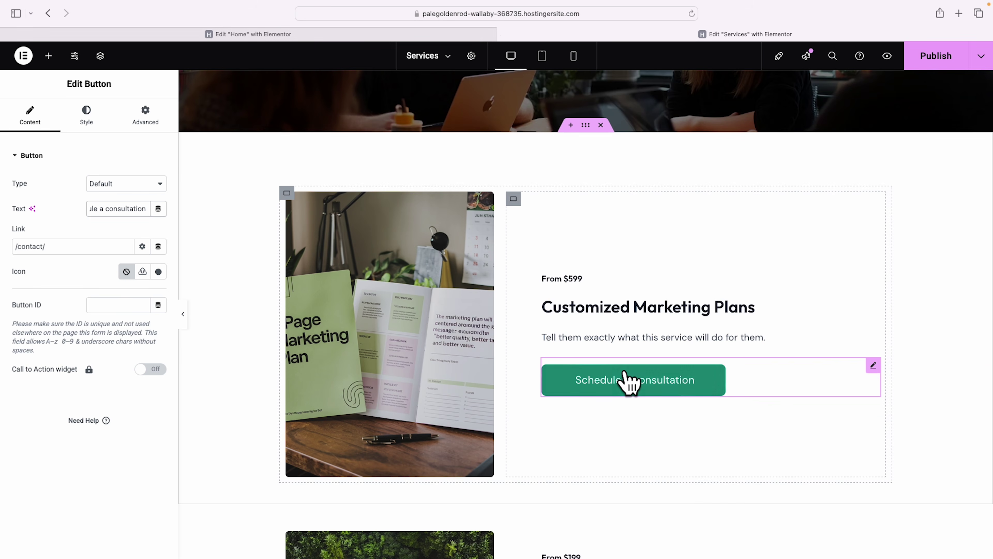
right_click(636, 381)
click(651, 387)
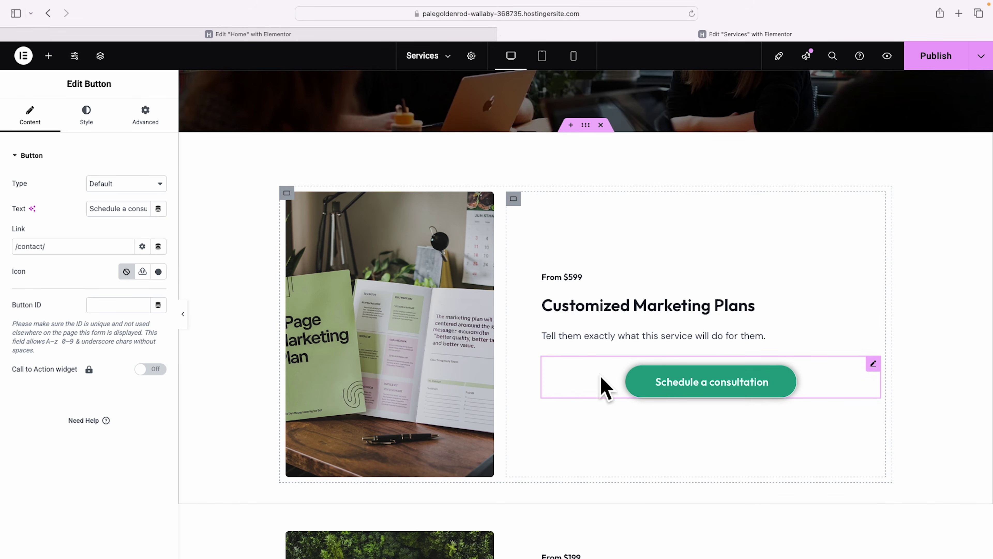
click(85, 117)
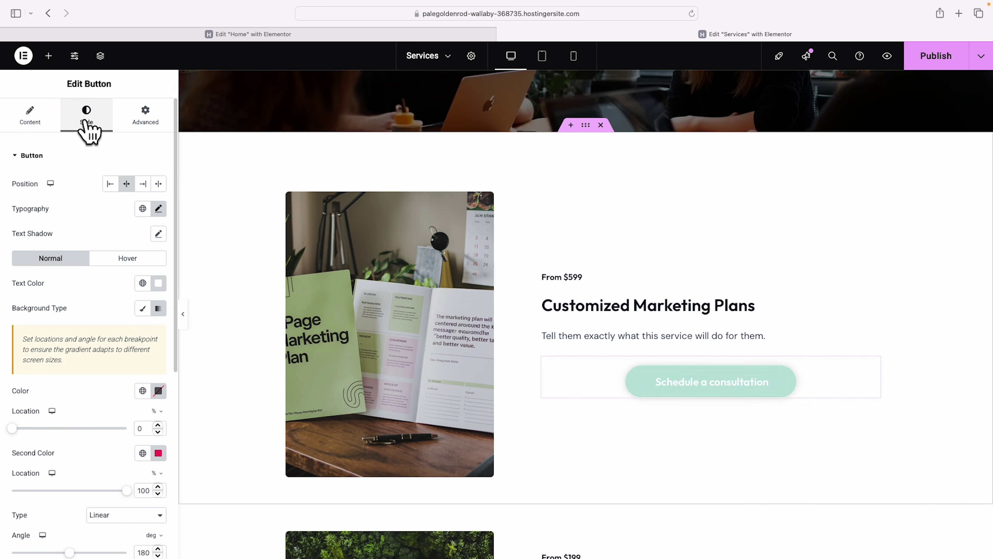
click(110, 184)
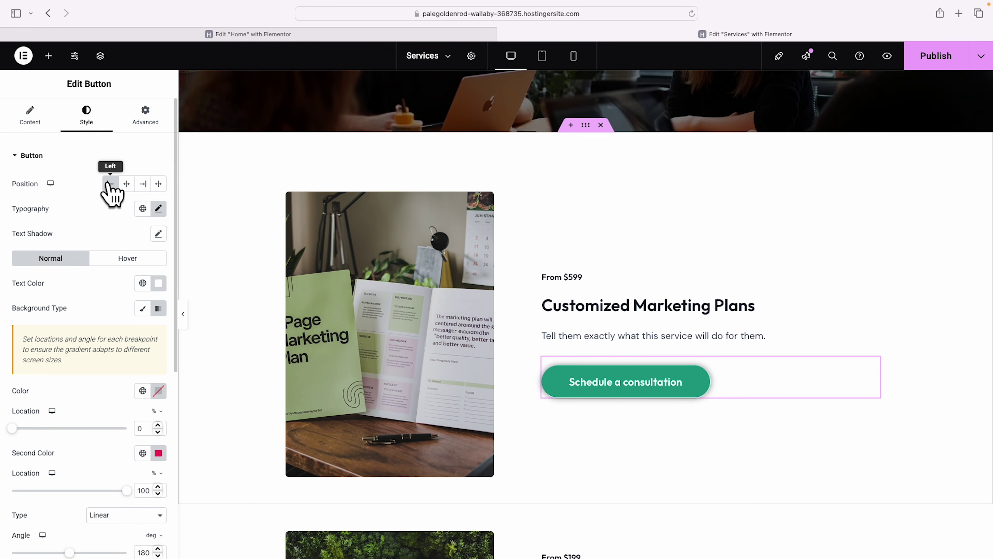
Give the Graphic Design row the whiteboard brainstorming photo and the heading 'Growth'.
scroll(688, 360, down, 5)
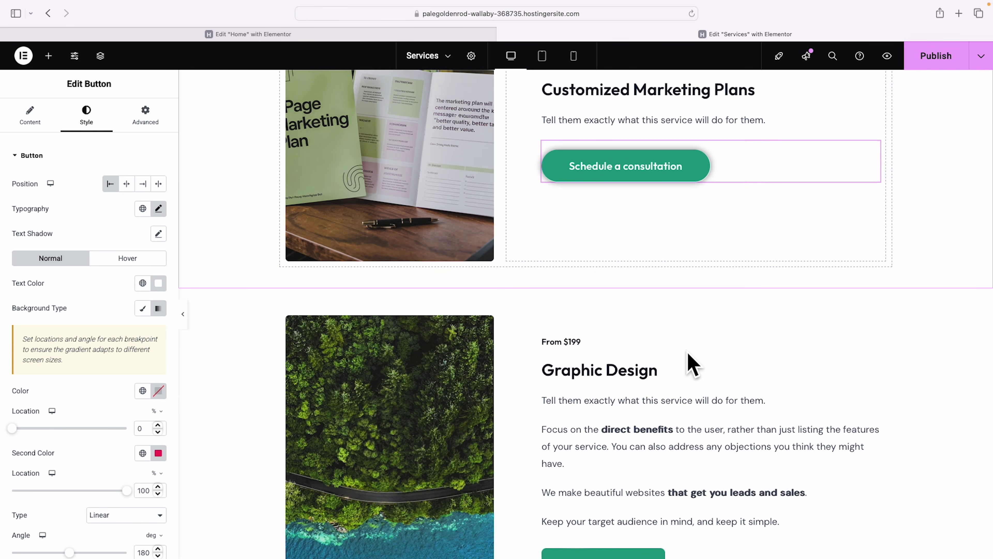
click(456, 379)
click(100, 235)
scroll(595, 333, down, 5)
click(262, 34)
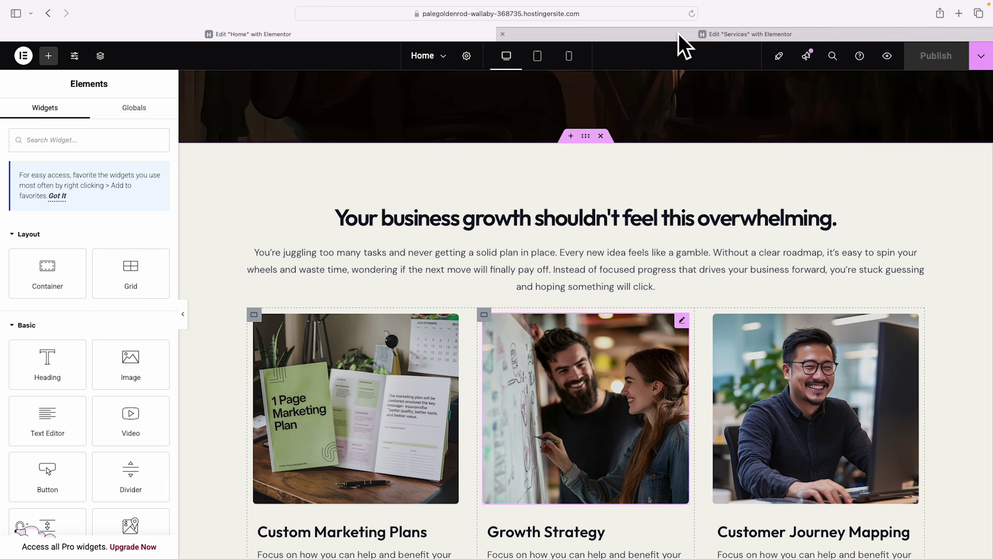
click(676, 34)
click(693, 297)
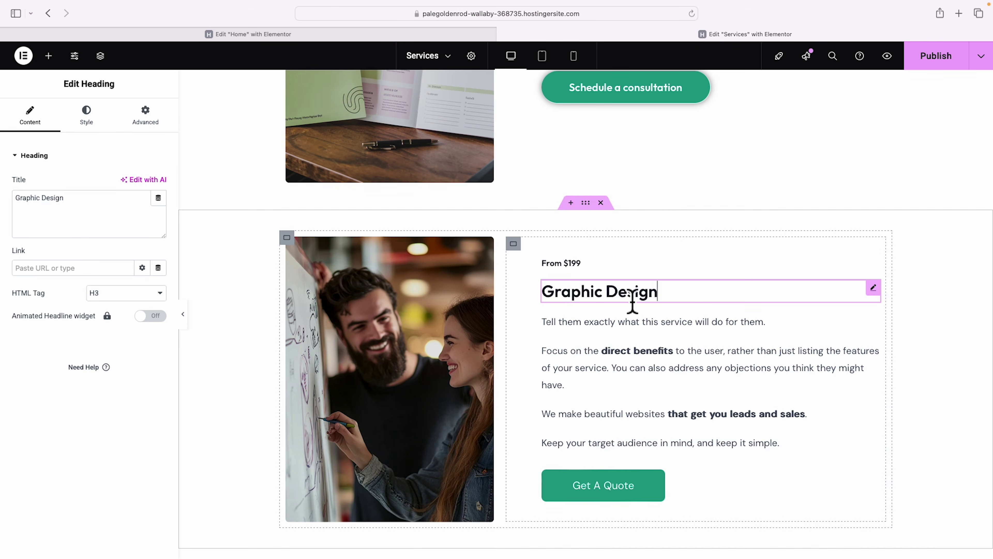
text(Growth Strategy)
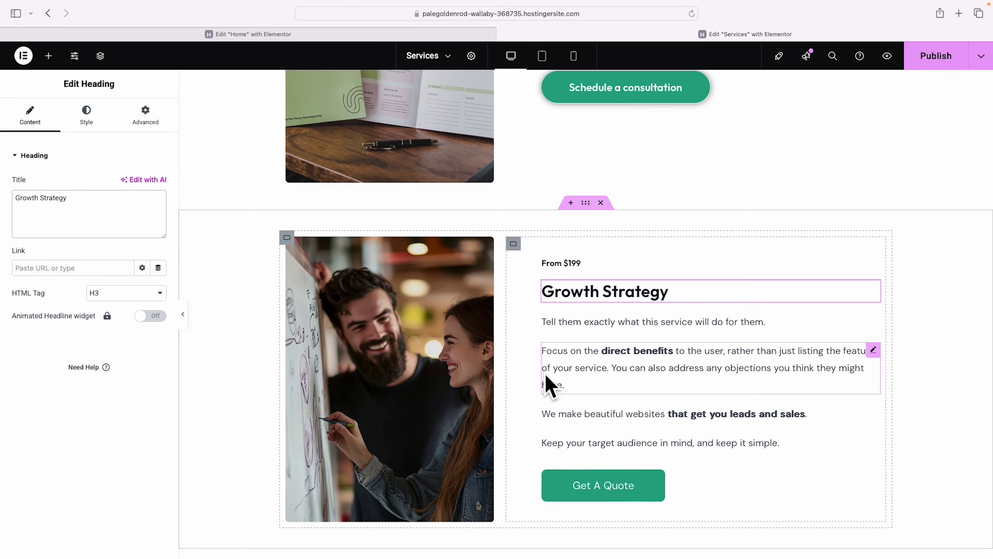
scroll(550, 387, up, 3)
right_click(624, 174)
scroll(665, 250, down, 6)
right_click(616, 301)
scroll(421, 362, down, 4)
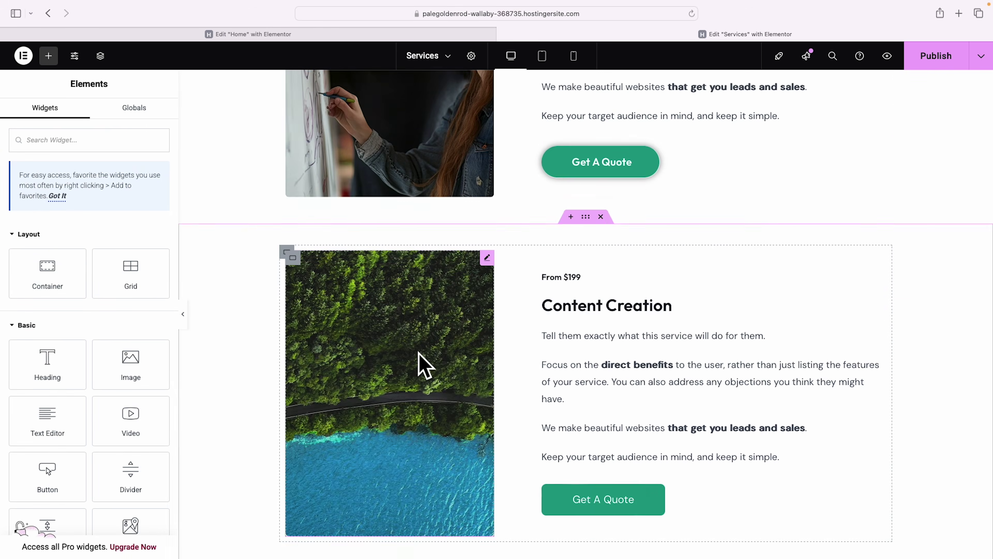
Give the Content Creation row the smiling man photo, 'Customer Journey Mapping' heading and rounded button style.
click(421, 361)
click(89, 223)
scroll(543, 318, down, 3)
click(543, 317)
click(944, 525)
click(606, 306)
click(62, 211)
key(super+a)
text(Customer Journey Mappi)
right_click(612, 499)
click(645, 381)
Add an empty section above the Work with me area.
scroll(811, 459, down, 3)
scroll(809, 459, up, 15)
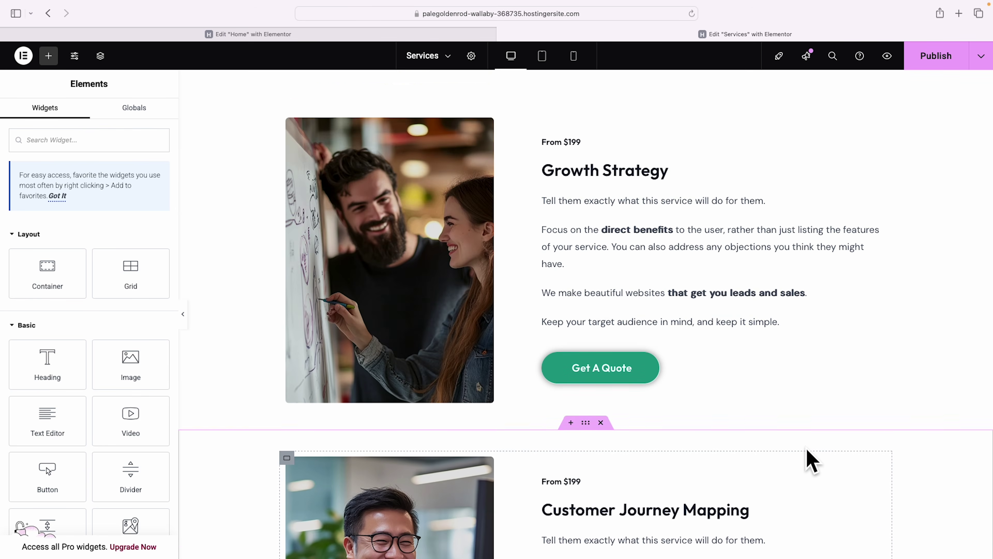
scroll(812, 460, down, 18)
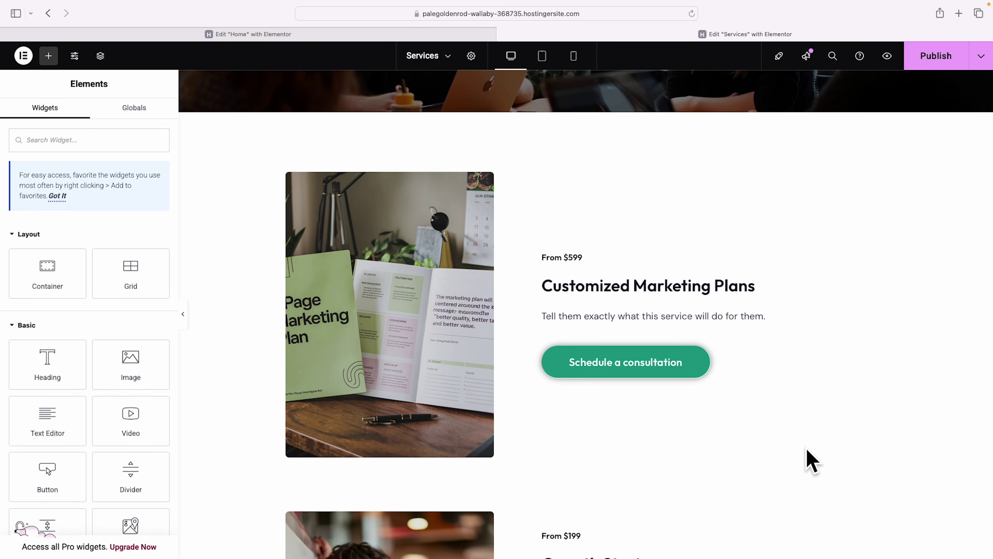
scroll(809, 460, down, 6)
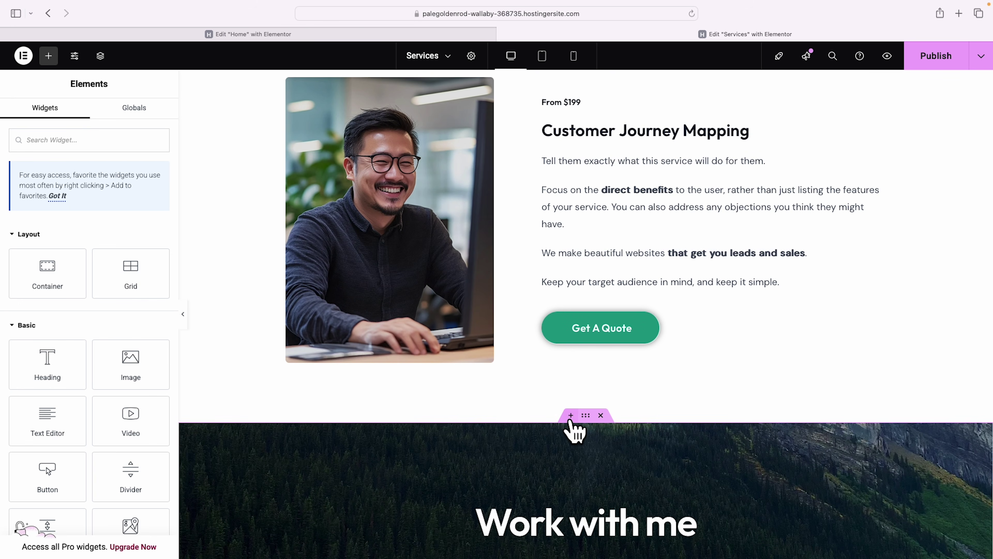
click(570, 416)
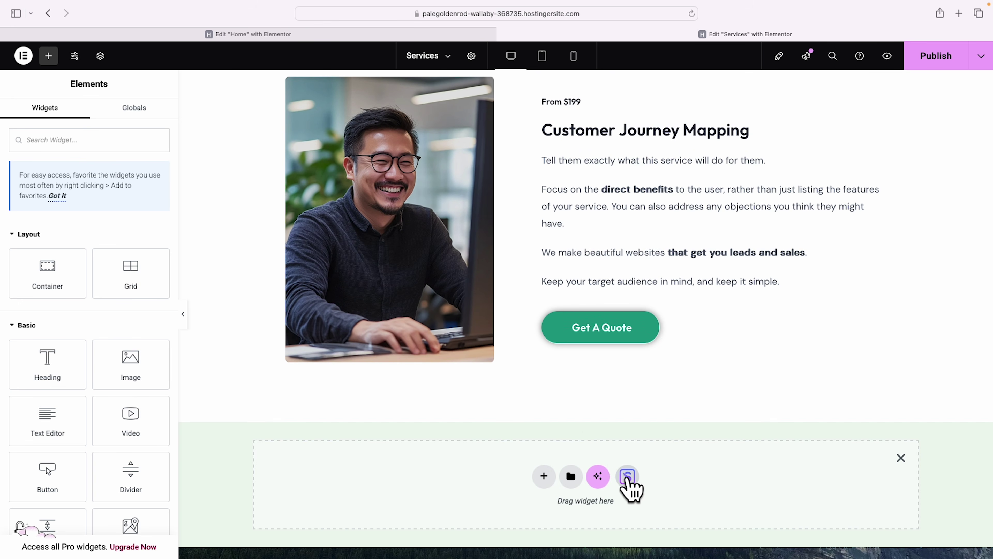
click(628, 477)
click(550, 96)
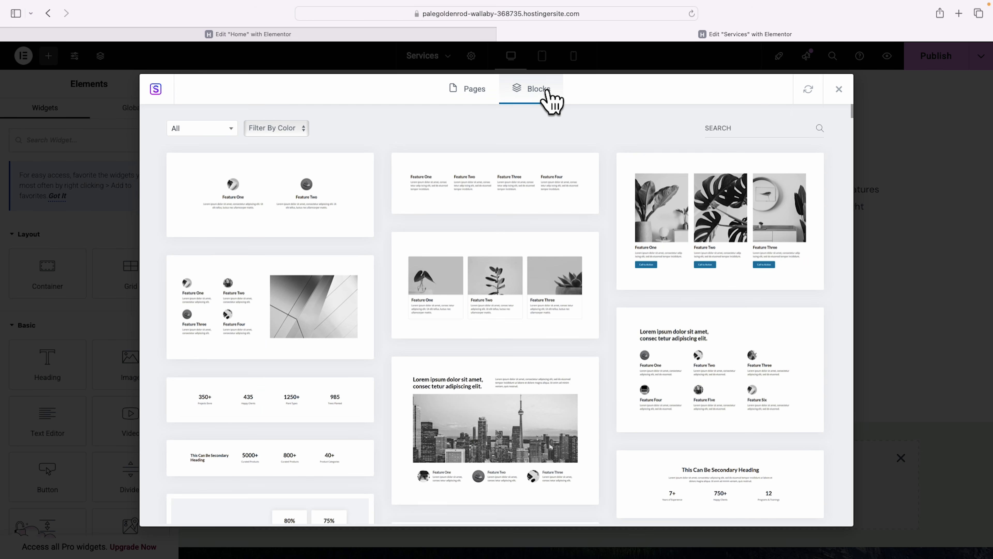
click(231, 129)
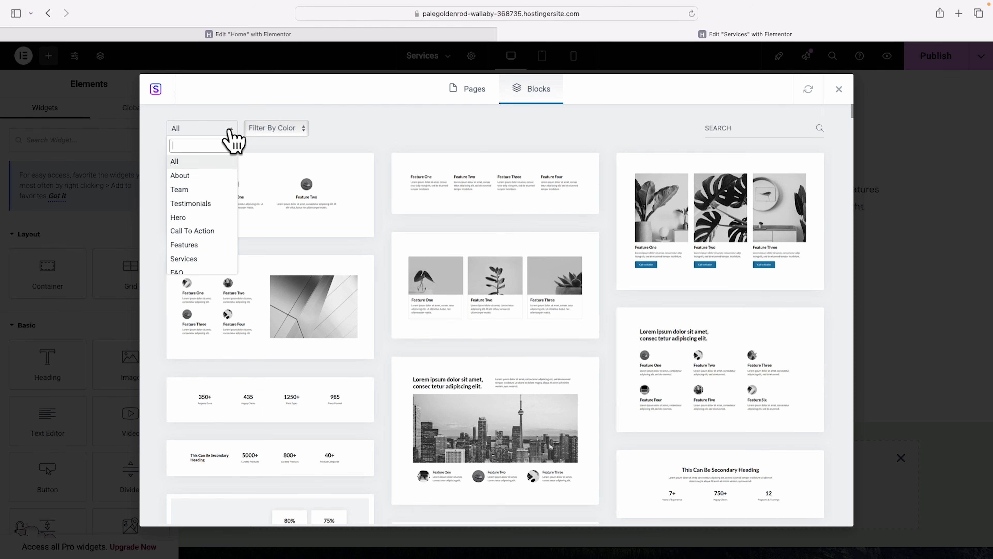
click(203, 258)
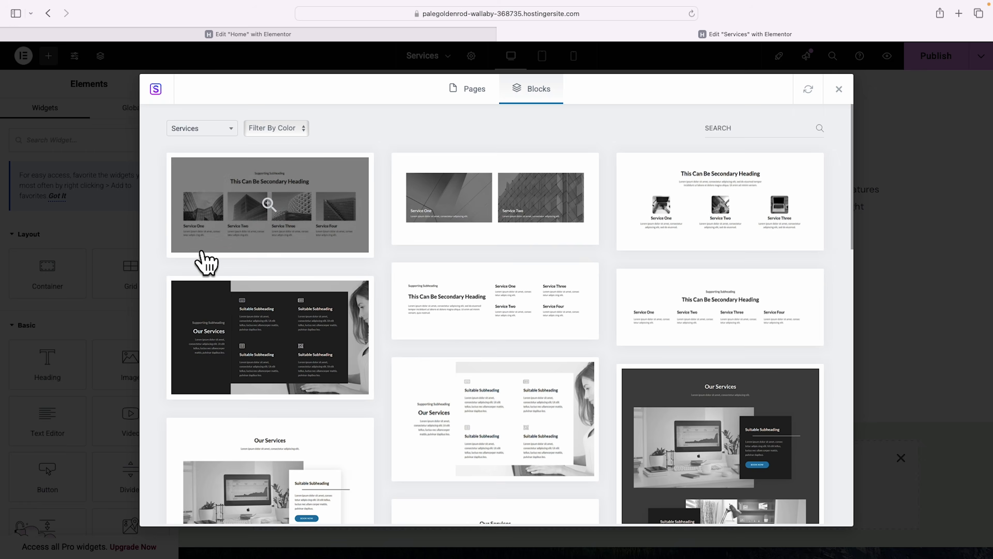
scroll(611, 223, down, 4)
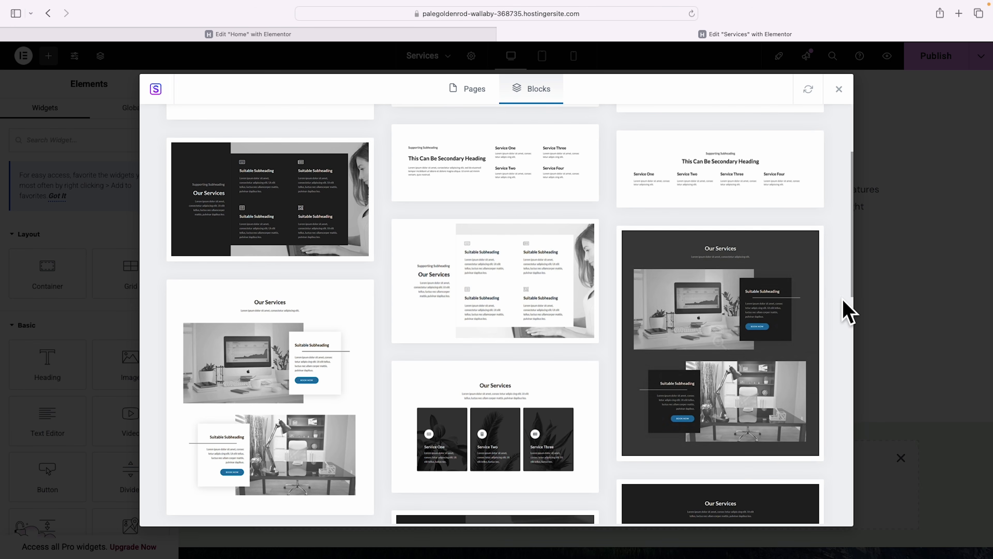
scroll(846, 313, down, 10)
scroll(844, 307, down, 10)
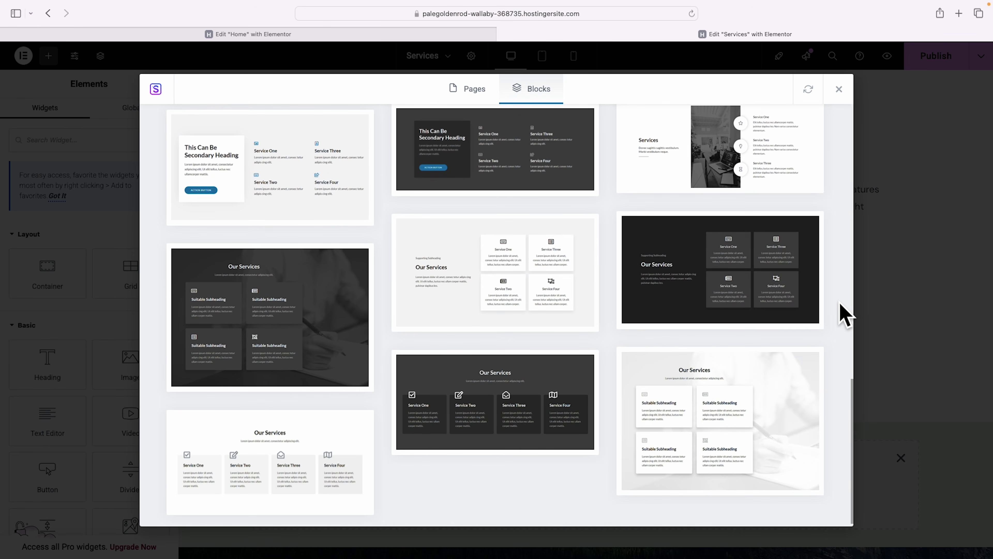
click(839, 89)
scroll(851, 222, up, 15)
scroll(855, 225, up, 15)
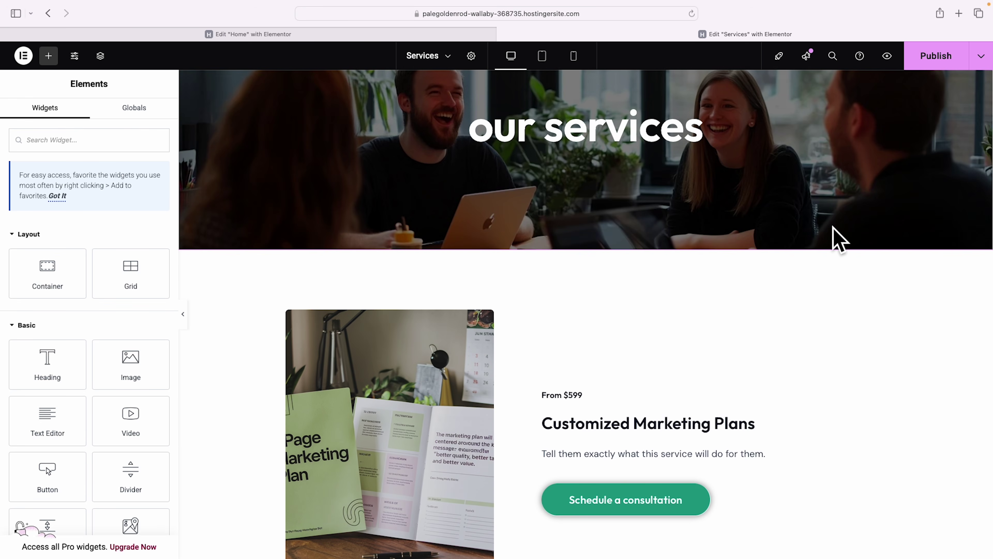
Review the Services page at phone size, then publish it and open the live version.
scroll(860, 393, down, 5)
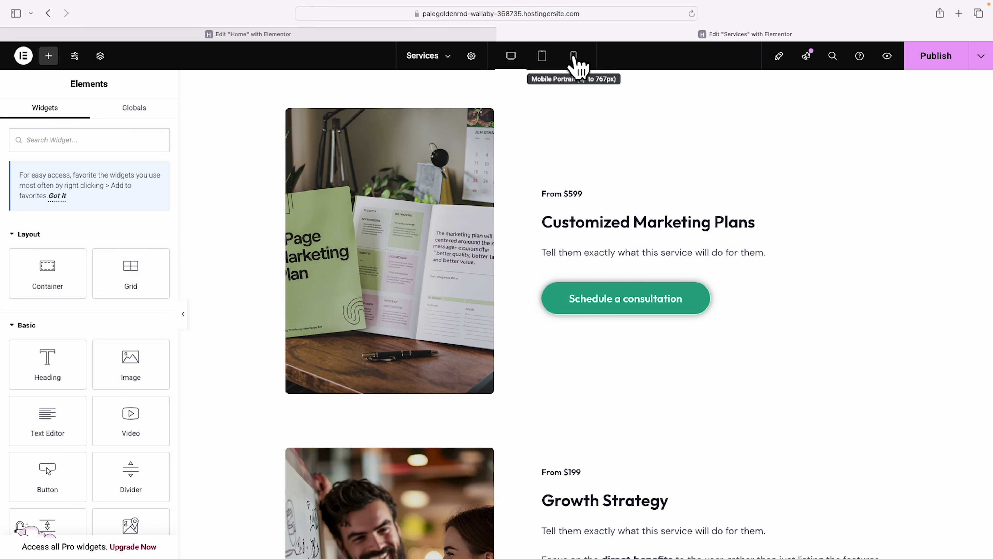
click(574, 56)
scroll(624, 235, down, 1)
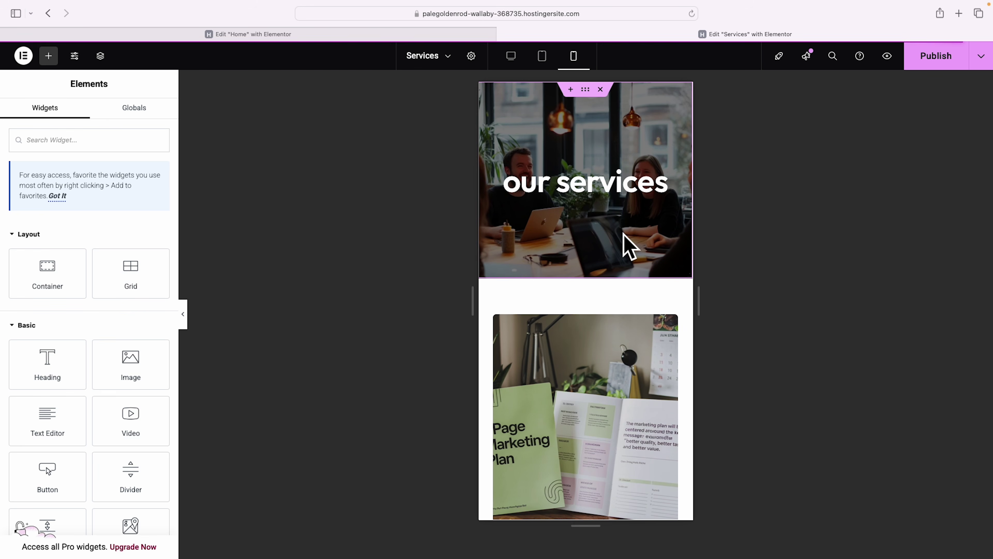
scroll(678, 226, down, 10)
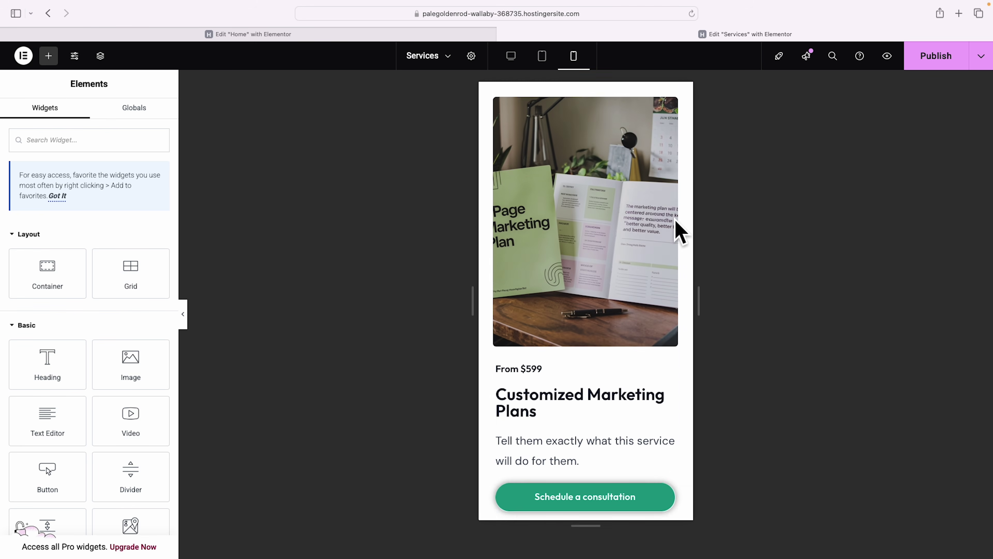
scroll(675, 222, down, 12)
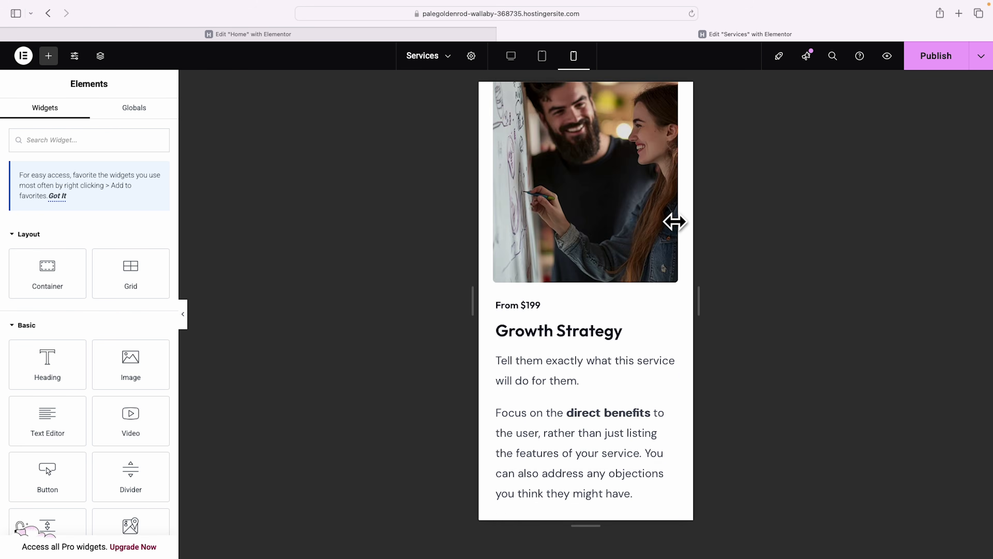
scroll(676, 222, down, 18)
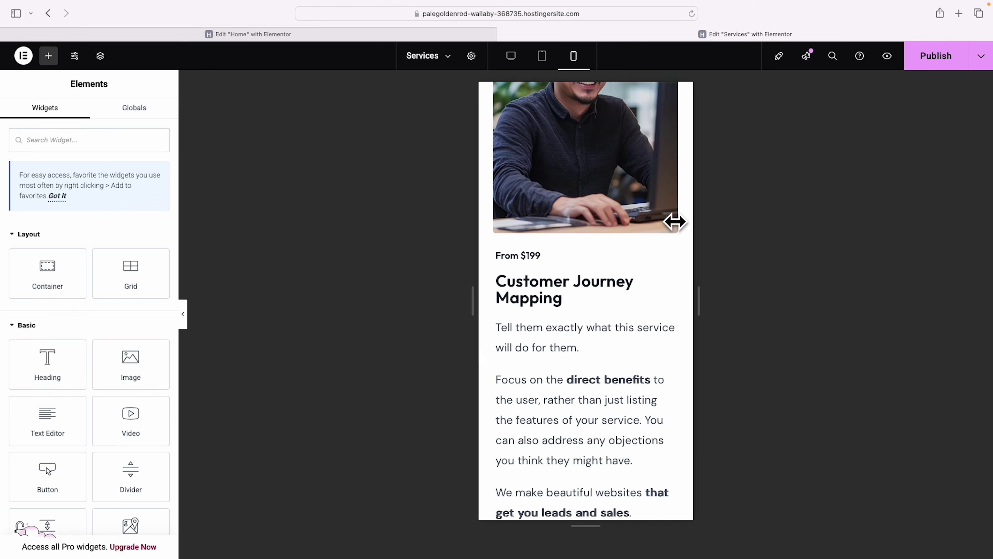
scroll(674, 221, up, 20)
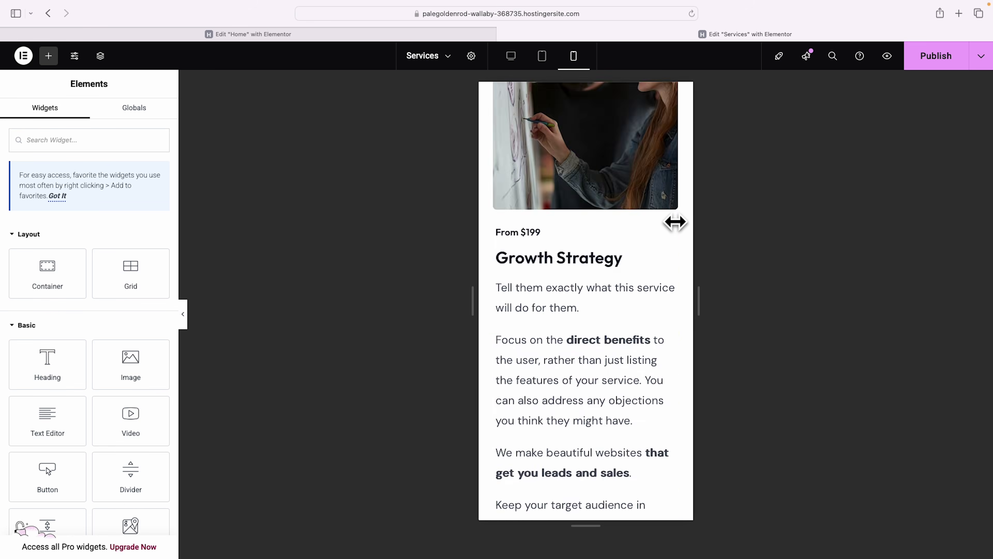
click(931, 65)
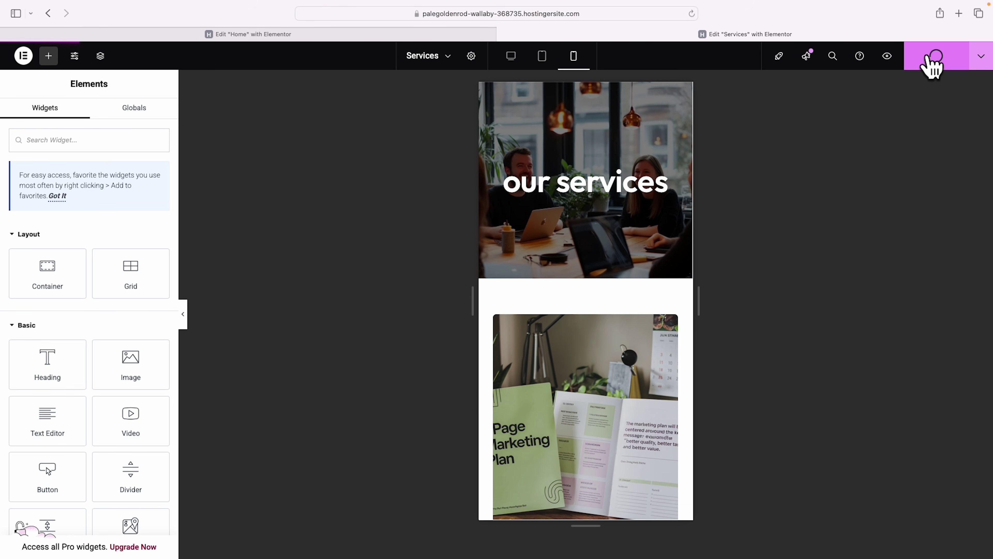
click(887, 55)
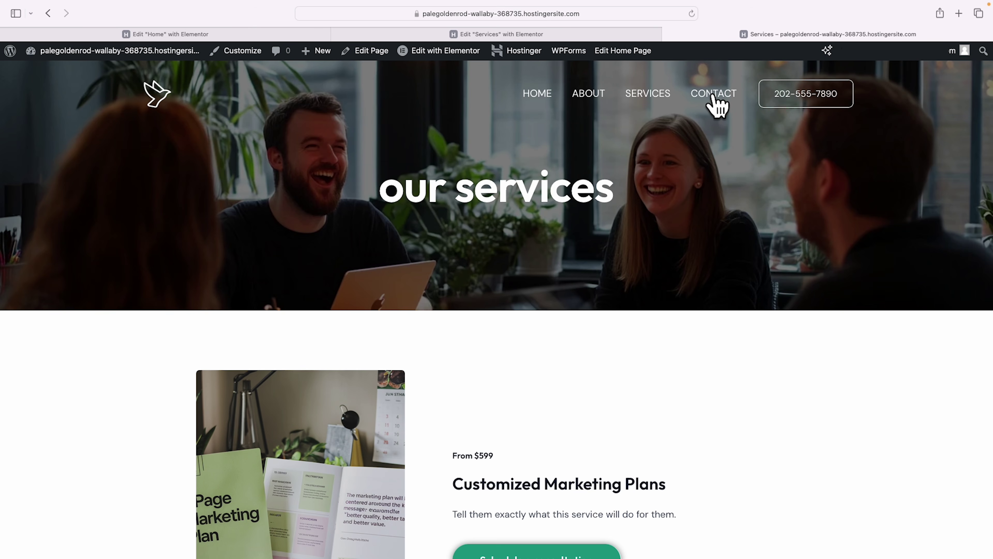
Go to the live Contact page and open it in the Elementor editor.
click(712, 94)
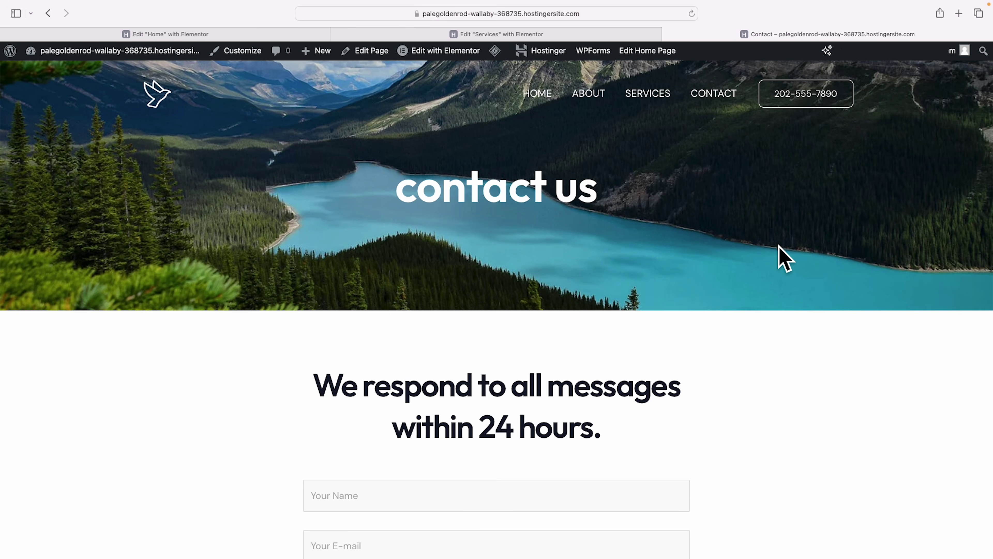
mouse_move(450, 53)
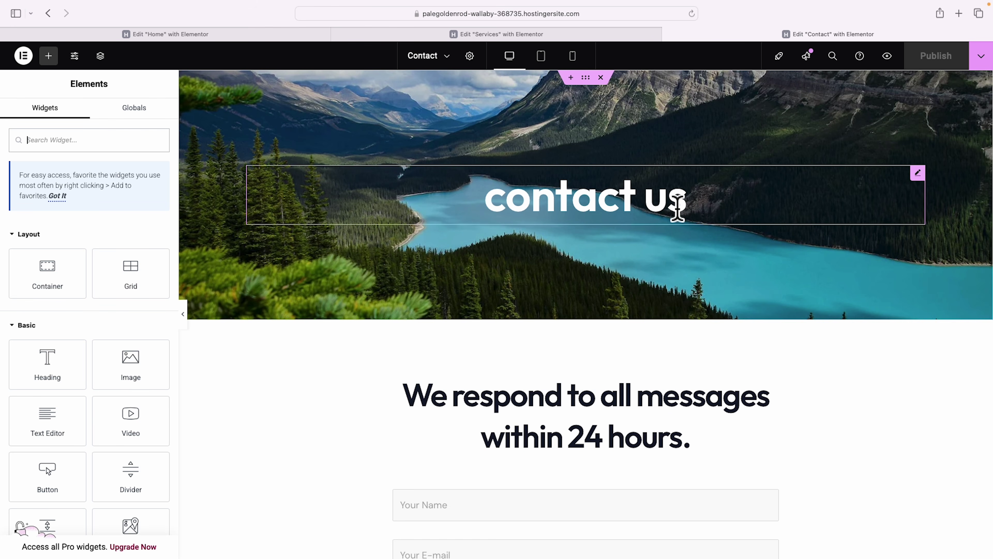
Retitle the Contact hero heading 'Get a free consultation' and select the surrounding hero section.
scroll(677, 207, down, 2)
click(672, 176)
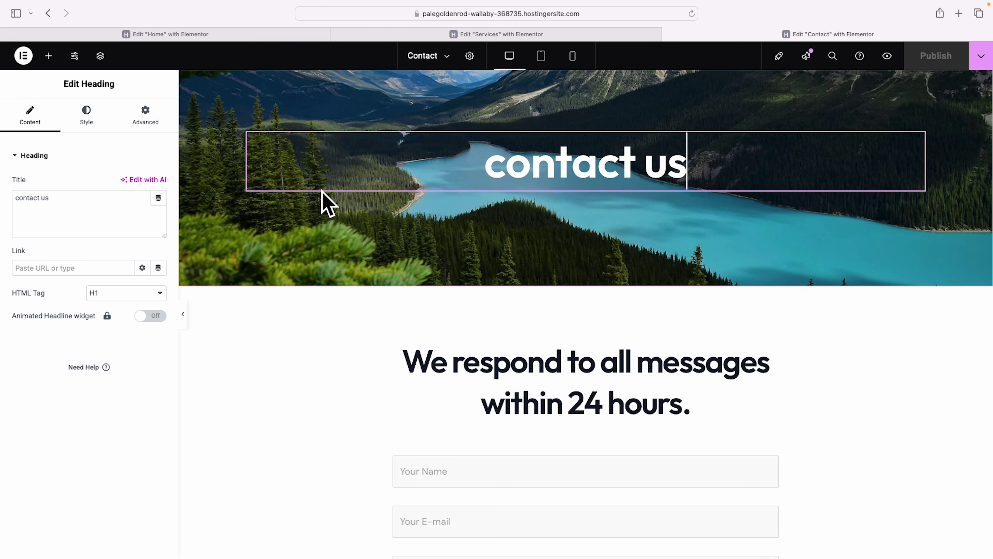
double_click(82, 210)
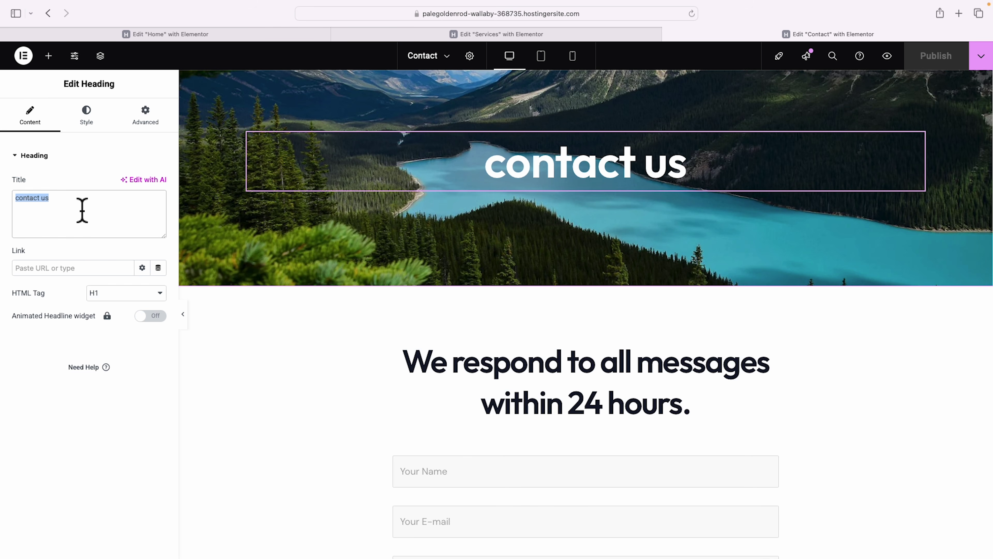
text(Get a free consultation)
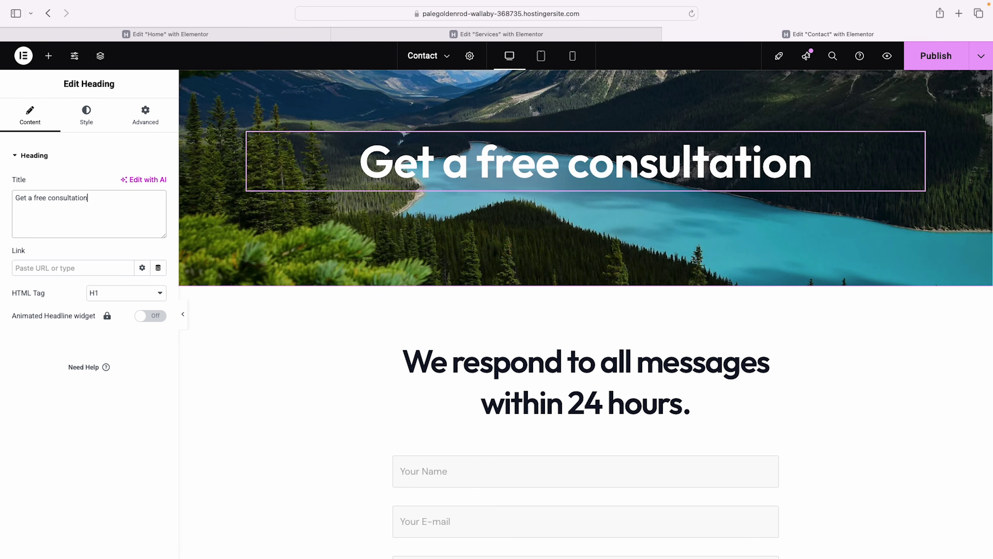
scroll(220, 235, down, 1)
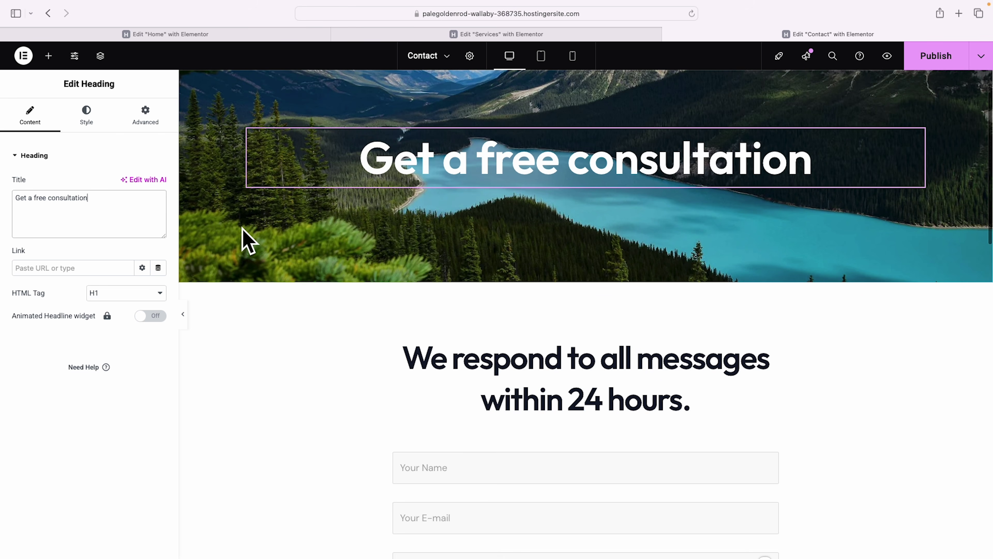
scroll(602, 235, up, 2)
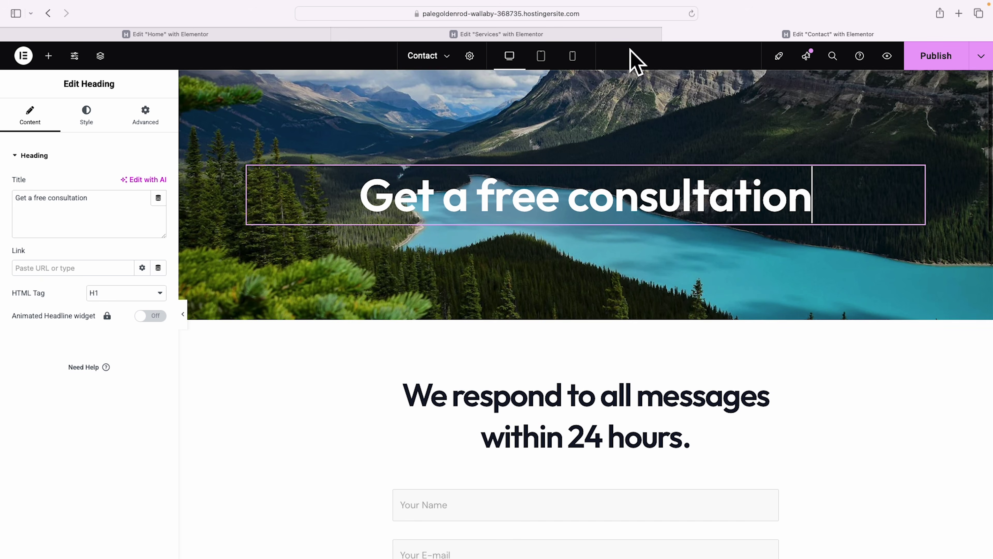
click(586, 79)
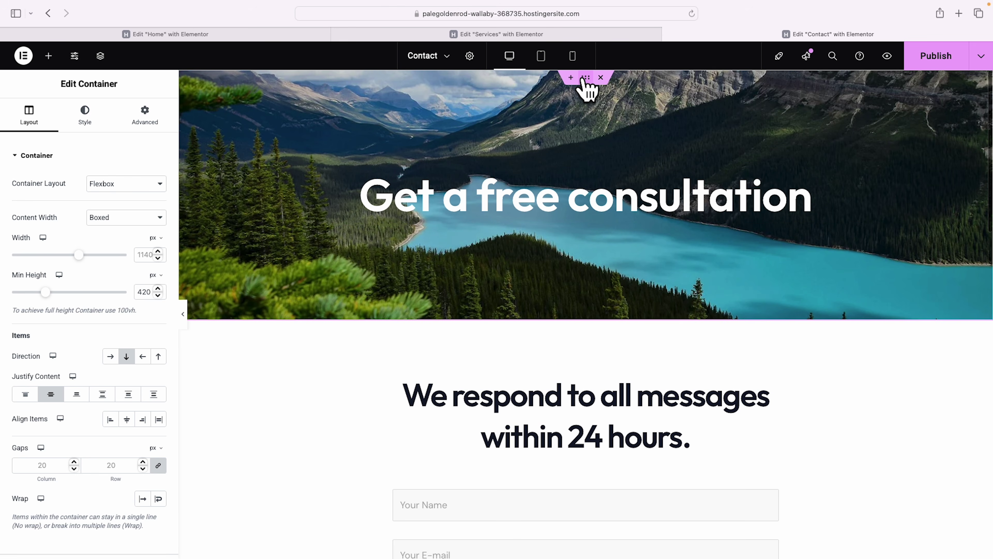
Set the Contact hero background to the smiling man at a computer photo.
click(85, 122)
click(94, 327)
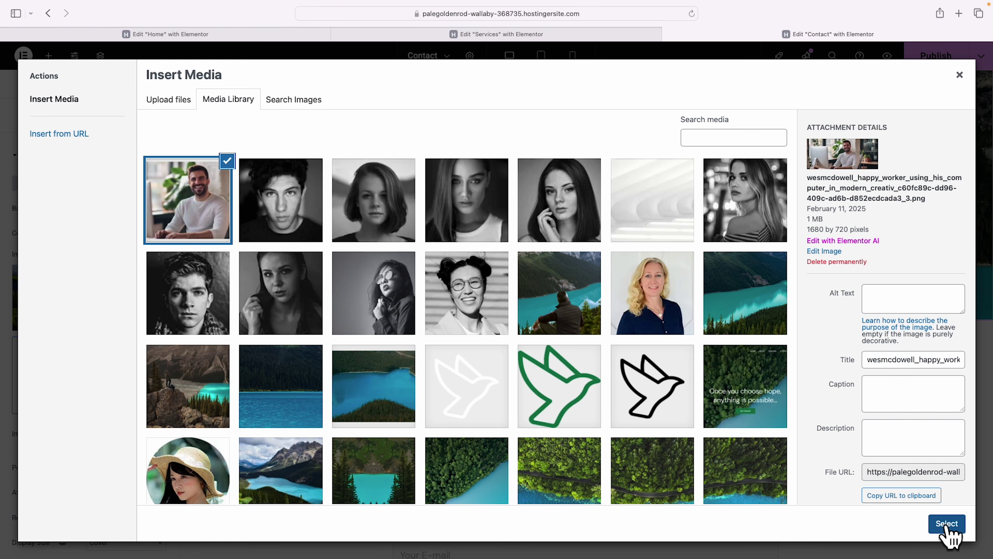
click(947, 523)
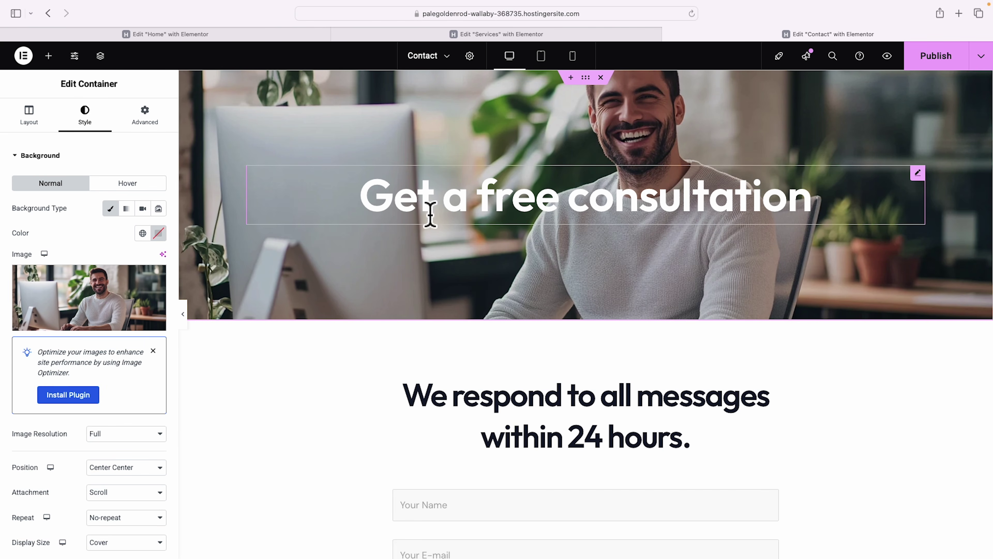
Raise the hero's black background overlay opacity to about 0.37.
click(17, 156)
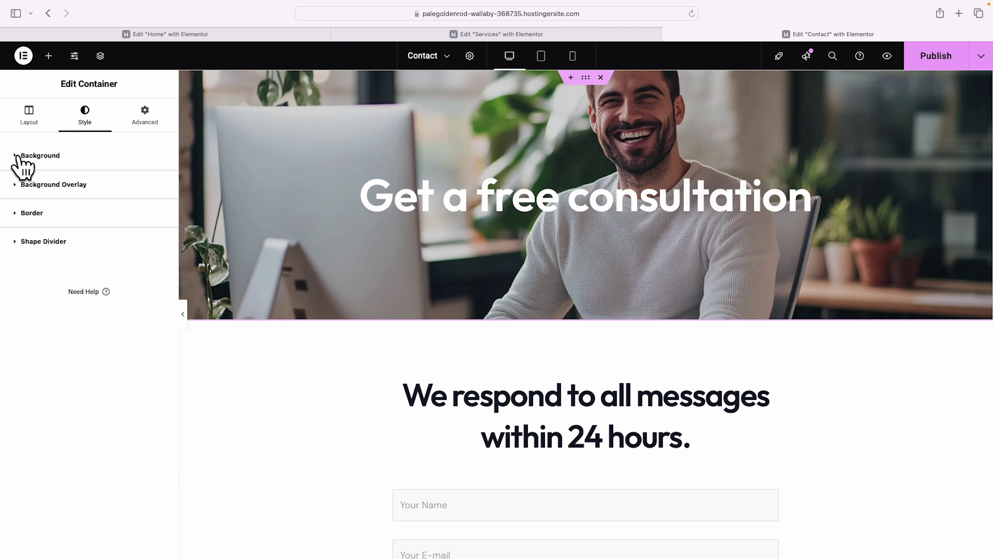
click(34, 188)
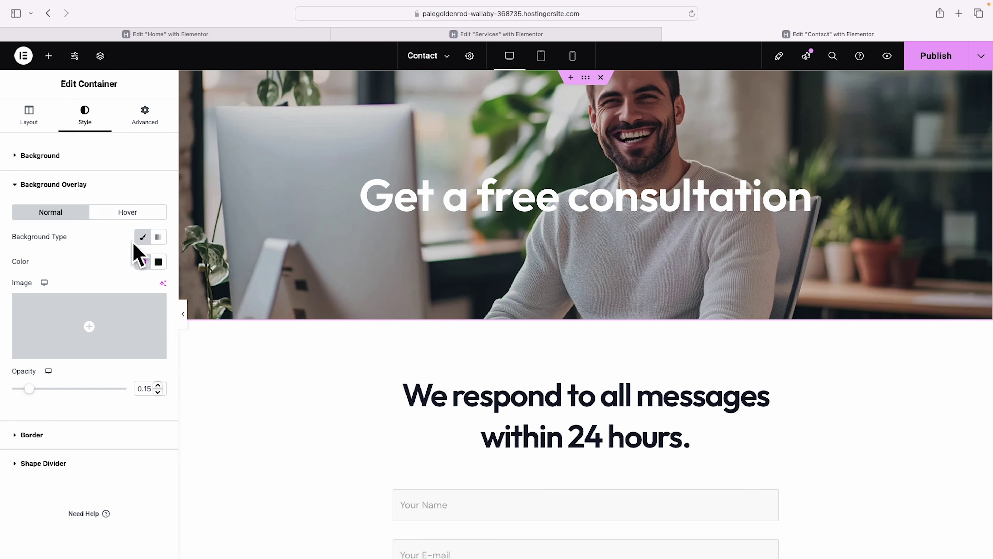
click(158, 262)
click(71, 289)
drag(36, 388, 56, 388)
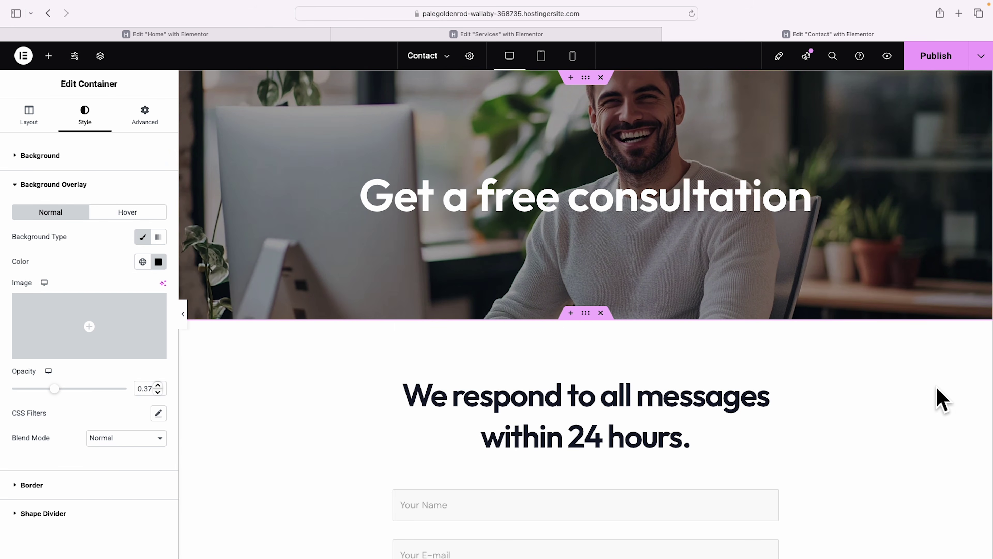
scroll(938, 399, down, 5)
scroll(939, 399, down, 1)
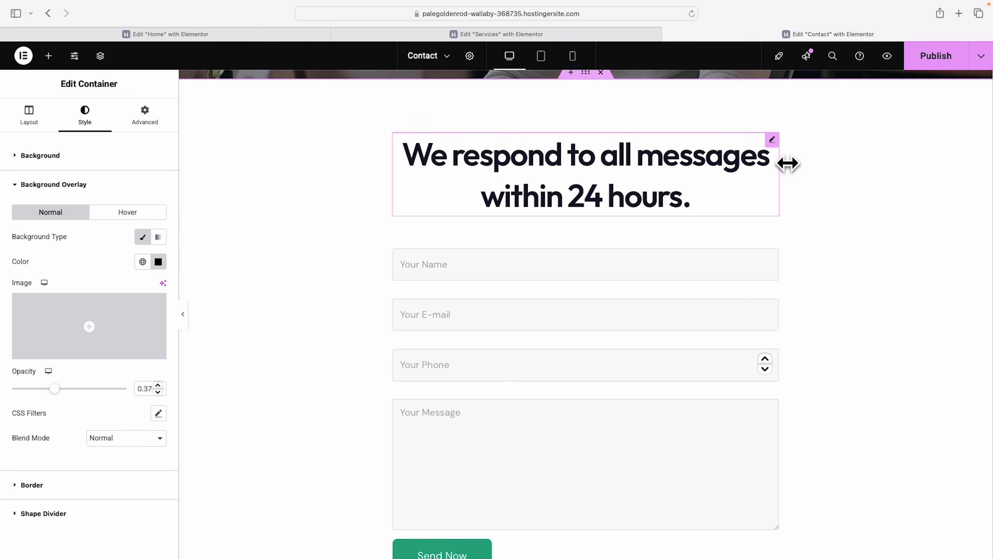
Set the 'We respond to all messages within 24 hours.' heading's line height to 54 px.
click(773, 141)
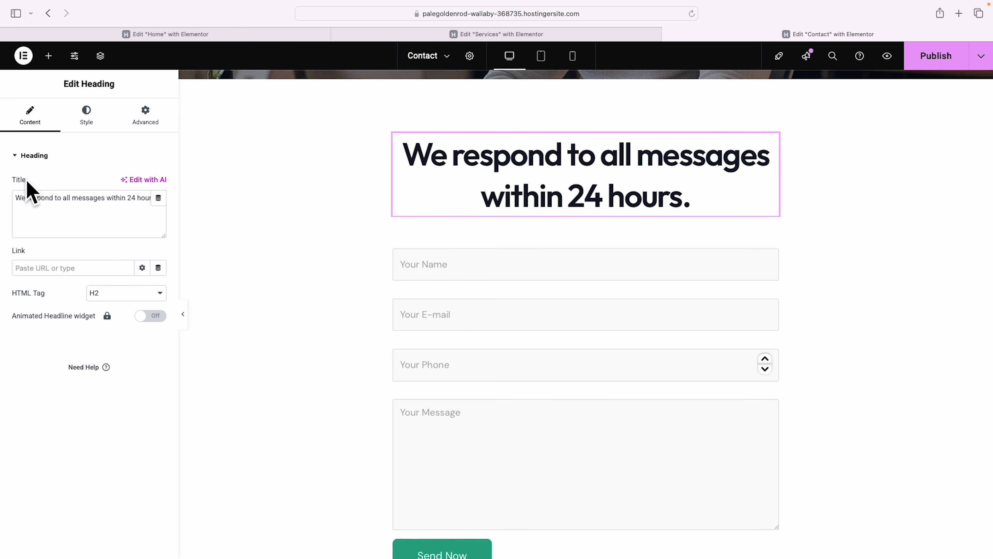
click(89, 124)
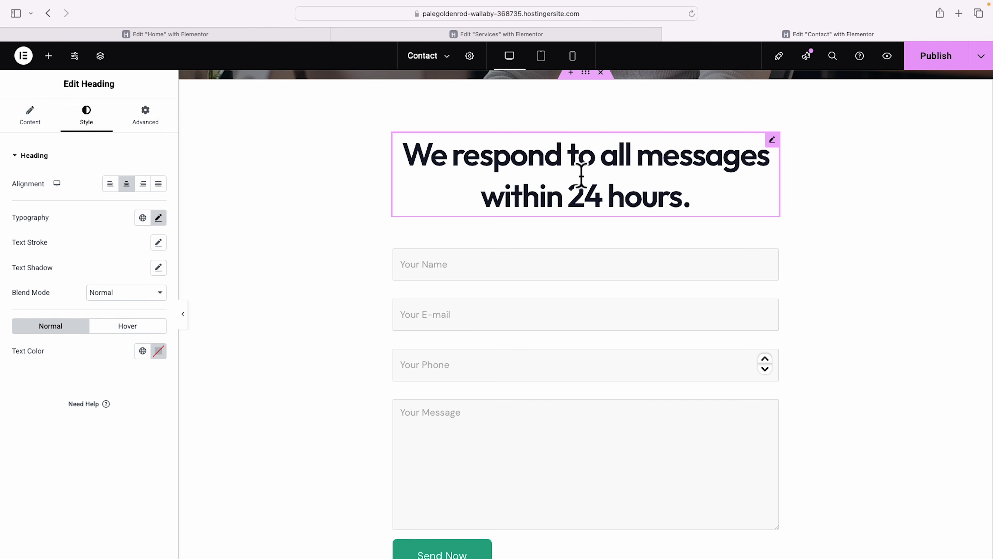
click(158, 217)
drag(22, 448, 74, 452)
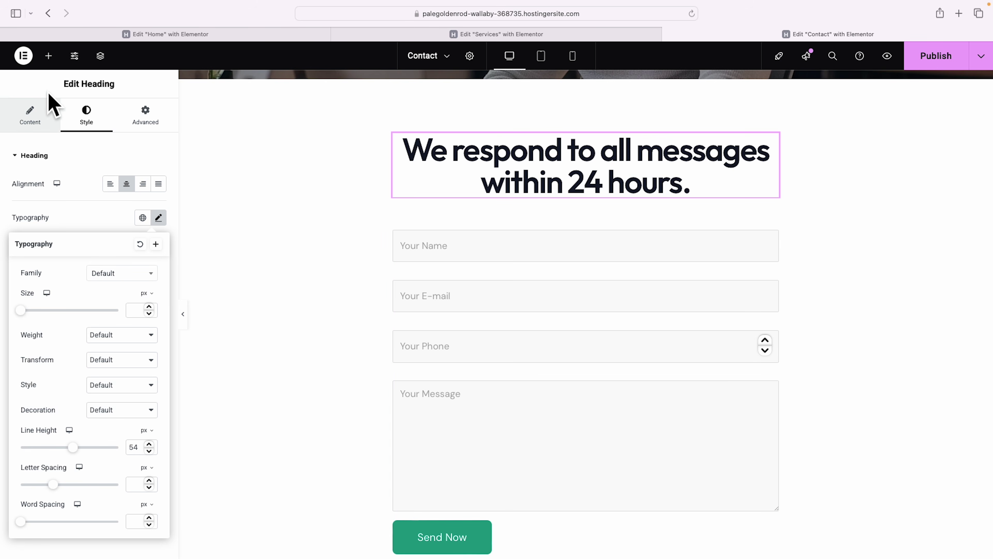
click(49, 56)
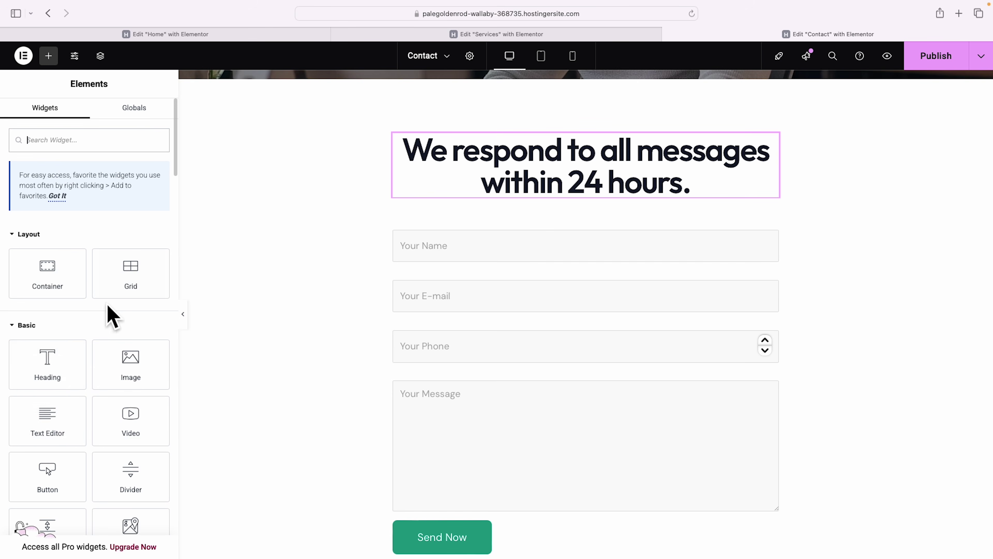
Add a centre-aligned Lorem ipsum Text Editor paragraph under the 24-hours heading.
drag(48, 421, 571, 222)
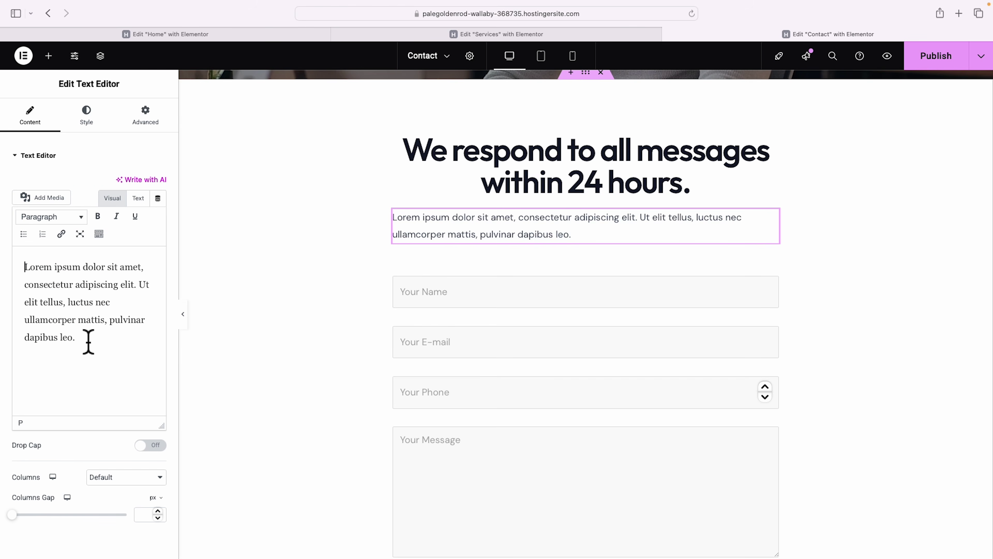
key(super+a)
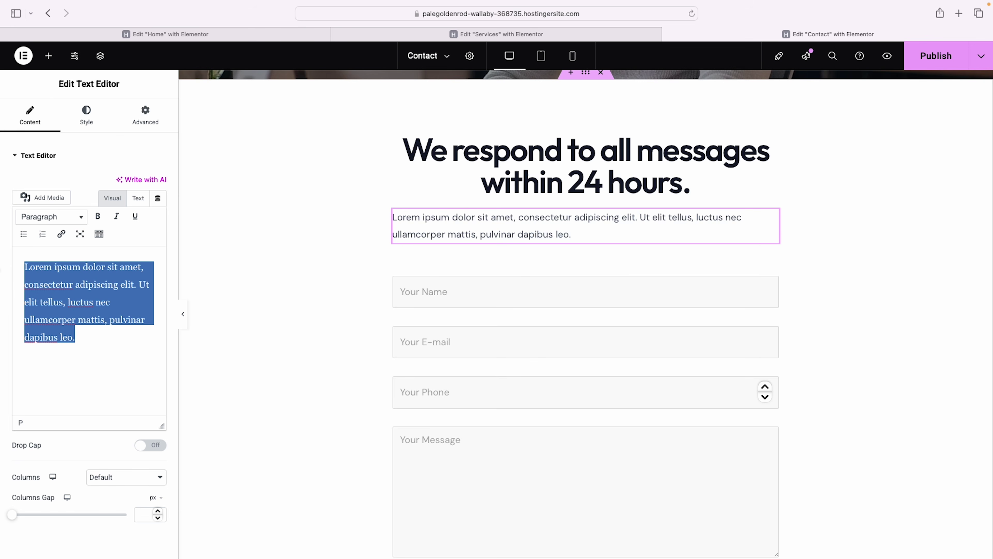
click(88, 116)
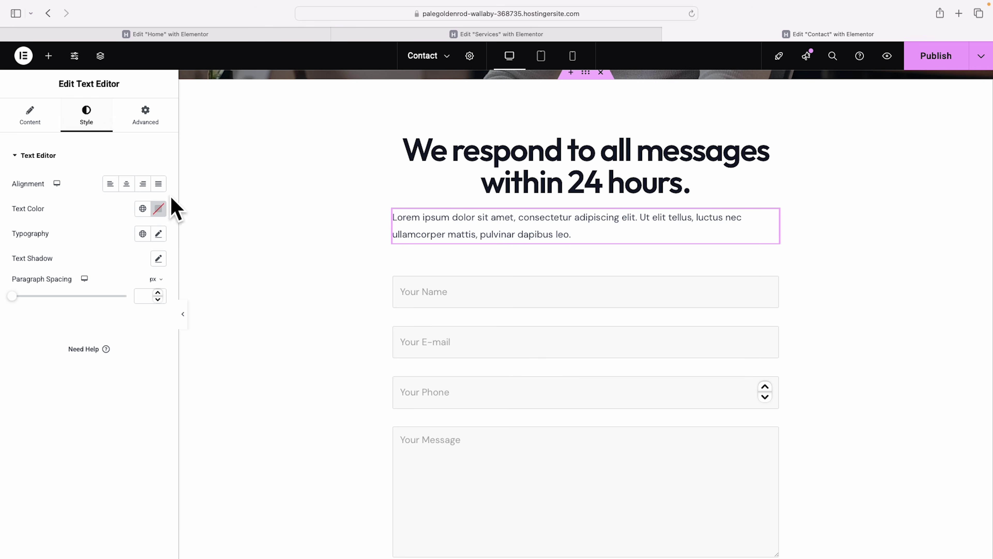
click(126, 184)
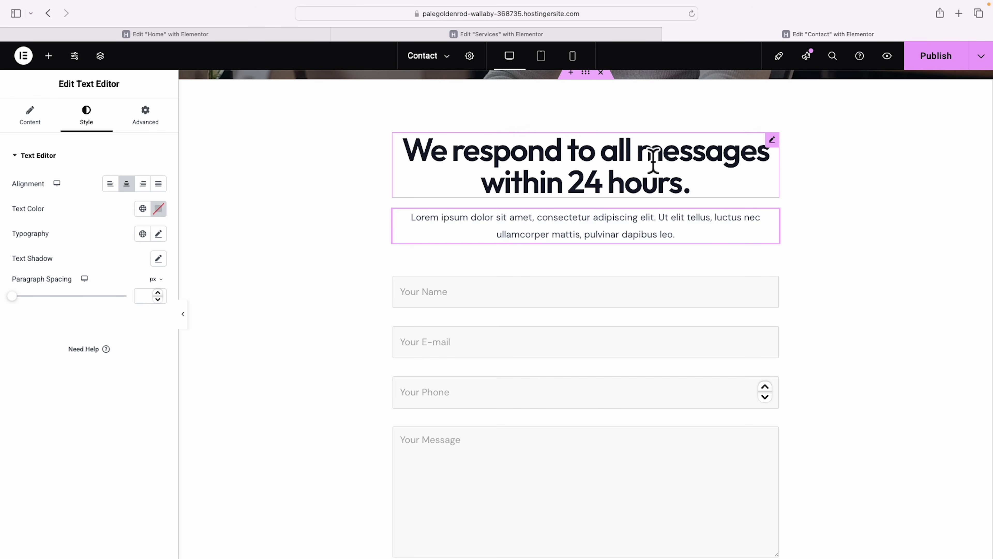
scroll(602, 190, down, 2)
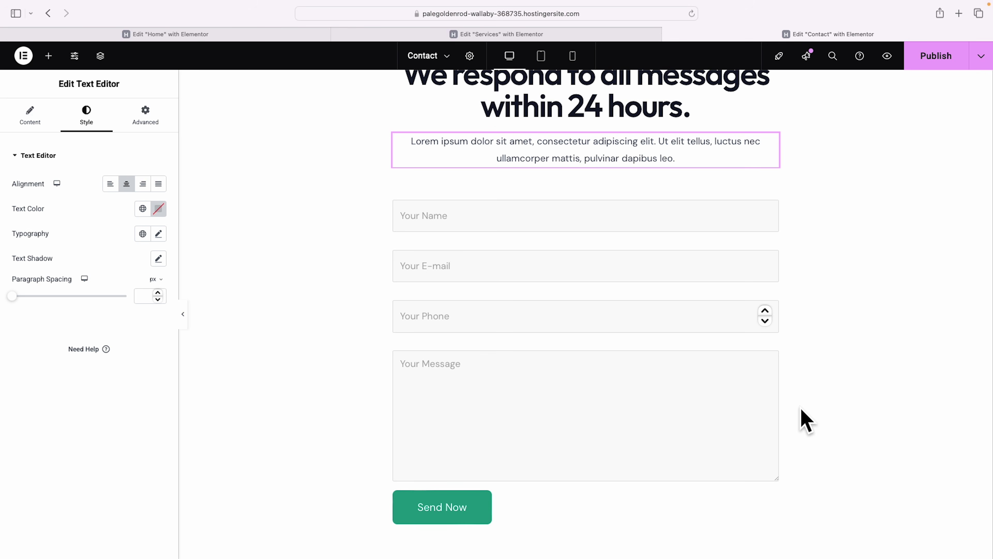
scroll(804, 364, down, 3)
scroll(808, 366, down, 5)
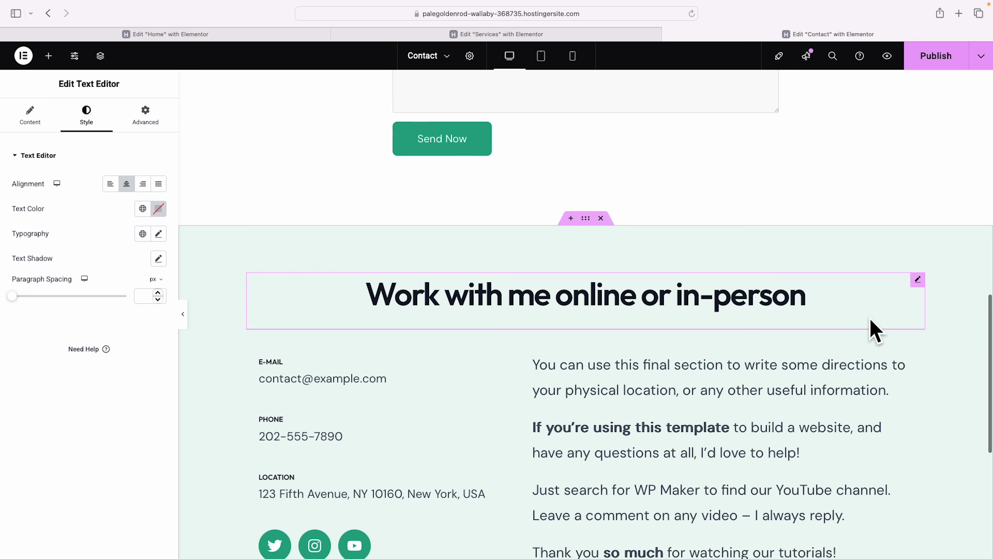
Delete the four template paragraphs, including the YouTube channel and thank-you texts, from the right column.
scroll(883, 334, down, 4)
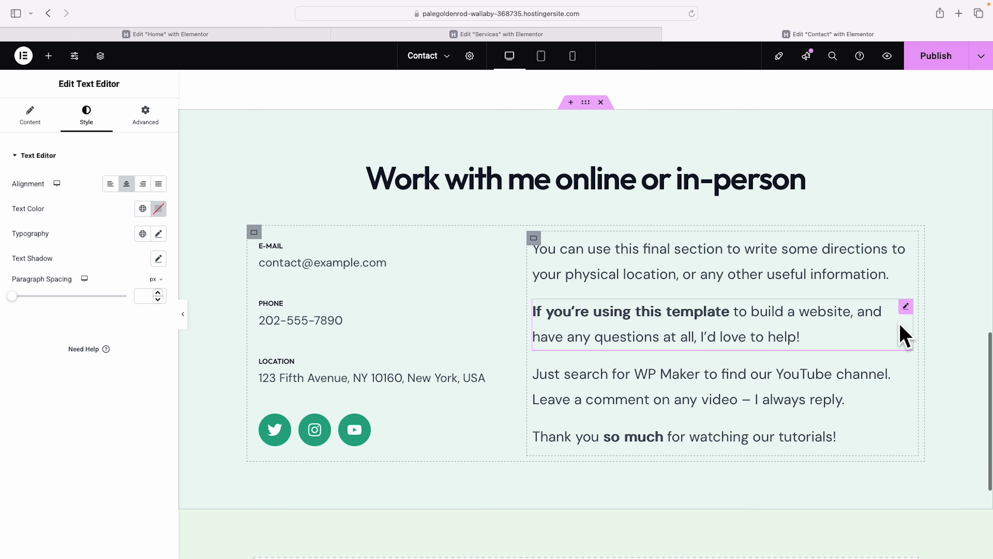
scroll(903, 336, down, 1)
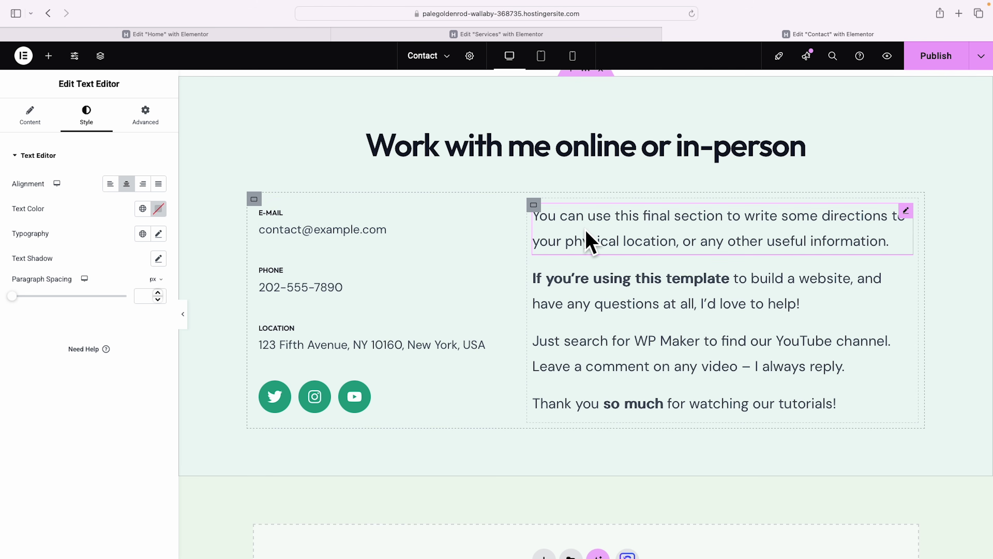
right_click(905, 213)
click(868, 477)
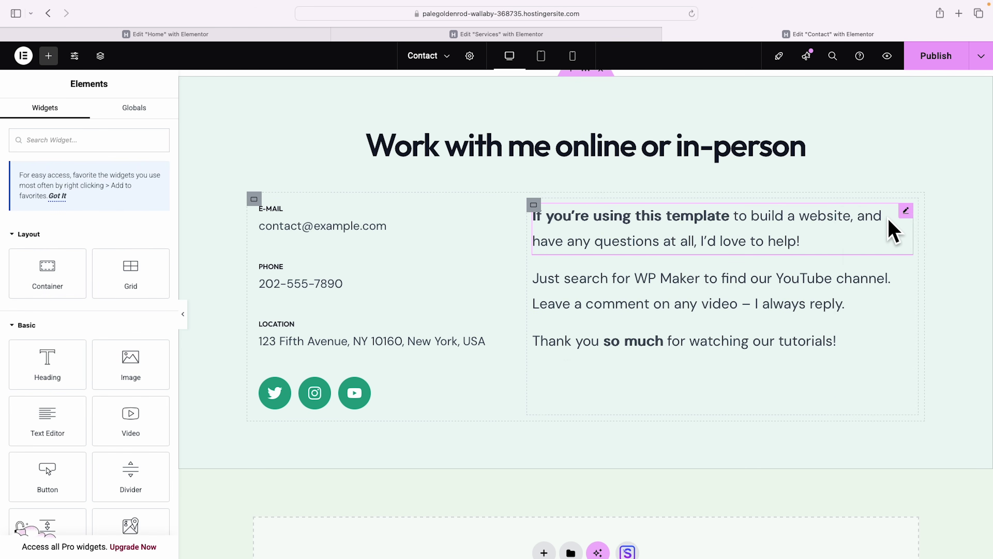
right_click(905, 215)
click(894, 476)
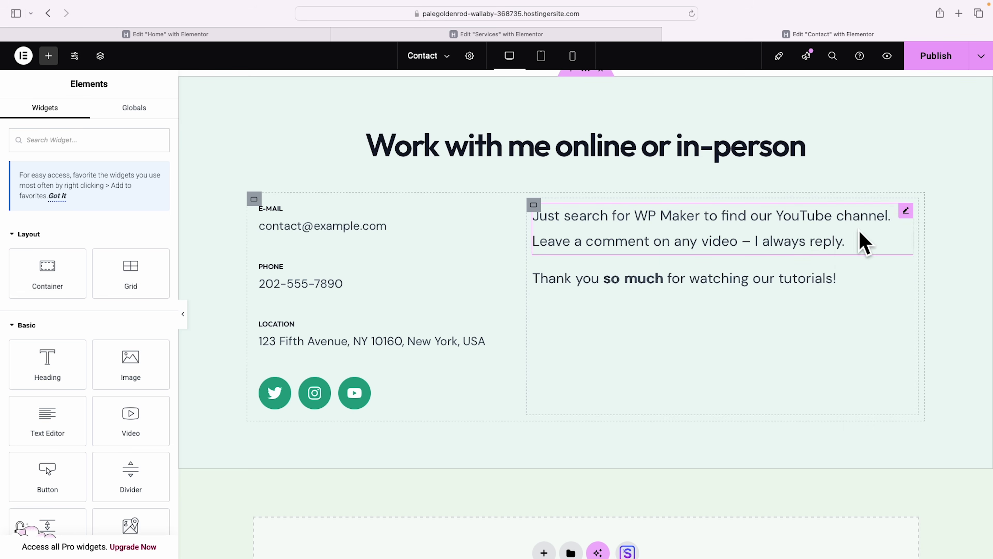
right_click(906, 211)
click(876, 478)
right_click(906, 214)
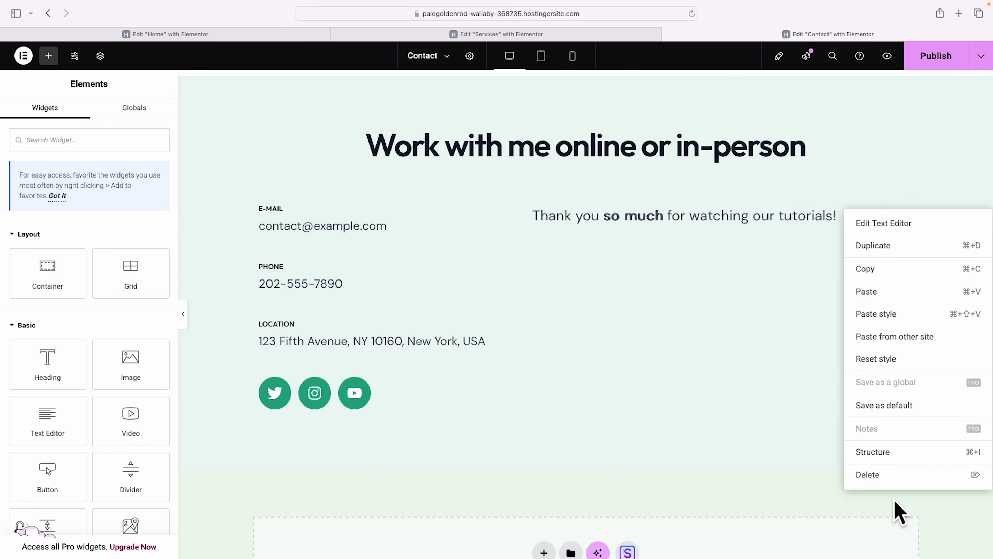
click(887, 478)
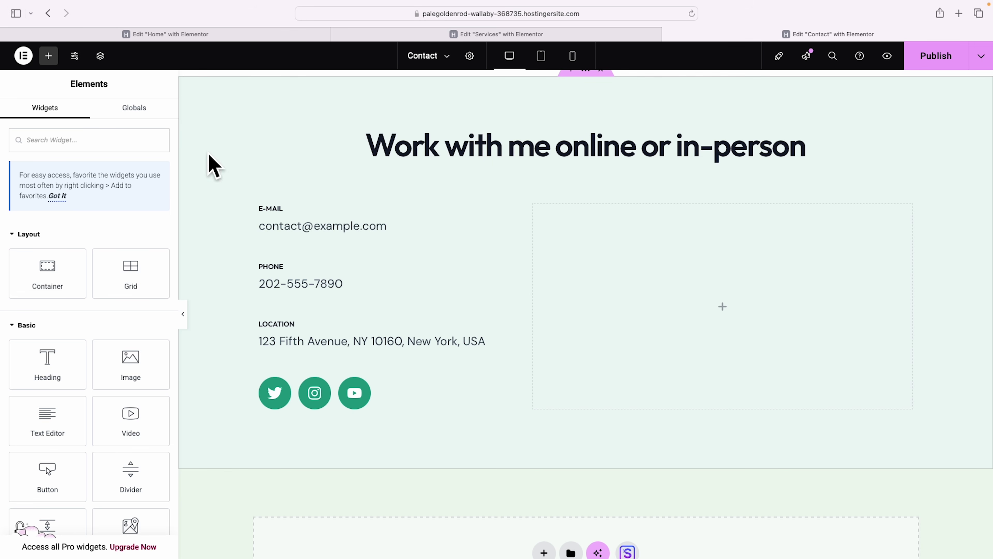
Drop a Google Maps widget into the empty right column, showing the default London Eye location.
click(49, 56)
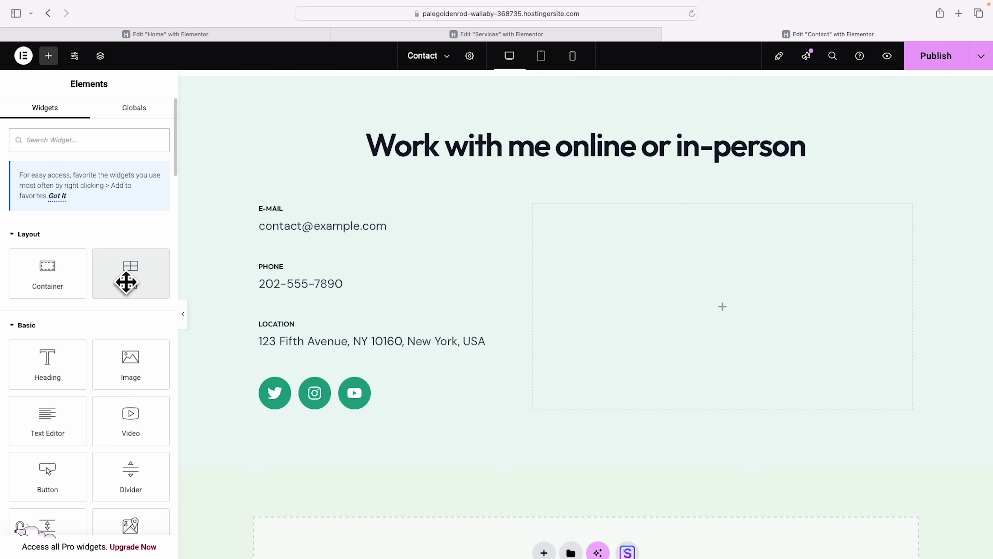
scroll(149, 436, down, 5)
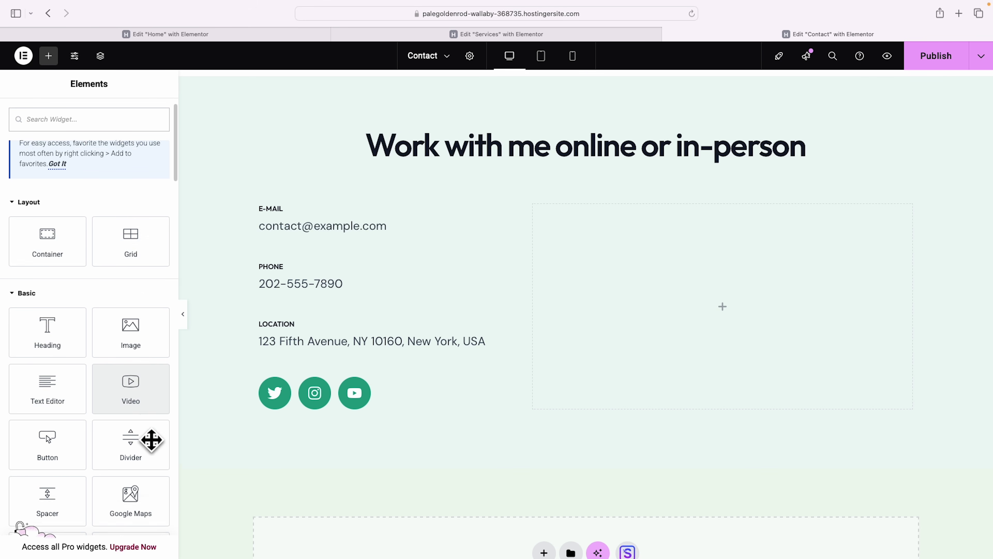
drag(135, 360, 767, 348)
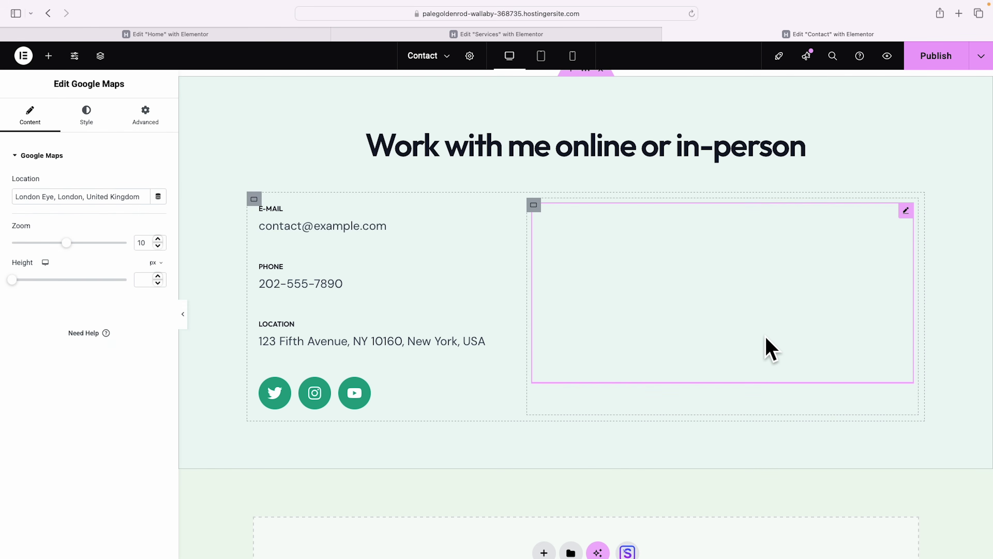
triple_click(71, 200)
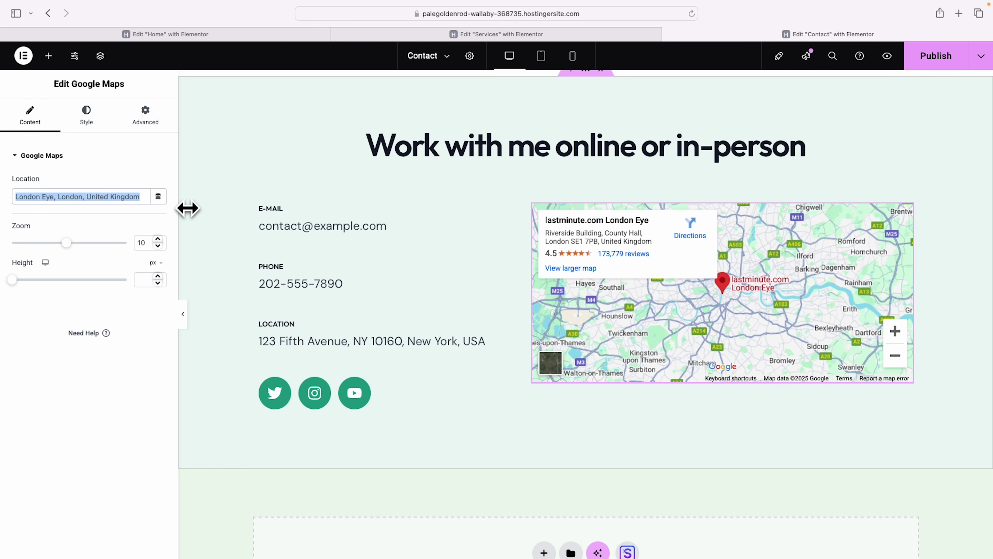
click(502, 211)
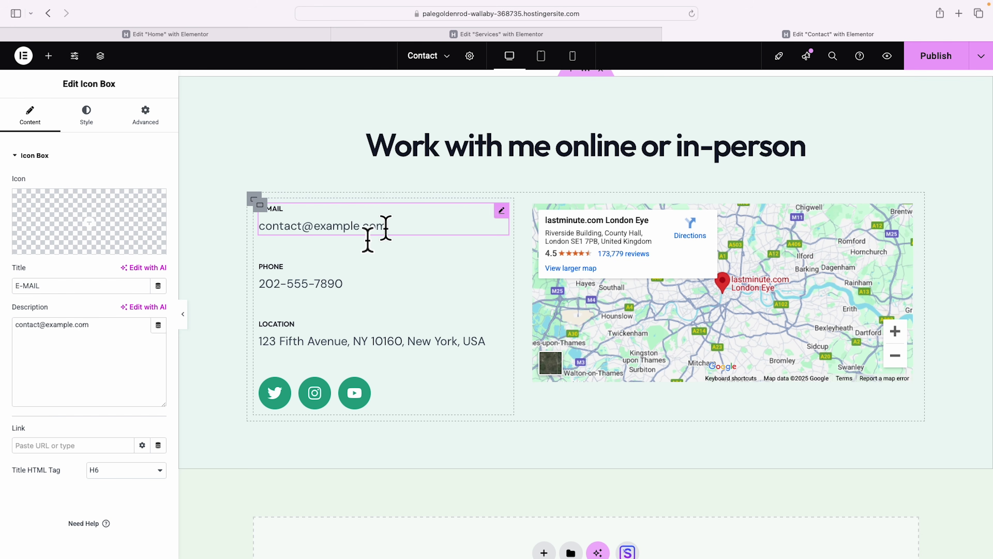
Delete the E-MAIL Icon Box from the contact details beside the map.
scroll(403, 233, up, 1)
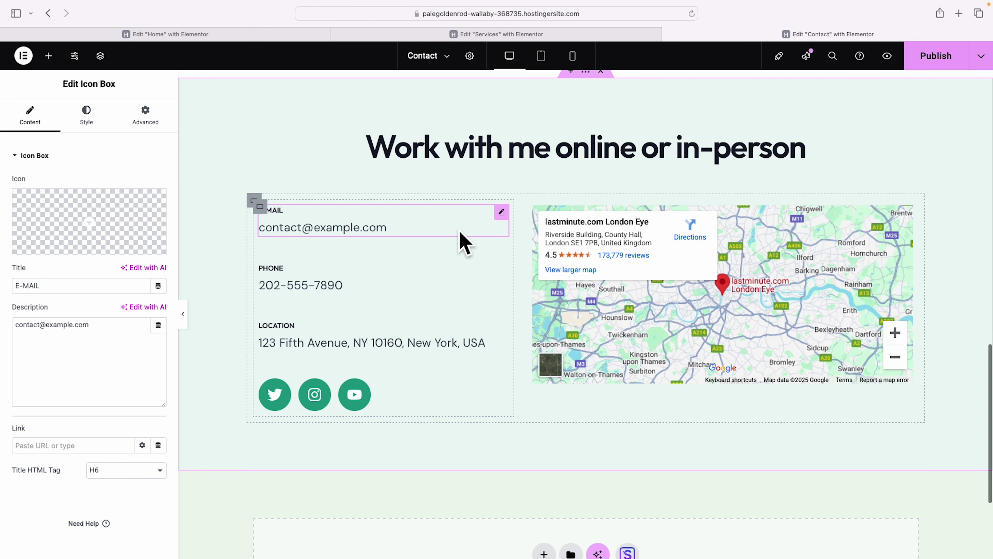
right_click(502, 212)
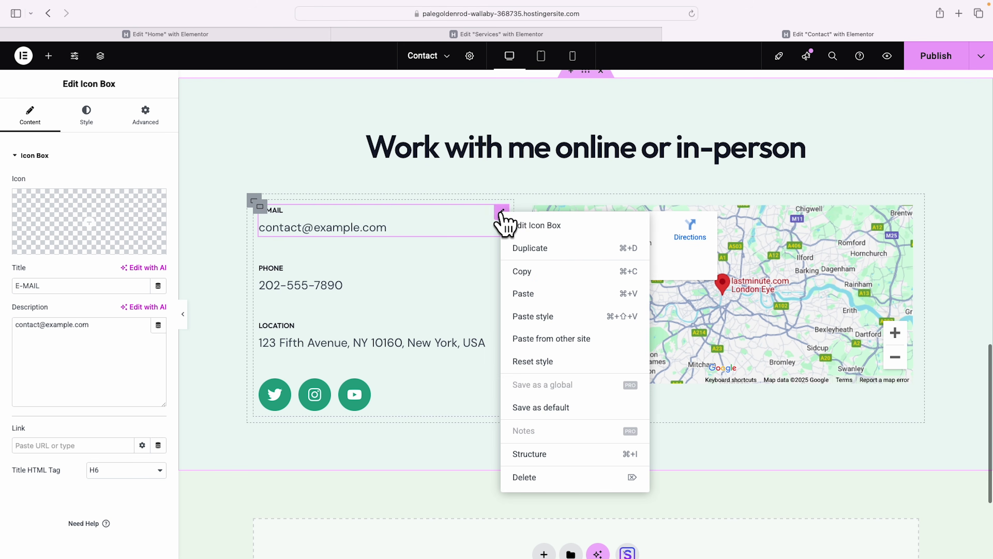
click(534, 484)
scroll(536, 396, up, 5)
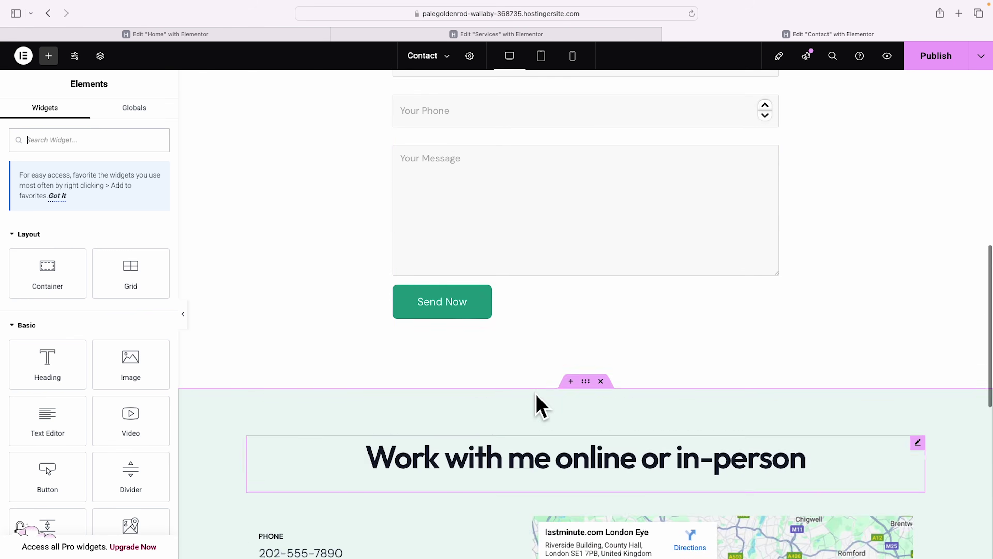
scroll(536, 396, up, 4)
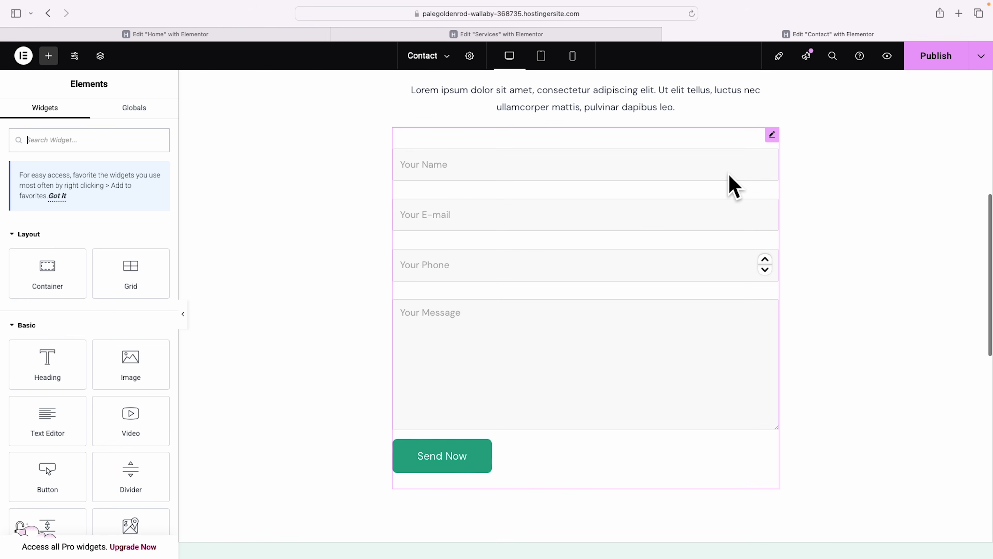
scroll(731, 280, down, 8)
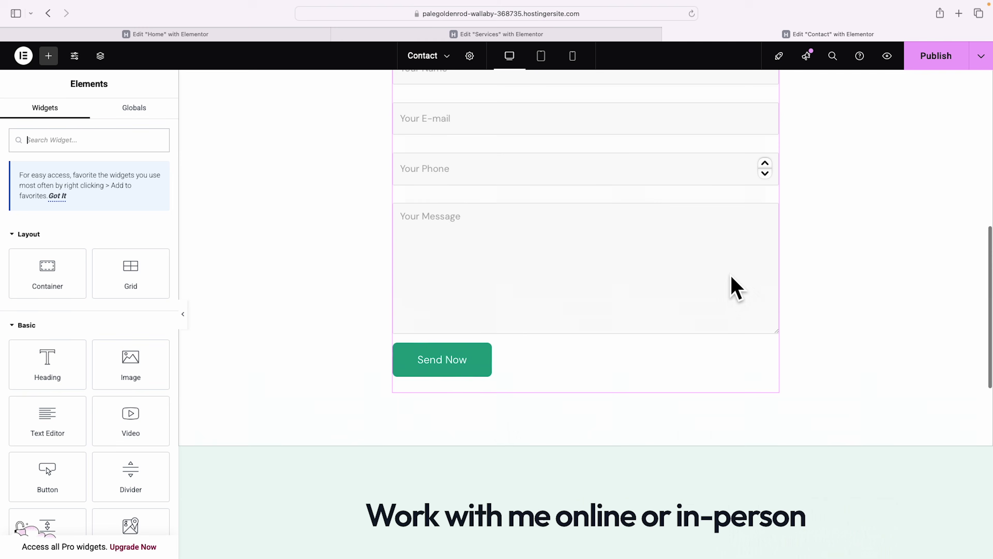
scroll(735, 288, down, 1)
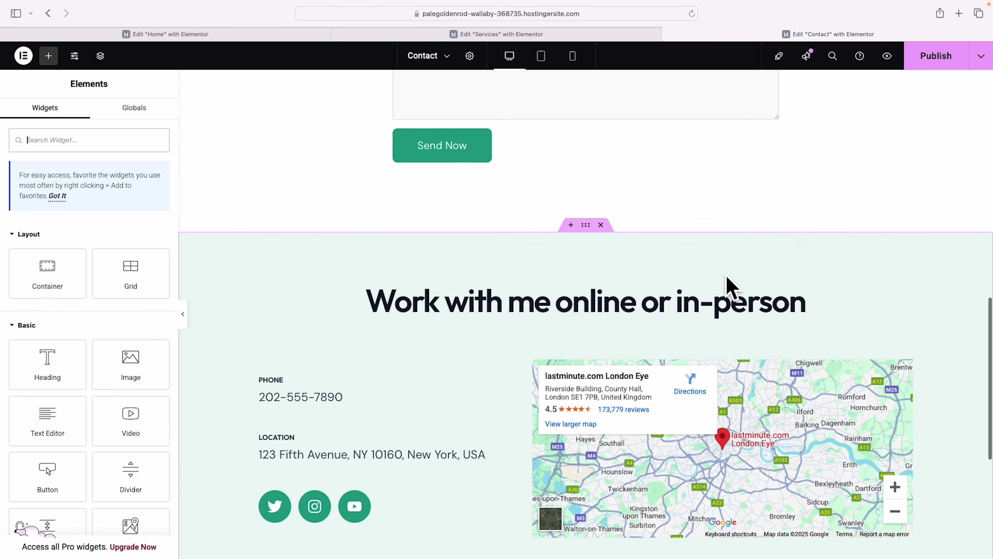
scroll(728, 289, down, 3)
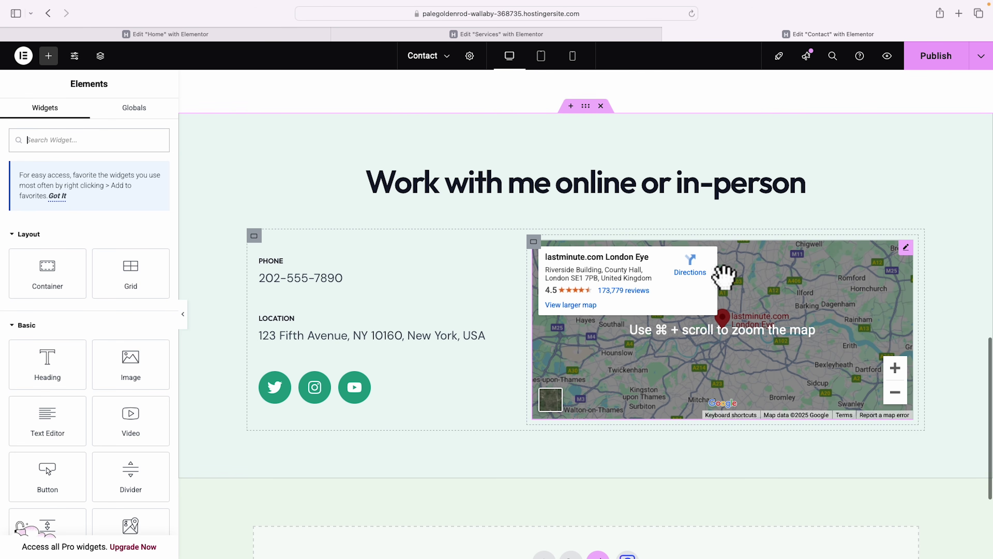
Remove the Twitter social icon and set the new third icon to YouTube from the Icon Library.
click(503, 379)
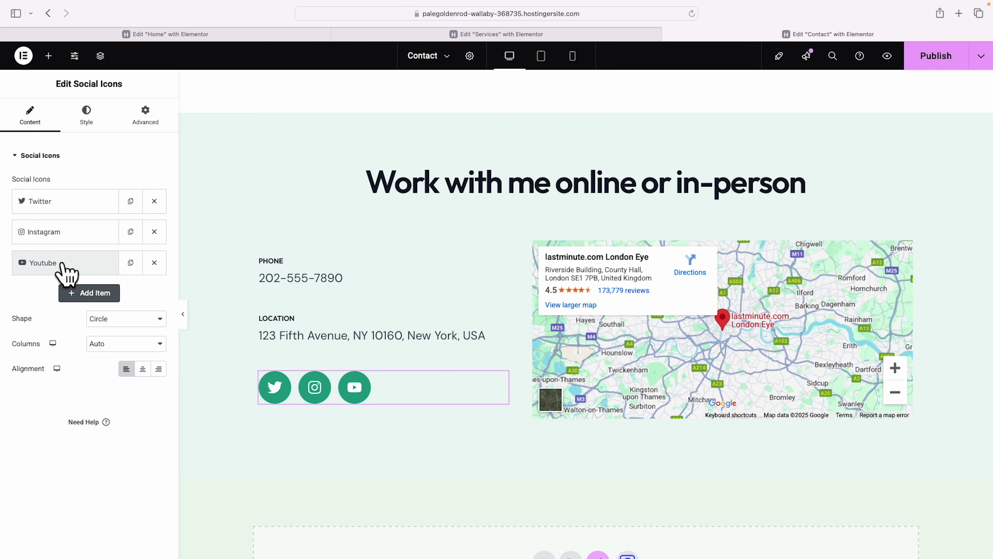
click(154, 200)
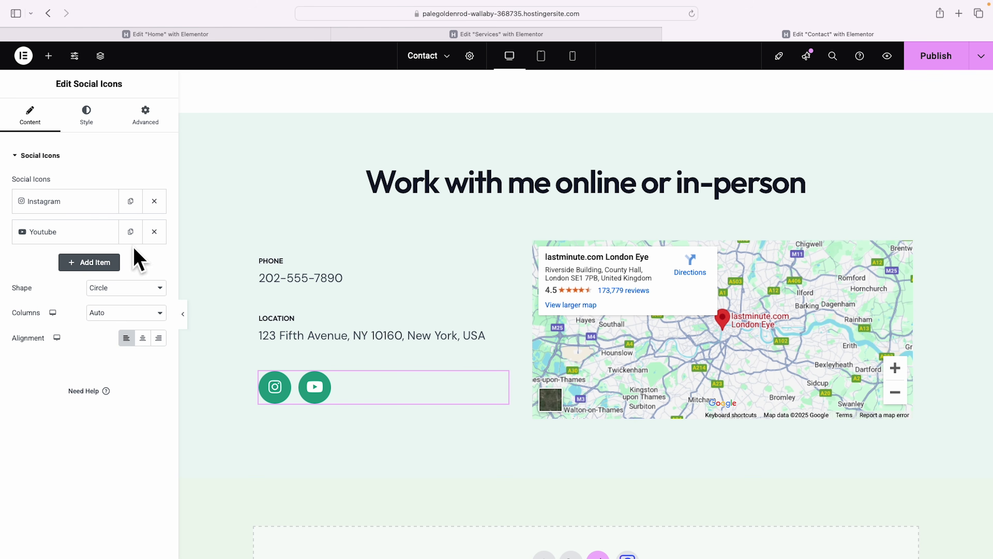
click(89, 262)
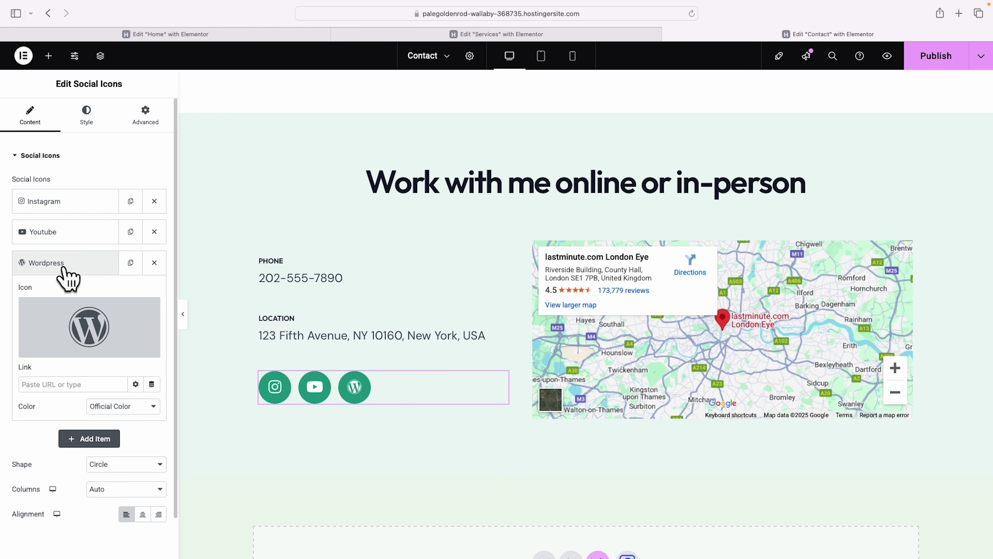
click(44, 267)
click(66, 263)
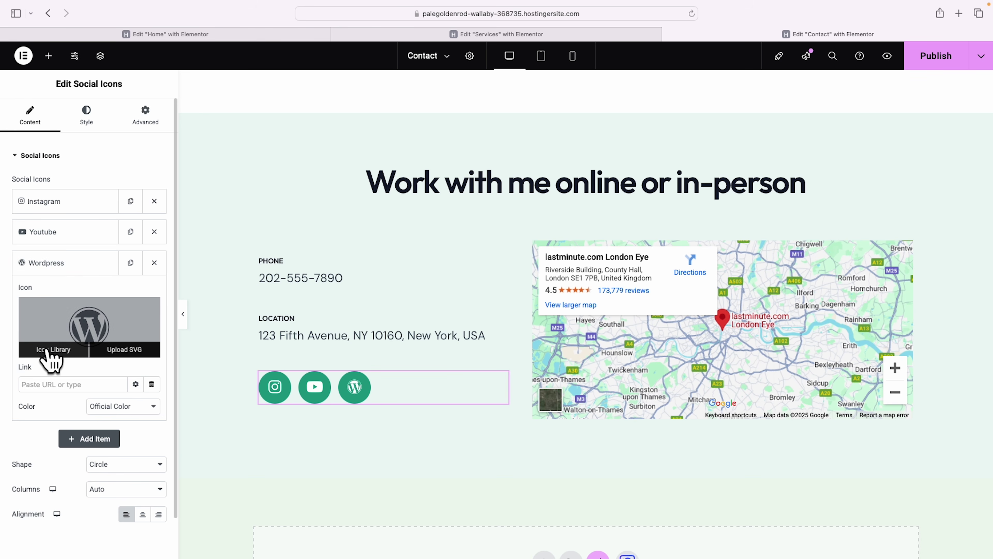
click(63, 350)
click(562, 124)
text(yout)
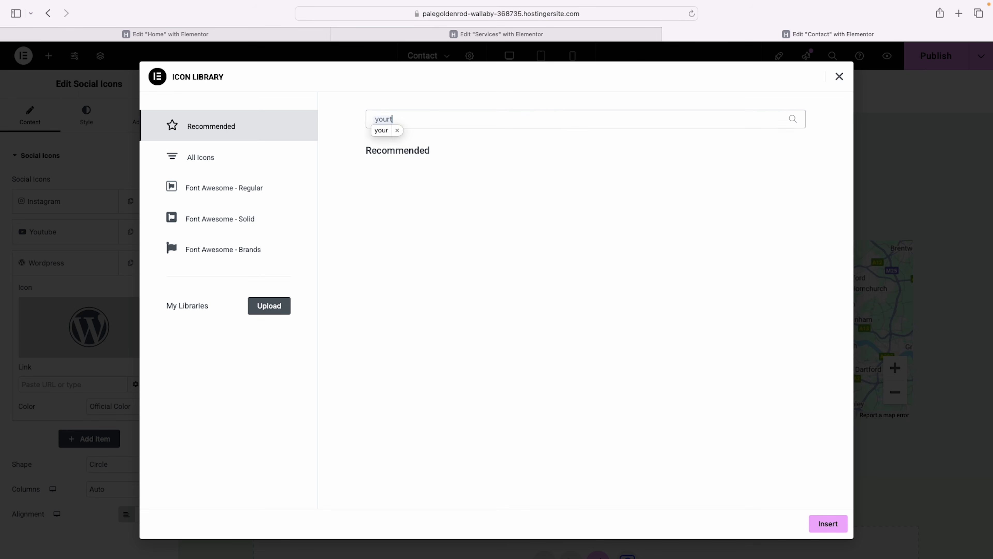
click(391, 195)
click(830, 524)
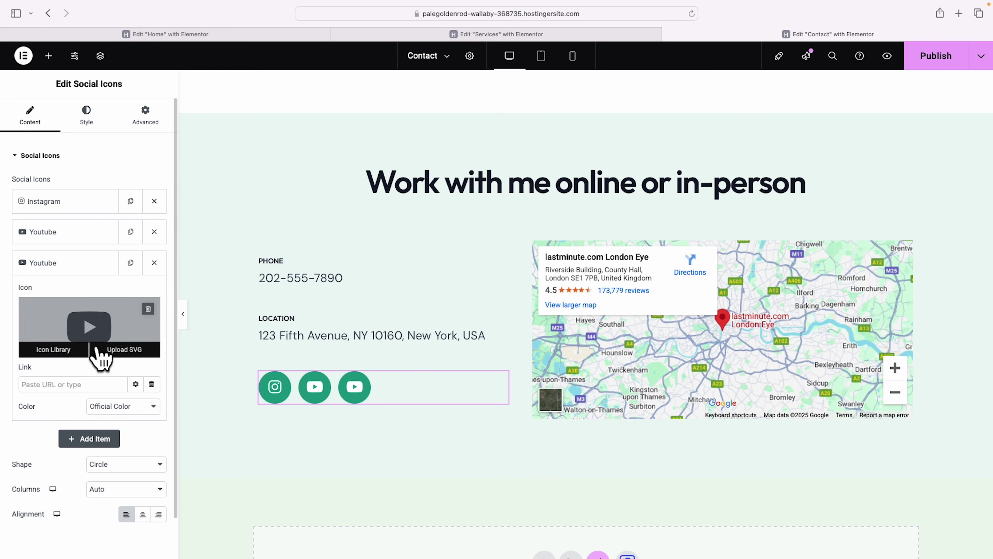
Remove the duplicate YouTube item and add a WordPress social icon instead.
click(71, 200)
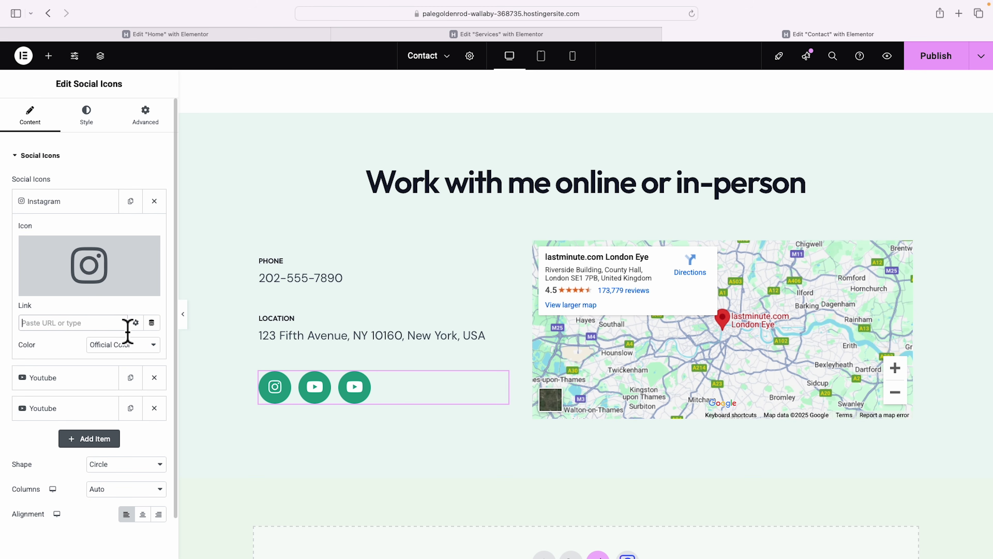
click(76, 203)
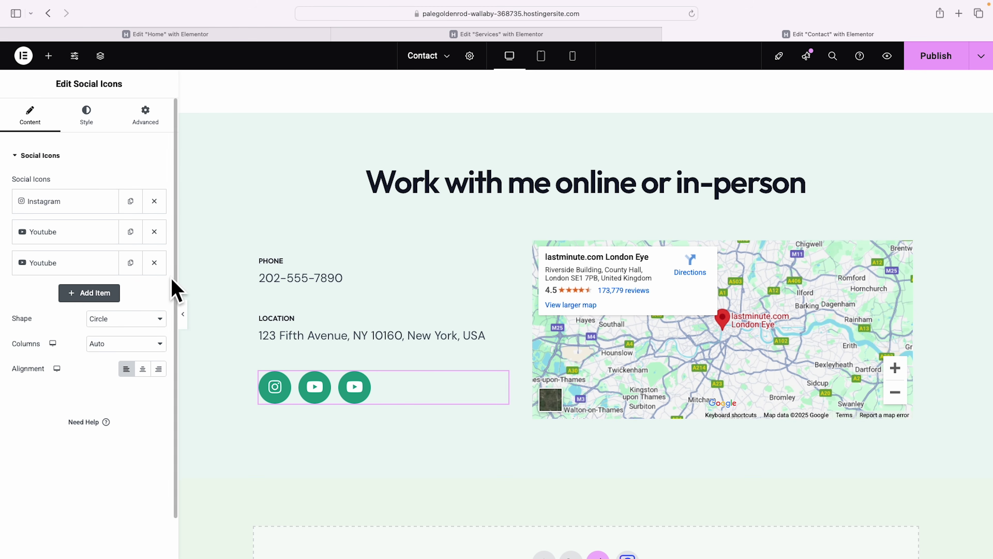
click(154, 263)
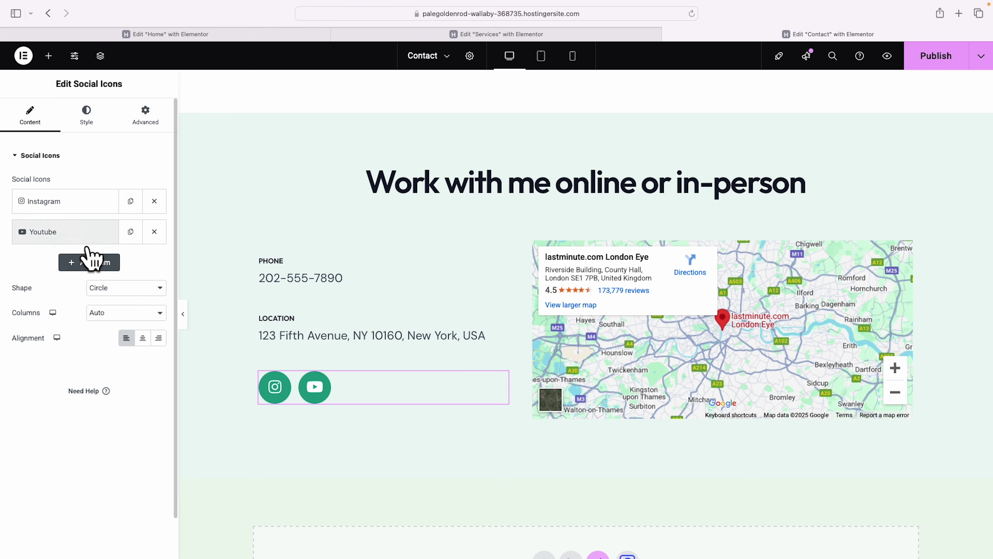
click(88, 261)
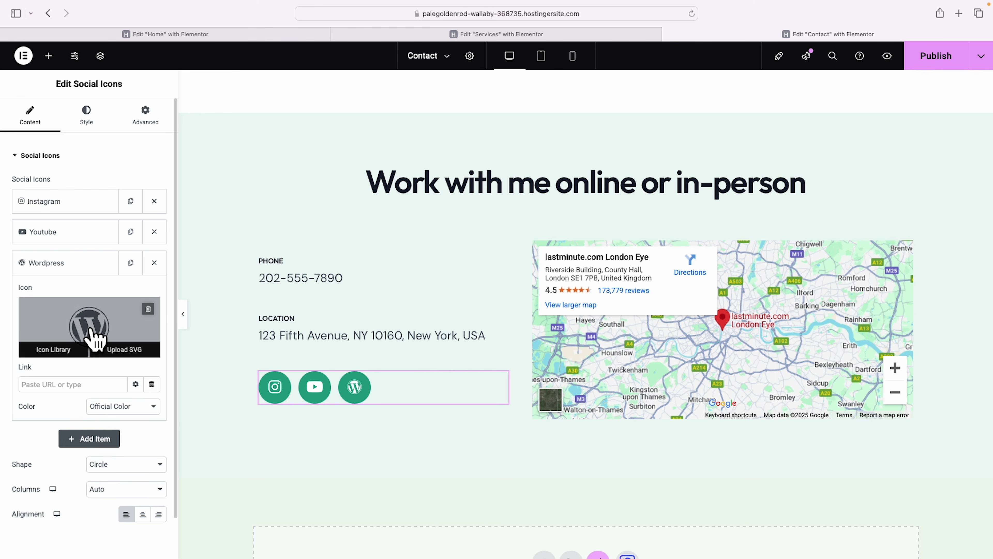
click(84, 117)
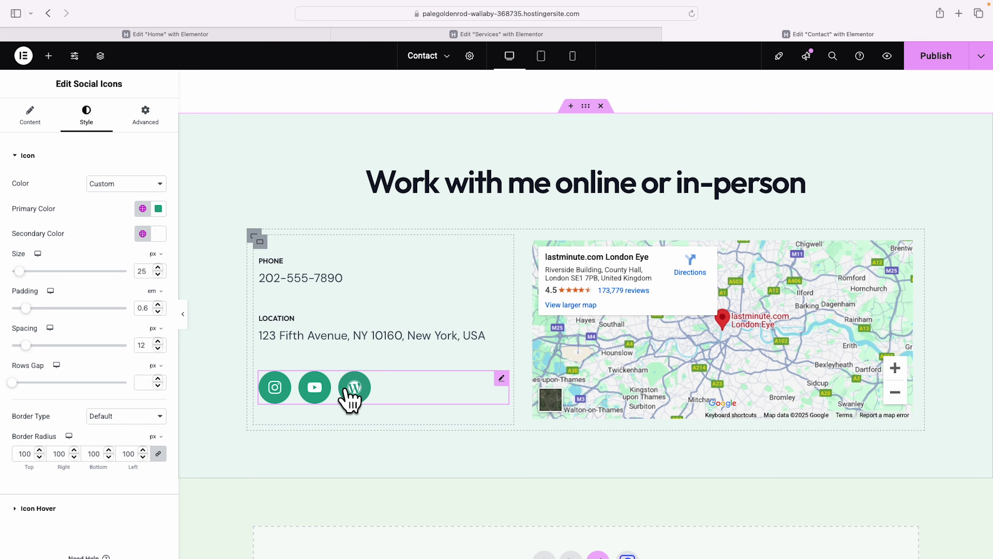
Set the social icons' colour to Official Color, giving each its brand colour.
click(158, 208)
click(123, 211)
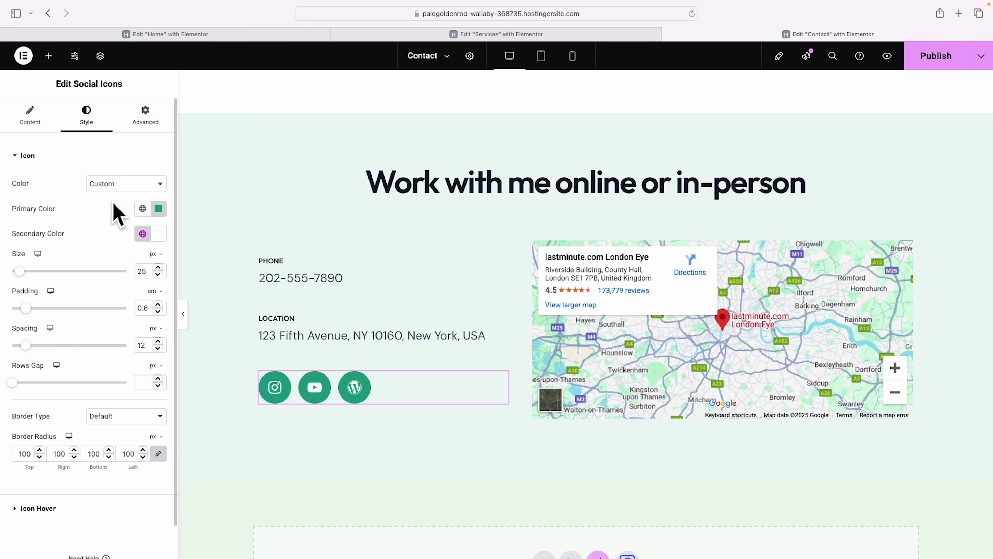
click(120, 183)
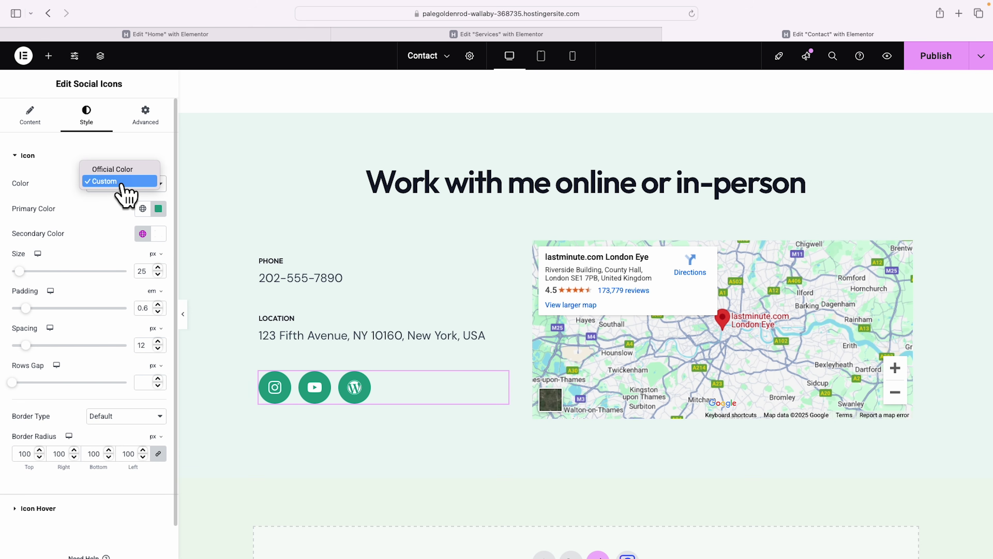
click(125, 173)
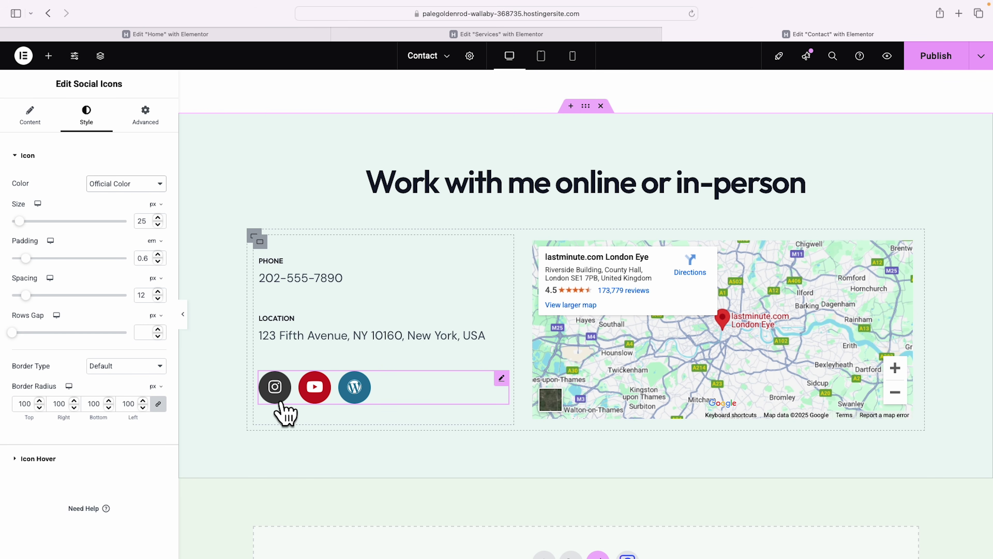
Delete the whole contact-info and map section from the page.
scroll(603, 206, up, 5)
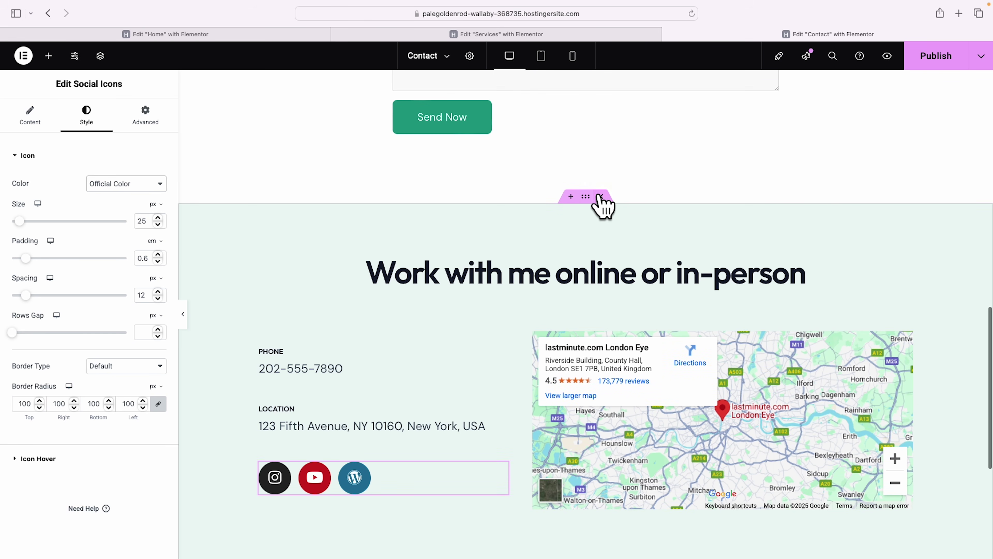
click(601, 196)
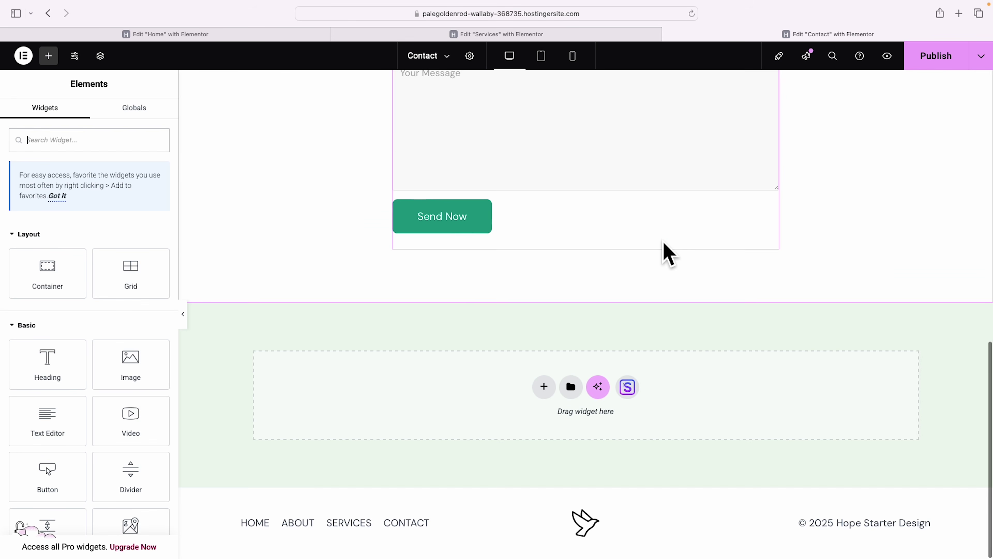
scroll(663, 247, up, 10)
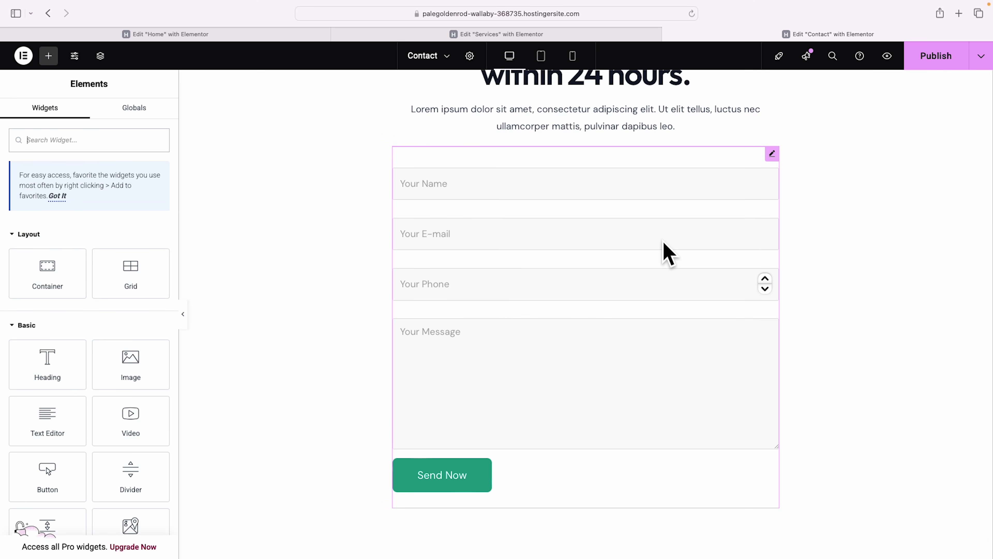
scroll(665, 253, up, 1)
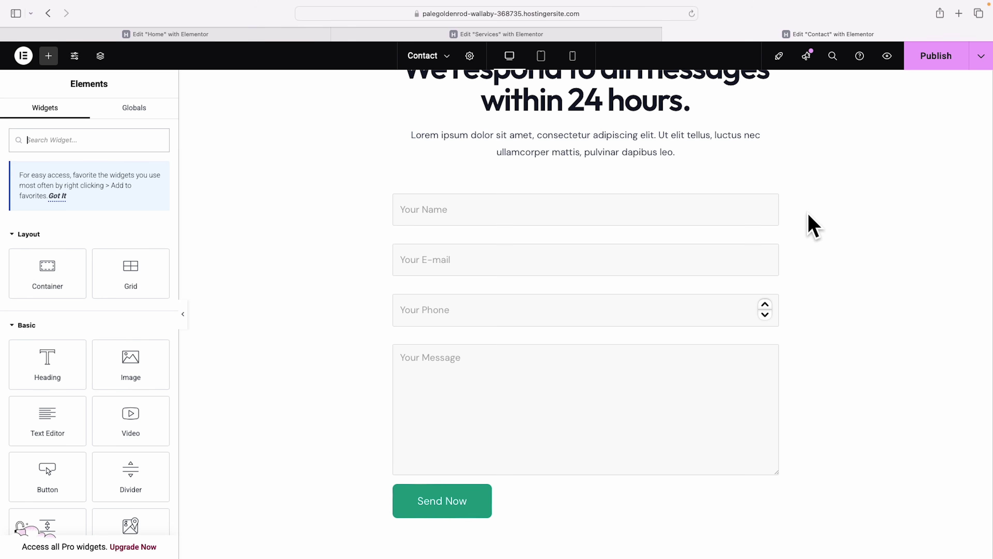
scroll(808, 215, up, 2)
scroll(806, 216, up, 3)
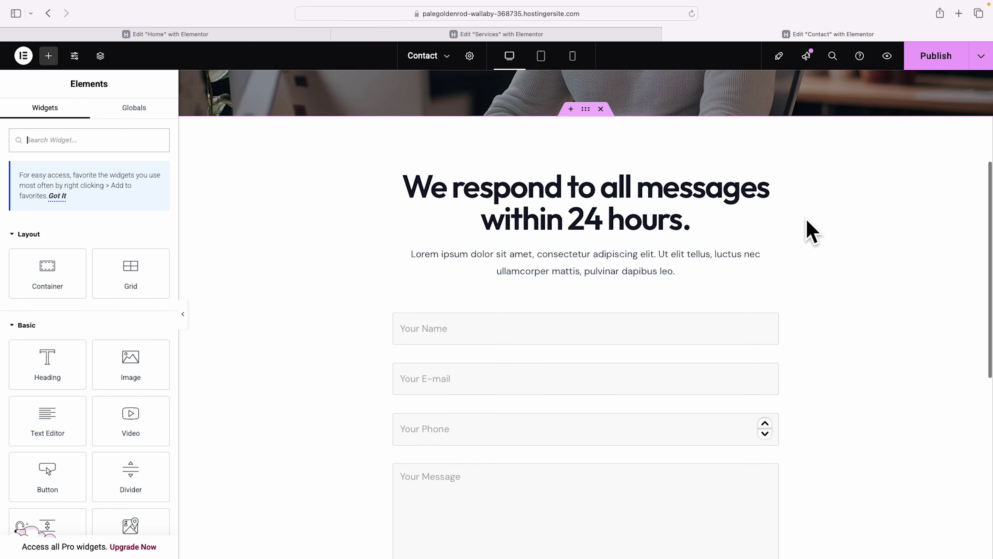
Check the layout at Mobile Portrait width and publish the Contact page.
click(574, 57)
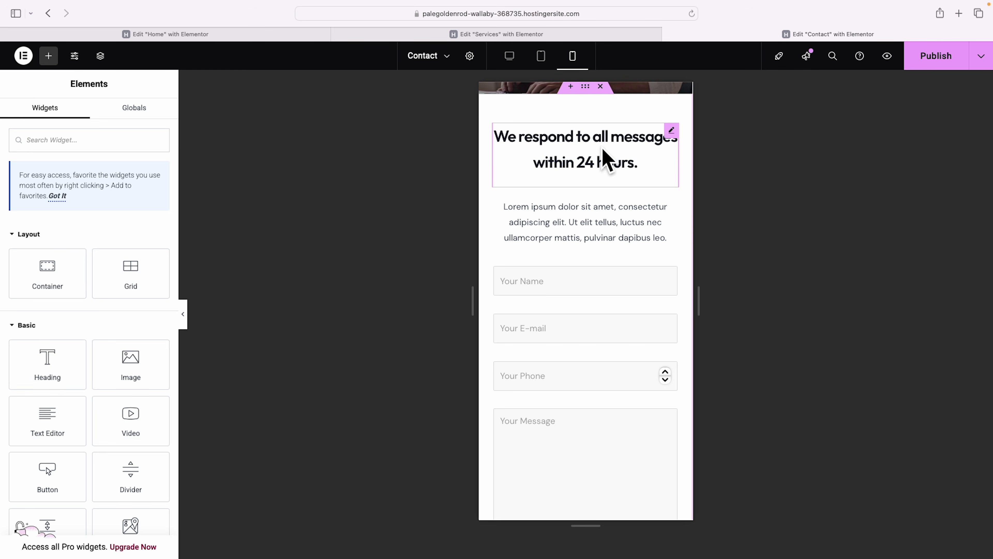
scroll(677, 216, down, 6)
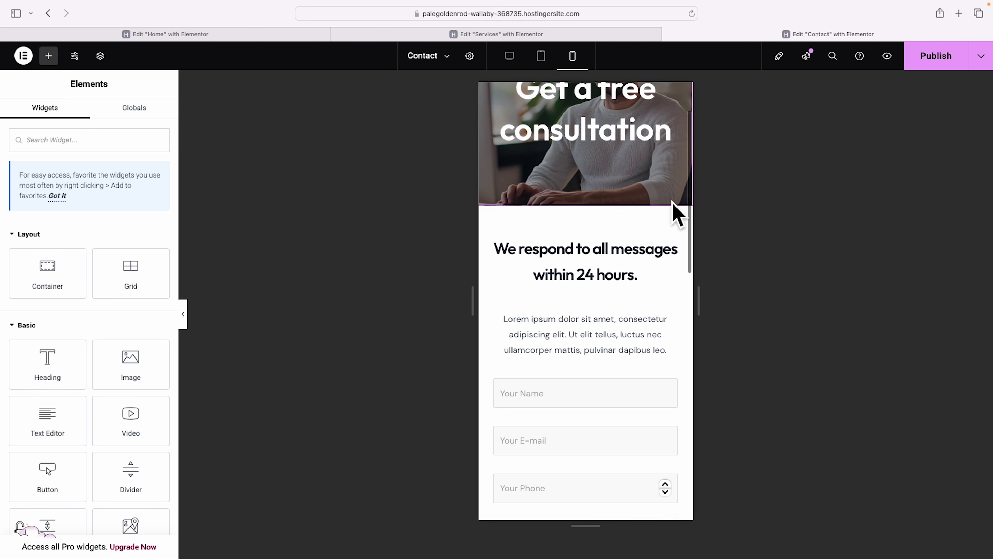
scroll(597, 285, down, 5)
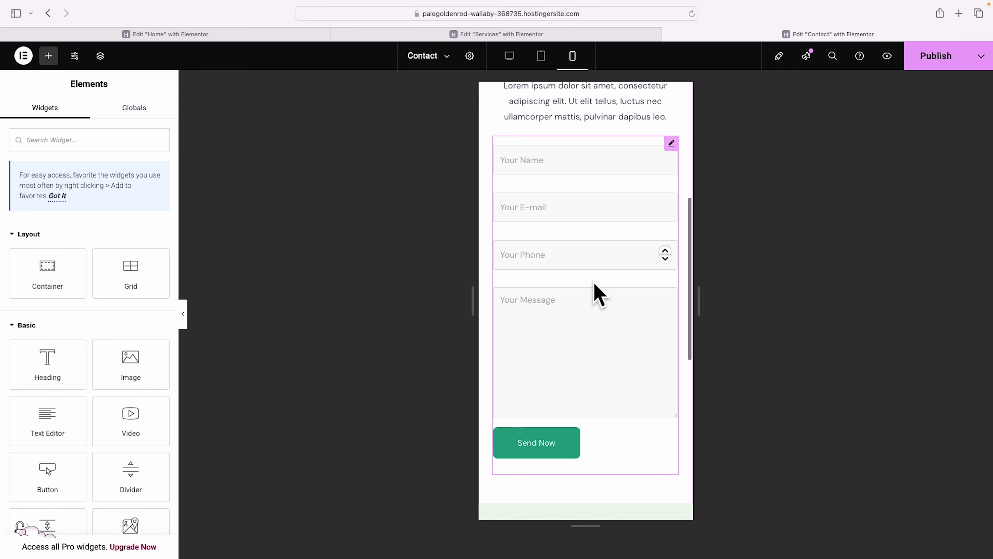
scroll(563, 426, down, 7)
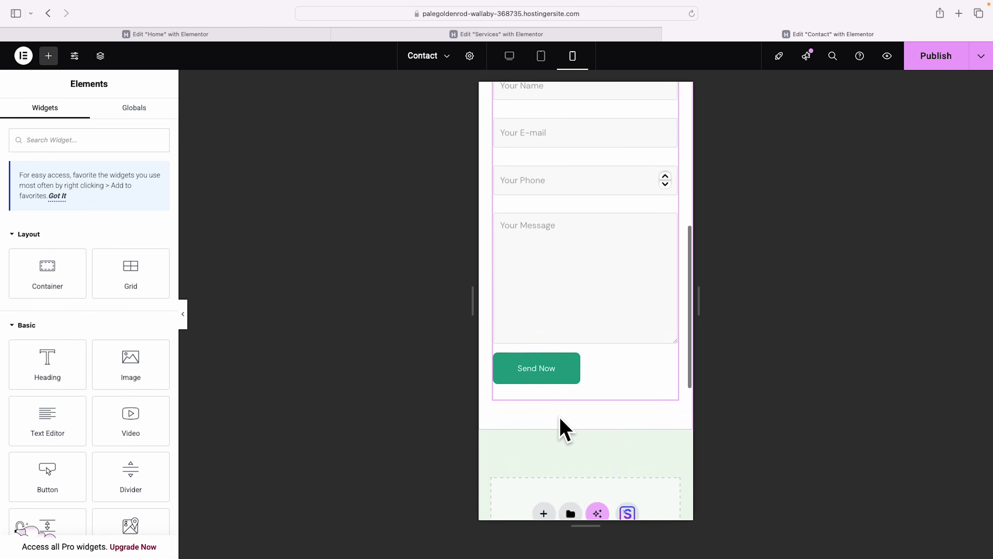
scroll(563, 426, up, 15)
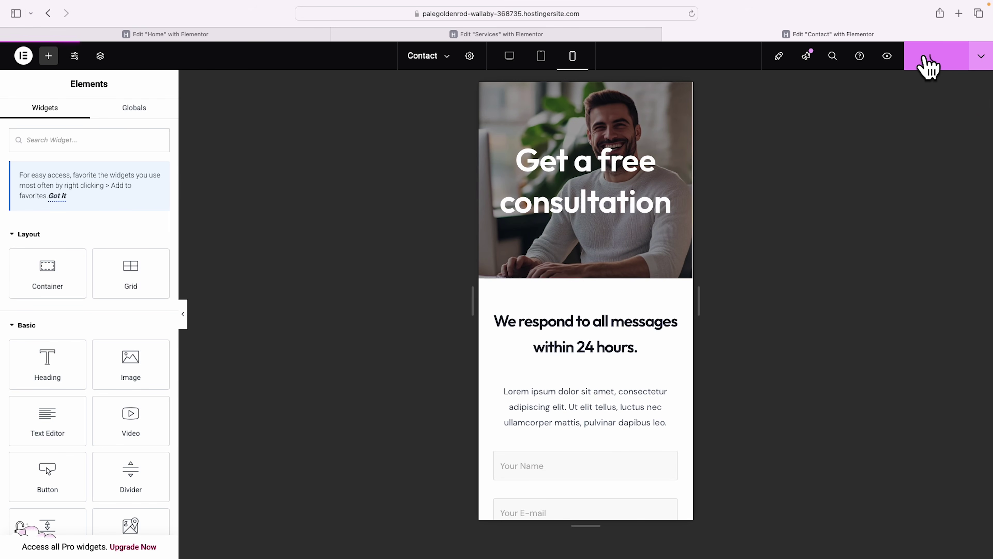
click(508, 57)
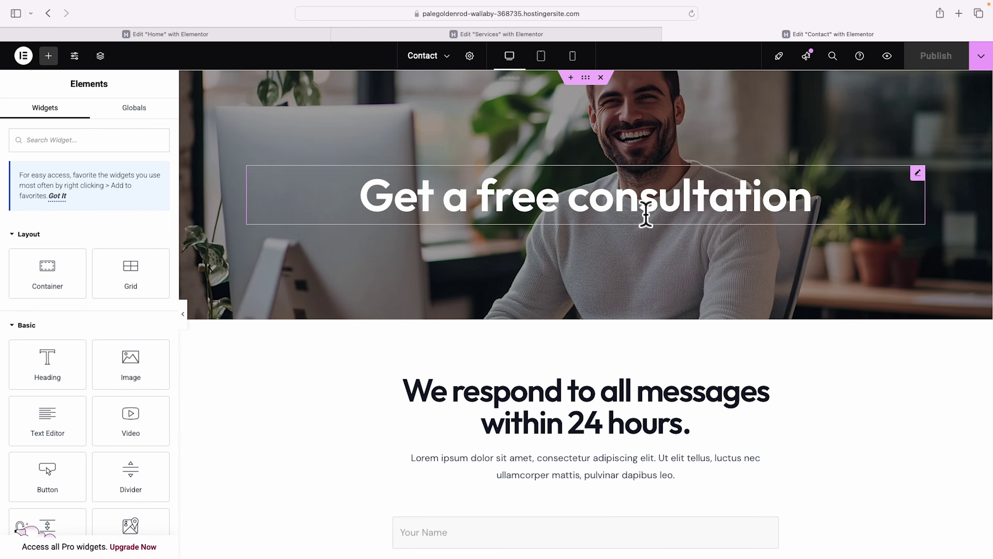
Open the WPForms widget's Contact Form in the form builder.
scroll(644, 213, down, 5)
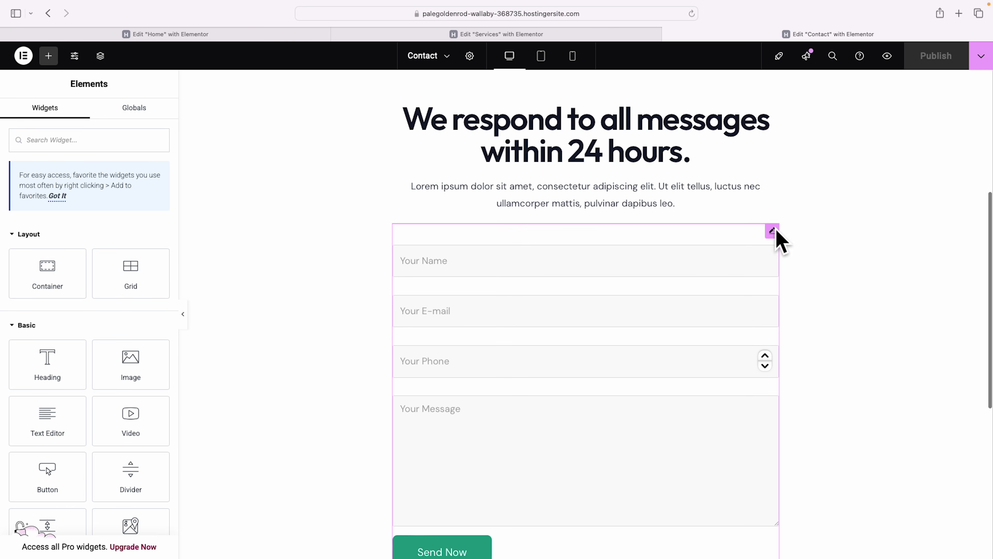
click(772, 231)
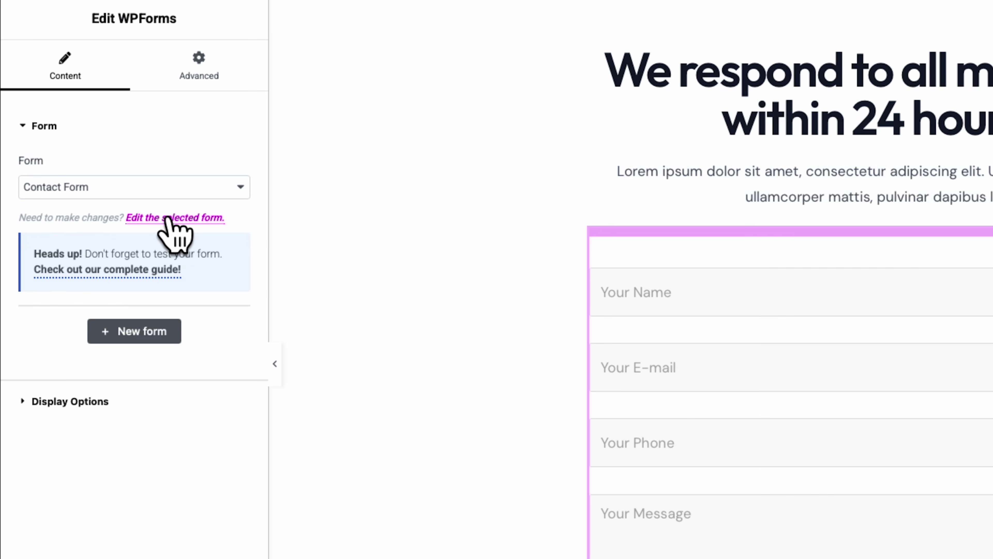
click(187, 218)
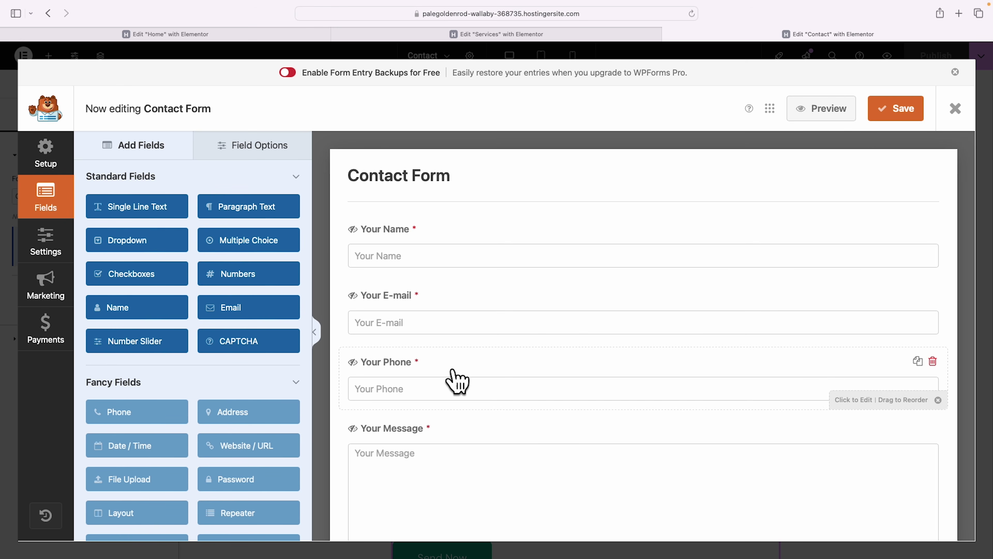
Start deleting the Your Phone field but cancel, keeping all four required fields.
click(933, 361)
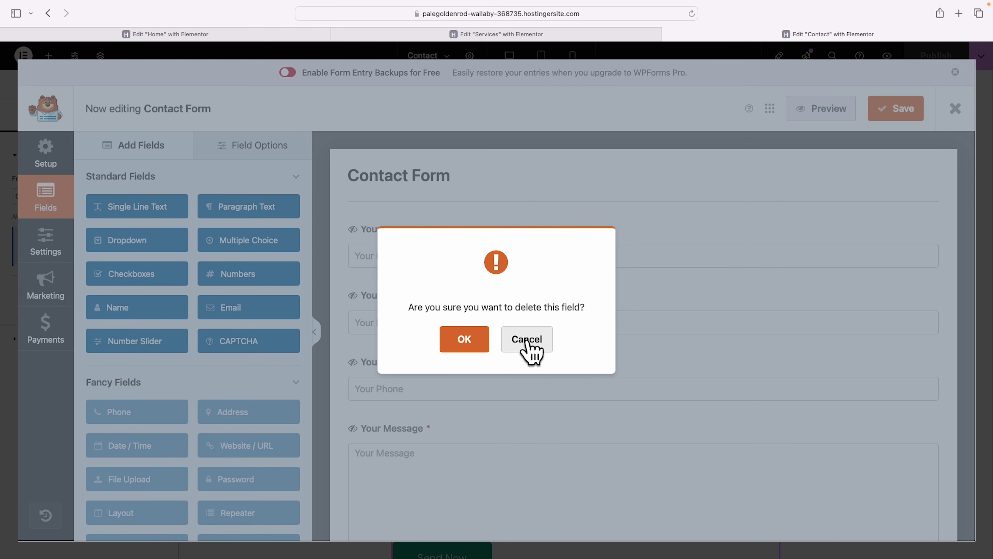
click(531, 351)
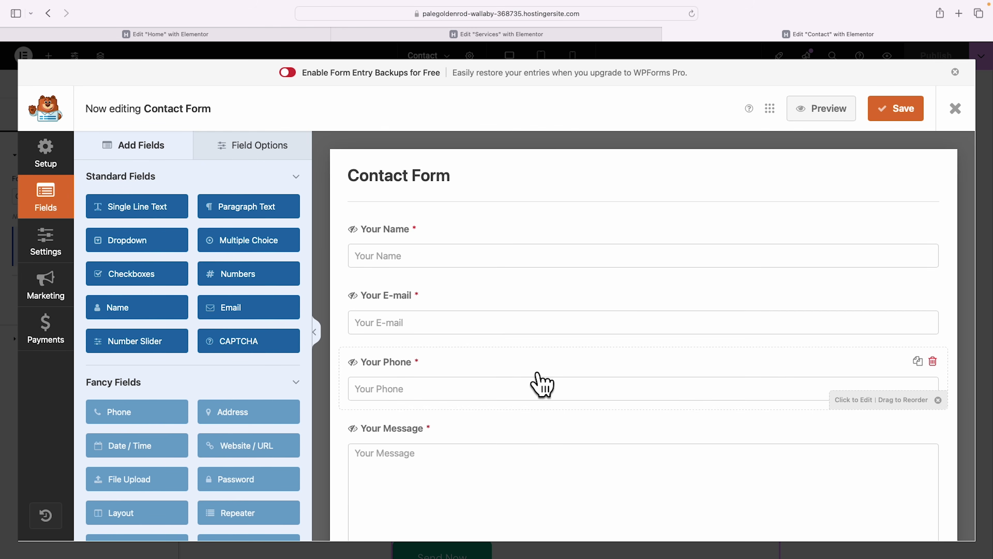
scroll(542, 386, down, 1)
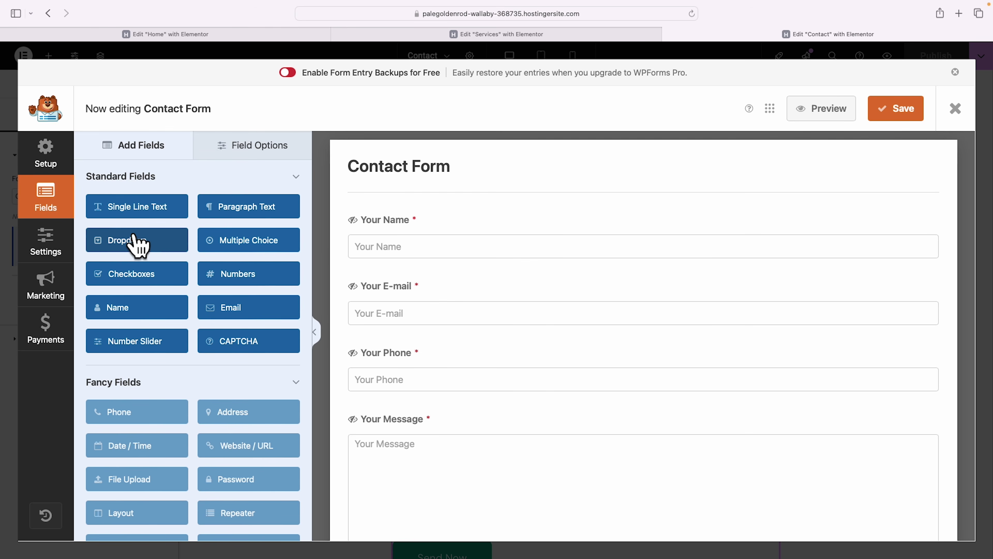
Add a dropdown field labelled "What's your budget?" below Your E-mail.
drag(111, 240, 427, 430)
click(857, 460)
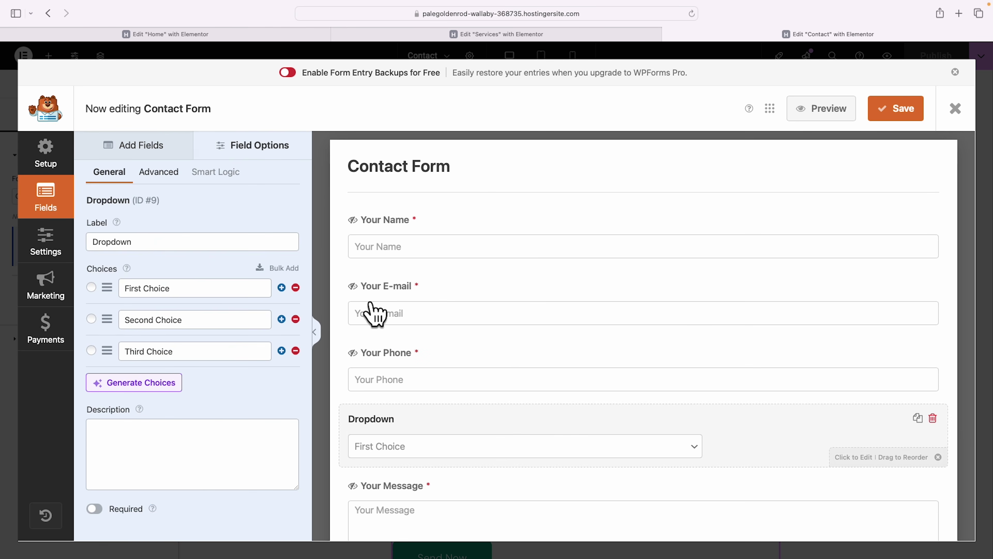
double_click(159, 247)
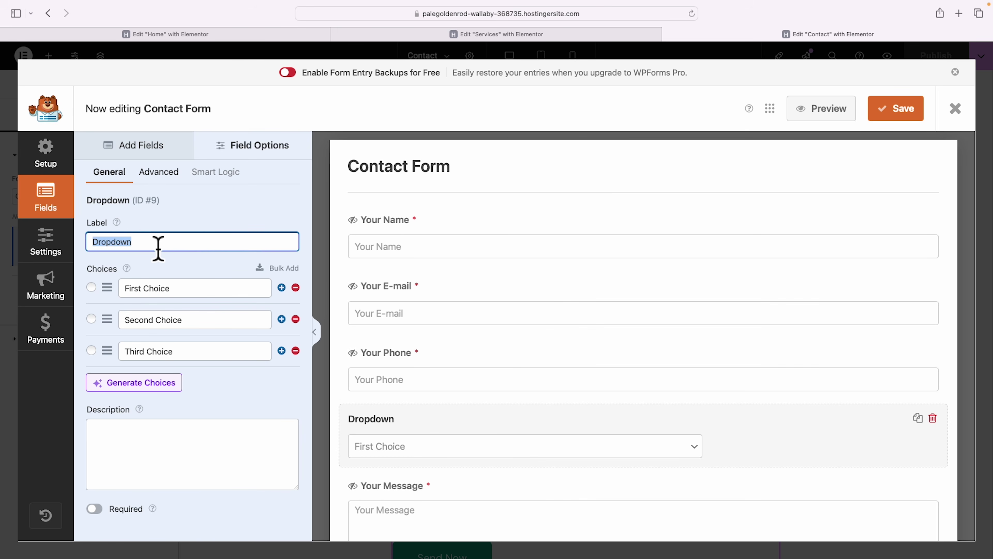
text(What's your budget?)
Rename its choices to Under $1K, $1-3K and $3K+ and make it required.
double_click(181, 290)
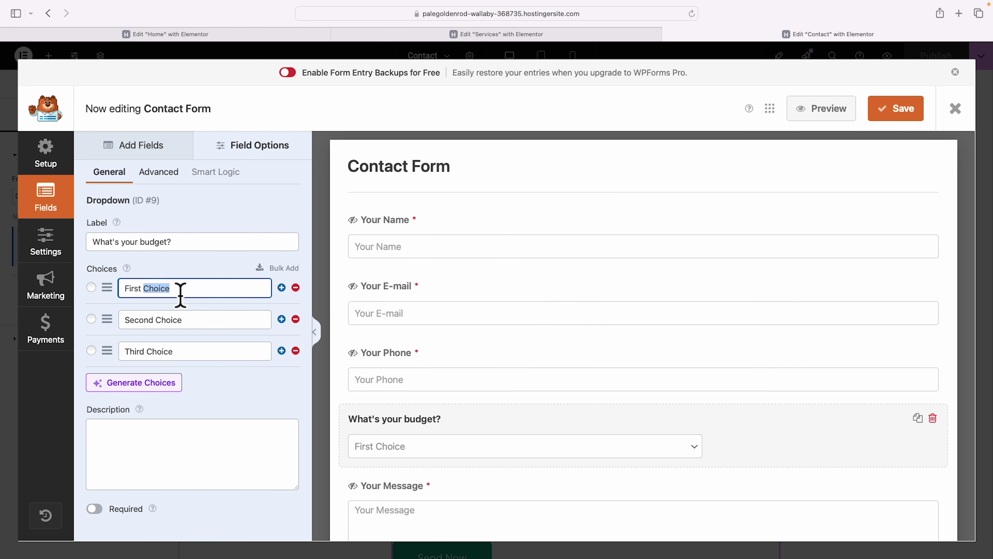
triple_click(181, 295)
text(Under $1K)
double_click(197, 332)
triple_click(198, 333)
text($1-3K)
triple_click(200, 361)
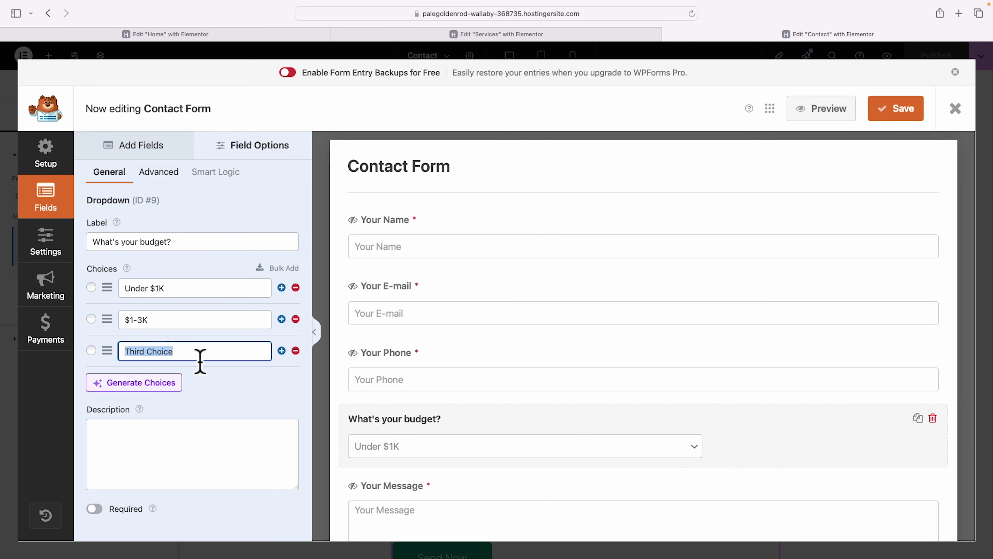
text($3K+)
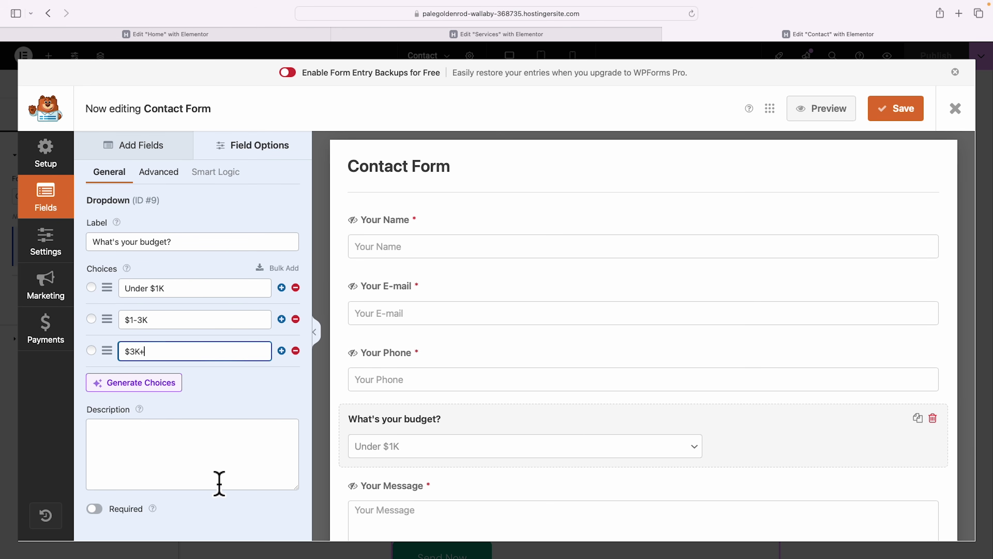
click(95, 508)
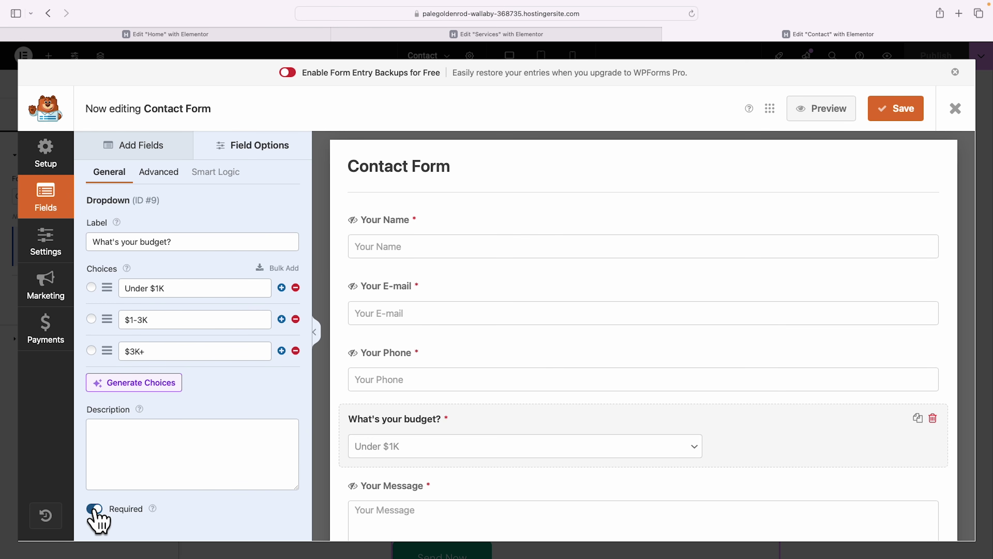
scroll(784, 435, down, 5)
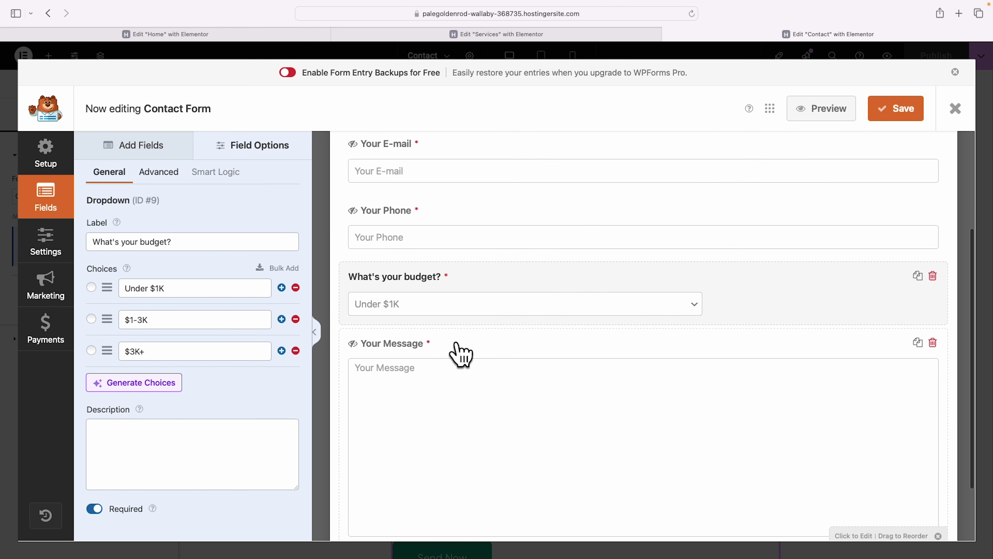
Relabel Your Message as "Is there anything we need to know about your project before our call?", make it optional, save.
click(457, 345)
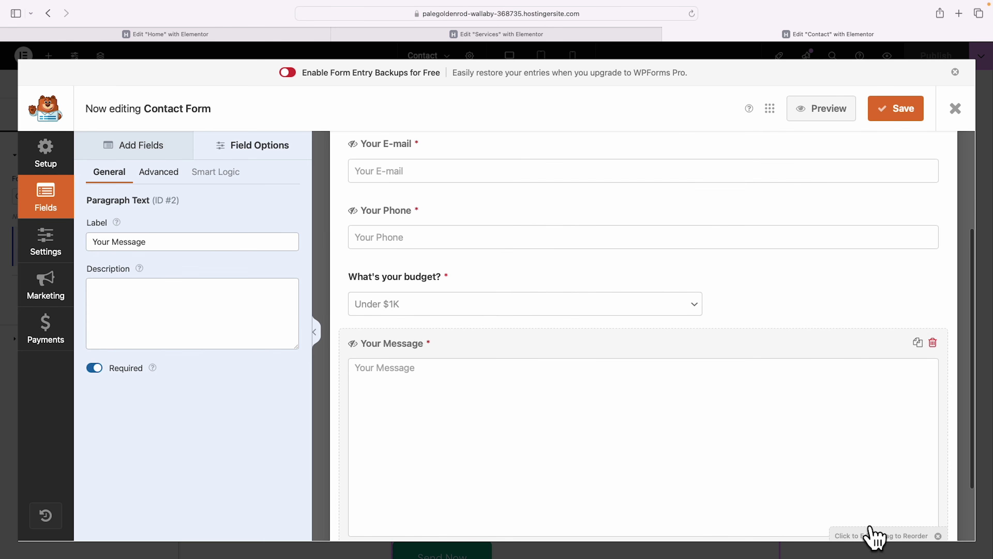
scroll(866, 525, down, 1)
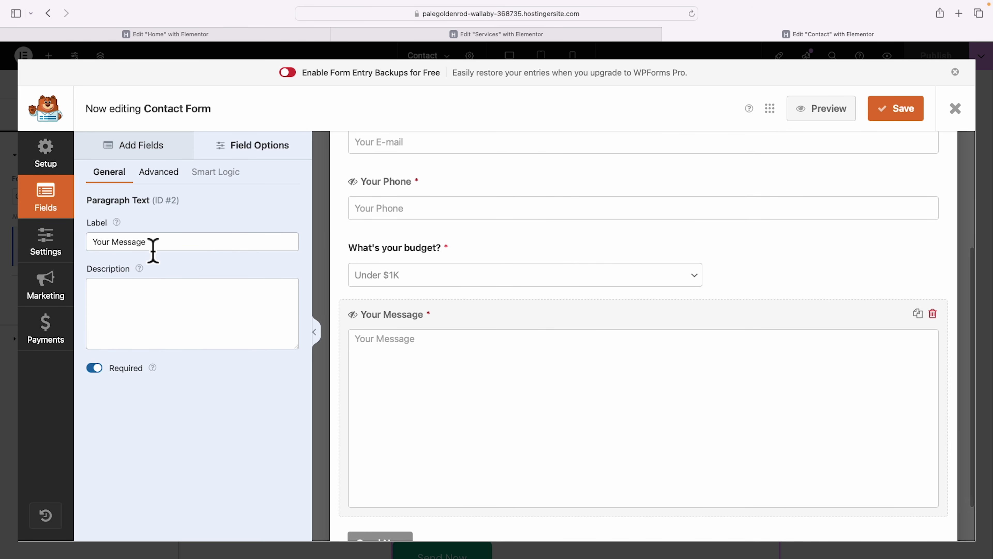
triple_click(101, 245)
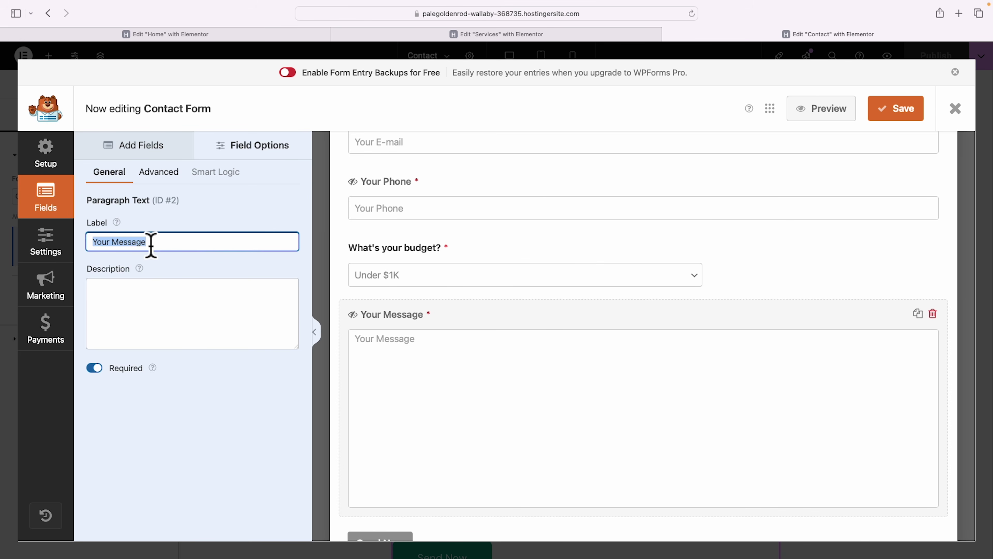
text(Is there)
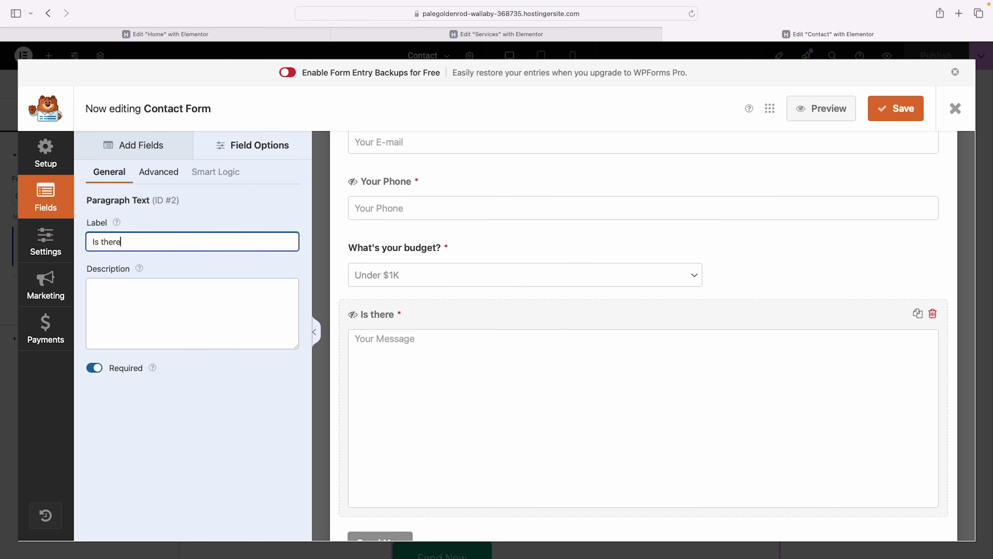
text( anything we need to know about your project before our call?)
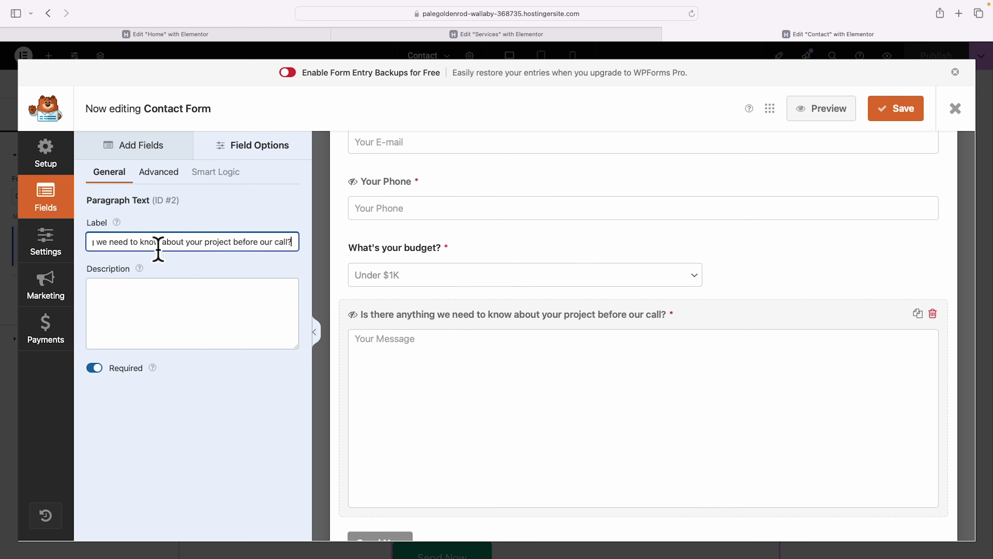
click(94, 369)
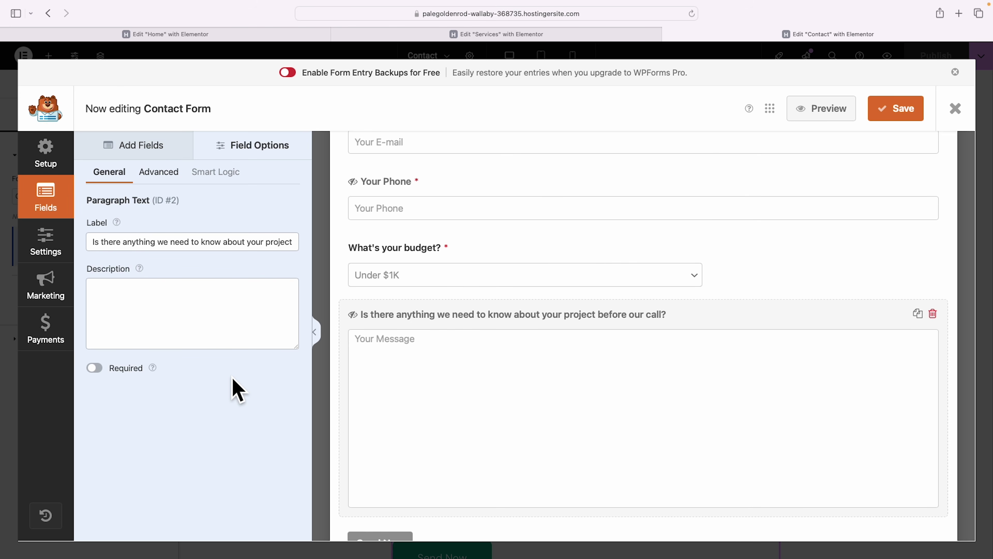
scroll(494, 427, down, 3)
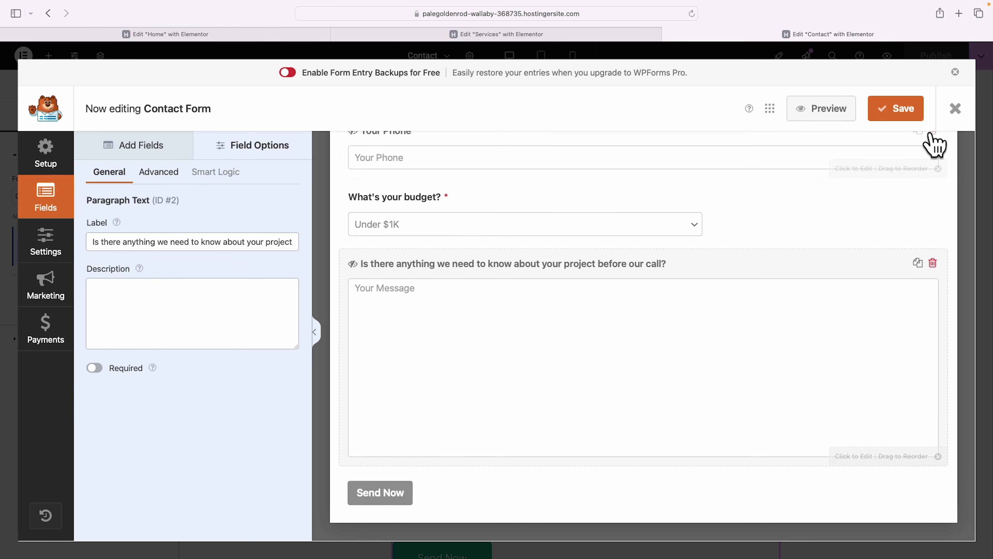
click(904, 111)
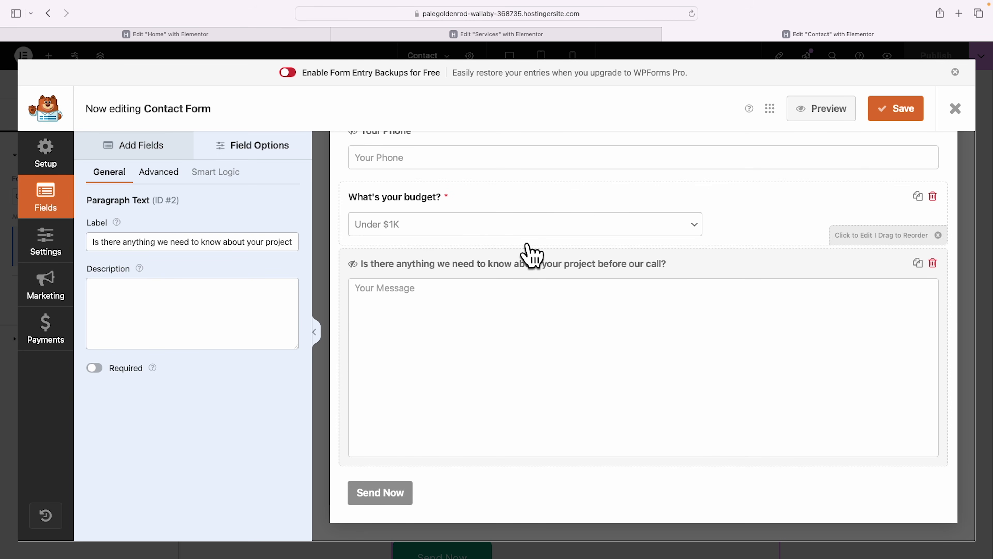
scroll(531, 253, up, 5)
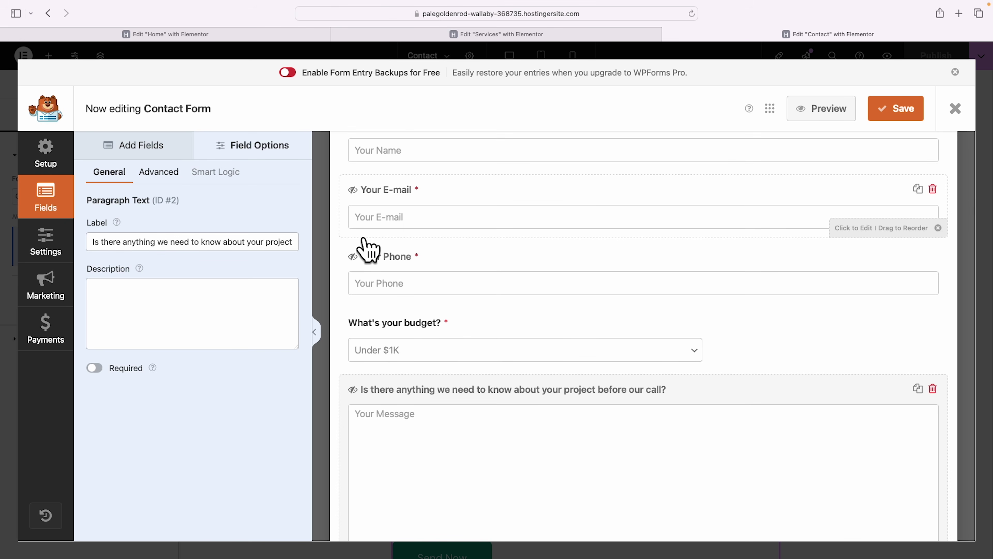
Change the notification's email subject line to "New consultation request".
click(53, 253)
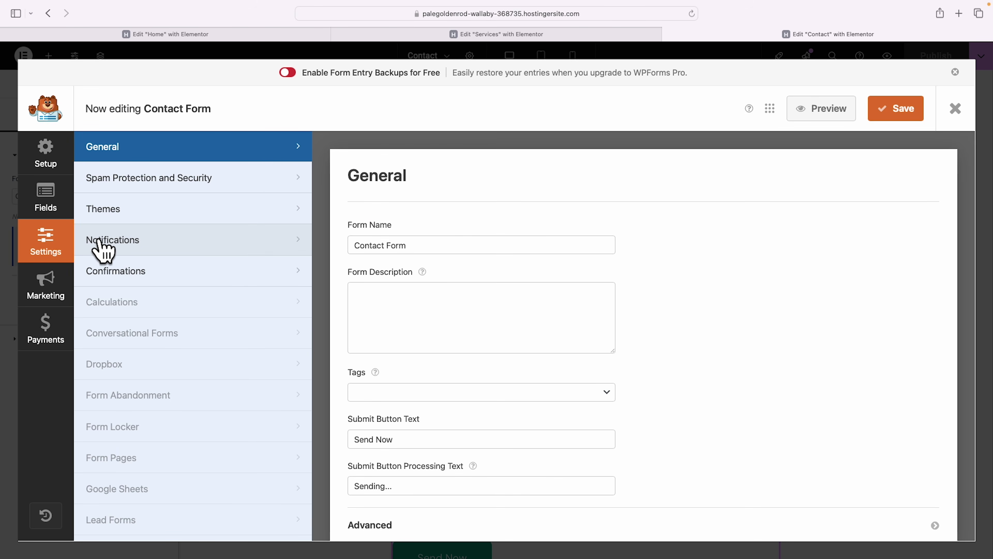
click(121, 241)
scroll(805, 288, down, 5)
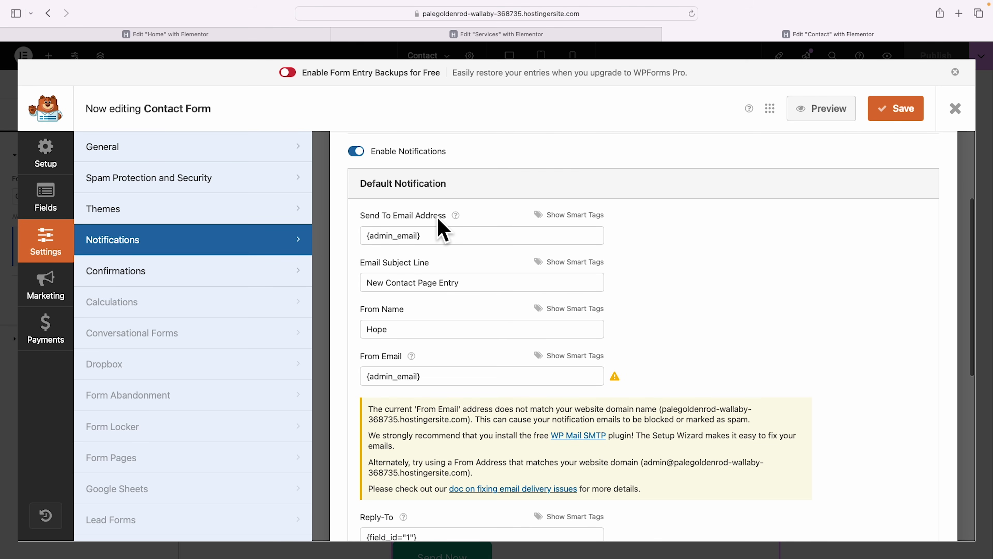
triple_click(437, 242)
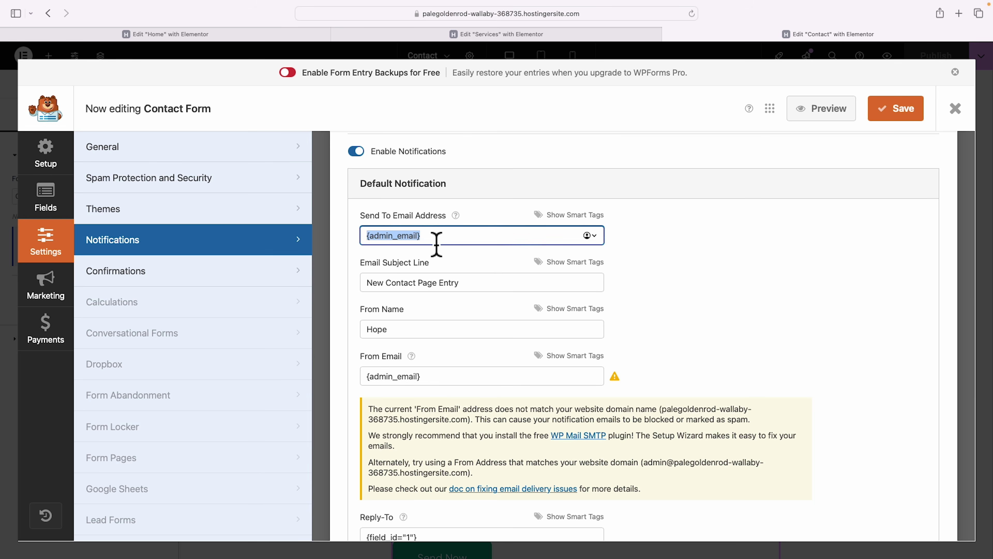
click(375, 244)
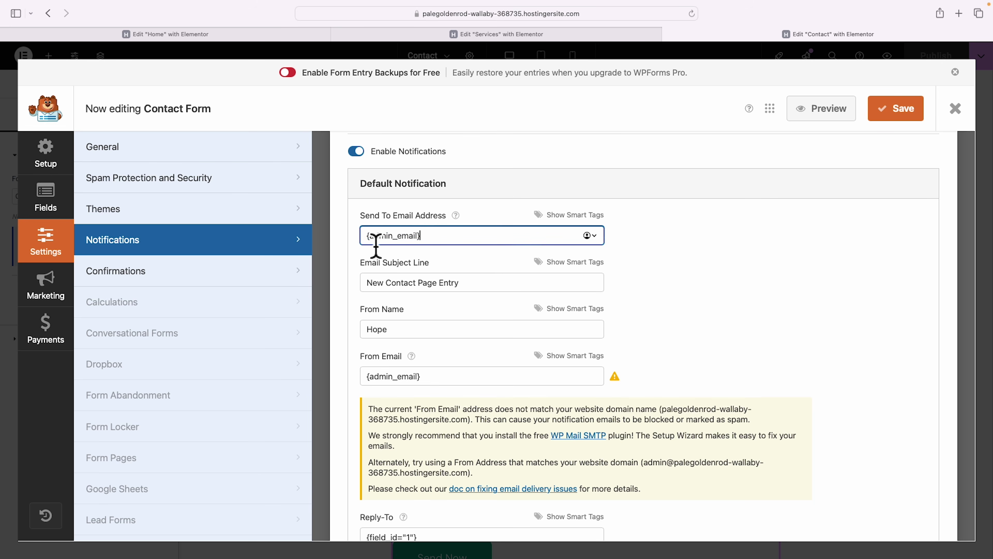
click(438, 246)
drag(477, 291, 336, 282)
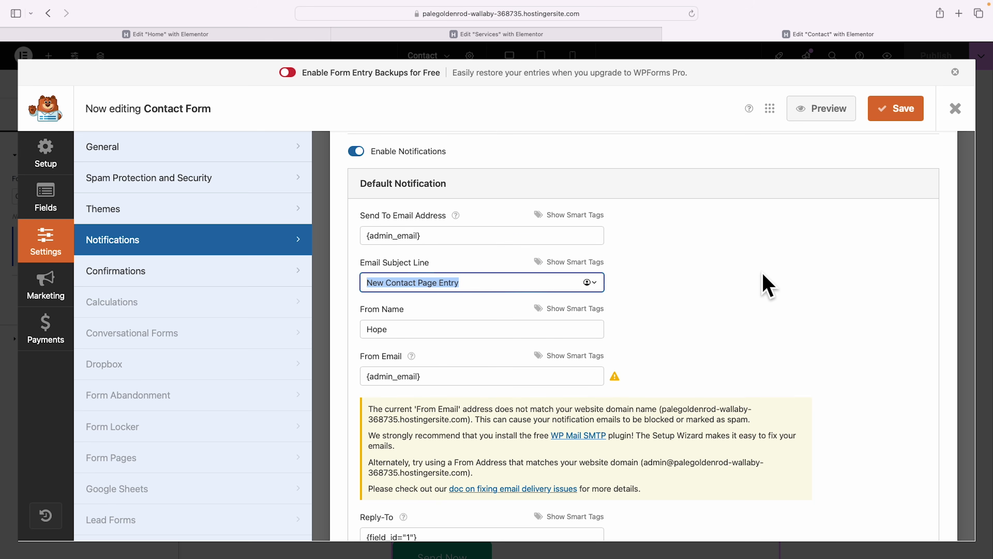
text(New consultation request)
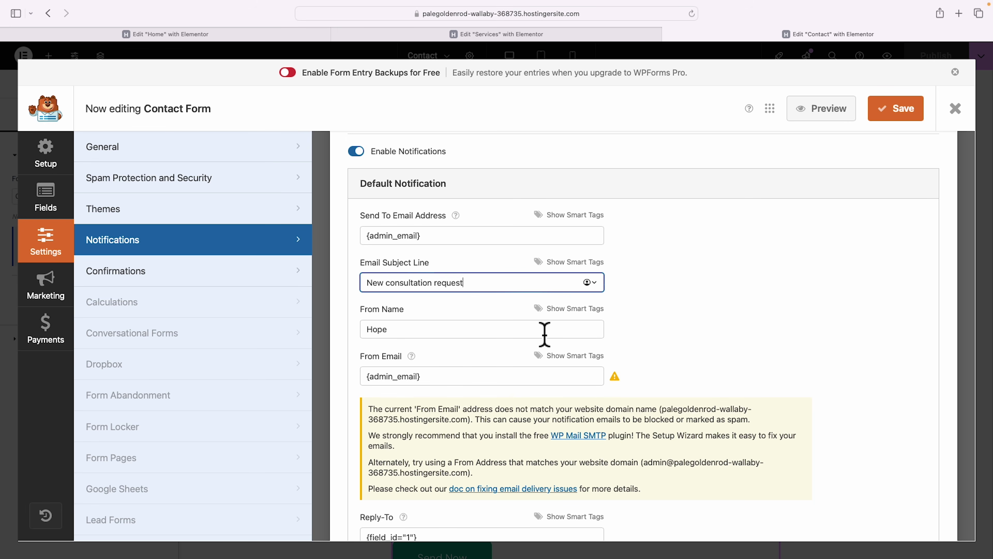
Set From Name to the Your Name smart tag and From Email to Your E-mail, then save.
click(560, 311)
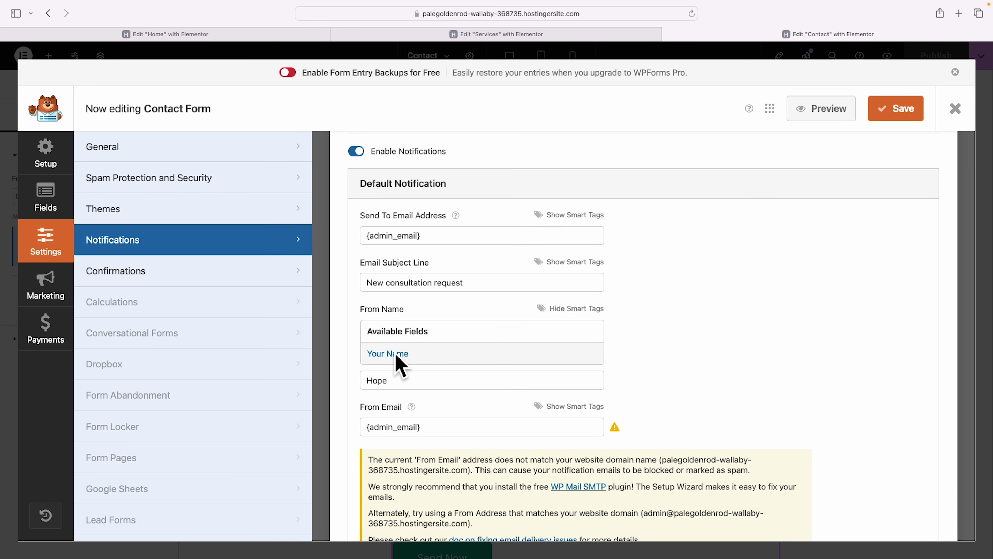
click(392, 355)
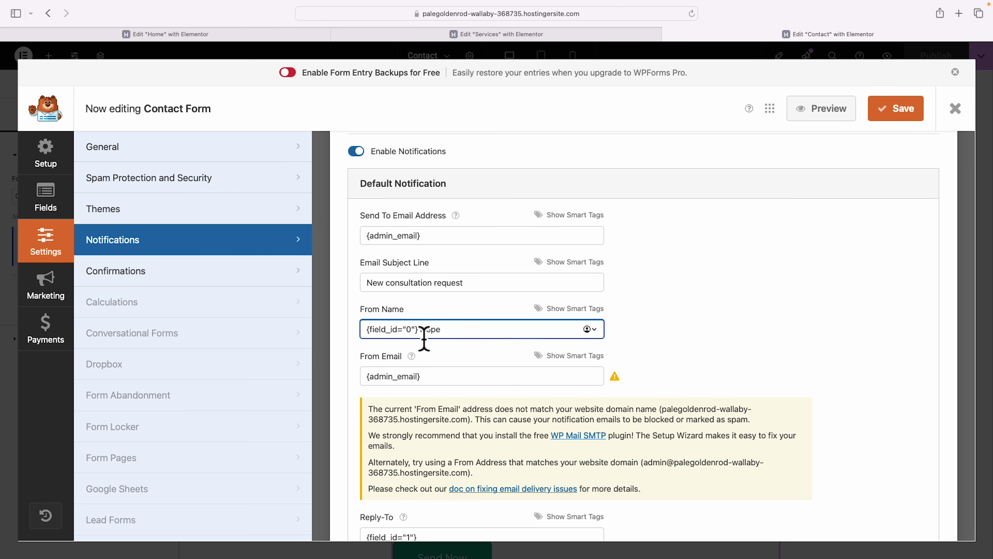
double_click(427, 330)
key(BackSpace)
drag(441, 382, 357, 386)
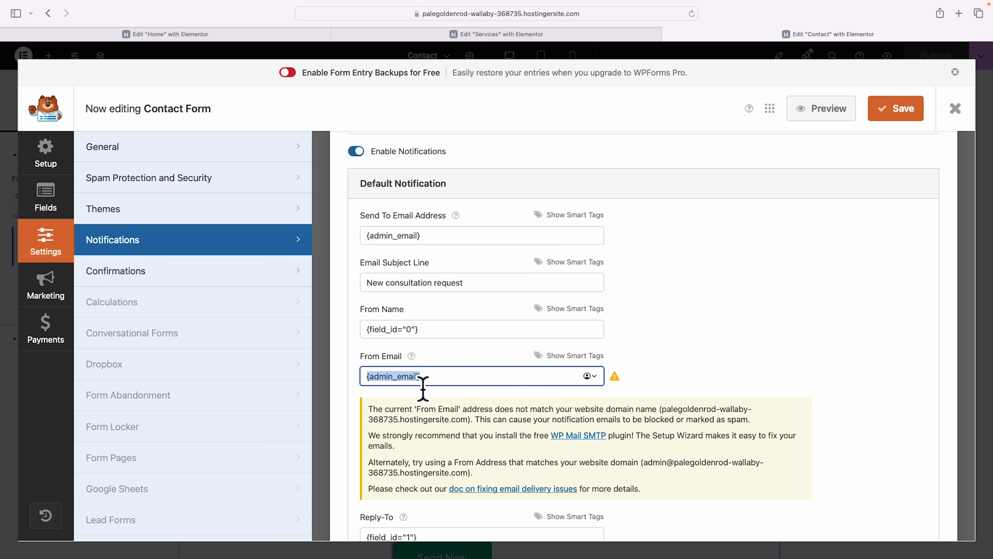
key(BackSpace)
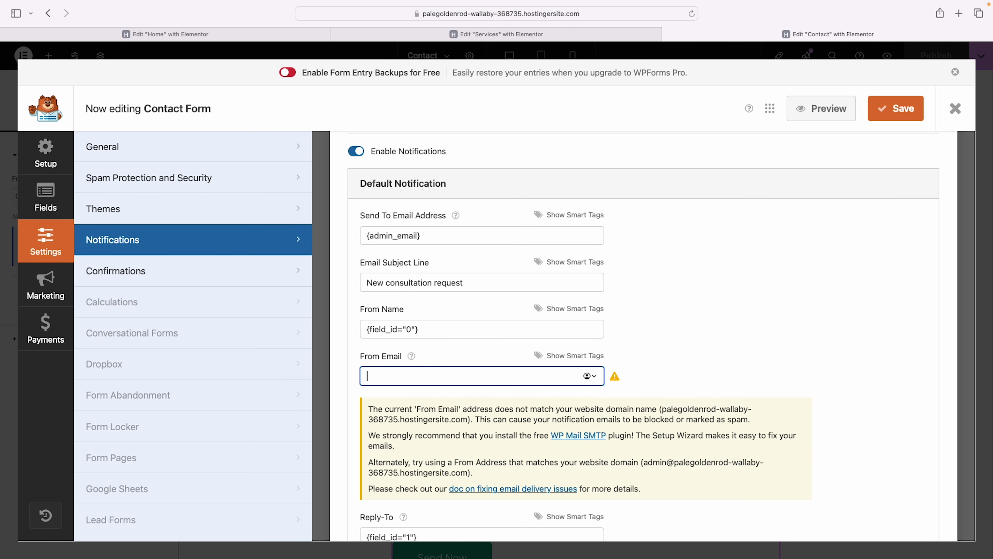
click(576, 356)
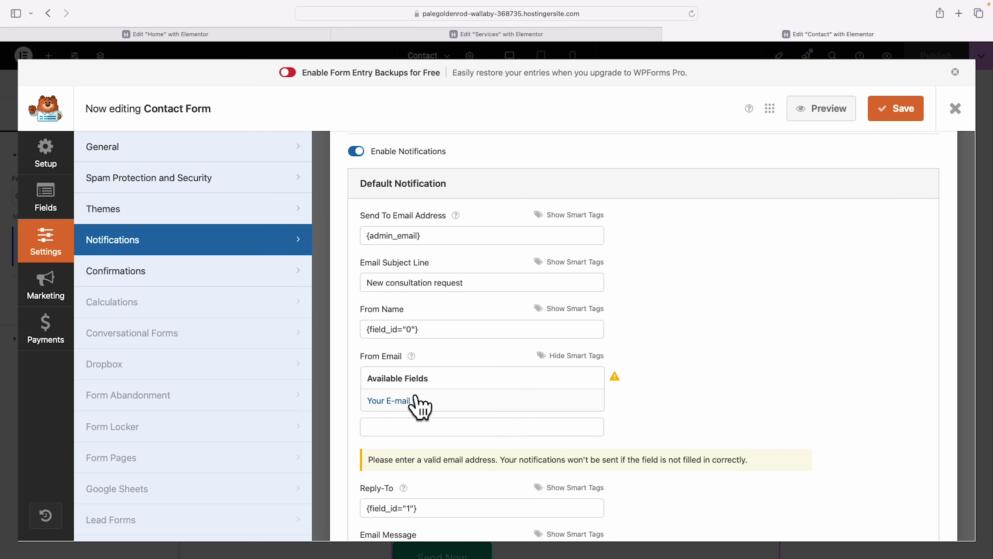
click(391, 401)
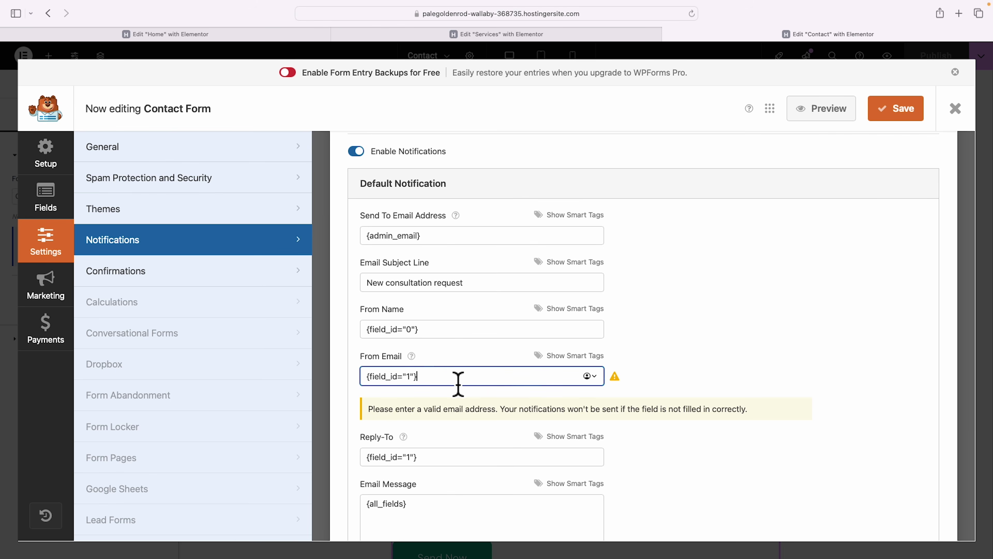
scroll(509, 383, down, 3)
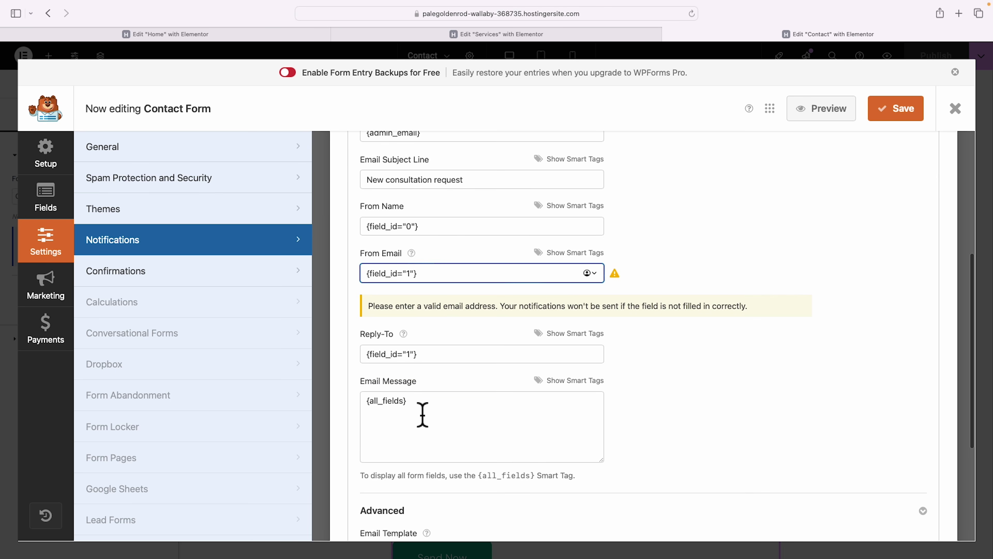
scroll(450, 414, down, 5)
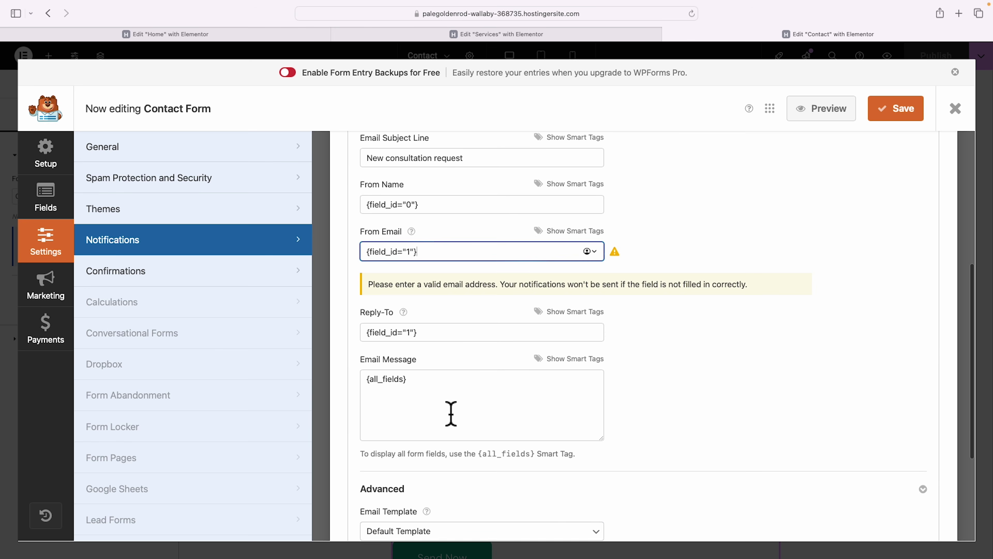
scroll(450, 415, down, 1)
scroll(732, 339, up, 13)
click(911, 111)
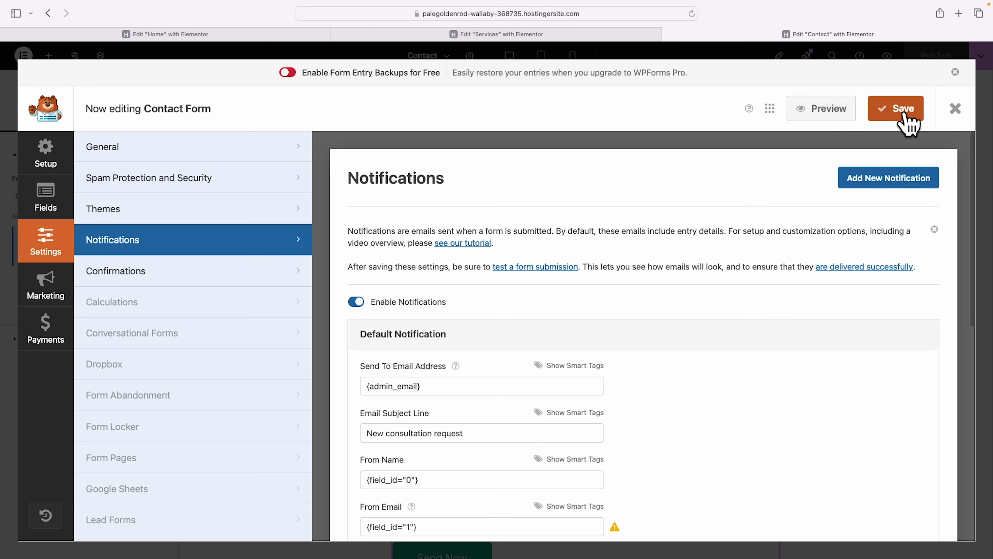
Close the form builder and open a live preview of the Contact page.
click(955, 72)
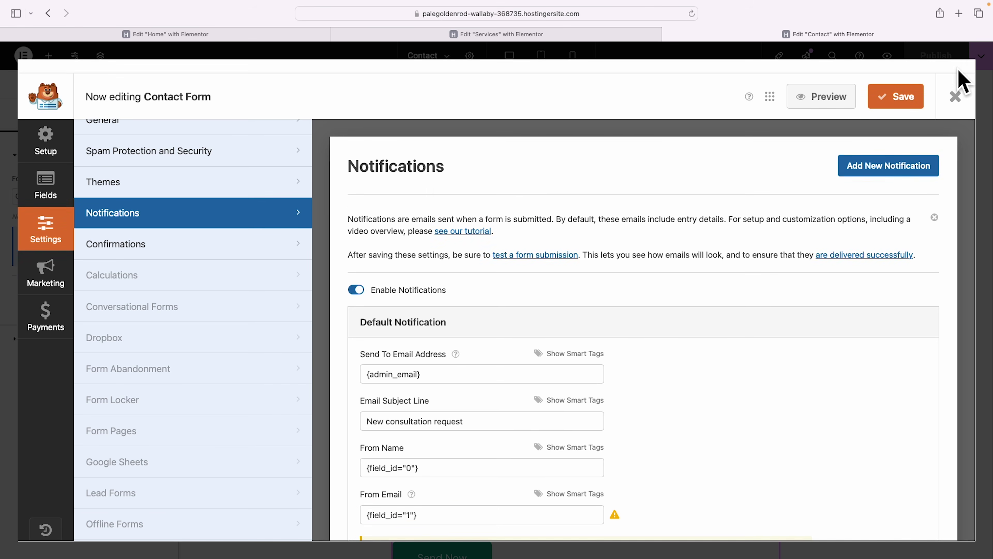
click(955, 83)
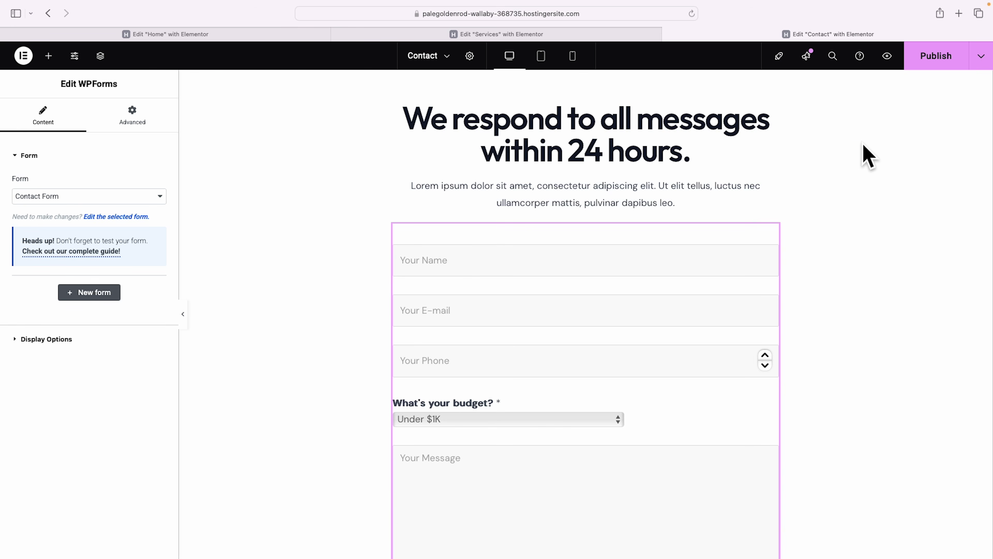
click(887, 56)
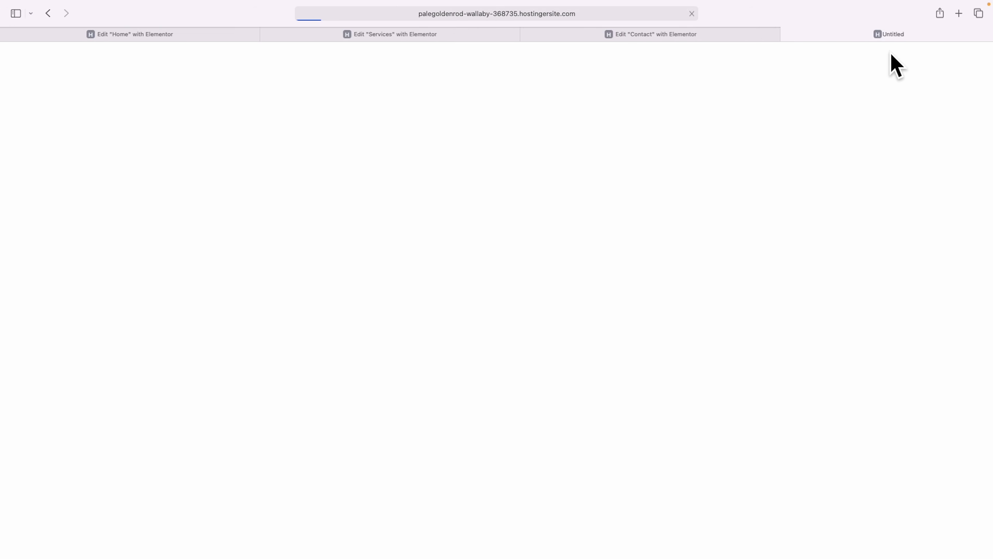
Review the live contact form, then return to the WordPress admin Dashboard.
scroll(763, 219, down, 5)
scroll(760, 254, down, 3)
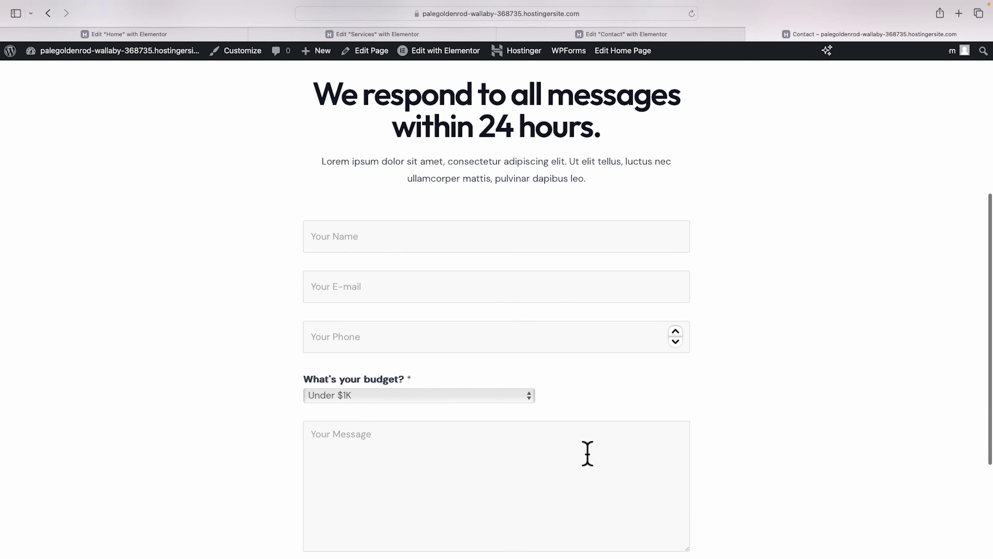
scroll(732, 444, down, 2)
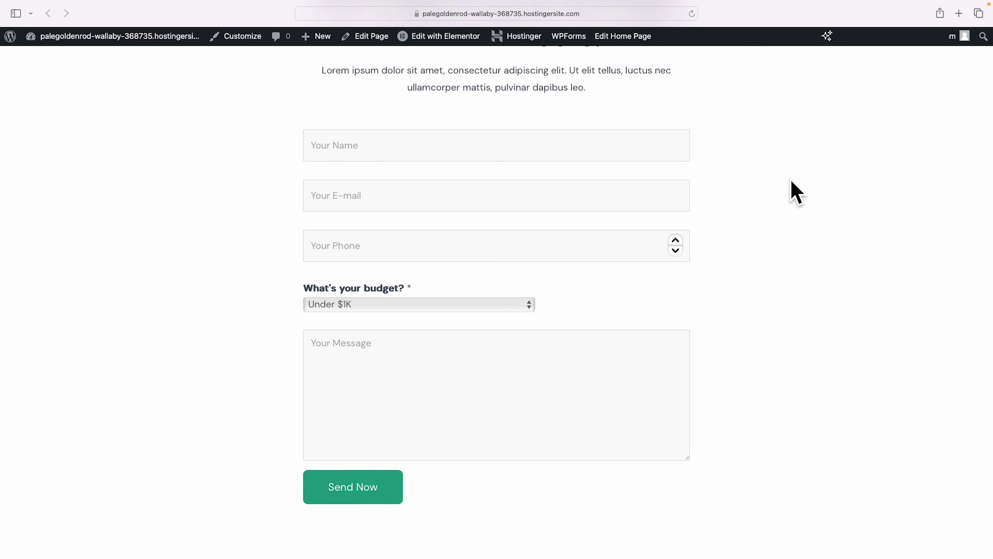
scroll(796, 192, up, 9)
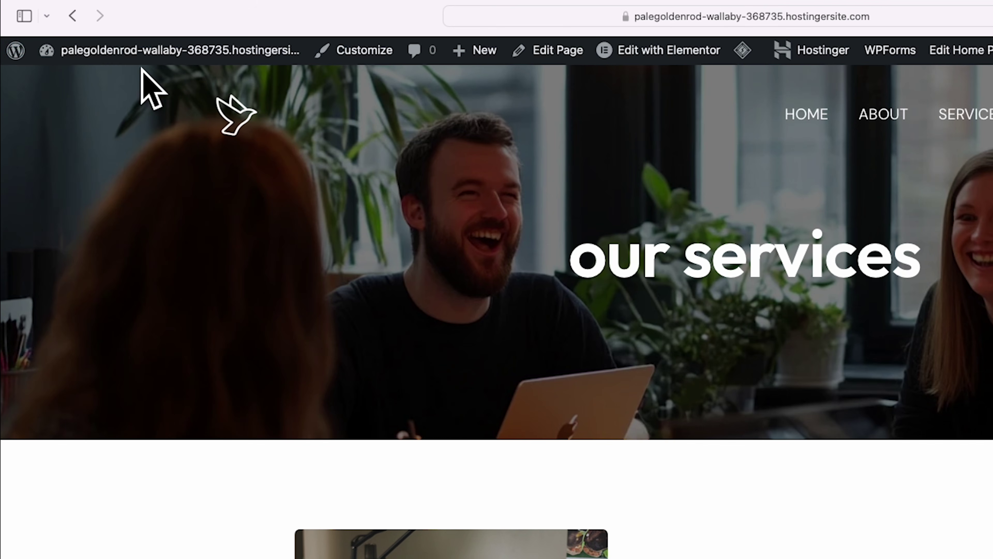
click(16, 52)
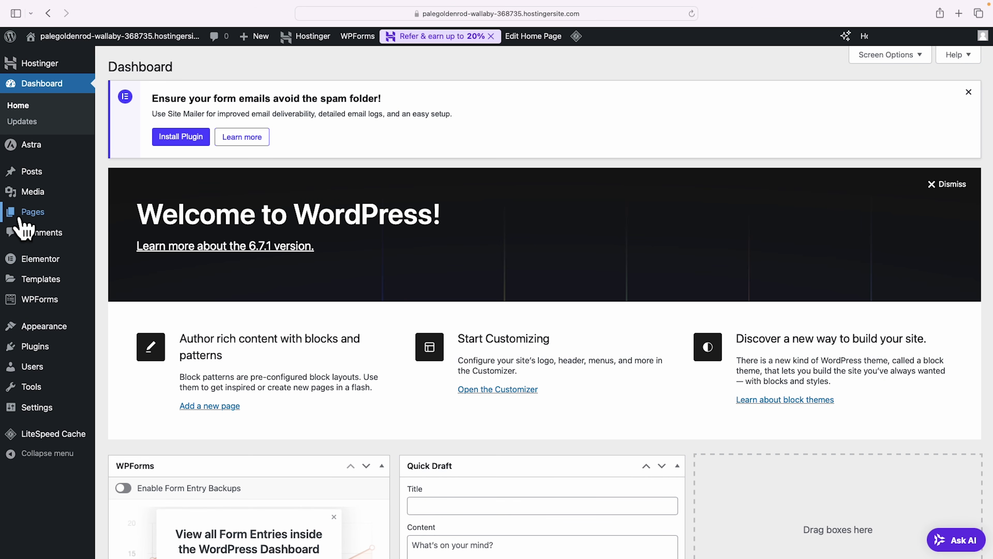
Rename the Services page to 'Pricing' with slug 'pricing' and open it in Elementor.
mouse_move(29, 219)
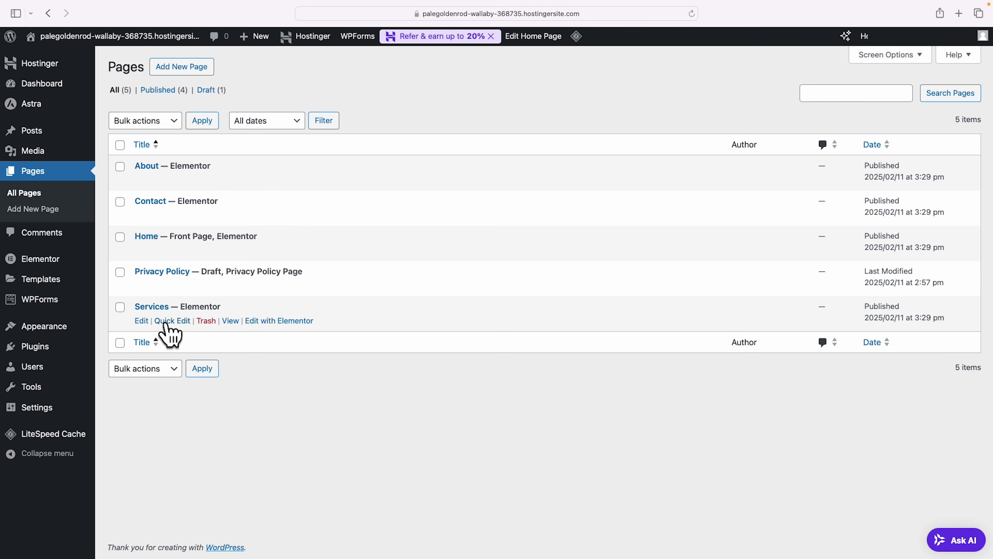
click(165, 322)
drag(213, 331, 160, 332)
text(Pricing)
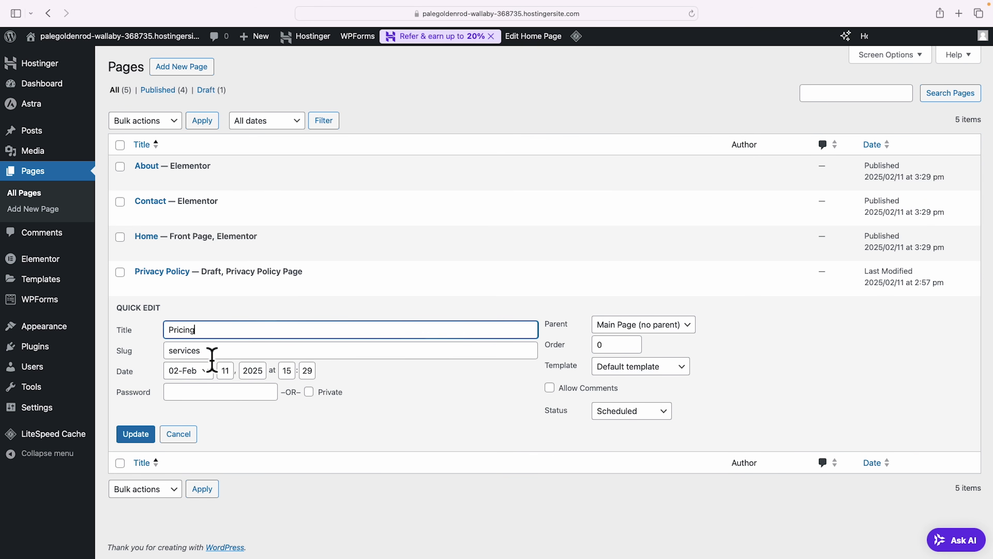
drag(210, 352, 148, 352)
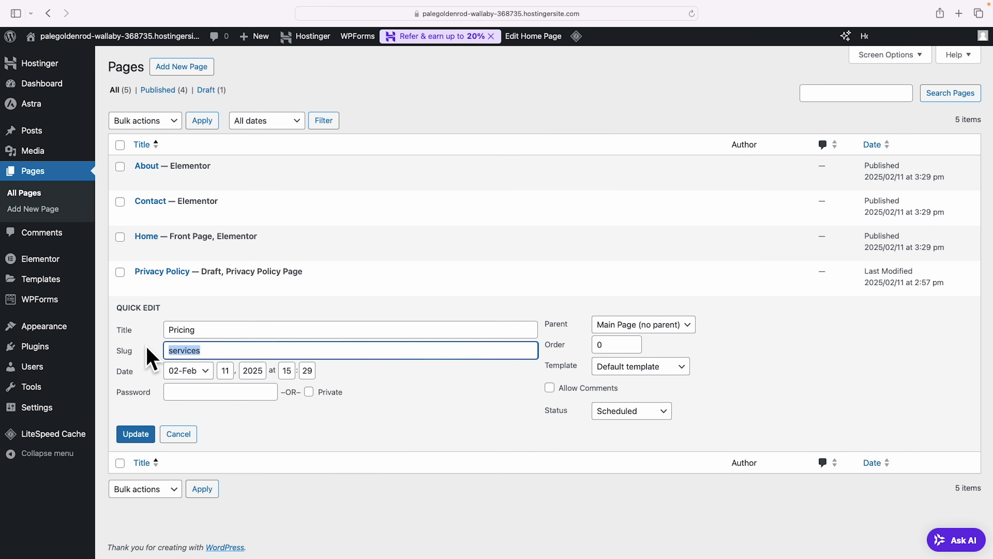
text(pricing)
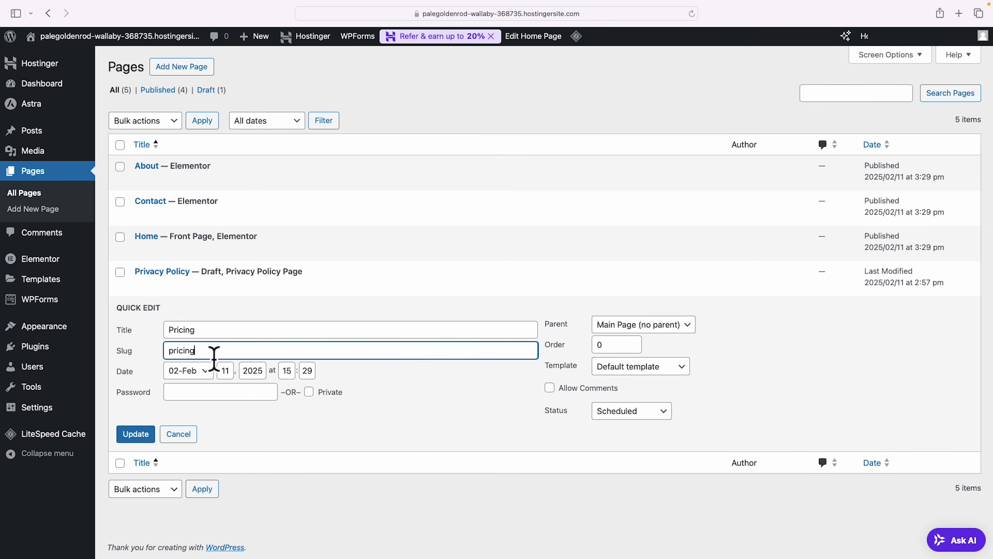
drag(171, 357, 222, 360)
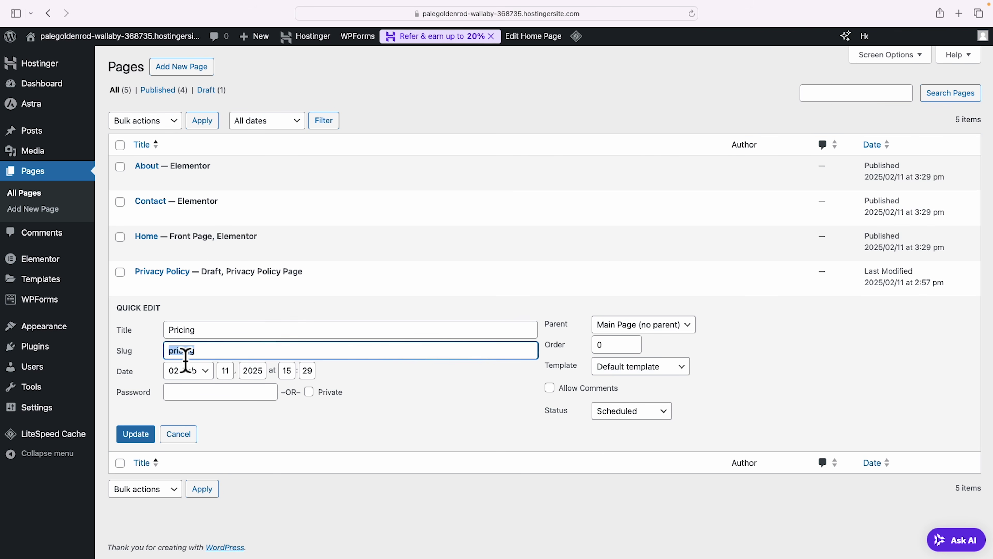
click(145, 436)
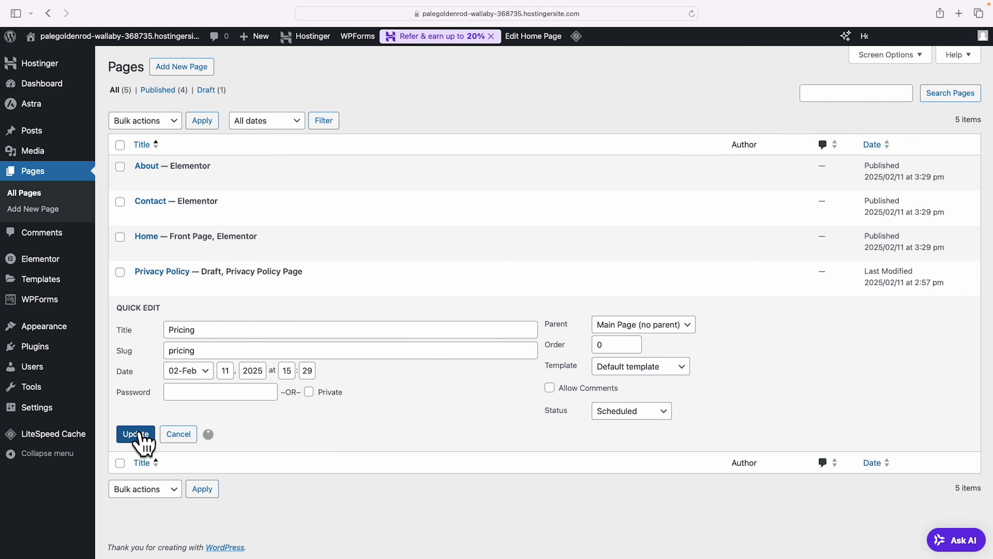
click(286, 321)
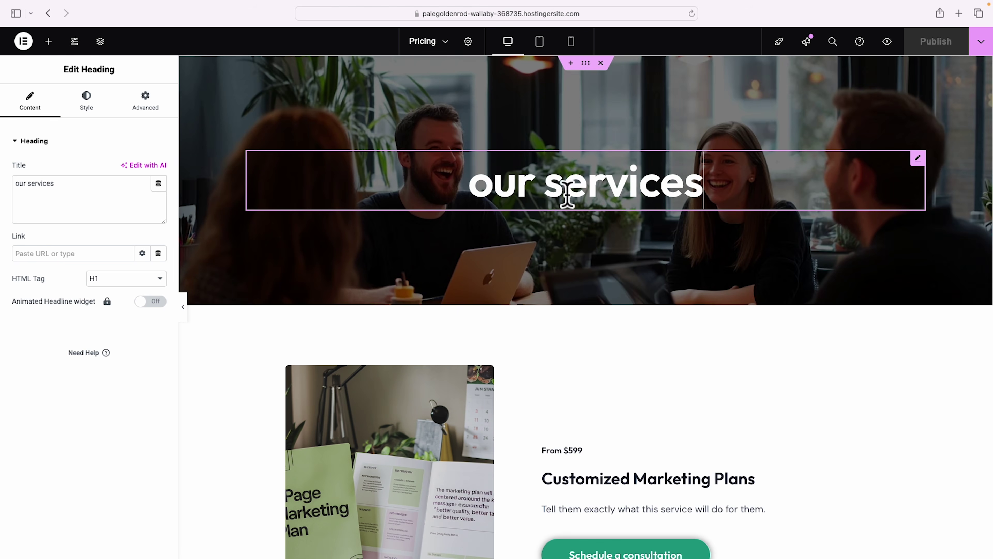
Change the hero heading to 'our pricing' and look over the sections below it.
double_click(46, 184)
text(pricing)
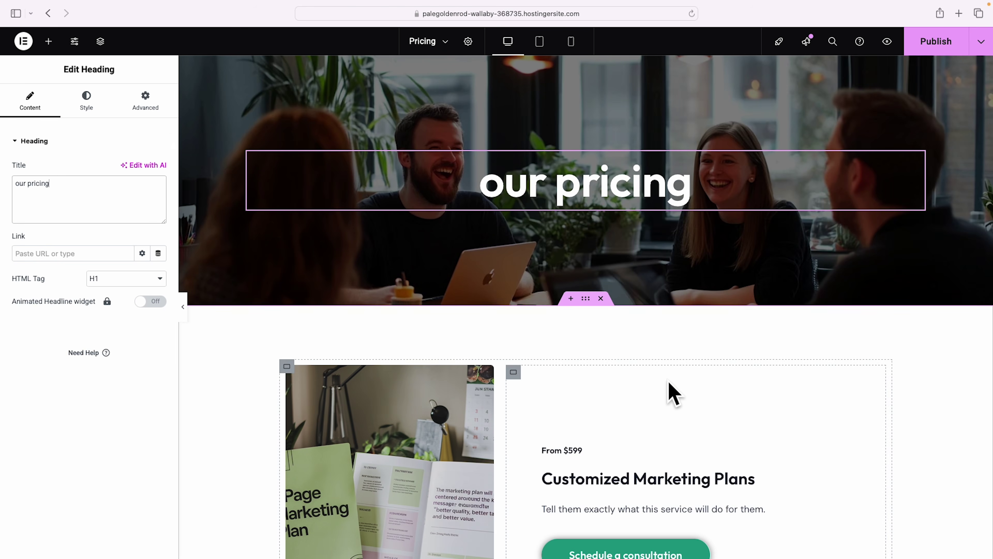
scroll(671, 393, down, 3)
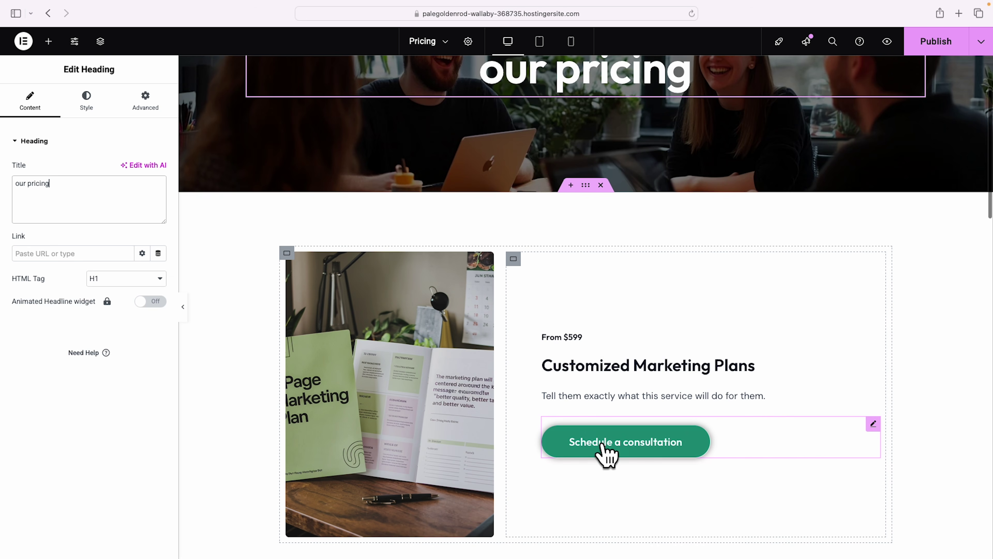
scroll(723, 360, down, 3)
scroll(738, 358, down, 18)
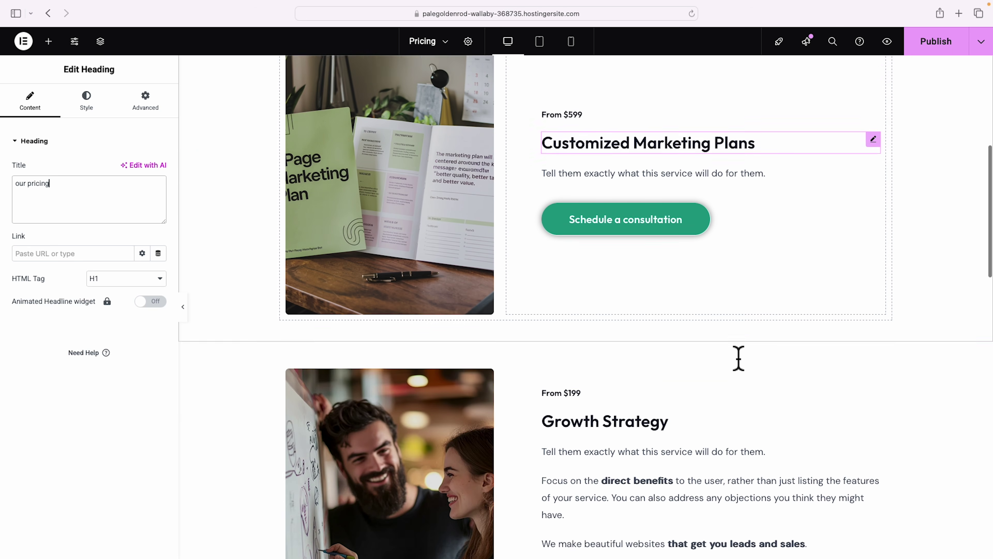
scroll(738, 358, down, 3)
scroll(739, 357, up, 10)
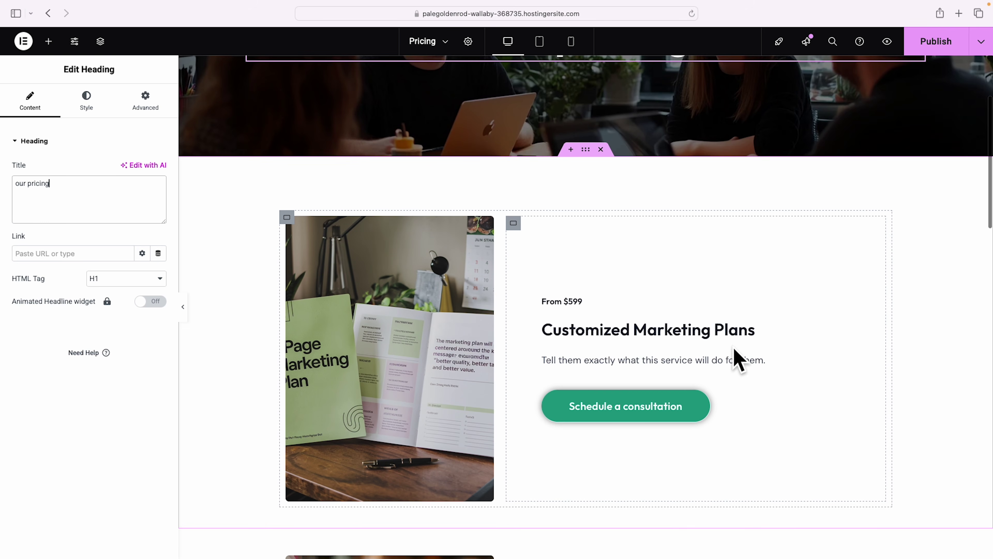
scroll(739, 356, up, 2)
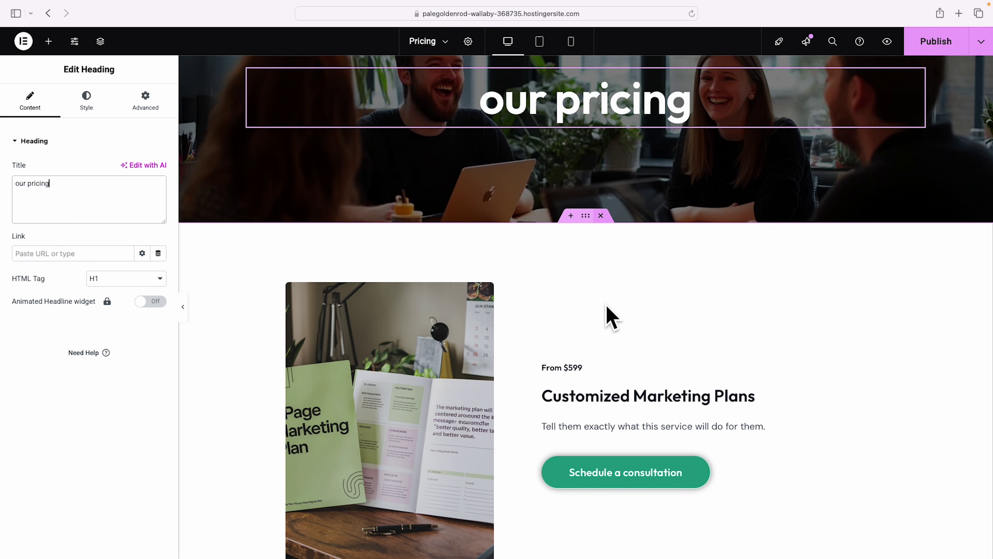
Delete the Customized Marketing Plans, Growth Strategy, Customer Journey Mapping and Work with me sections.
click(602, 216)
click(602, 215)
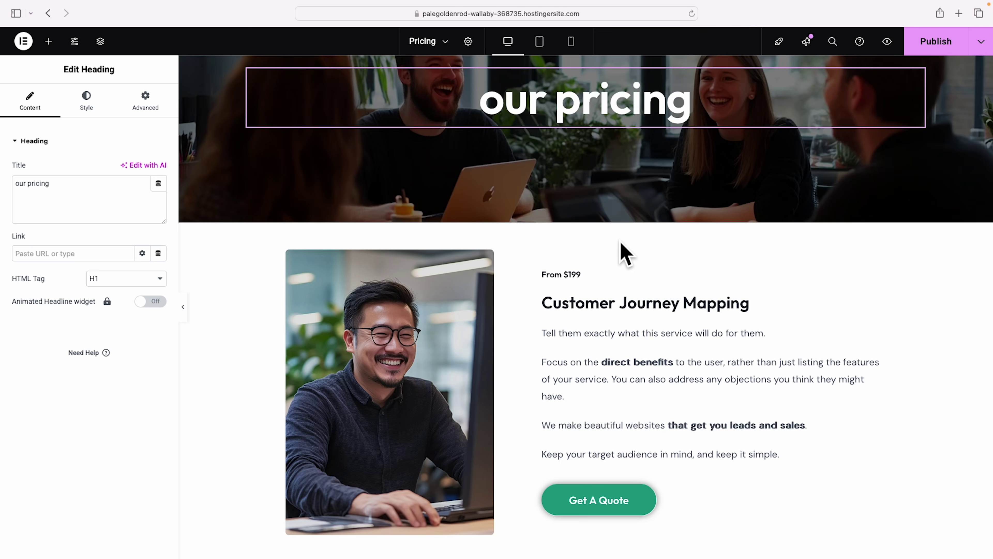
click(601, 215)
click(601, 216)
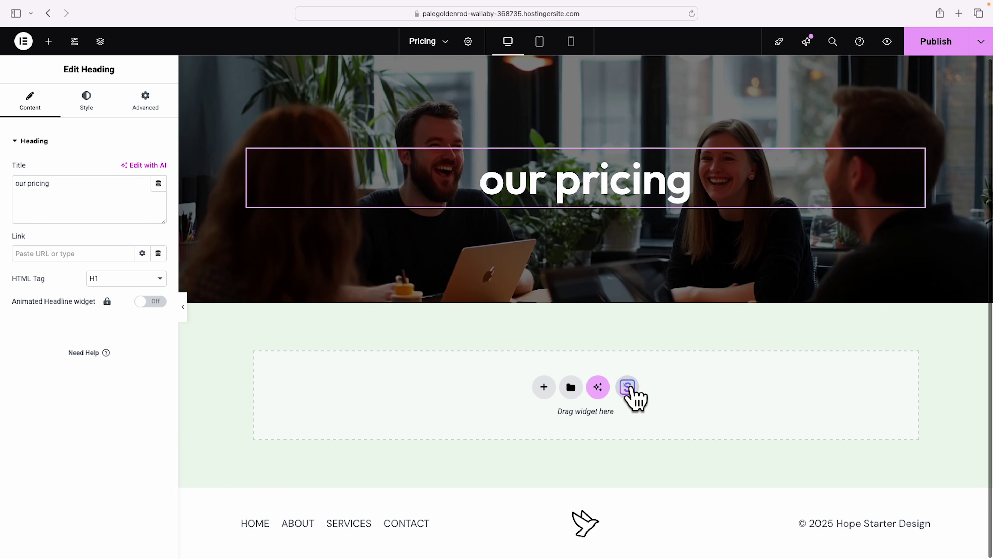
Browse the block templates in the template library, then close it.
click(632, 390)
click(535, 84)
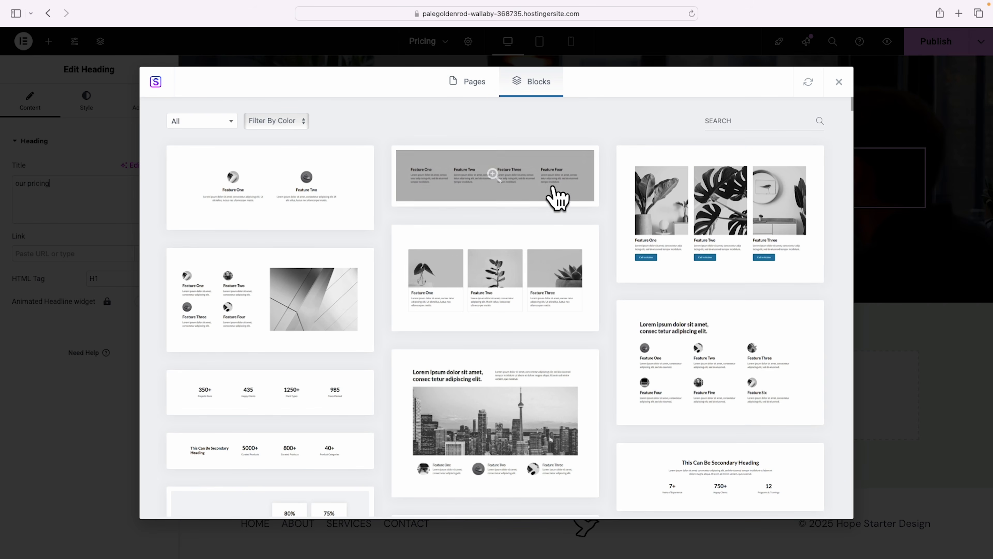
scroll(564, 204, down, 2)
scroll(567, 211, down, 15)
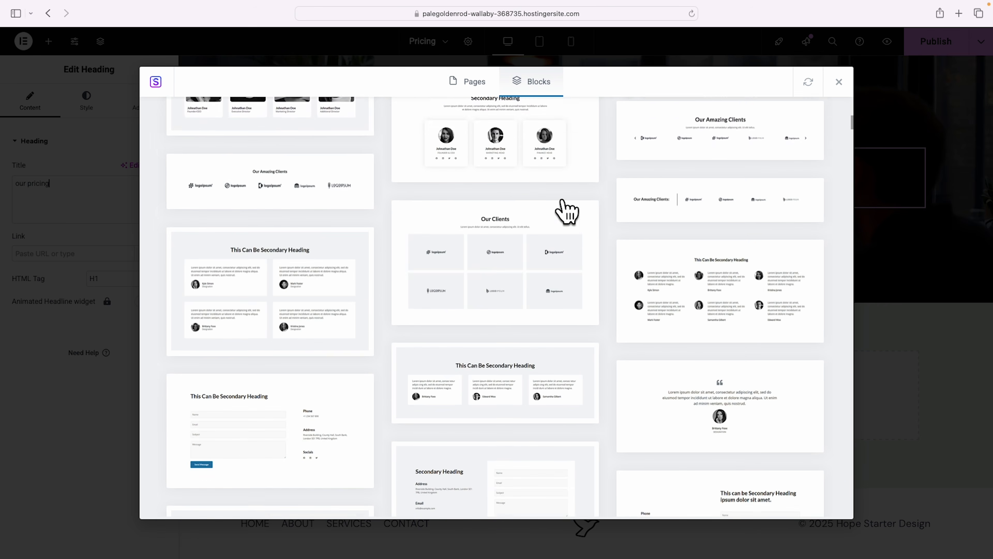
scroll(567, 211, down, 20)
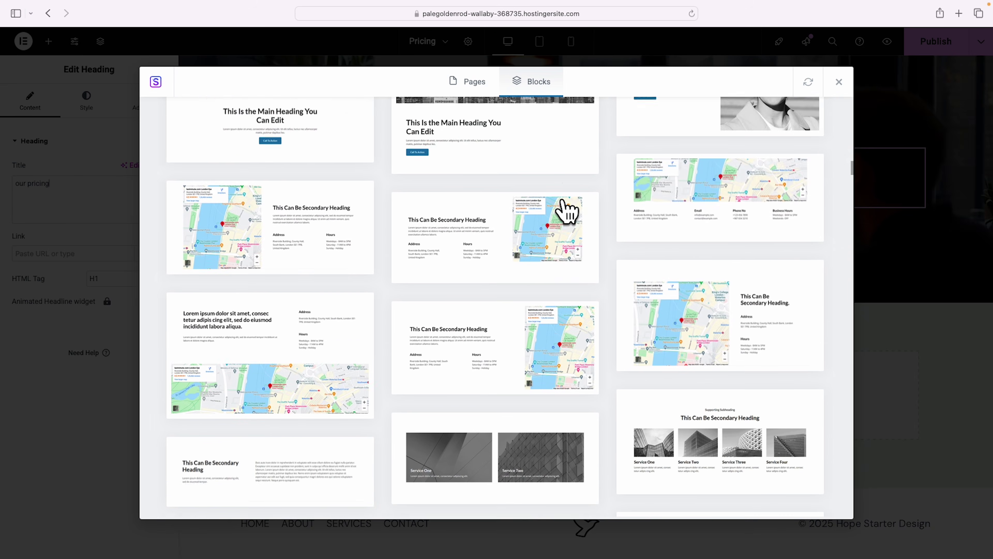
scroll(567, 211, down, 2)
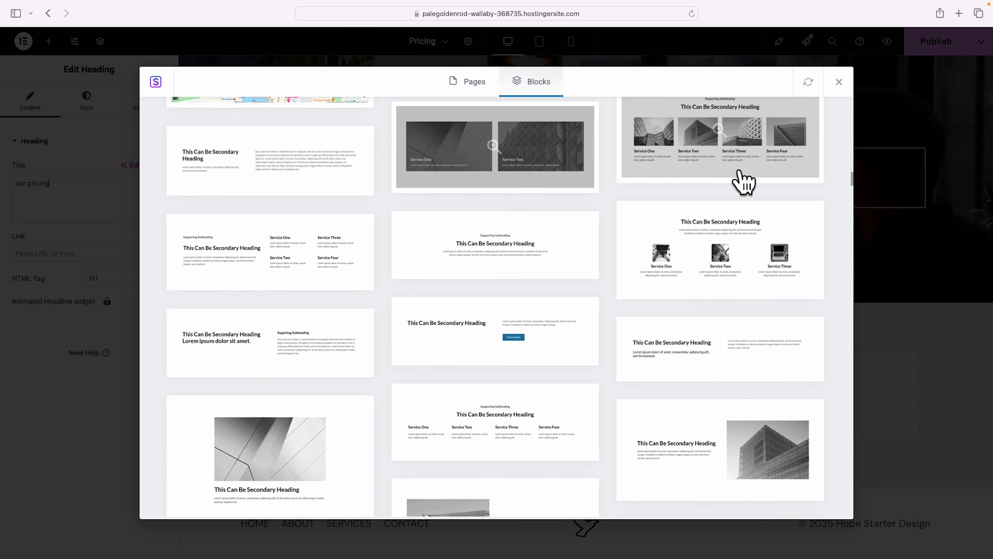
click(839, 82)
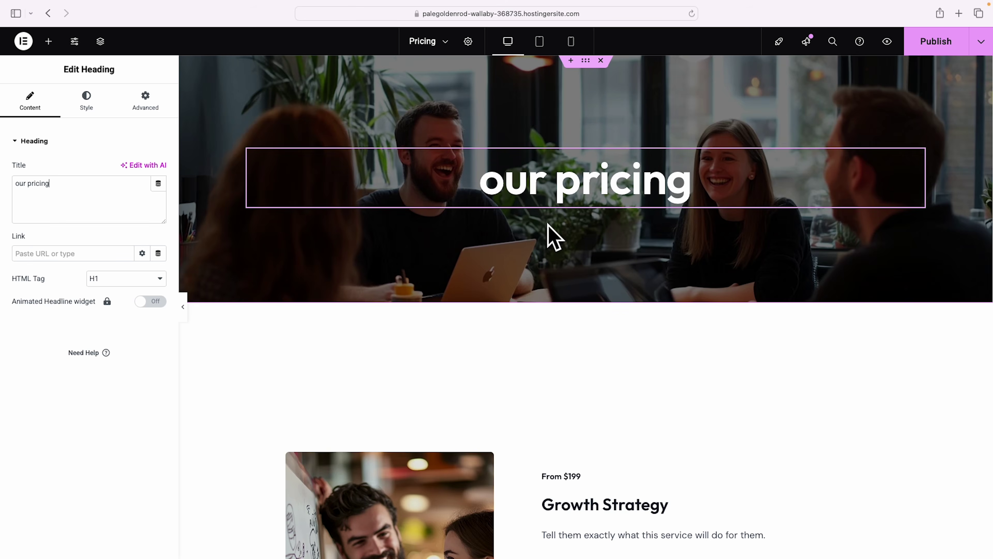
Undo the section deletions so the service sections return.
click(49, 183)
key(BackSpace)
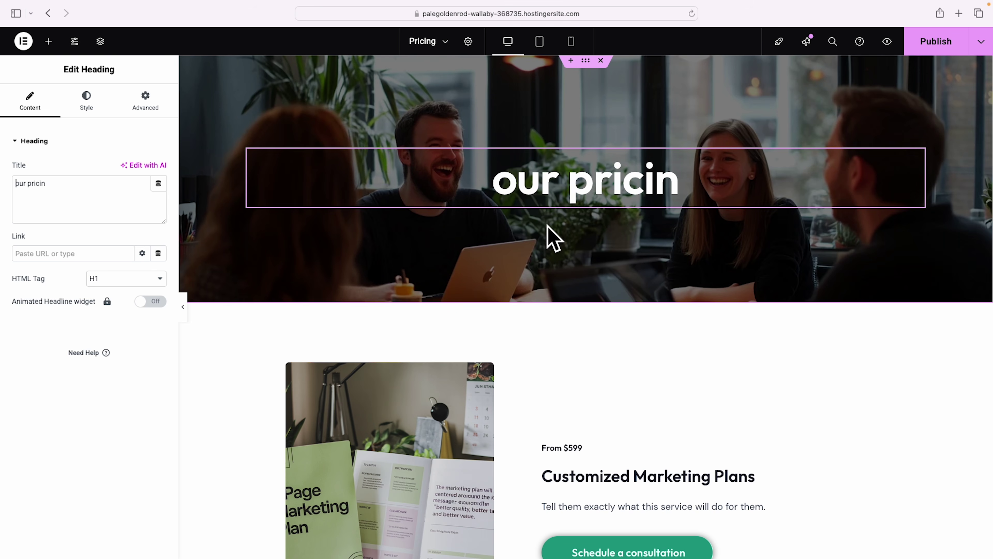
scroll(594, 274, down, 2)
scroll(594, 266, up, 2)
text(g)
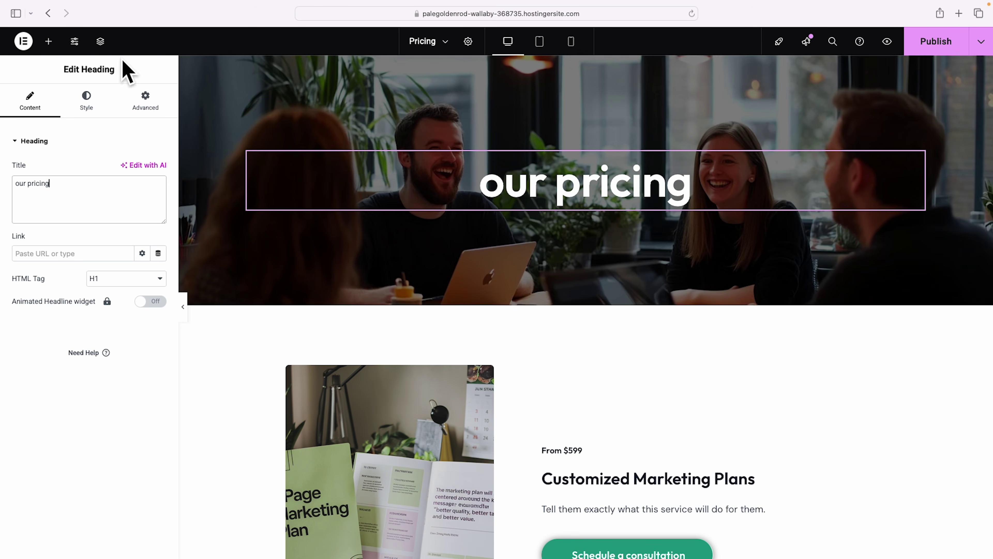
Save the page with Cmd+S and exit the builder to WordPress.
key(super+s)
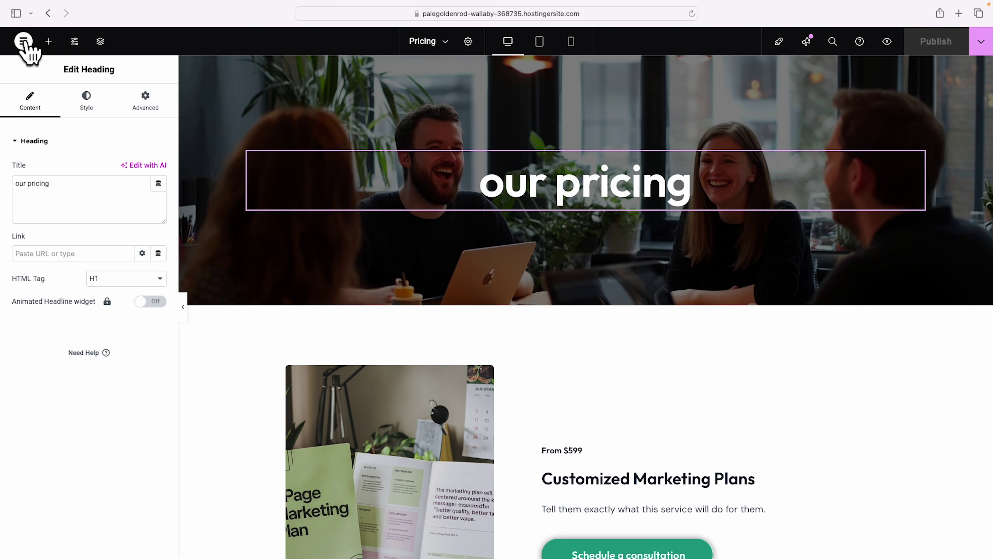
click(25, 41)
click(56, 158)
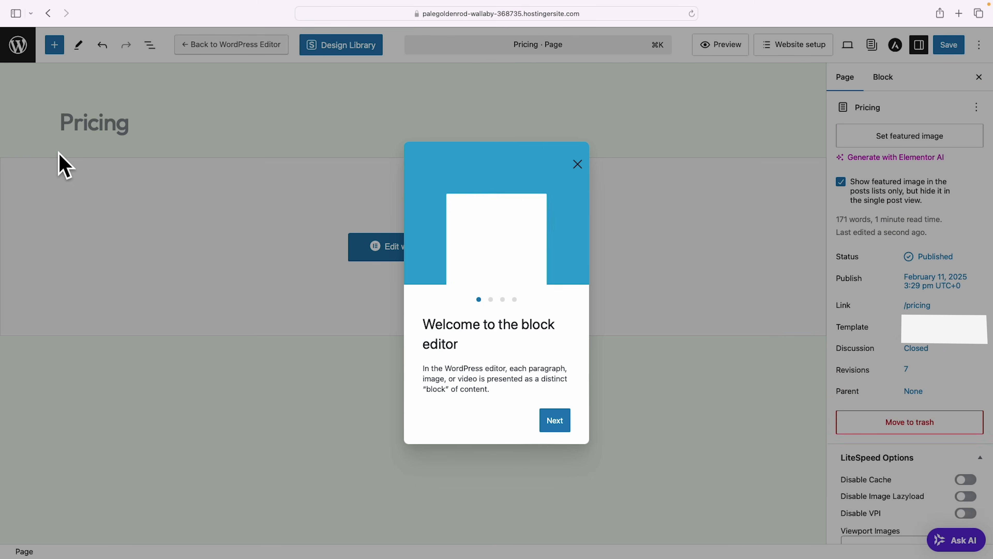
Dismiss the block editor welcome tour and leave the editor for the WordPress Pages list.
click(578, 162)
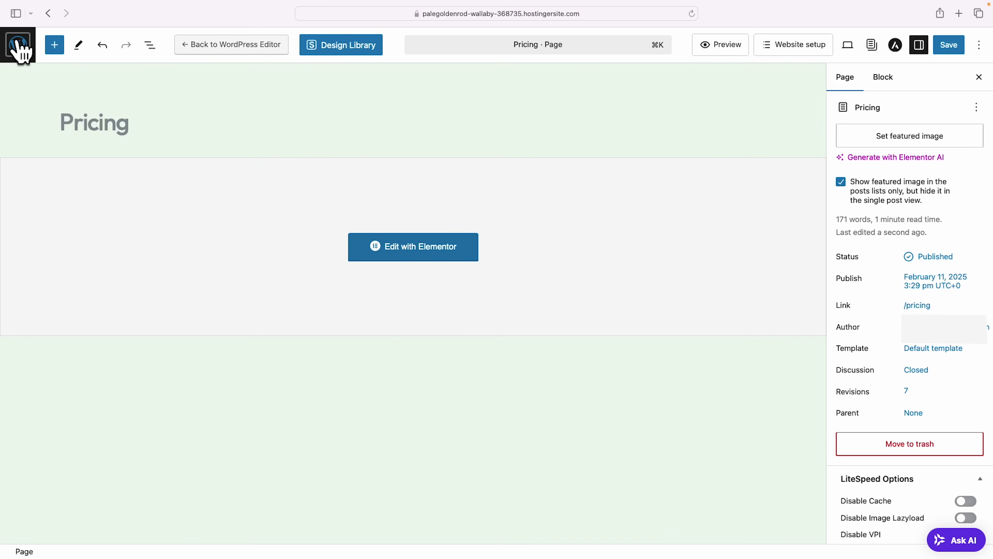
click(24, 43)
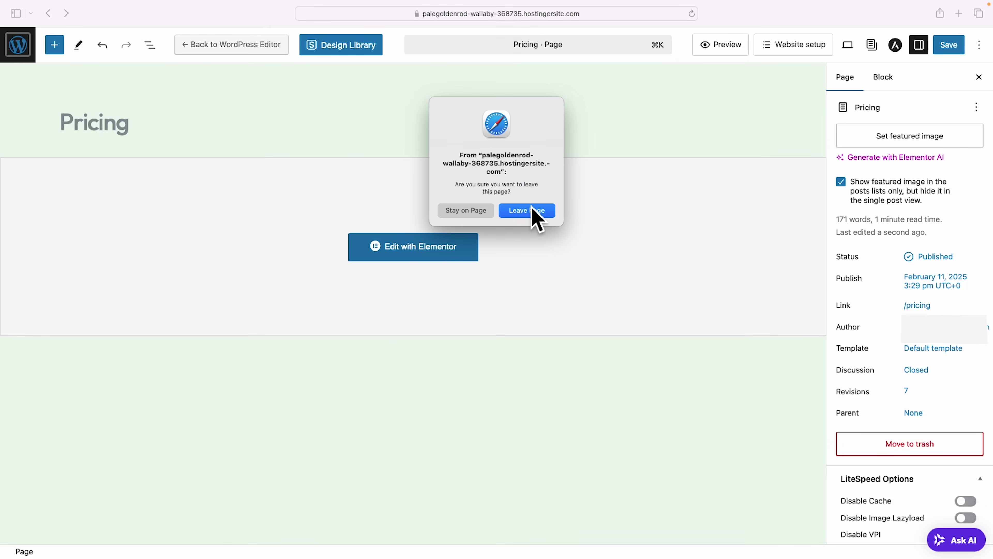
click(533, 215)
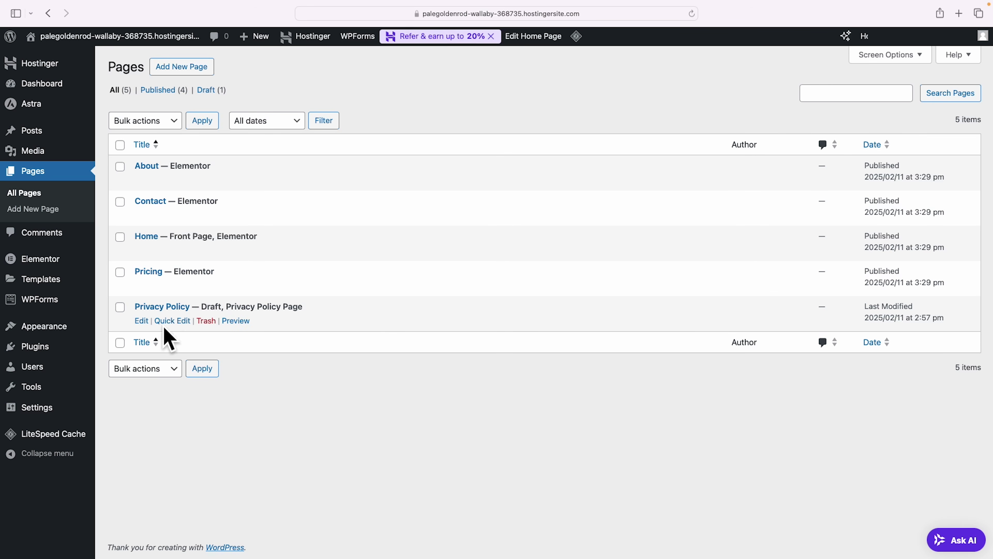
mouse_move(31, 350)
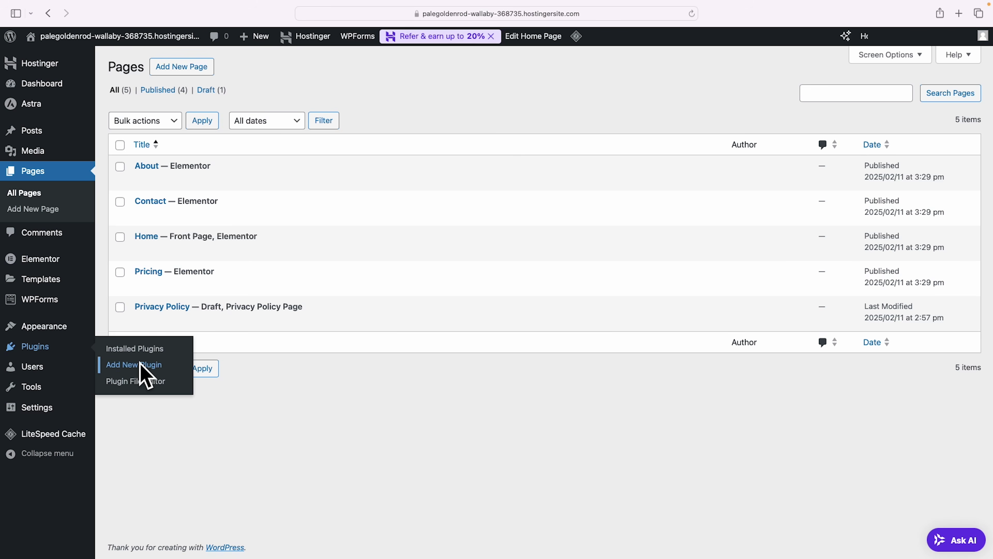
Install and activate the Duplicate Page plugin, then return to Pages.
click(141, 372)
click(767, 106)
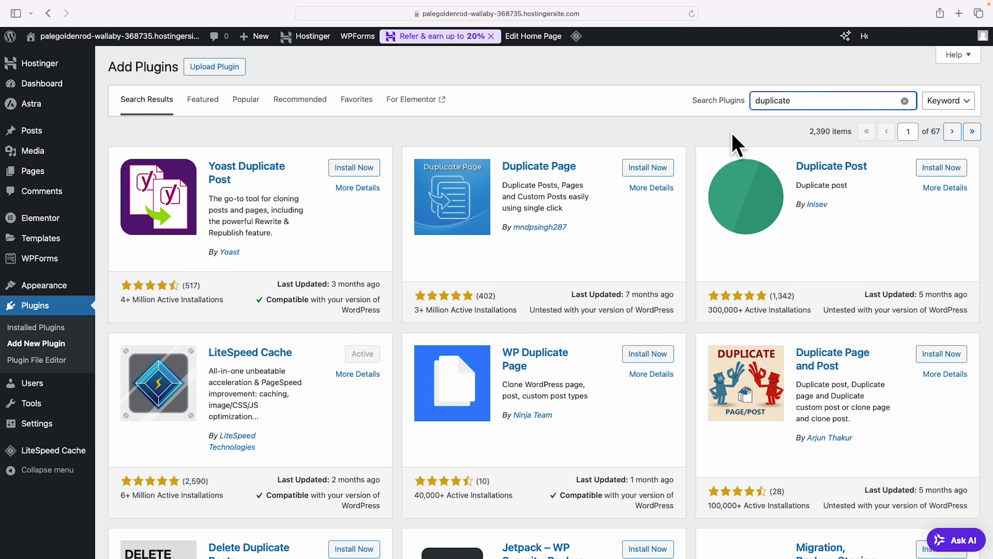
click(645, 168)
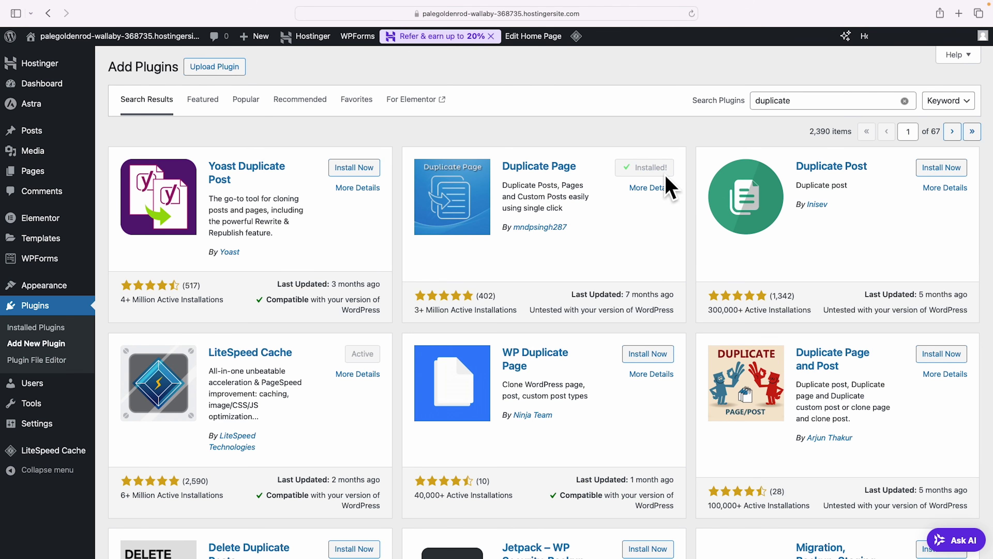
click(655, 172)
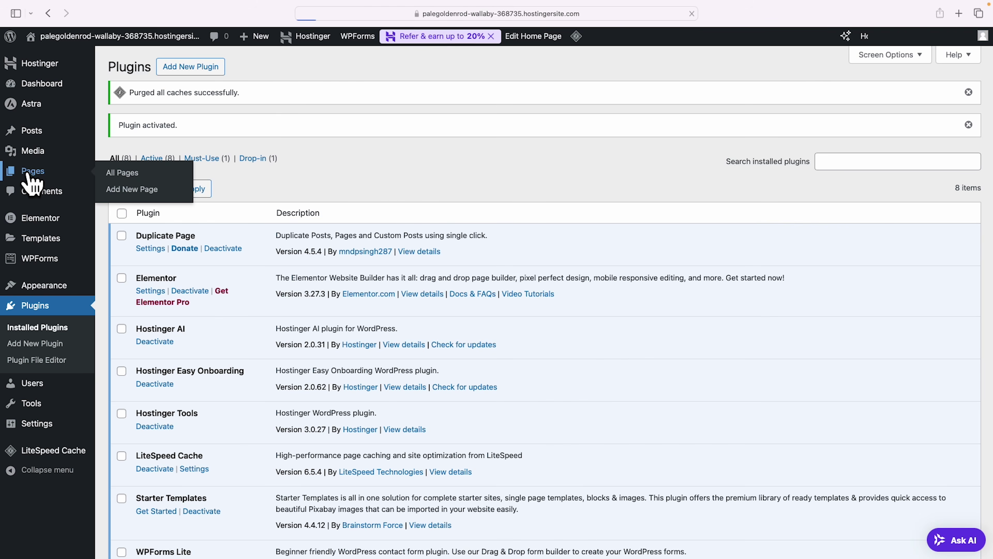
click(31, 171)
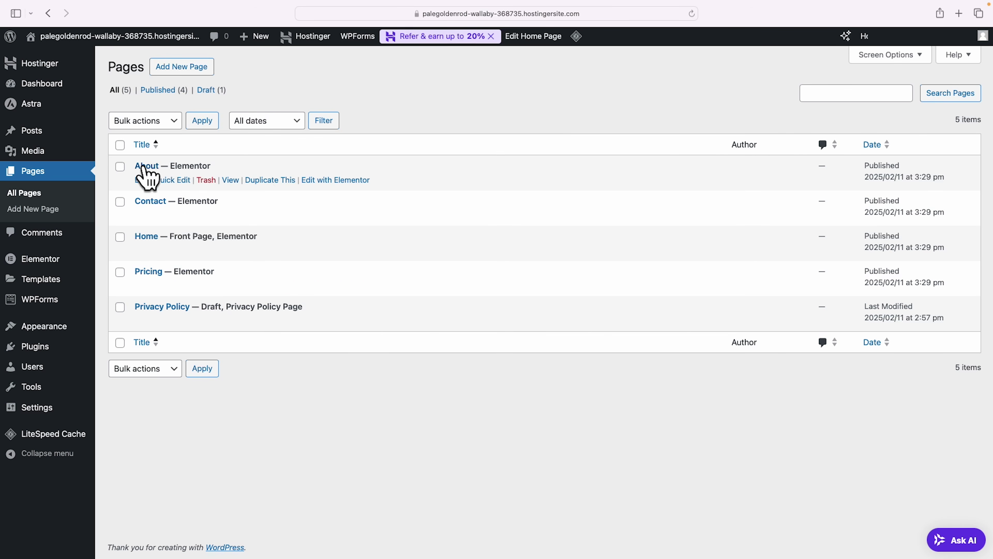
Duplicate the About page, retitle the copy 'Testimonials' with slug testimonials, and open it in Elementor.
click(270, 180)
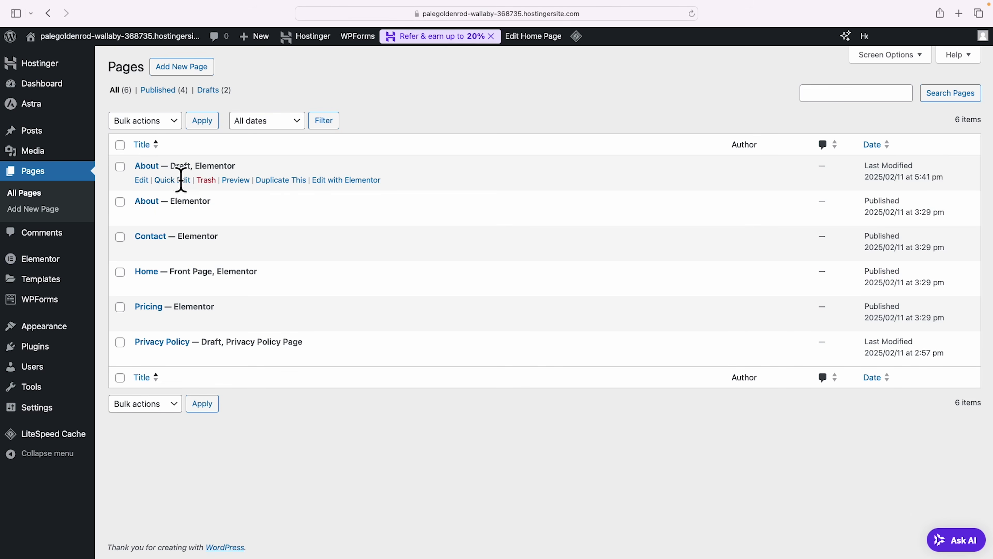
click(182, 180)
text(Testimonials)
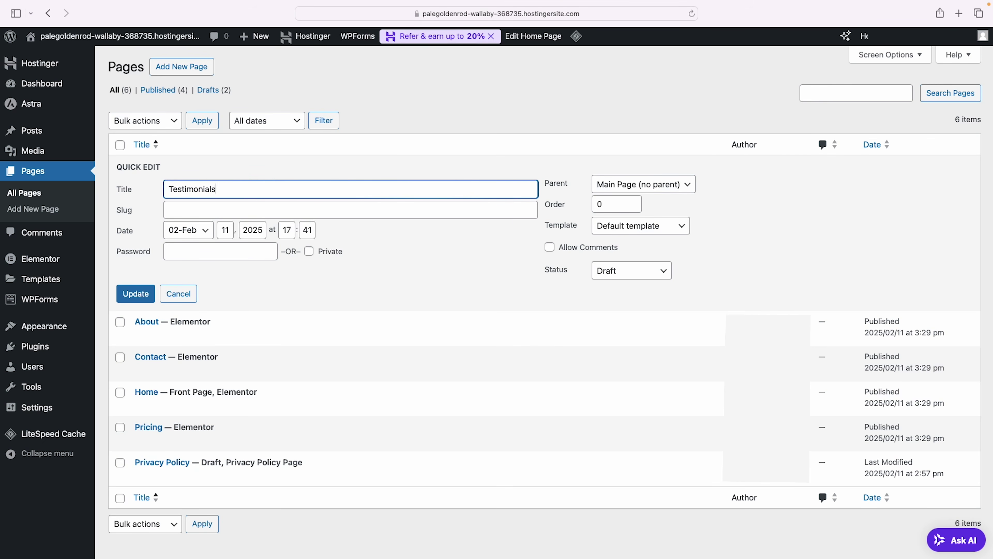
click(186, 211)
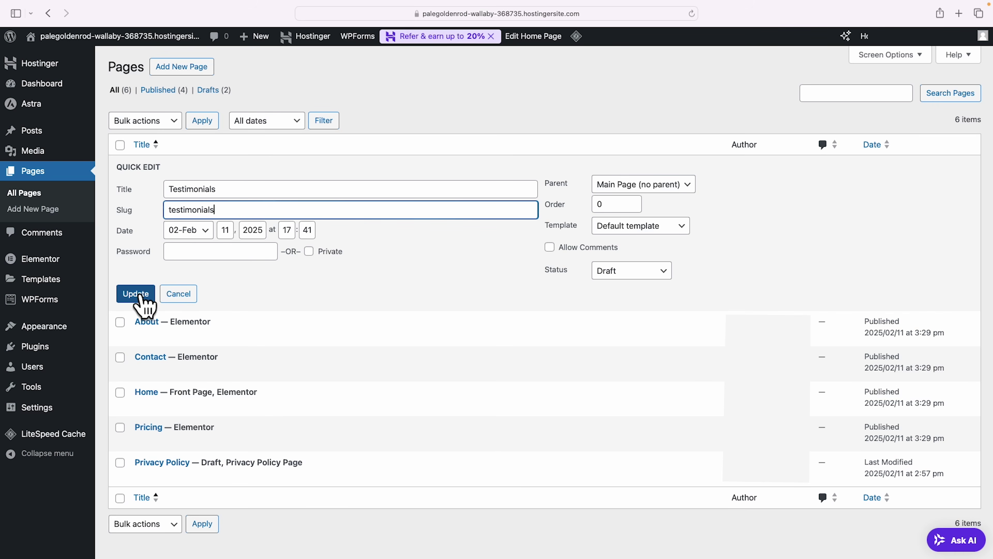
click(136, 294)
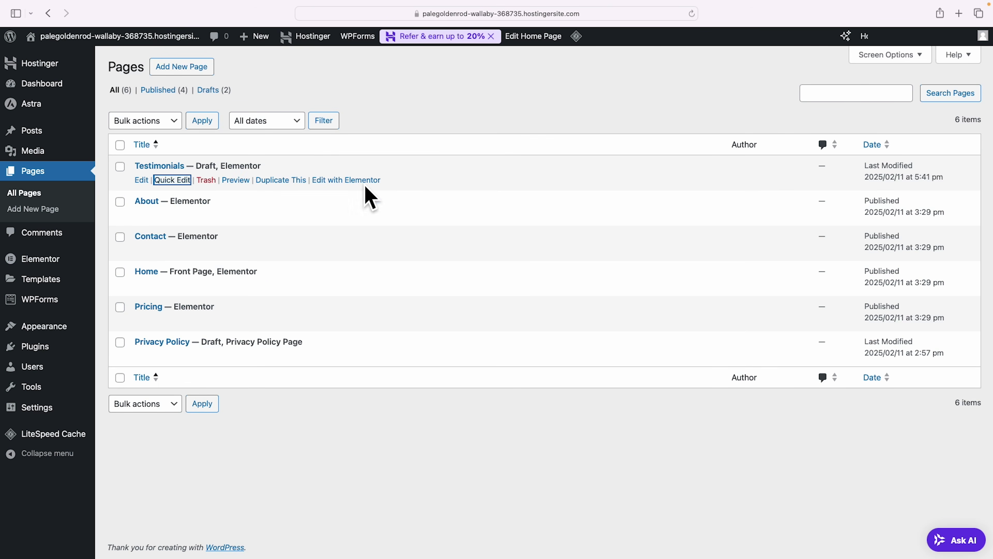
click(362, 180)
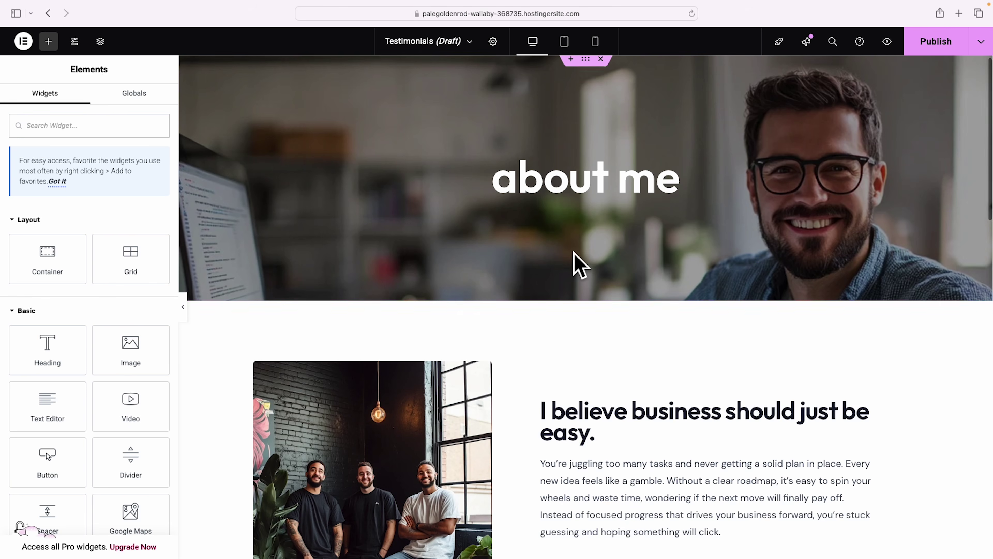
Replace the 'about me' hero heading text with 'testimonials'.
scroll(578, 264, down, 15)
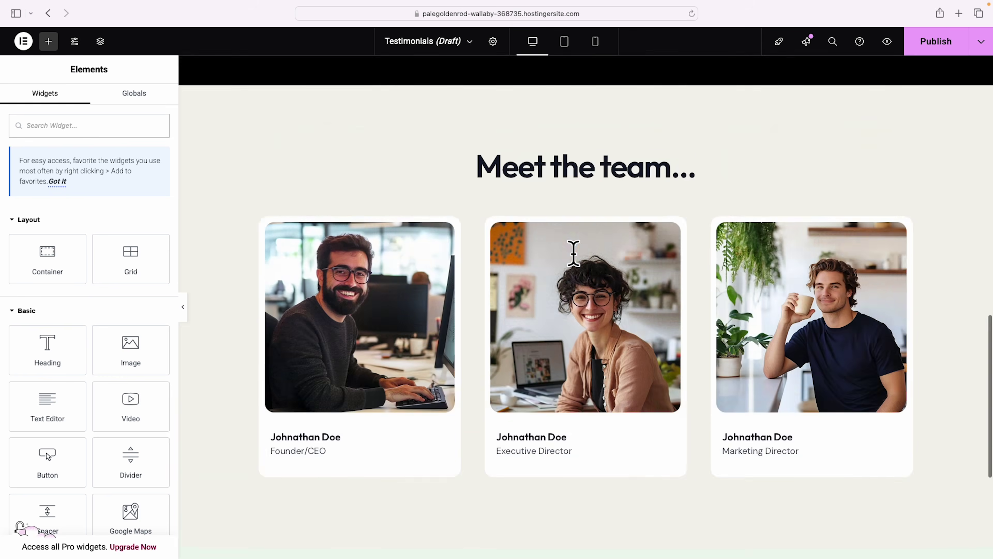
scroll(573, 252, up, 15)
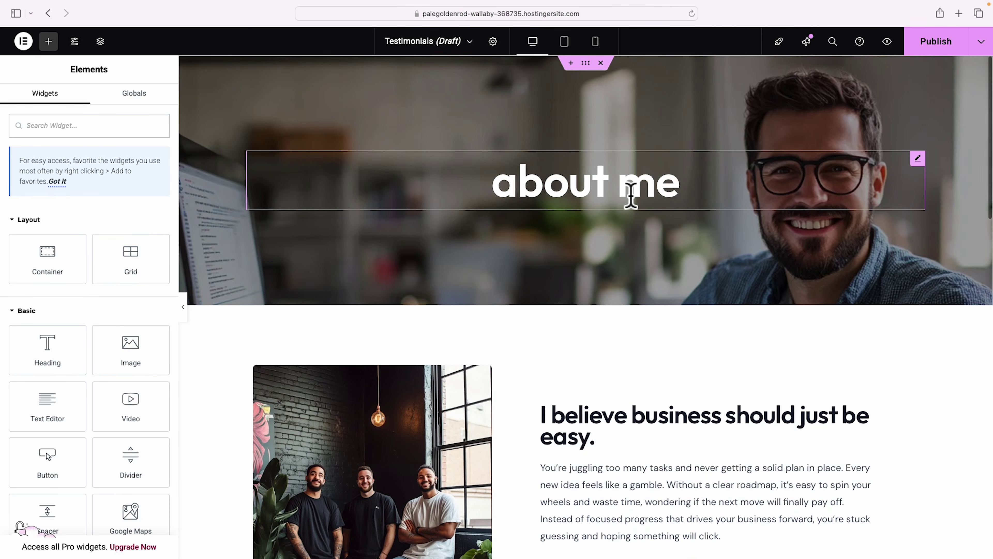
click(631, 195)
double_click(62, 197)
text(testimonials)
Delete the image-and-text, stats and Meet the team sections below the hero.
click(585, 64)
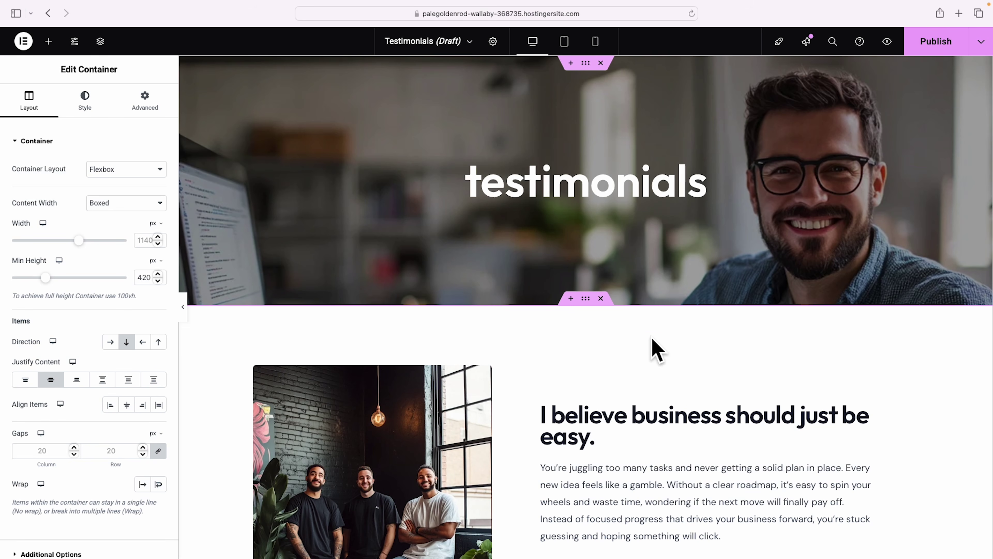
scroll(619, 360, down, 8)
scroll(619, 359, up, 7)
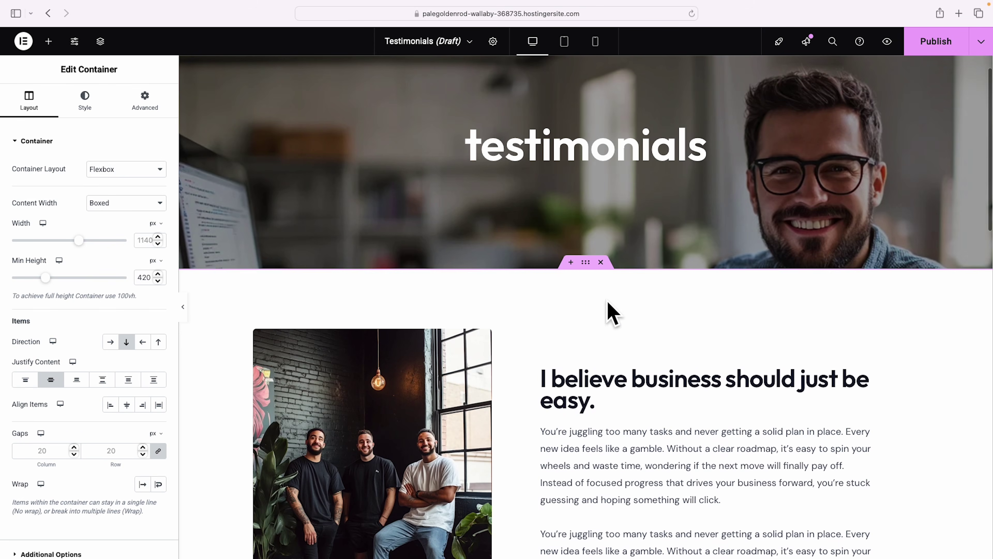
click(600, 262)
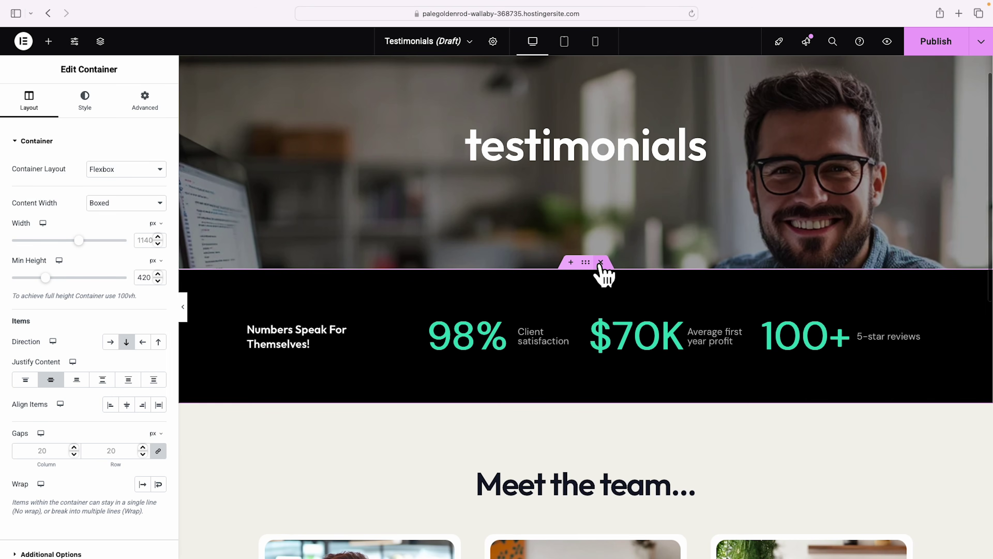
click(600, 262)
click(600, 262)
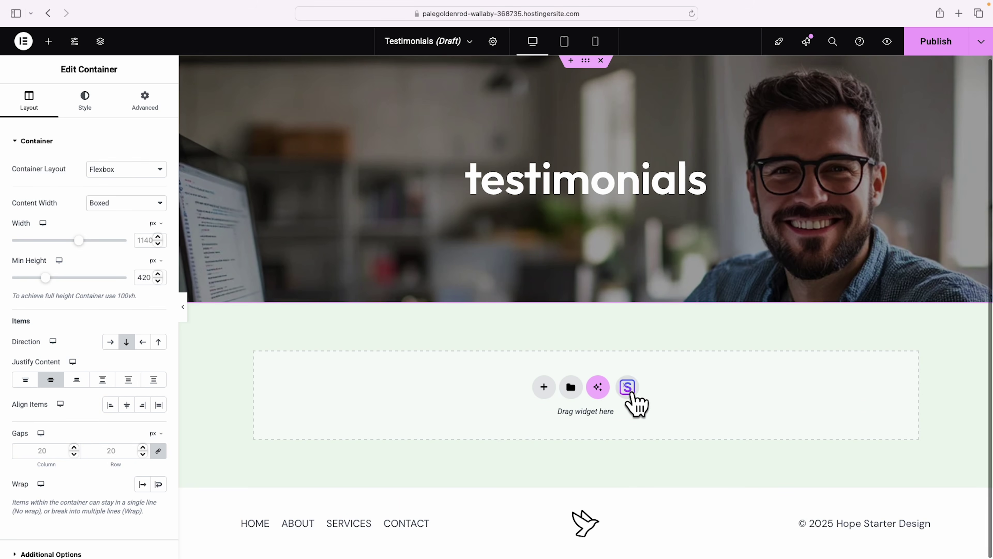
Import the three-card block from the Testimonials category of the Blocks library.
click(631, 394)
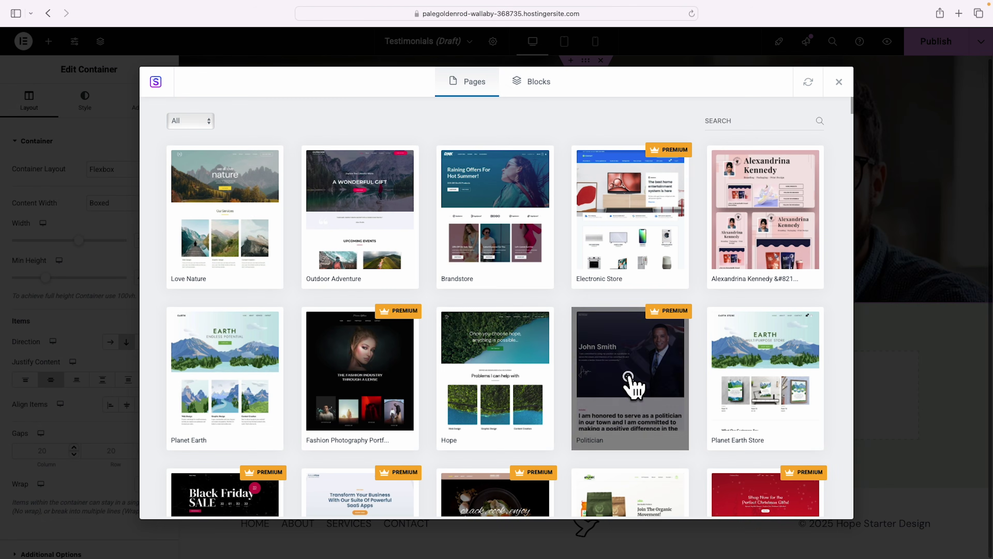
click(541, 88)
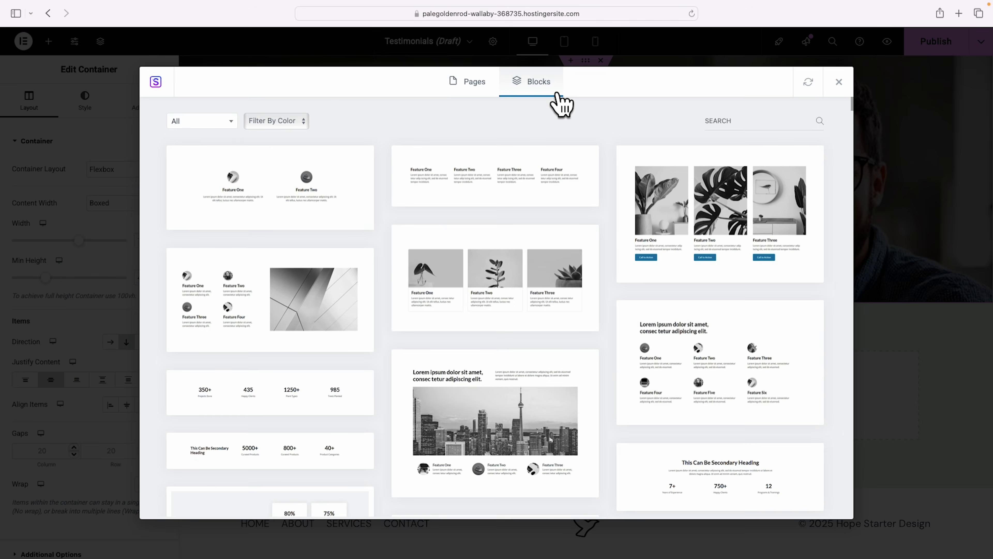
click(230, 122)
click(209, 196)
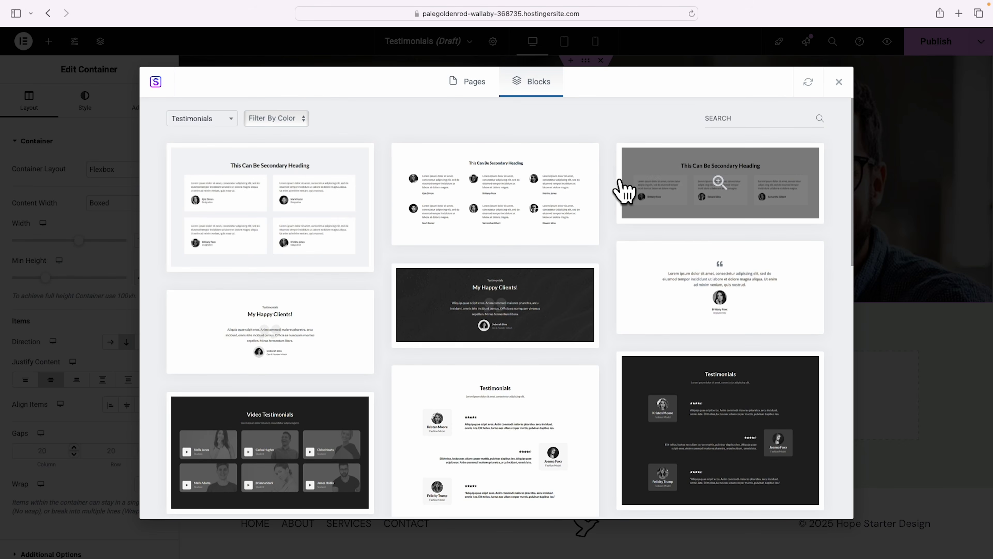
scroll(625, 192, down, 5)
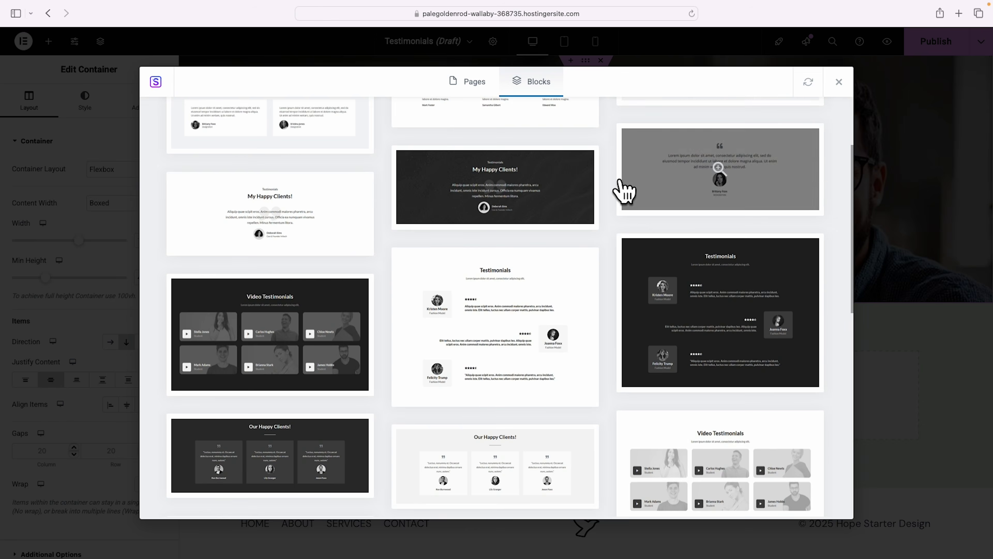
scroll(624, 192, up, 5)
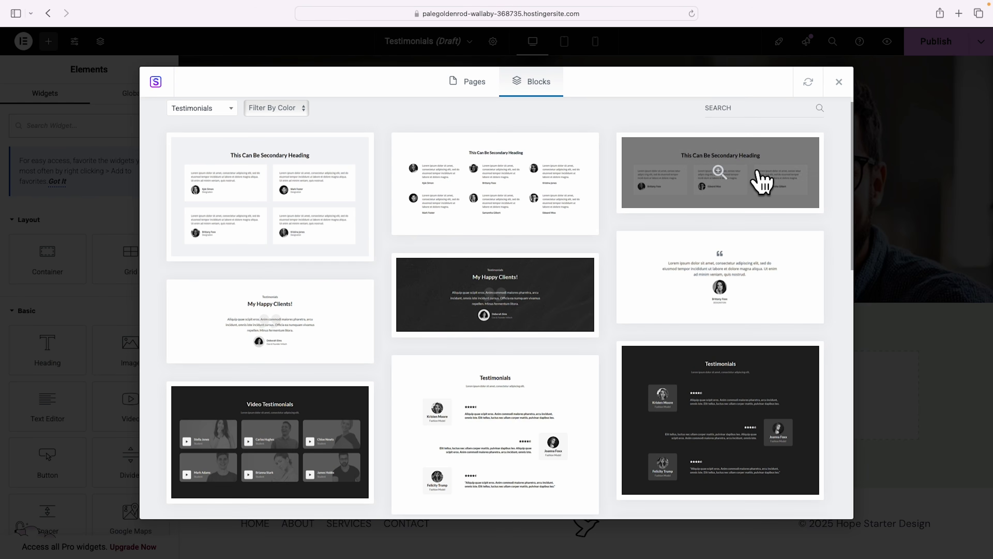
click(761, 180)
click(690, 84)
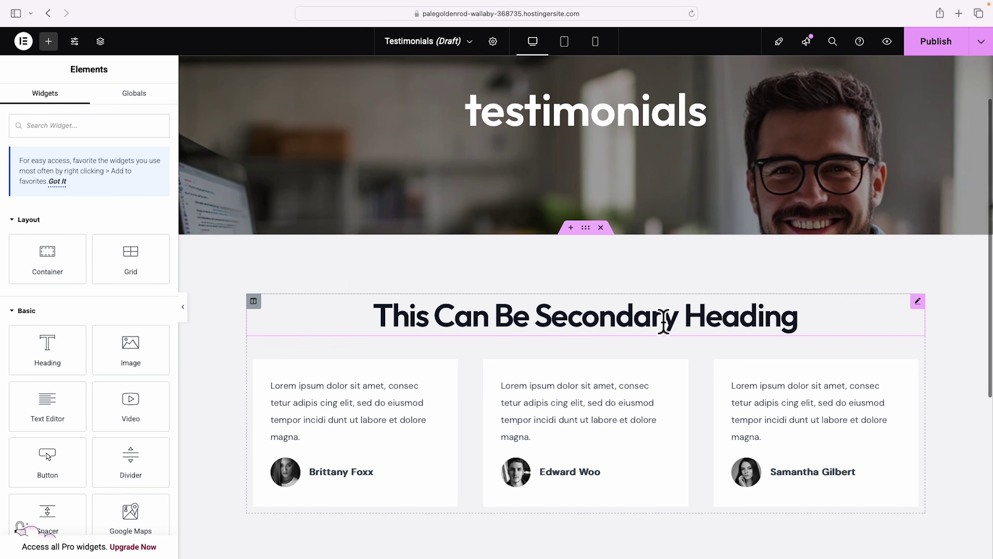
Delete the block's 'This Can Be Secondary Heading' placeholder heading.
click(740, 320)
right_click(920, 308)
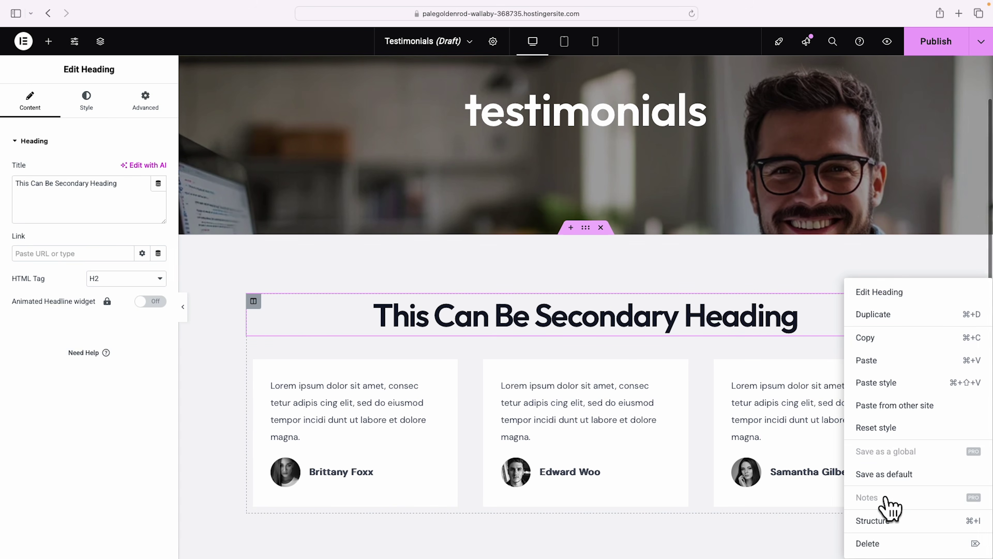
click(864, 543)
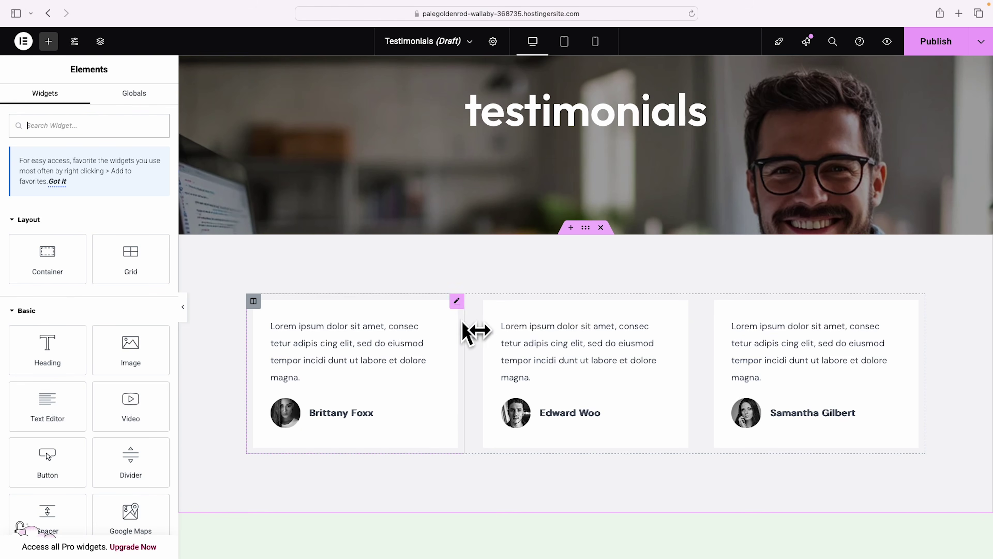
Set the first testimonial card's image to the curly-haired woman photo.
click(457, 302)
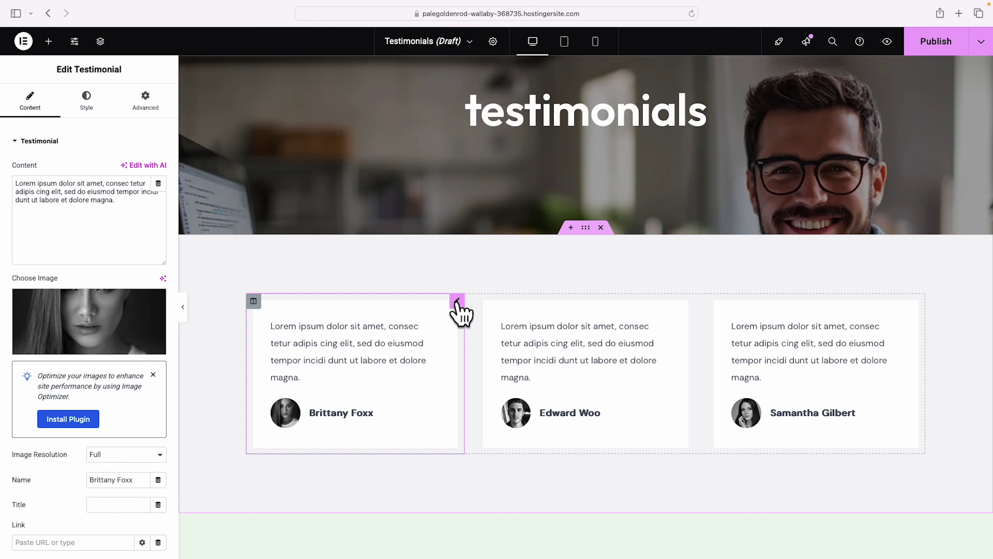
click(73, 345)
scroll(281, 337, down, 5)
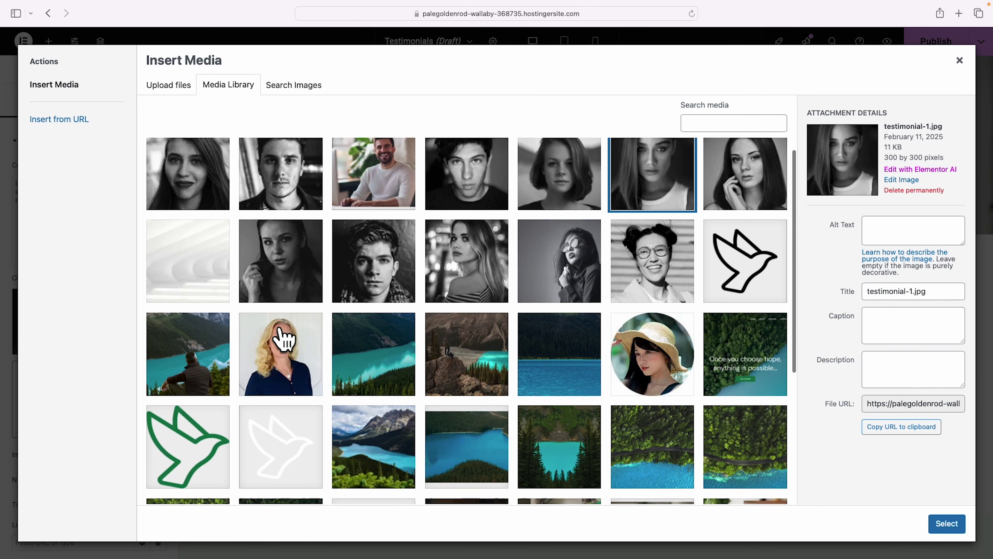
scroll(284, 339, down, 2)
click(373, 410)
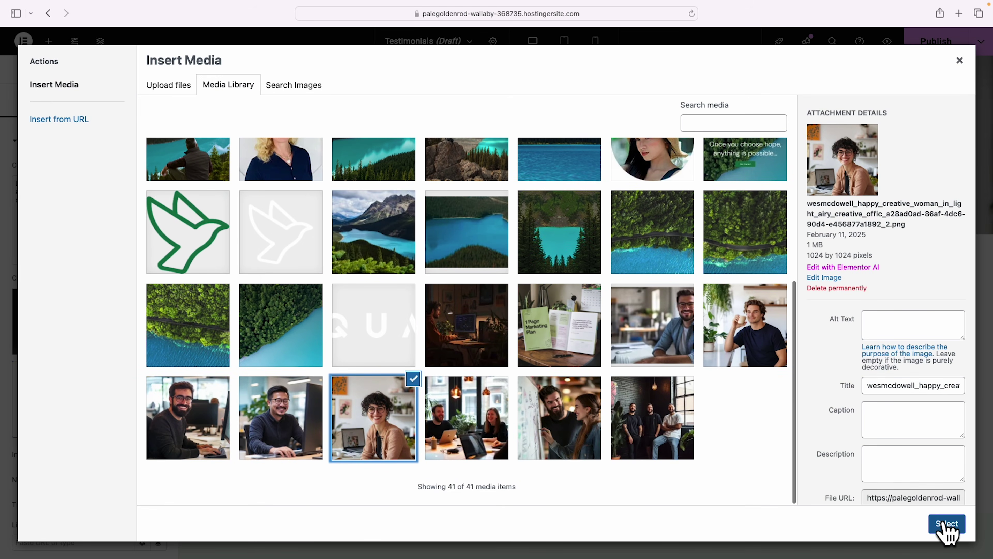
click(946, 524)
Select the first card's quote text and reviewer name for editing.
drag(115, 200, 9, 181)
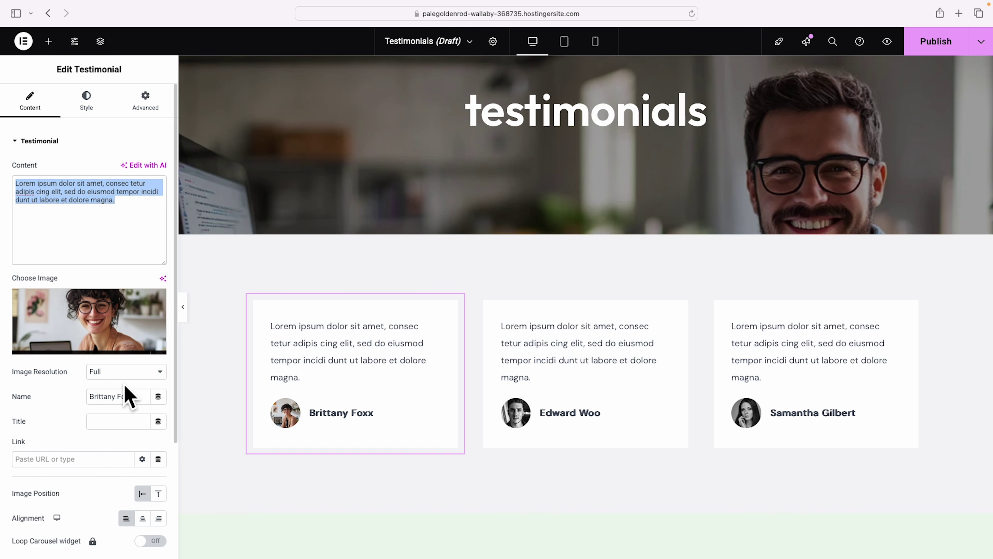
click(124, 397)
drag(95, 396, 146, 399)
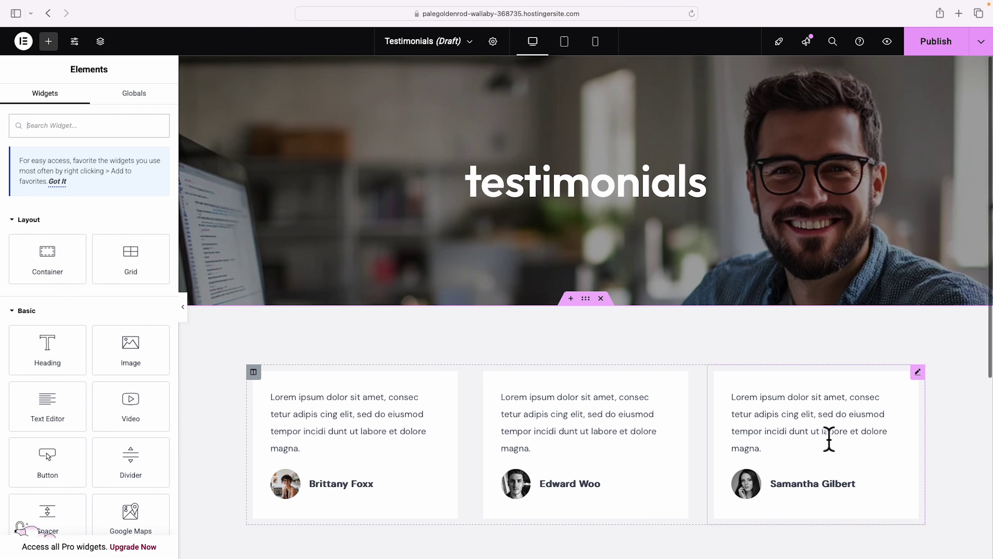
Duplicate the testimonials card section.
scroll(828, 438, down, 1)
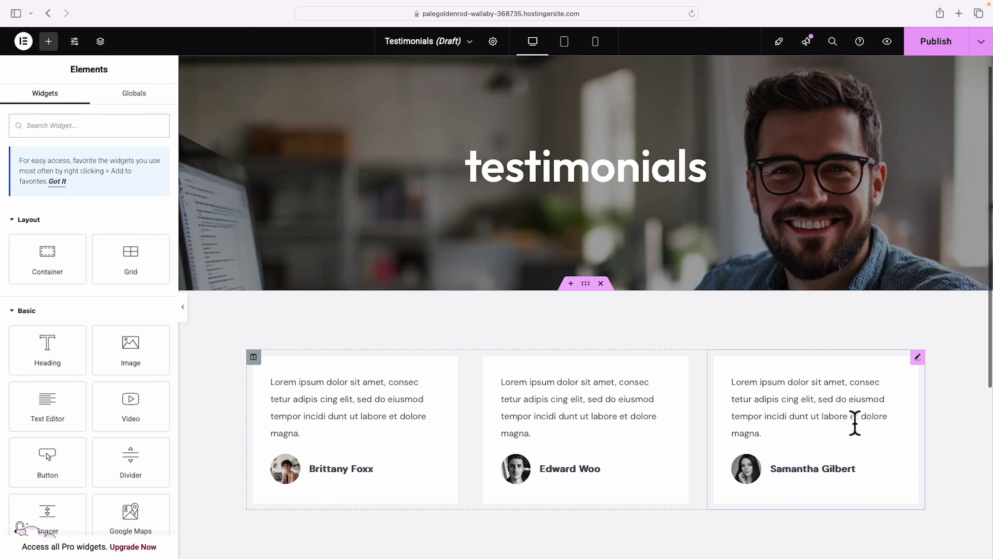
right_click(586, 284)
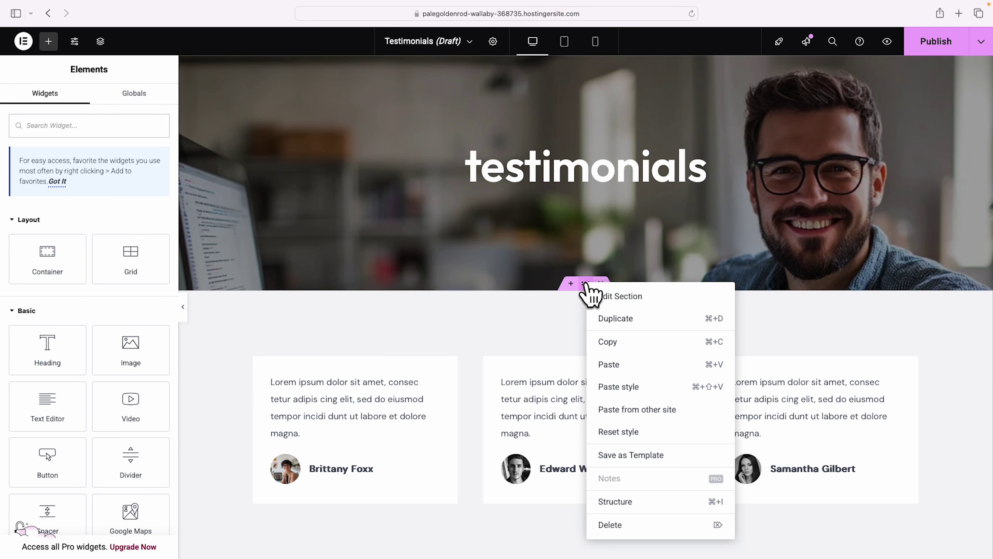
click(641, 319)
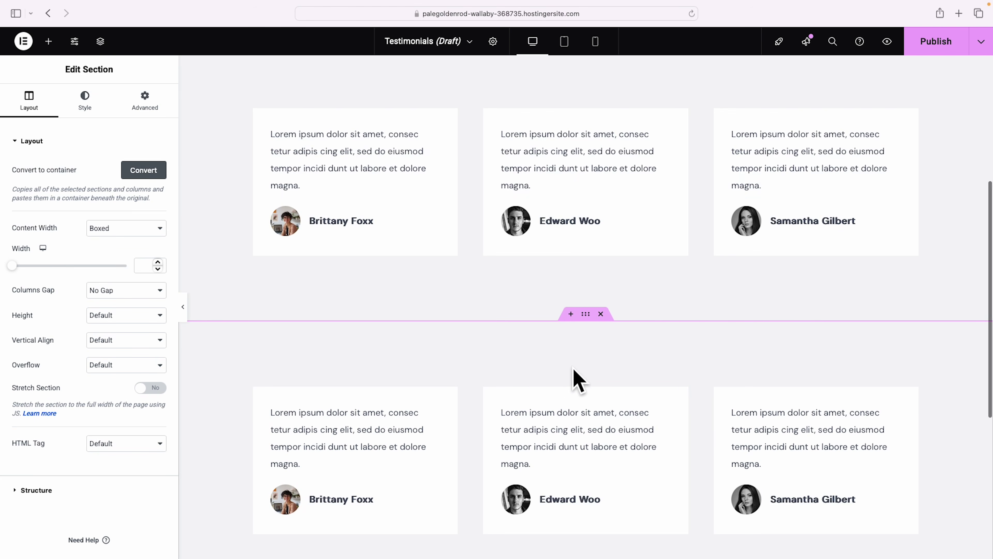
Set 10 px bottom padding on the first card row and 10 px top padding on the next.
scroll(586, 383, up, 3)
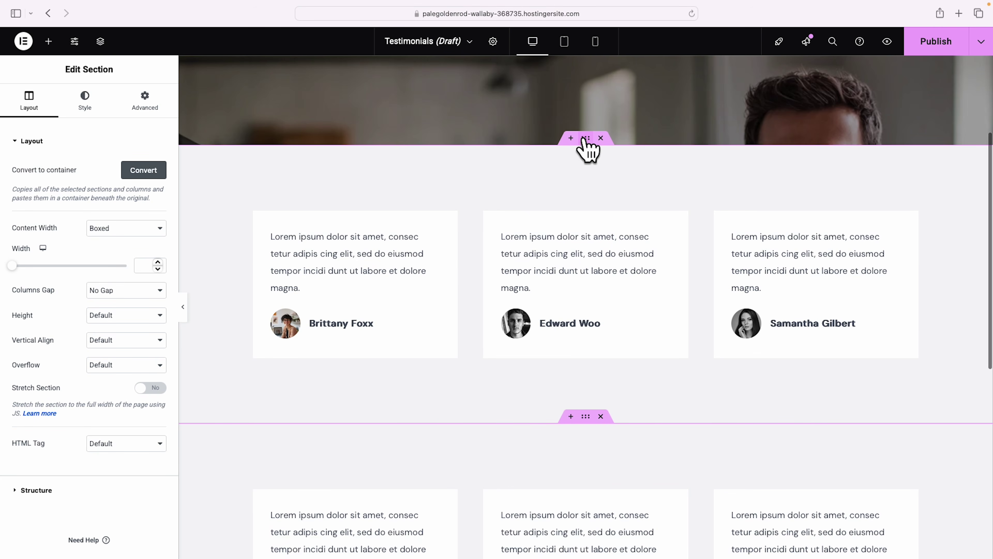
click(150, 99)
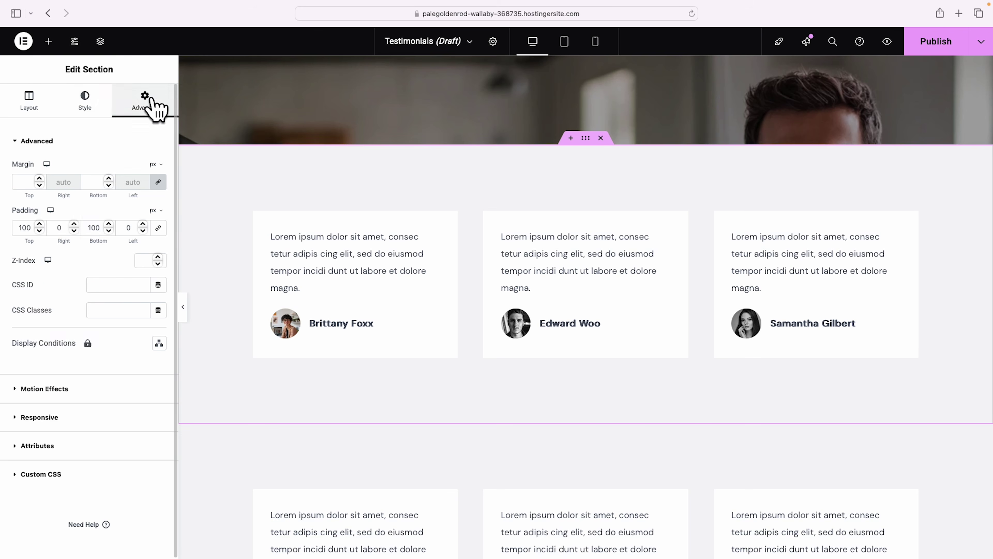
triple_click(39, 224)
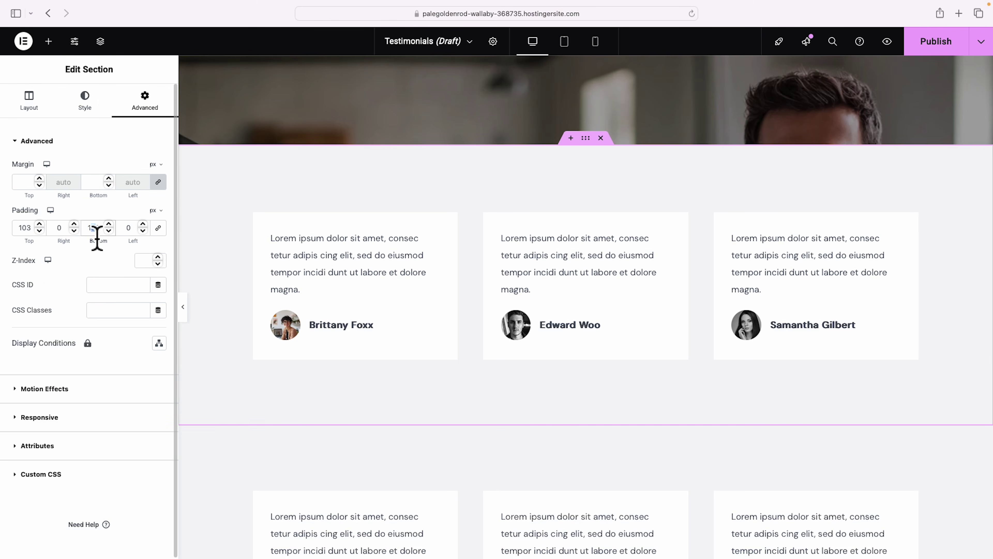
key(BackSpace)
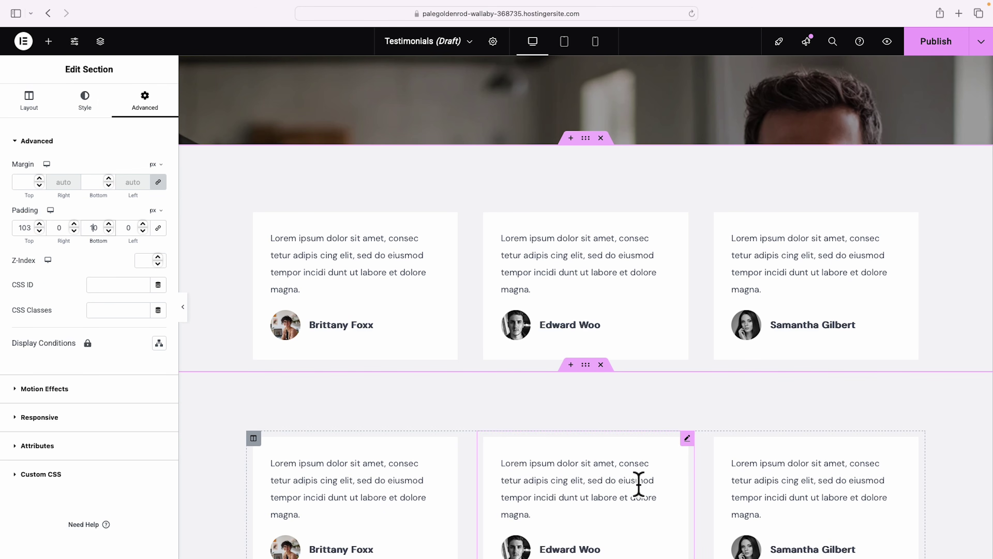
click(585, 368)
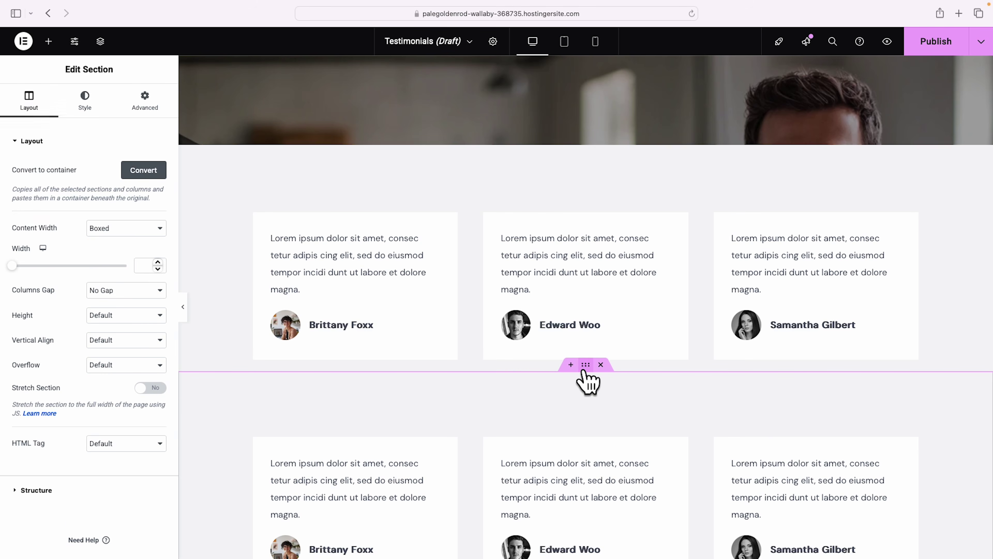
click(146, 100)
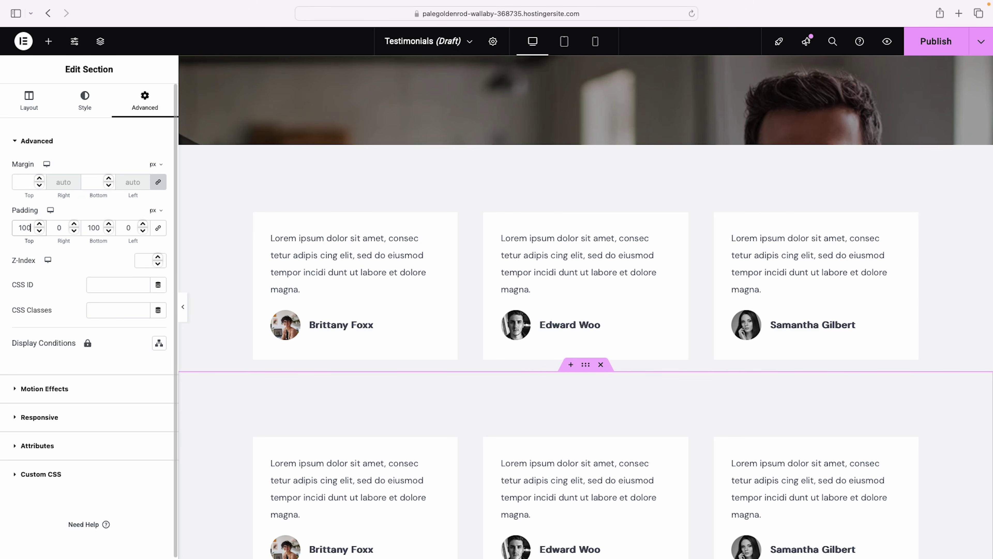
key(BackSpace)
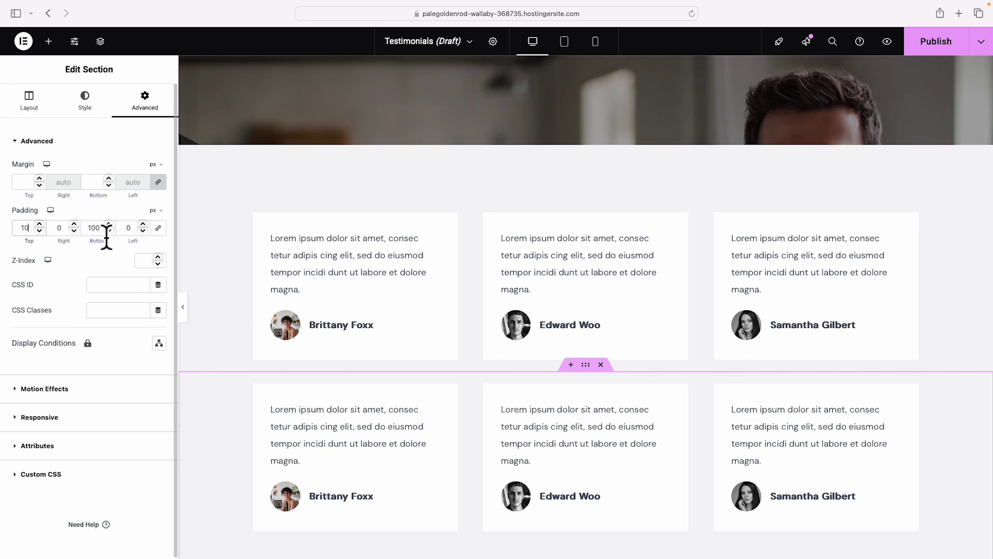
Duplicate the card row section again to add a third row of cards.
scroll(621, 317, down, 2)
right_click(586, 297)
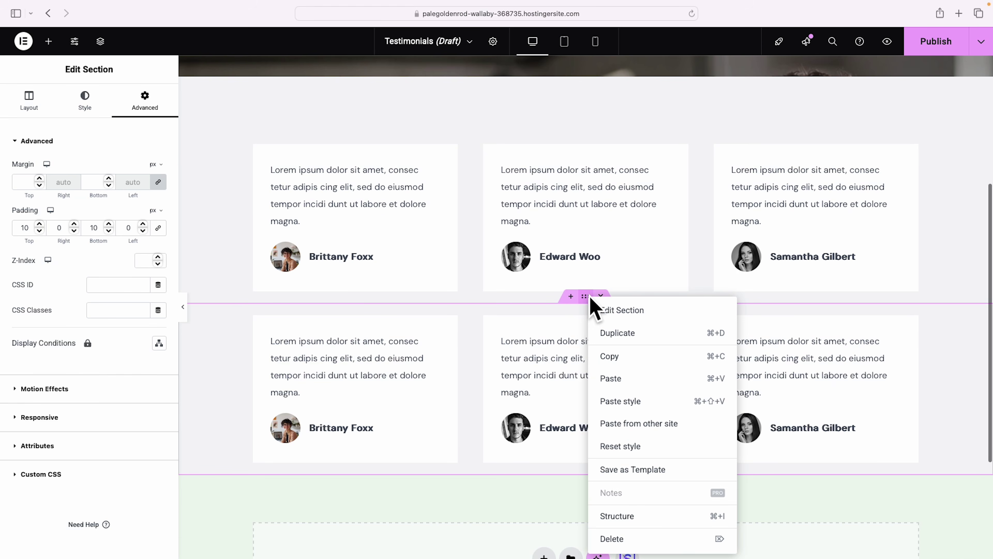
click(629, 336)
scroll(637, 346, down, 4)
scroll(676, 399, up, 6)
scroll(733, 372, up, 5)
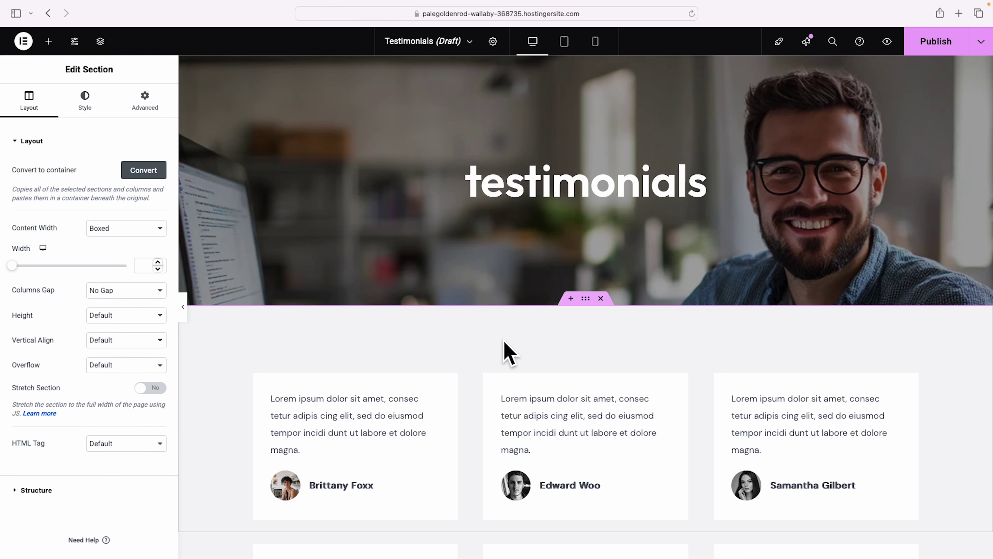
Add a section below the hero and import the building image-and-text block from Blocks > About.
click(572, 300)
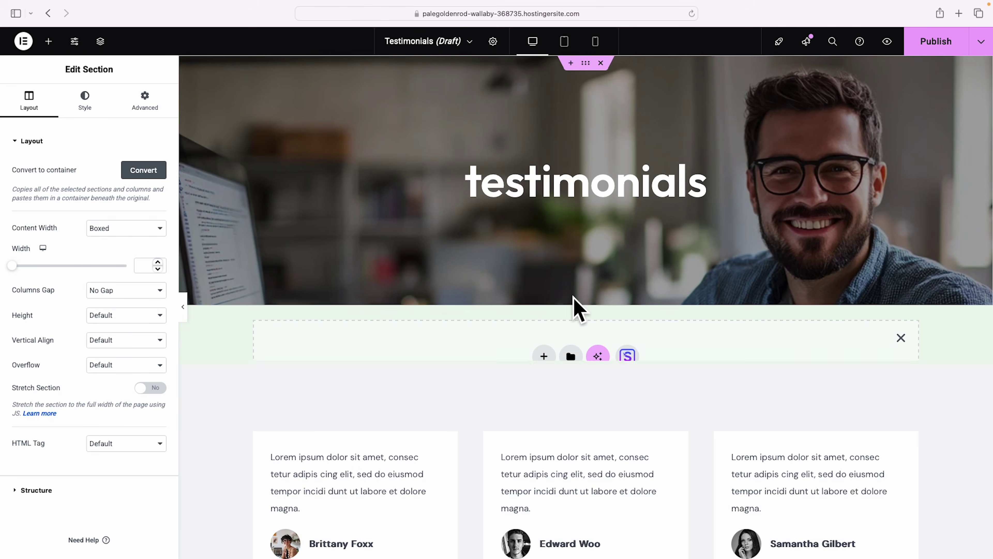
click(628, 360)
click(537, 83)
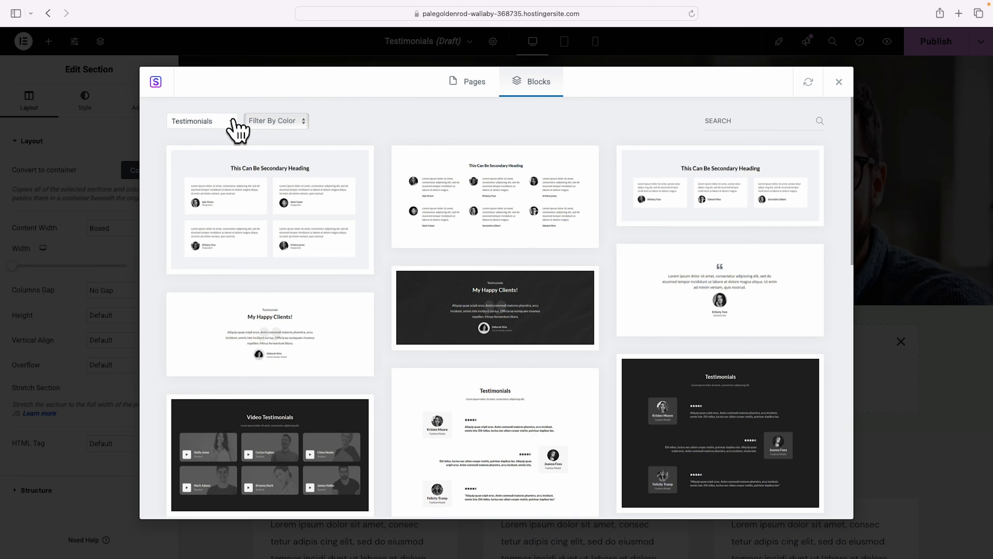
scroll(561, 248, down, 5)
scroll(508, 235, up, 5)
click(229, 122)
click(204, 168)
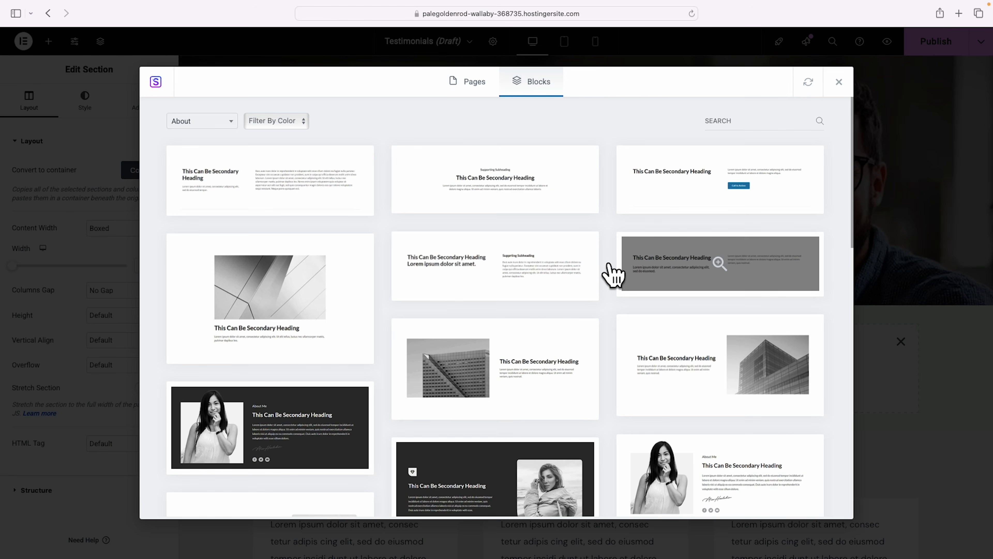
scroll(612, 285, down, 1)
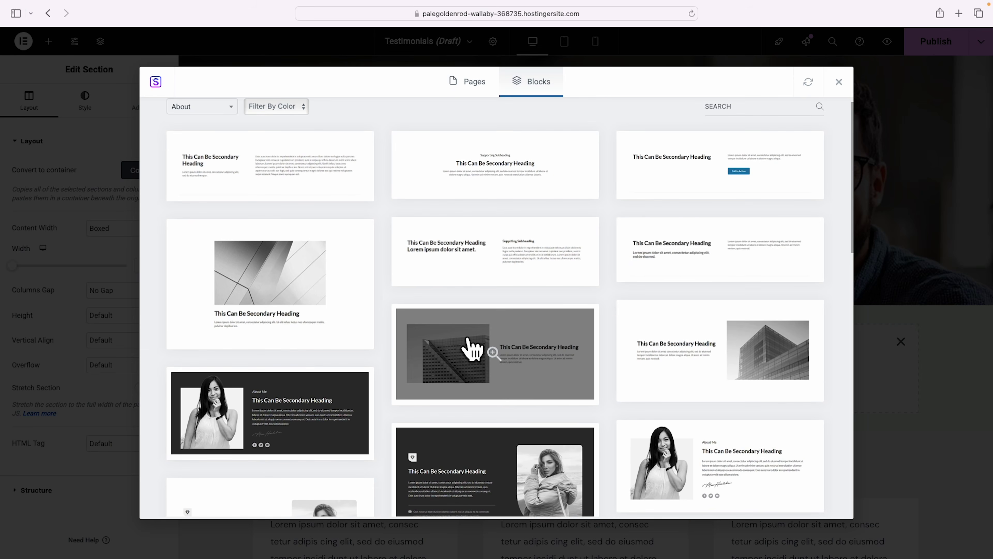
click(468, 339)
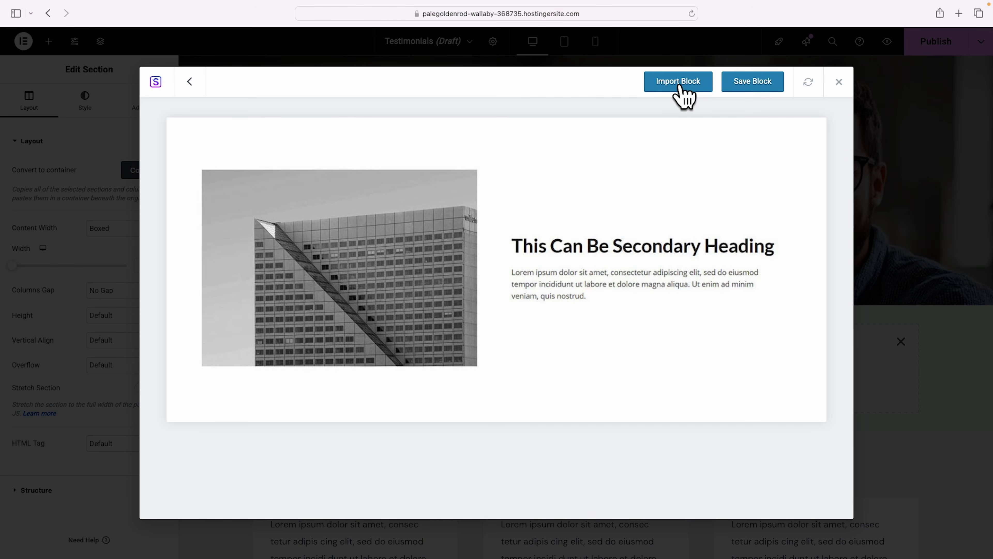
click(680, 85)
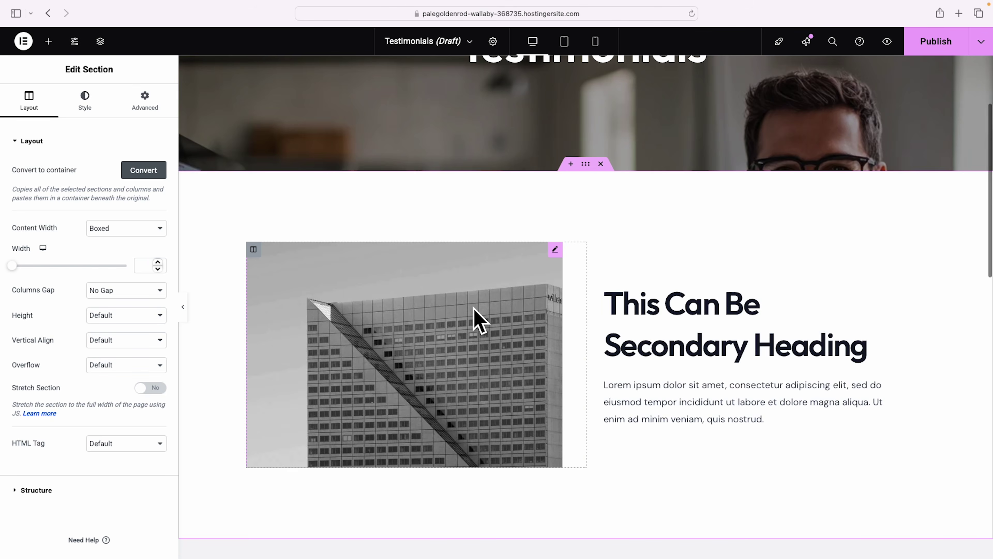
Delete the block's building image and drag a Video widget into the empty column.
right_click(474, 309)
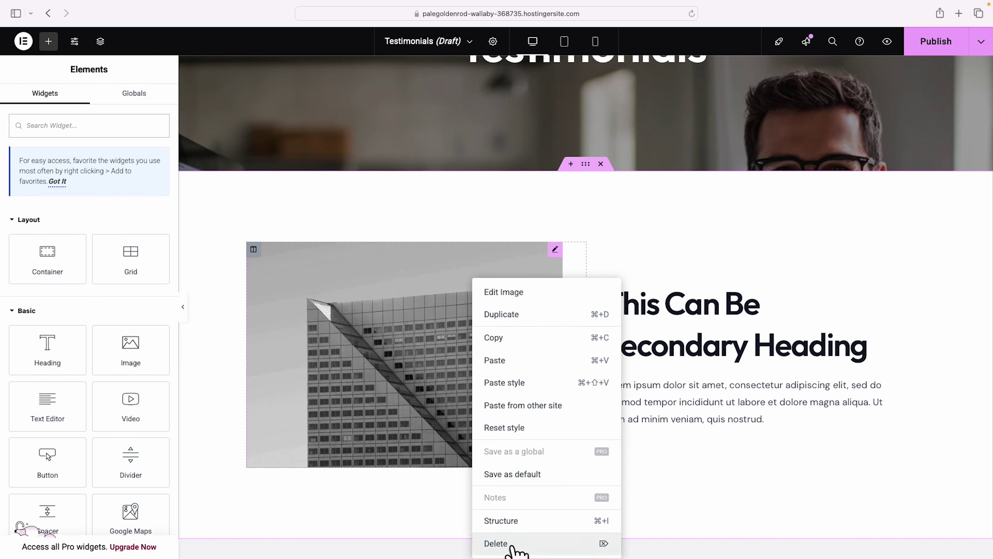
click(509, 546)
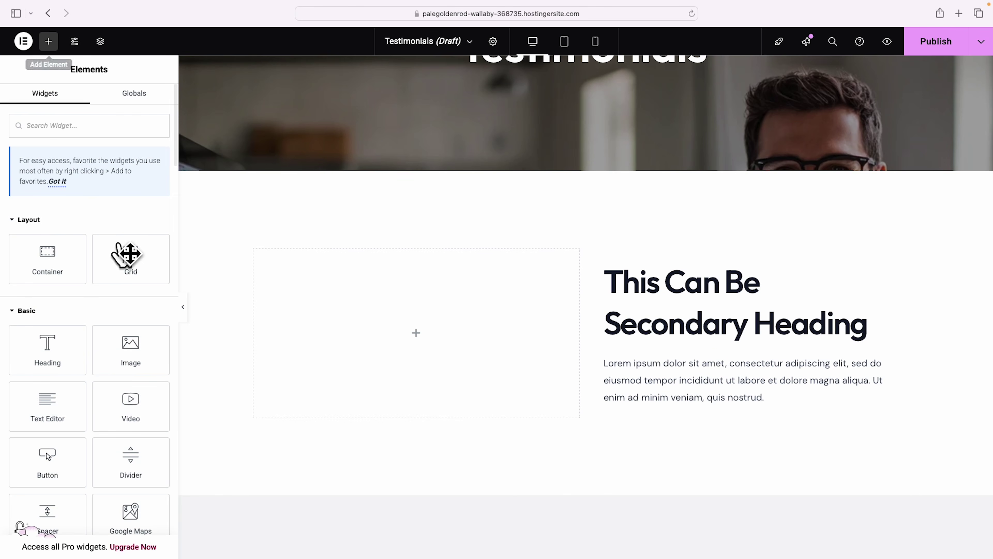
drag(135, 418, 411, 336)
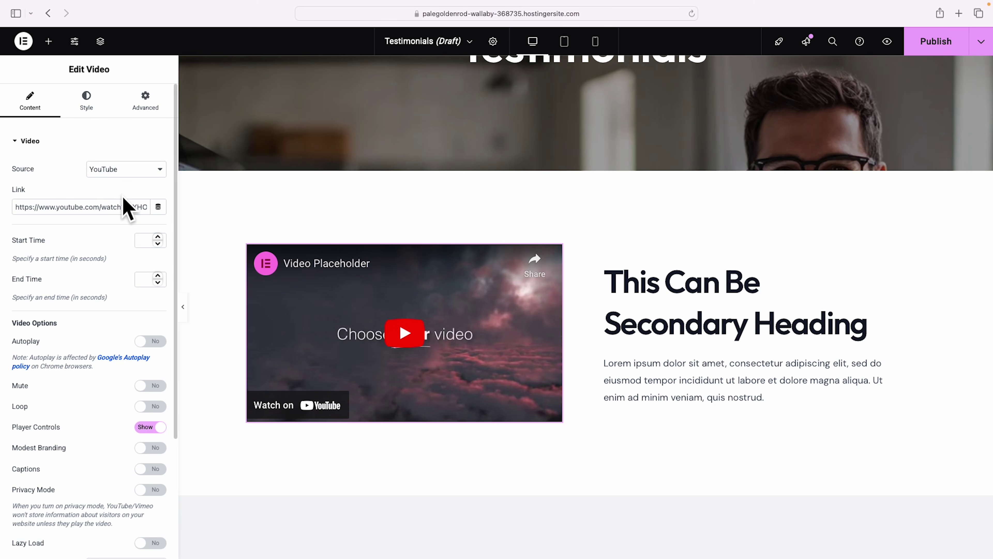
Swap in the client testimonial video link and retitle the heading 'Saved me 5 years of stagnation'.
triple_click(96, 211)
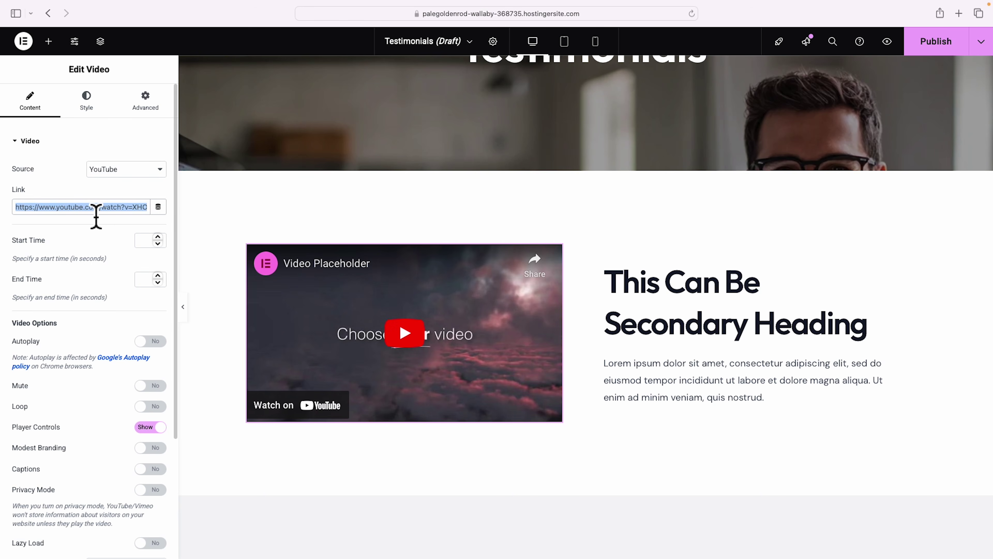
text(https://www.youtube.com/watch?v=5w7s42Op2ao)
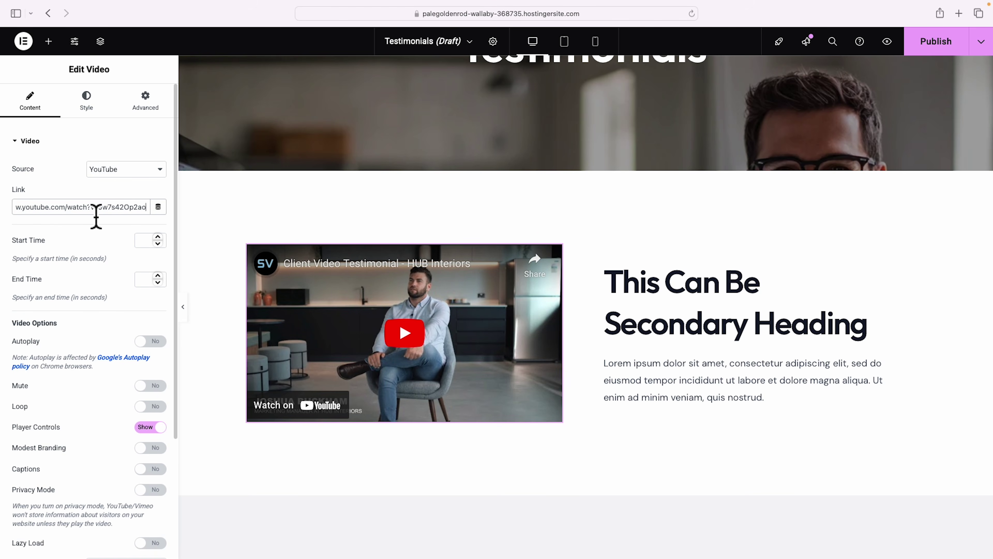
click(743, 297)
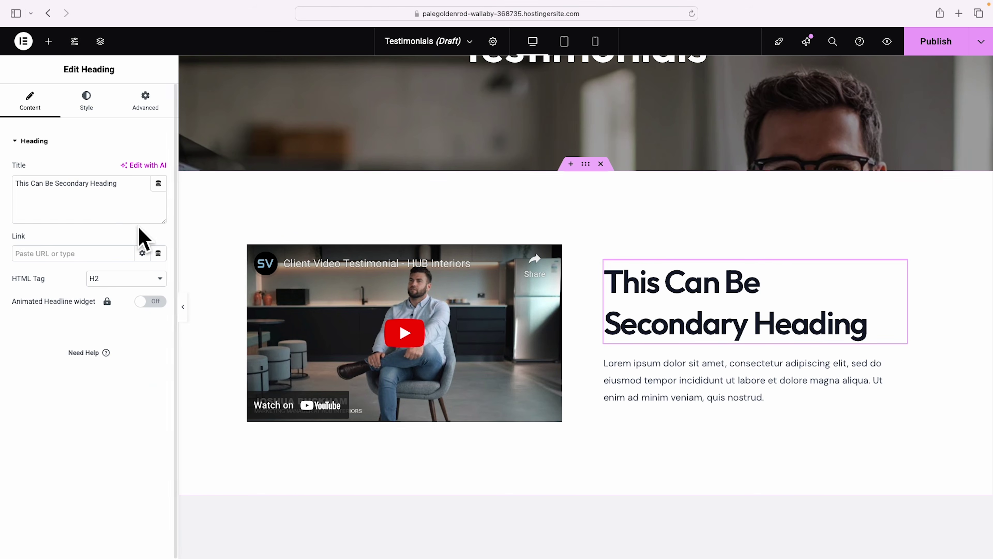
triple_click(105, 201)
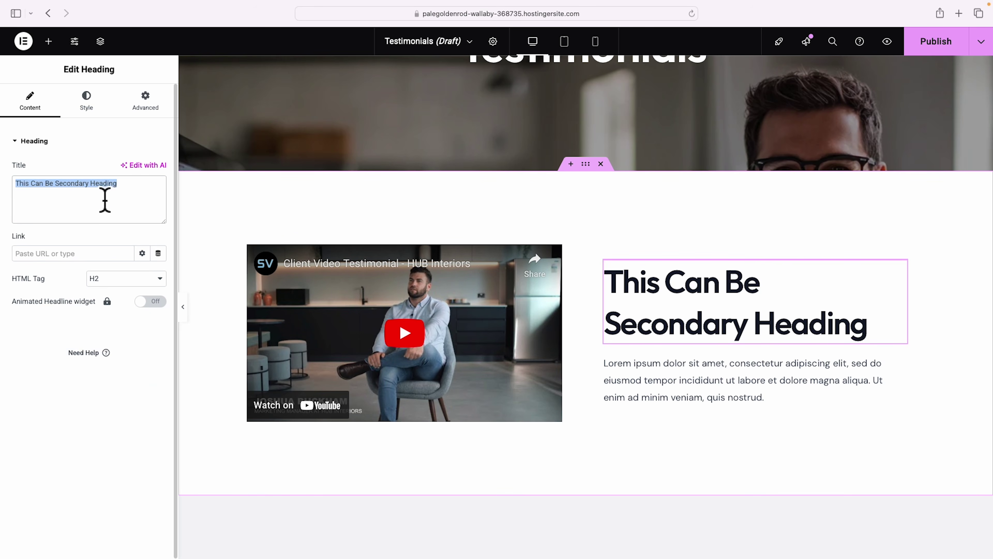
text(Saved me 5 years of stagnation)
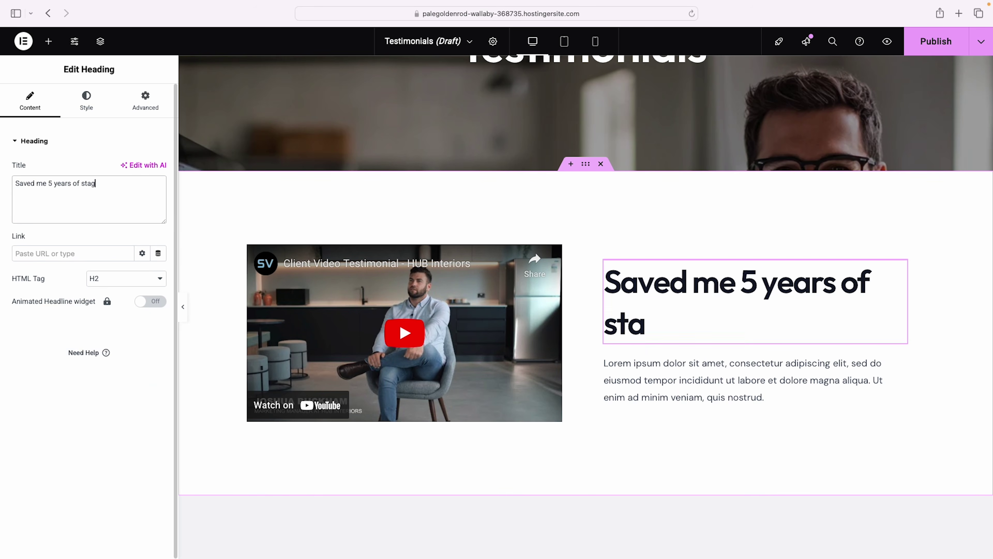
Set the heading's typography font size to 39 px.
click(101, 106)
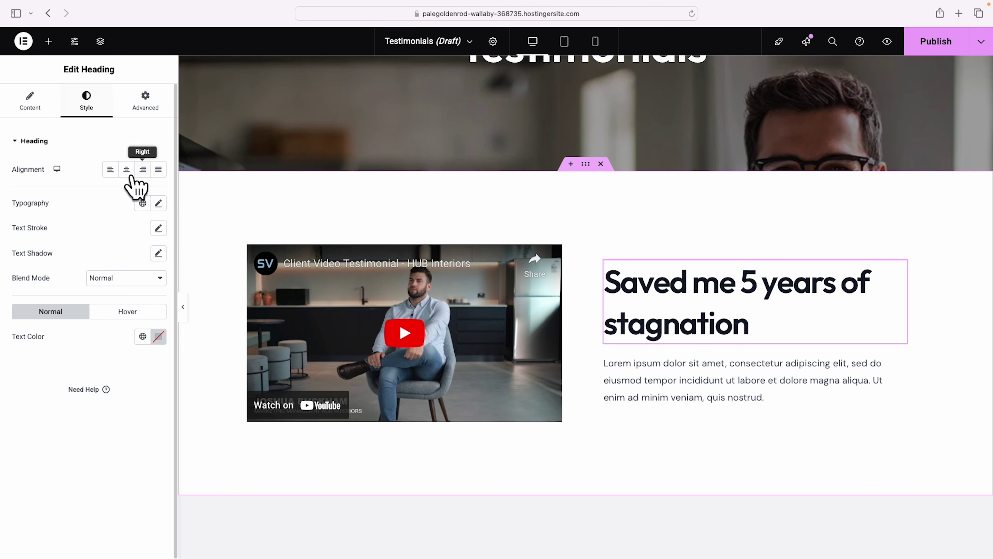
click(158, 202)
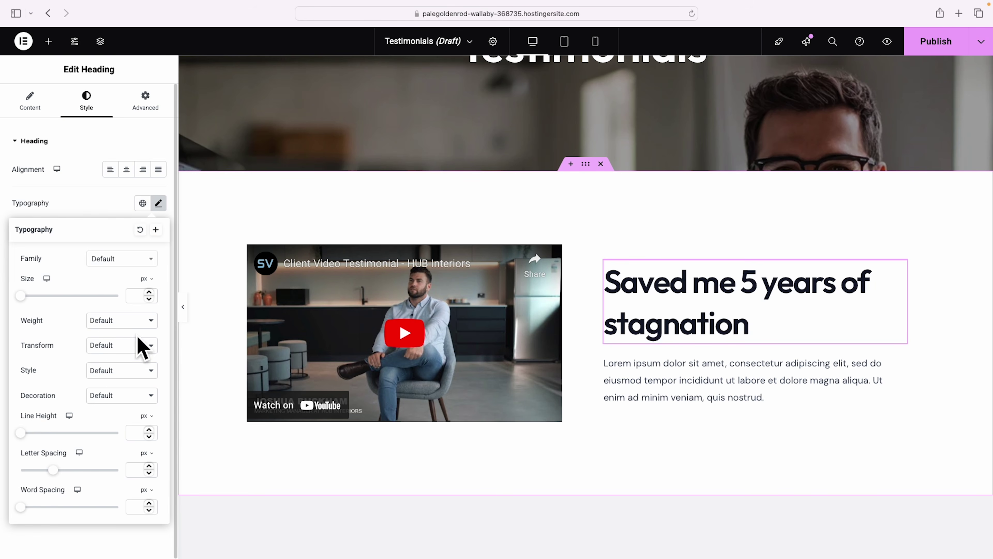
click(23, 296)
drag(22, 295, 39, 296)
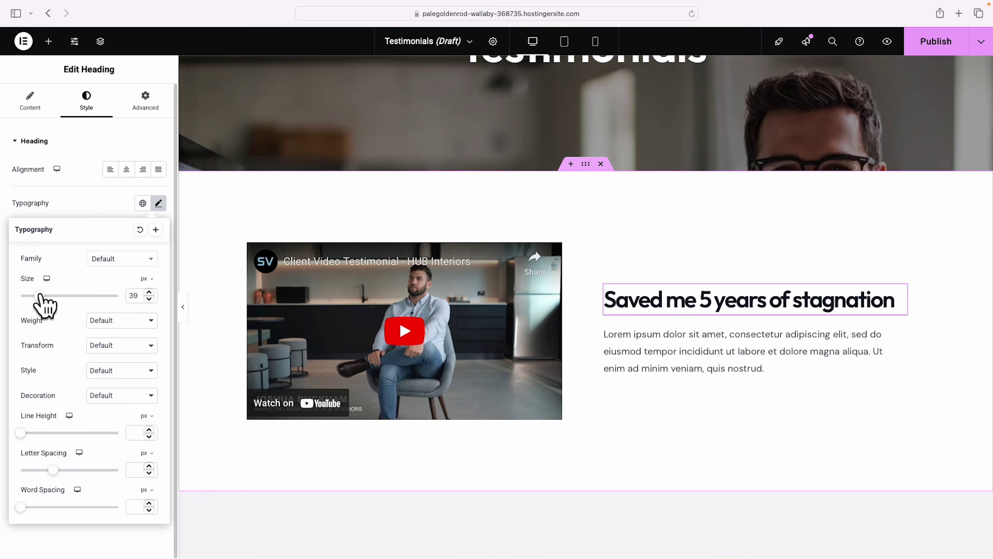
Close the quote with a quotation mark and add a bold author-name credit line beneath it.
click(665, 367)
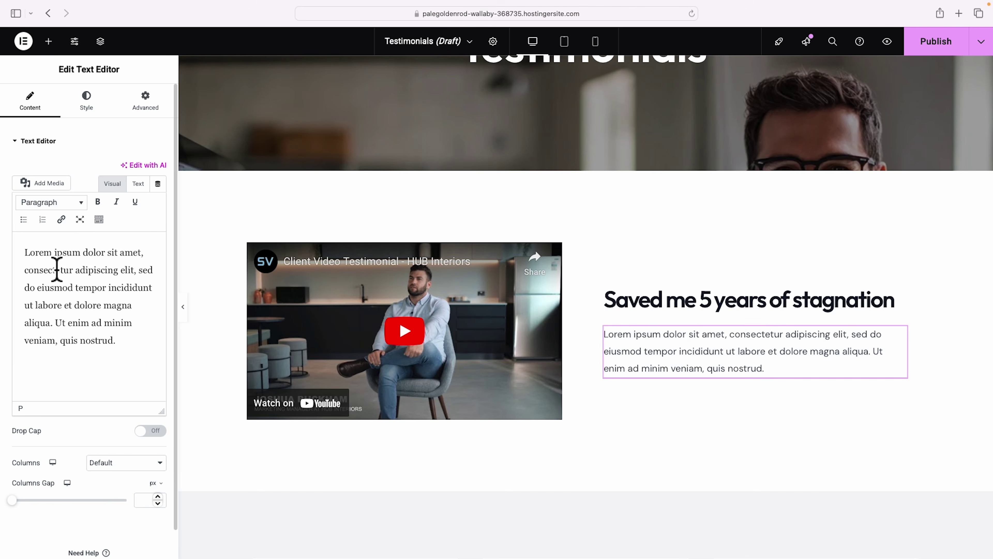
text(")
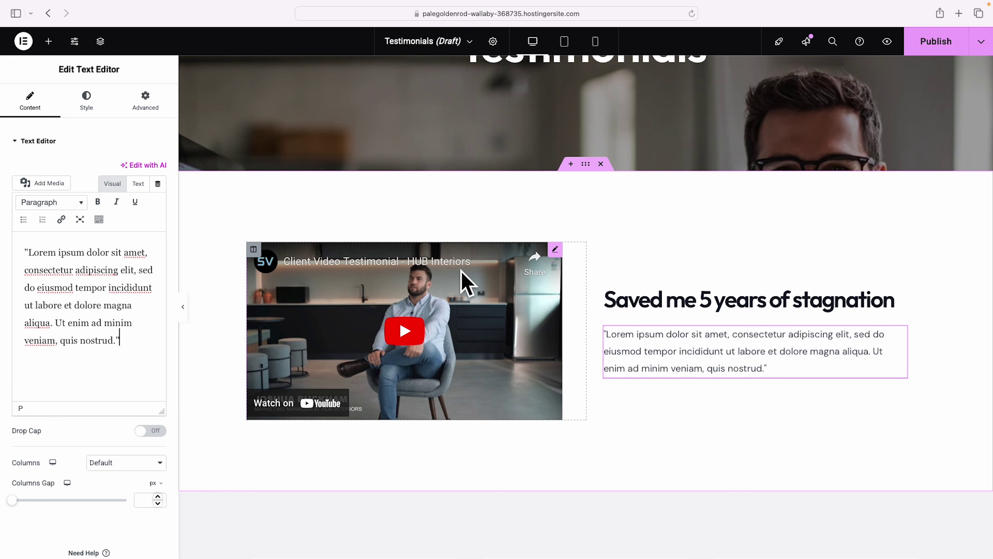
click(133, 349)
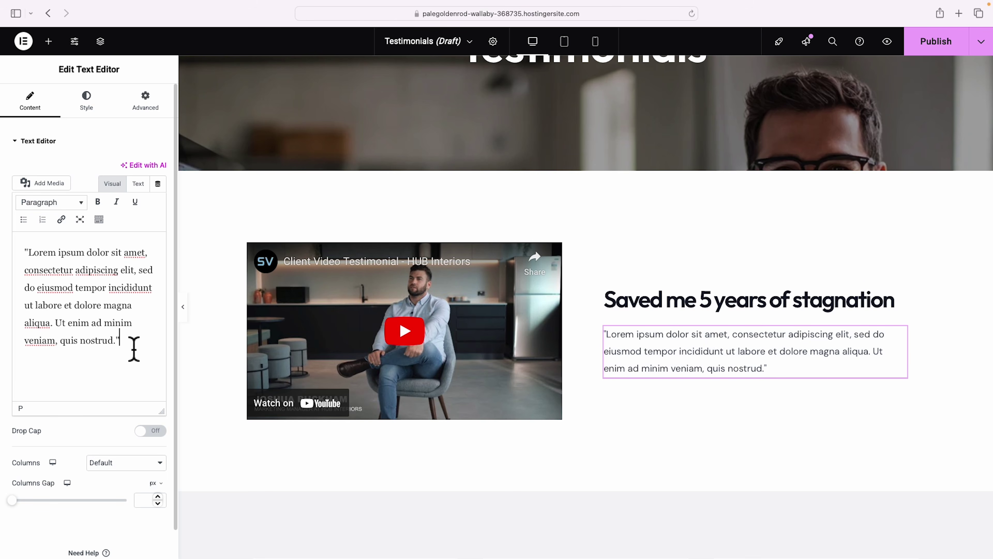
key(Return)
key(Return)
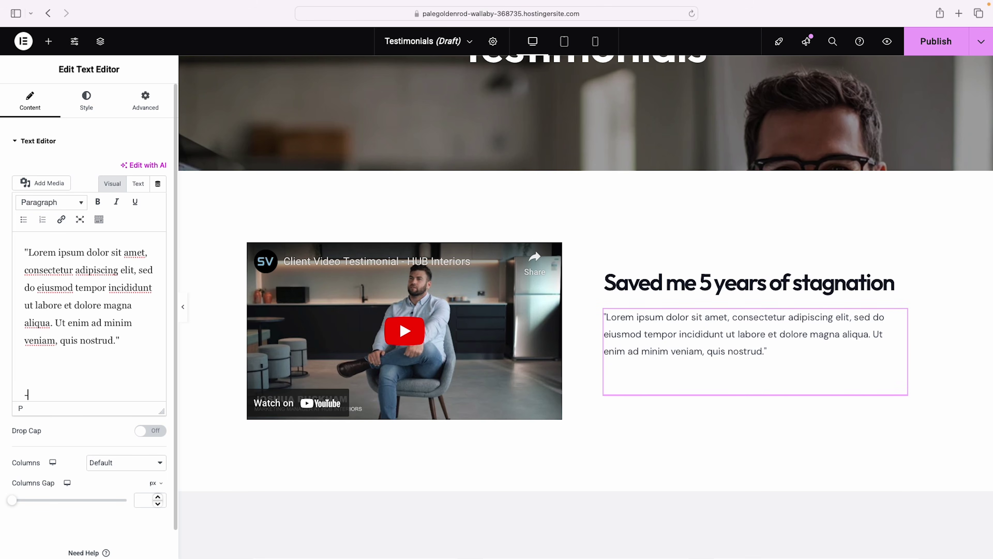
key(shift+Home)
click(97, 202)
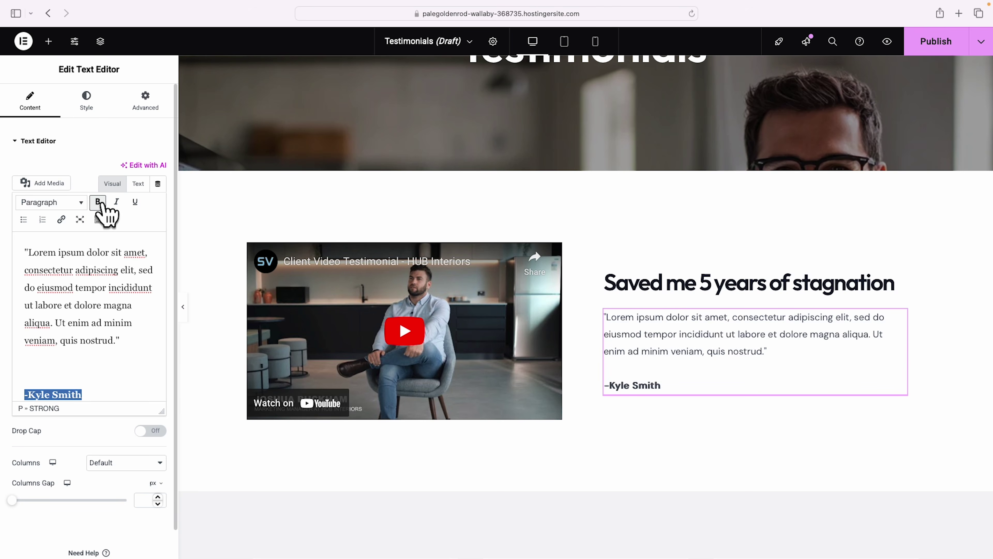
click(48, 42)
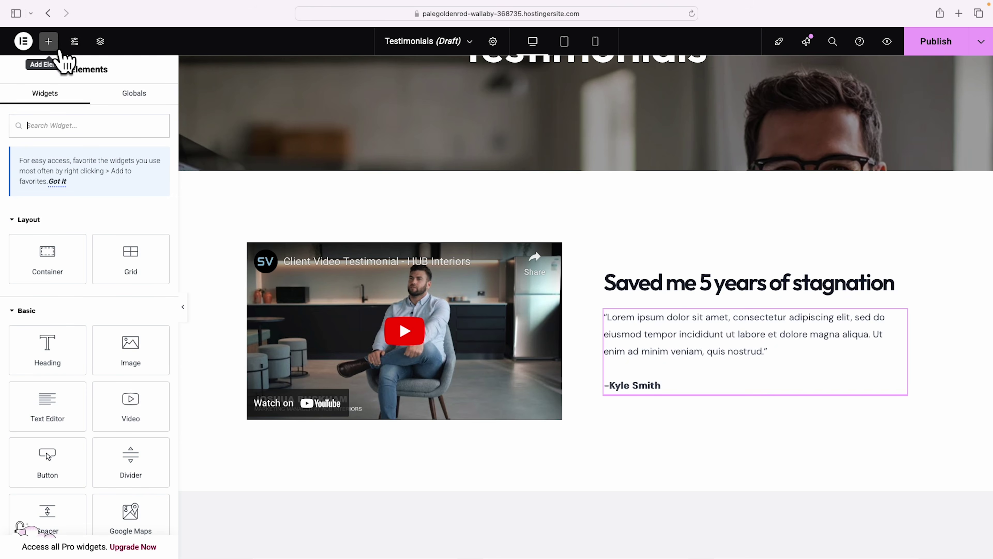
Search widgets for 'star' and drop a Rating widget below the quote and author name.
text(star)
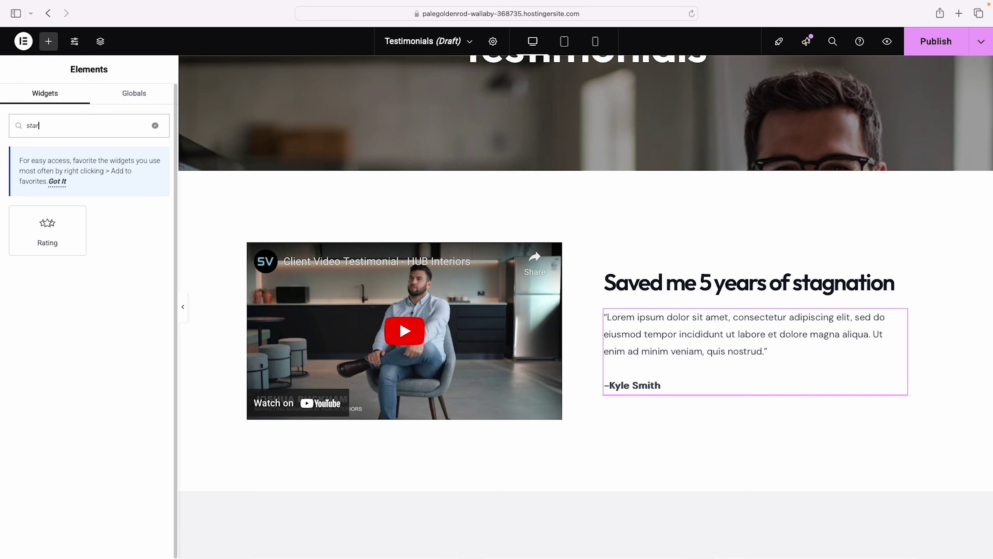
drag(58, 229, 659, 392)
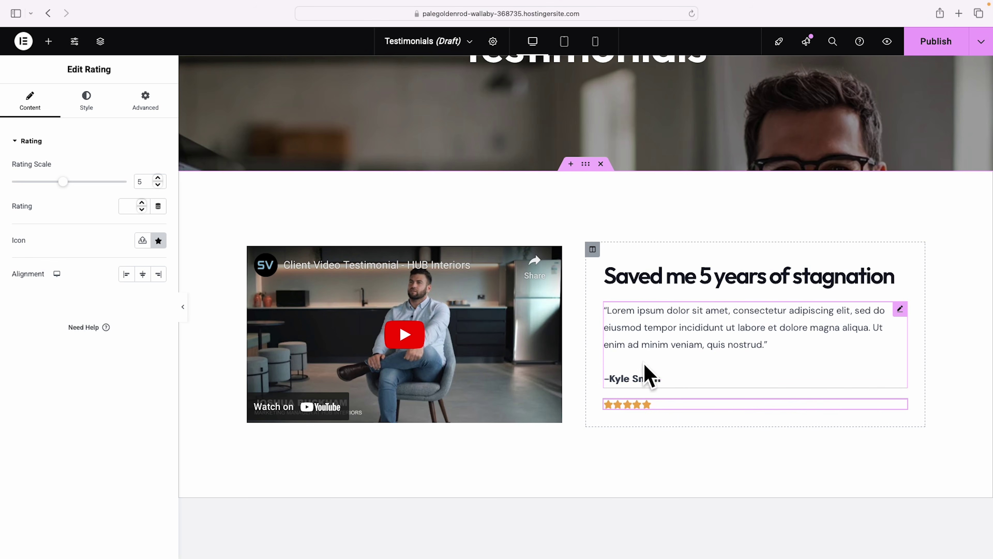
scroll(626, 368, down, 2)
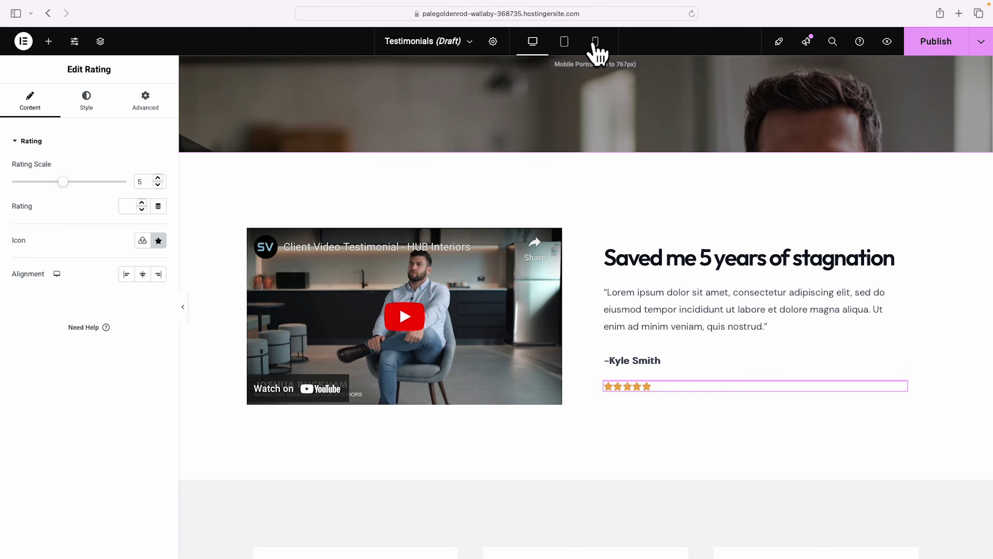
In Mobile Portrait view, shrink the testimonial heading's font size to 26 px.
click(595, 41)
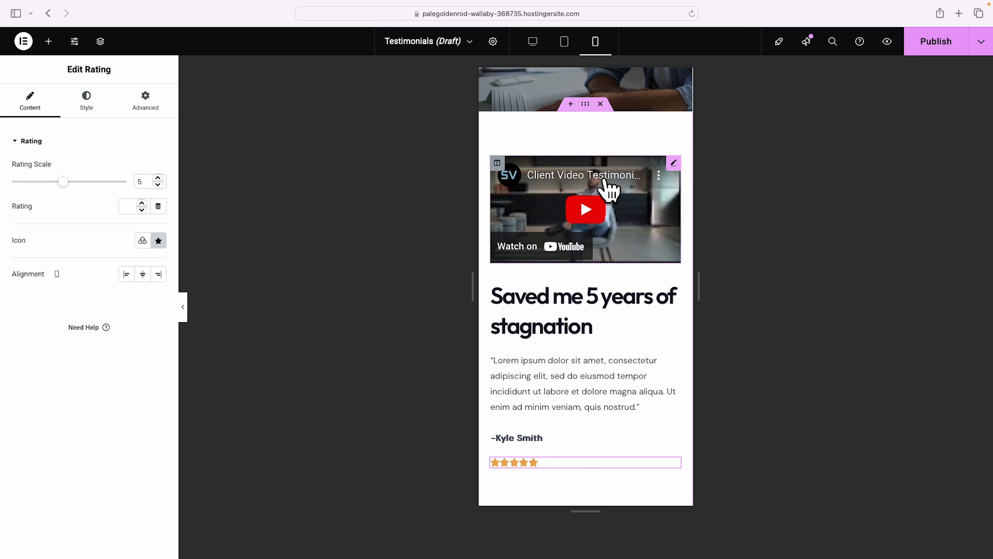
scroll(608, 192, up, 4)
scroll(662, 182, down, 4)
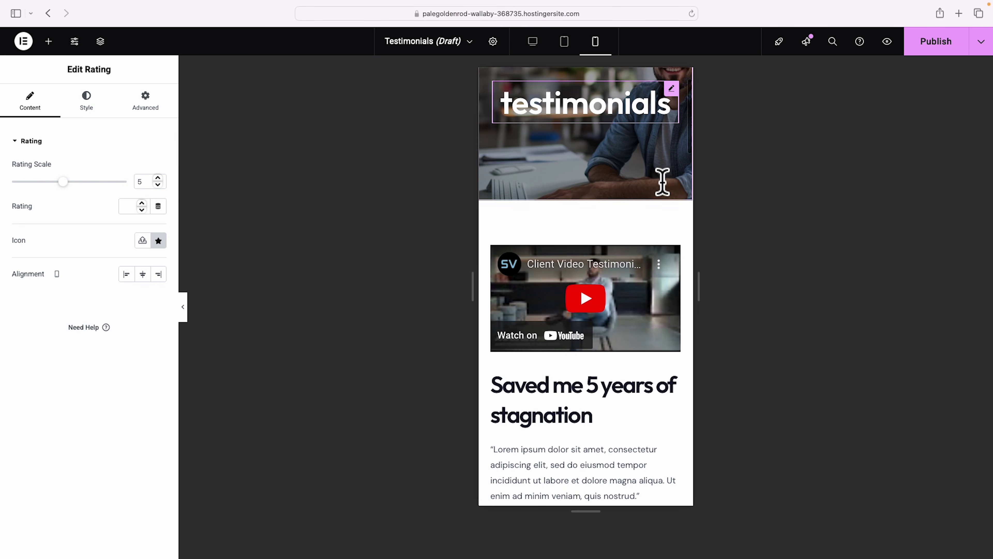
scroll(634, 286, down, 2)
click(674, 322)
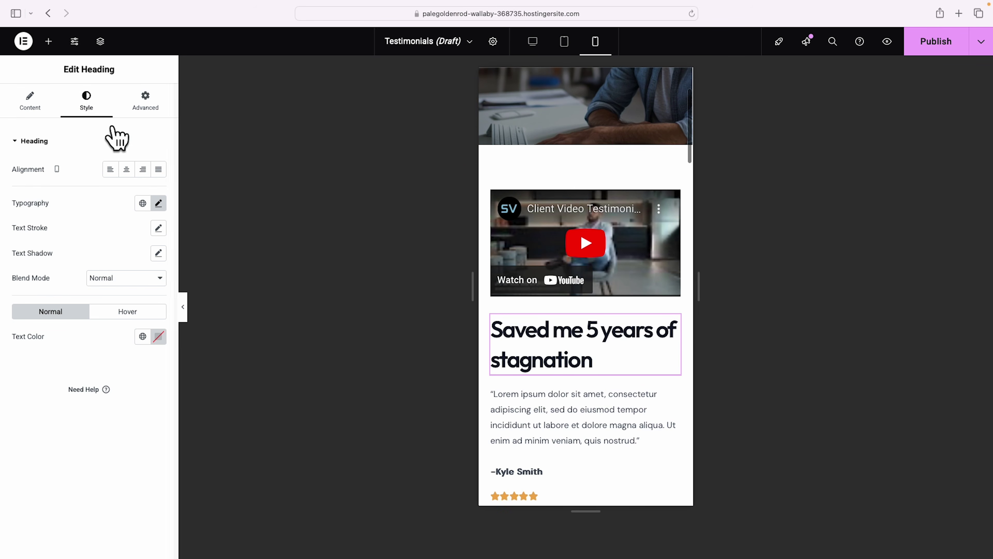
click(158, 208)
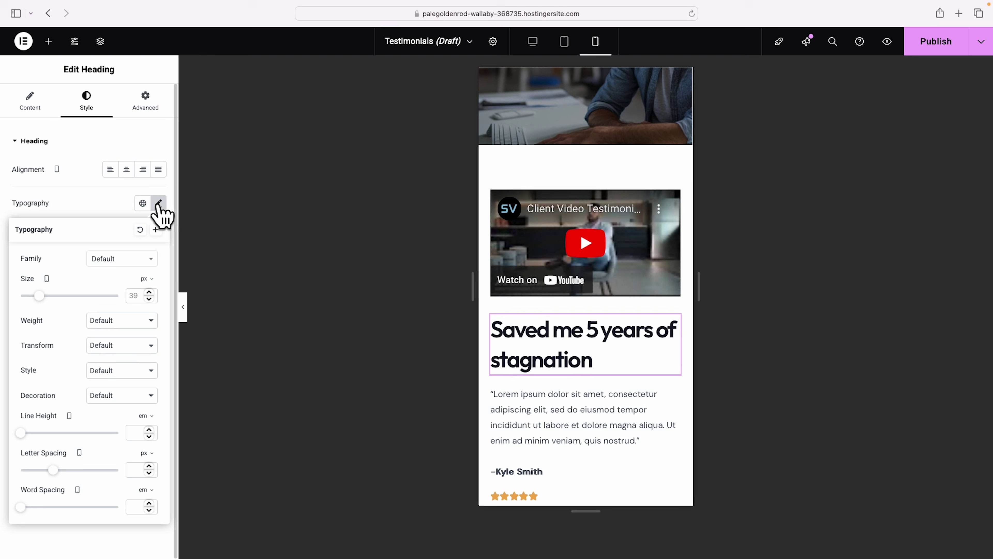
click(35, 296)
drag(35, 296, 33, 297)
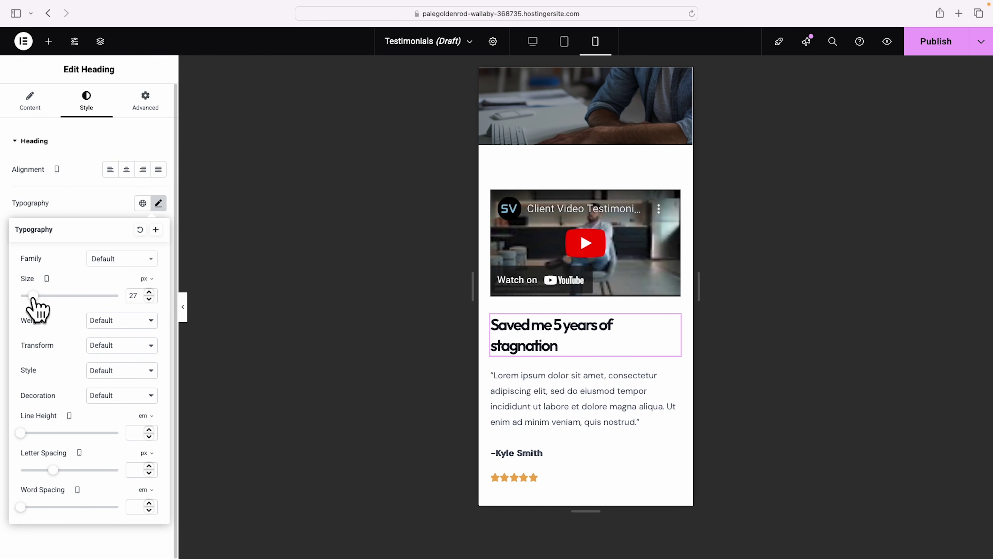
Reduce the first testimonial card row's padding to 0 with 10 at the bottom.
scroll(563, 338, down, 5)
scroll(573, 337, down, 10)
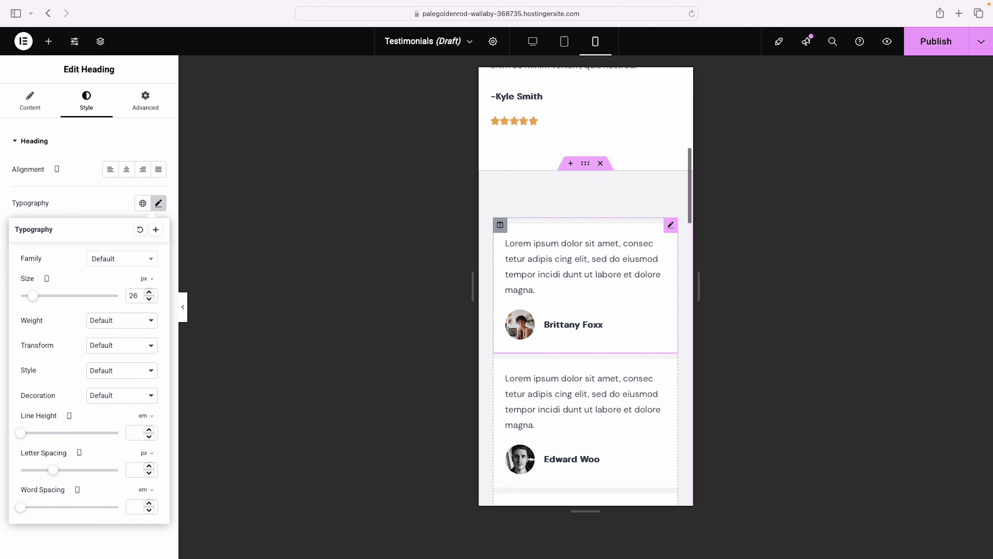
scroll(597, 328, down, 3)
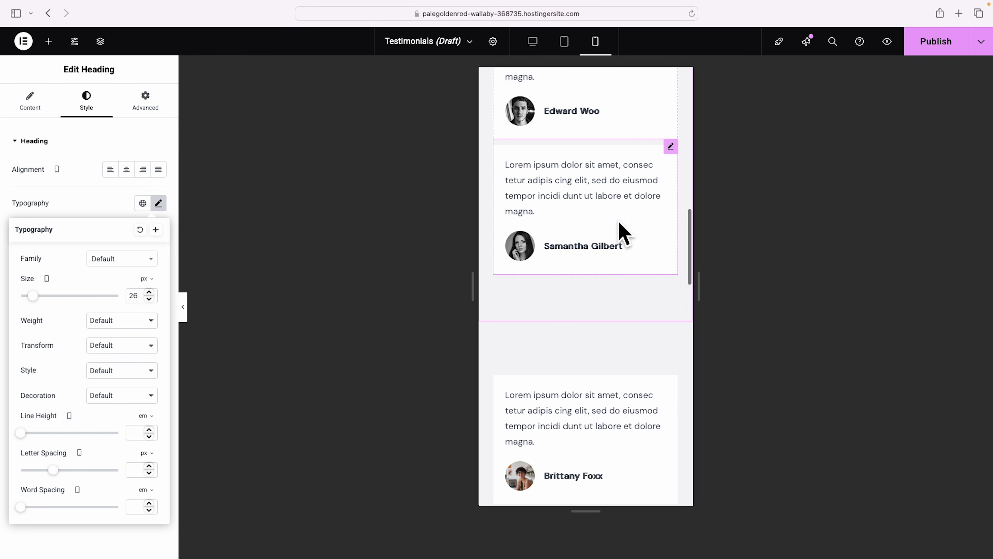
scroll(622, 347, down, 6)
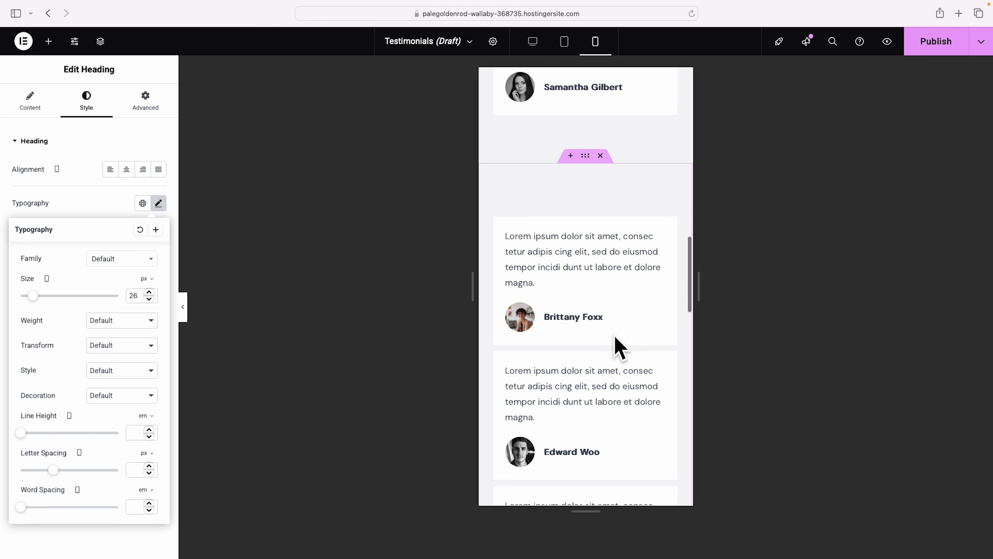
scroll(621, 348, up, 4)
scroll(622, 348, up, 10)
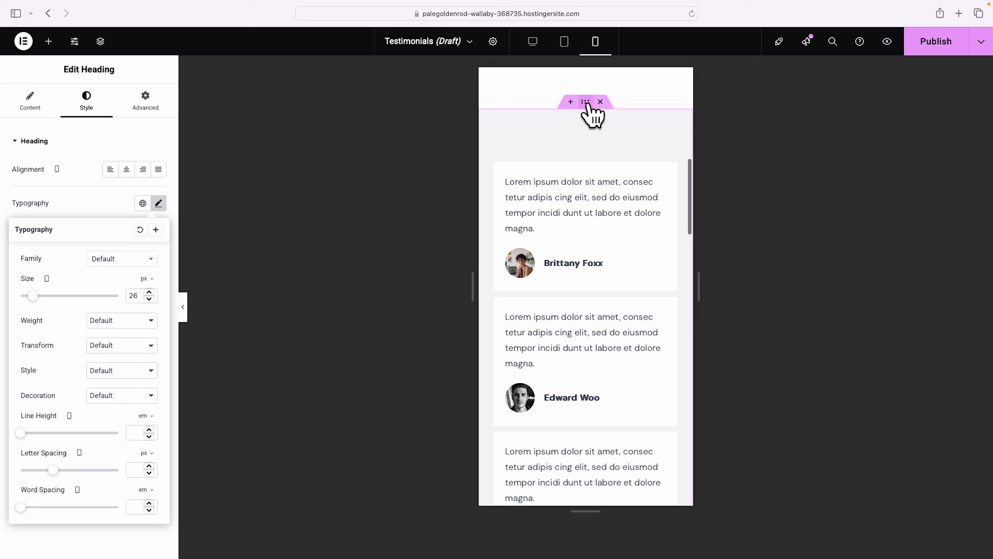
click(586, 103)
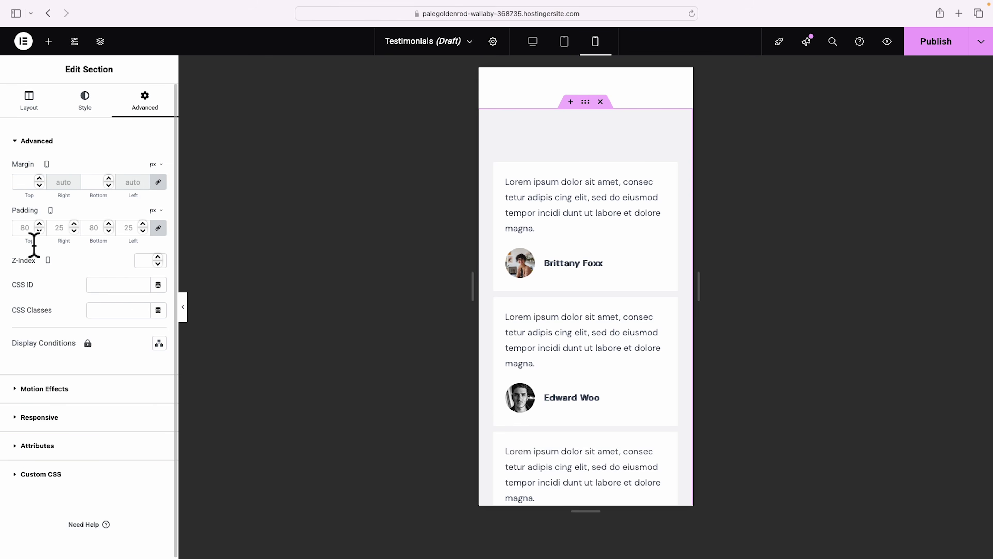
click(94, 228)
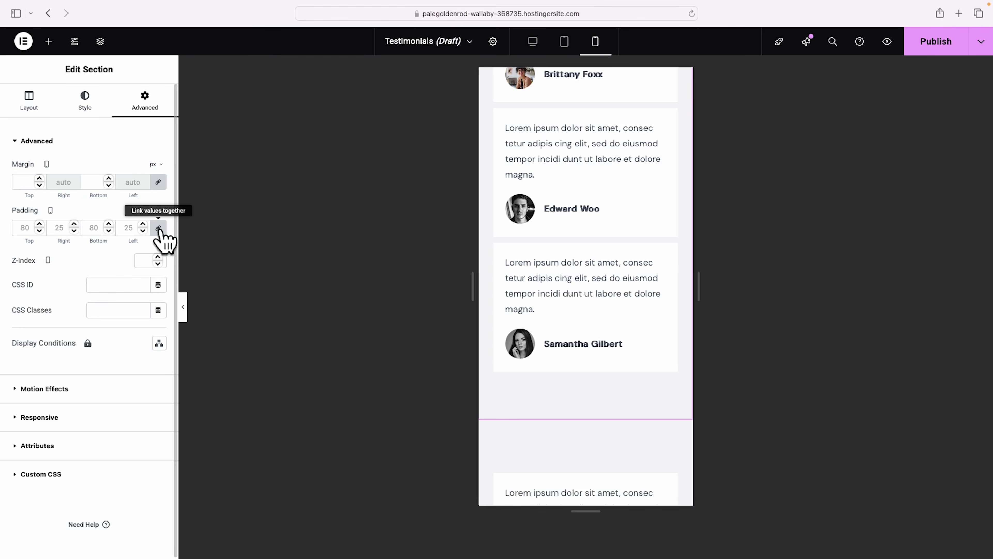
text(0)
text(1)
Copy the first card row, paste its style onto the following rows, and publish the page.
scroll(614, 129, up, 5)
right_click(585, 122)
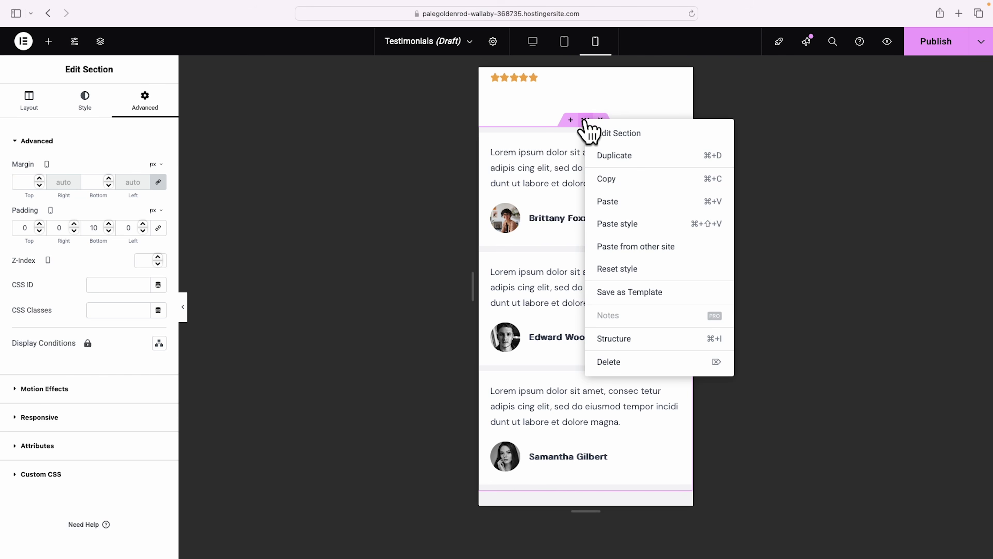
click(626, 181)
scroll(622, 266, down, 5)
right_click(585, 270)
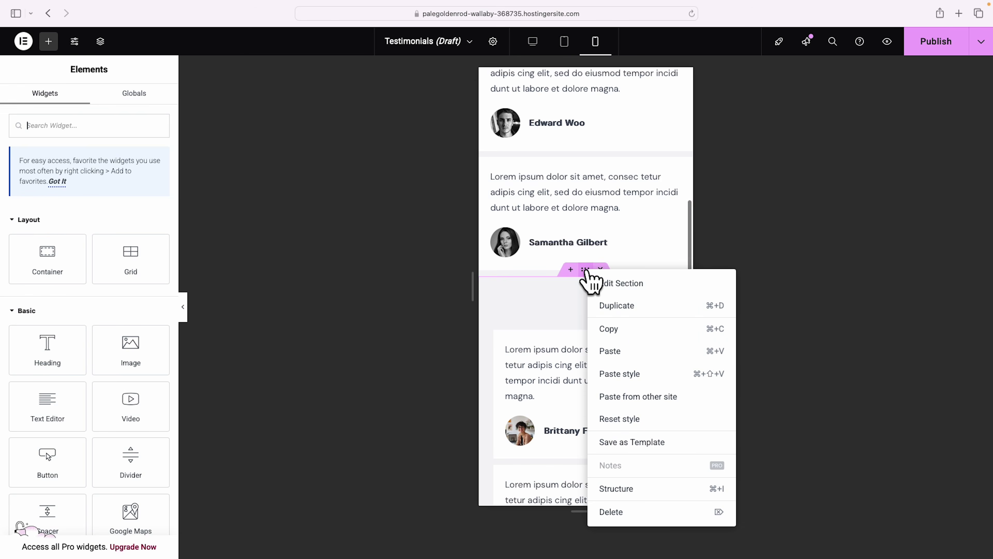
click(634, 374)
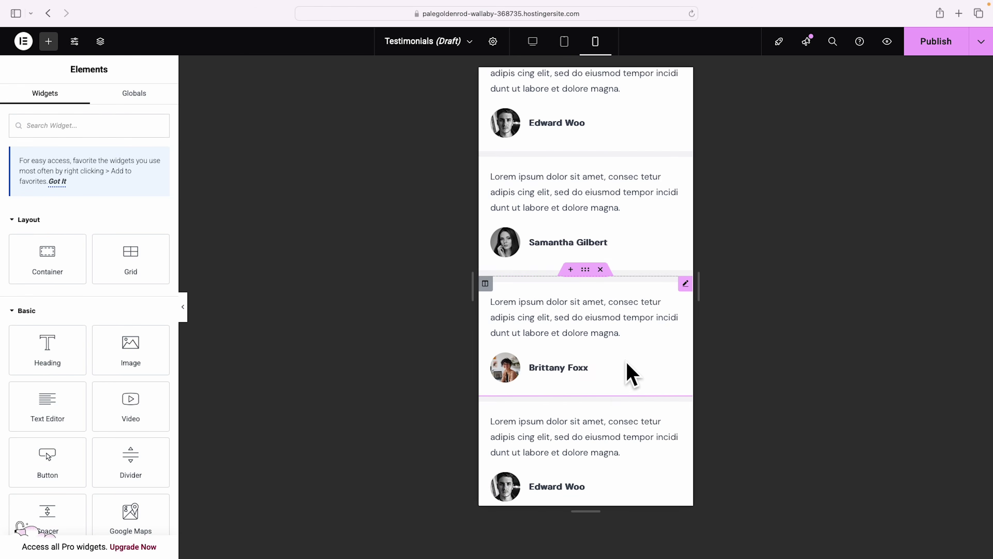
scroll(632, 374, down, 5)
right_click(593, 352)
click(636, 407)
scroll(643, 362, down, 5)
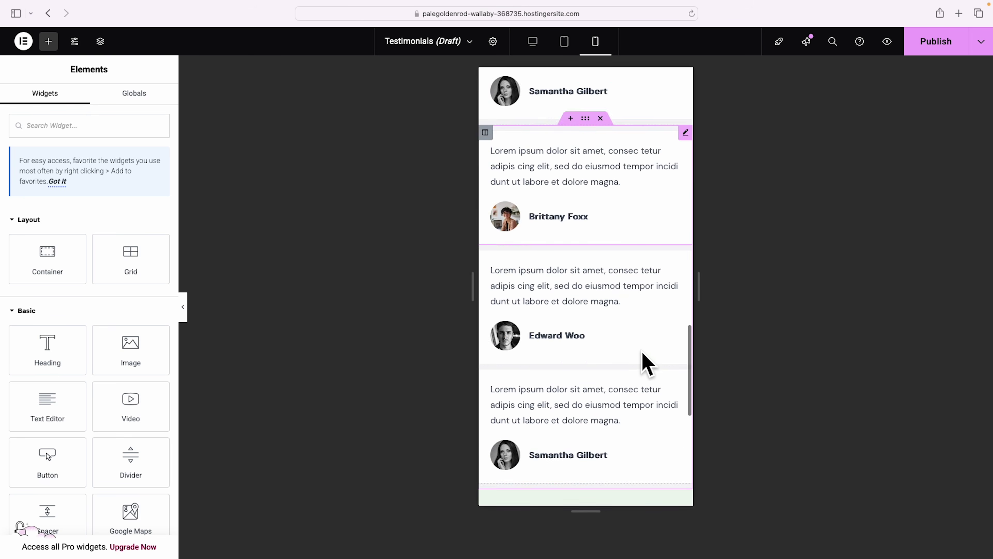
scroll(646, 364, up, 15)
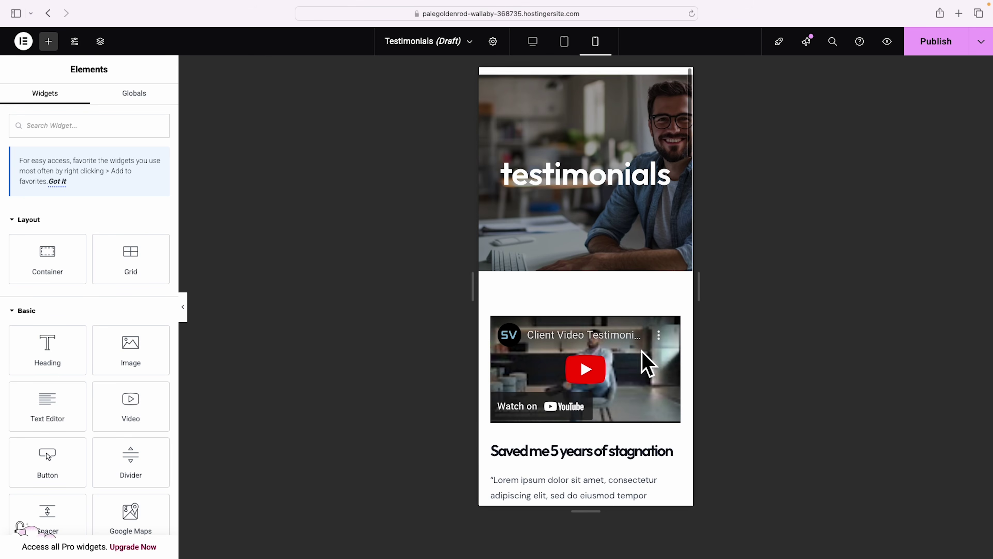
click(938, 45)
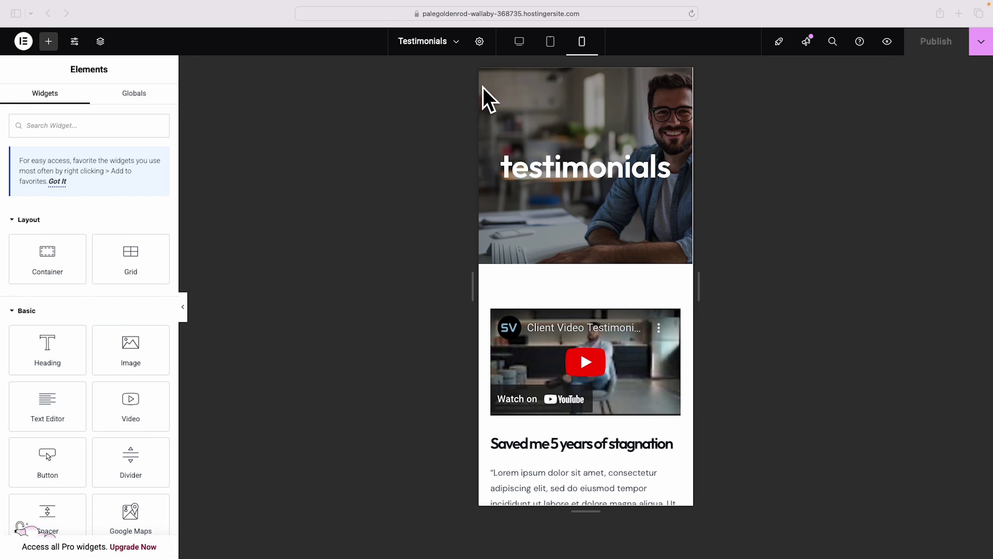
Back in desktop view, review the full page without the panel, then exit to WordPress.
click(518, 43)
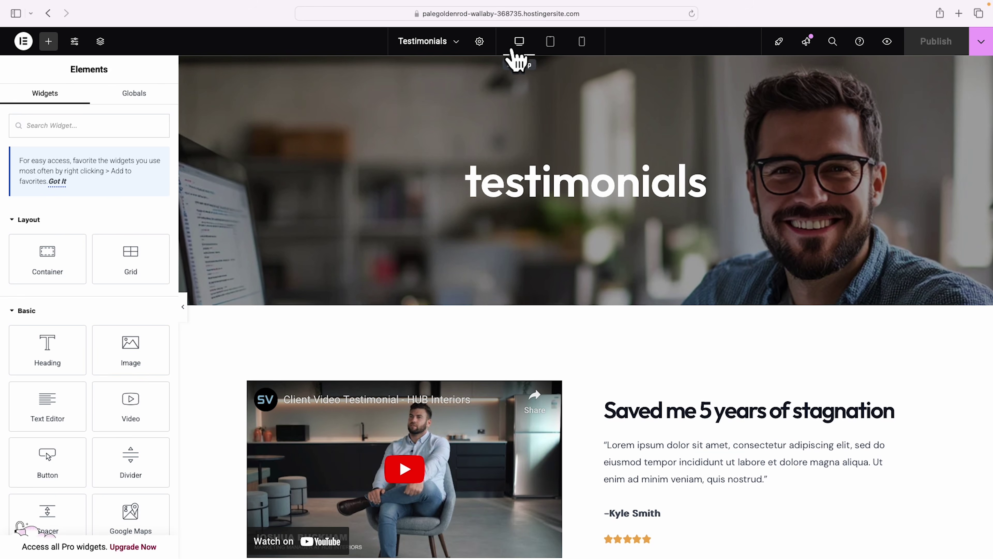
click(184, 309)
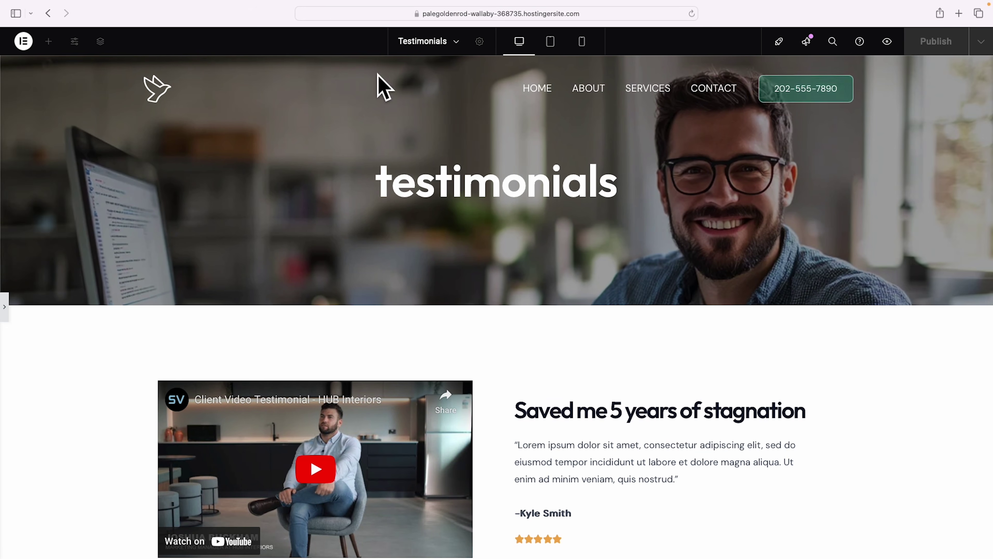
scroll(849, 231, down, 15)
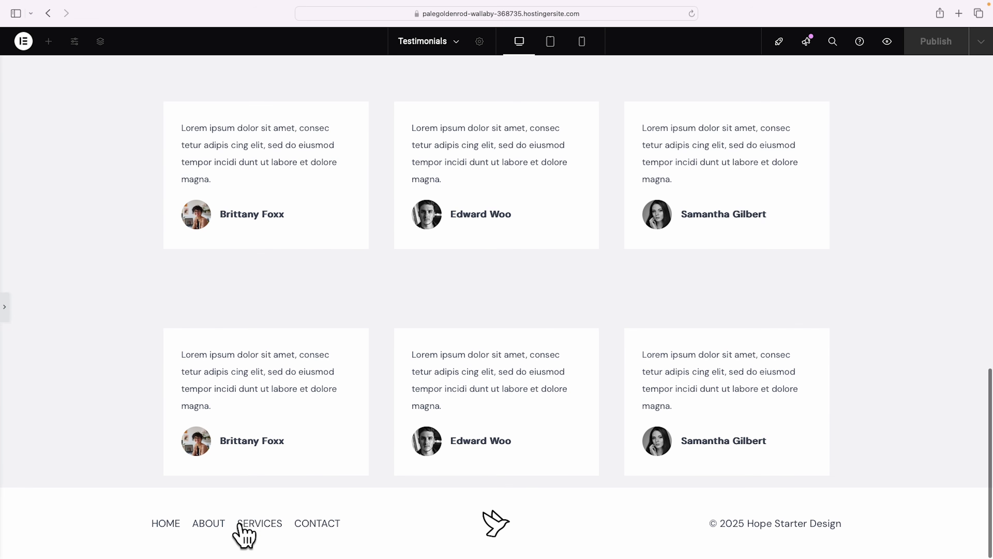
scroll(711, 450, up, 15)
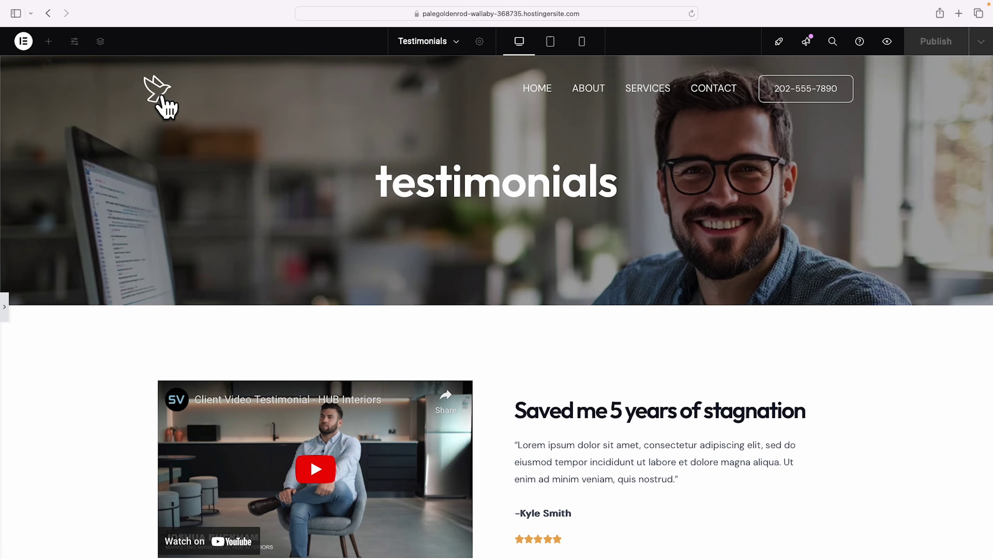
click(24, 41)
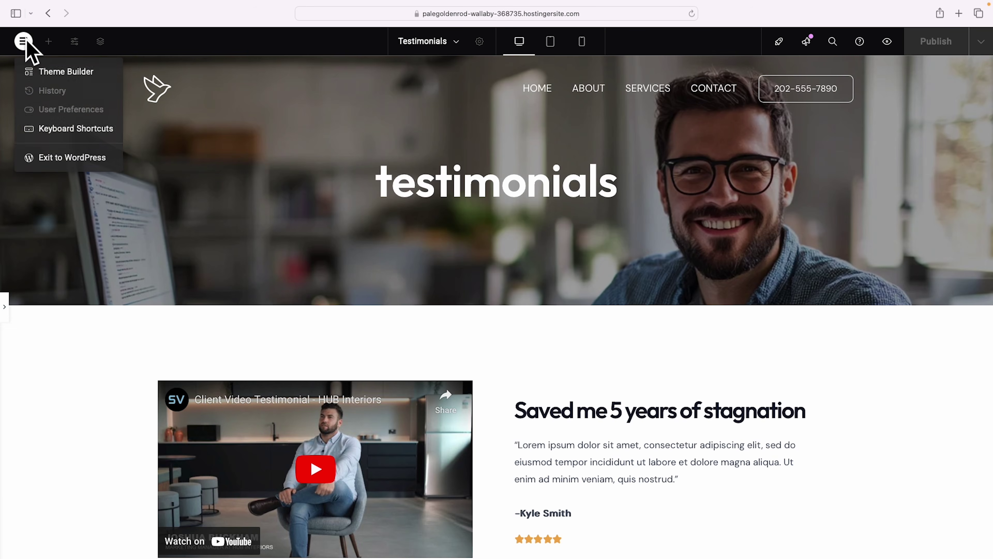
click(59, 157)
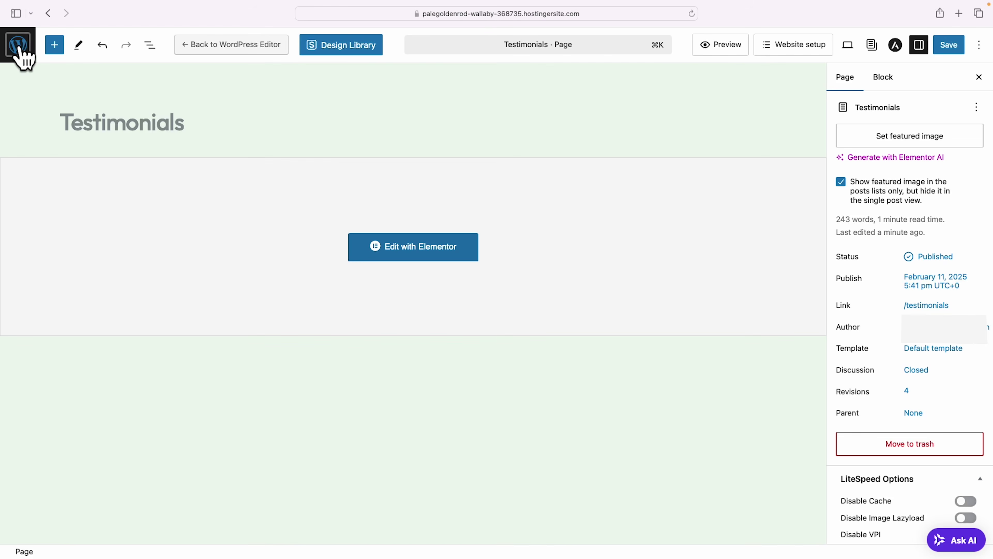
Return to the WordPress All Pages list, heading toward Appearance > Menus.
click(19, 45)
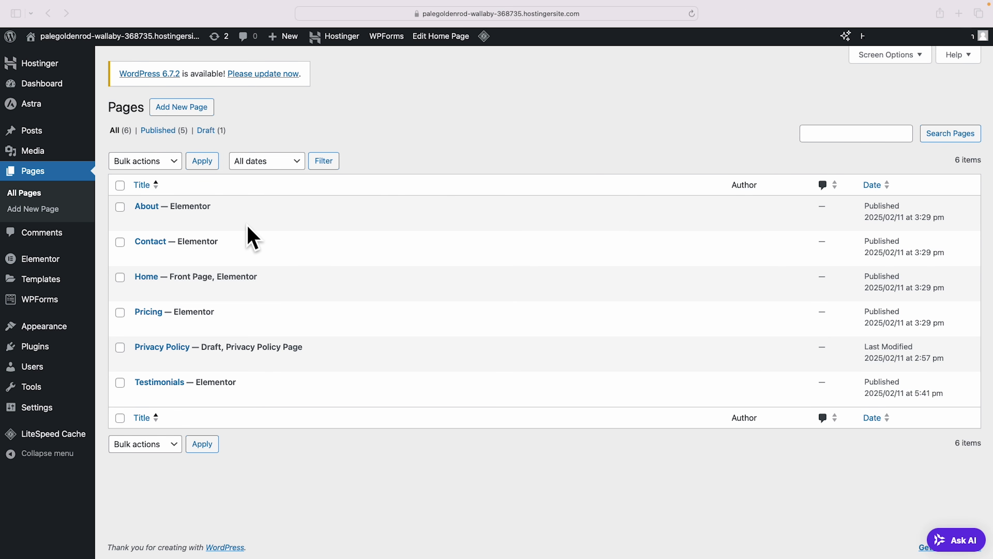
mouse_move(32, 328)
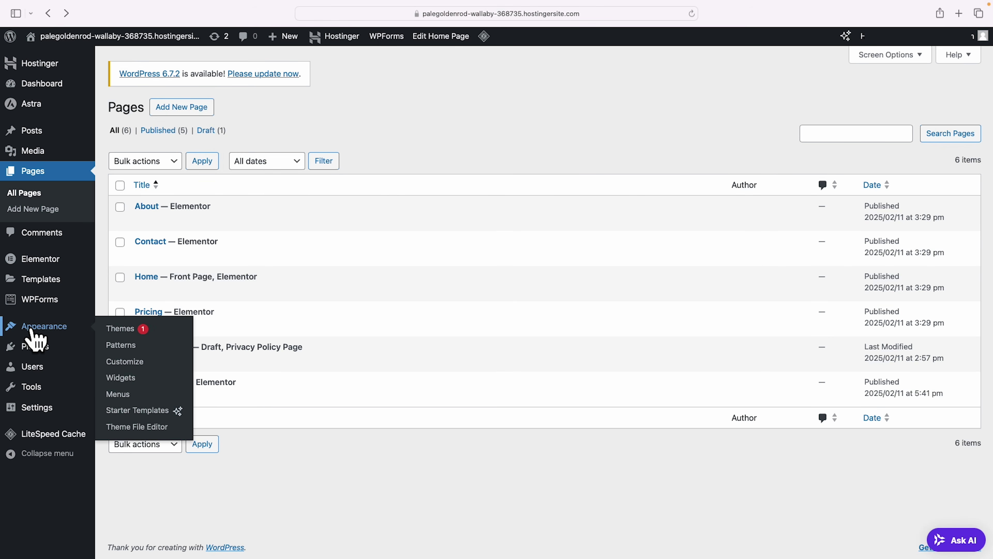
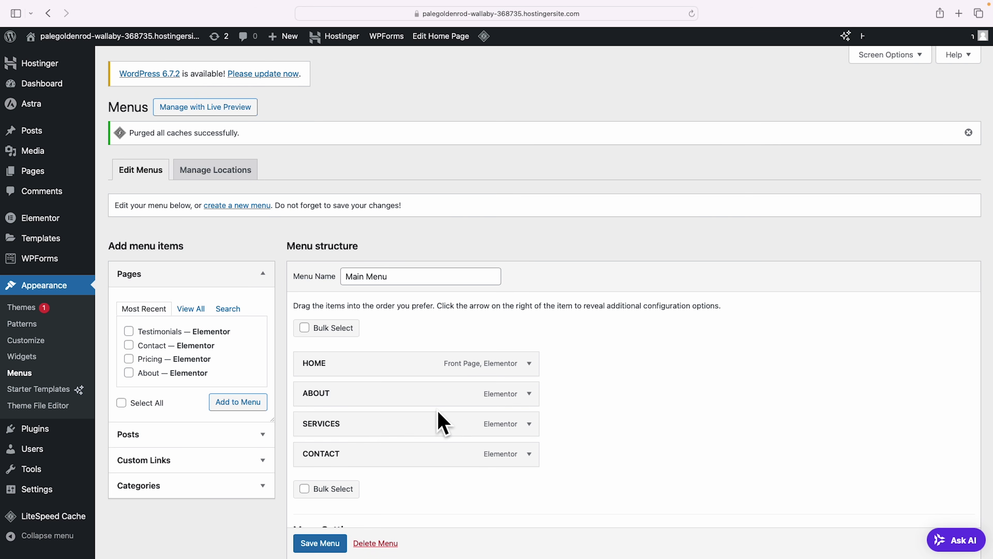
Relabel the SERVICES menu item as PRICING and the ABOUT item as ABOUT US.
click(530, 424)
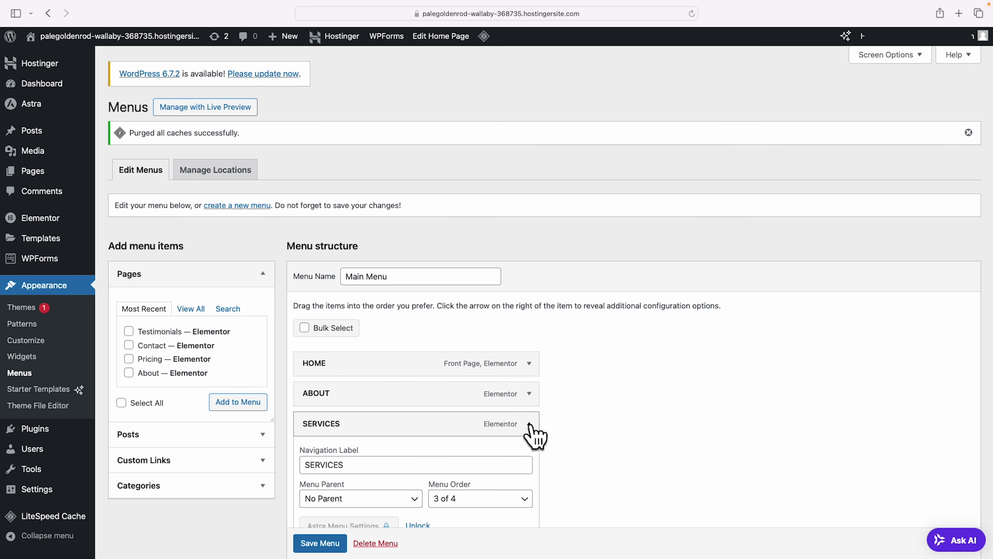
scroll(532, 432, down, 3)
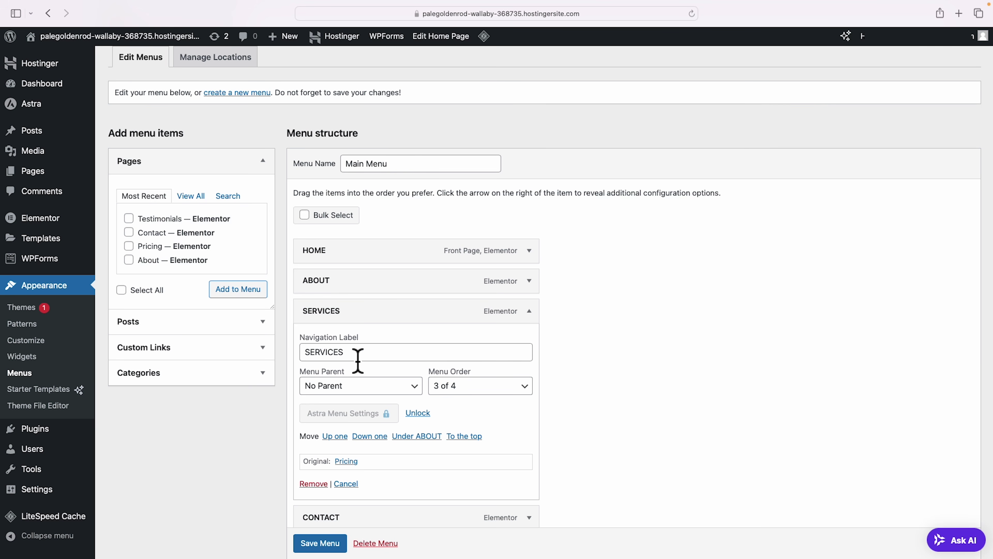
drag(358, 360, 298, 359)
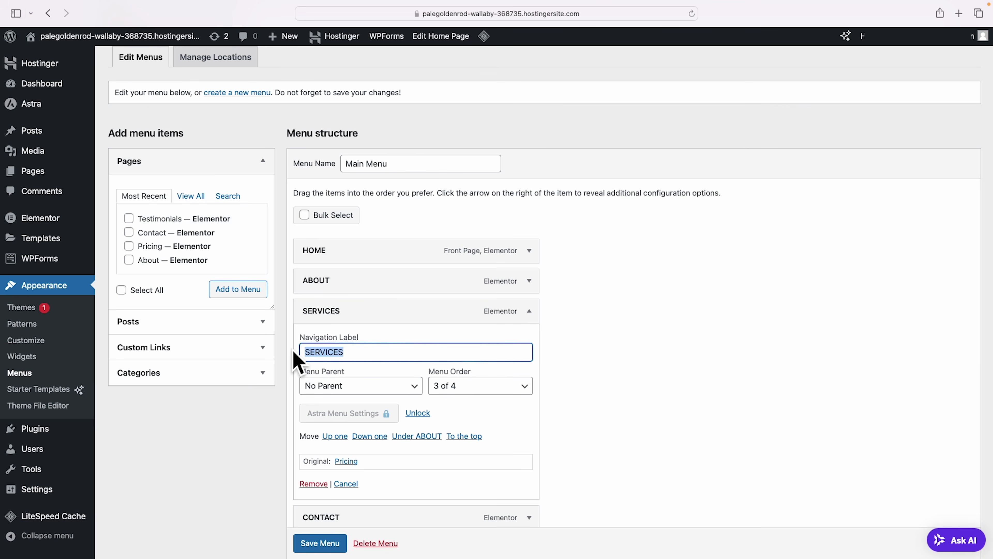
text(Pr)
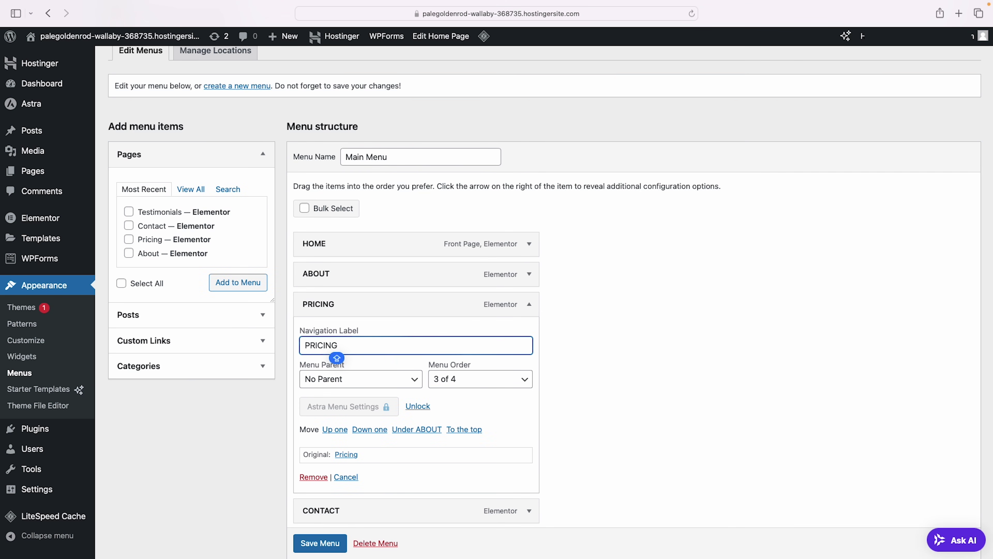
click(470, 315)
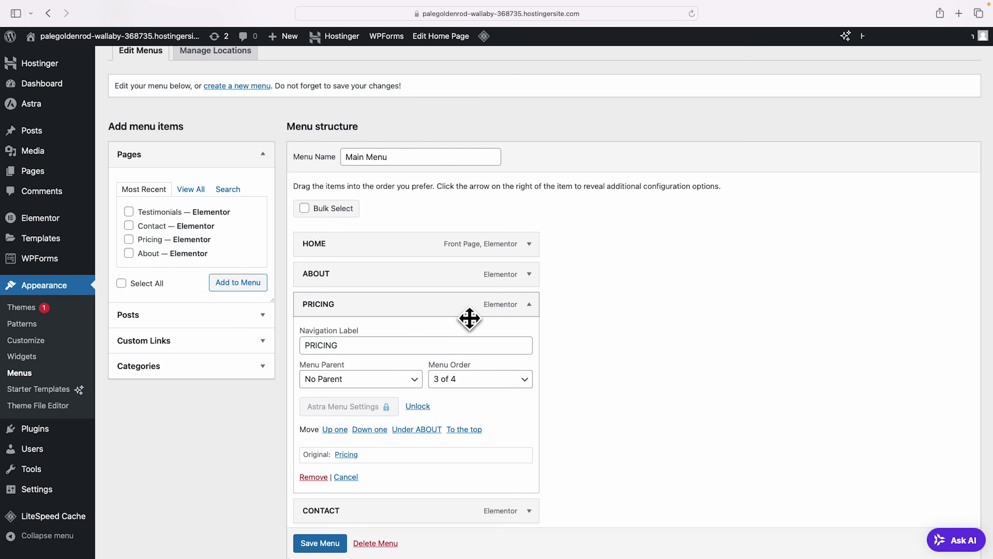
click(529, 306)
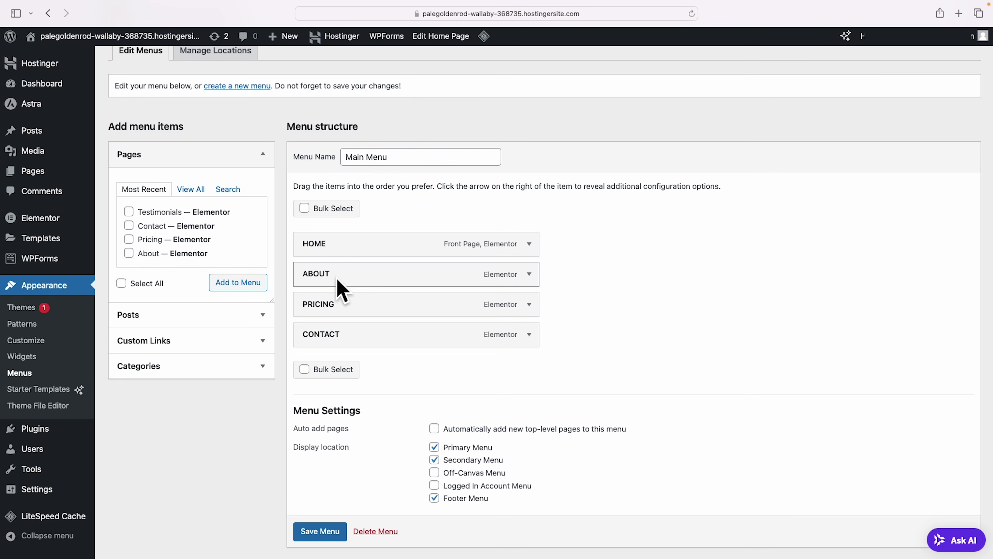
click(529, 274)
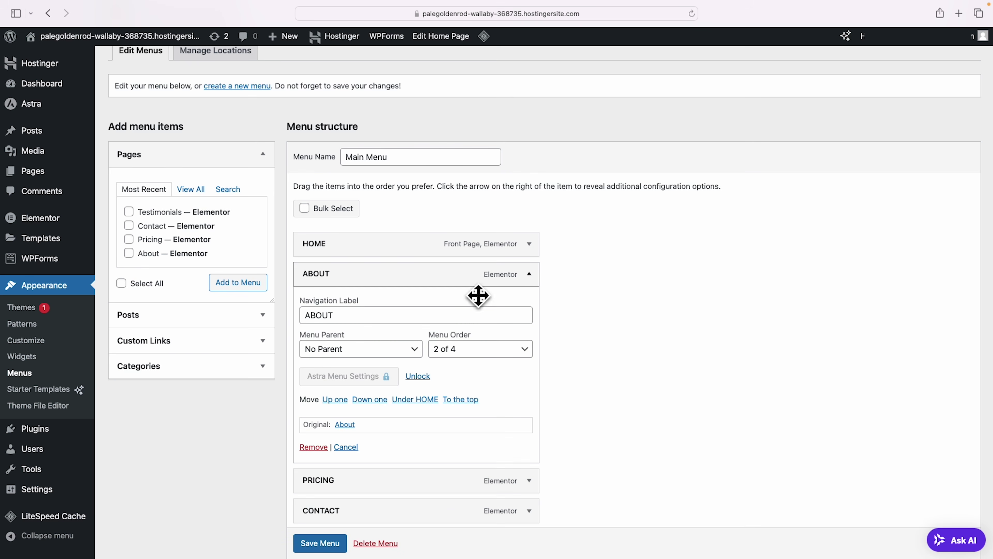
click(357, 319)
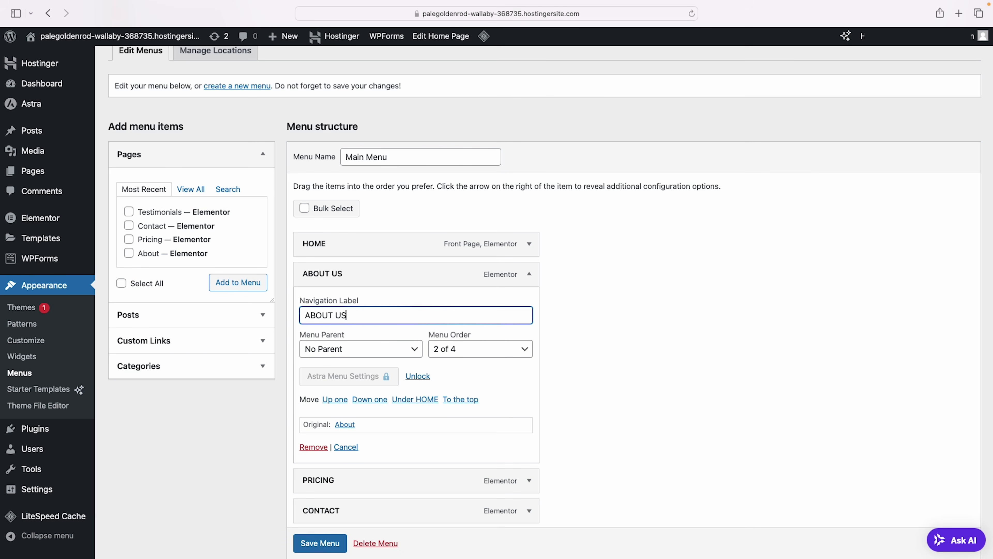
click(531, 276)
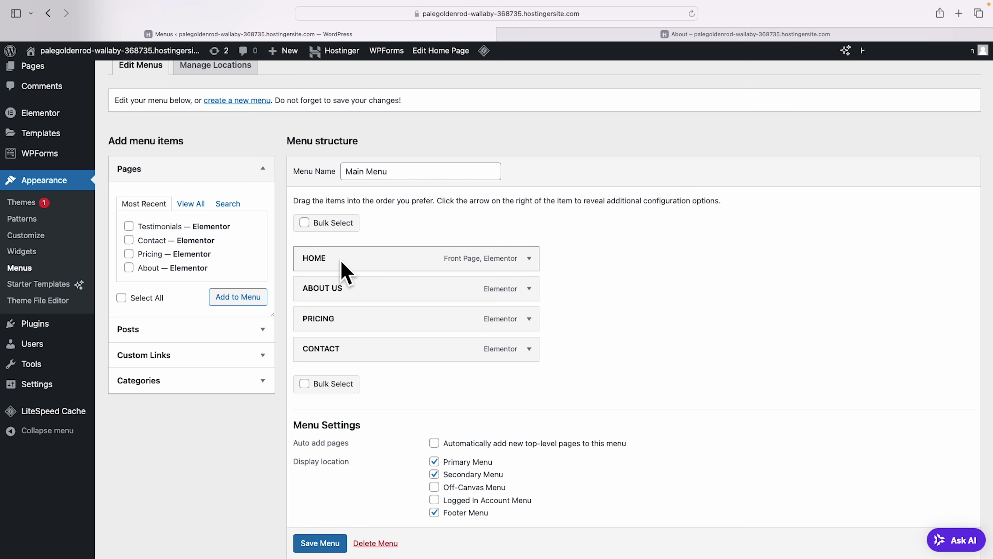
click(614, 36)
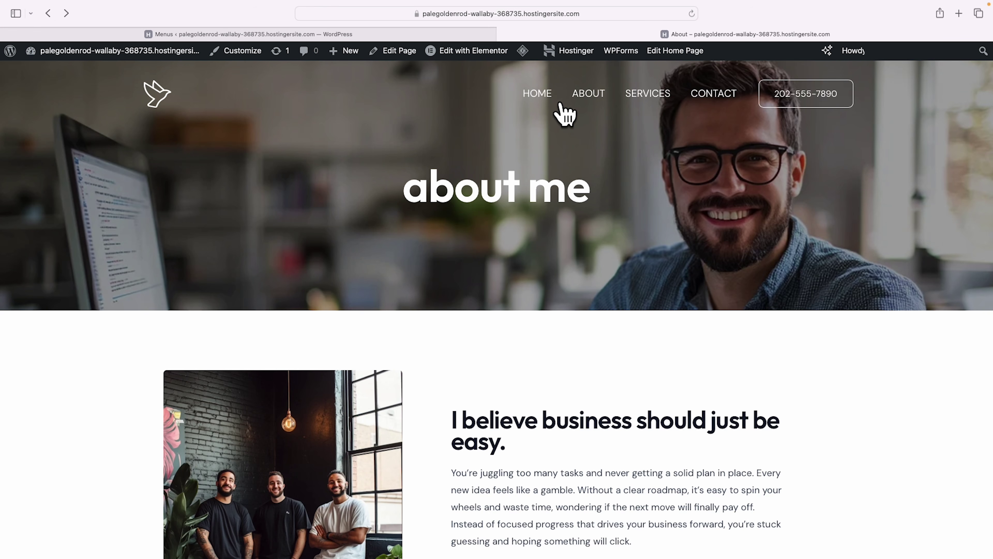
click(165, 92)
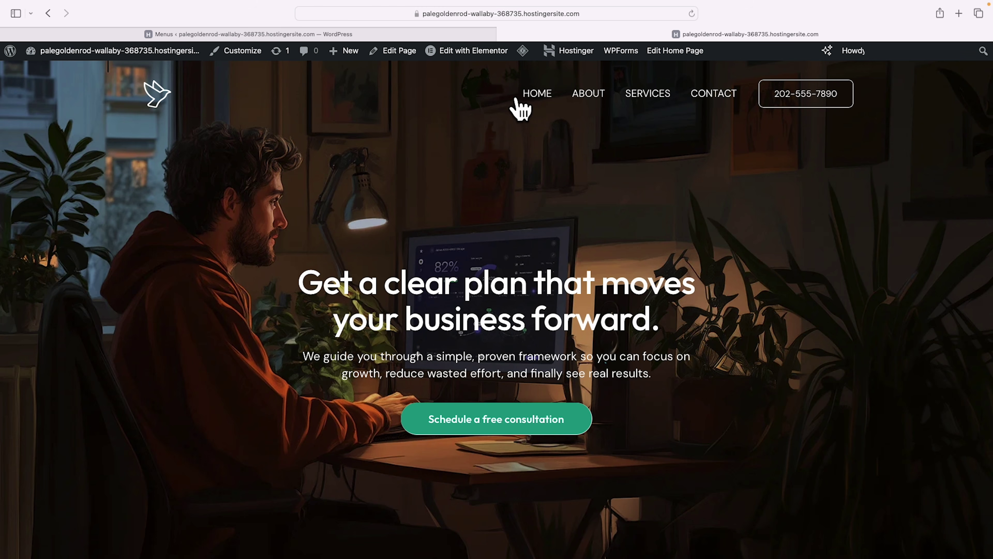
scroll(714, 110, up, 1)
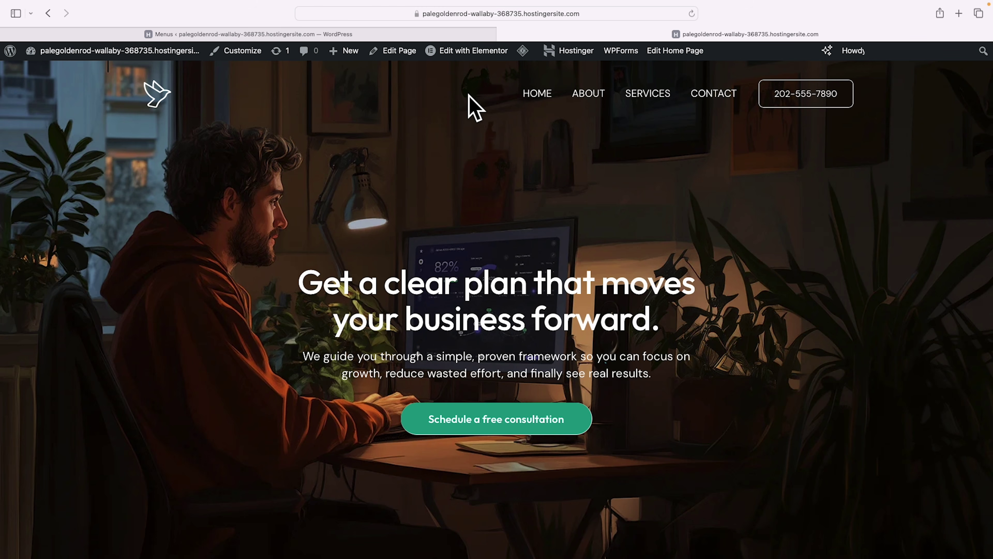
click(352, 35)
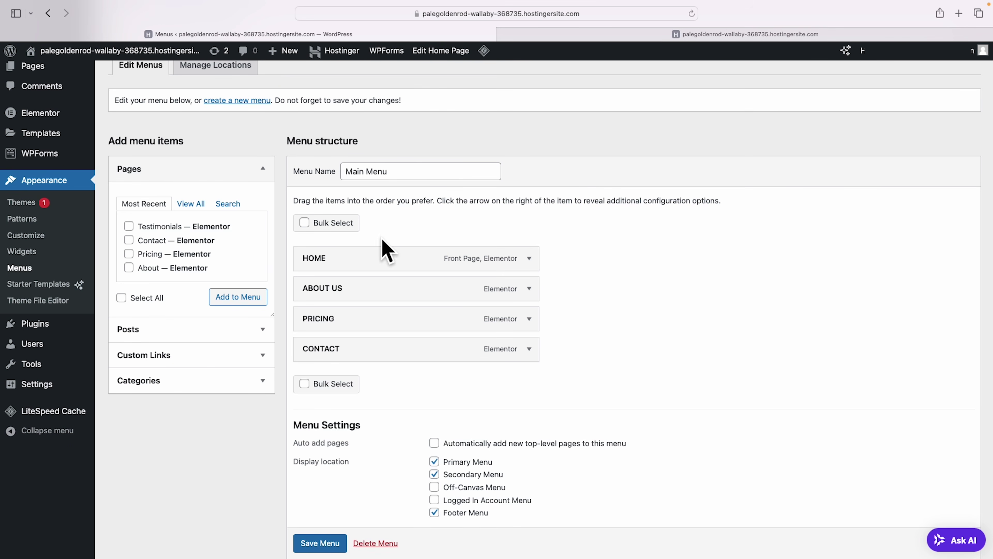
Remove the HOME and CONTACT items from the Main Menu.
click(530, 259)
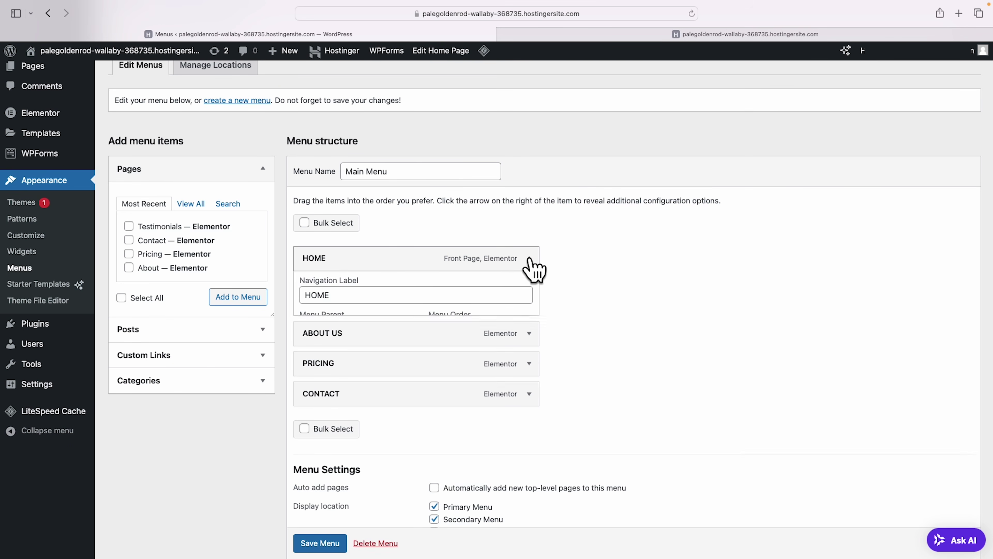
click(312, 431)
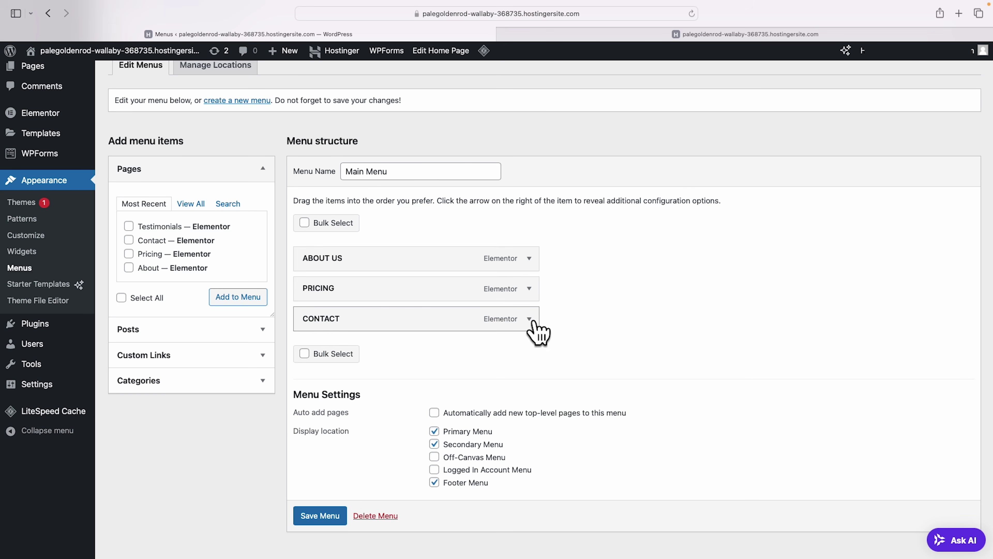
click(530, 320)
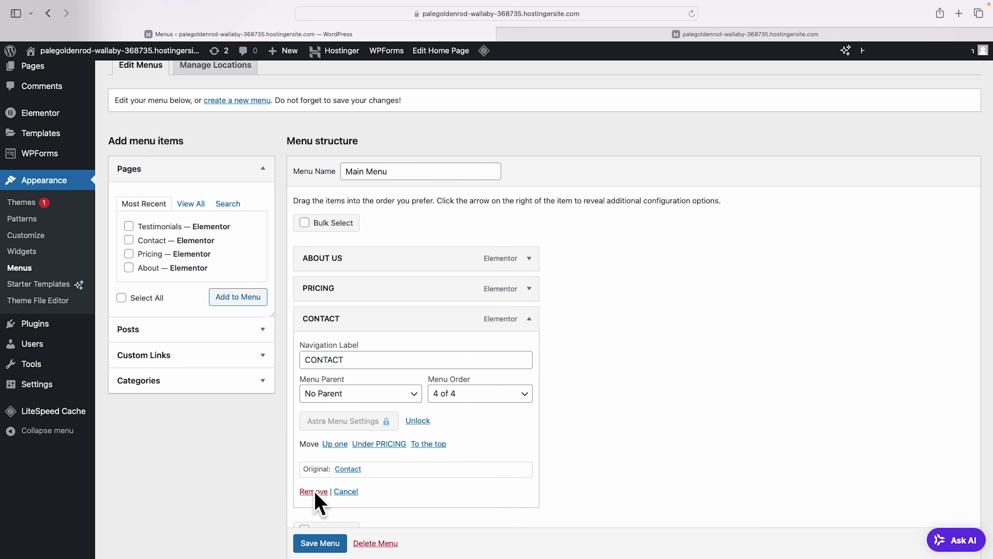
click(314, 492)
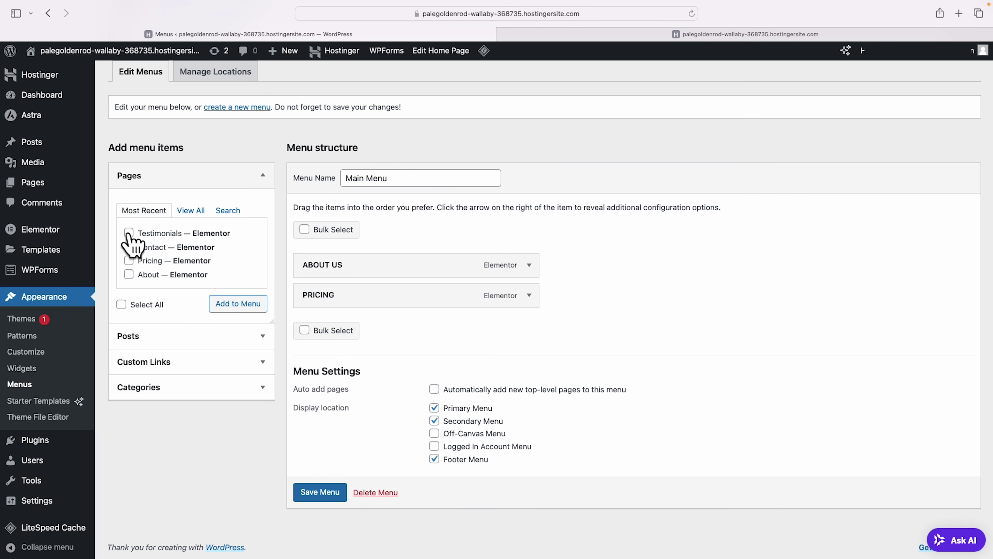
Add Testimonials after ABOUT US and PRICING, save the menu, and view the live site.
click(128, 233)
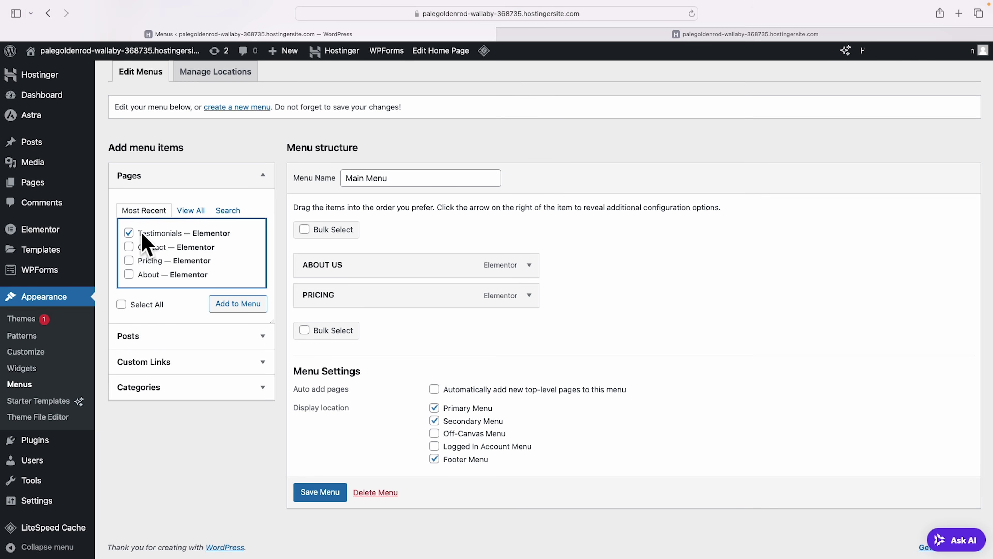
click(263, 305)
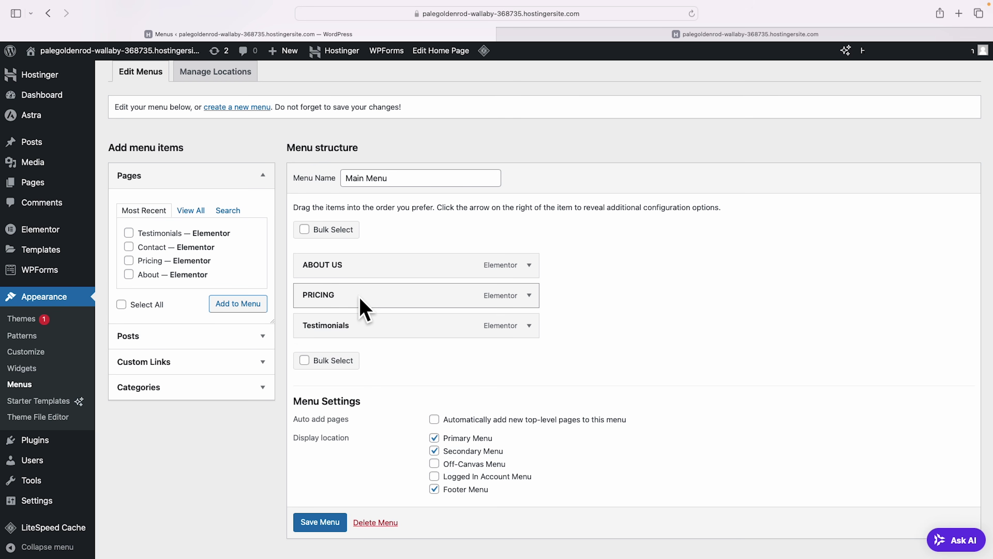
drag(356, 294, 360, 333)
drag(353, 294, 368, 333)
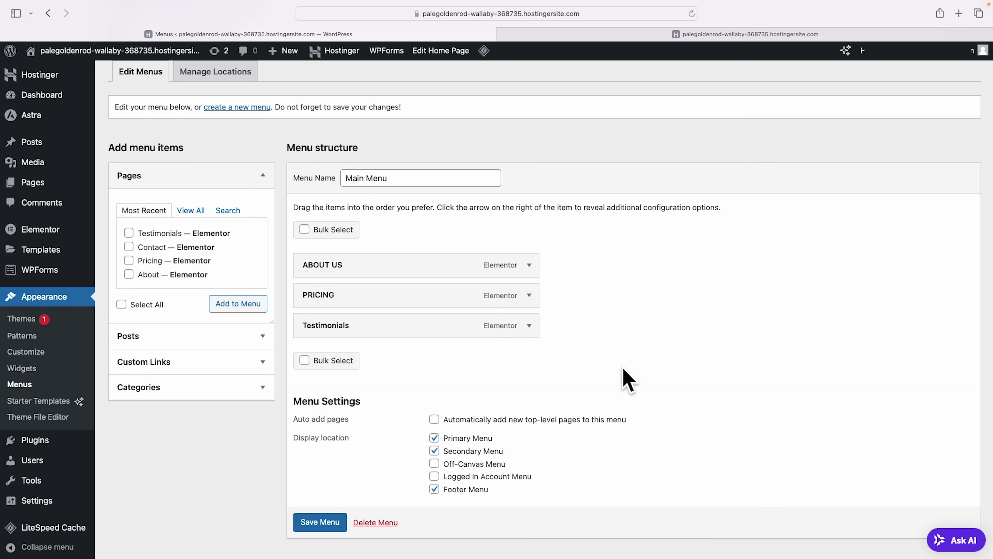
click(315, 522)
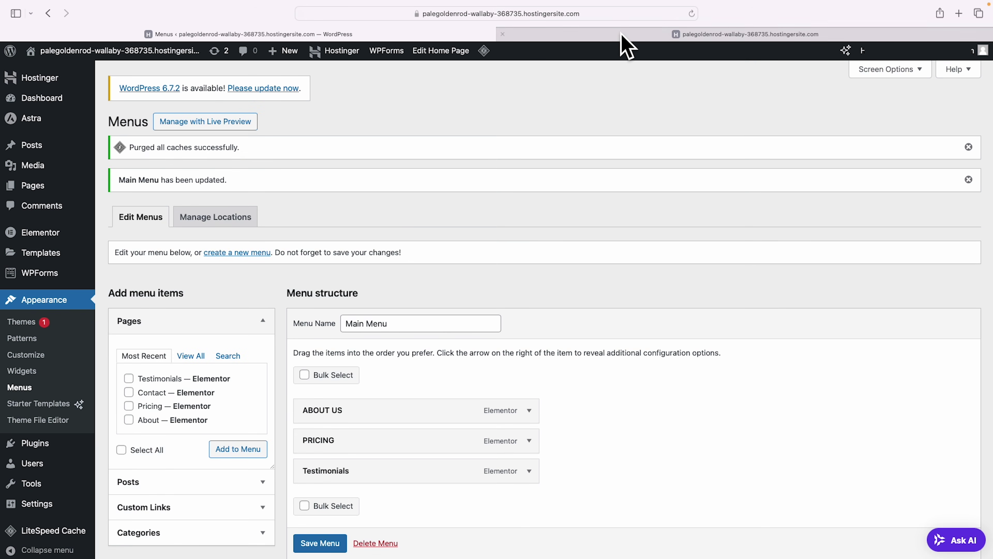
click(622, 34)
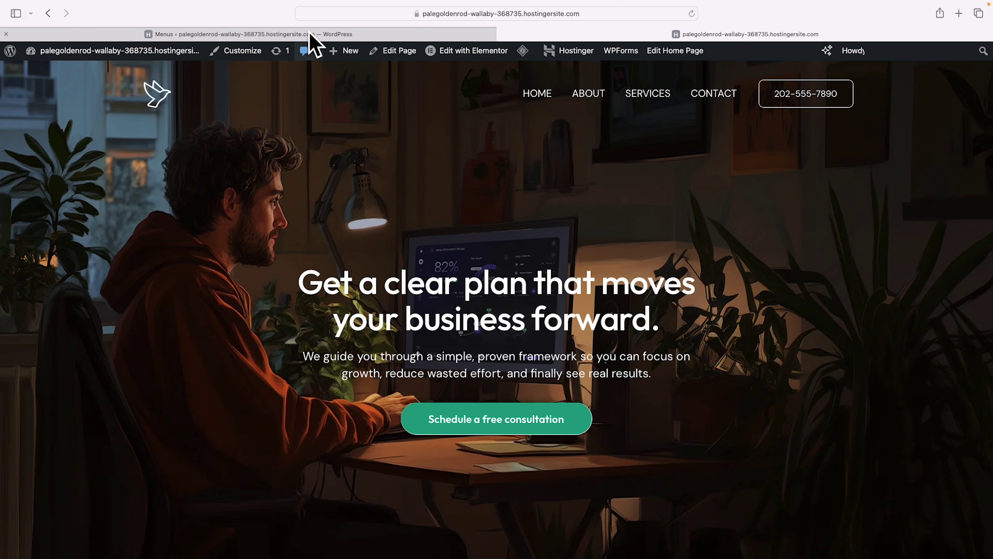
From the menu editor, go to Customize > Header Builder and hide the builder grid.
click(310, 34)
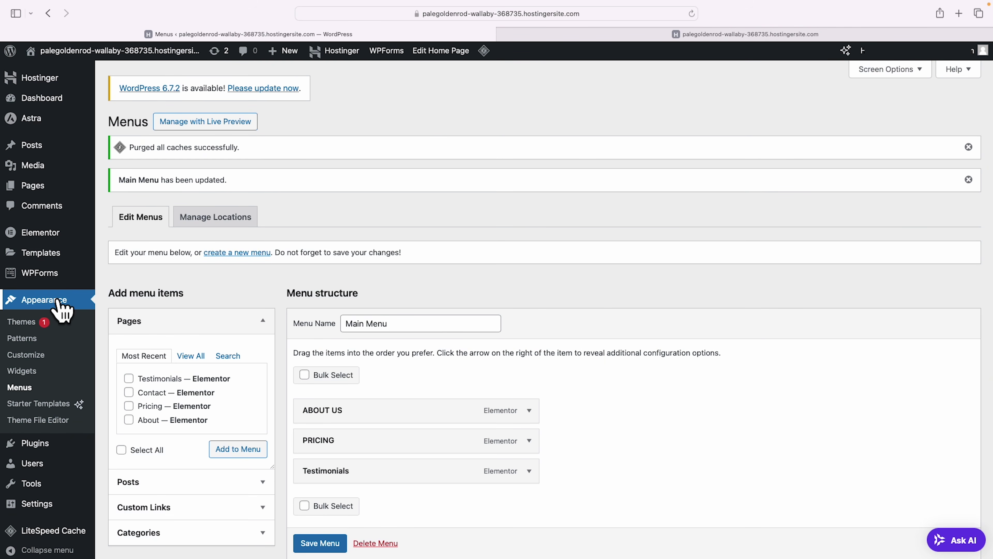
click(30, 355)
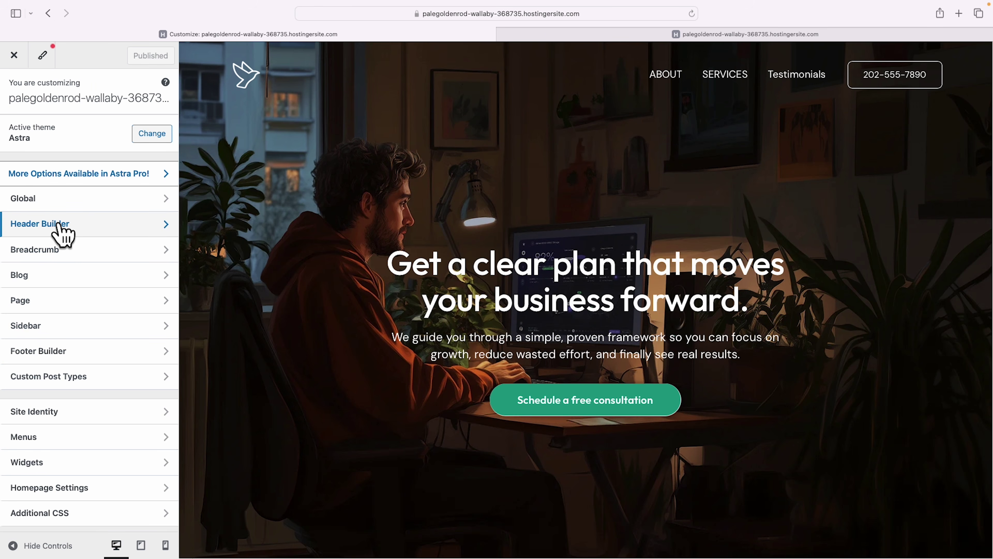
click(60, 226)
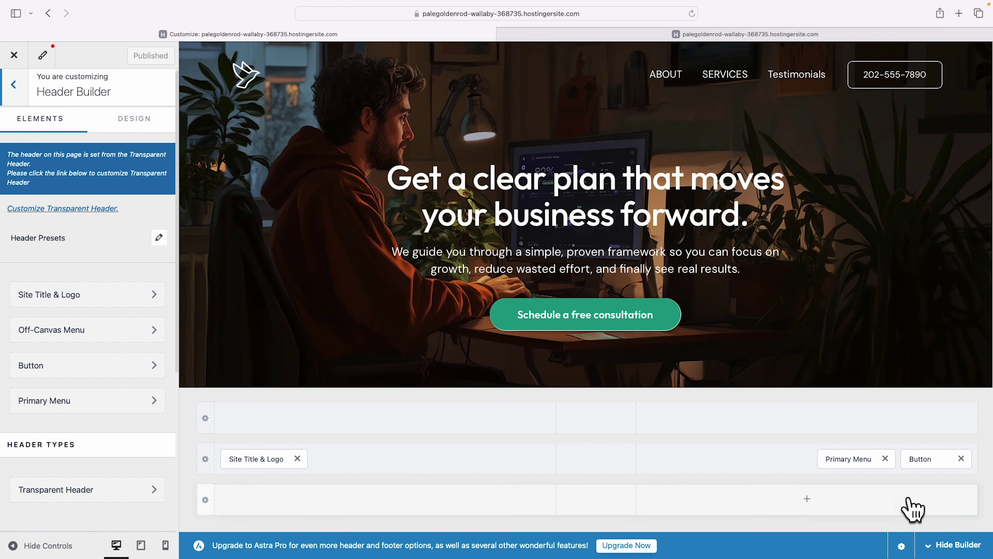
click(955, 544)
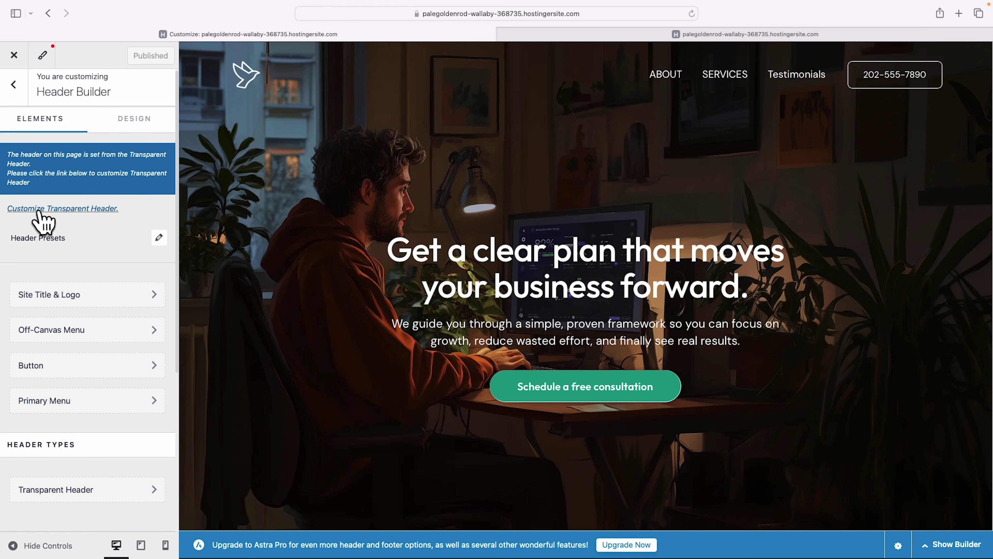
Enable the transparent header across the entire site.
click(64, 209)
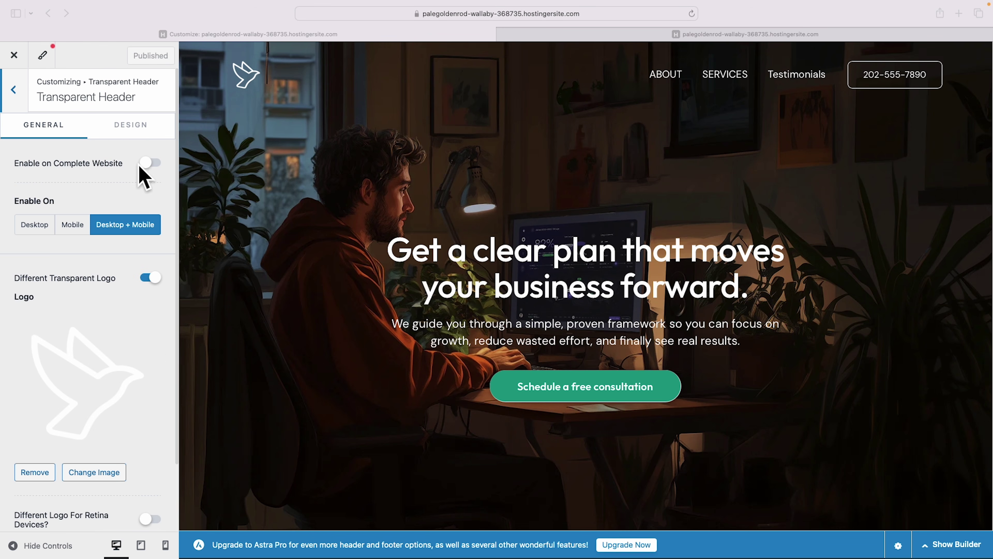
click(154, 163)
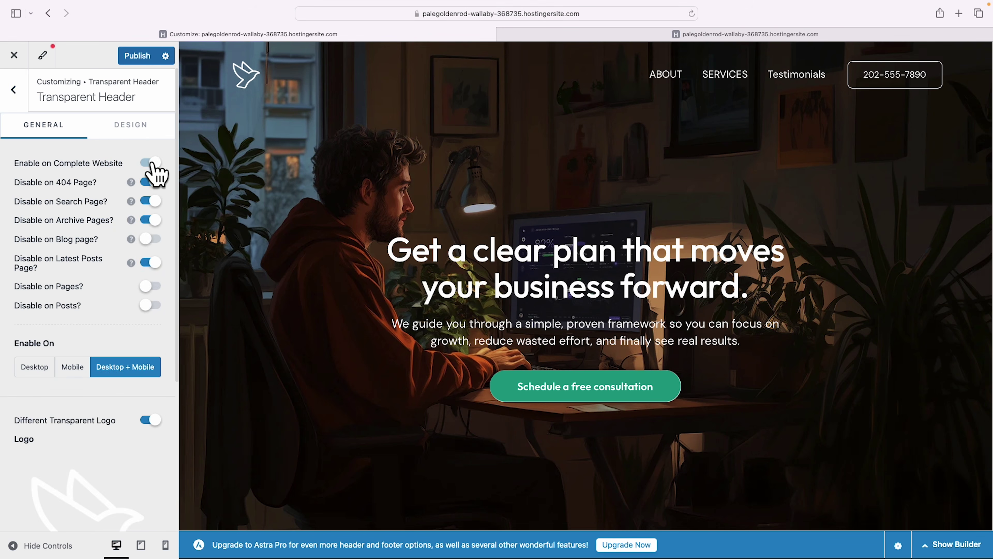
scroll(164, 172, down, 4)
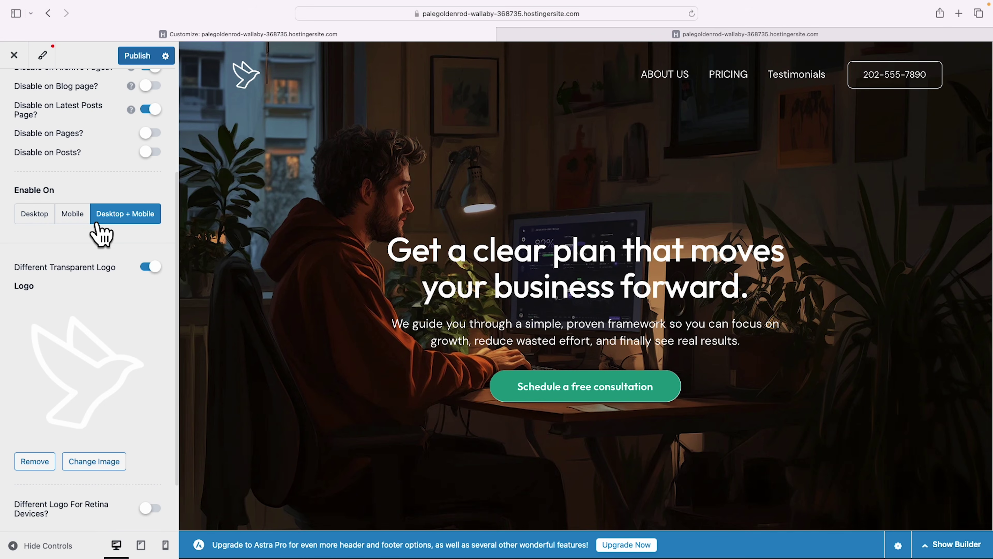
scroll(172, 237, down, 1)
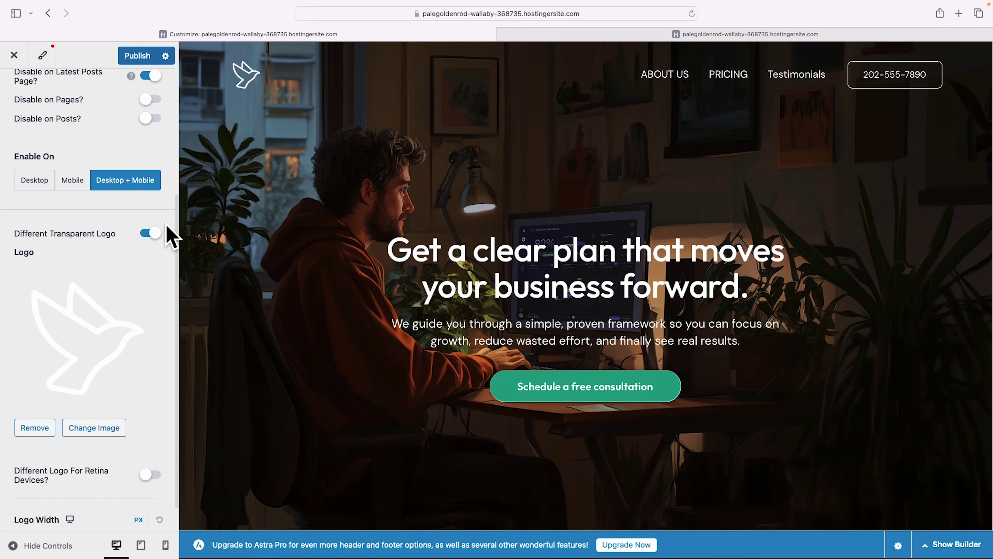
scroll(169, 235, down, 1)
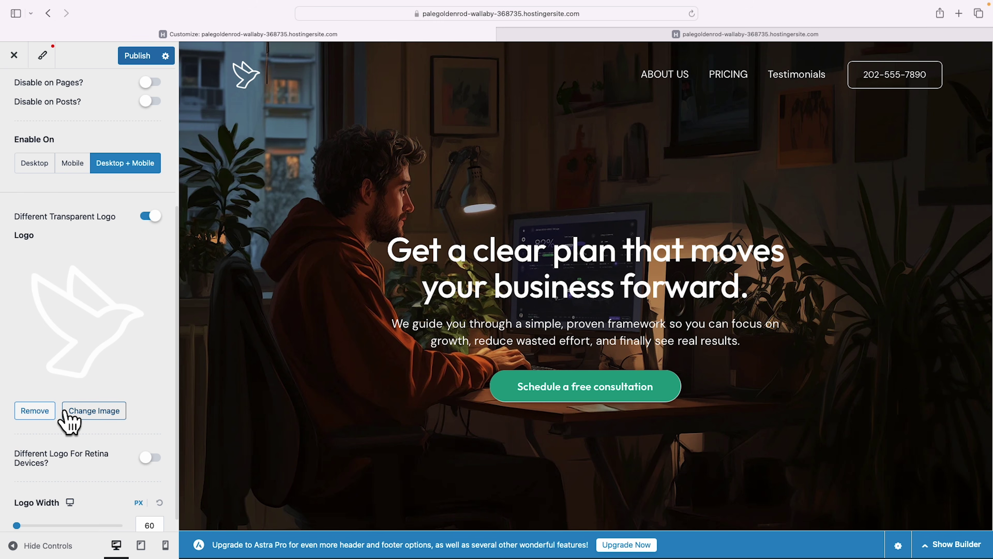
Set aqume-logo from the Media Library as the transparent header logo.
click(94, 411)
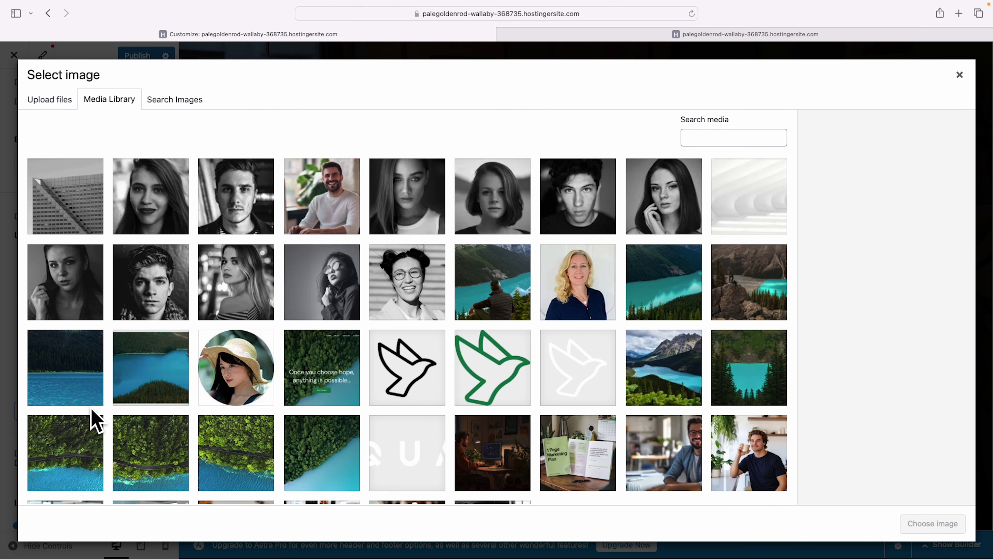
click(422, 457)
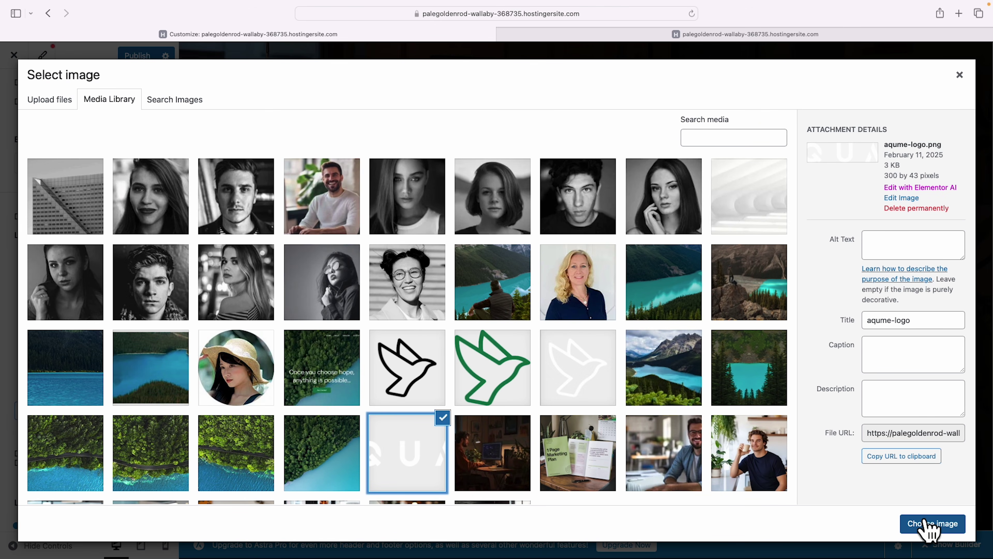
click(930, 525)
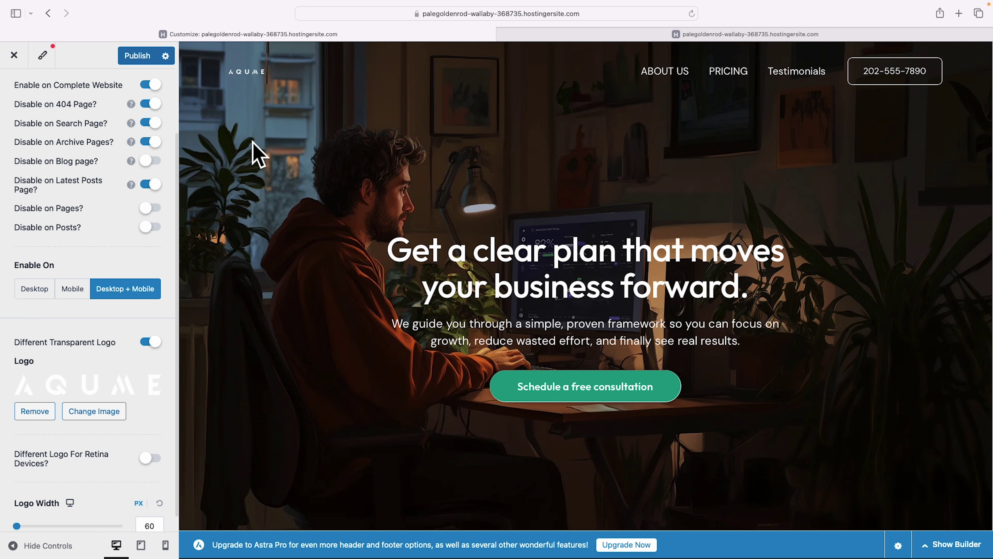
Widen the transparent header logo to 182 px and publish the Customizer changes.
scroll(133, 222, down, 1)
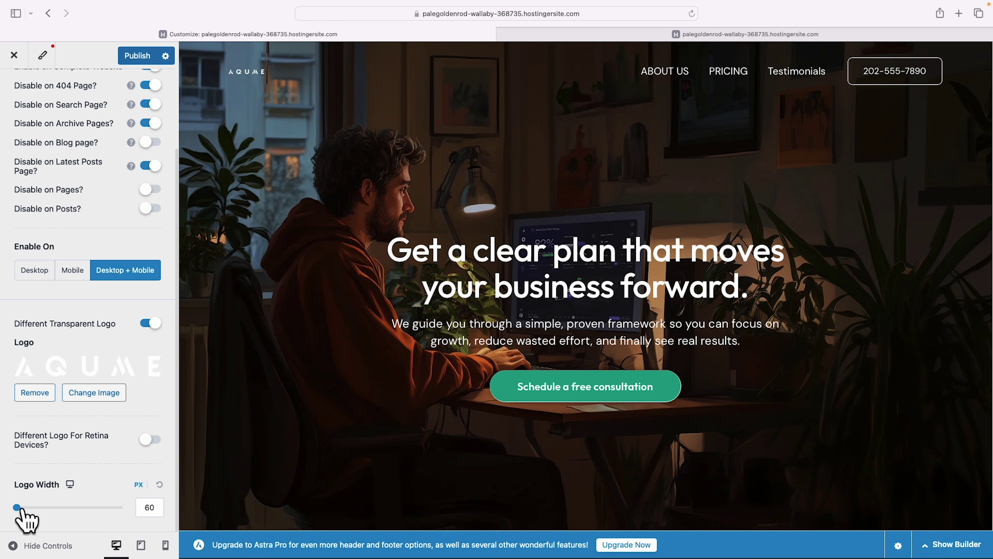
drag(18, 507, 40, 508)
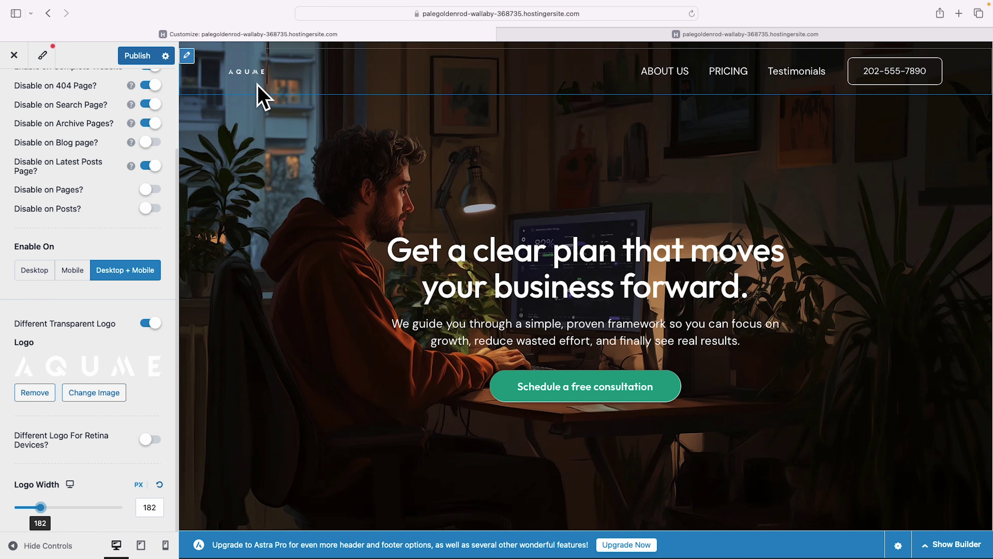
click(137, 57)
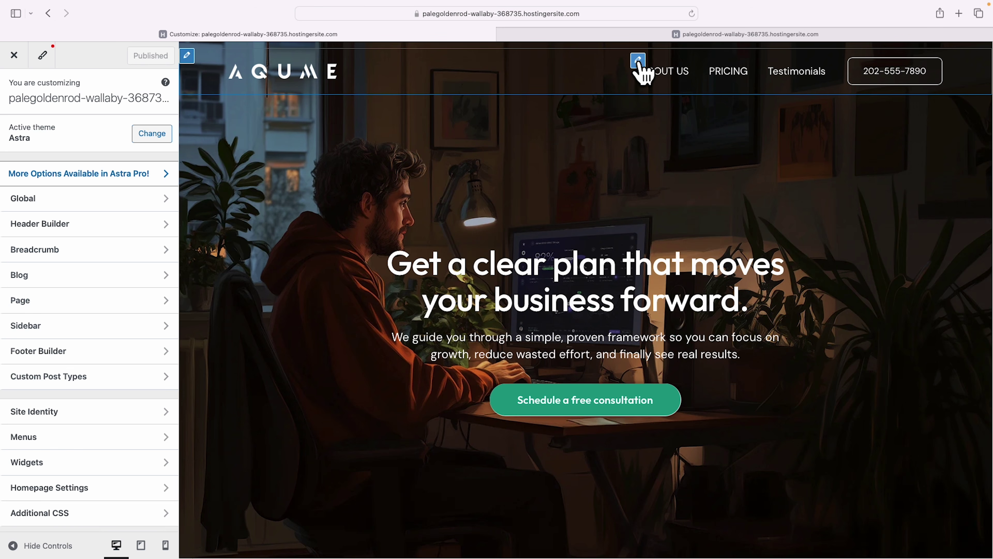
In the Primary Menu's design settings, set the menu font family to Outfit.
click(638, 60)
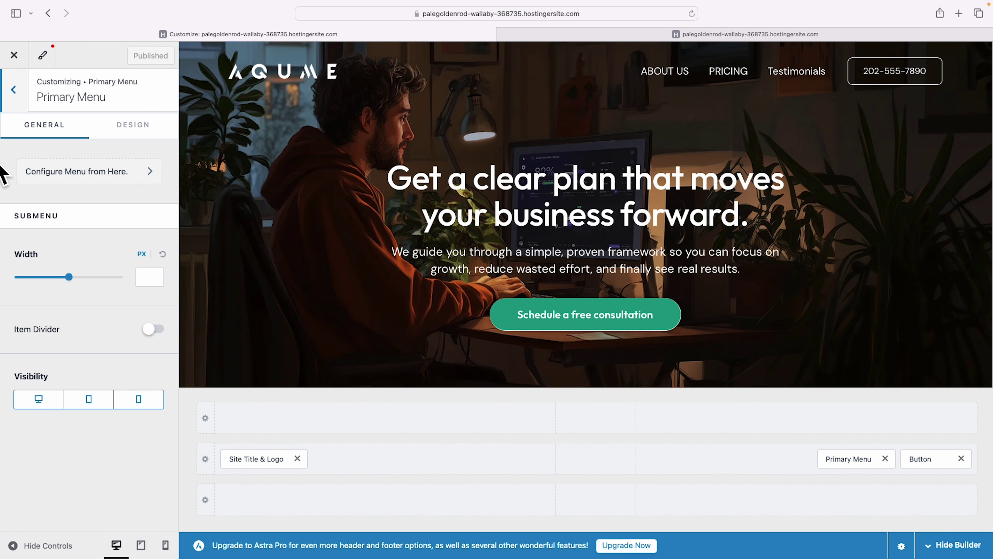
click(133, 137)
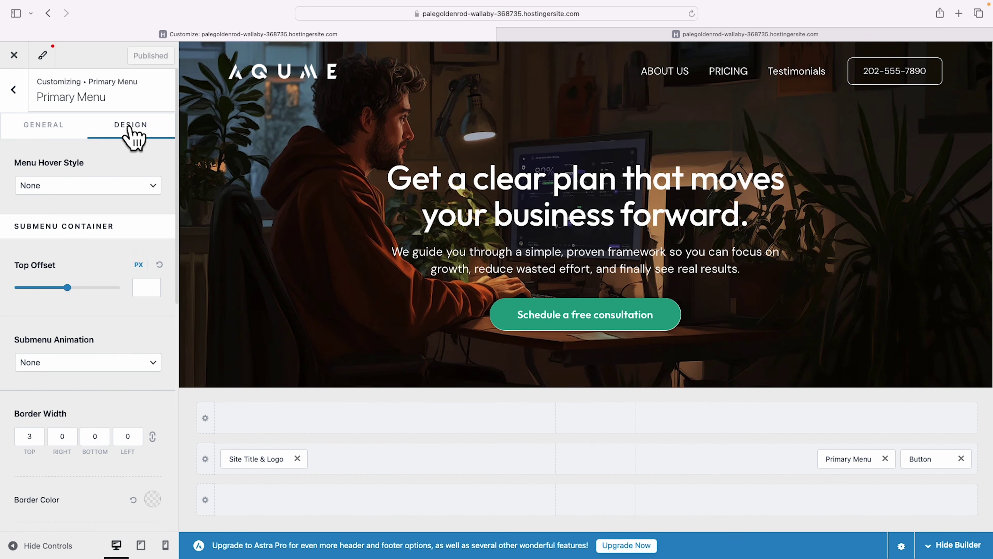
scroll(133, 153, down, 3)
scroll(156, 282, down, 5)
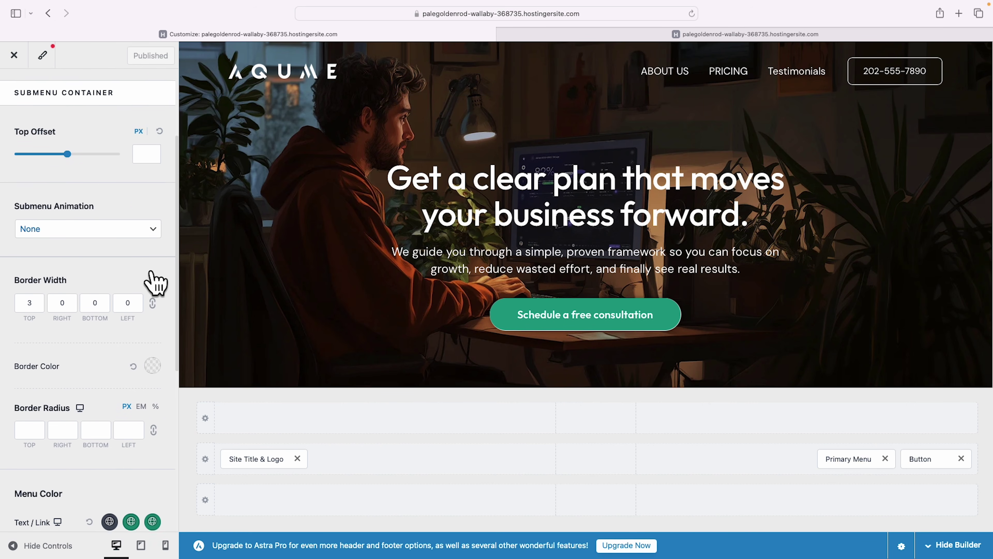
scroll(156, 282, down, 3)
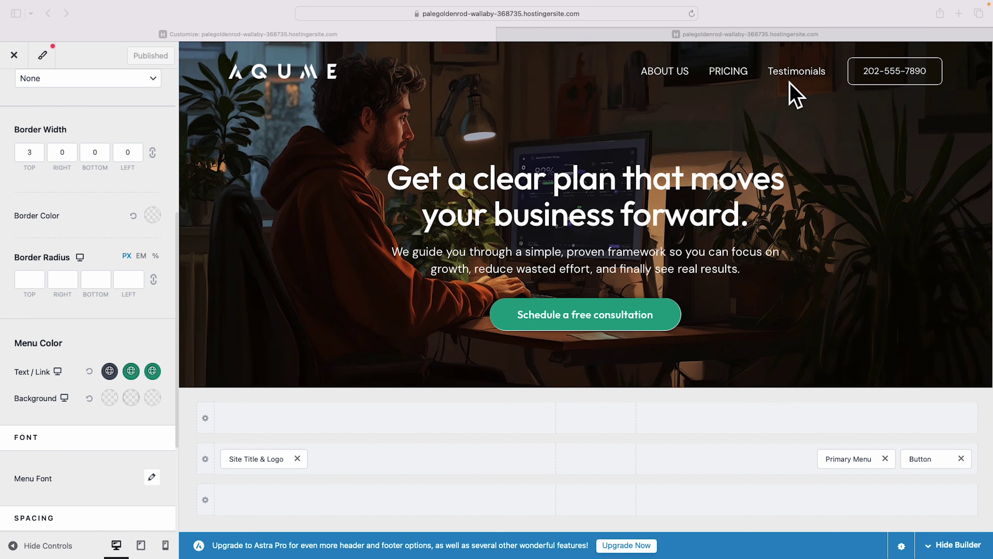
scroll(117, 285, down, 4)
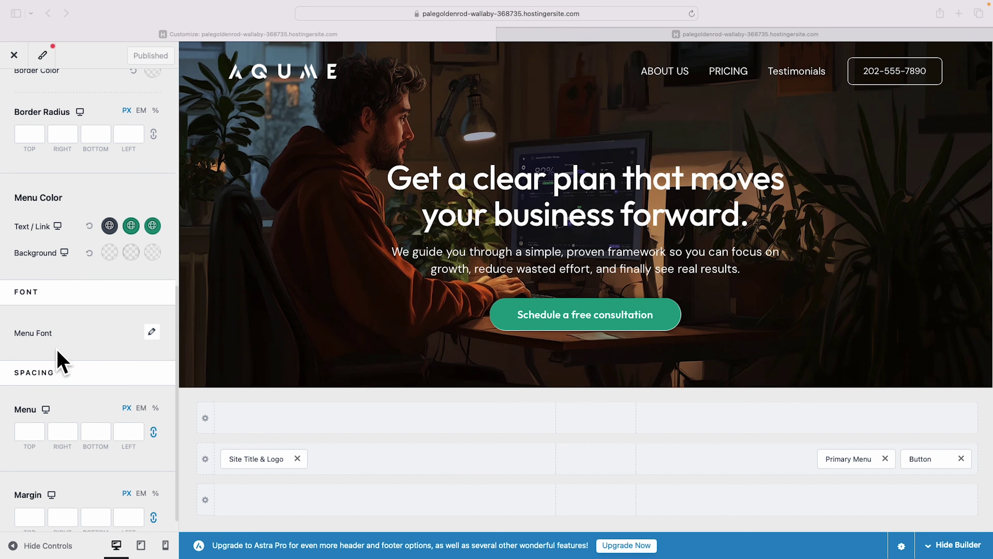
click(152, 332)
click(72, 385)
text(OUT)
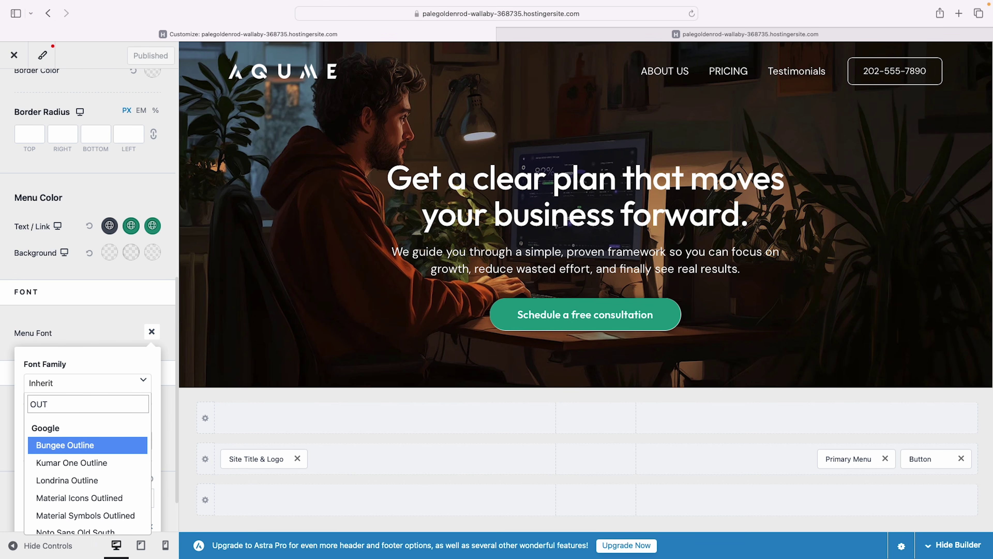
text(F)
click(58, 444)
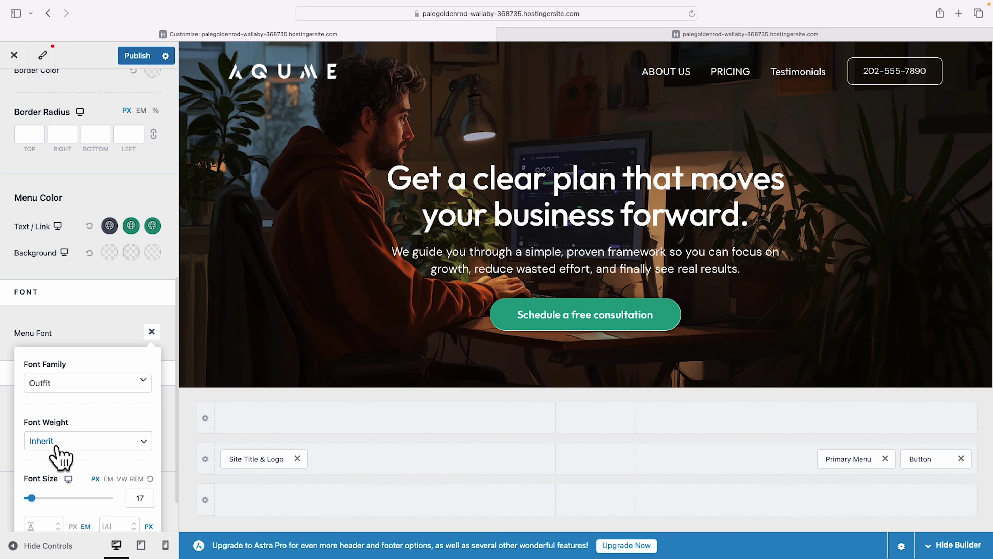
Make the menu text uppercase with Semi-Bold 600 font weight.
scroll(82, 417, down, 3)
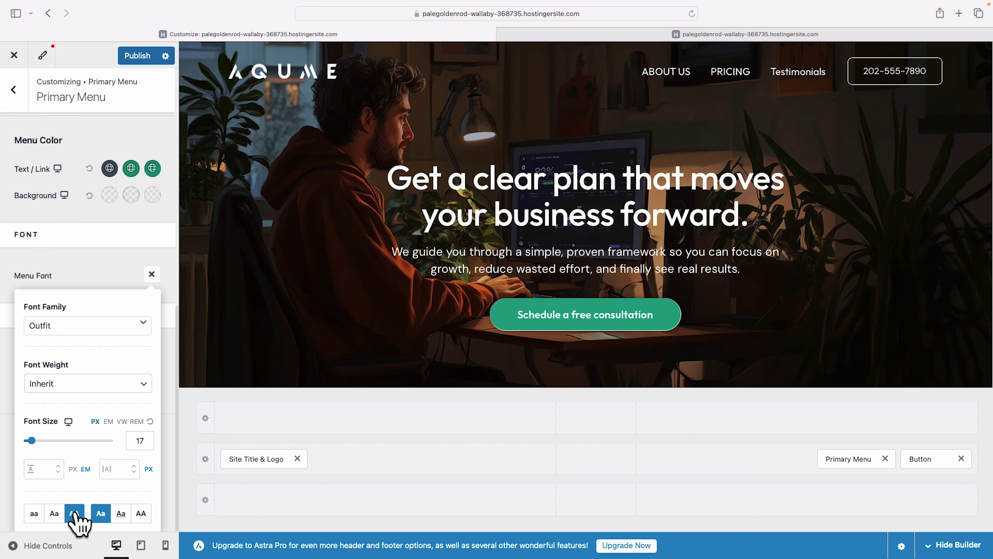
click(74, 511)
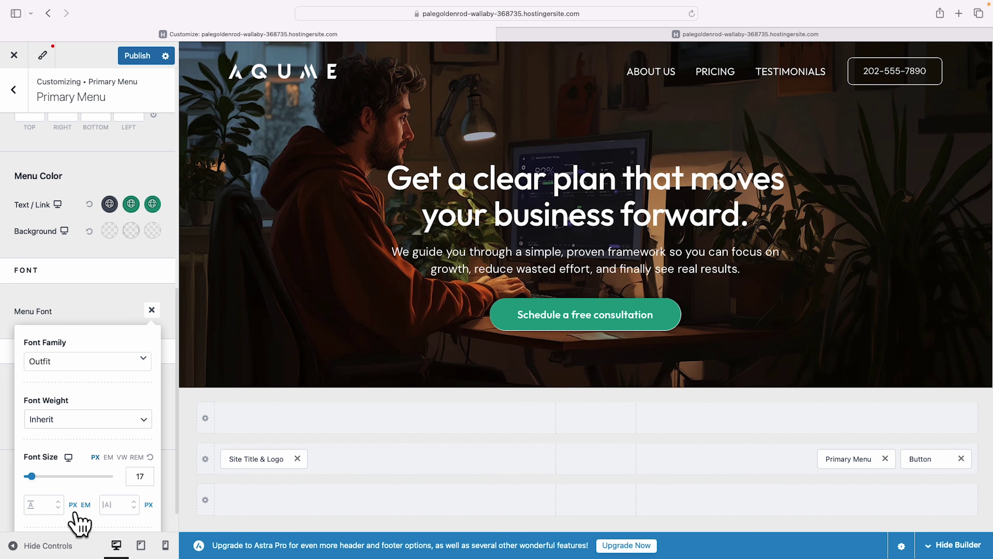
scroll(78, 523, down, 2)
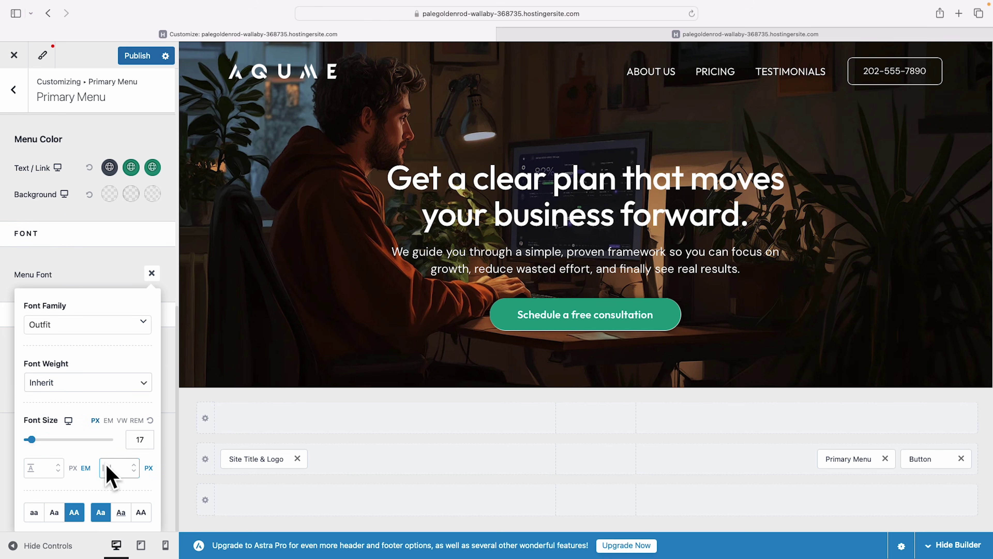
click(140, 387)
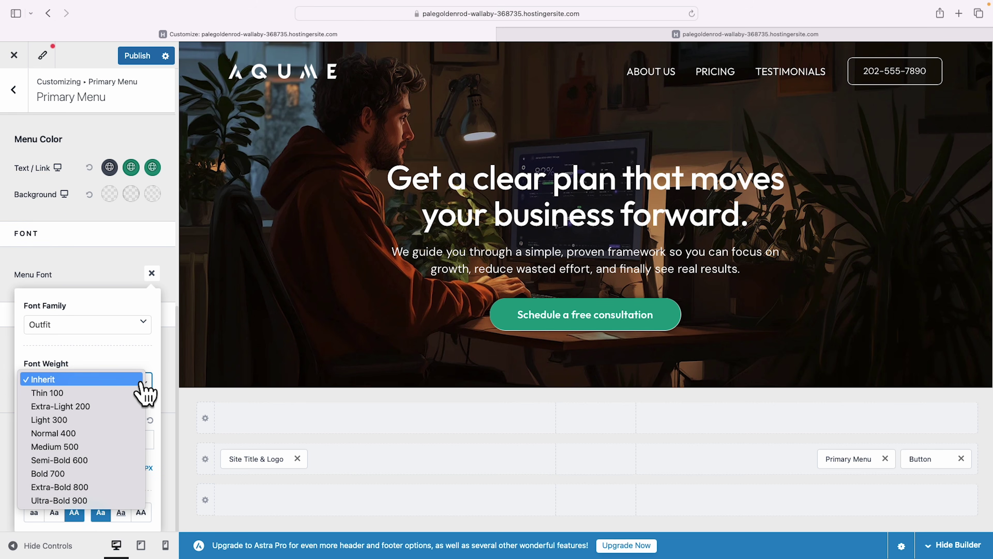
click(105, 461)
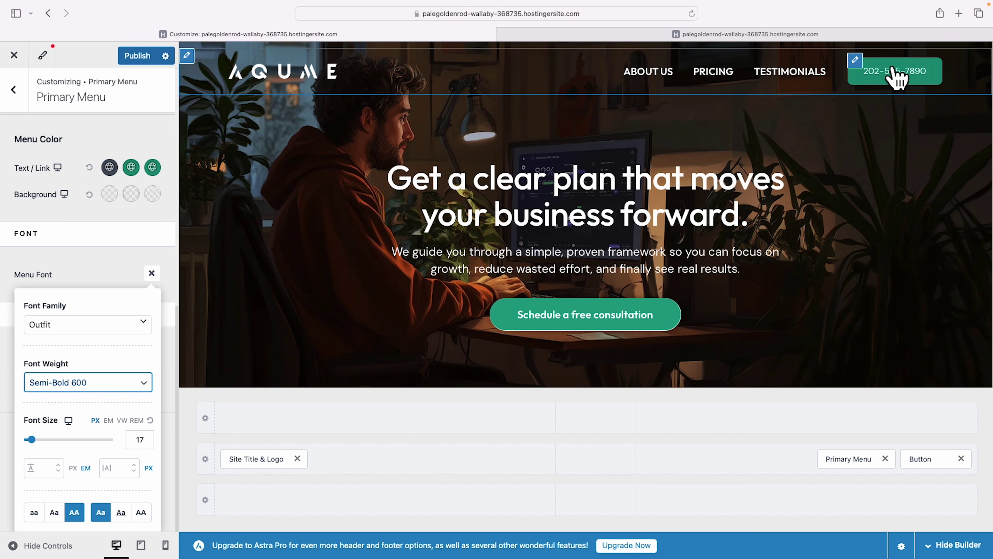
click(855, 60)
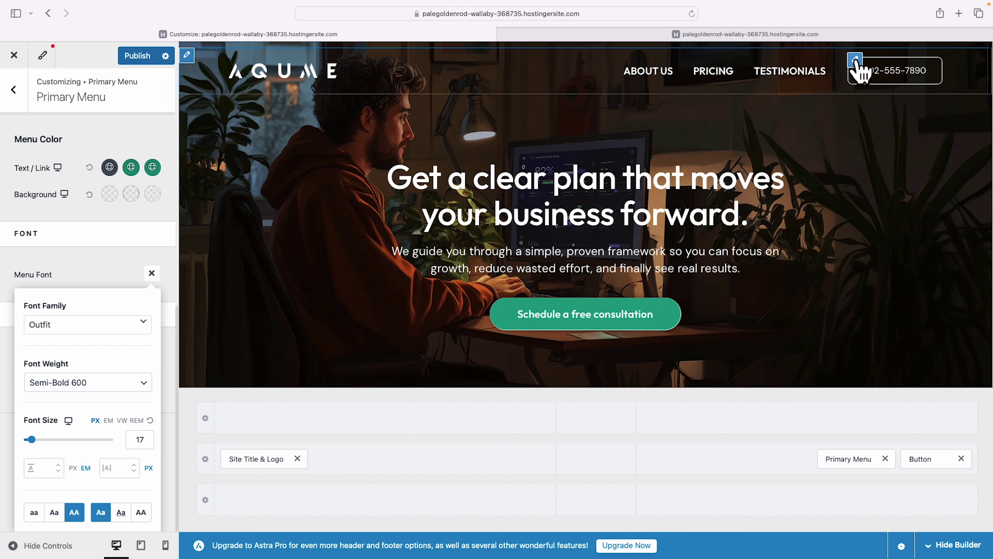
Change the header button text to 'Schedule a free consultation' and its link to /contact.
triple_click(91, 190)
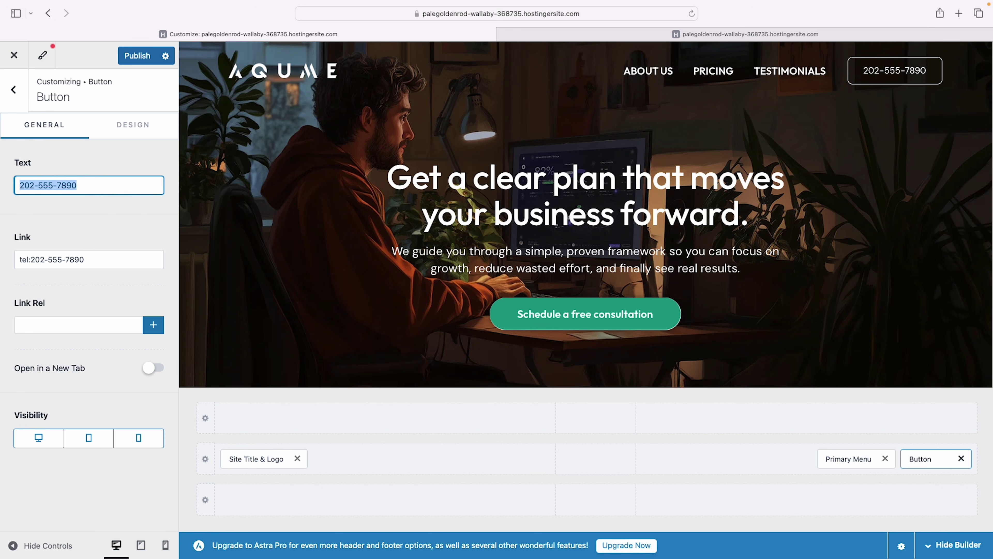
text(Schedule a free consultation)
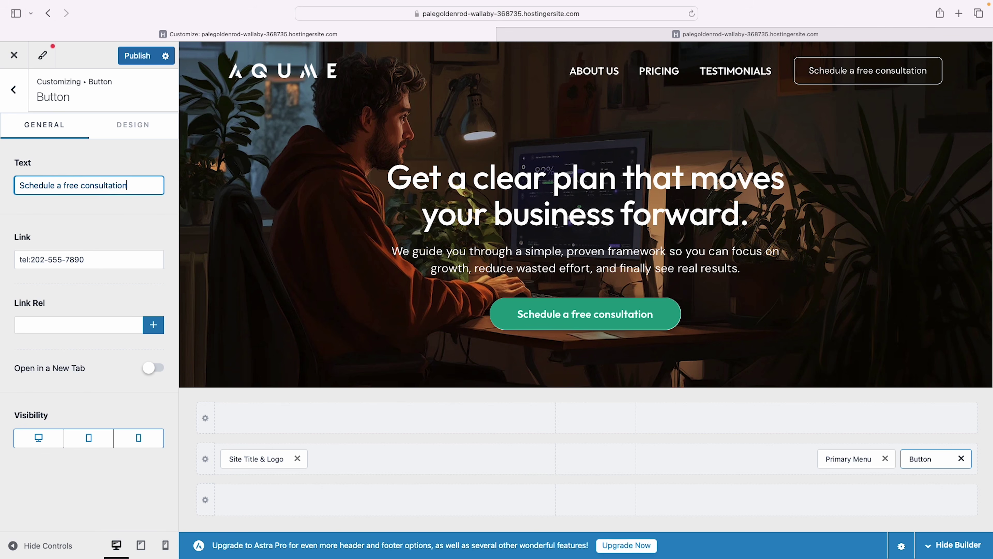
drag(96, 267, 16, 268)
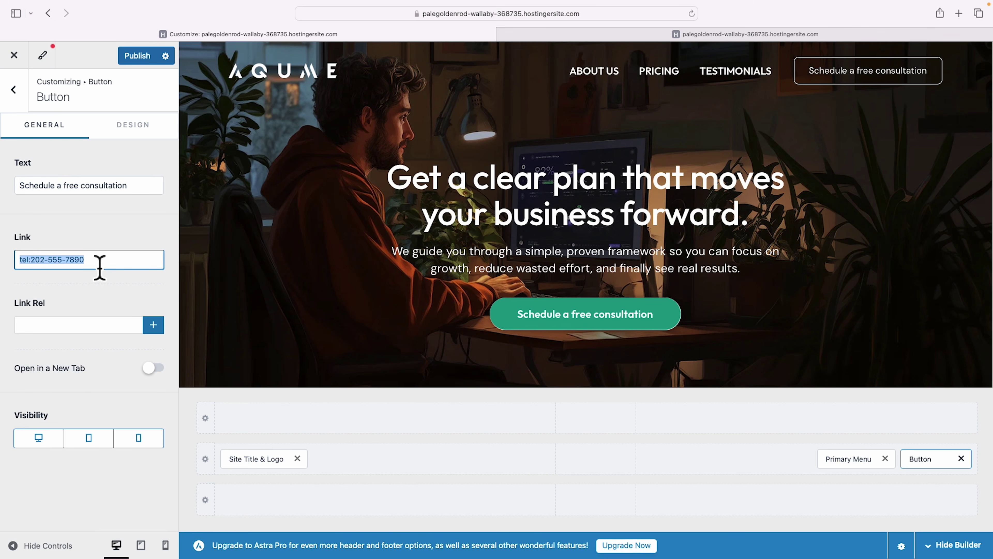
text(/contact)
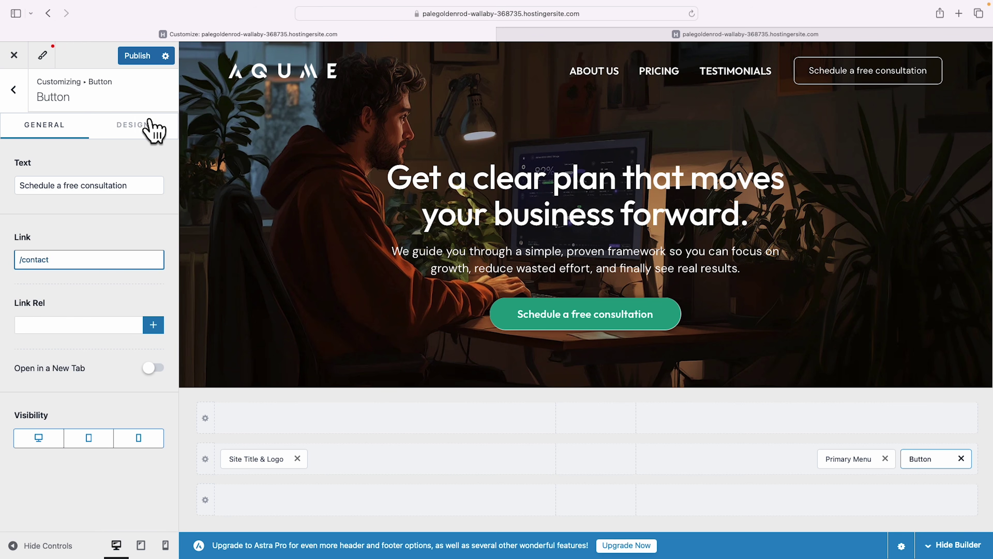
click(140, 127)
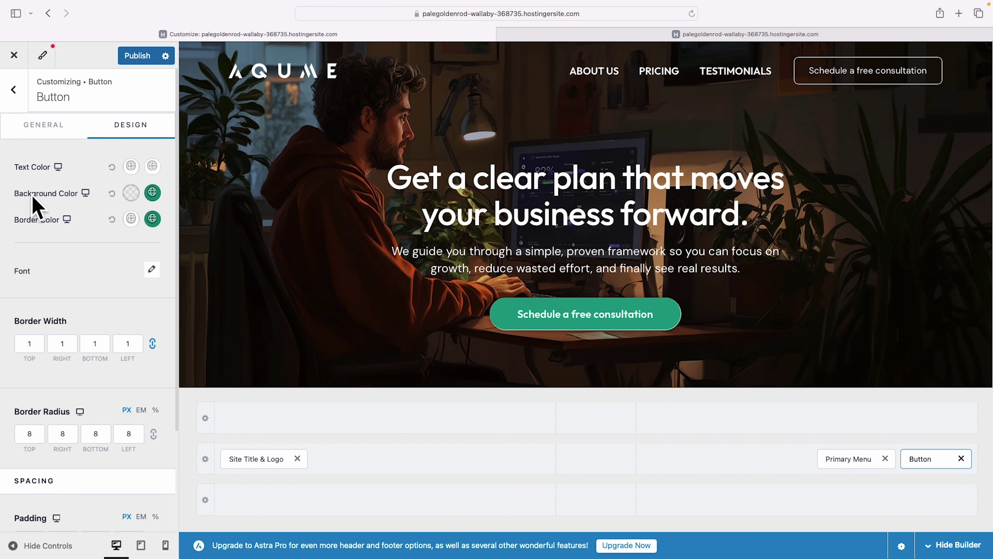
Give the button a #1B9C85 green background and a darker #126555 hover background.
click(131, 192)
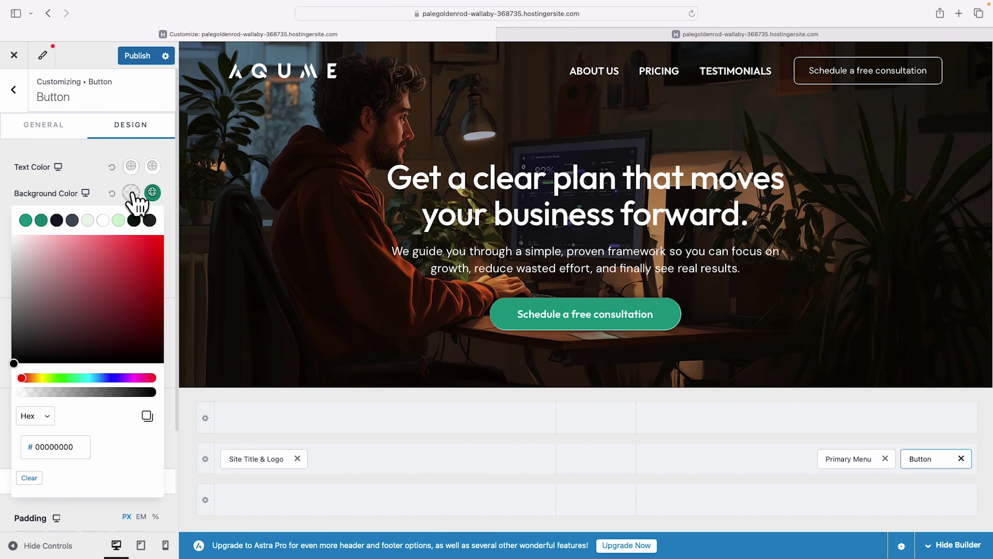
click(26, 220)
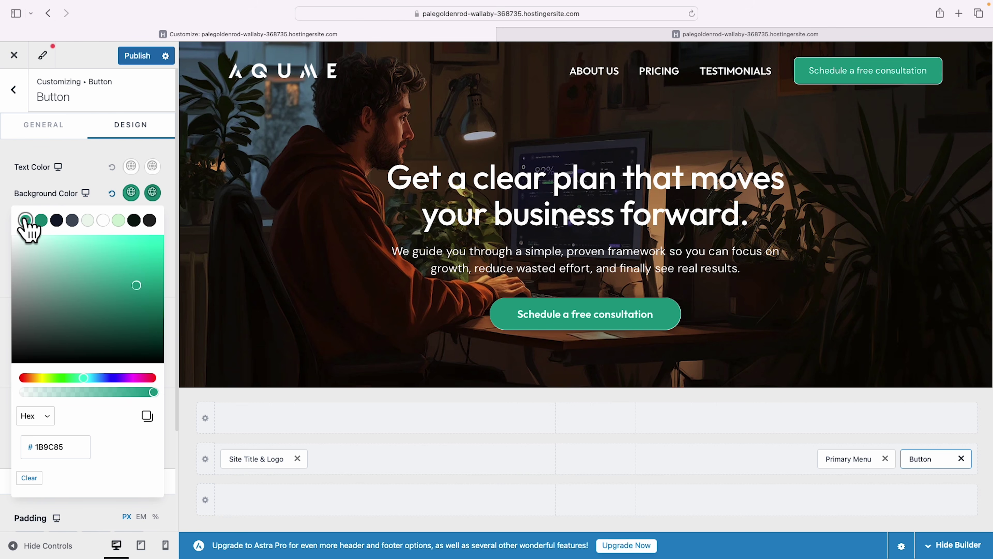
click(152, 192)
click(41, 220)
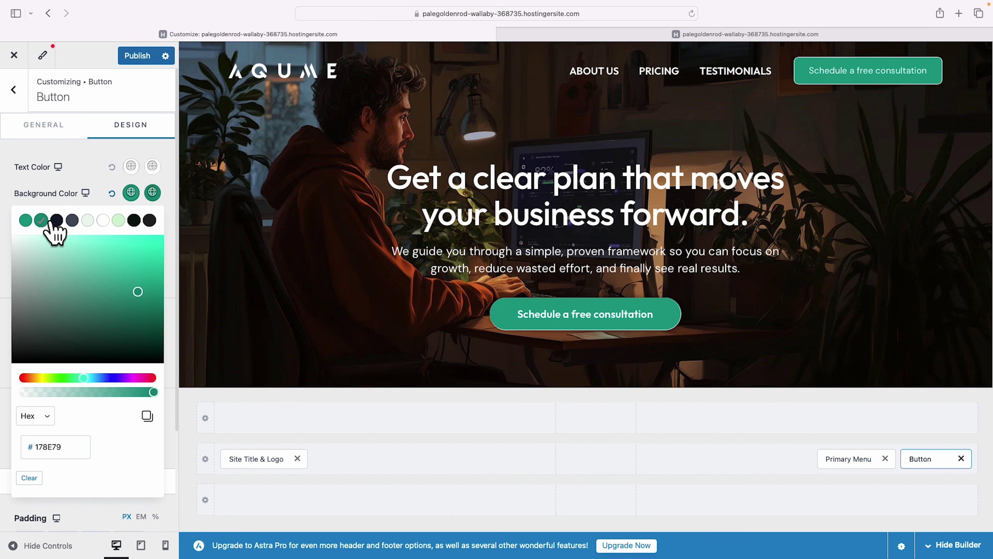
click(136, 312)
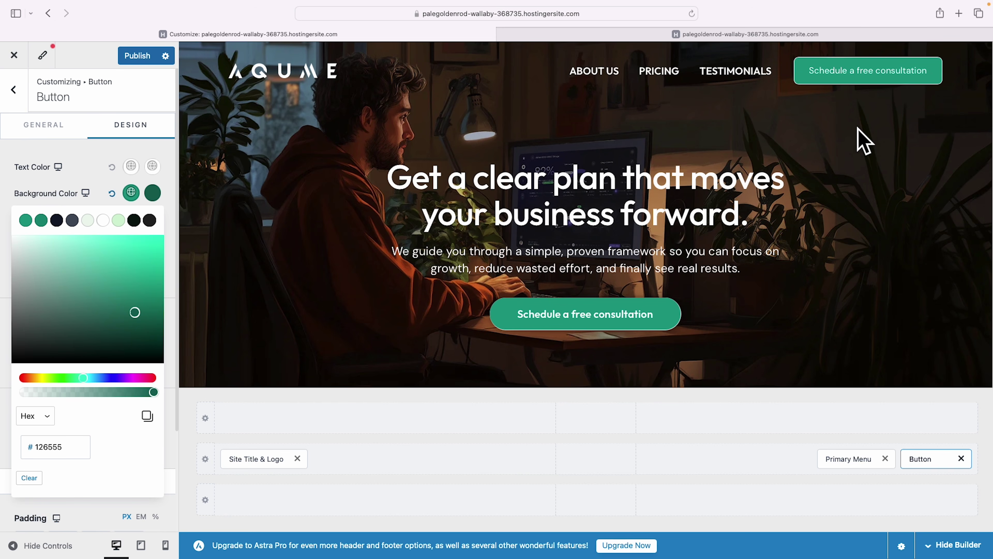
key(Escape)
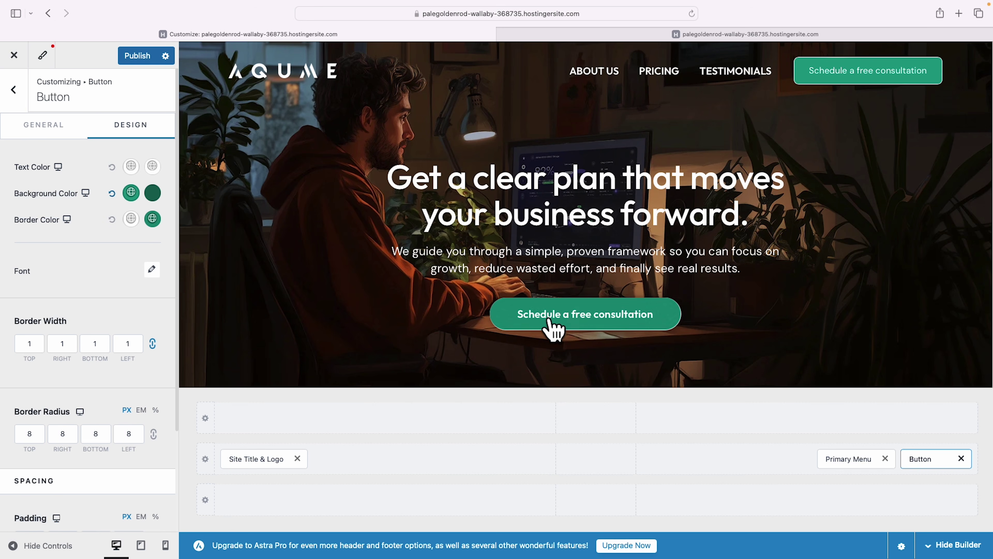
click(152, 269)
click(87, 319)
text(outfit)
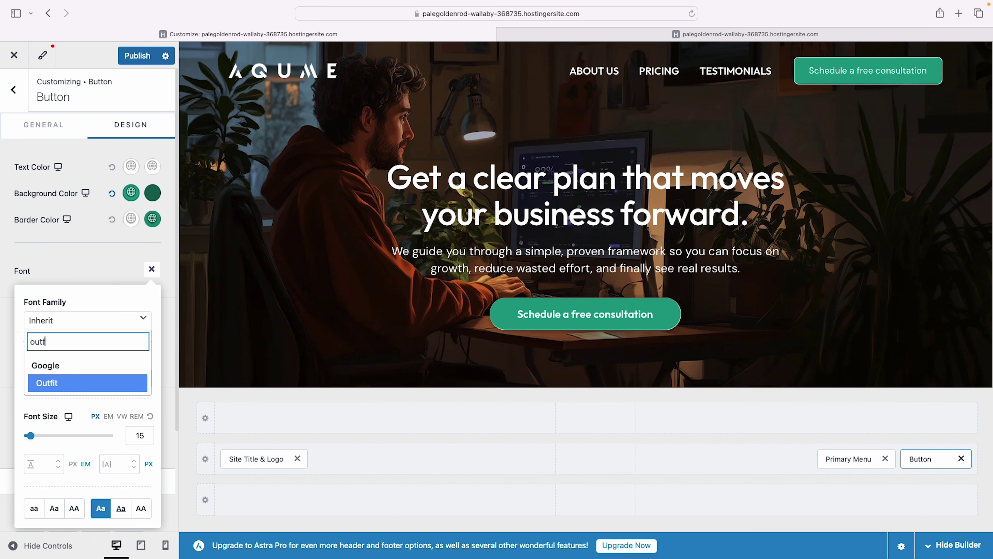
click(59, 383)
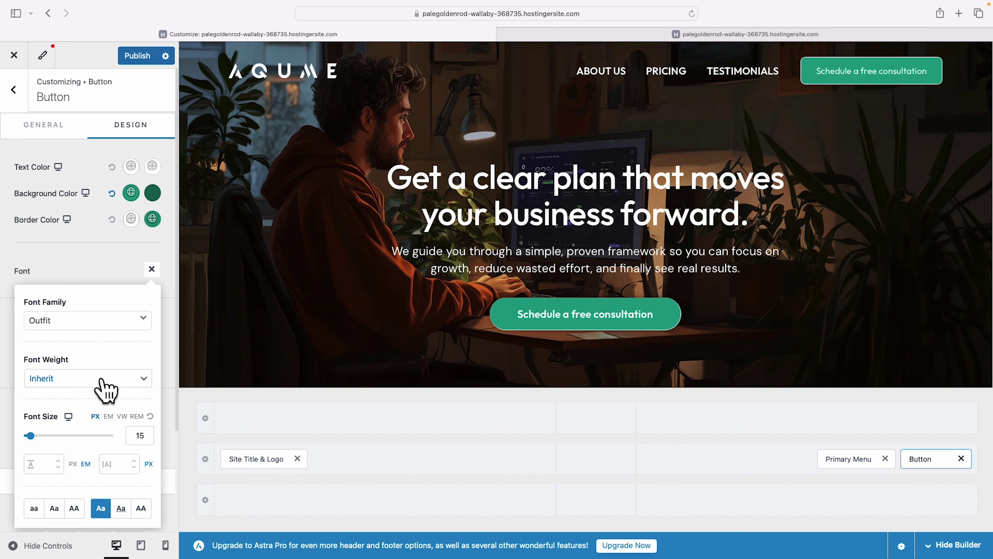
click(105, 377)
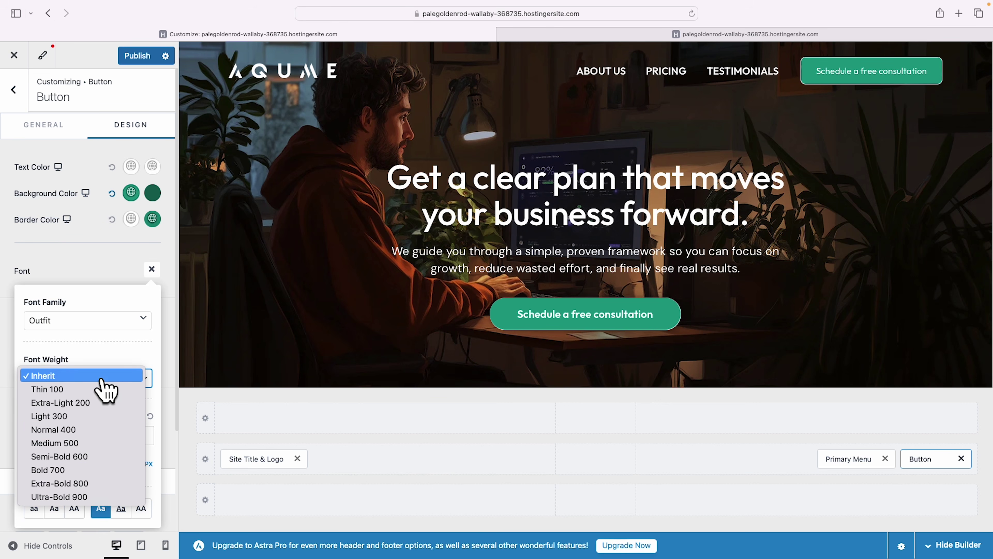
click(94, 457)
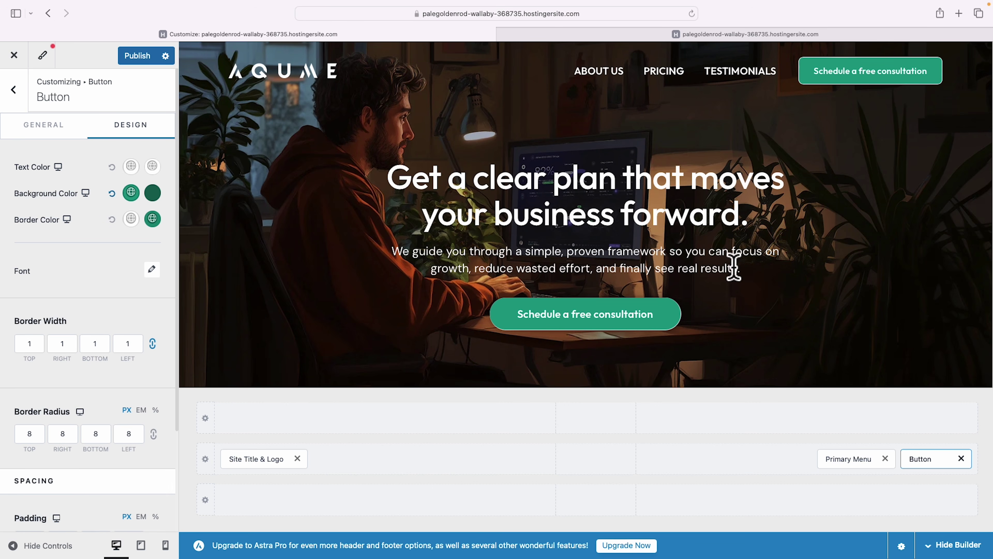
click(87, 434)
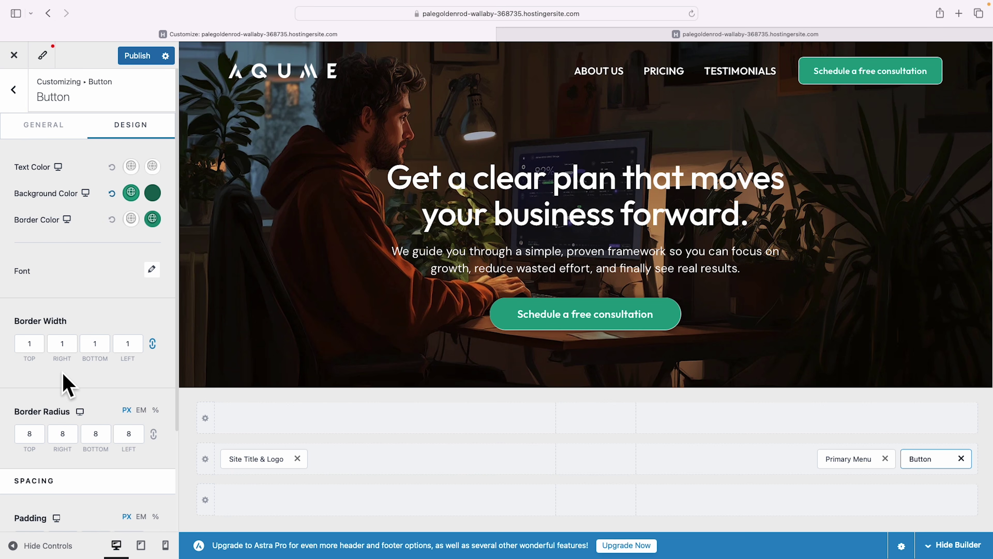
Set the button's top and left border widths to 0 and round all corners to 30 px.
click(39, 348)
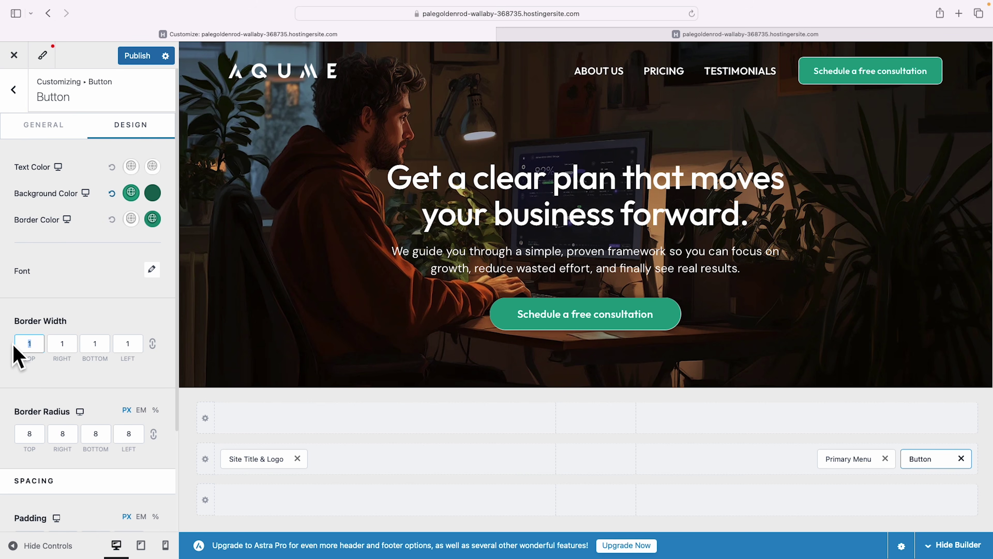
double_click(125, 345)
text(0)
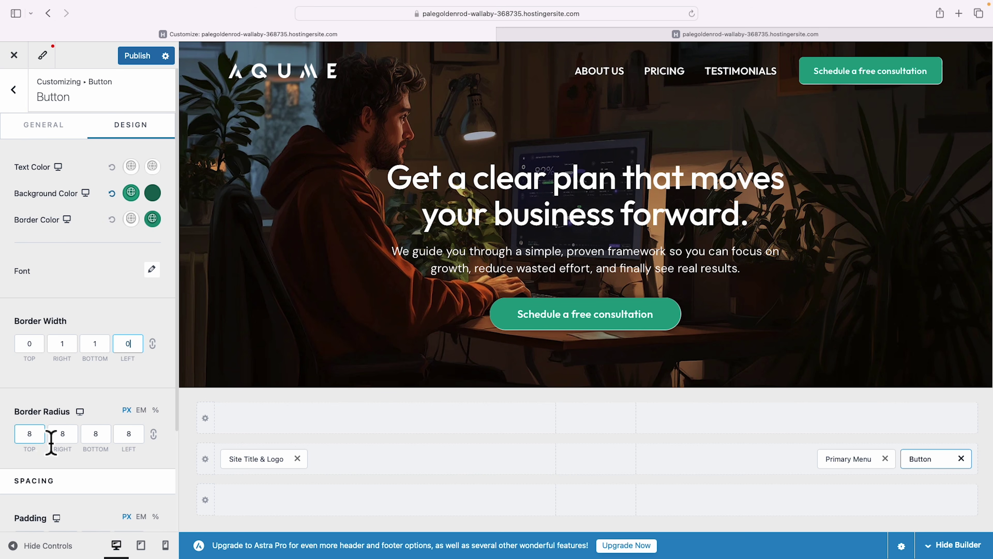
click(158, 433)
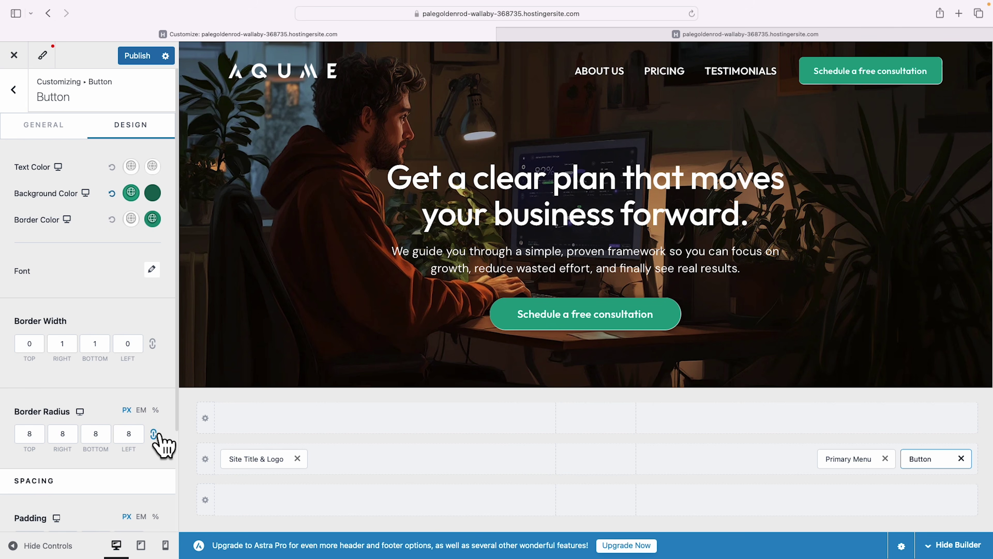
click(34, 440)
drag(35, 445, 19, 446)
text(30)
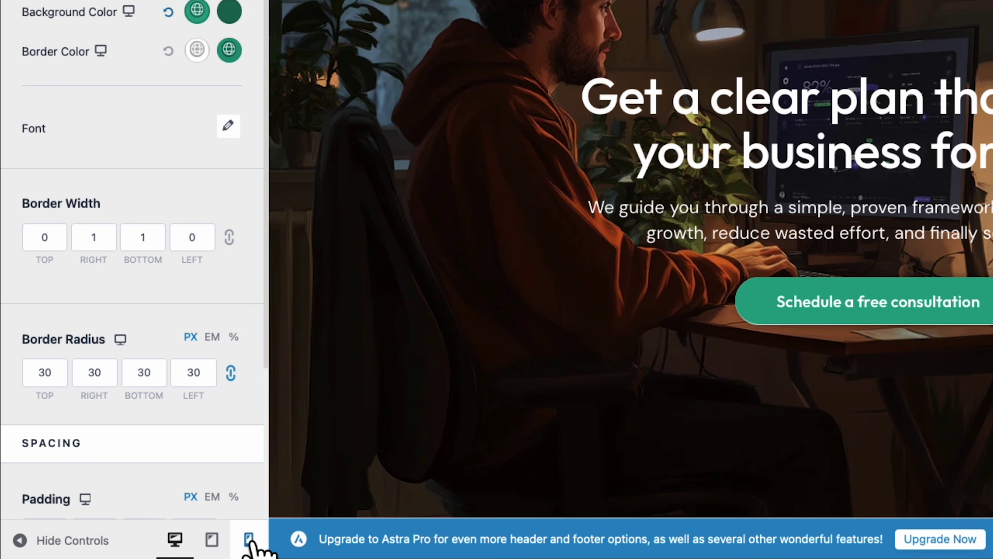
Preview the site at mobile size and check the hamburger navigation menu.
click(249, 539)
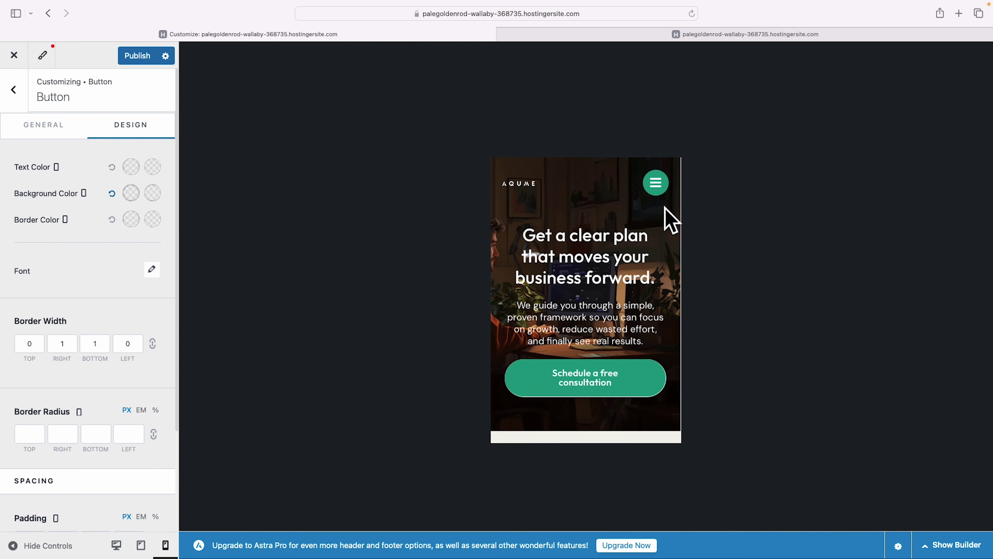
click(661, 188)
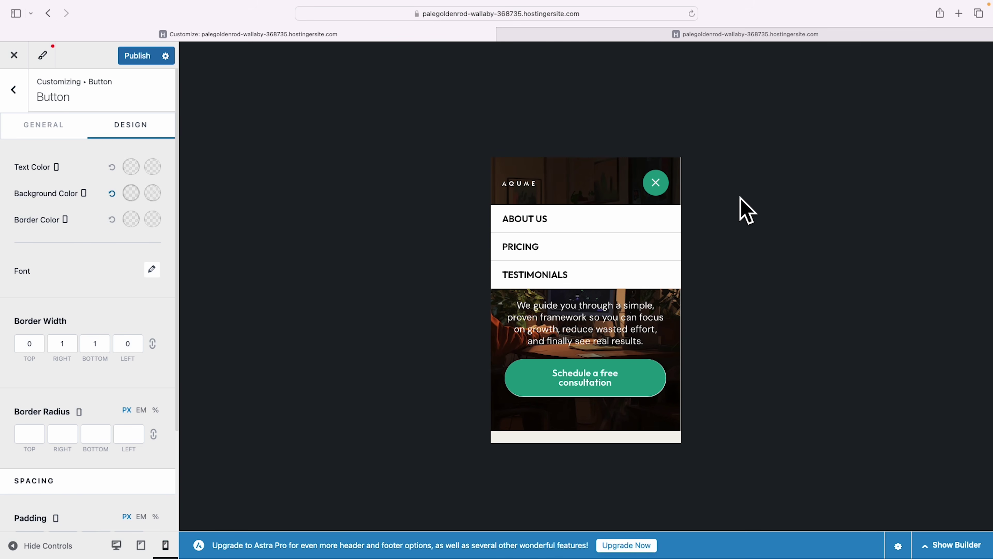
click(661, 185)
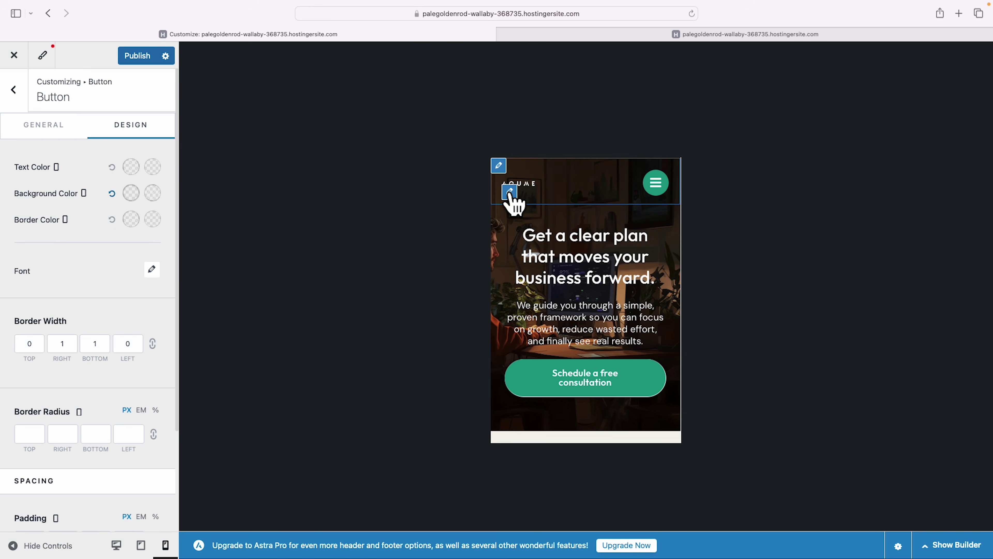
Set the transparent header's mobile logo width to 100 px, publish, and reload the Customizer.
click(509, 193)
scroll(104, 276, down, 3)
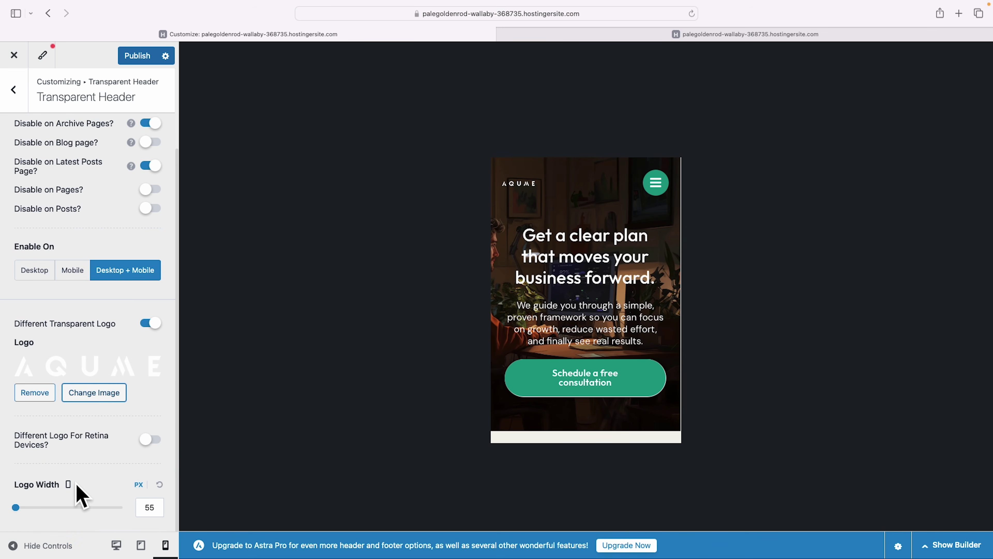
drag(15, 508, 23, 509)
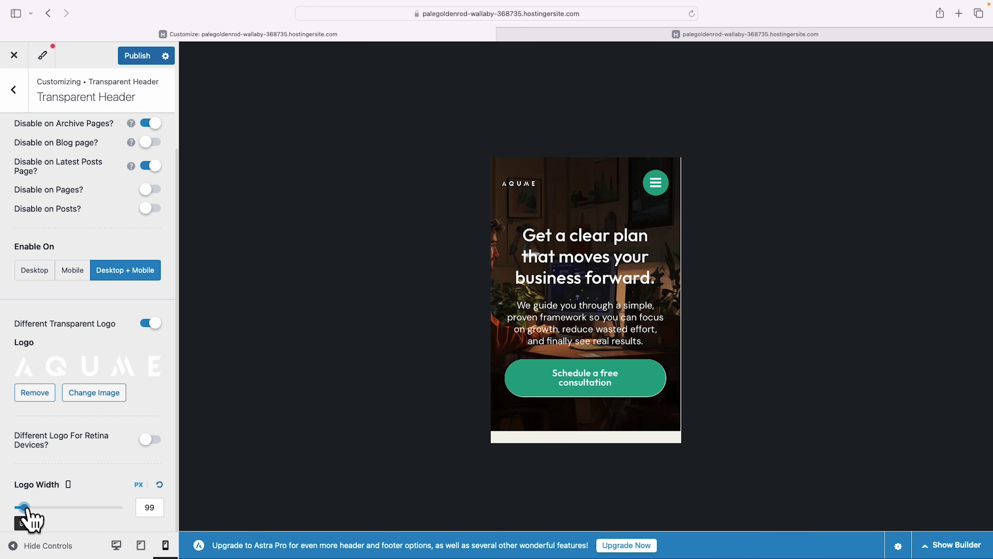
double_click(143, 511)
text(100)
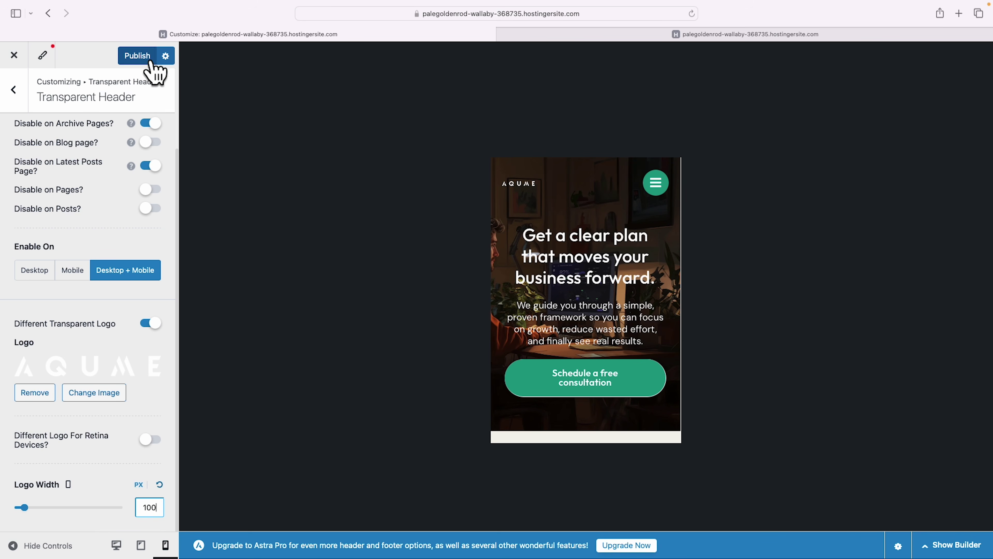
click(146, 58)
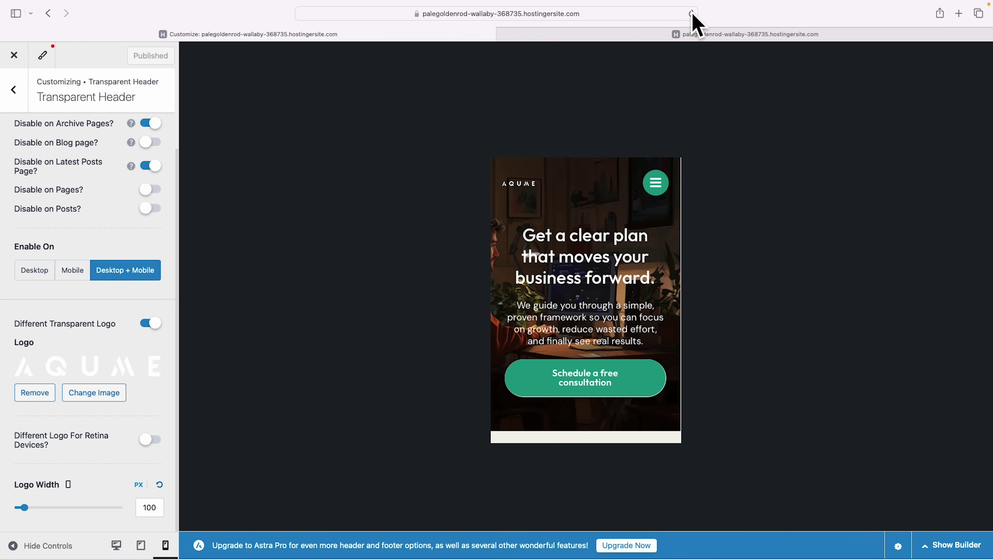
click(691, 14)
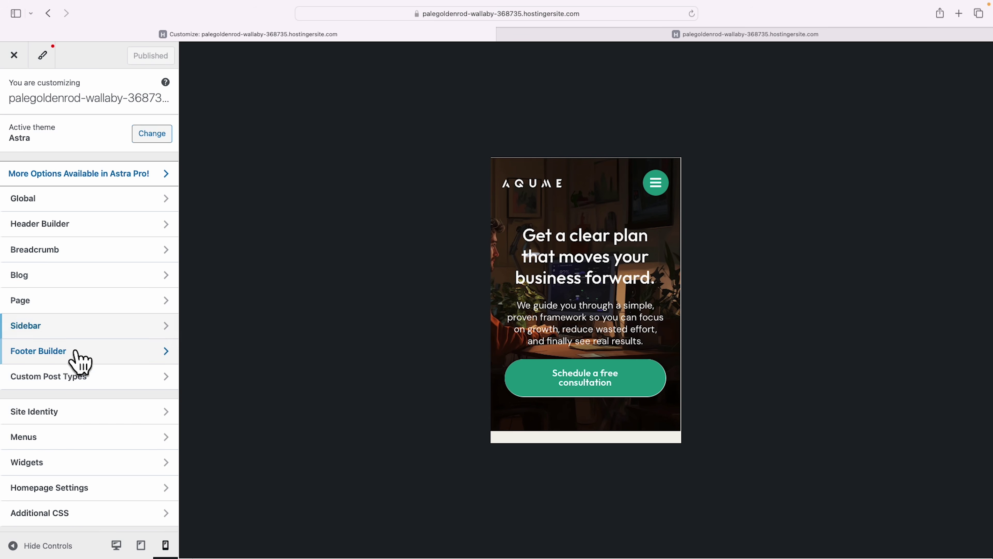
In the Footer Builder at desktop preview, delete the bird image from the HTML 1 element.
click(60, 353)
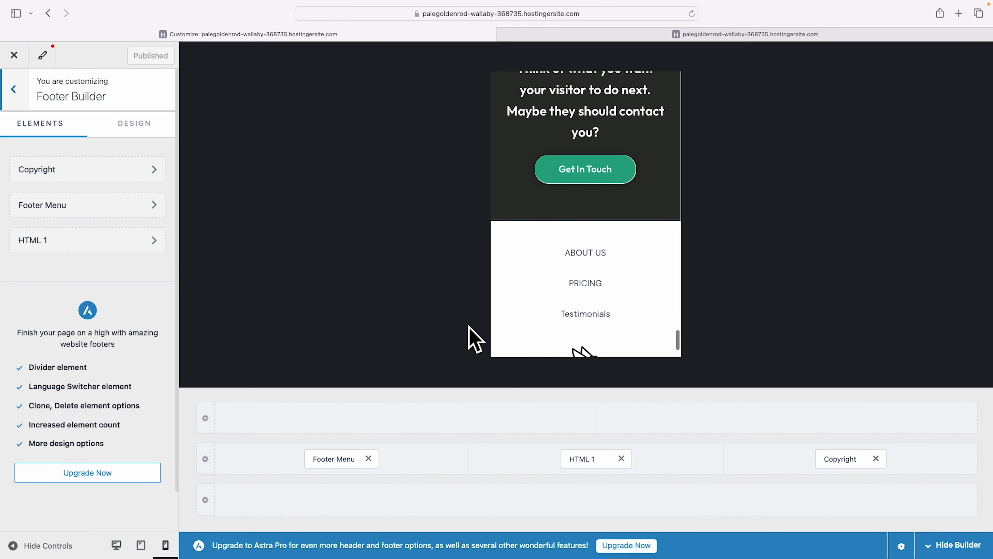
click(116, 545)
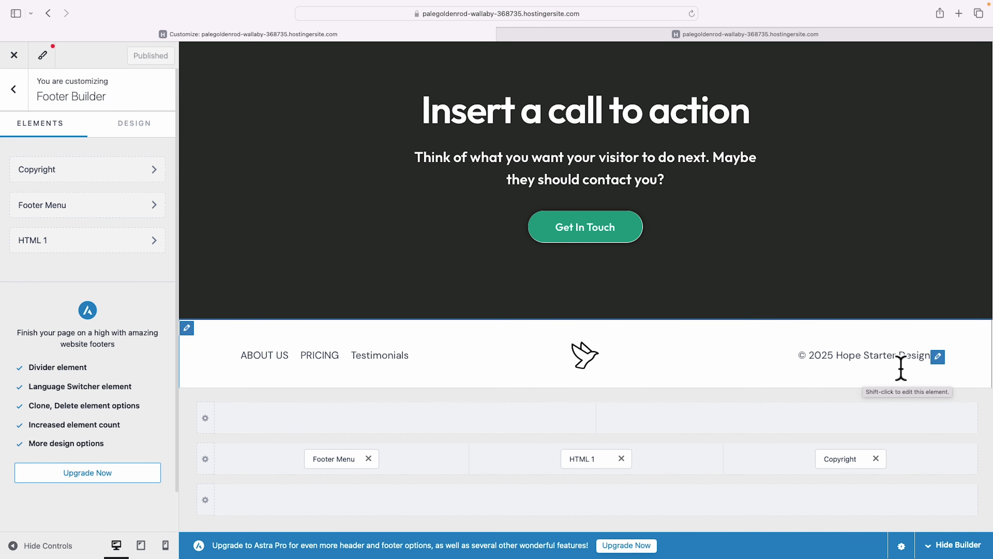
scroll(610, 370, down, 1)
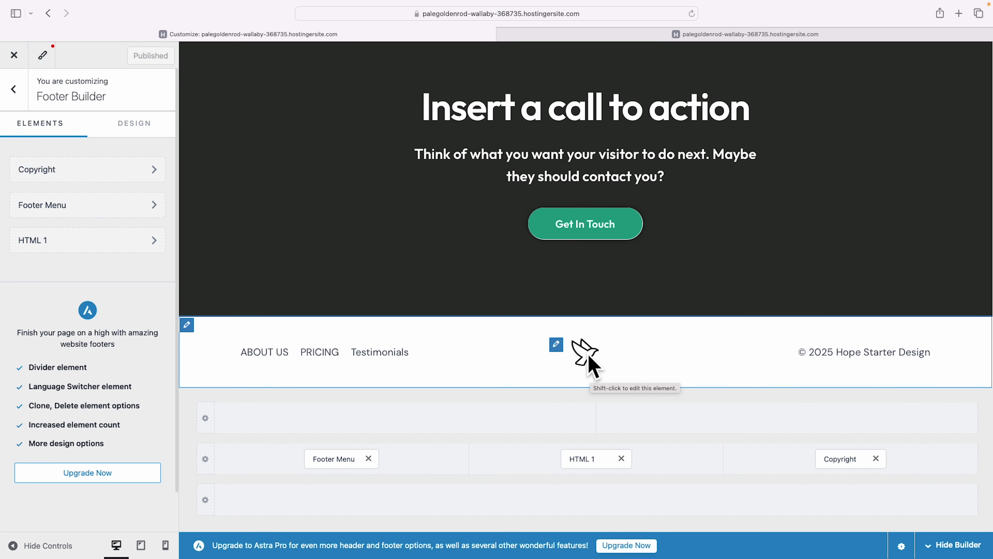
click(556, 345)
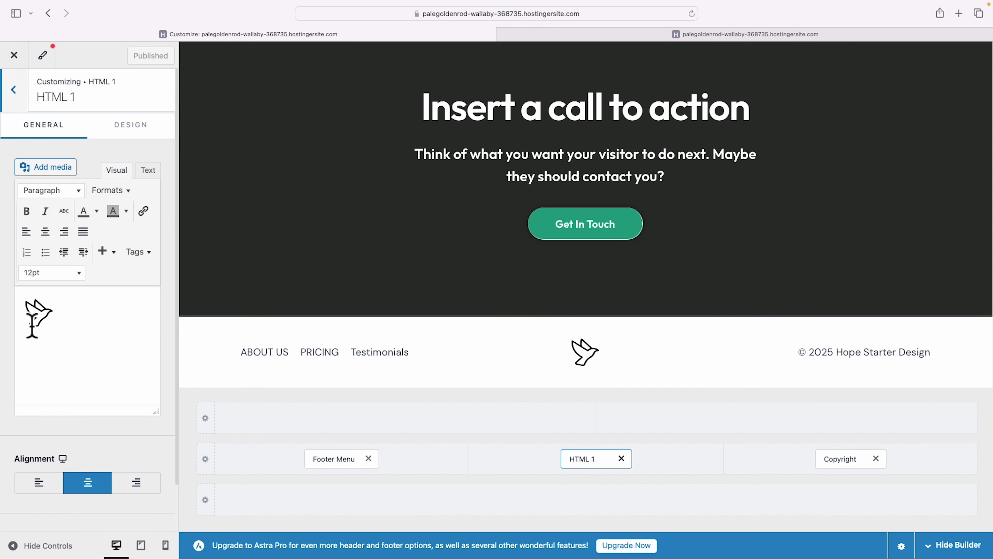
click(53, 321)
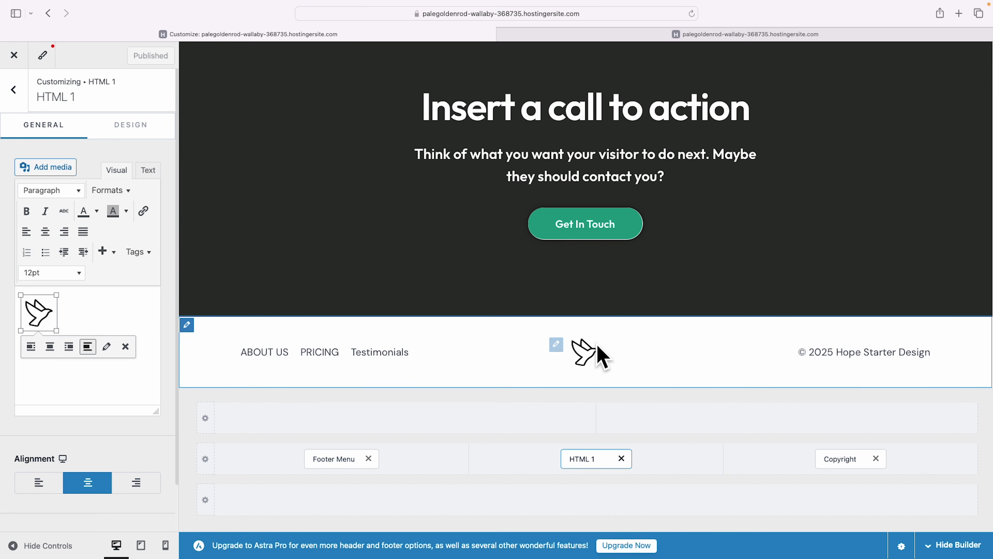
click(76, 322)
click(39, 313)
key(BackSpace)
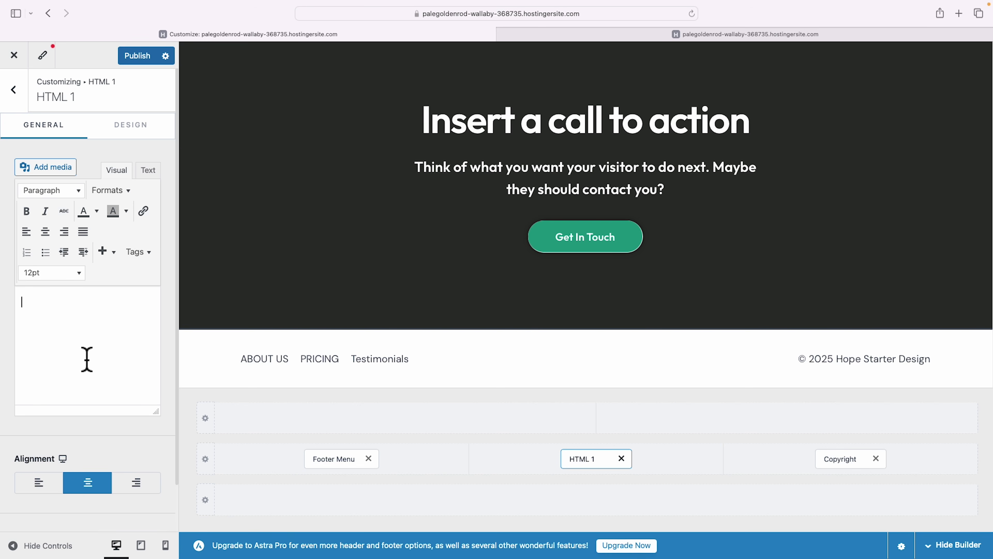
click(236, 358)
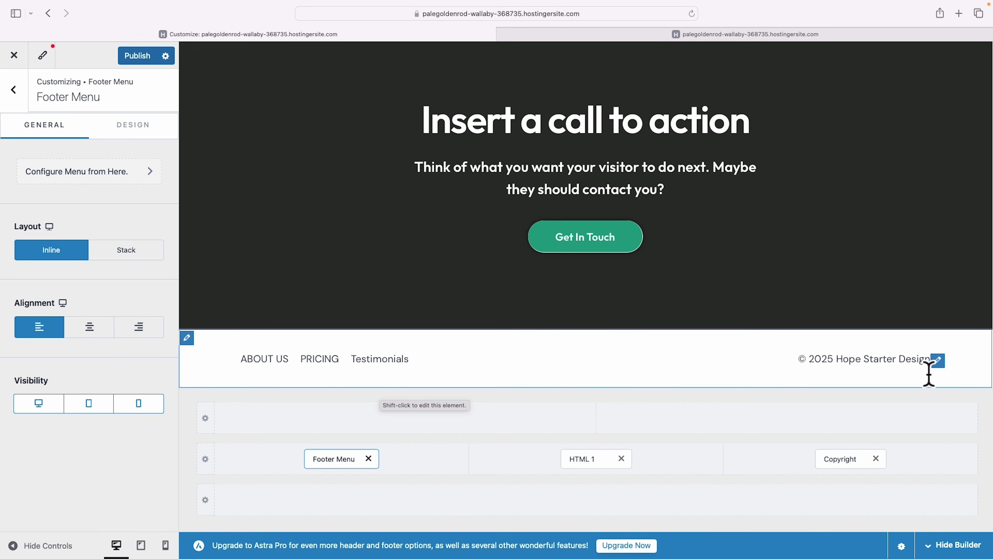
Change the footer copyright text to read 'Your business name here.'.
click(938, 360)
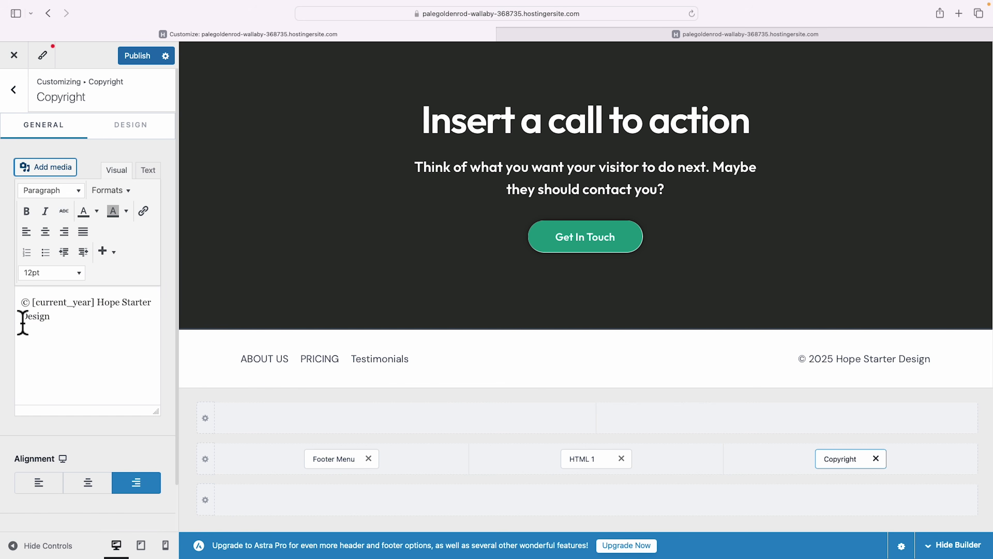
drag(97, 302, 131, 339)
text(Your business name here.)
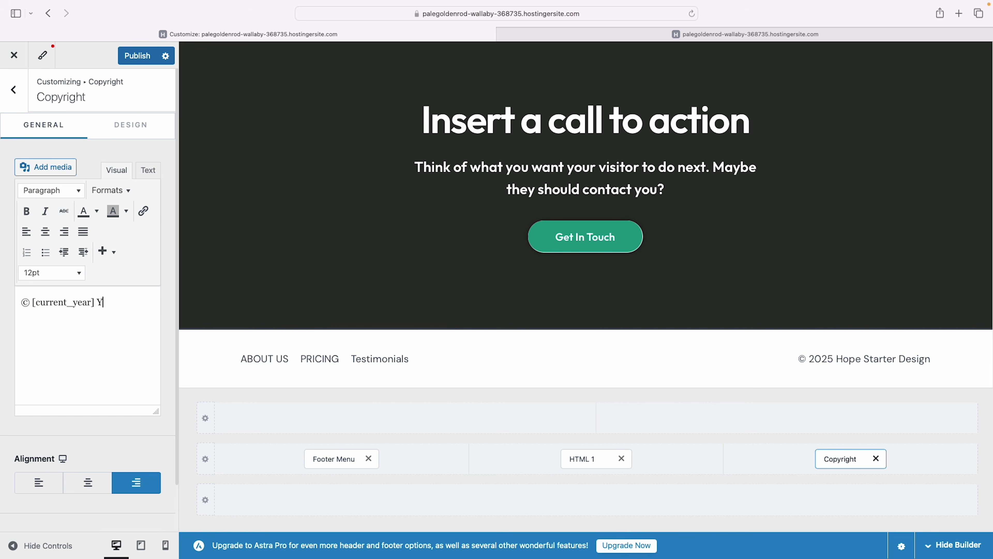
Set the Primary Footer background to near-black #010101 and publish the changes.
click(190, 341)
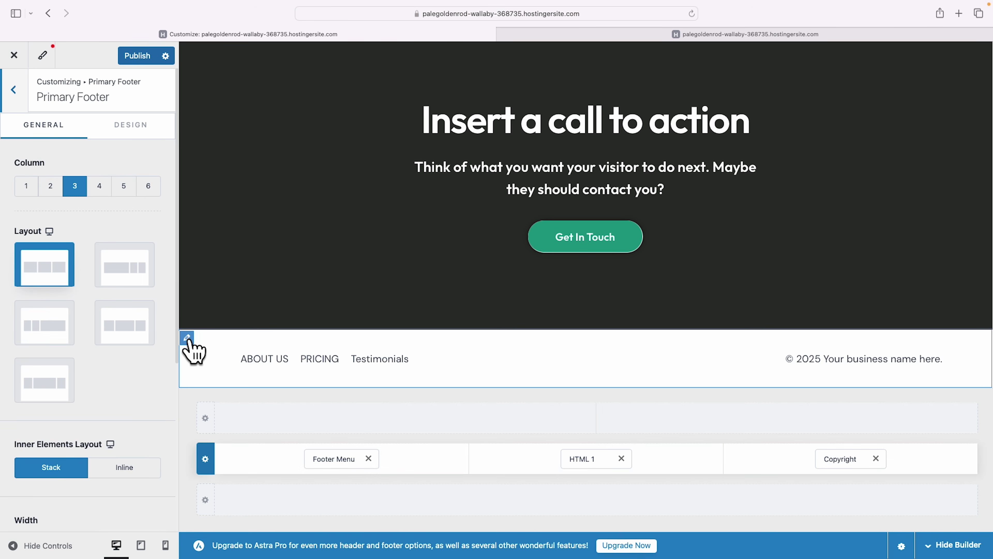
click(129, 126)
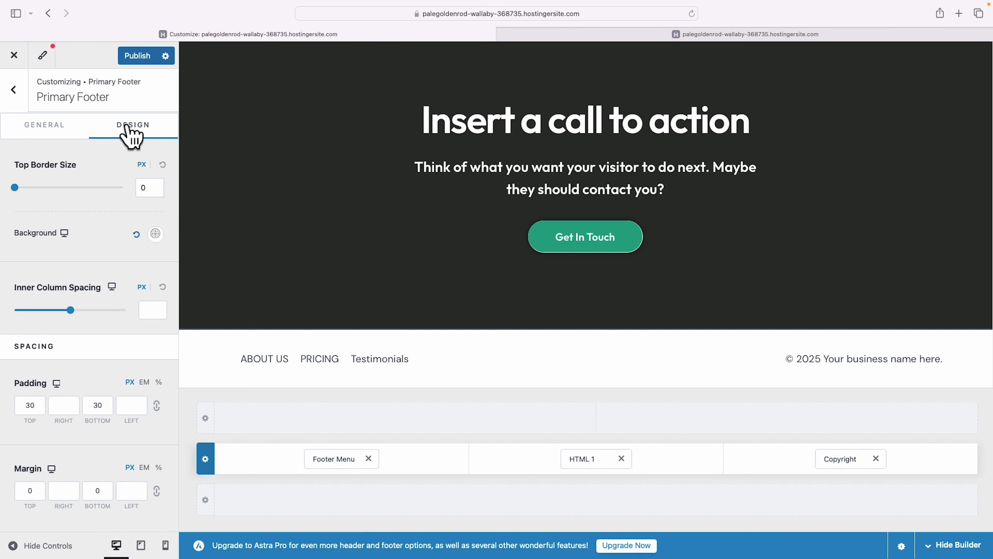
click(155, 235)
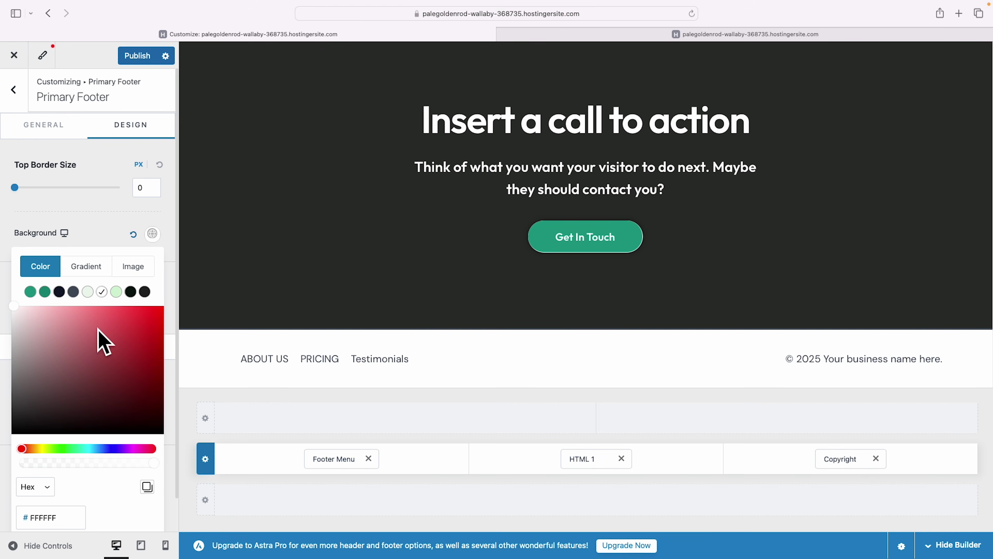
drag(37, 403, 3, 449)
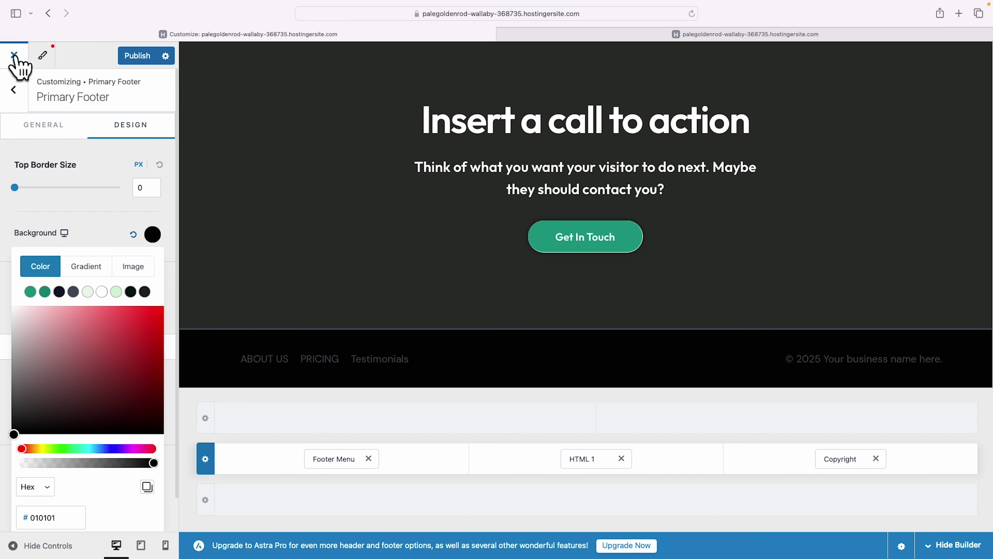
click(140, 60)
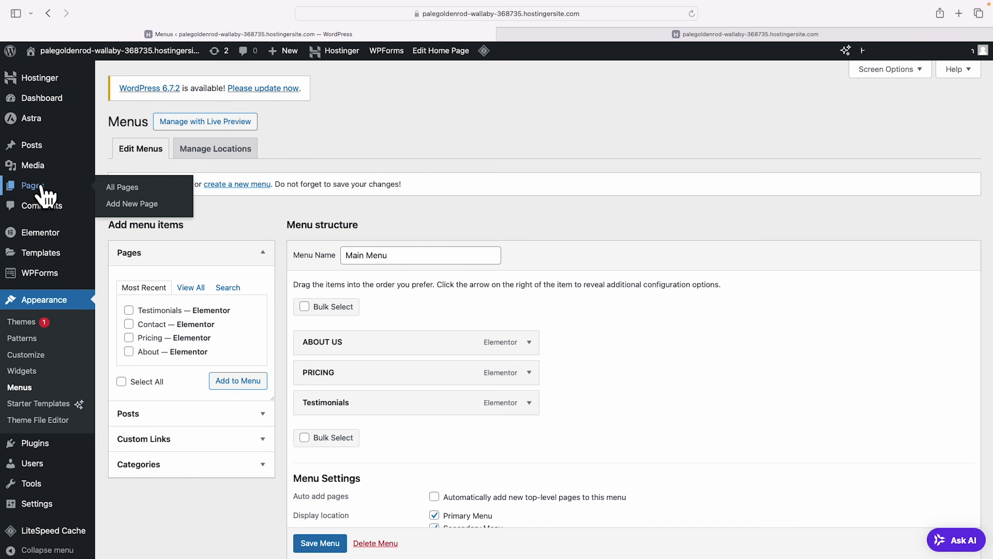
View the live Home page from All Pages and scroll down through its sections.
click(42, 188)
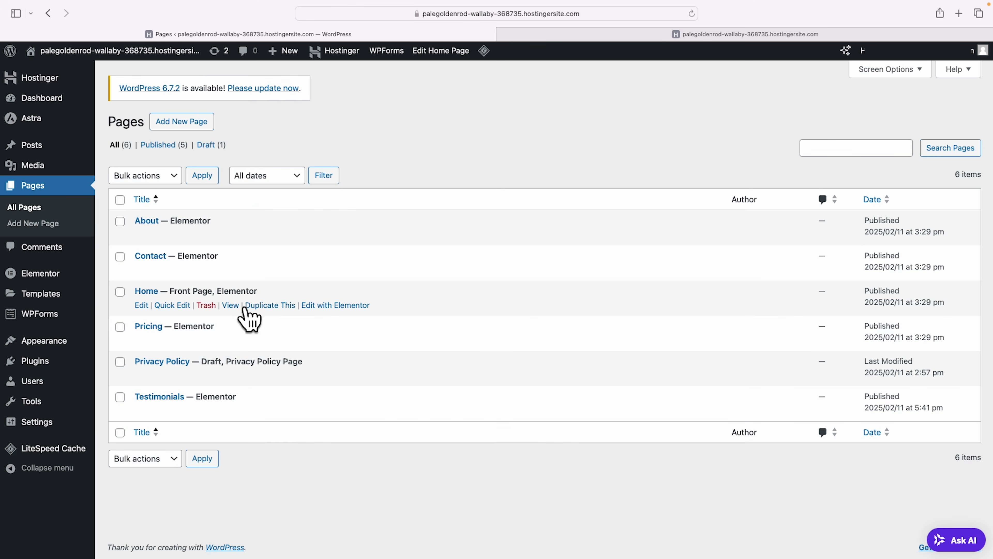
click(231, 306)
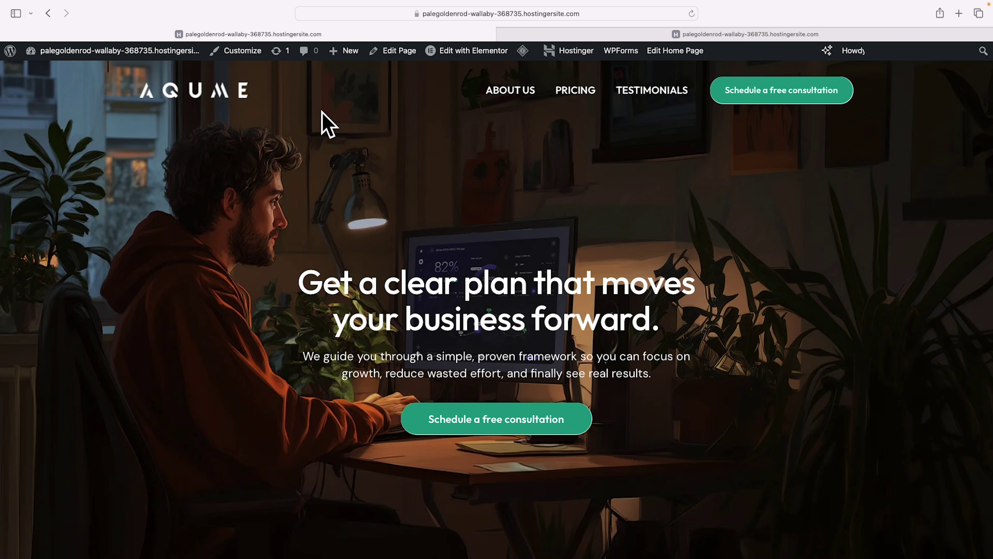
scroll(866, 167, down, 10)
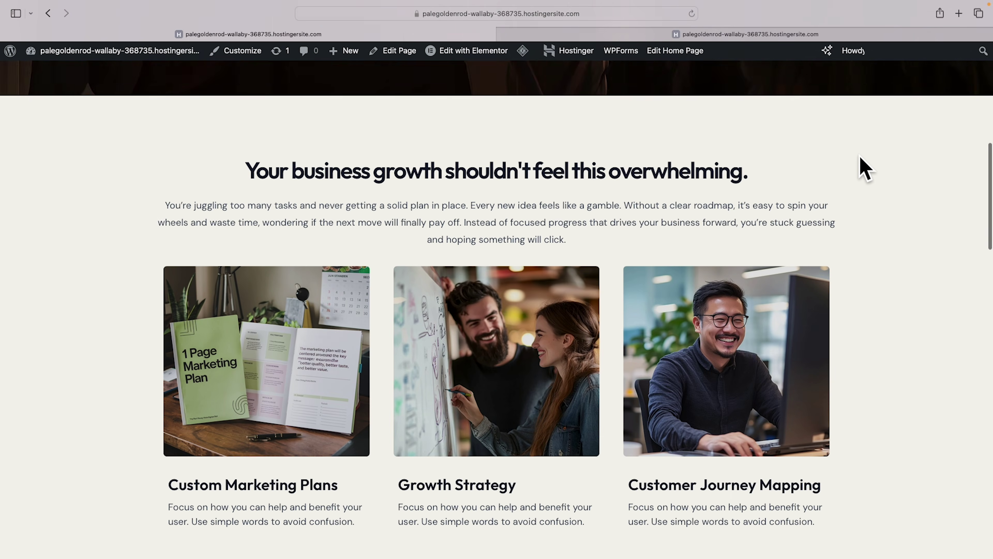
scroll(865, 166, down, 10)
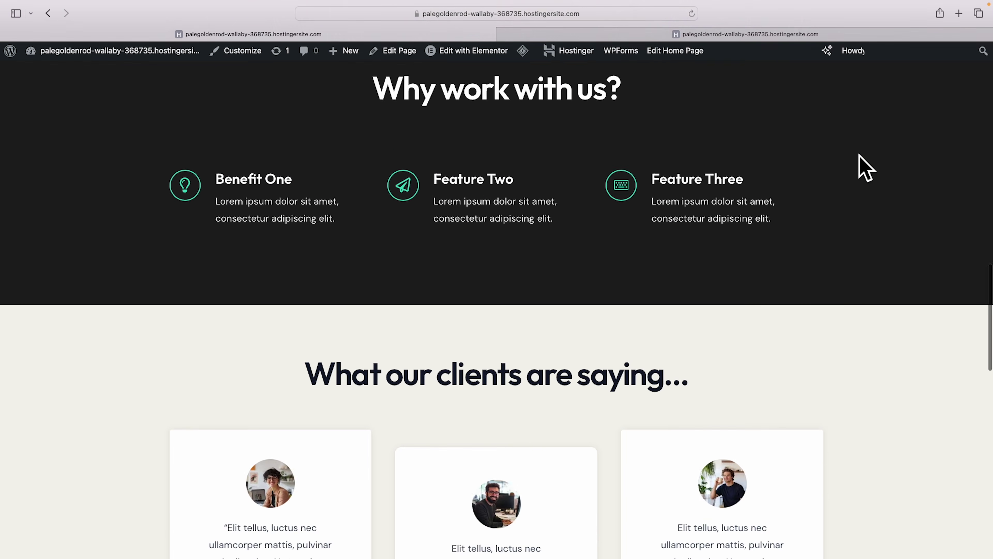